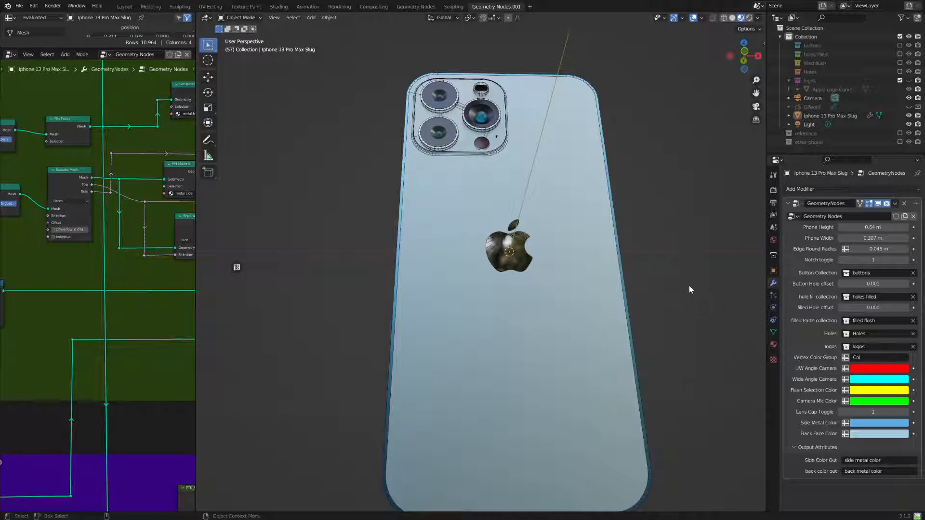
Examine the finished phone model from the back, side and front, along with its geometry node tree
{"action": "mouse_move", "coordinate": [661, 280]}
{"action": "middle_mouse_down"}
{"action": "mouse_move", "coordinate": [674, 303]}
{"action": "mouse_move", "coordinate": [612, 306]}
{"action": "mouse_move", "coordinate": [620, 285]}
{"action": "mouse_move", "coordinate": [669, 268]}
{"action": "mouse_move", "coordinate": [677, 289]}
{"action": "mouse_move", "coordinate": [745, 273]}
{"action": "mouse_move", "coordinate": [673, 270]}
{"action": "middle_mouse_up"}
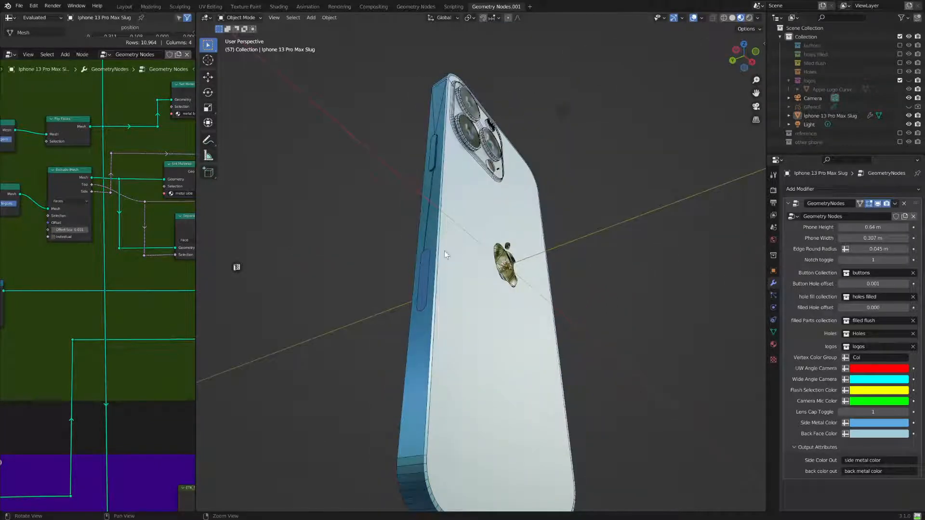
{"action": "middle_click_drag", "start_coordinate": [359, 275], "coordinate": [482, 260]}
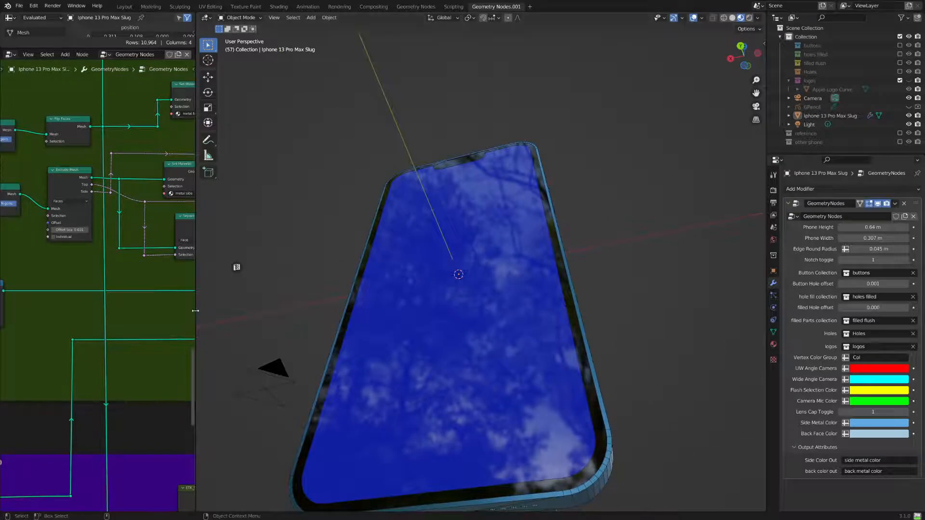
{"action": "left_click_drag", "start_coordinate": [195, 311], "coordinate": [482, 309]}
{"action": "scroll", "coordinate": [286, 297], "scroll_direction": "down", "scroll_amount": 5}
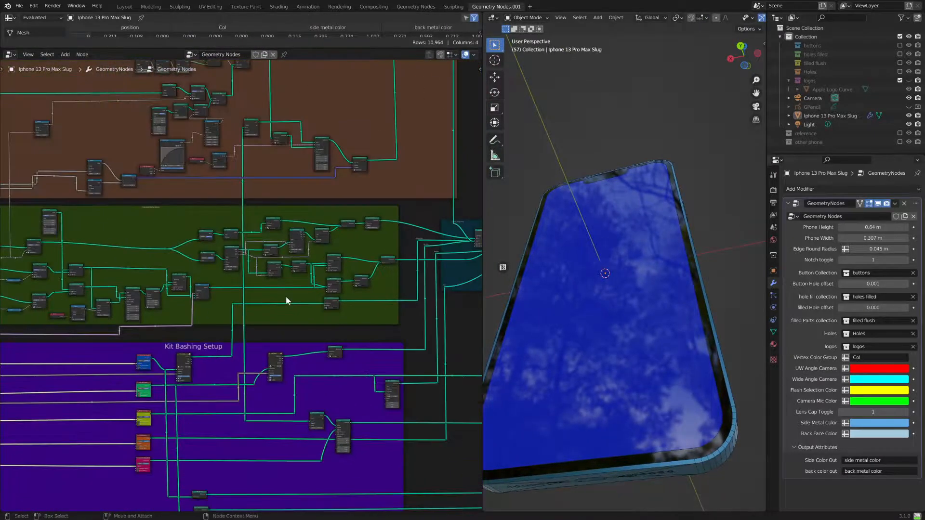
{"action": "scroll", "coordinate": [286, 296], "scroll_direction": "down", "scroll_amount": 5}
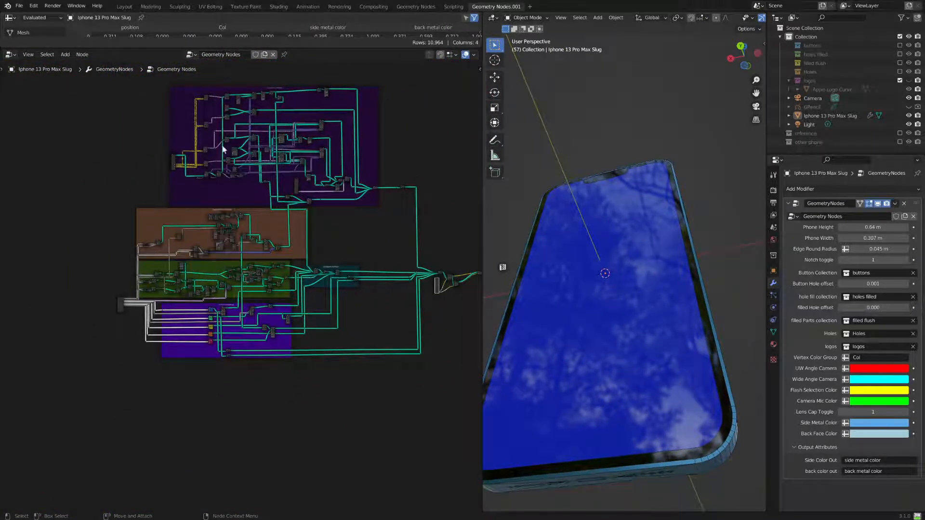
{"action": "scroll", "coordinate": [396, 407], "scroll_direction": "up", "scroll_amount": 6}
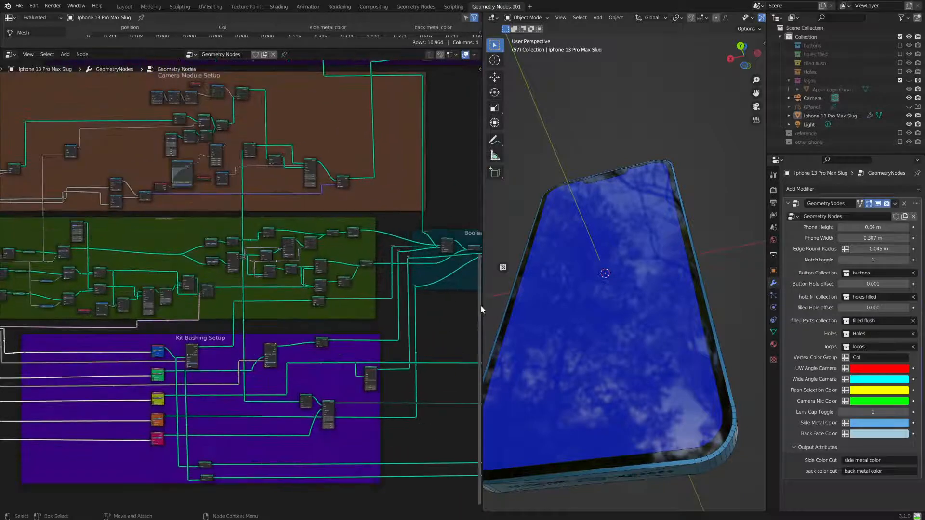
{"action": "left_click_drag", "start_coordinate": [482, 310], "coordinate": [235, 309]}
{"action": "middle_click_drag", "start_coordinate": [654, 342], "coordinate": [479, 355]}
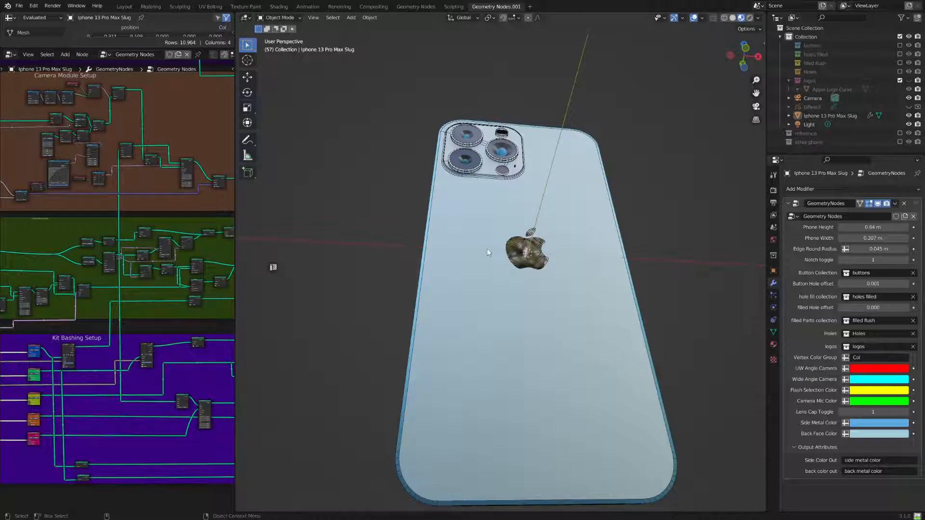
Start a new default scene without saving the changes to the phone file
{"action": "left_click", "coordinate": [18, 5]}
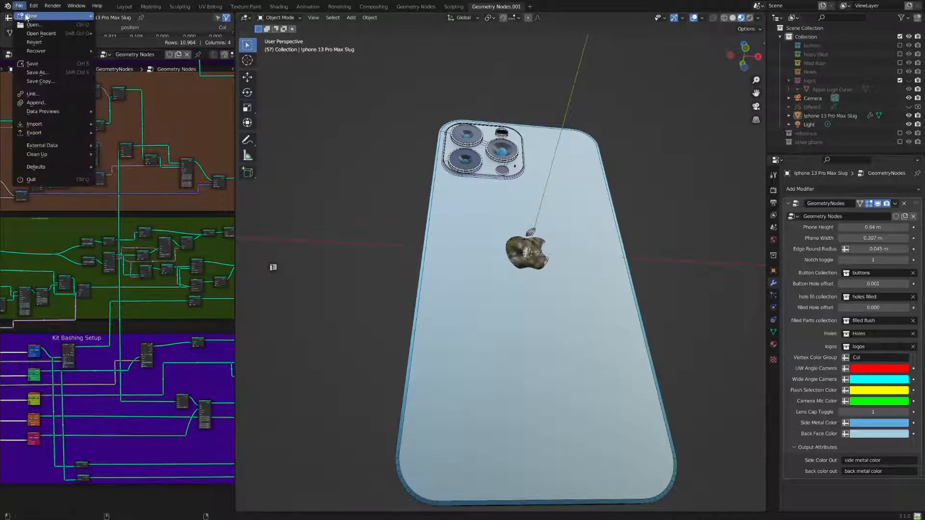
{"action": "mouse_move", "coordinate": [30, 18]}
{"action": "left_click", "coordinate": [109, 15]}
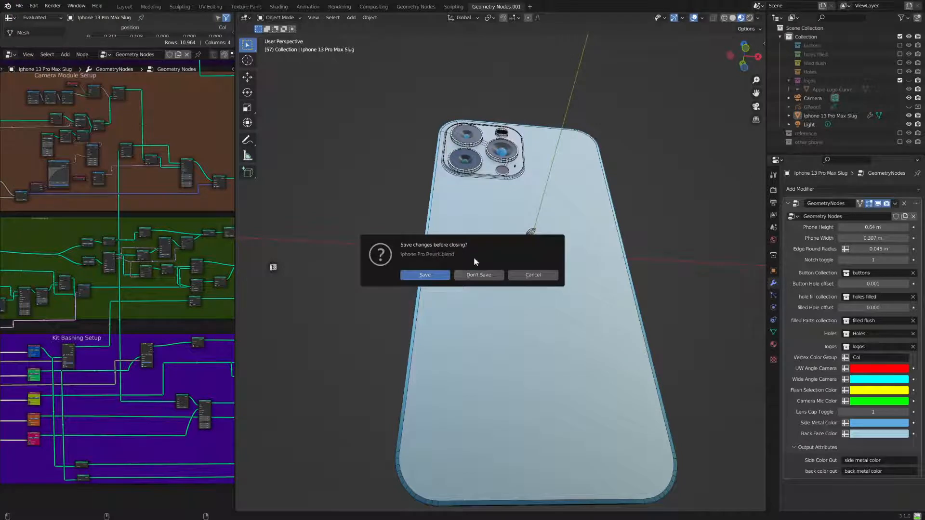
{"action": "left_click", "coordinate": [477, 275]}
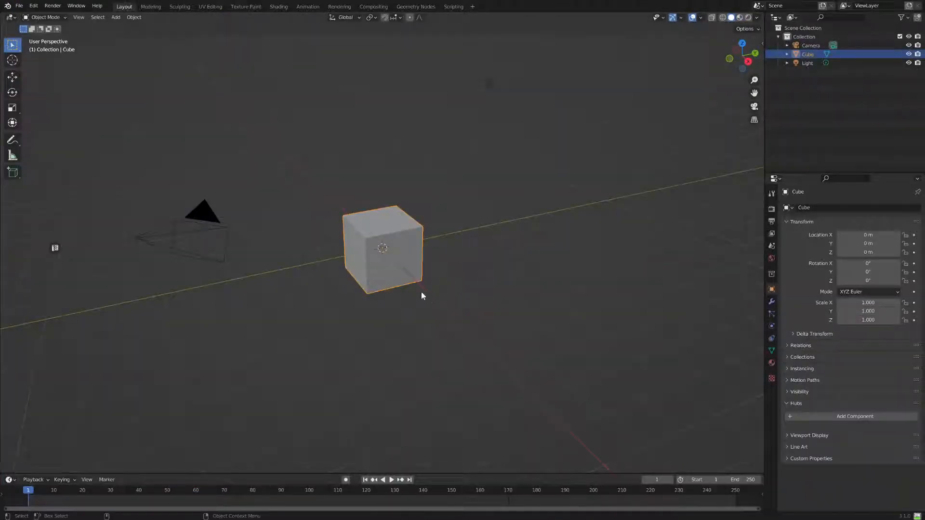
{"action": "middle_click_drag", "start_coordinate": [394, 316], "coordinate": [368, 314]}
{"action": "scroll", "coordinate": [407, 312], "scroll_direction": "up", "scroll_amount": 4}
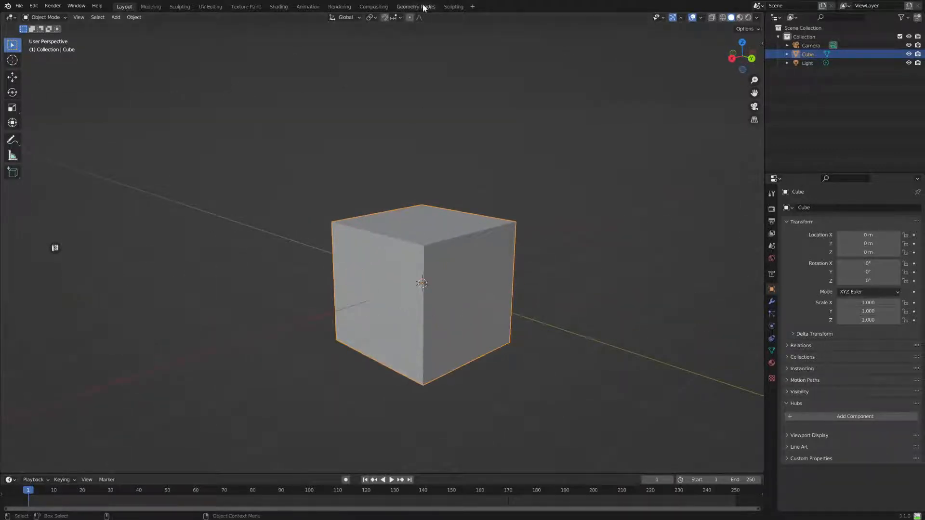
{"action": "middle_click_drag", "start_coordinate": [438, 233], "coordinate": [442, 270]}
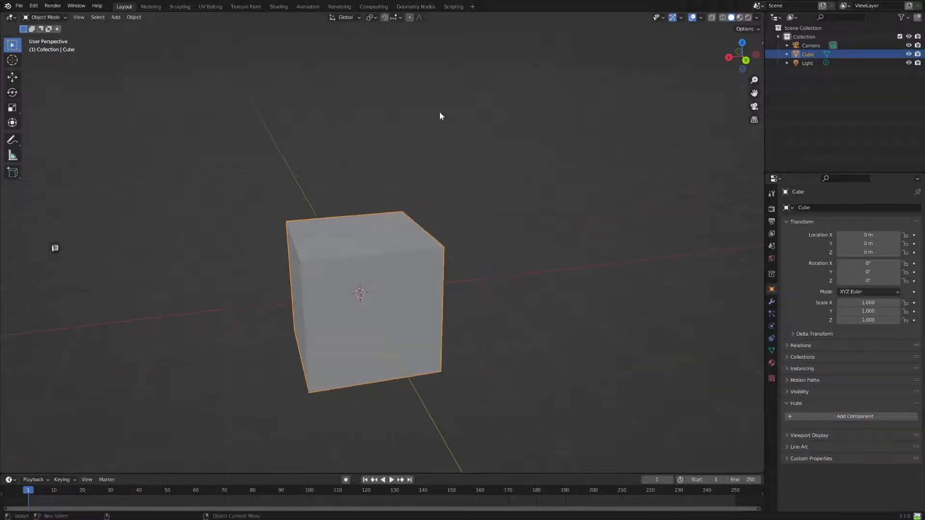
Switch to the Geometry Nodes workspace and create a new geometry node tree on the default cube
{"action": "left_click", "coordinate": [417, 7]}
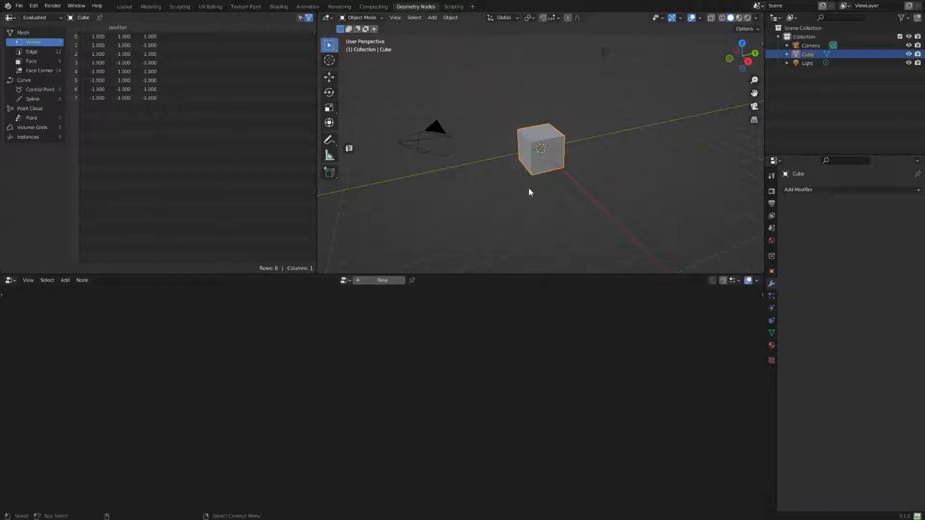
{"action": "scroll", "coordinate": [528, 188], "scroll_direction": "up", "scroll_amount": 5}
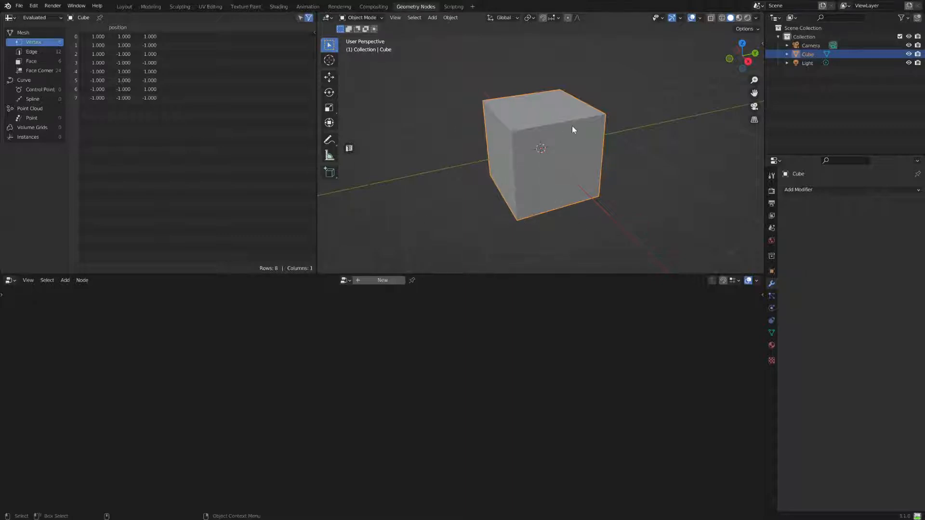
{"action": "left_click", "coordinate": [384, 281]}
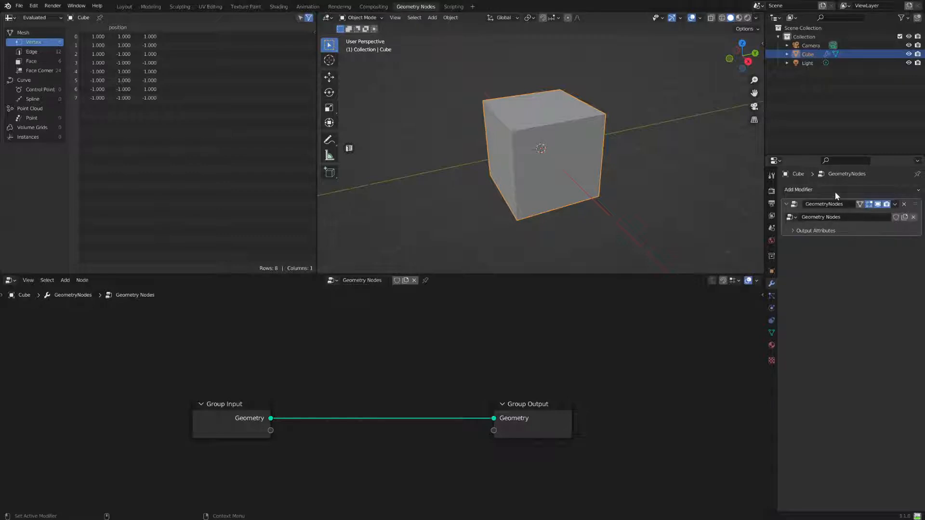
Spread the Group Input and Group Output nodes far apart to make room between them
{"action": "scroll", "coordinate": [357, 363], "scroll_direction": "up", "scroll_amount": 2}
{"action": "scroll", "coordinate": [358, 363], "scroll_direction": "down", "scroll_amount": 1}
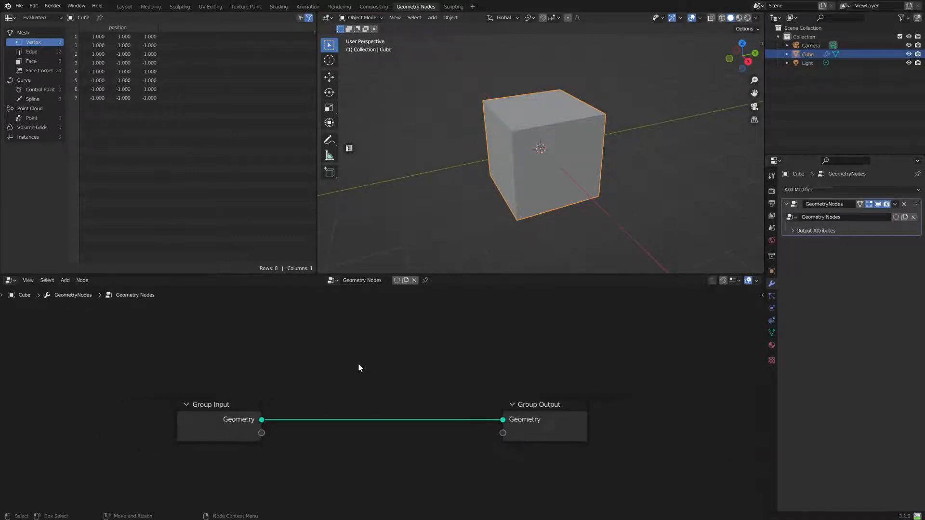
{"action": "scroll", "coordinate": [357, 363], "scroll_direction": "up", "scroll_amount": 4}
{"action": "scroll", "coordinate": [358, 363], "scroll_direction": "down", "scroll_amount": 1}
{"action": "middle_click_drag", "start_coordinate": [387, 398], "coordinate": [383, 353]}
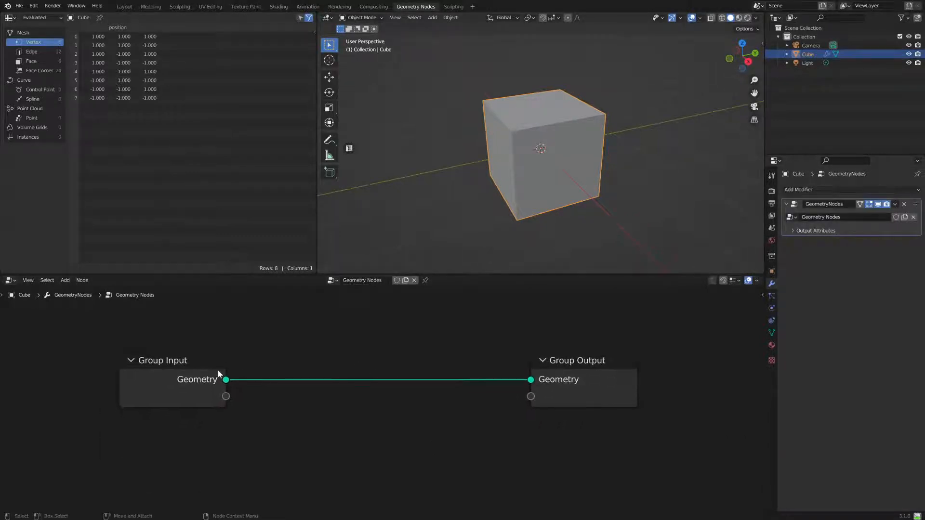
{"action": "left_click_drag", "start_coordinate": [218, 373], "coordinate": [208, 375]}
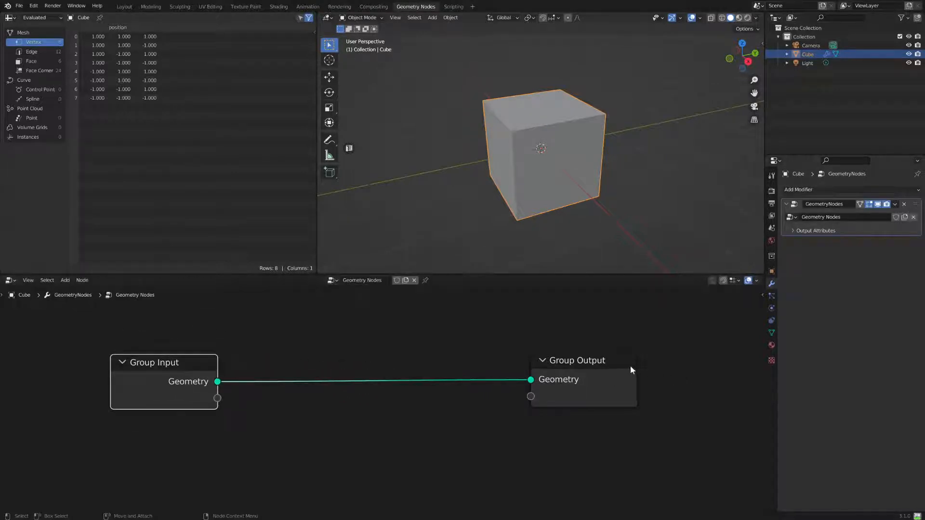
{"action": "left_click_drag", "start_coordinate": [630, 370], "coordinate": [651, 371]}
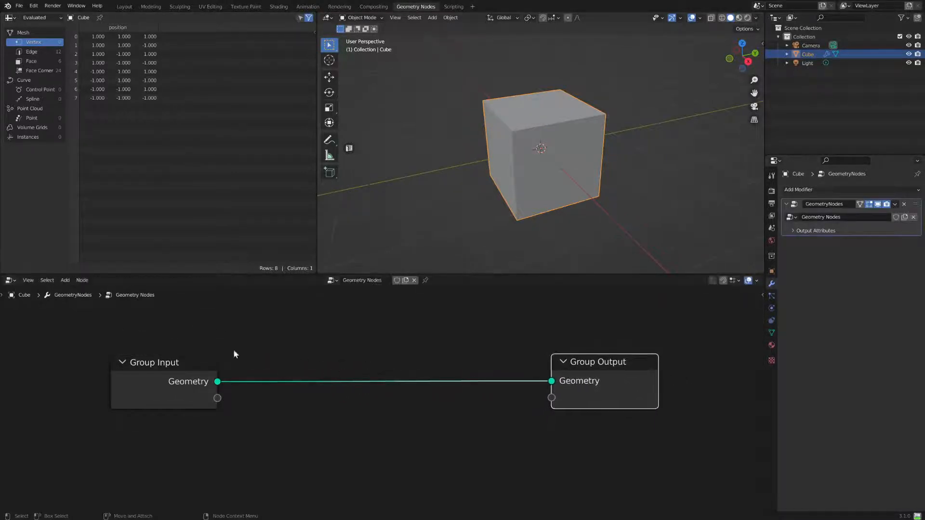
{"action": "left_click_drag", "start_coordinate": [172, 365], "coordinate": [116, 362]}
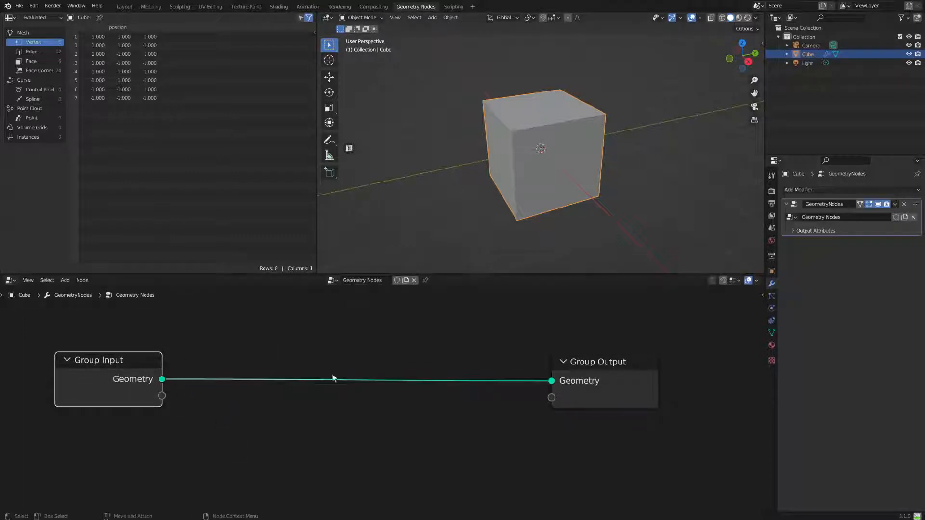
{"action": "left_click_drag", "start_coordinate": [614, 372], "coordinate": [665, 368]}
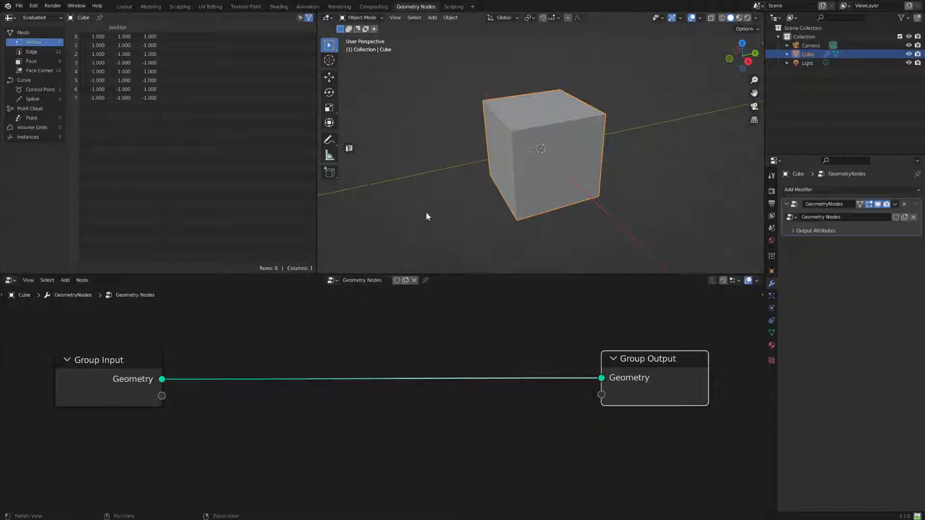
Cut the Geometry link between Group Input and Group Output, and reconnect the two nodes
{"action": "middle_click_drag", "start_coordinate": [426, 217], "coordinate": [470, 226]}
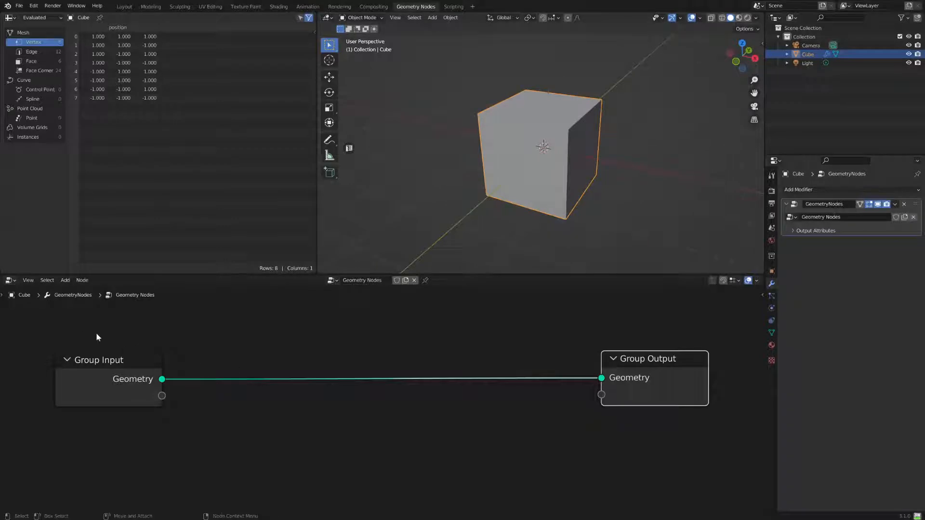
{"action": "right_click_drag", "start_coordinate": [229, 355], "coordinate": [219, 449], "text": "ctrl"}
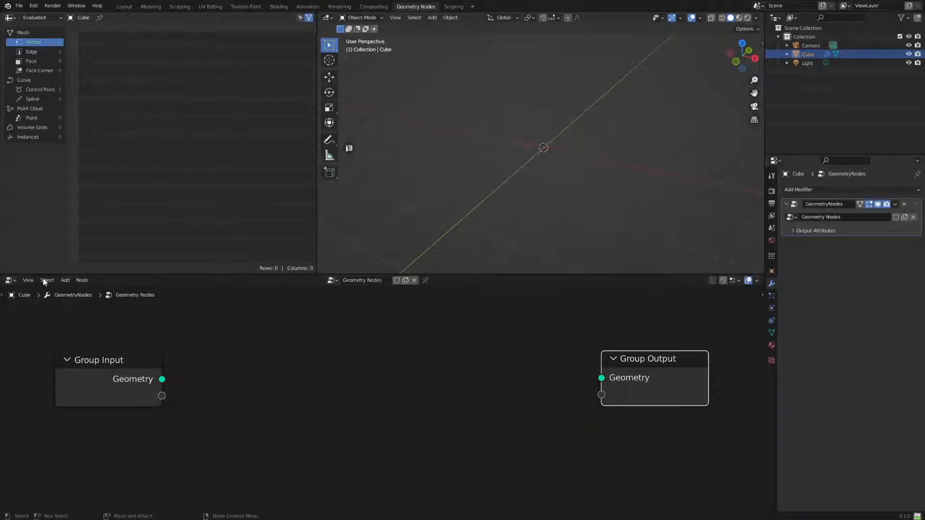
{"action": "left_click", "coordinate": [66, 281]}
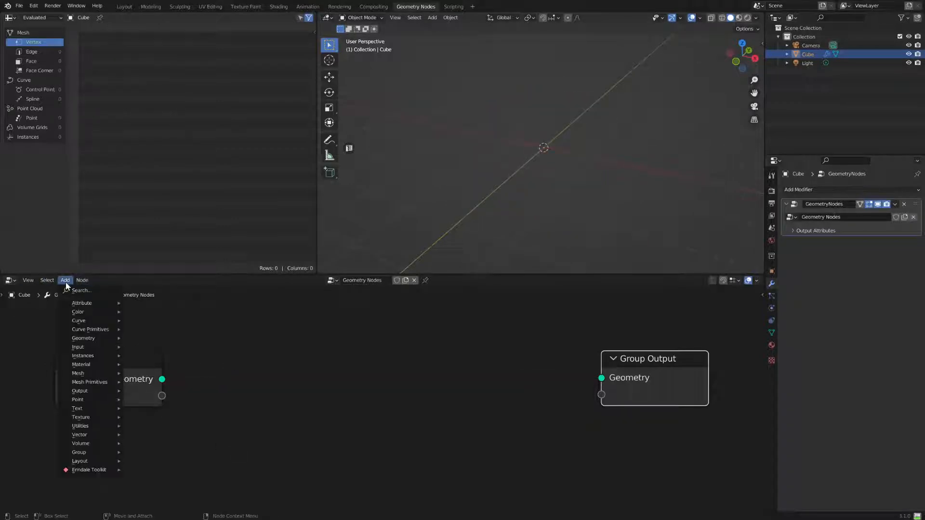
{"action": "mouse_move", "coordinate": [81, 321]}
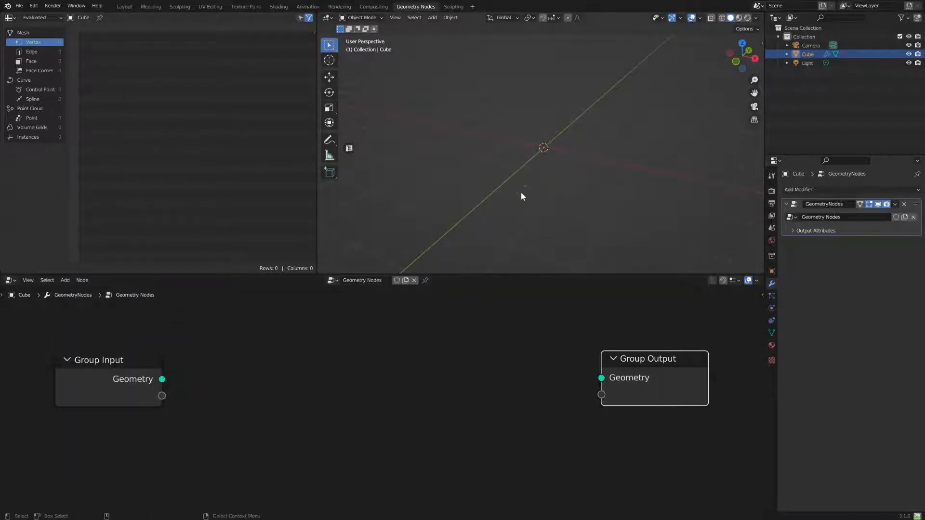
{"action": "left_click_drag", "start_coordinate": [162, 379], "coordinate": [603, 378]}
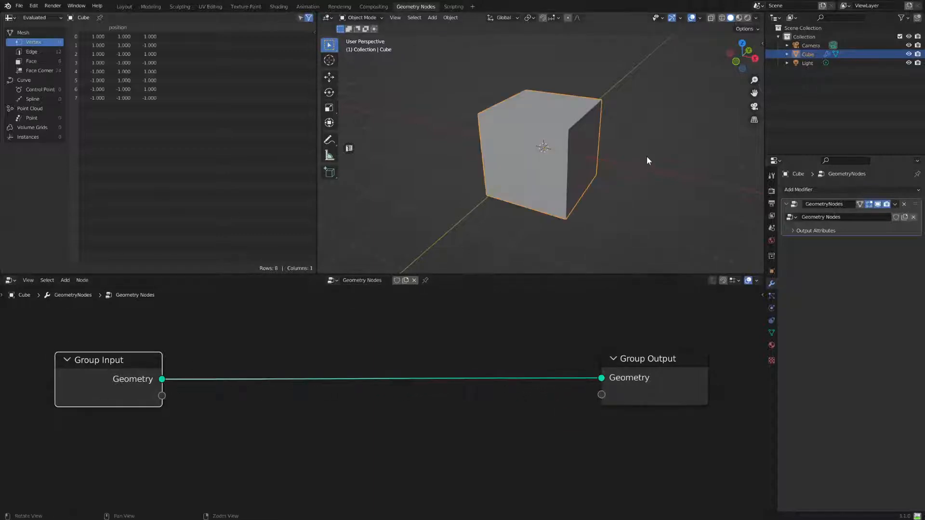
Disconnect the cube's geometry by cutting the link from Group Input to Group Output
{"action": "middle_click_drag", "start_coordinate": [647, 156], "coordinate": [608, 149]}
{"action": "scroll", "coordinate": [592, 189], "scroll_direction": "up", "scroll_amount": 2}
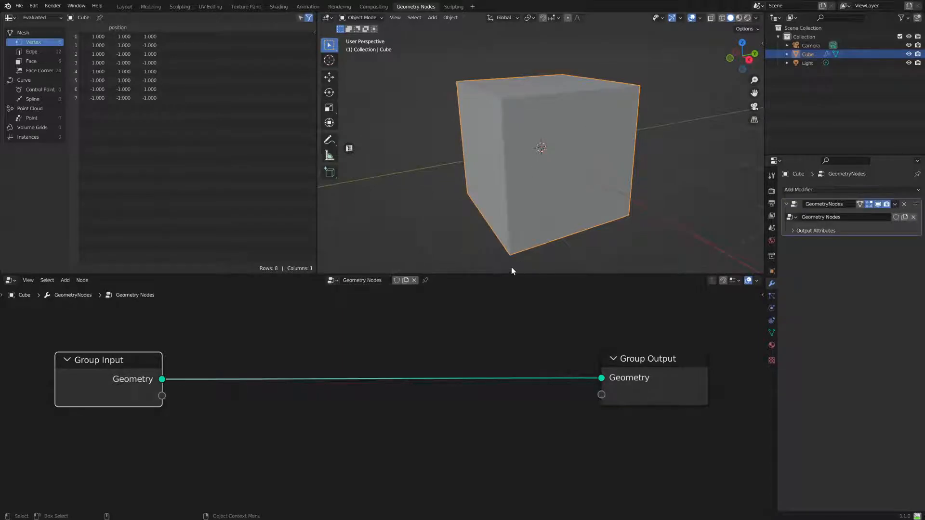
{"action": "middle_click_drag", "start_coordinate": [444, 211], "coordinate": [465, 228]}
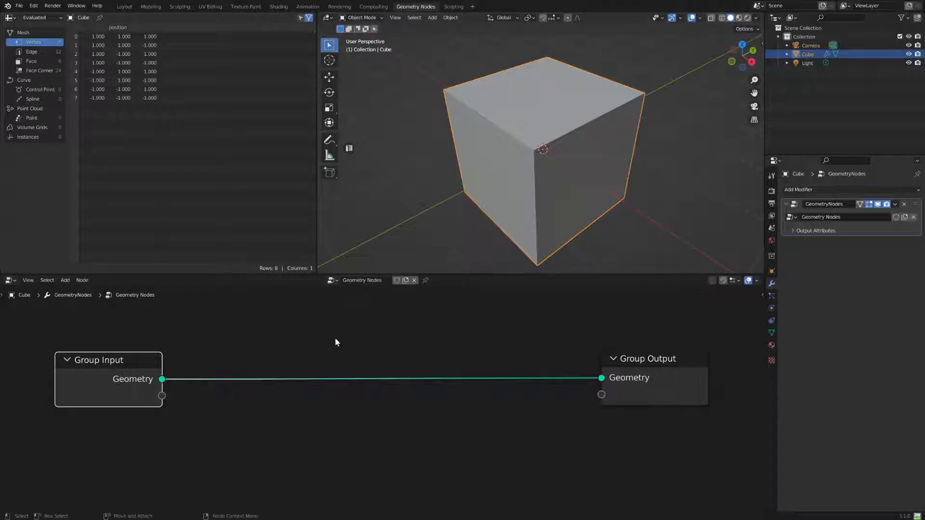
{"action": "middle_click_drag", "start_coordinate": [495, 207], "coordinate": [511, 226]}
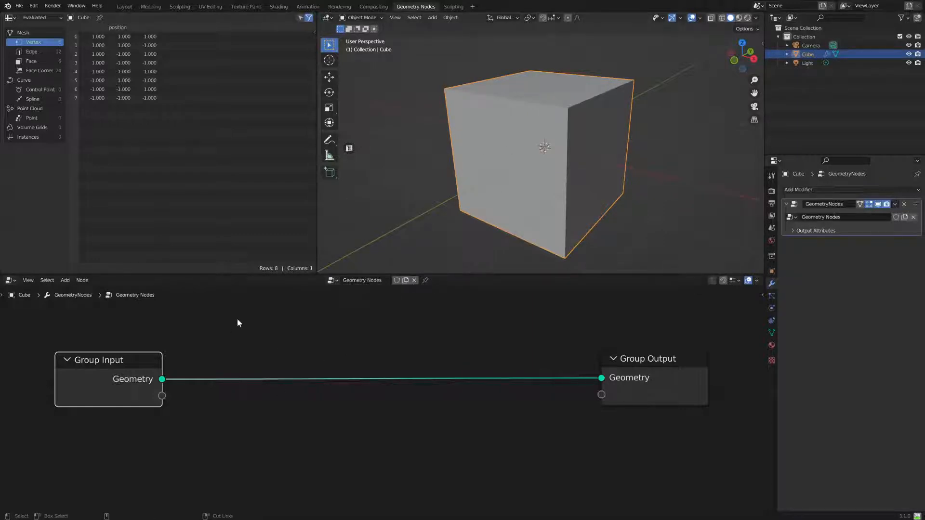
{"action": "right_click_drag", "start_coordinate": [237, 319], "coordinate": [227, 419], "text": "ctrl"}
Add a Quadrilateral curve primitive between the group nodes and connect its Curve output to the Group Output's Geometry
{"action": "left_click", "coordinate": [65, 280]}
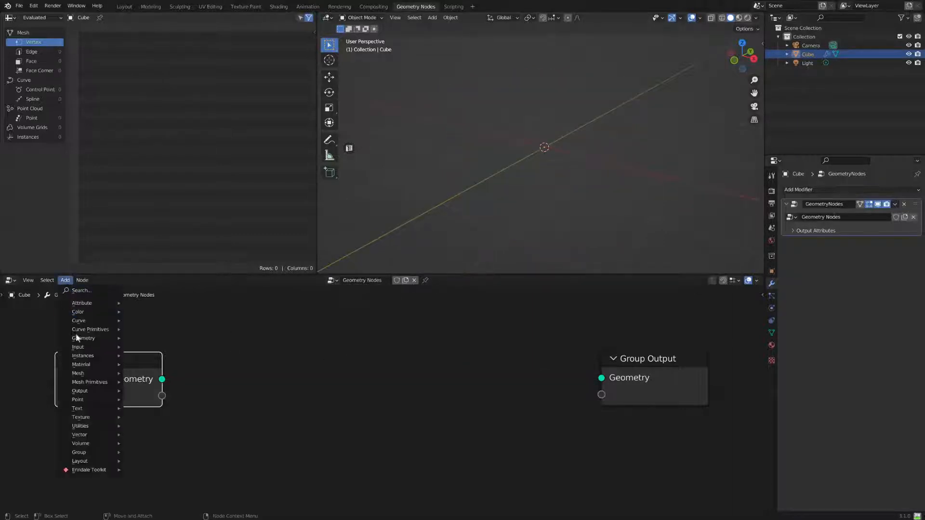
{"action": "mouse_move", "coordinate": [87, 329]}
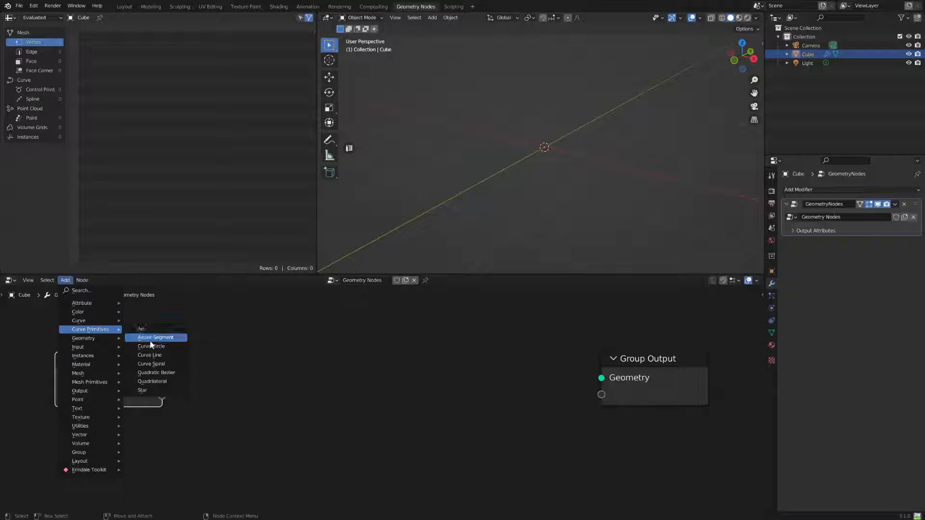
{"action": "left_click", "coordinate": [151, 382]}
{"action": "left_click", "coordinate": [201, 345]}
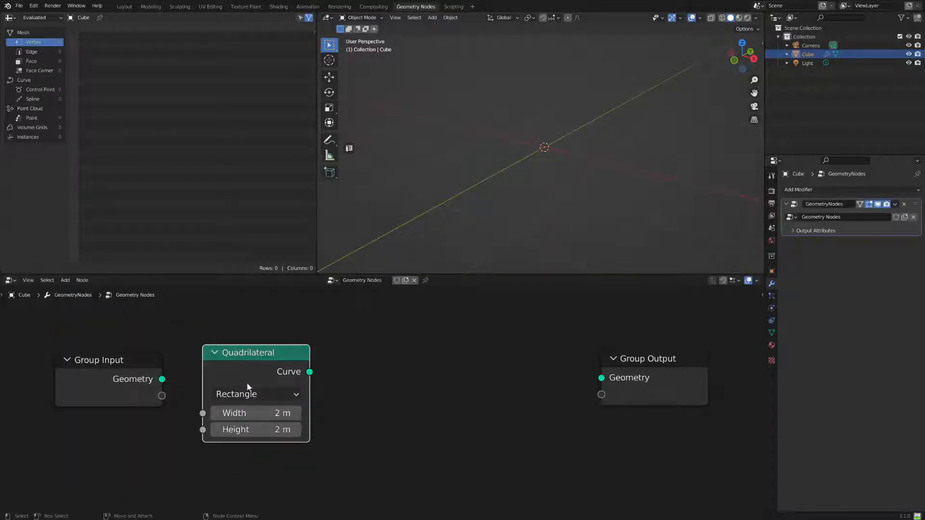
{"action": "left_click_drag", "start_coordinate": [310, 373], "coordinate": [602, 378]}
Try rotating the rectangle curve about one axis with the Rotate tool, and undo the rotation
{"action": "middle_click_drag", "start_coordinate": [511, 115], "coordinate": [571, 148]}
{"action": "key", "text": "shift+space"}
{"action": "key", "text": "r"}
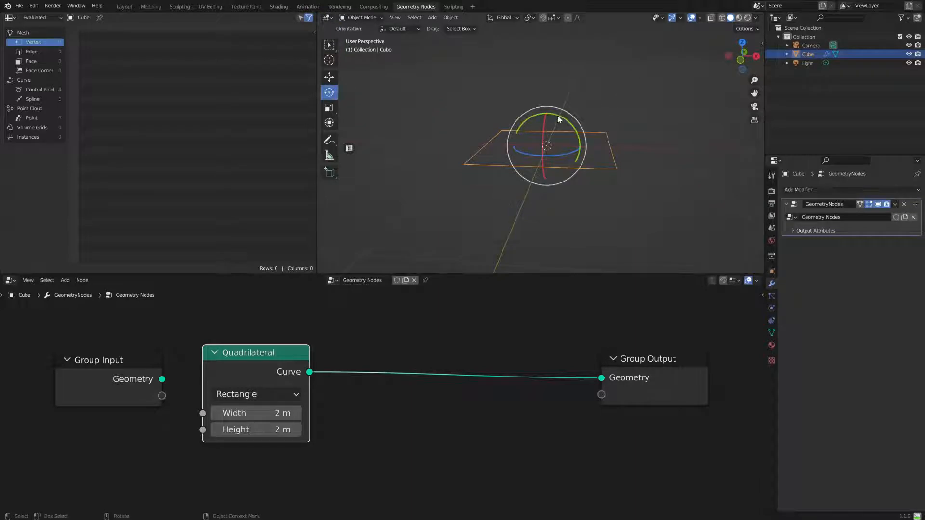
{"action": "left_click_drag", "start_coordinate": [558, 117], "coordinate": [581, 165]}
{"action": "key", "text": "ctrl+z"}
{"action": "middle_click_drag", "start_coordinate": [497, 143], "coordinate": [603, 201]}
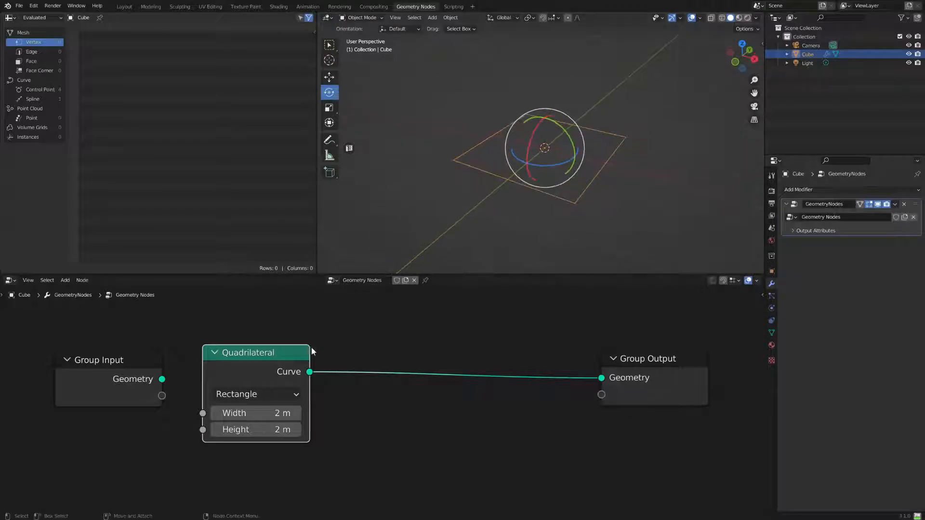
Reposition the Group Input and Quadrilateral nodes slightly to tidy the node layout
{"action": "left_click_drag", "start_coordinate": [159, 388], "coordinate": [139, 395]}
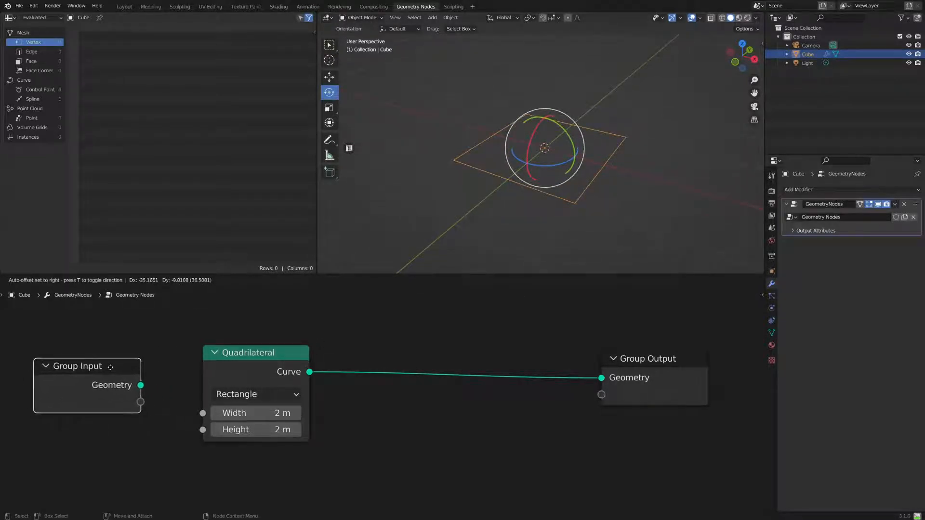
{"action": "mouse_move", "coordinate": [251, 355]}
{"action": "left_mouse_down"}
{"action": "mouse_move", "coordinate": [240, 353]}
{"action": "mouse_move", "coordinate": [247, 362]}
{"action": "mouse_move", "coordinate": [246, 349]}
{"action": "left_mouse_up"}
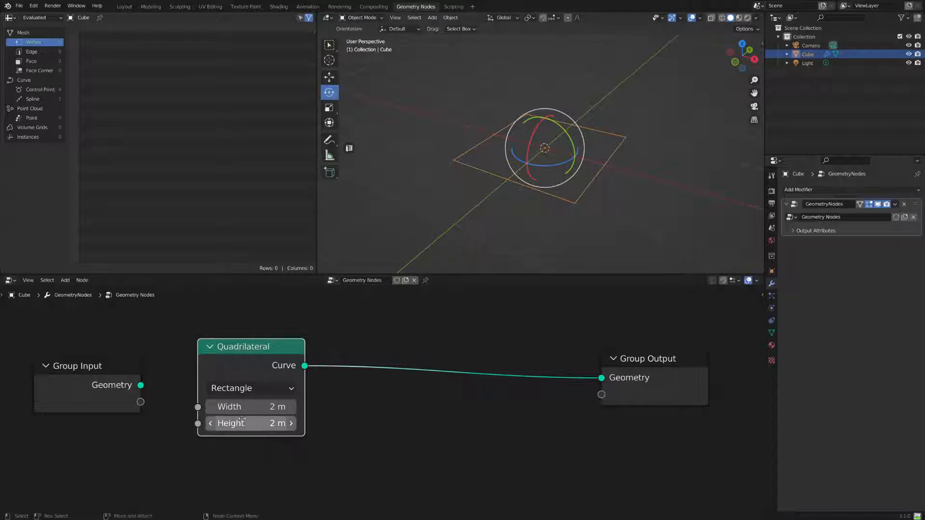
{"action": "left_click_drag", "start_coordinate": [267, 407], "coordinate": [282, 423], "text": "ctrl"}
{"action": "key", "text": "ctrl+z"}
{"action": "key", "text": "ctrl+z"}
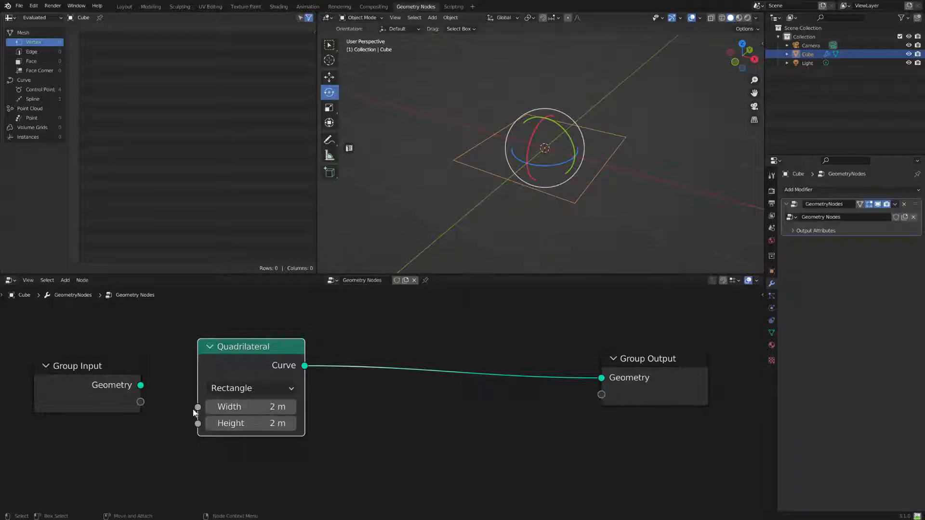
Expose the Quadrilateral's Width and Height as Group Input sockets, and try out the Width in the modifier
{"action": "left_click_drag", "start_coordinate": [198, 407], "coordinate": [141, 403]}
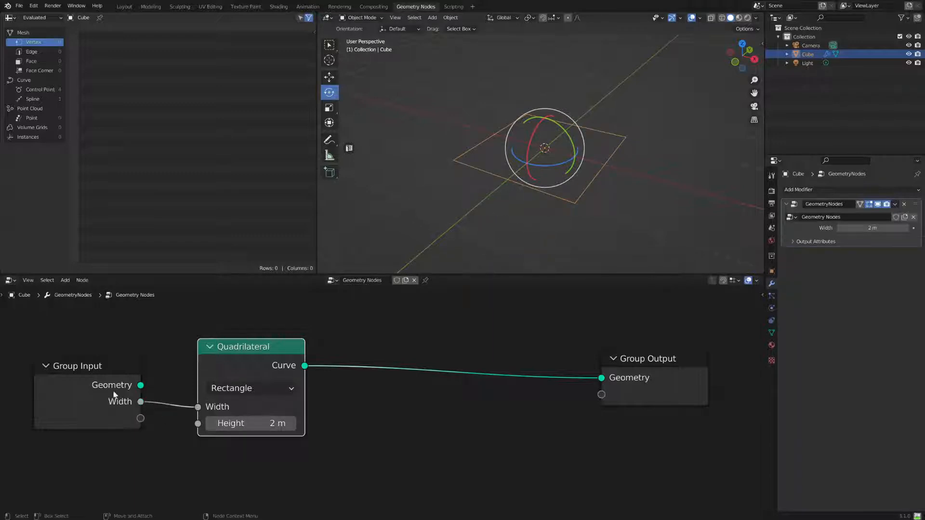
{"action": "left_click_drag", "start_coordinate": [197, 423], "coordinate": [140, 419]}
{"action": "left_click_drag", "start_coordinate": [873, 228], "coordinate": [805, 228]}
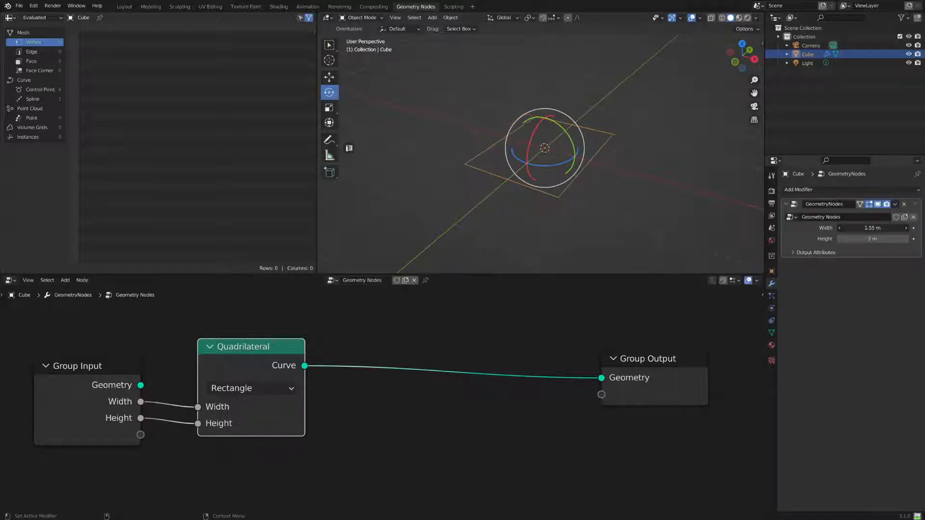
{"action": "right_click", "coordinate": [873, 228]}
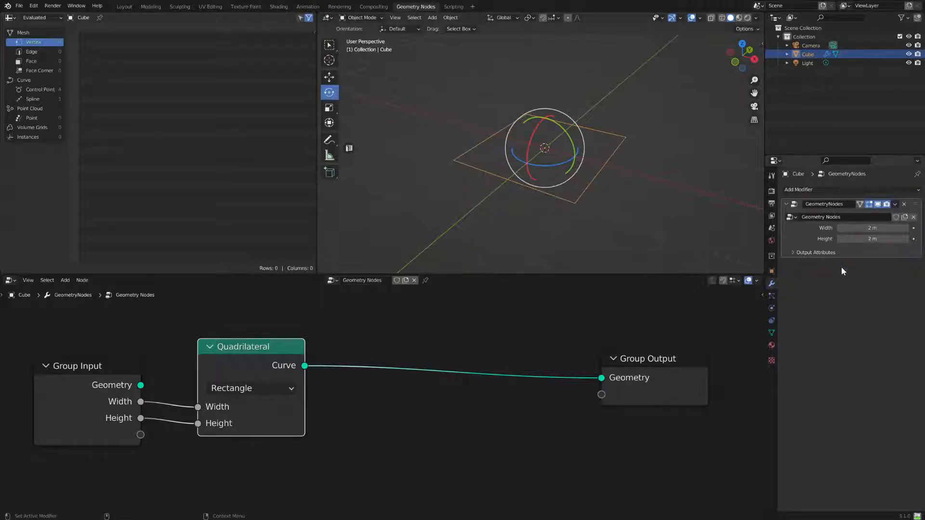
{"action": "middle_click_drag", "start_coordinate": [473, 219], "coordinate": [557, 239]}
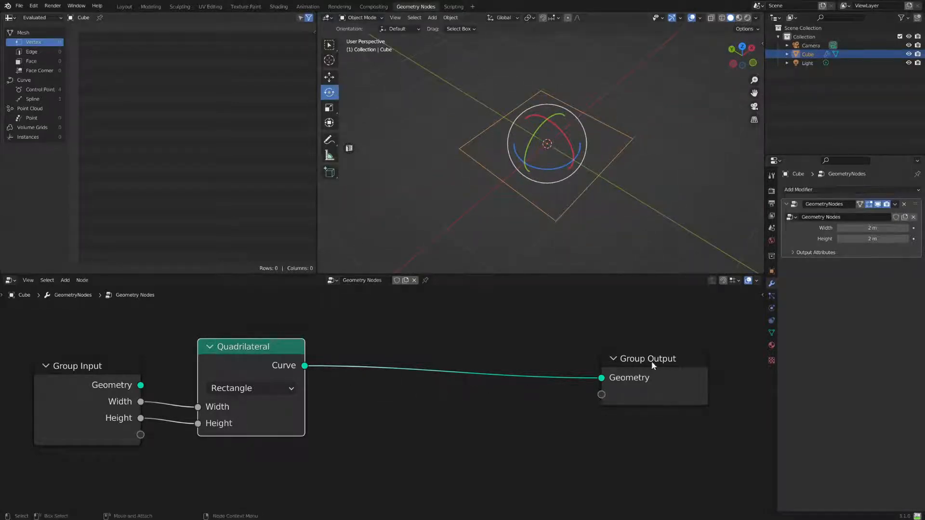
Shift the Group Output aside and insert an Extrude Mesh node between Quadrilateral and Group Output
{"action": "left_click_drag", "start_coordinate": [653, 365], "coordinate": [671, 363]}
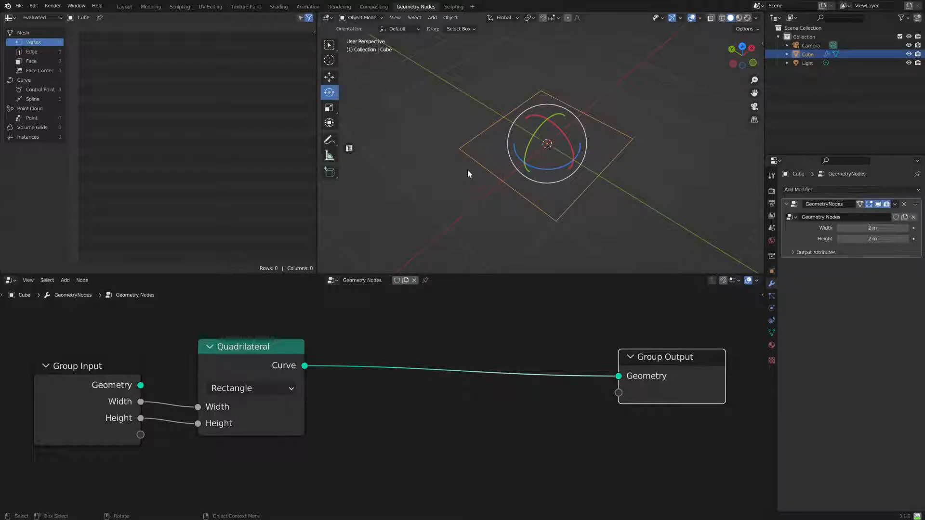
{"action": "middle_click_drag", "start_coordinate": [432, 201], "coordinate": [426, 187]}
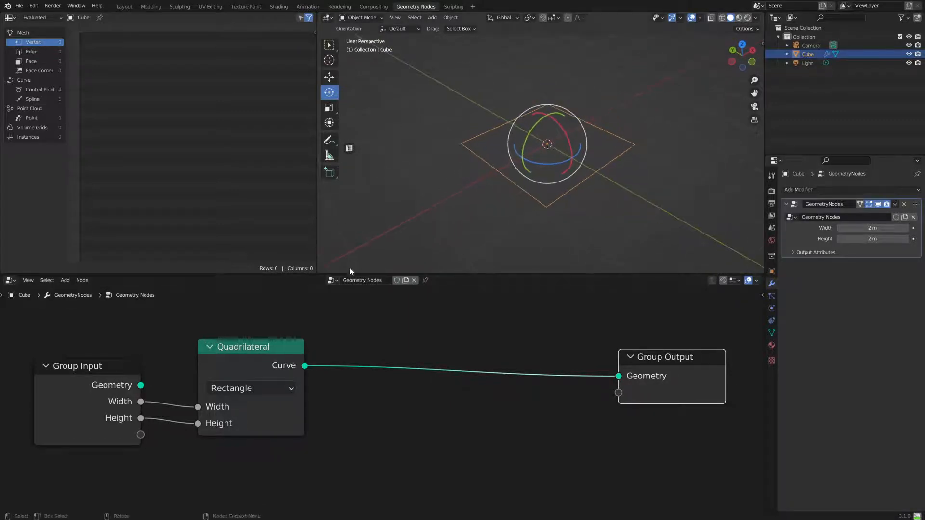
{"action": "left_click", "coordinate": [68, 281]}
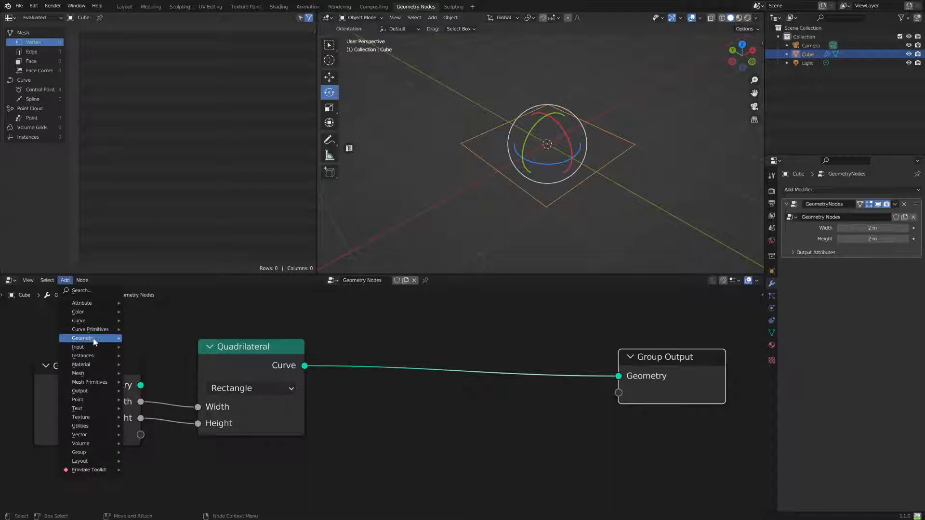
{"action": "left_click", "coordinate": [92, 291]}
{"action": "type", "text": "x"}
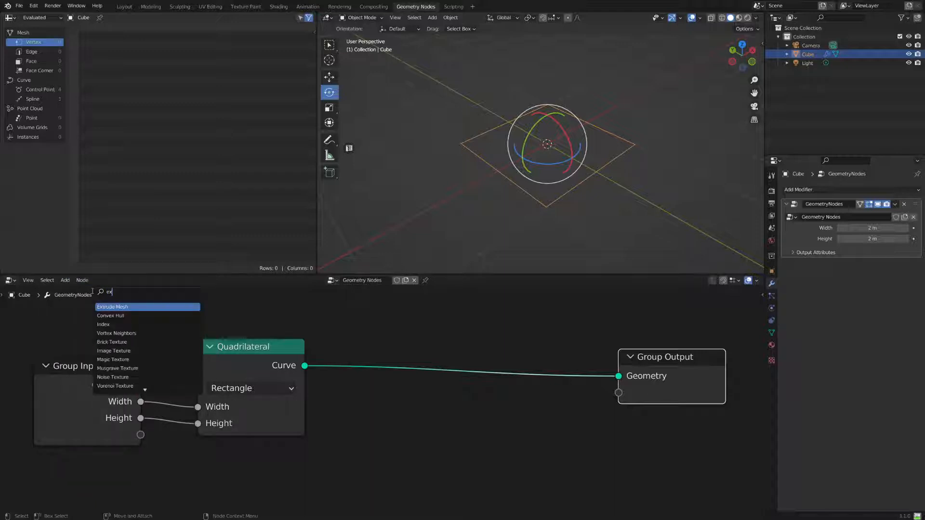
{"action": "key", "text": "Return"}
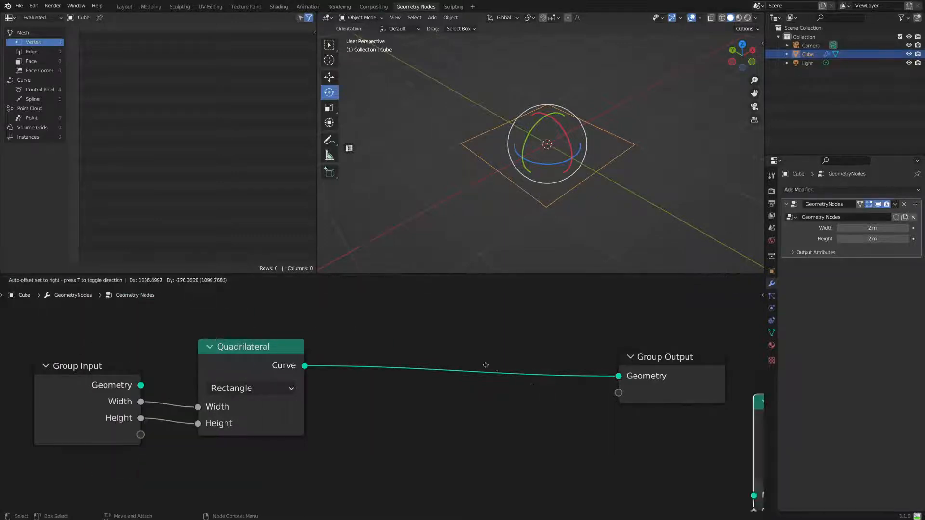
{"action": "left_click", "coordinate": [292, 322]}
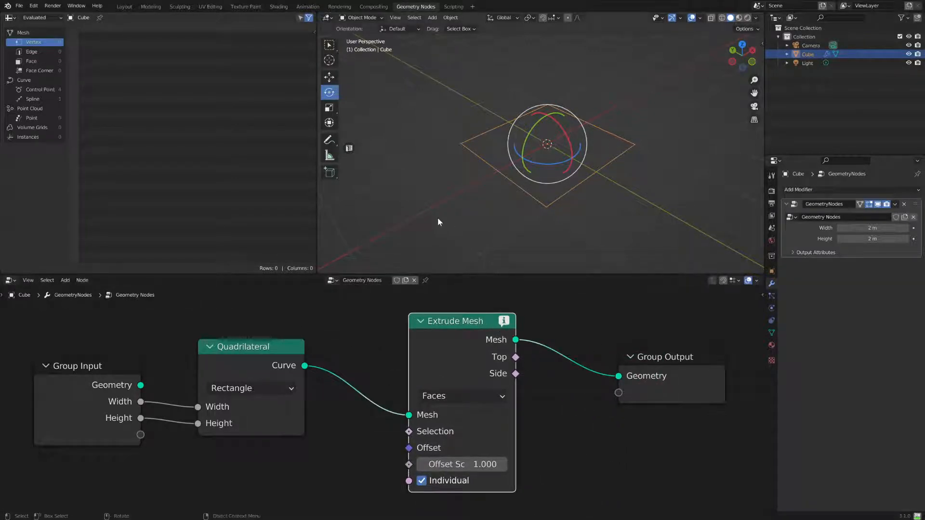
{"action": "middle_click_drag", "start_coordinate": [438, 218], "coordinate": [482, 210]}
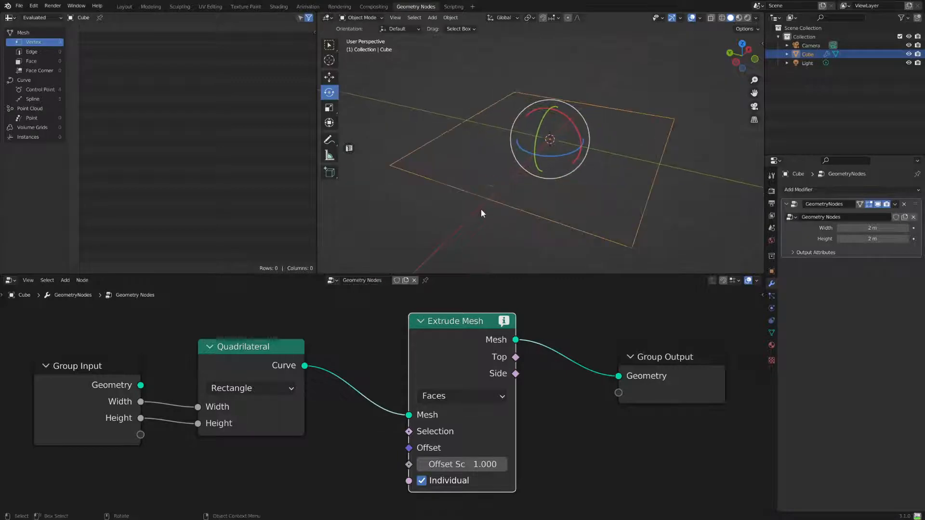
Reposition the Quadrilateral, Extrude Mesh and Group Output nodes to leave space between Quadrilateral and Extrude Mesh
{"action": "left_click_drag", "start_coordinate": [480, 322], "coordinate": [490, 326]}
{"action": "mouse_move", "coordinate": [290, 351]}
{"action": "left_mouse_down"}
{"action": "mouse_move", "coordinate": [274, 353]}
{"action": "mouse_move", "coordinate": [286, 355]}
{"action": "left_mouse_up"}
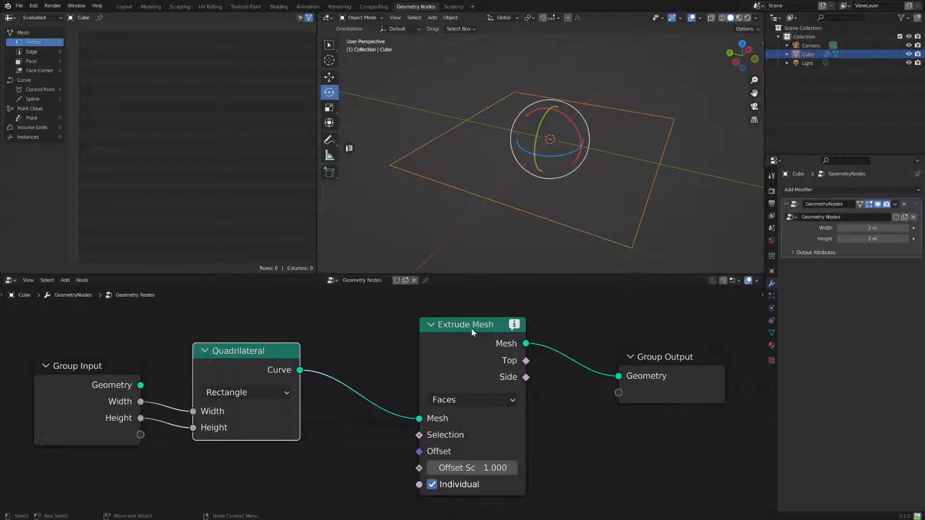
{"action": "left_click_drag", "start_coordinate": [485, 324], "coordinate": [495, 318]}
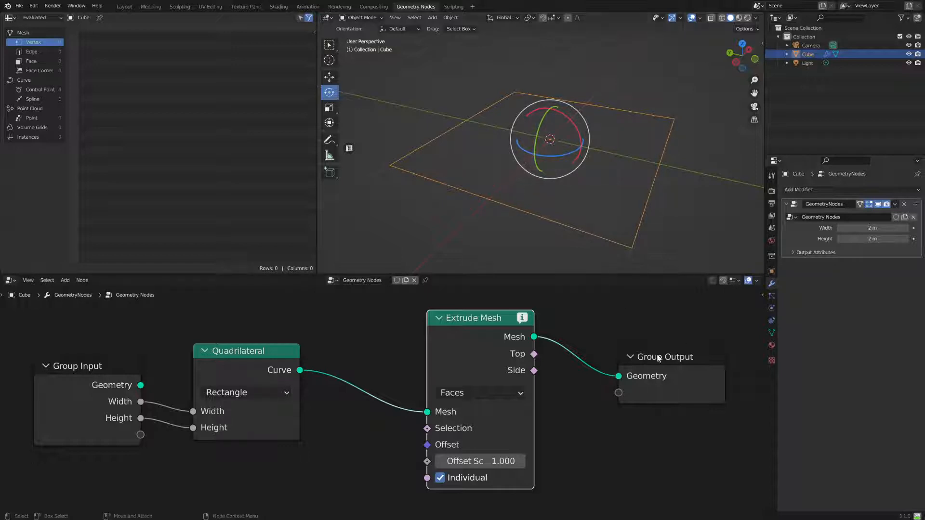
{"action": "left_click_drag", "start_coordinate": [620, 365], "coordinate": [677, 356]}
{"action": "key", "text": "Home"}
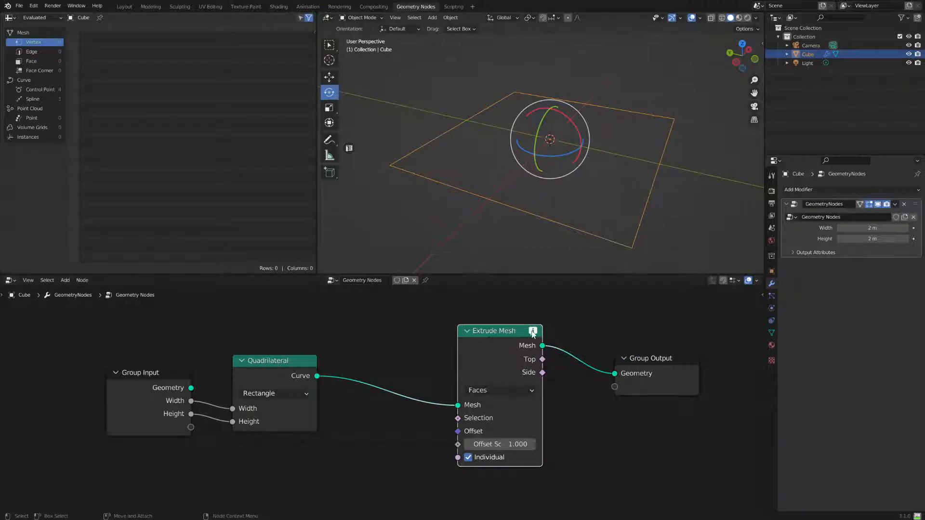
{"action": "left_click_drag", "start_coordinate": [543, 330], "coordinate": [546, 330]}
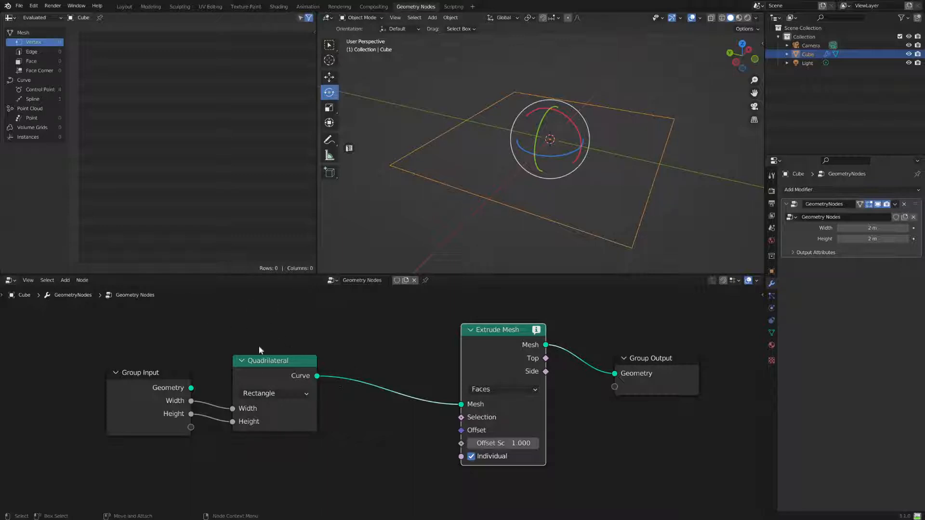
Insert a Fill Curve node on the link between Quadrilateral and Extrude Mesh
{"action": "left_click", "coordinate": [65, 280]}
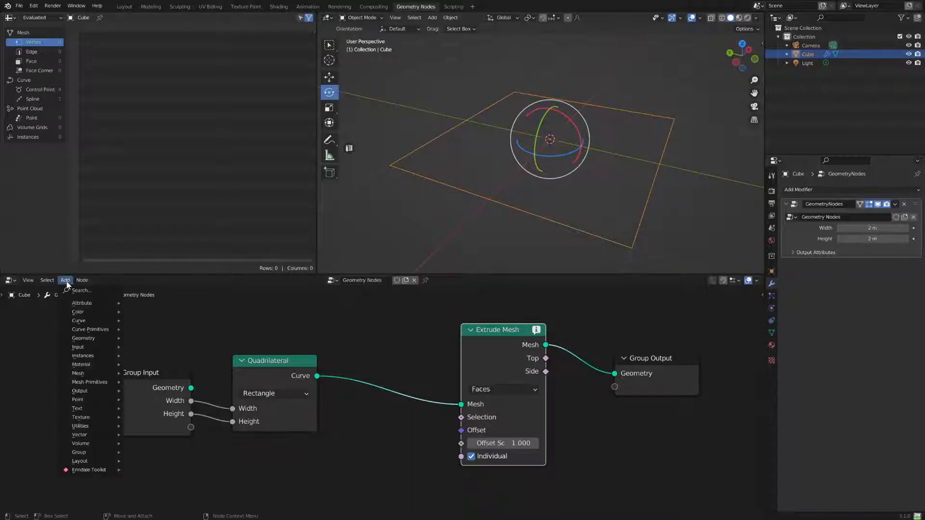
{"action": "left_click", "coordinate": [81, 291]}
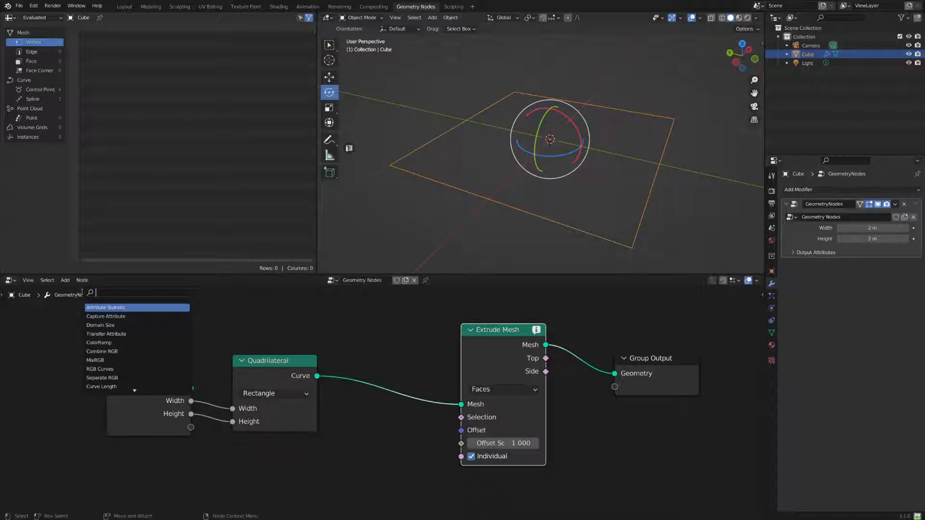
{"action": "left_click", "coordinate": [63, 281]}
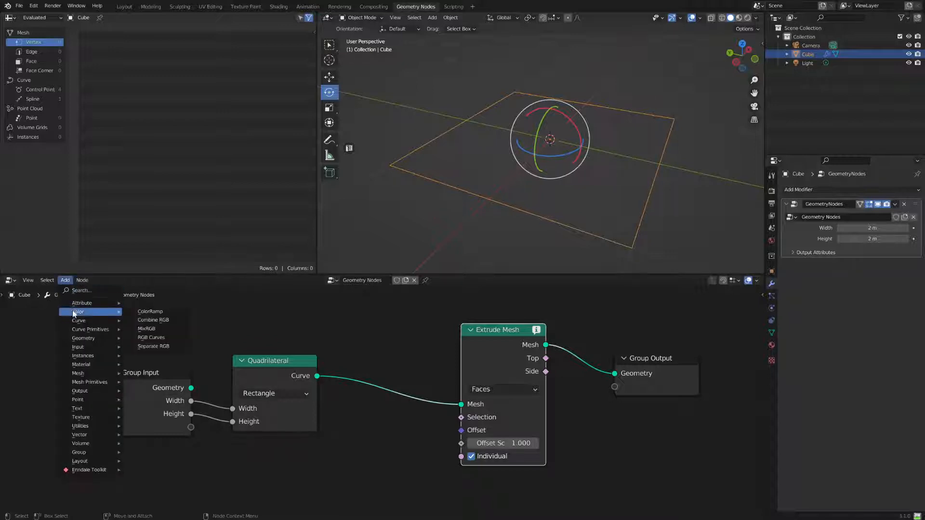
{"action": "mouse_move", "coordinate": [72, 321]}
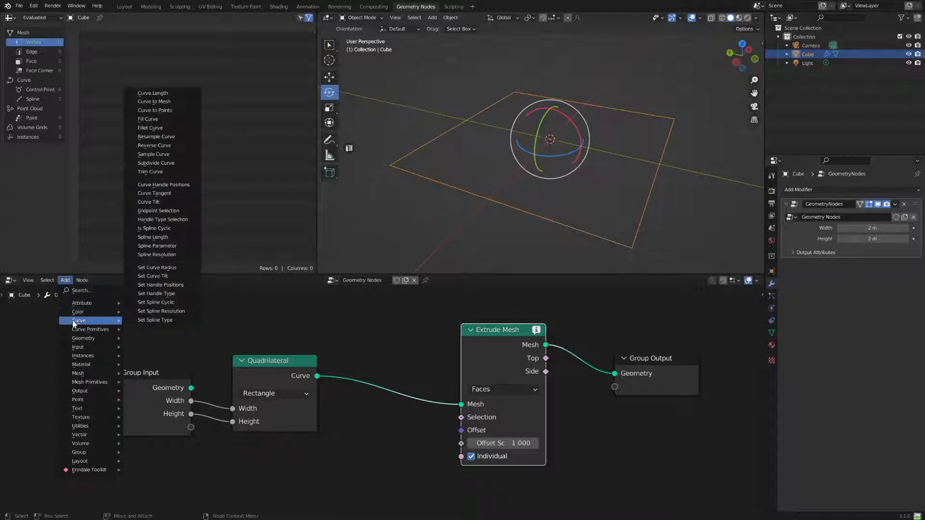
{"action": "left_click", "coordinate": [159, 119]}
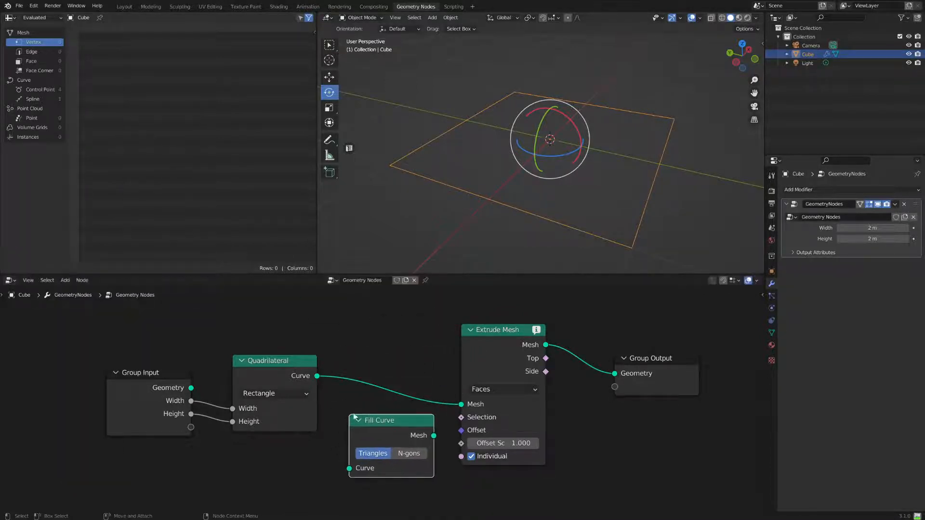
{"action": "left_click", "coordinate": [376, 365]}
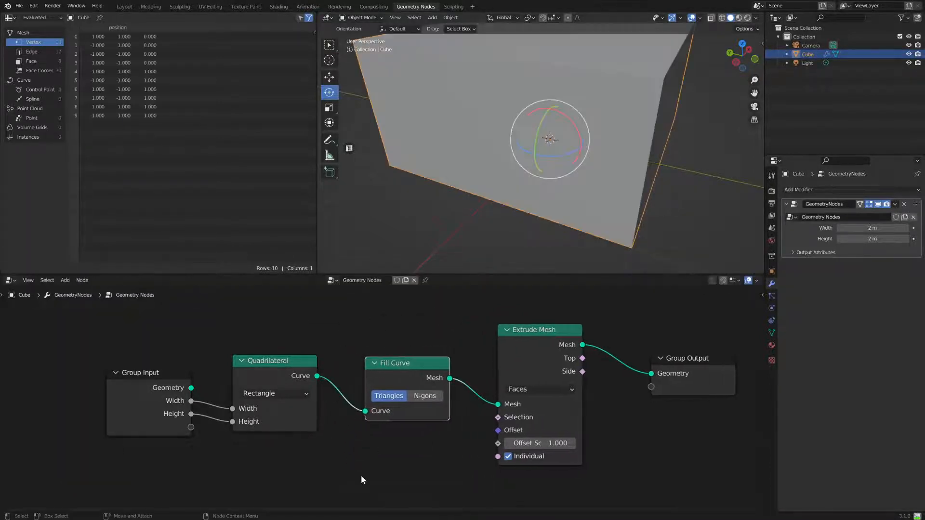
Expose Extrude Mesh's Offset Scale as a Group Input socket, move Group Input away from Quadrilateral, and set the modifier's Offset Scale to 0.100
{"action": "middle_click_drag", "start_coordinate": [673, 180], "coordinate": [651, 168]}
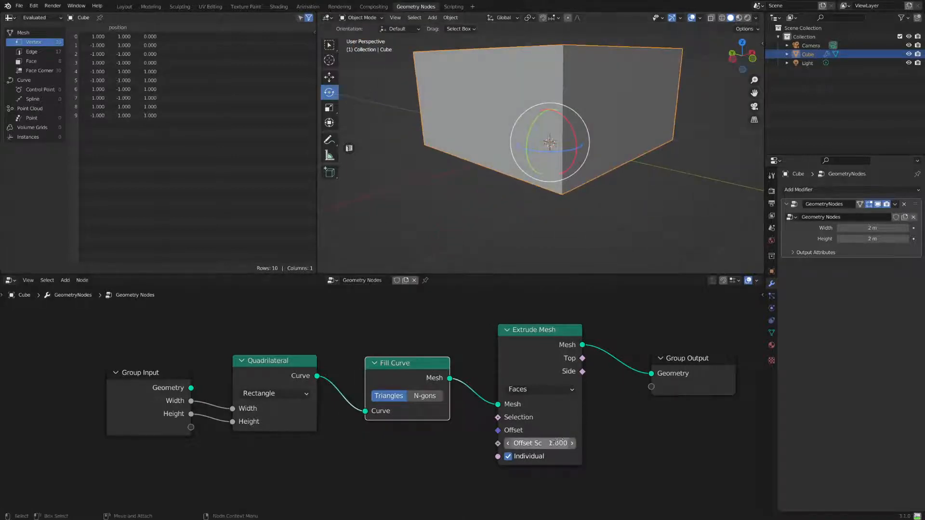
{"action": "left_click_drag", "start_coordinate": [552, 440], "coordinate": [191, 427]}
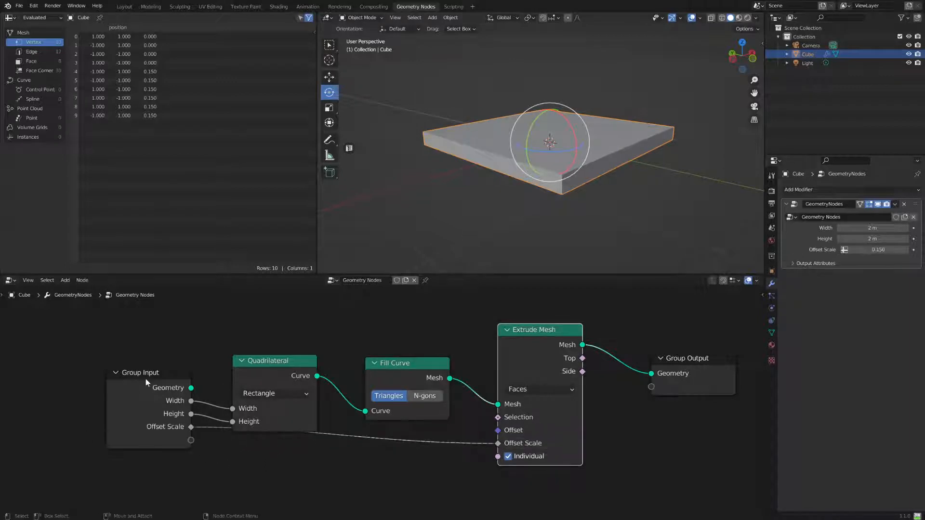
{"action": "left_click_drag", "start_coordinate": [146, 379], "coordinate": [102, 379]}
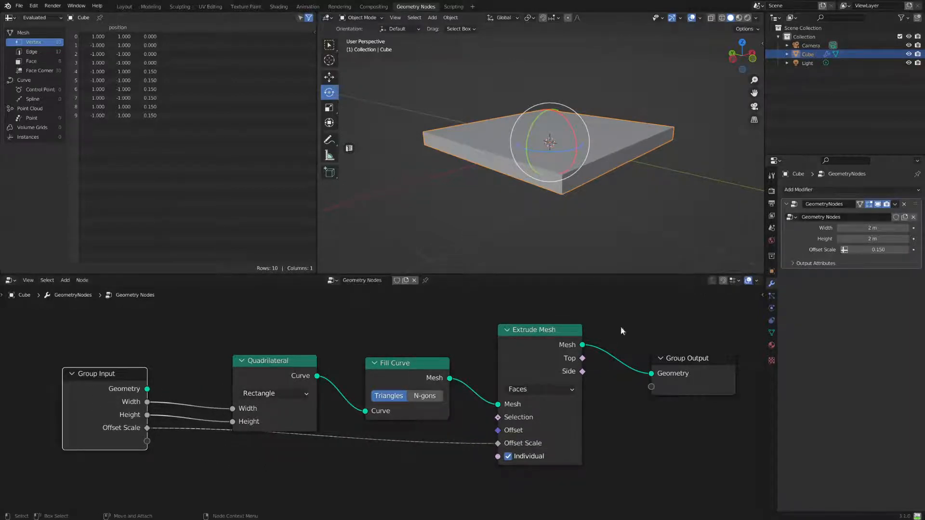
{"action": "left_click_drag", "start_coordinate": [866, 250], "coordinate": [848, 250]}
{"action": "middle_click_drag", "start_coordinate": [555, 207], "coordinate": [565, 243]}
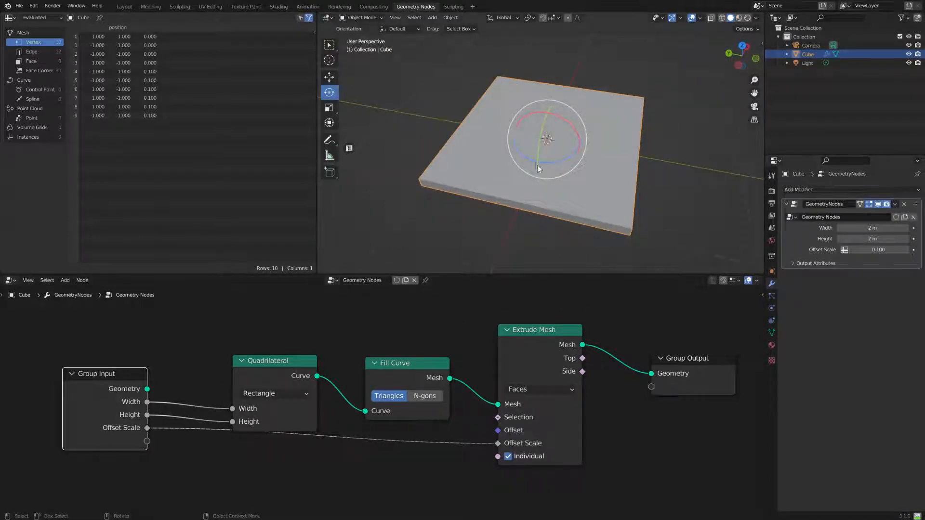
{"action": "middle_click_drag", "start_coordinate": [537, 165], "coordinate": [545, 217]}
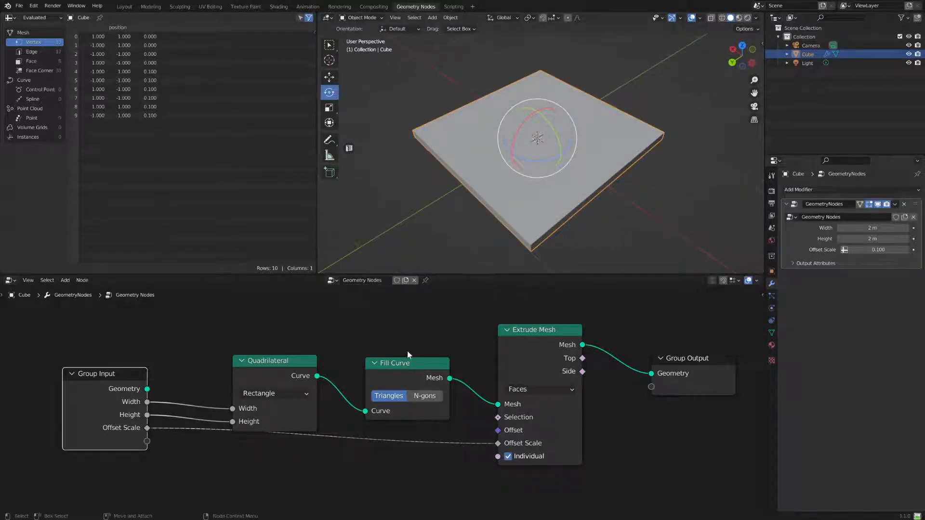
Rearrange the nodes, moving Extrude Mesh and Group Output away from Fill Curve to open a wide gap between them
{"action": "left_click_drag", "start_coordinate": [274, 368], "coordinate": [245, 351]}
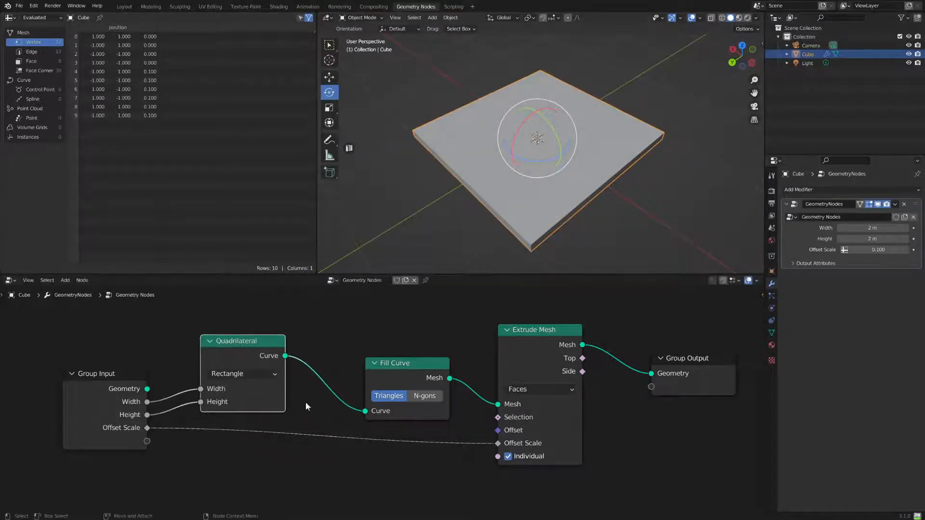
{"action": "scroll", "coordinate": [319, 405], "scroll_direction": "down", "scroll_amount": 2}
{"action": "left_click_drag", "start_coordinate": [383, 381], "coordinate": [349, 372]}
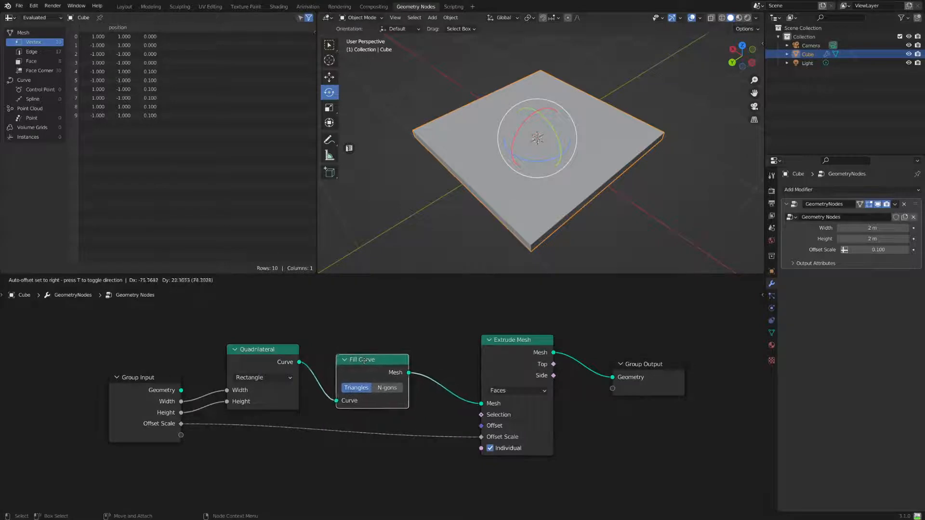
{"action": "left_click_drag", "start_coordinate": [653, 362], "coordinate": [699, 366]}
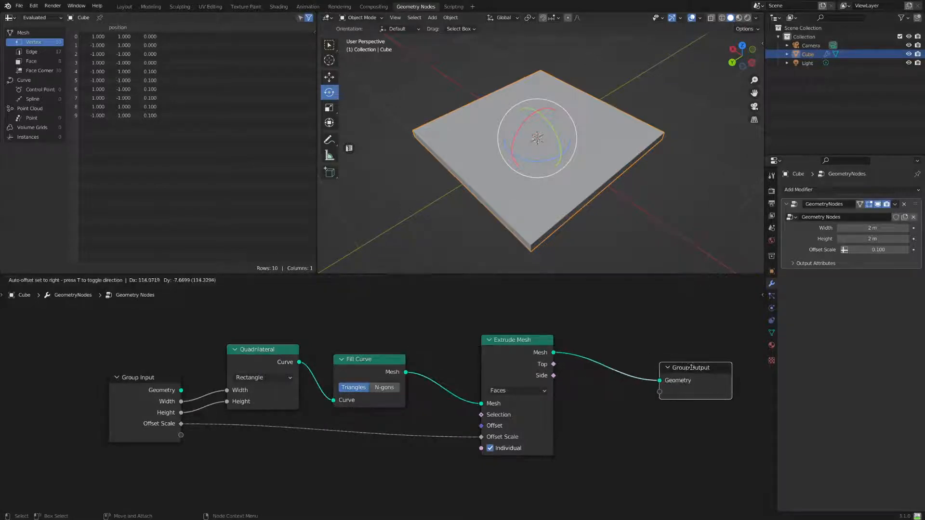
{"action": "left_click_drag", "start_coordinate": [521, 340], "coordinate": [578, 346]}
{"action": "left_click_drag", "start_coordinate": [726, 388], "coordinate": [755, 380]}
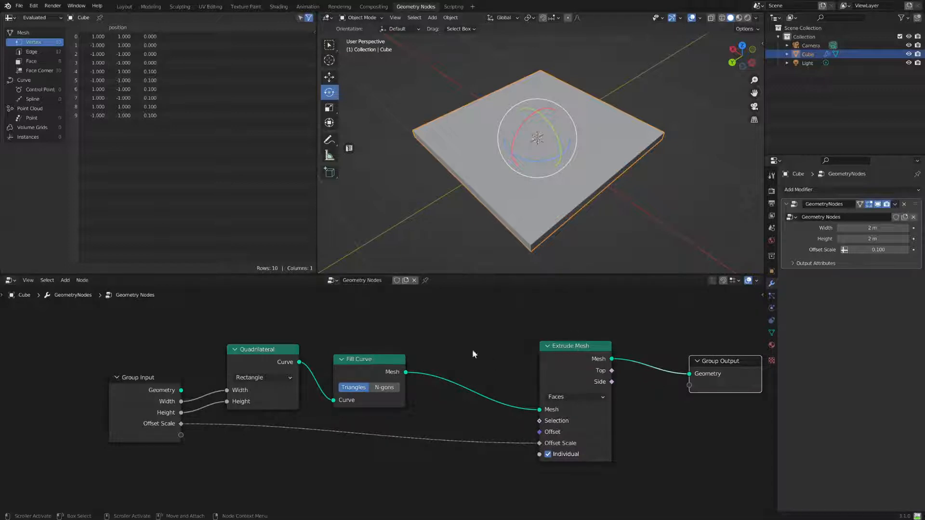
Insert a Fillet Curve node on the link between Fill Curve and Extrude Mesh
{"action": "left_click", "coordinate": [68, 281]}
{"action": "left_click", "coordinate": [78, 294]}
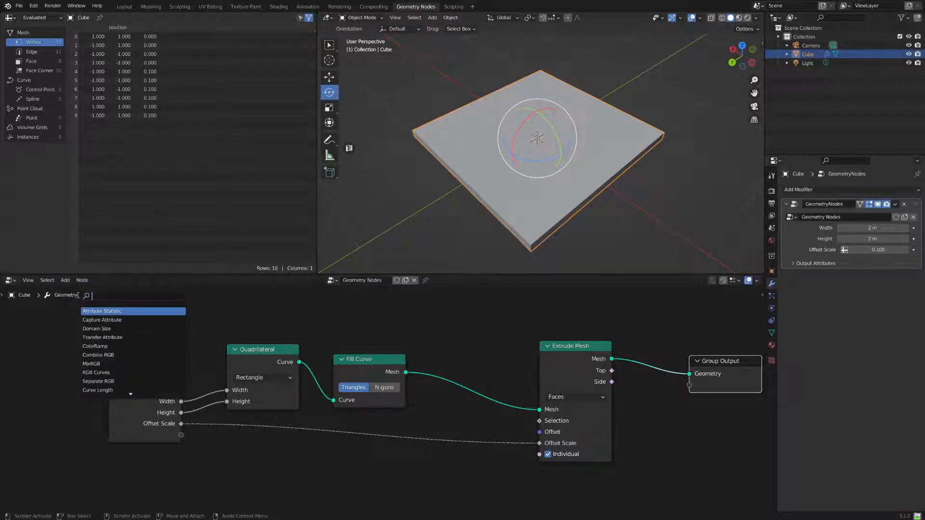
{"action": "type", "text": "f"}
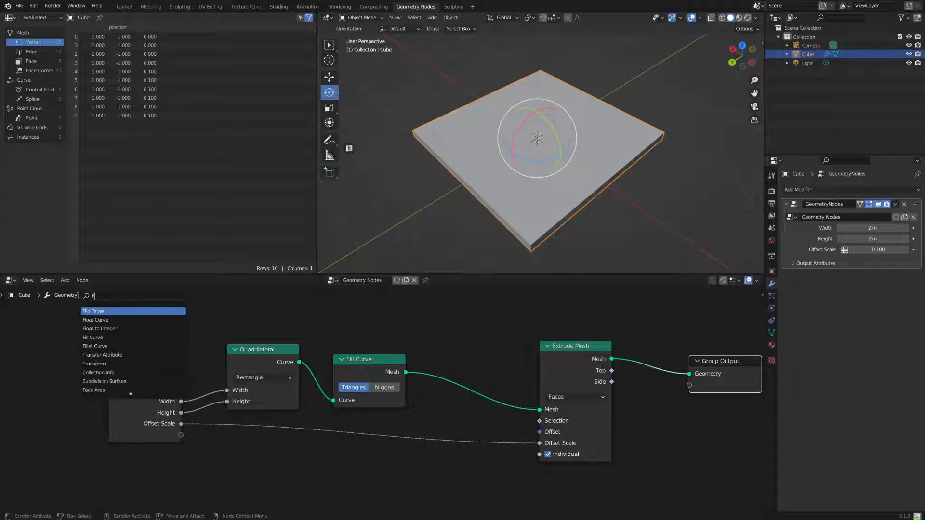
{"action": "key", "text": "BackSpace"}
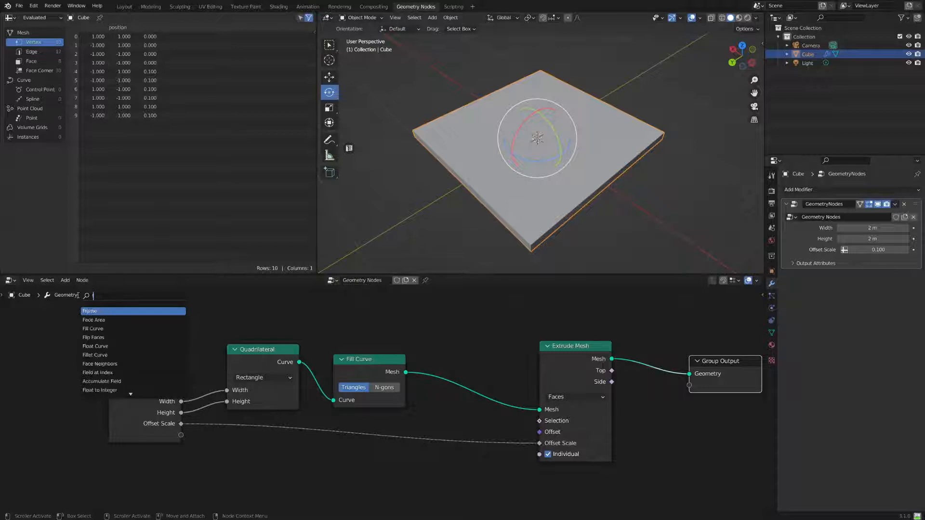
{"action": "type", "text": "il"}
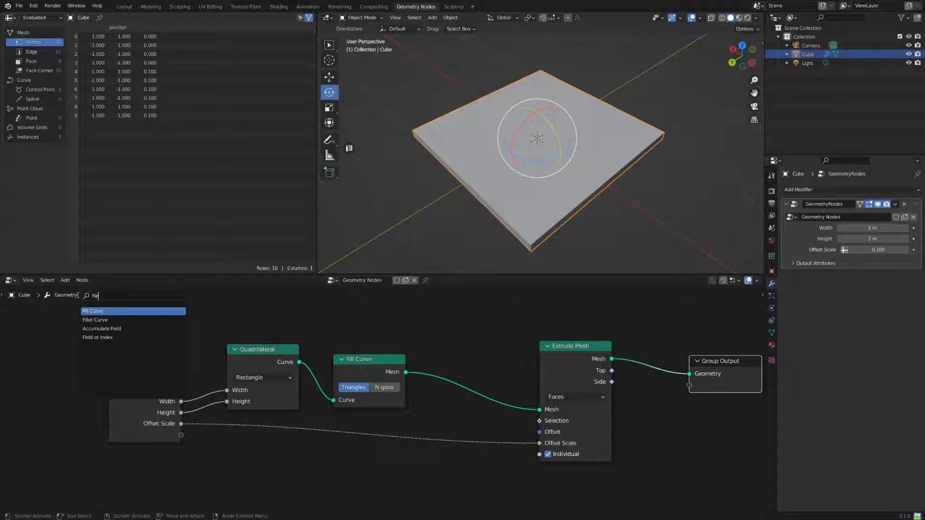
{"action": "key", "text": "BackSpace"}
{"action": "key", "text": "Down"}
{"action": "key", "text": "Return"}
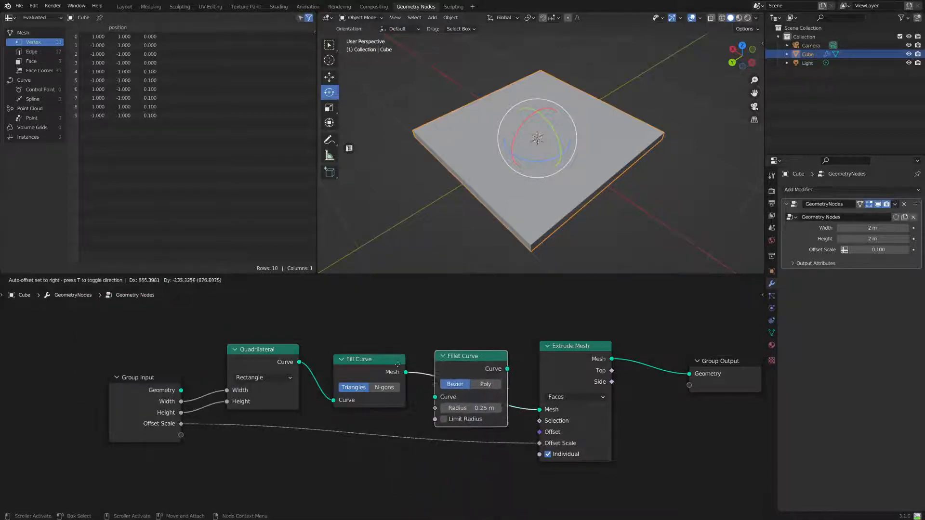
{"action": "left_click", "coordinate": [400, 354]}
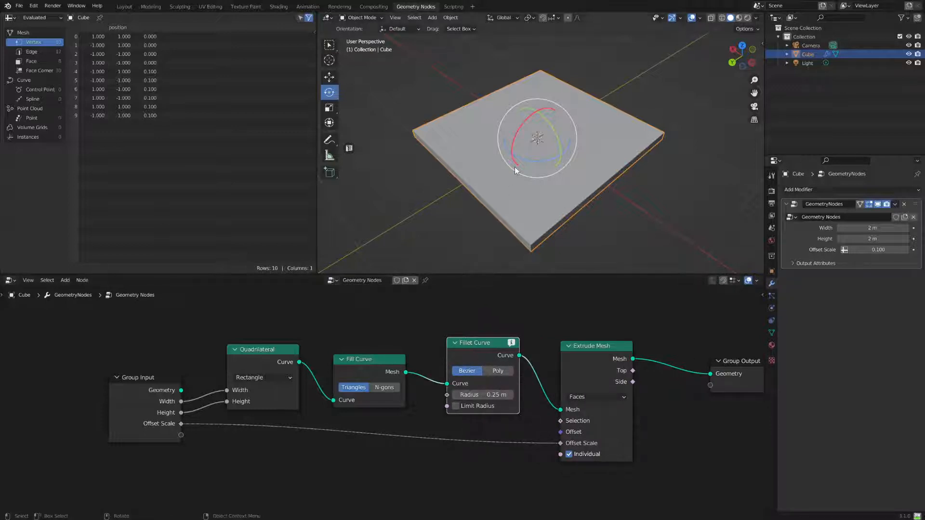
{"action": "middle_click_drag", "start_coordinate": [520, 224], "coordinate": [539, 235]}
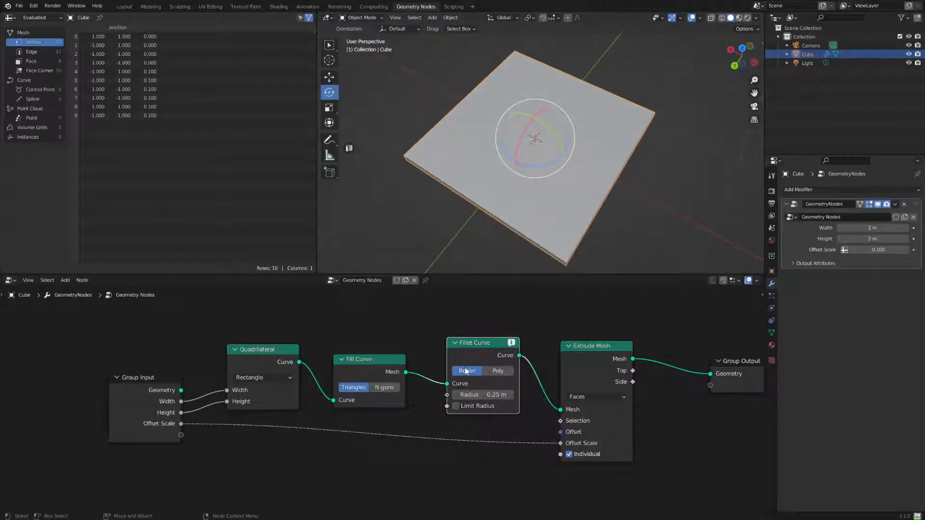
Rearrange the nodes, moving Group Input and Quadrilateral away from Fill Curve to open a wide gap between Quadrilateral and Fill Curve
{"action": "left_click_drag", "start_coordinate": [482, 345], "coordinate": [477, 345]}
{"action": "left_click", "coordinate": [258, 351]}
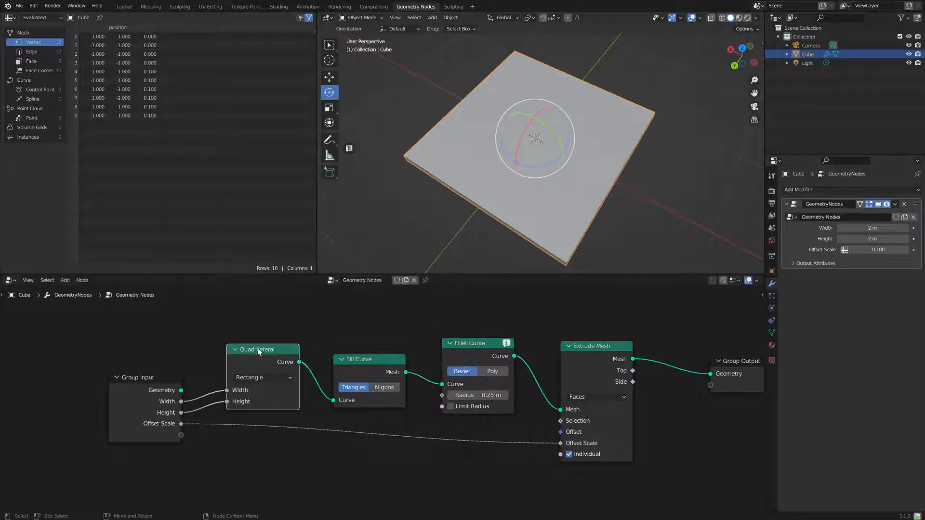
{"action": "left_click_drag", "start_coordinate": [259, 352], "coordinate": [246, 348]}
{"action": "left_click_drag", "start_coordinate": [161, 385], "coordinate": [40, 383]}
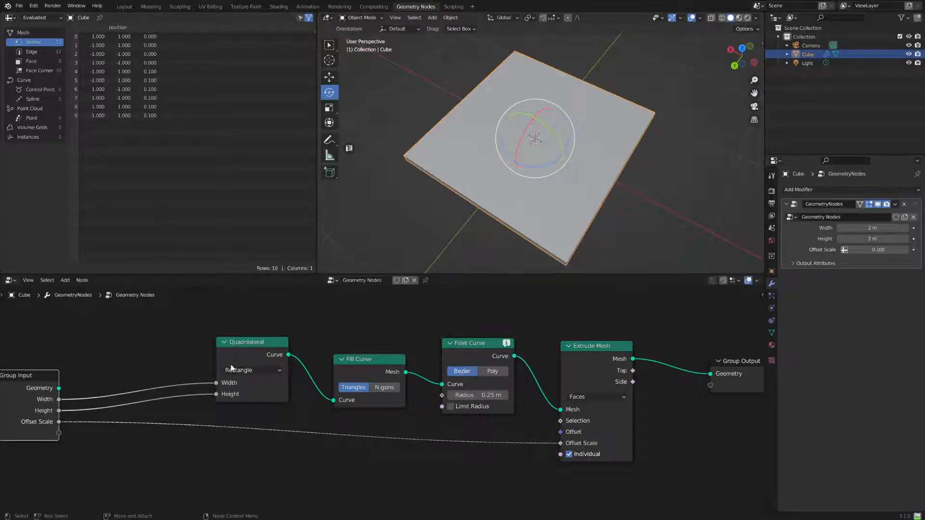
{"action": "scroll", "coordinate": [314, 376], "scroll_direction": "down", "scroll_amount": 1}
{"action": "middle_click_drag", "start_coordinate": [313, 393], "coordinate": [358, 393]}
{"action": "left_click_drag", "start_coordinate": [330, 361], "coordinate": [263, 357]}
{"action": "left_click_drag", "start_coordinate": [391, 366], "coordinate": [386, 363]}
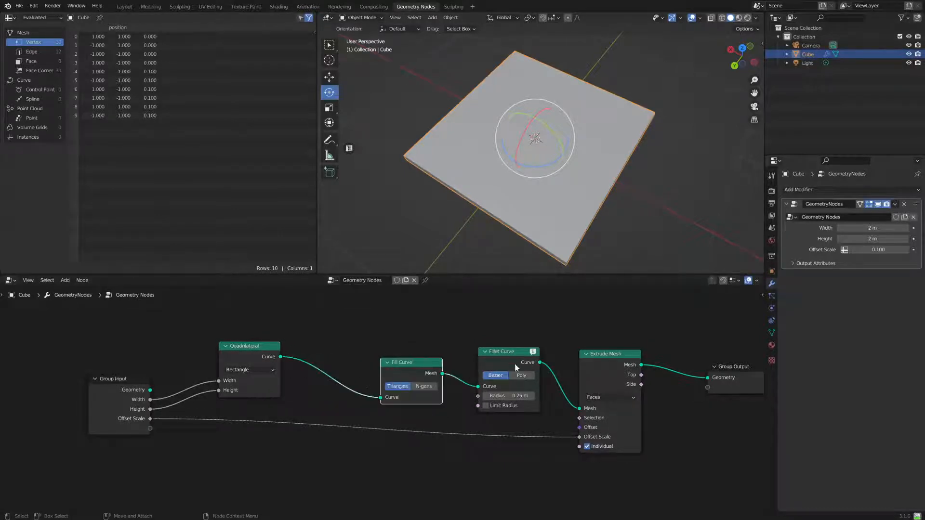
Set Fillet Curve to Poly mode with a Count of 4, and shift Fill Curve and Fillet Curve closer to Quadrilateral
{"action": "left_click", "coordinate": [521, 375]}
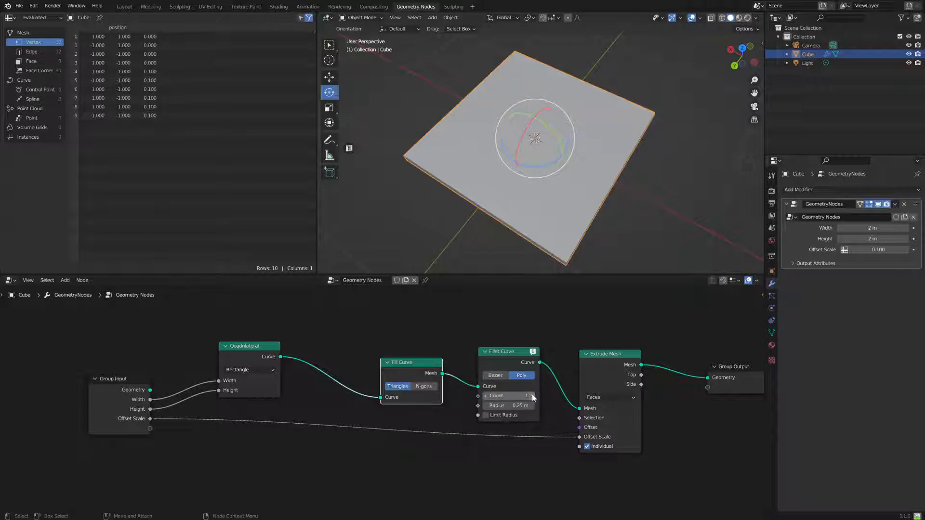
{"action": "left_click", "coordinate": [532, 397]}
{"action": "left_click", "coordinate": [532, 396]}
{"action": "left_click_drag", "start_coordinate": [421, 364], "coordinate": [412, 363]}
{"action": "left_click_drag", "start_coordinate": [498, 362], "coordinate": [425, 375]}
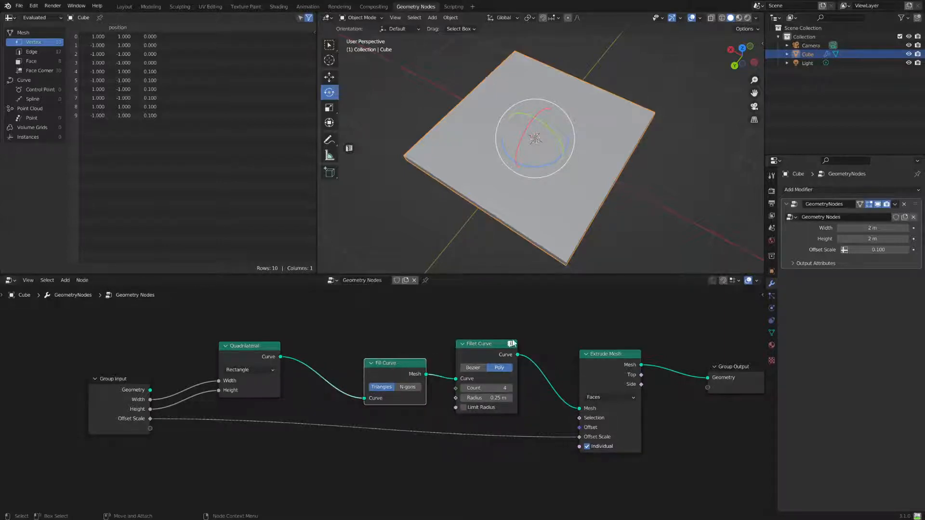
Cut Fillet Curve's links, connect Fill Curve directly to Extrude Mesh, and reinsert Fillet Curve between Quadrilateral and Fill Curve
{"action": "right_click_drag", "start_coordinate": [453, 365], "coordinate": [456, 392], "text": "ctrl"}
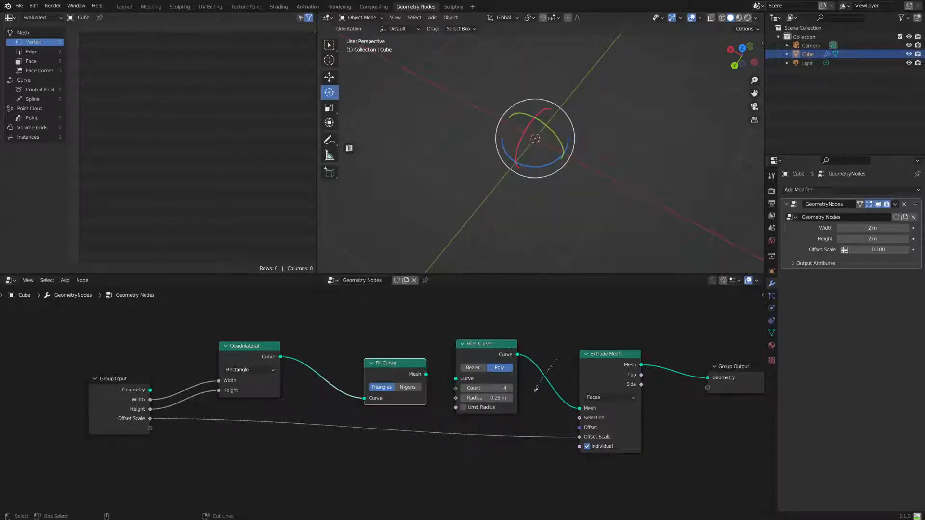
{"action": "right_click_drag", "start_coordinate": [536, 390], "coordinate": [535, 391], "text": "ctrl"}
{"action": "left_click_drag", "start_coordinate": [428, 376], "coordinate": [579, 408]}
{"action": "left_click_drag", "start_coordinate": [490, 347], "coordinate": [411, 336]}
{"action": "middle_click_drag", "start_coordinate": [542, 207], "coordinate": [546, 191]}
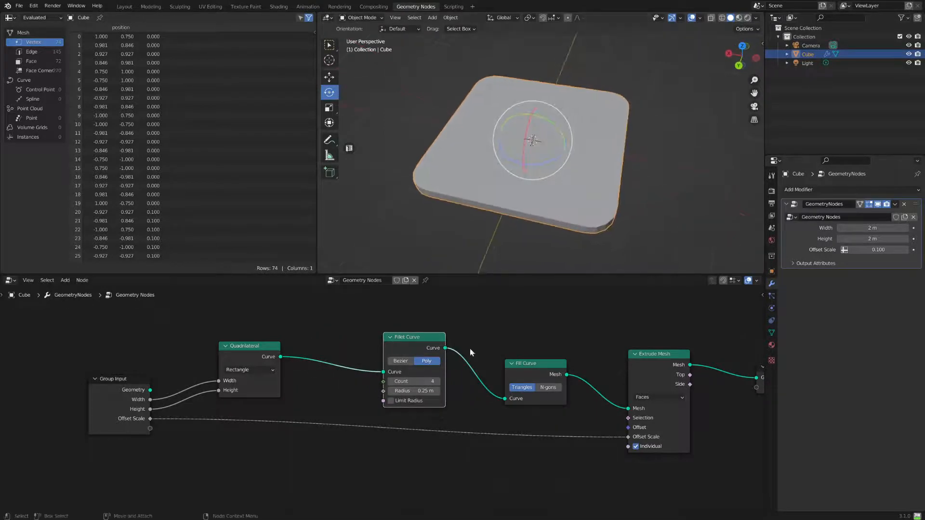
Switch Fillet Curve to Bezier mode and display the model in wireframe to inspect its corners
{"action": "left_click", "coordinate": [399, 361]}
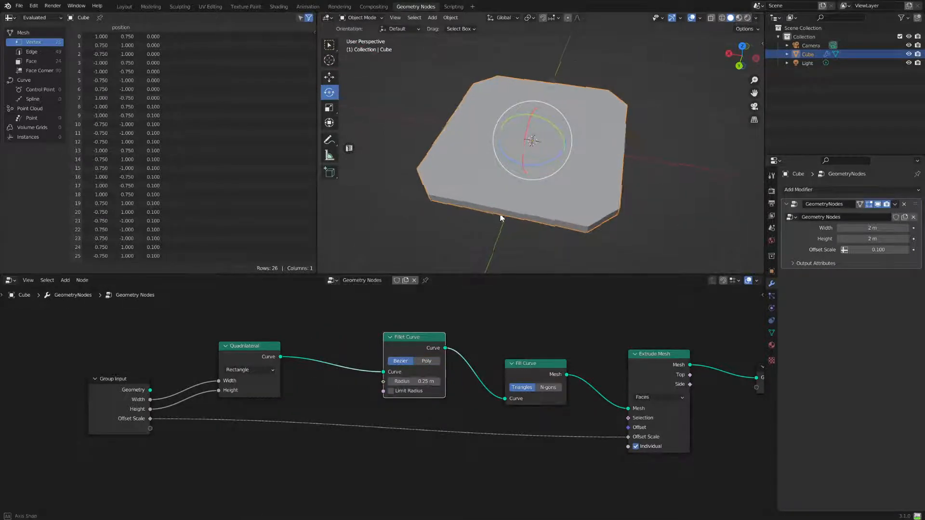
{"action": "mouse_move", "coordinate": [500, 213]}
{"action": "middle_mouse_down"}
{"action": "mouse_move", "coordinate": [550, 225]}
{"action": "mouse_move", "coordinate": [500, 182]}
{"action": "mouse_move", "coordinate": [488, 202]}
{"action": "mouse_move", "coordinate": [518, 248]}
{"action": "mouse_move", "coordinate": [512, 205]}
{"action": "mouse_move", "coordinate": [504, 208]}
{"action": "middle_mouse_up"}
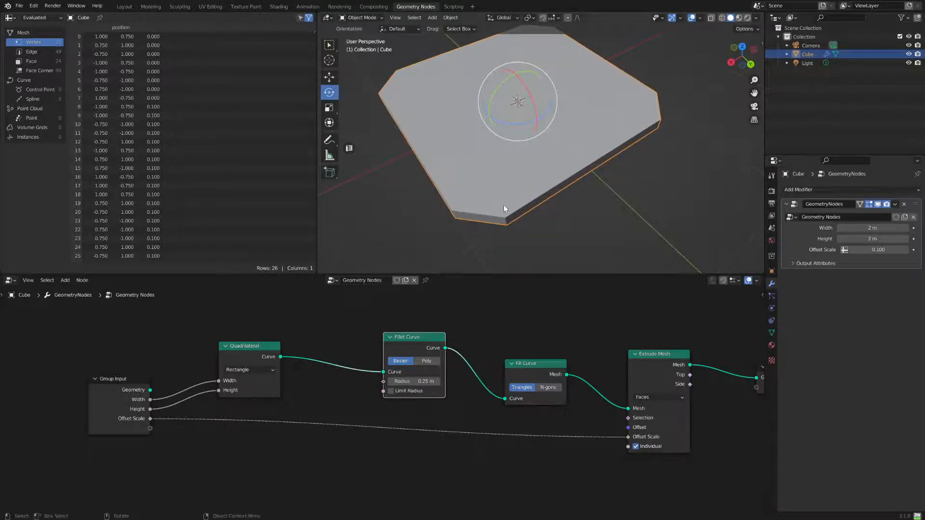
{"action": "left_click", "coordinate": [721, 18]}
{"action": "middle_click_drag", "start_coordinate": [530, 202], "coordinate": [539, 319]}
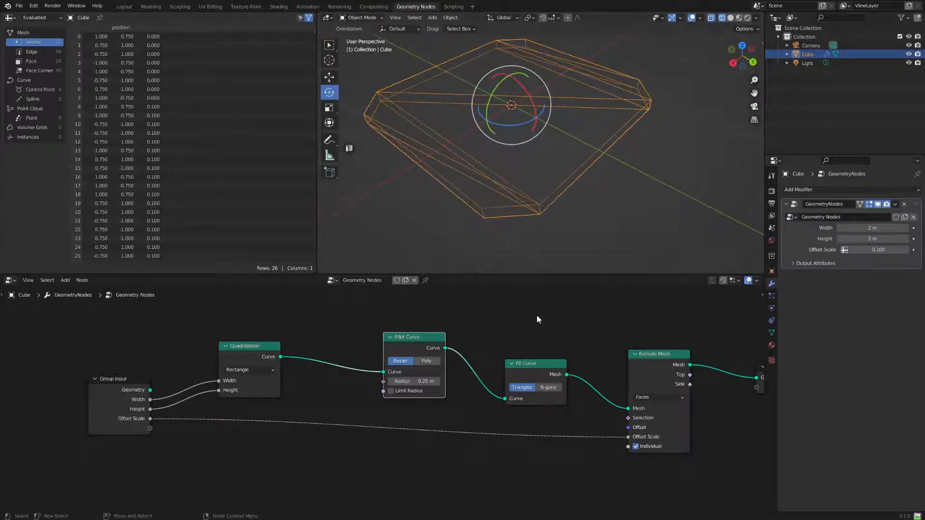
{"action": "mouse_move", "coordinate": [511, 198]}
{"action": "middle_mouse_down"}
{"action": "mouse_move", "coordinate": [502, 178]}
{"action": "mouse_move", "coordinate": [514, 194]}
{"action": "middle_mouse_up"}
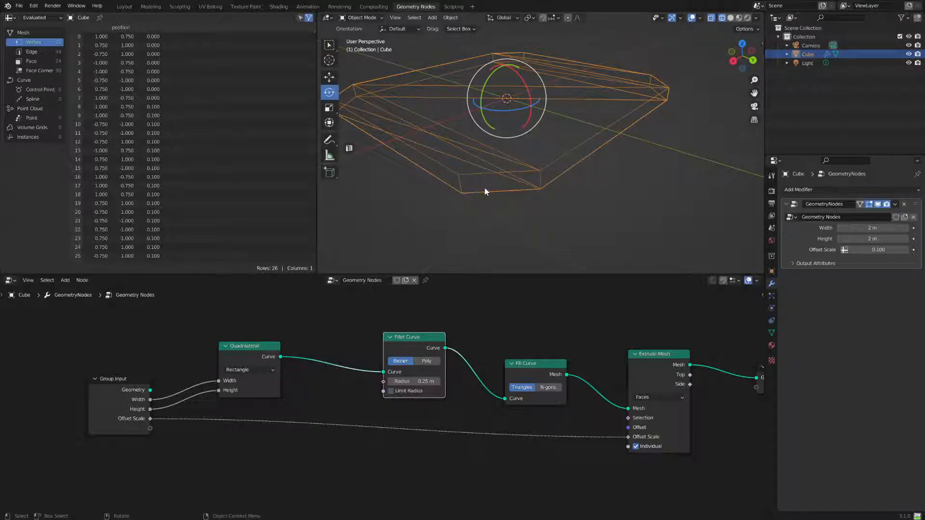
Insert a Set Spline Type node between Quadrilateral and Fillet Curve and set its spline type to Bezier
{"action": "left_click_drag", "start_coordinate": [418, 336], "coordinate": [437, 340]}
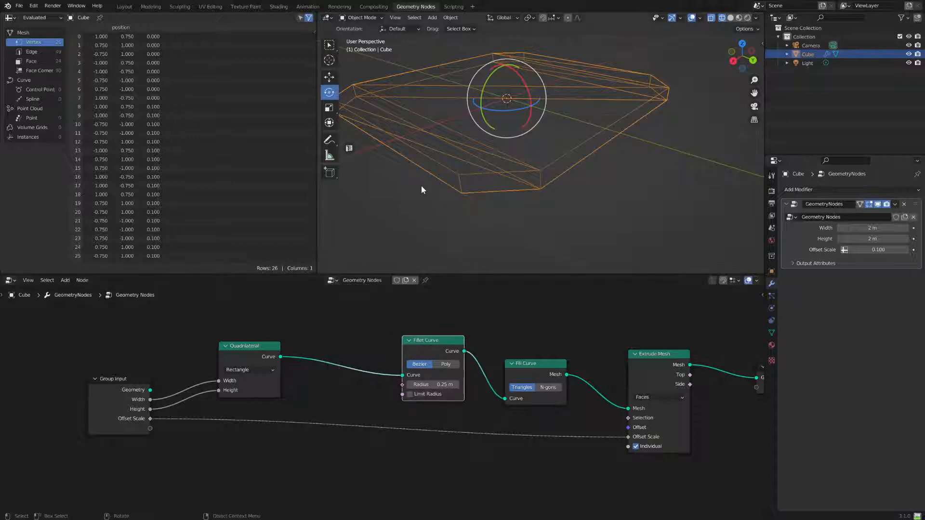
{"action": "left_click", "coordinate": [63, 281]}
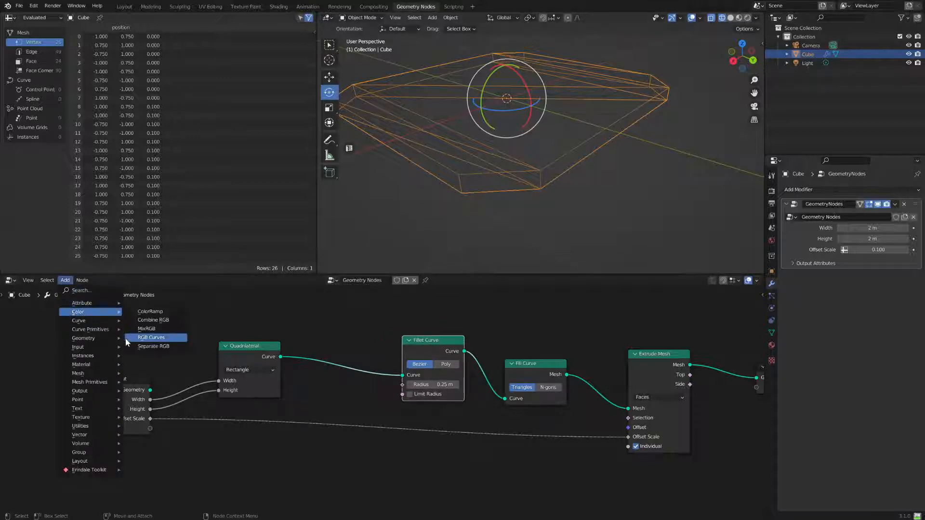
{"action": "mouse_move", "coordinate": [95, 321]}
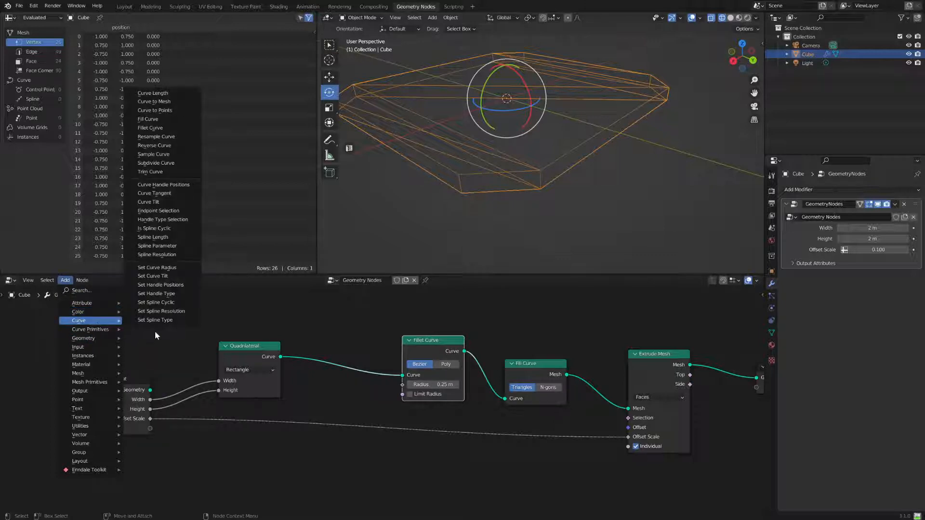
{"action": "left_click", "coordinate": [180, 320]}
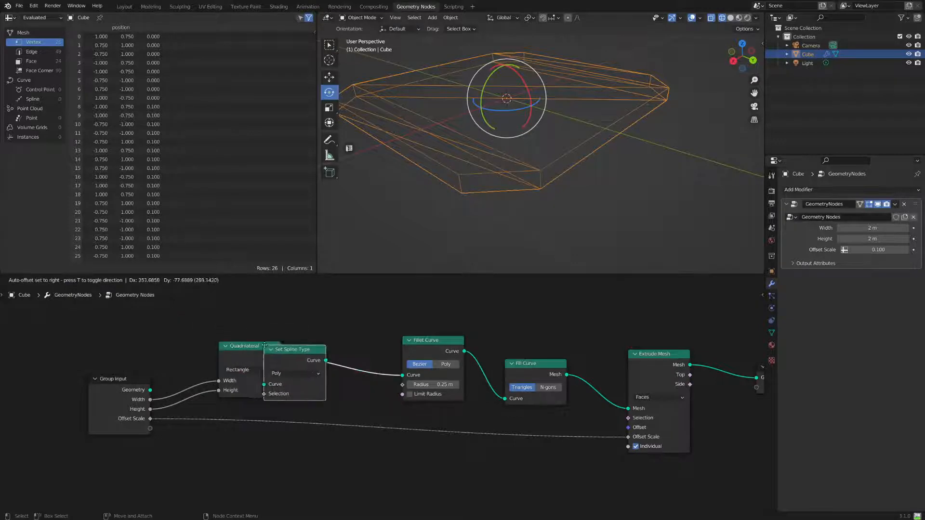
{"action": "left_click", "coordinate": [319, 363]}
{"action": "left_click", "coordinate": [337, 374]}
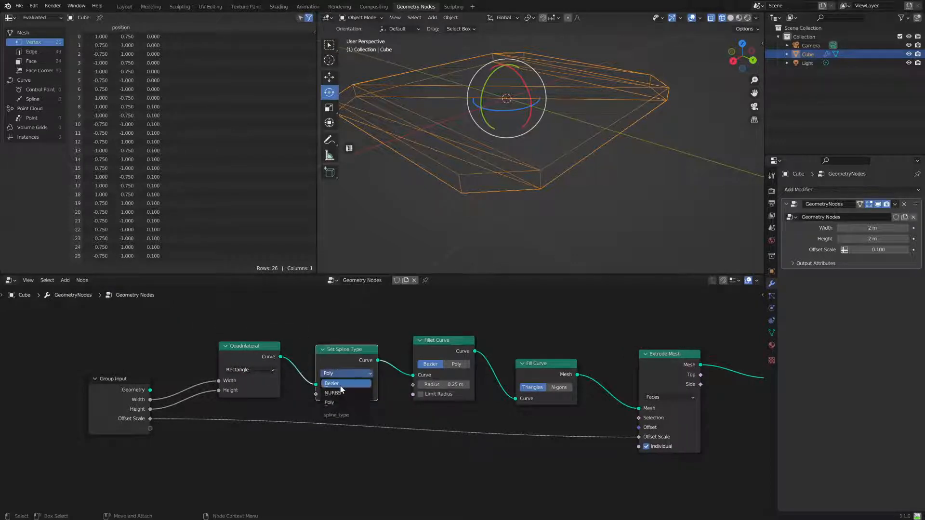
{"action": "left_click", "coordinate": [341, 387]}
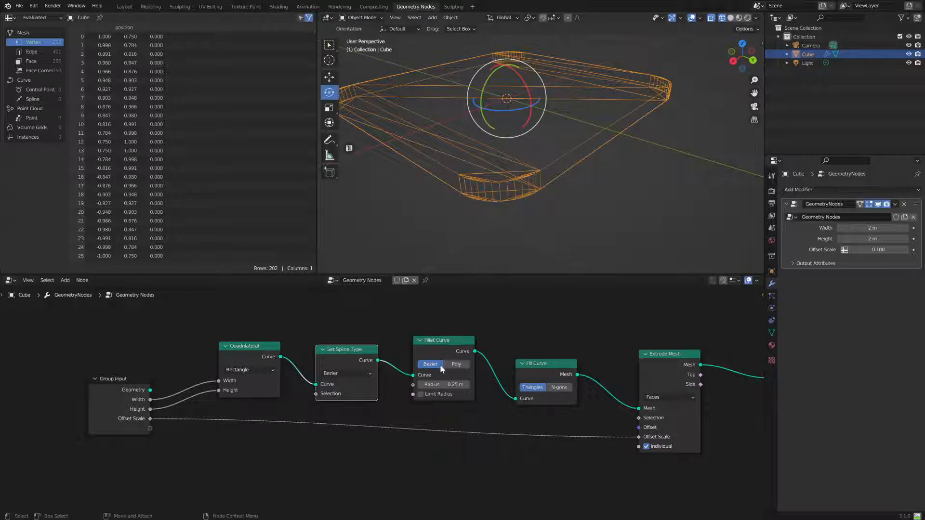
Try the N-gons fill on Fill Curve to compare the wireframe topology, and restore Triangles
{"action": "mouse_move", "coordinate": [525, 217]}
{"action": "middle_mouse_down"}
{"action": "mouse_move", "coordinate": [462, 235]}
{"action": "mouse_move", "coordinate": [514, 225]}
{"action": "mouse_move", "coordinate": [525, 203]}
{"action": "mouse_move", "coordinate": [527, 232]}
{"action": "middle_mouse_up"}
{"action": "left_click_drag", "start_coordinate": [540, 368], "coordinate": [541, 360]}
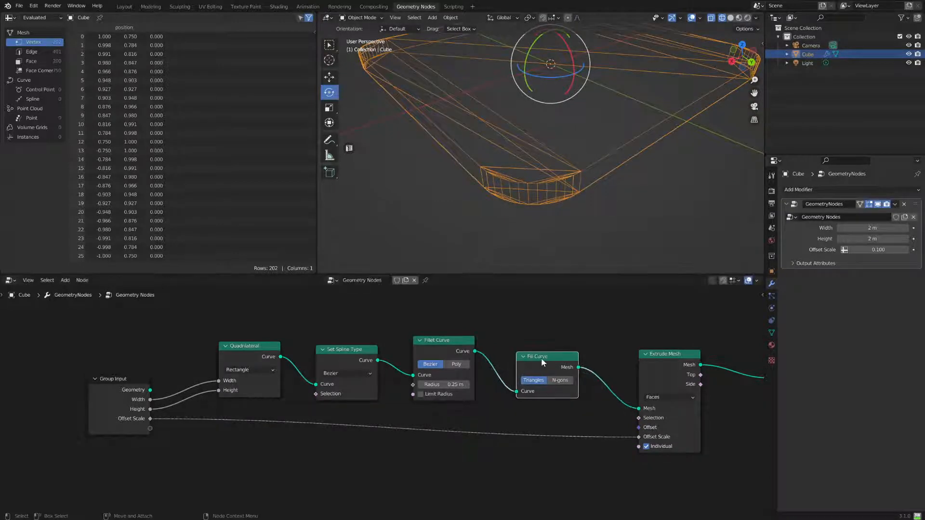
{"action": "left_click", "coordinate": [558, 382]}
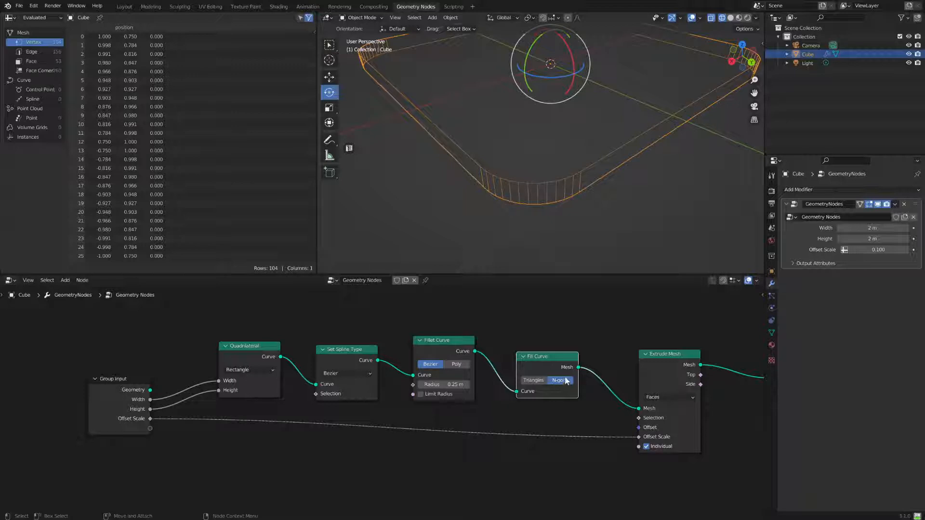
{"action": "left_click", "coordinate": [533, 380]}
{"action": "middle_click_drag", "start_coordinate": [571, 164], "coordinate": [594, 219]}
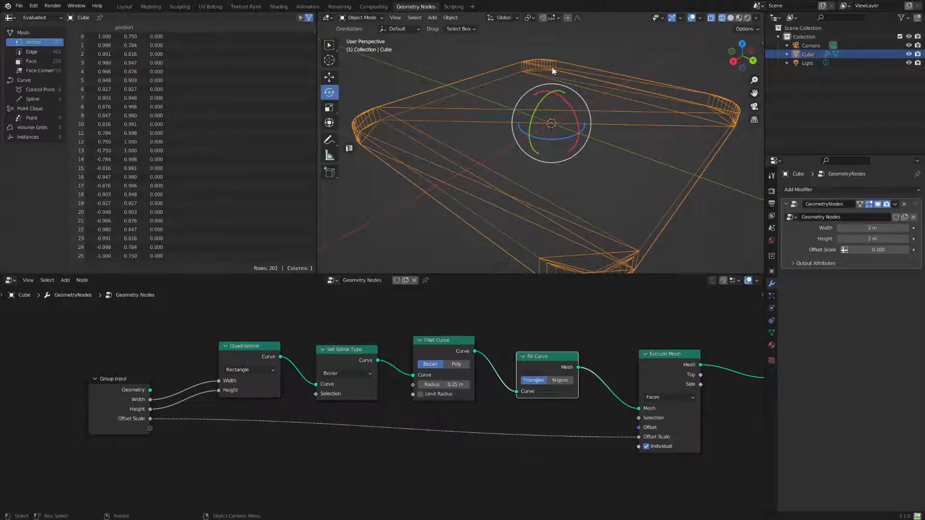
Switch the viewport to Material Preview shading and inspect the underside of the extruded body
{"action": "left_click", "coordinate": [739, 18]}
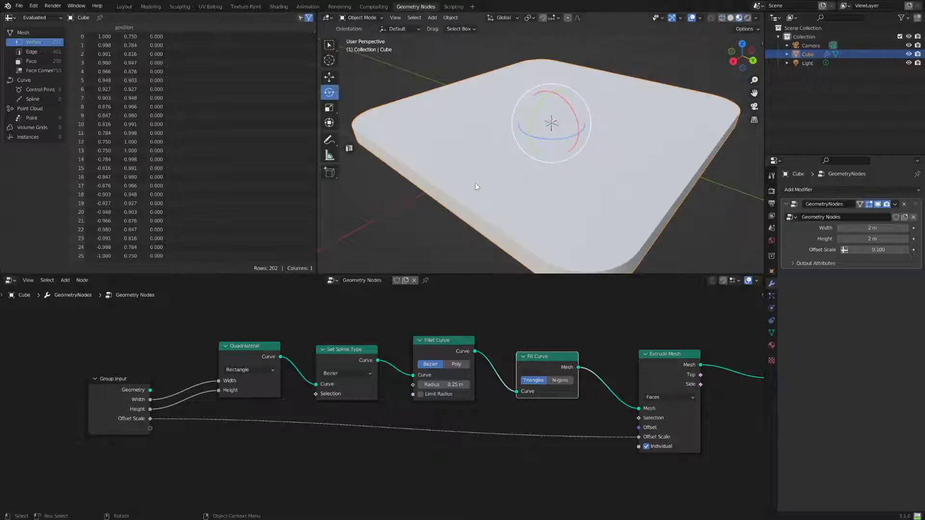
{"action": "mouse_move", "coordinate": [475, 183]}
{"action": "middle_mouse_down"}
{"action": "mouse_move", "coordinate": [471, 108]}
{"action": "mouse_move", "coordinate": [475, 118]}
{"action": "mouse_move", "coordinate": [518, 68]}
{"action": "mouse_move", "coordinate": [582, 47]}
{"action": "mouse_move", "coordinate": [584, 91]}
{"action": "mouse_move", "coordinate": [545, 92]}
{"action": "mouse_move", "coordinate": [580, 119]}
{"action": "mouse_move", "coordinate": [592, 151]}
{"action": "mouse_move", "coordinate": [456, 136]}
{"action": "middle_mouse_up"}
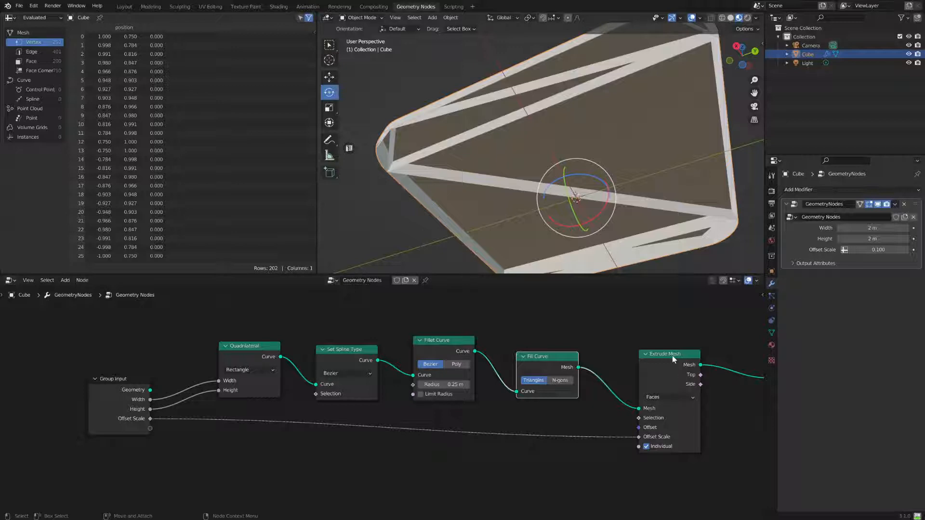
{"action": "left_click_drag", "start_coordinate": [673, 359], "coordinate": [676, 360]}
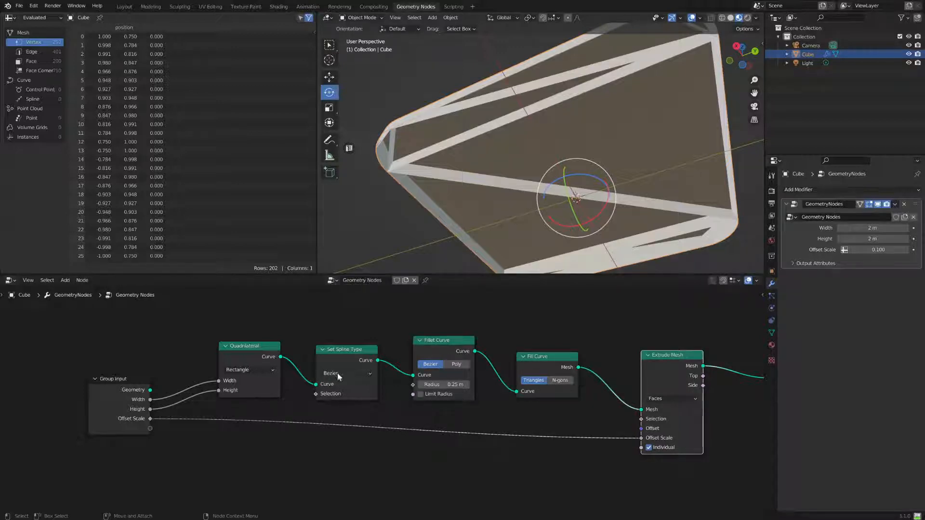
{"action": "middle_click_drag", "start_coordinate": [615, 225], "coordinate": [560, 266]}
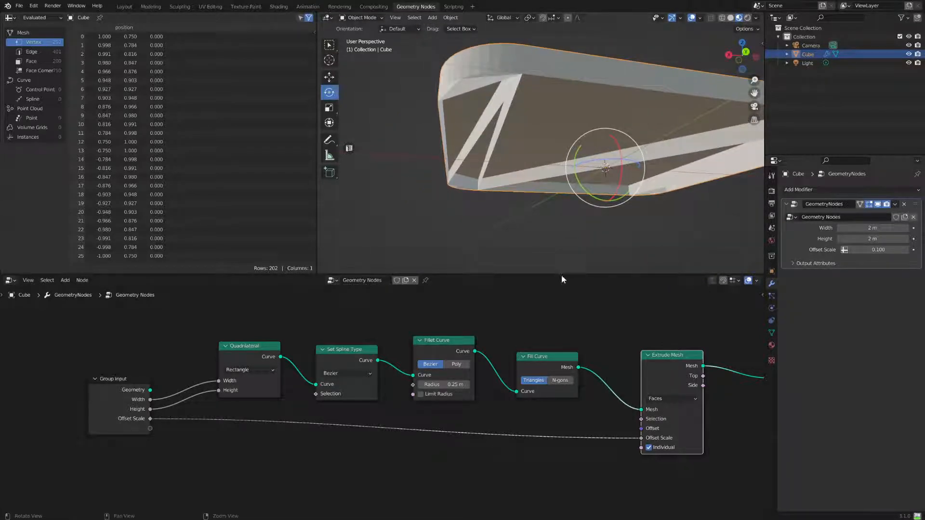
Compare Fill Curve's N-gons and Triangles modes, leaving Triangles active, and examine the body's open underside from several angles
{"action": "left_click", "coordinate": [559, 381]}
{"action": "left_click", "coordinate": [534, 380]}
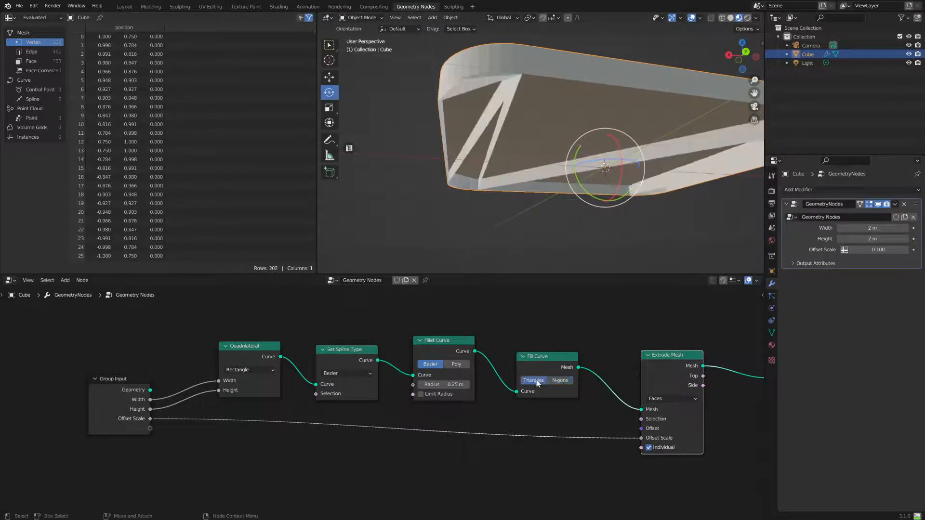
{"action": "middle_click_drag", "start_coordinate": [565, 210], "coordinate": [499, 150]}
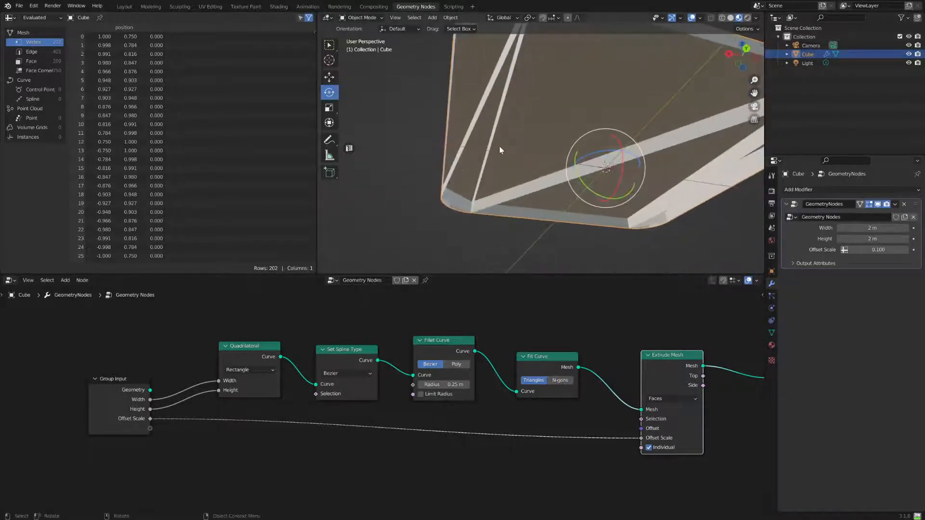
{"action": "middle_click_drag", "start_coordinate": [528, 188], "coordinate": [445, 181]}
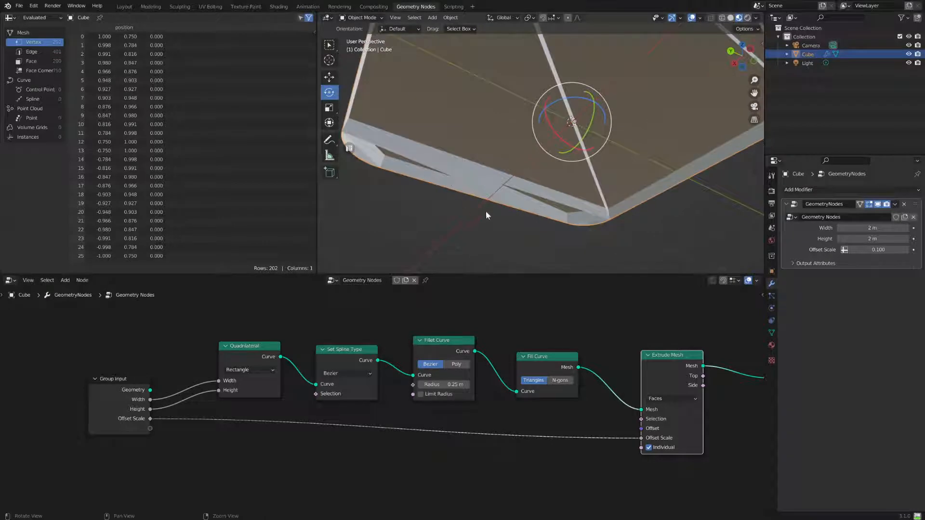
{"action": "middle_click_drag", "start_coordinate": [560, 240], "coordinate": [636, 219]}
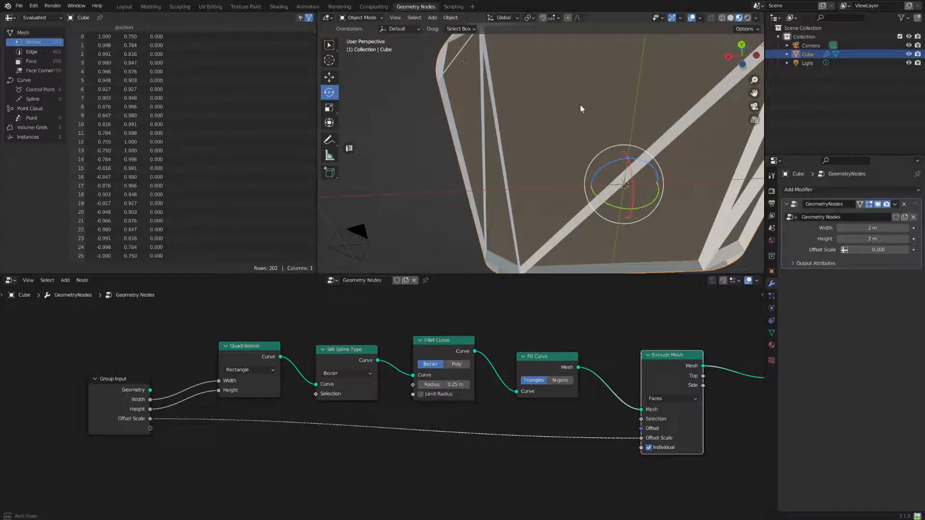
Switch Fill Curve to N-gons and examine the extruded body's top and open underside
{"action": "middle_click_drag", "start_coordinate": [580, 107], "coordinate": [503, 189]}
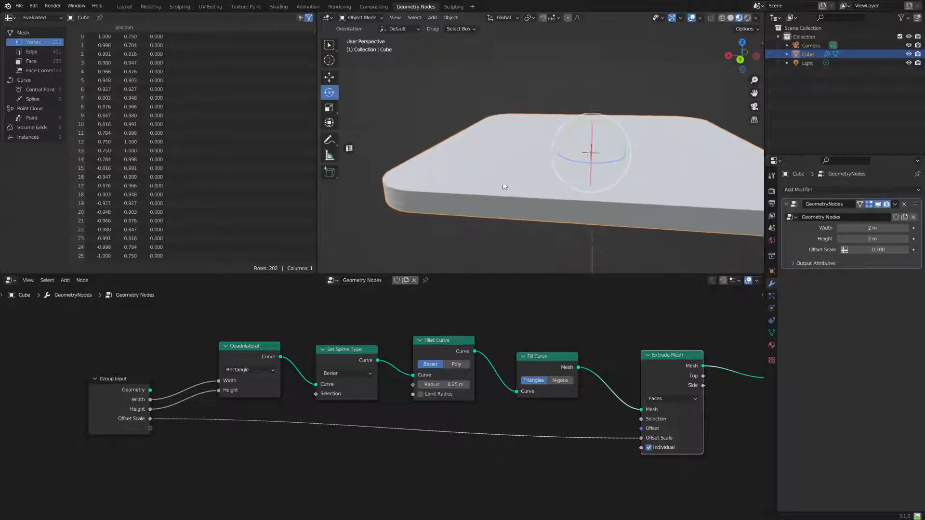
{"action": "left_click", "coordinate": [560, 381]}
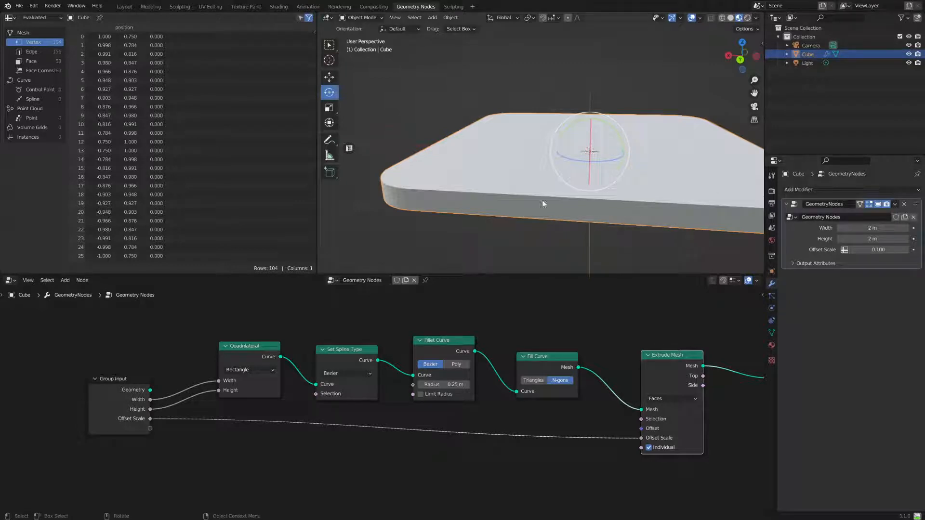
{"action": "middle_click_drag", "start_coordinate": [436, 201], "coordinate": [481, 172]}
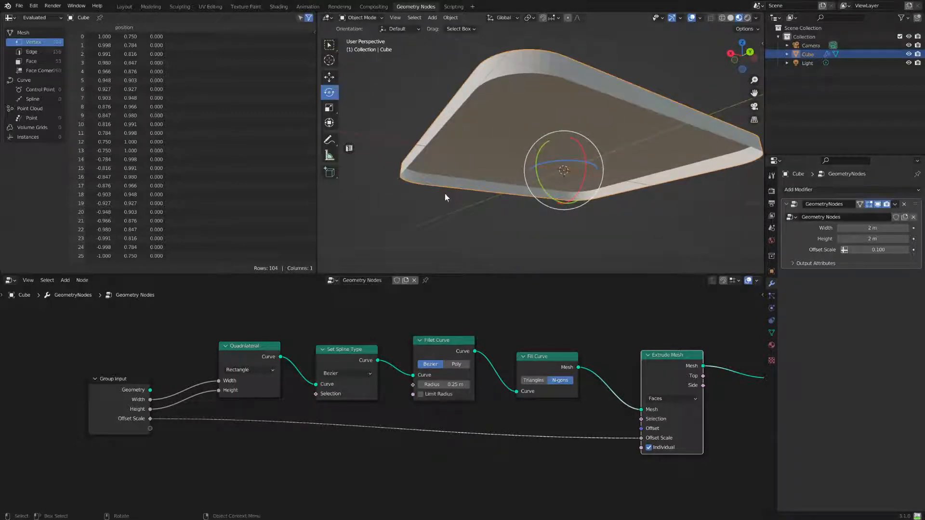
{"action": "middle_click_drag", "start_coordinate": [646, 175], "coordinate": [622, 113]}
{"action": "scroll", "coordinate": [622, 115], "scroll_direction": "down", "scroll_amount": 2}
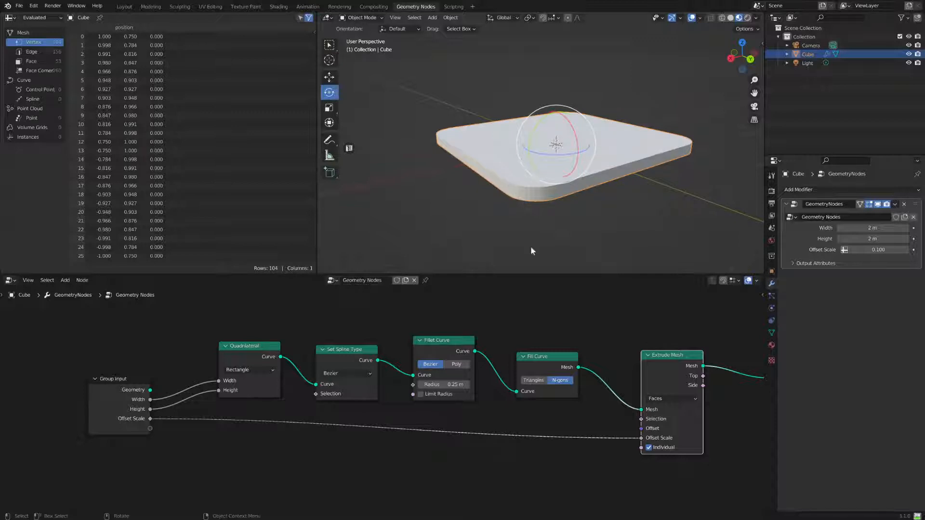
{"action": "middle_click_drag", "start_coordinate": [555, 204], "coordinate": [557, 129]}
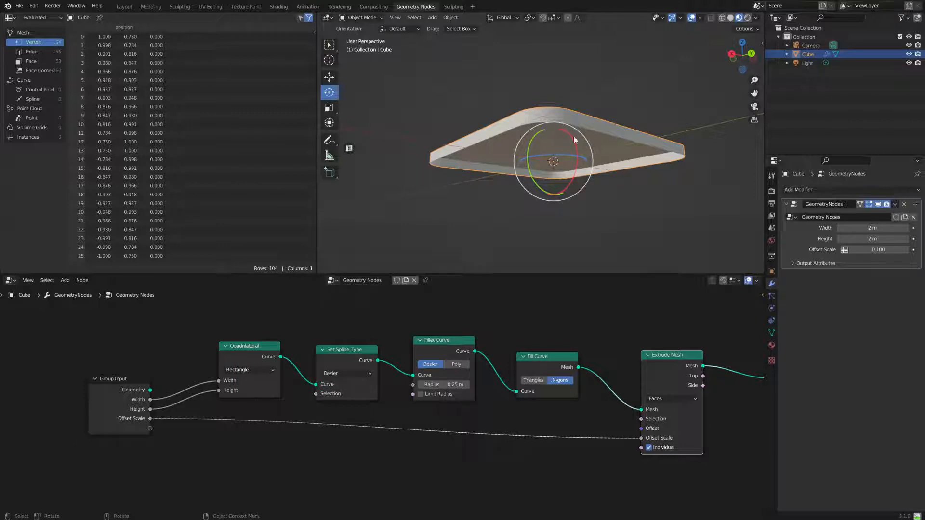
{"action": "middle_click_drag", "start_coordinate": [628, 245], "coordinate": [606, 255]}
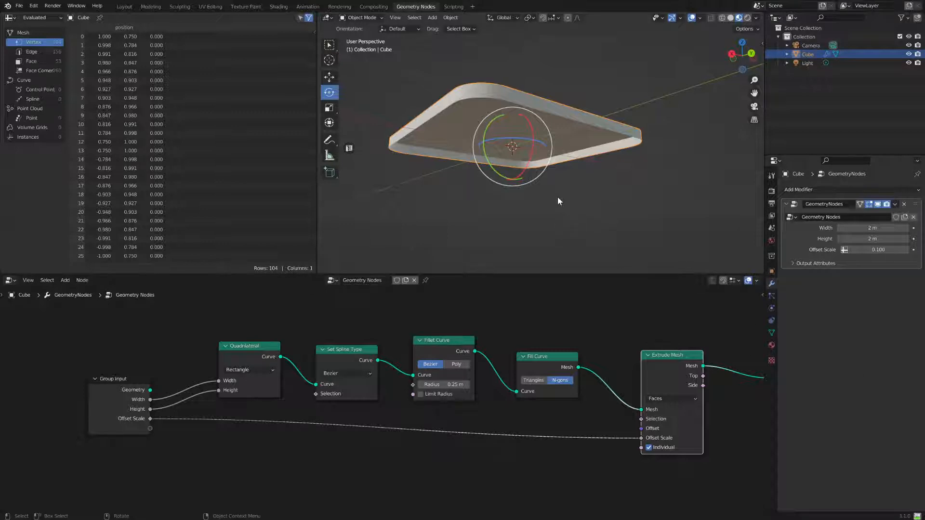
{"action": "mouse_move", "coordinate": [562, 207]}
{"action": "middle_mouse_down"}
{"action": "mouse_move", "coordinate": [581, 226]}
{"action": "mouse_move", "coordinate": [574, 201]}
{"action": "middle_mouse_up"}
Move Group Output farther from Extrude Mesh and place a duplicate of the Fill Curve node above the original
{"action": "scroll", "coordinate": [491, 344], "scroll_direction": "down", "scroll_amount": 3}
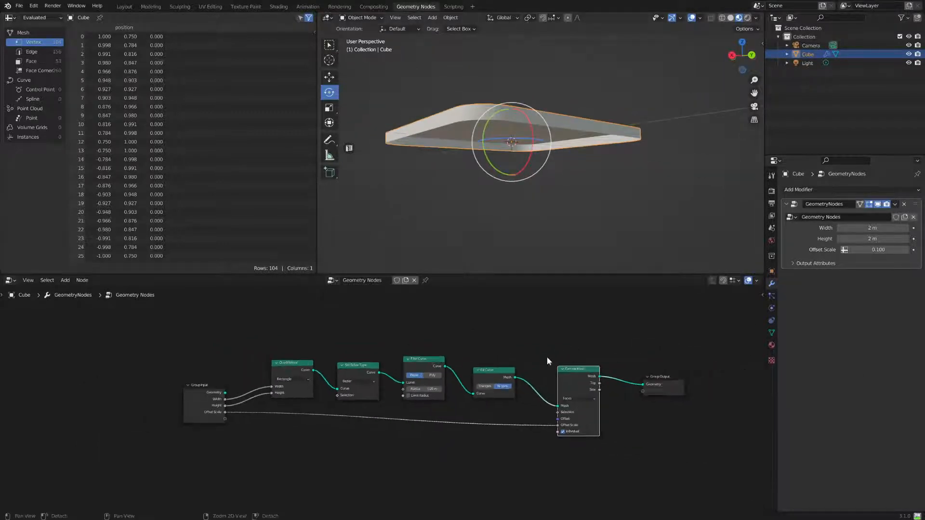
{"action": "left_click_drag", "start_coordinate": [660, 374], "coordinate": [720, 370]}
{"action": "left_click", "coordinate": [433, 363]}
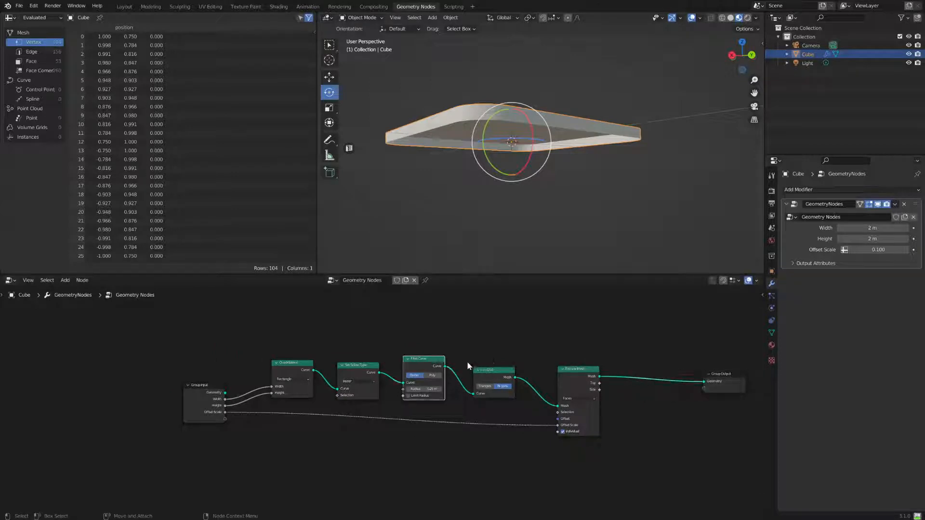
{"action": "middle_click_drag", "start_coordinate": [467, 334], "coordinate": [464, 354]}
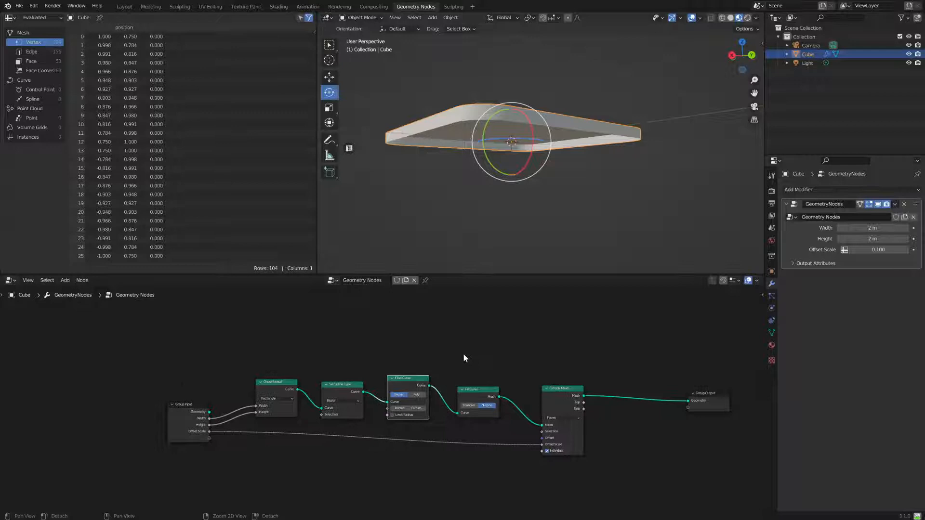
{"action": "left_click", "coordinate": [467, 392]}
{"action": "key", "text": "shift+d"}
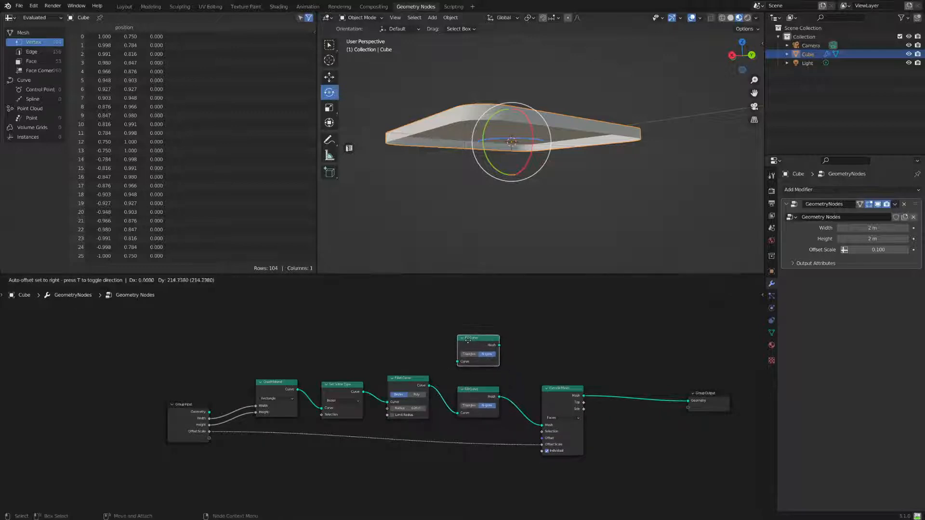
{"action": "left_click", "coordinate": [471, 341]}
Feed Fillet Curve into the duplicate Fill Curve, preview its mesh through Group Output, and reconnect Extrude Mesh to Group Output
{"action": "left_click_drag", "start_coordinate": [431, 387], "coordinate": [689, 401]}
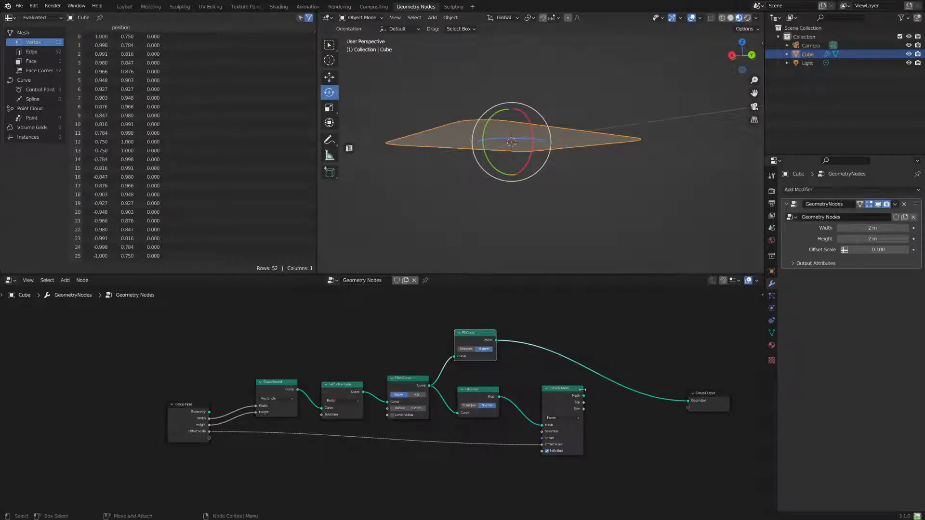
{"action": "middle_click_drag", "start_coordinate": [585, 207], "coordinate": [585, 163]}
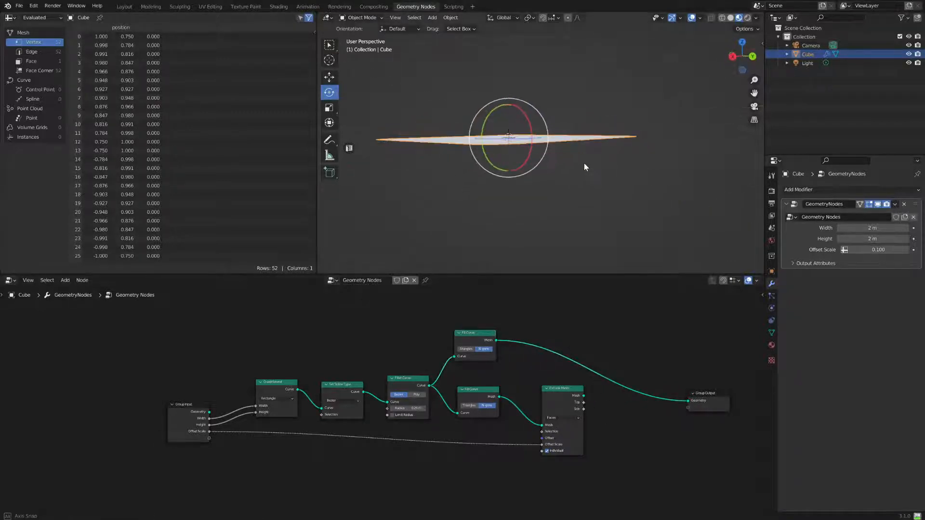
{"action": "left_click_drag", "start_coordinate": [585, 398], "coordinate": [688, 401]}
{"action": "middle_click_drag", "start_coordinate": [584, 212], "coordinate": [583, 195]}
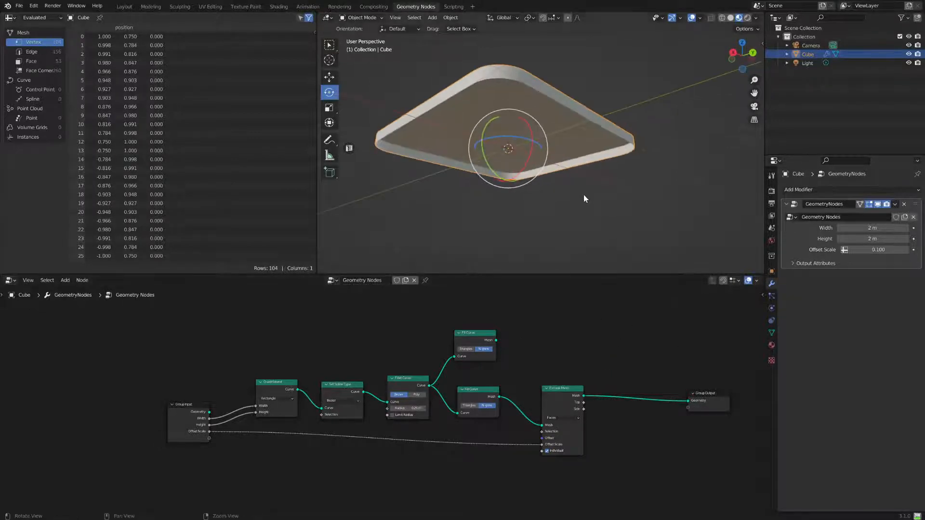
Insert a Join Geometry node between Extrude Mesh and Group Output
{"action": "left_click", "coordinate": [66, 280]}
{"action": "left_click", "coordinate": [75, 290]}
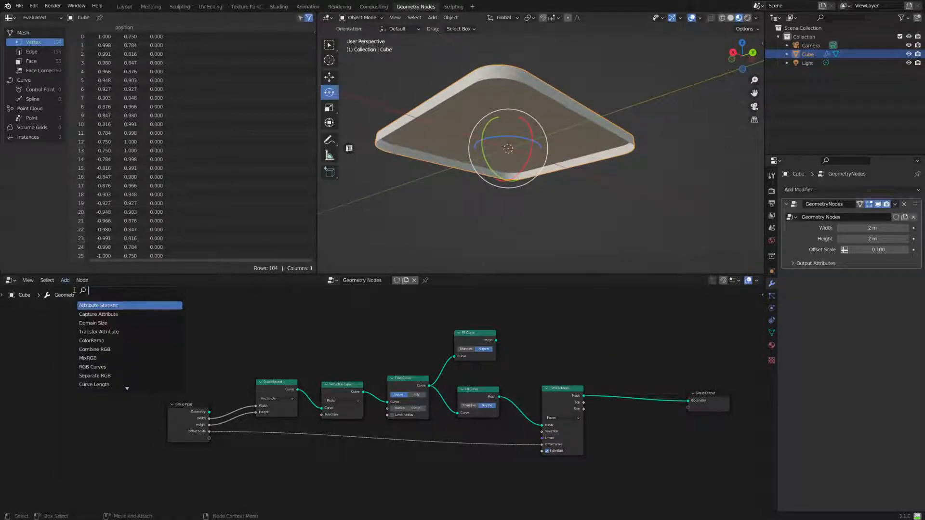
{"action": "type", "text": "jo"}
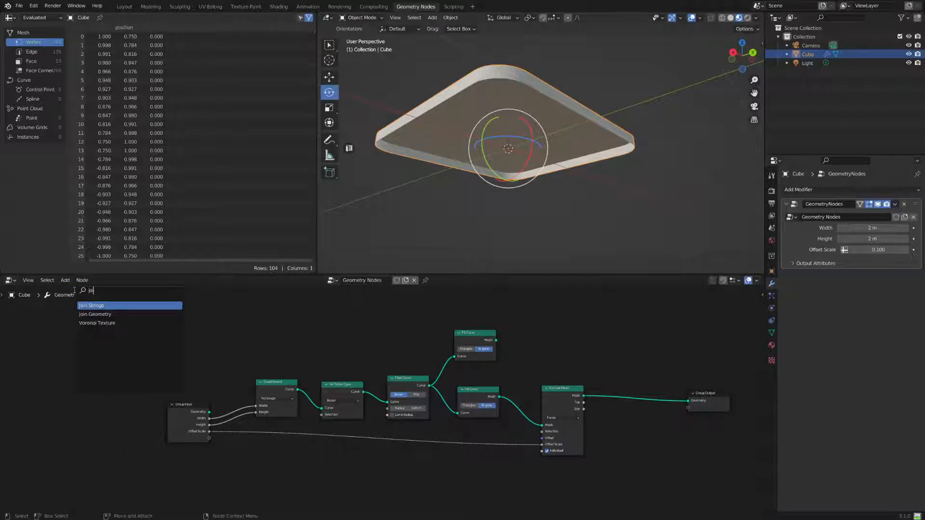
{"action": "left_click", "coordinate": [95, 314]}
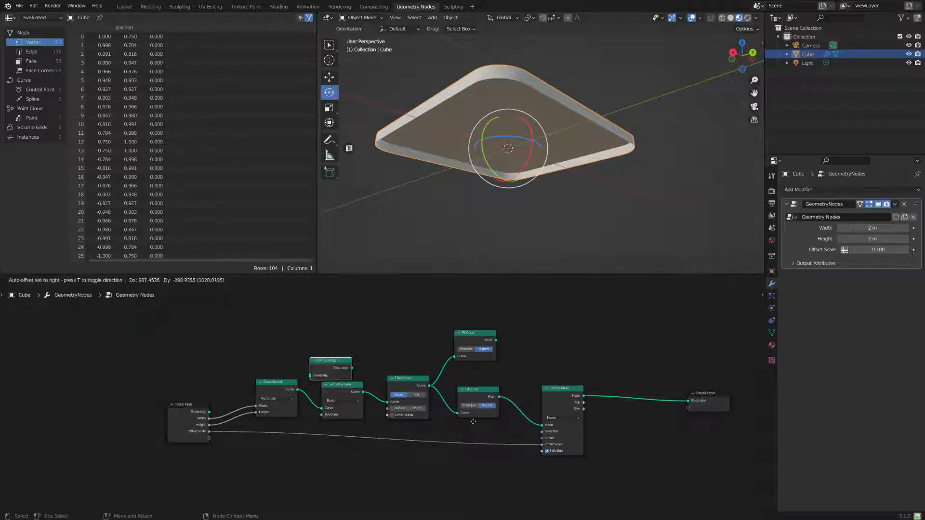
{"action": "left_click", "coordinate": [894, 460]}
{"action": "left_click_drag", "start_coordinate": [496, 341], "coordinate": [613, 358]}
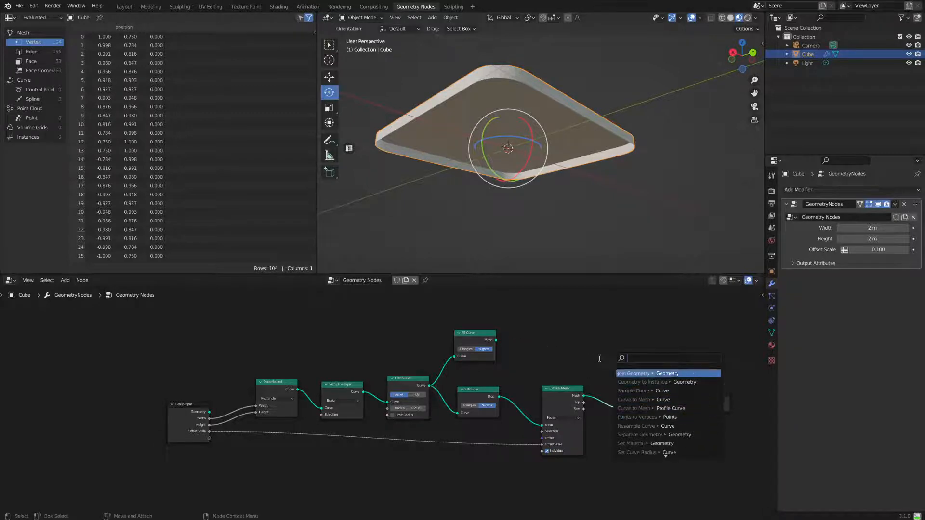
{"action": "scroll", "coordinate": [640, 434], "scroll_direction": "up", "scroll_amount": 6}
{"action": "middle_click_drag", "start_coordinate": [657, 426], "coordinate": [384, 422]}
{"action": "scroll", "coordinate": [449, 424], "scroll_direction": "up", "scroll_amount": 3}
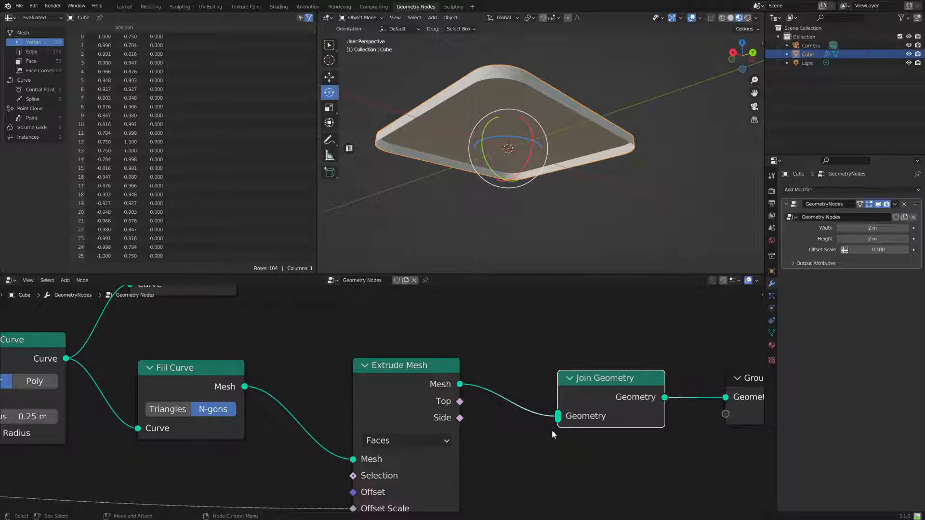
Connect the duplicate Fill Curve's mesh to Join Geometry to close the underside, and move Extrude Mesh below the new link
{"action": "scroll", "coordinate": [558, 399], "scroll_direction": "down", "scroll_amount": 4}
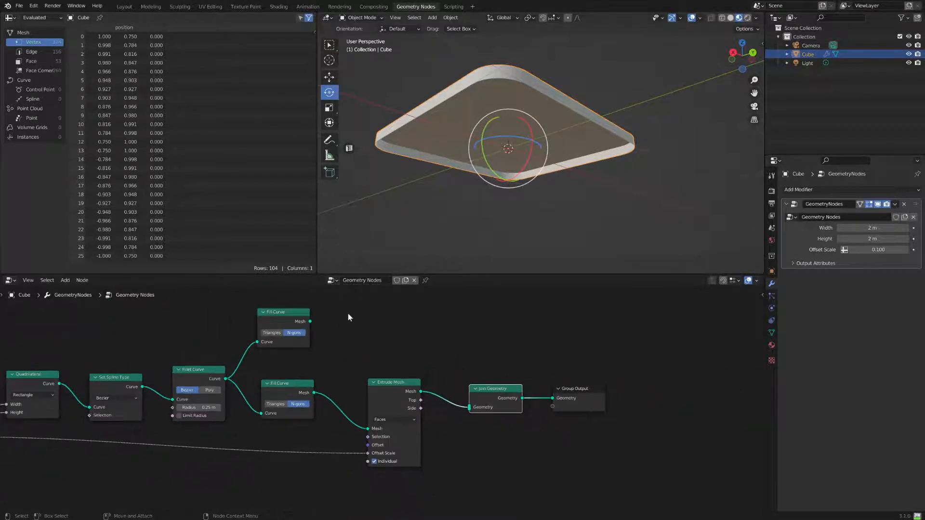
{"action": "left_click_drag", "start_coordinate": [310, 322], "coordinate": [470, 407]}
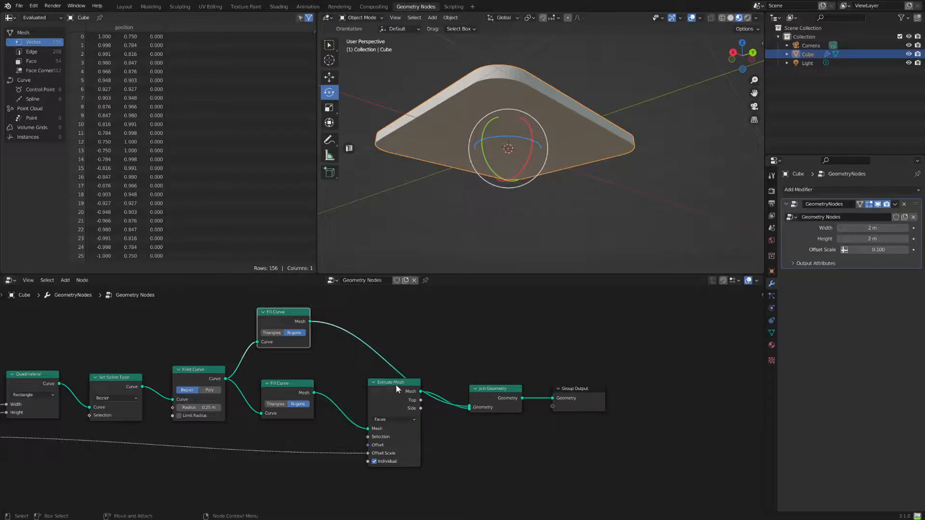
{"action": "left_click_drag", "start_coordinate": [396, 389], "coordinate": [404, 428]}
{"action": "middle_click_drag", "start_coordinate": [530, 174], "coordinate": [634, 204]}
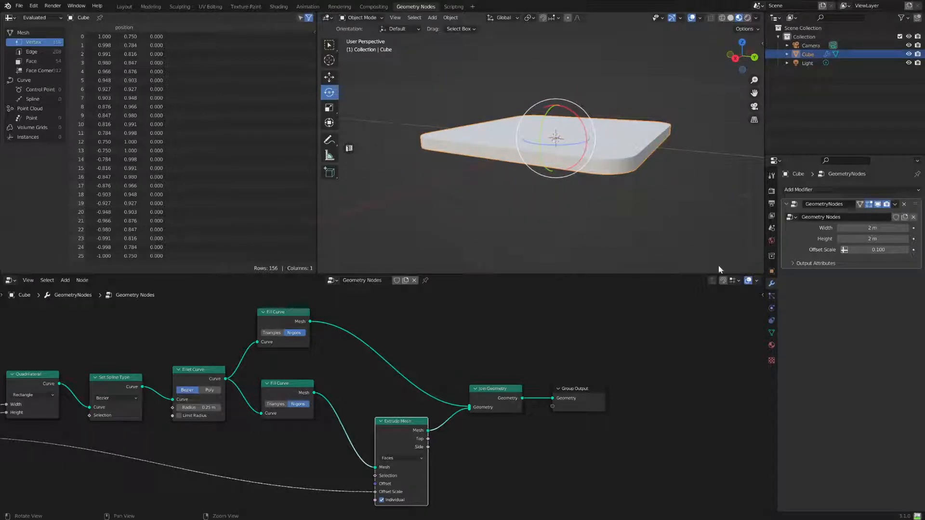
Adjust the modifier's Width to 1.12 m and Height to 2.35 m for phone-like proportions
{"action": "left_click_drag", "start_coordinate": [874, 227], "coordinate": [851, 228]}
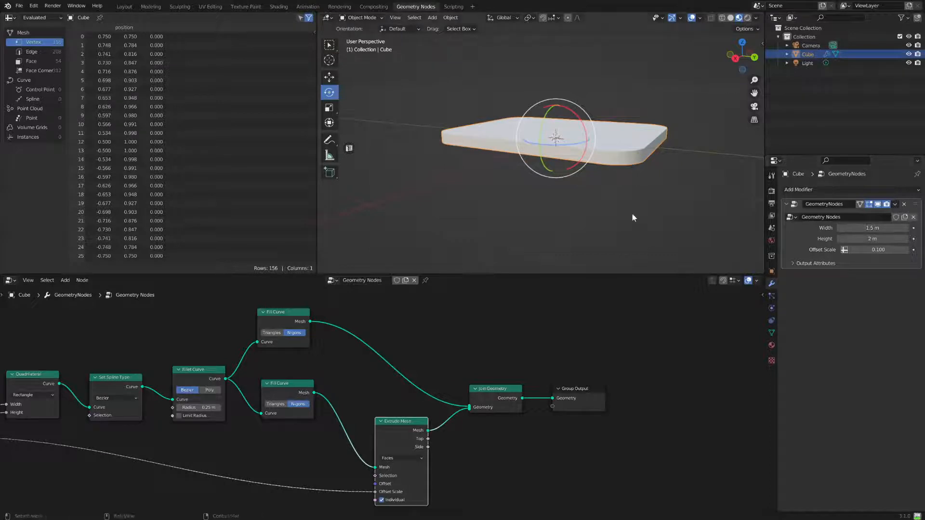
{"action": "middle_click_drag", "start_coordinate": [632, 212], "coordinate": [551, 201]}
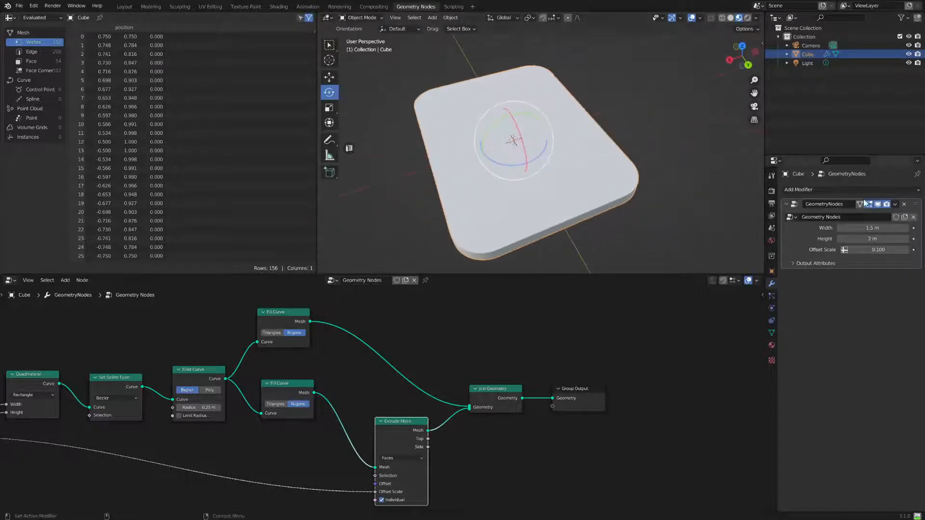
{"action": "mouse_move", "coordinate": [885, 228]}
{"action": "left_mouse_down"}
{"action": "mouse_move", "coordinate": [866, 228]}
{"action": "mouse_move", "coordinate": [889, 238]}
{"action": "left_mouse_up"}
{"action": "middle_click_drag", "start_coordinate": [742, 242], "coordinate": [658, 233]}
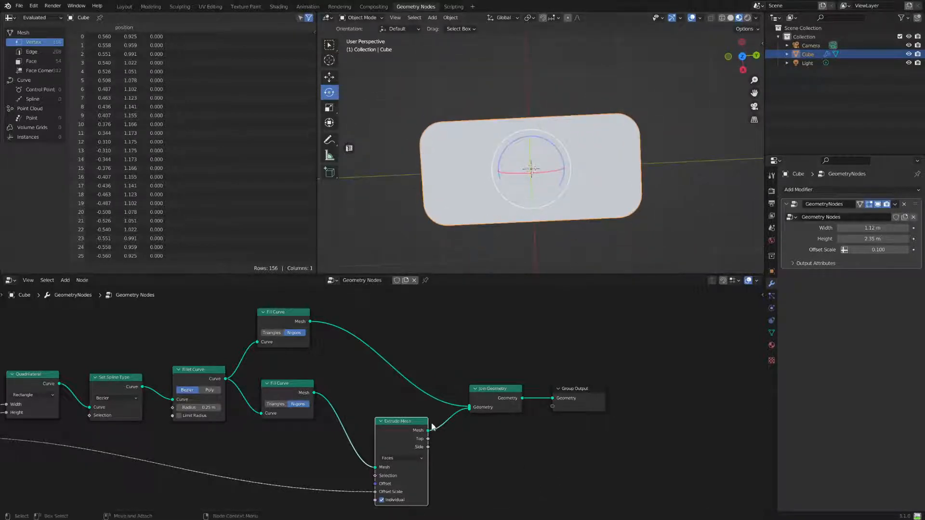
Make room before Group Output and insert a Scale Elements node between Join Geometry and Group Output
{"action": "left_click_drag", "start_coordinate": [587, 395], "coordinate": [656, 391]}
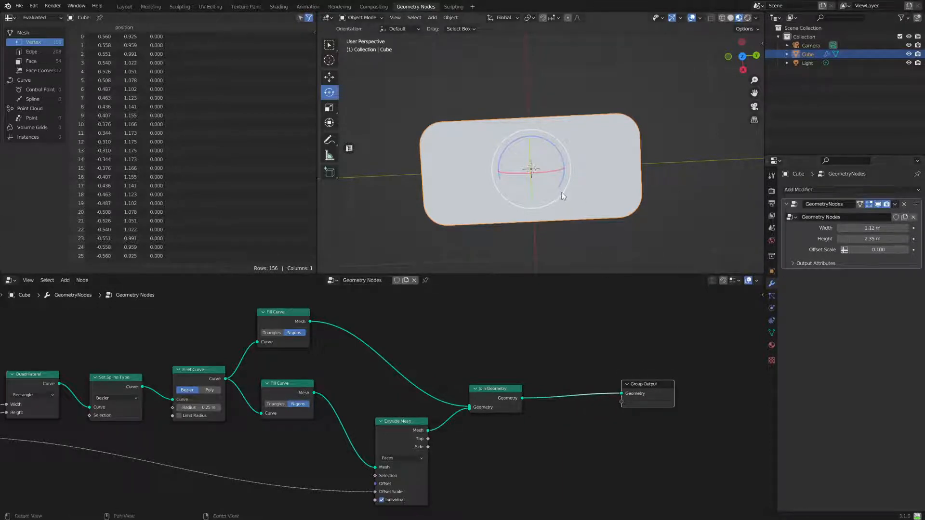
{"action": "middle_click_drag", "start_coordinate": [562, 192], "coordinate": [616, 220]}
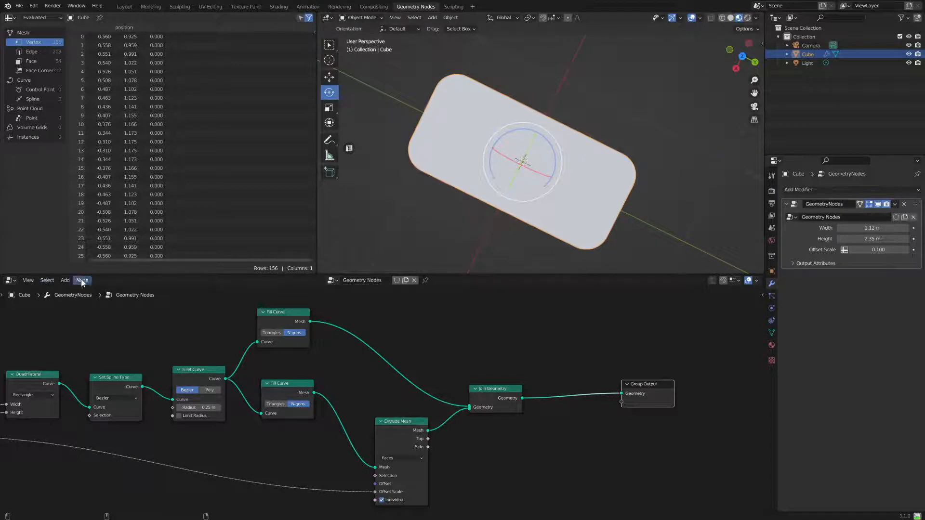
{"action": "left_click", "coordinate": [66, 280]}
{"action": "mouse_move", "coordinate": [80, 284]}
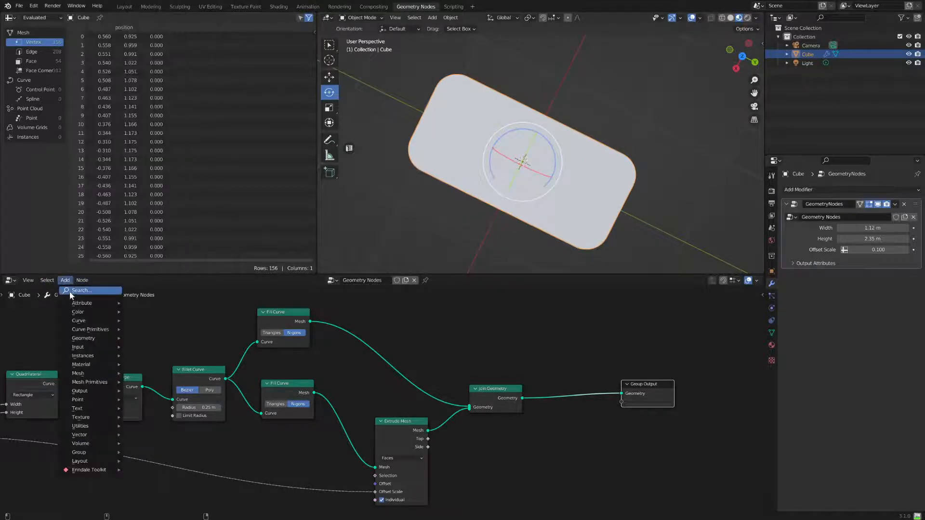
{"action": "left_click", "coordinate": [70, 292]}
{"action": "type", "text": "scale"}
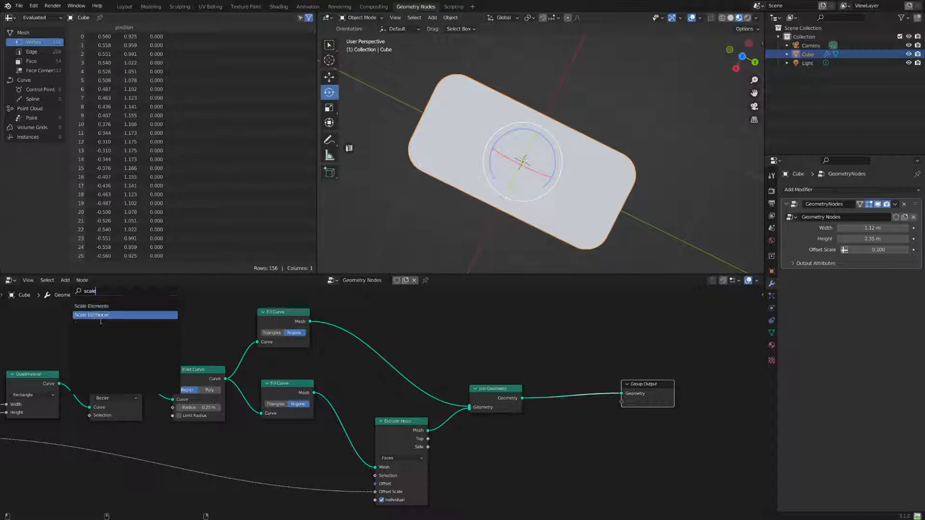
{"action": "left_click", "coordinate": [96, 307]}
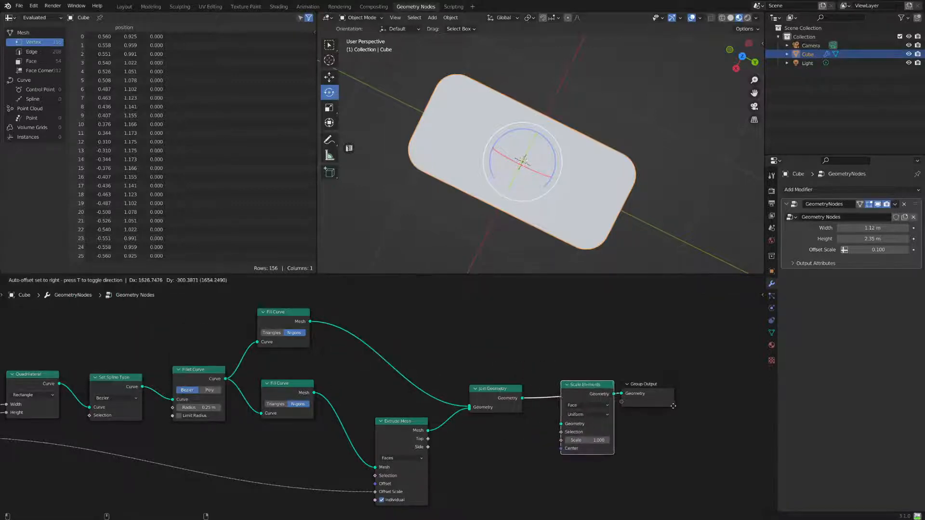
{"action": "left_click", "coordinate": [646, 404]}
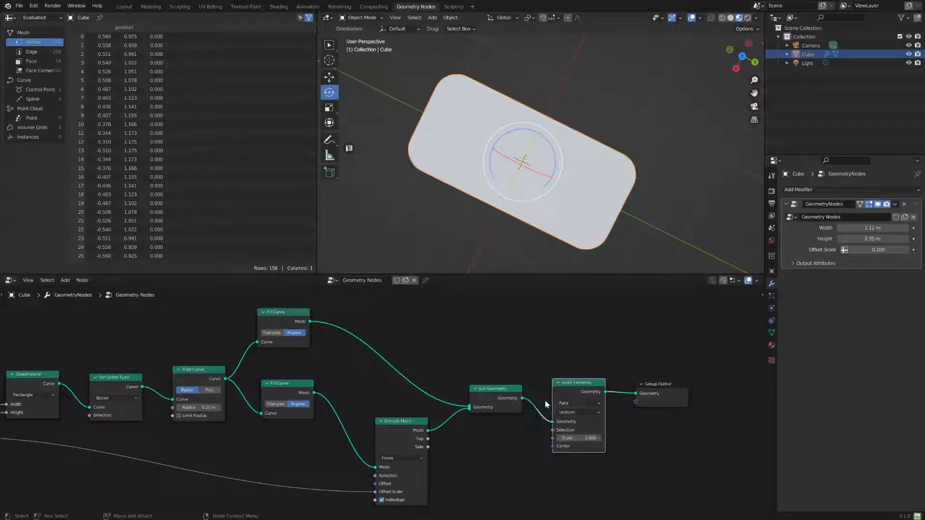
Set Scale Elements to Single Axis with axis 0, 1, 0 and reduce its scale to 0.100
{"action": "left_click", "coordinate": [576, 412]}
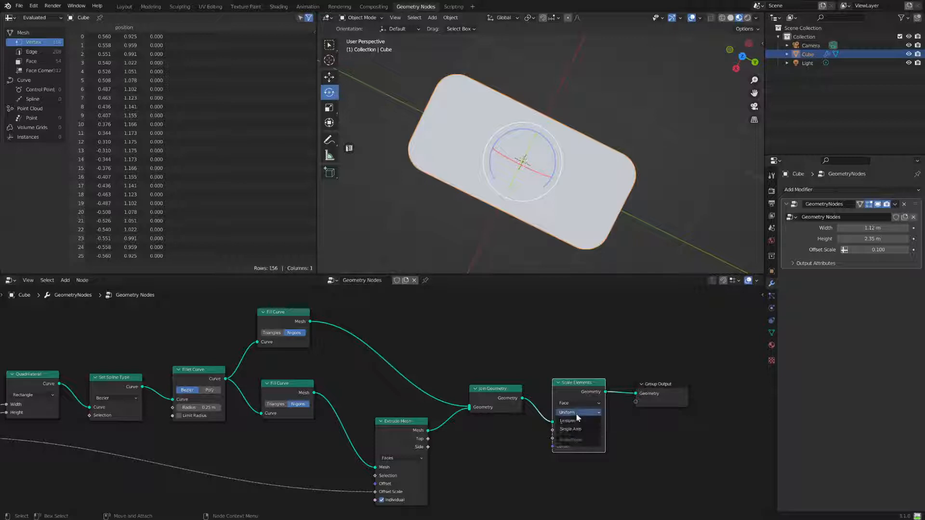
{"action": "left_click", "coordinate": [592, 418]}
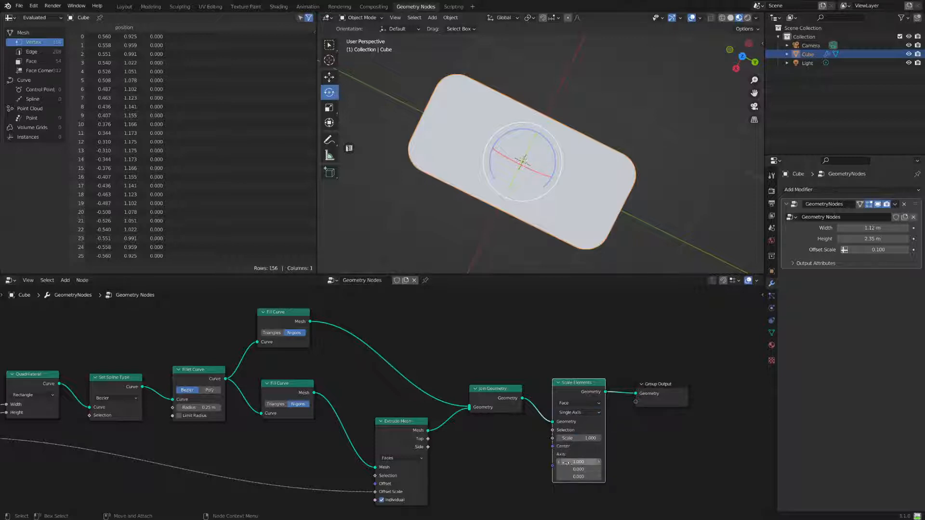
{"action": "middle_click_drag", "start_coordinate": [577, 241], "coordinate": [595, 226]}
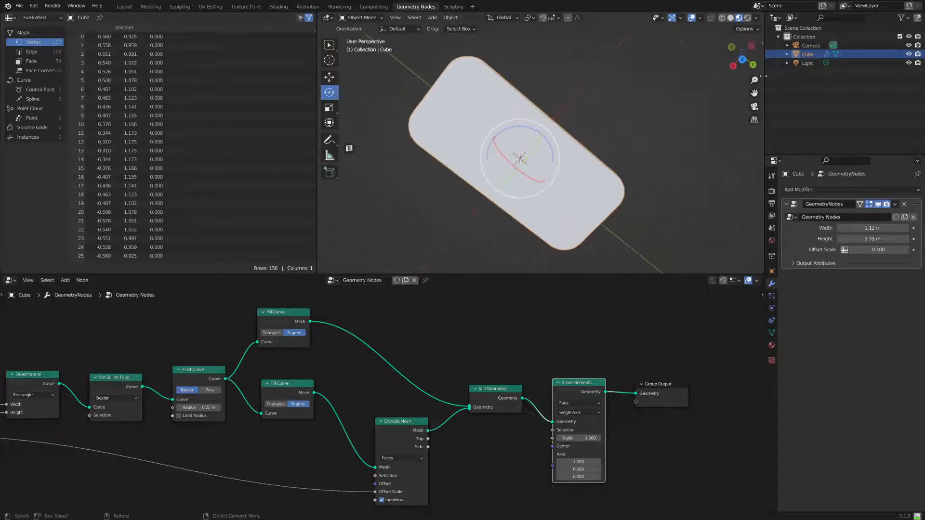
{"action": "left_click", "coordinate": [743, 59]}
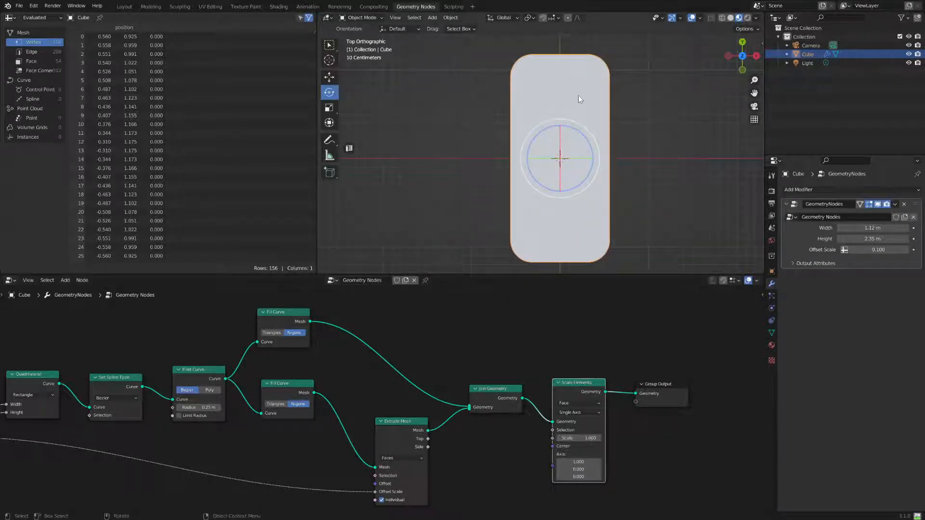
{"action": "left_click", "coordinate": [580, 469]}
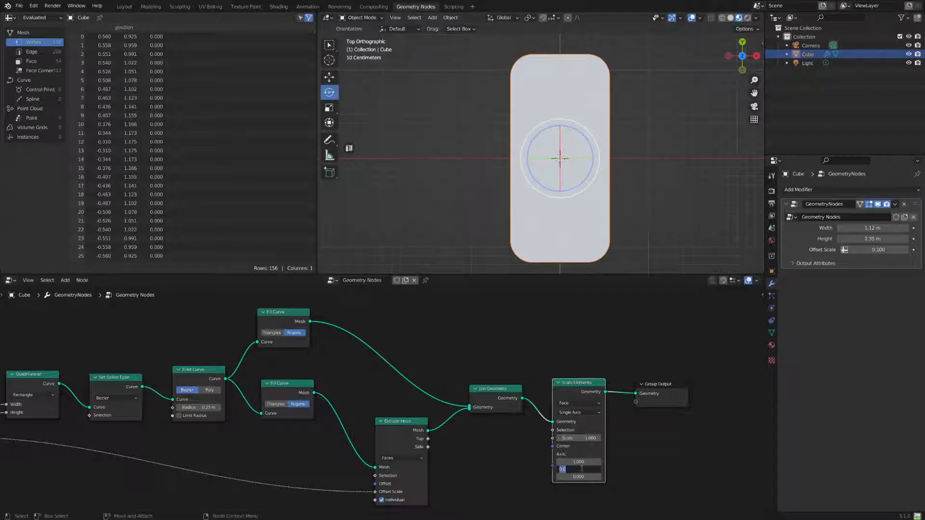
{"action": "key", "text": "Return"}
{"action": "left_click", "coordinate": [587, 462]}
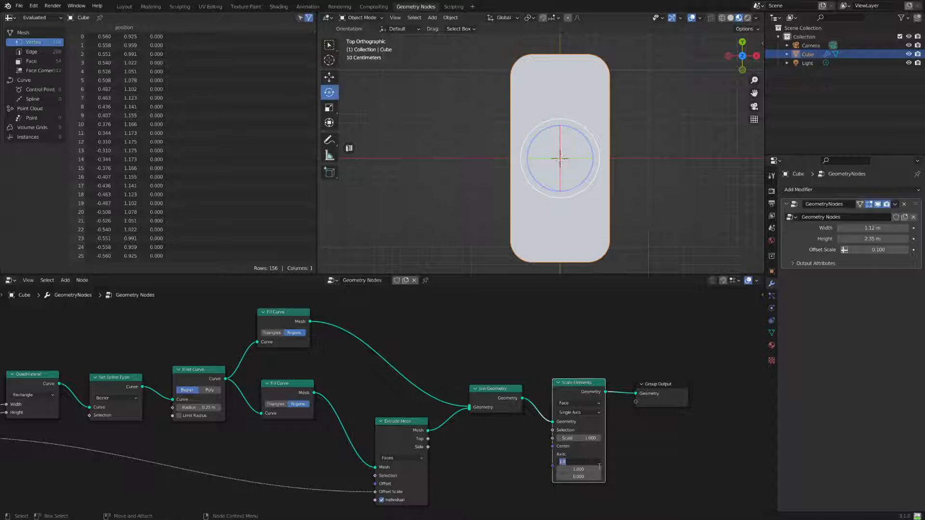
{"action": "type", "text": "0"}
{"action": "key", "text": "Return"}
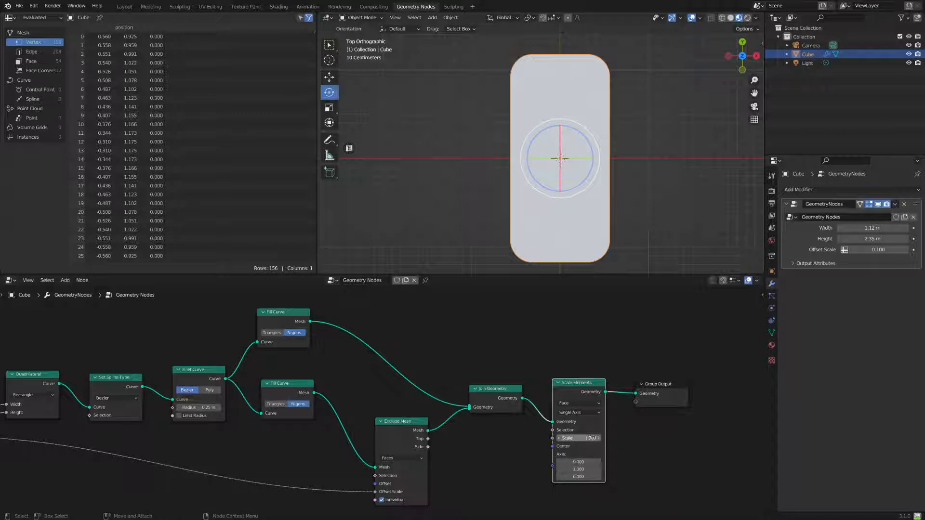
{"action": "left_click_drag", "start_coordinate": [581, 438], "coordinate": [558, 439]}
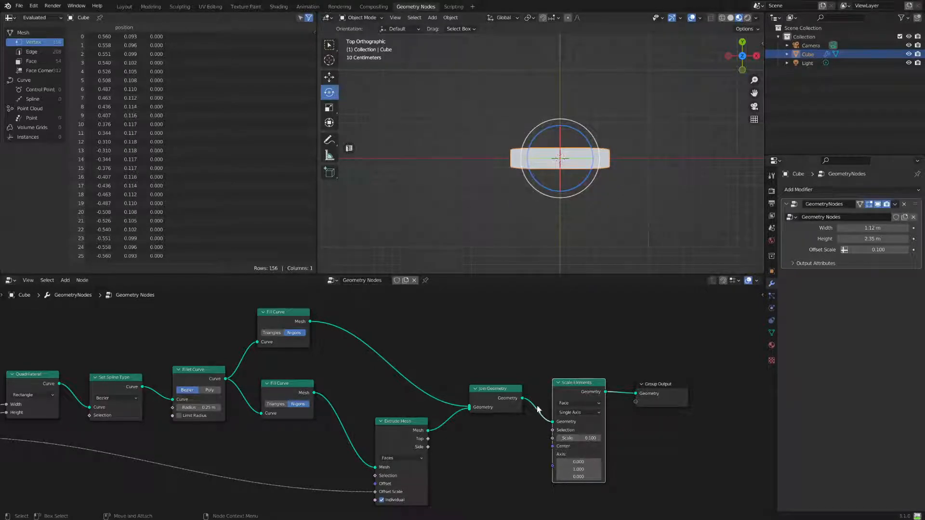
Disconnect and delete the Scale Elements node, leaving Join Geometry linked directly to Group Output
{"action": "right_click_drag", "start_coordinate": [541, 406], "coordinate": [531, 447], "text": "ctrl"}
{"action": "right_click_drag", "start_coordinate": [624, 386], "coordinate": [619, 402], "text": "ctrl"}
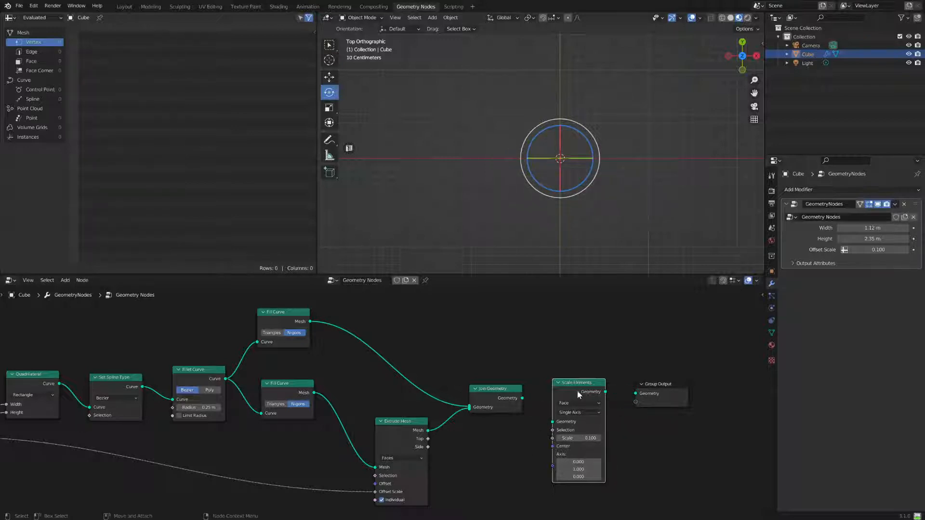
{"action": "left_click_drag", "start_coordinate": [576, 384], "coordinate": [635, 396]}
{"action": "key", "text": "Delete"}
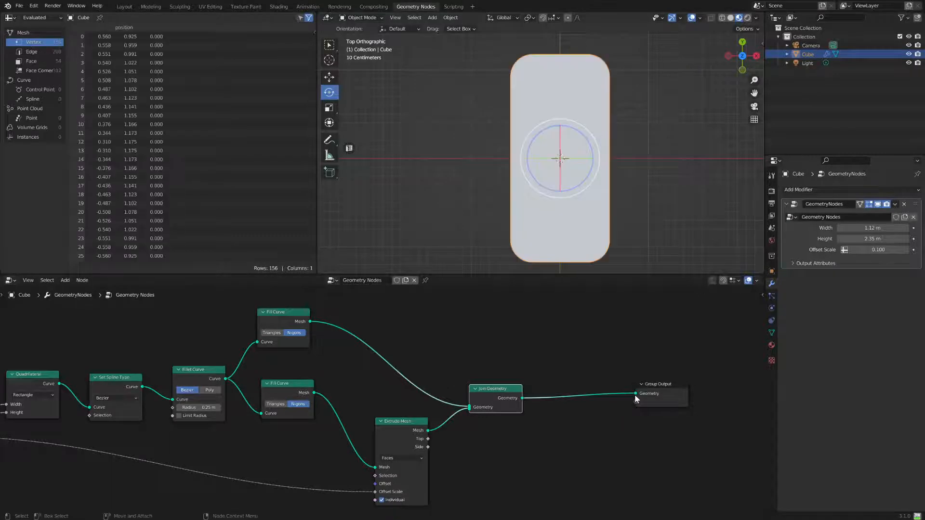
Shift the Quadrilateral and Fillet Curve nodes slightly toward Group Input to tidy the node chain
{"action": "middle_click_drag", "start_coordinate": [121, 462], "coordinate": [311, 444]}
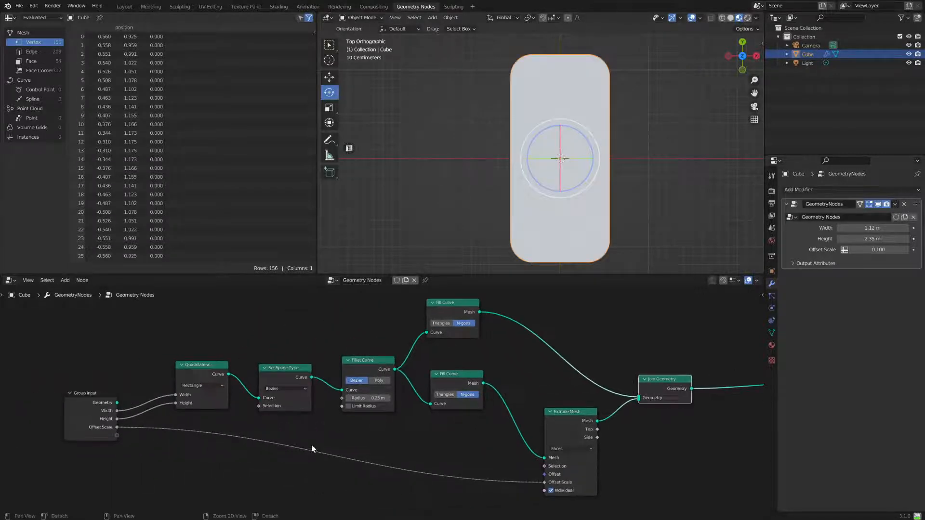
{"action": "left_click_drag", "start_coordinate": [201, 372], "coordinate": [195, 365]}
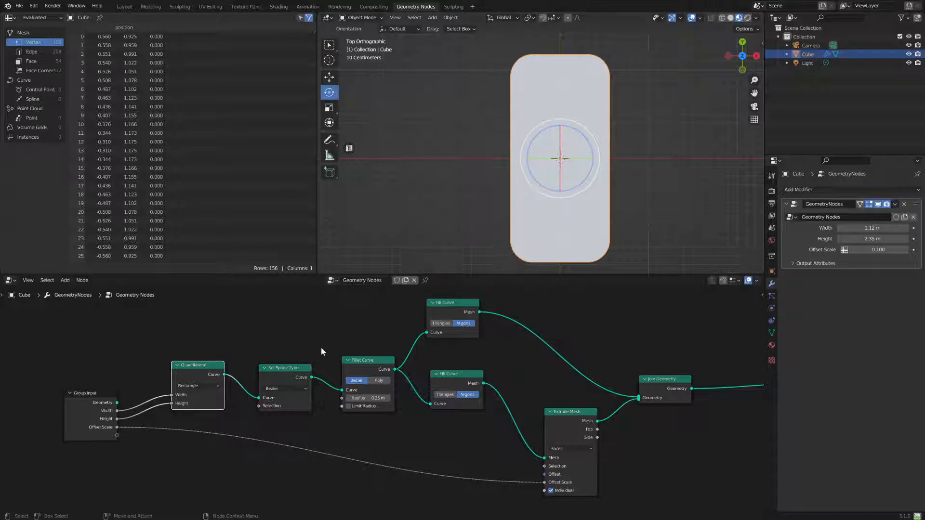
{"action": "left_click_drag", "start_coordinate": [359, 364], "coordinate": [351, 367]}
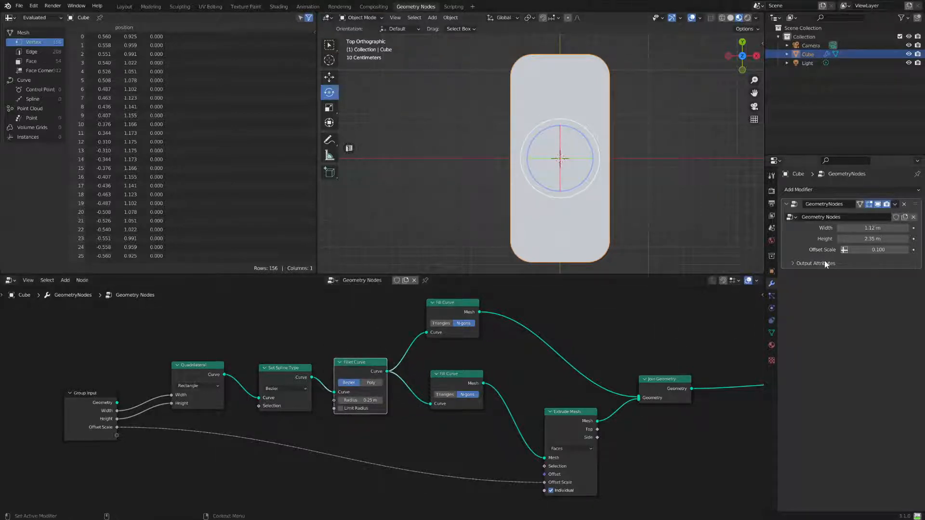
Narrow the modifier's Width to 0.2 m and examine the rounded ends of the body
{"action": "double_click", "coordinate": [873, 227]}
{"action": "type", "text": "0.9"}
{"action": "key", "text": "Return"}
{"action": "mouse_move", "coordinate": [873, 228]}
{"action": "left_mouse_down"}
{"action": "mouse_move", "coordinate": [851, 228]}
{"action": "mouse_move", "coordinate": [923, 228]}
{"action": "mouse_move", "coordinate": [866, 228]}
{"action": "left_mouse_up"}
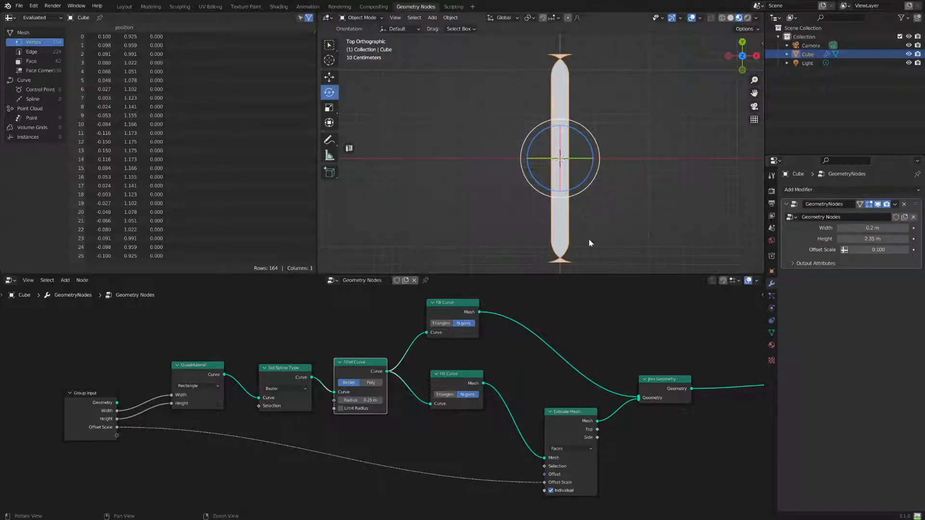
{"action": "scroll", "coordinate": [585, 226], "scroll_direction": "up", "scroll_amount": 4}
{"action": "middle_click_drag", "start_coordinate": [620, 222], "coordinate": [568, 109], "text": "shift"}
{"action": "middle_click_drag", "start_coordinate": [547, 199], "coordinate": [505, 246]}
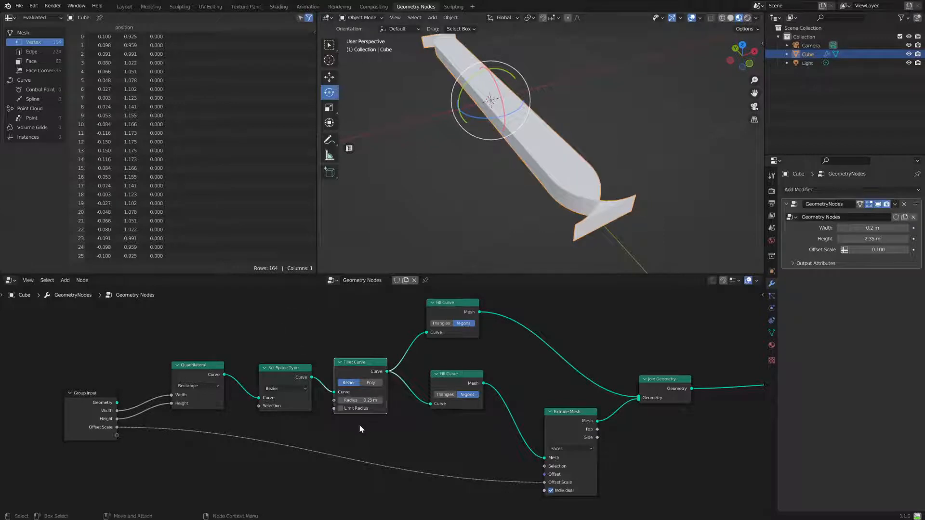
Enable Limit Radius on the Fillet Curve node and inspect the ends of the narrow body
{"action": "left_click_drag", "start_coordinate": [360, 365], "coordinate": [361, 366]}
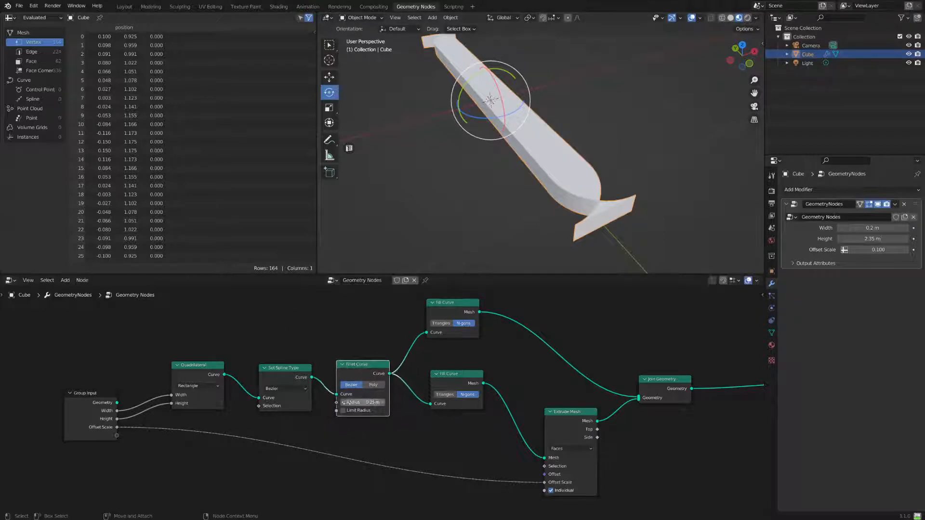
{"action": "left_click", "coordinate": [343, 411]}
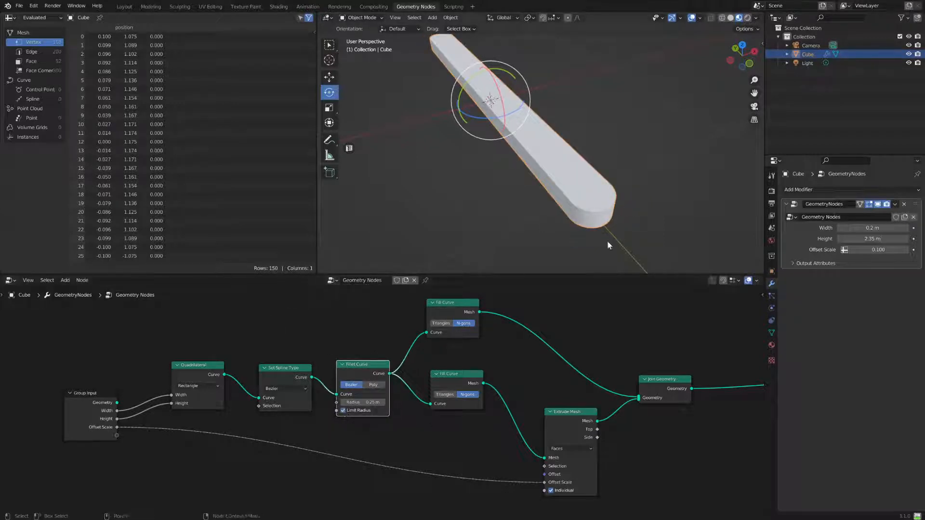
{"action": "middle_click_drag", "start_coordinate": [619, 175], "coordinate": [515, 188]}
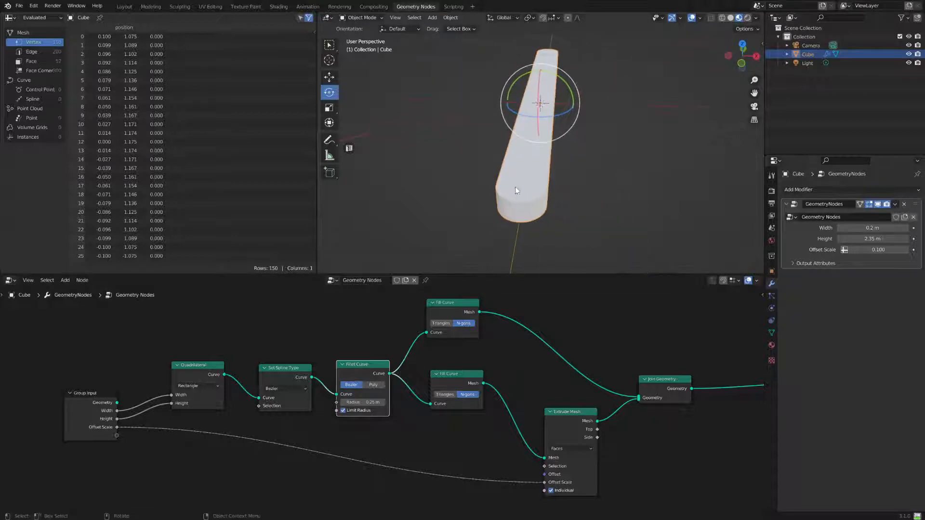
{"action": "middle_click_drag", "start_coordinate": [608, 205], "coordinate": [687, 225]}
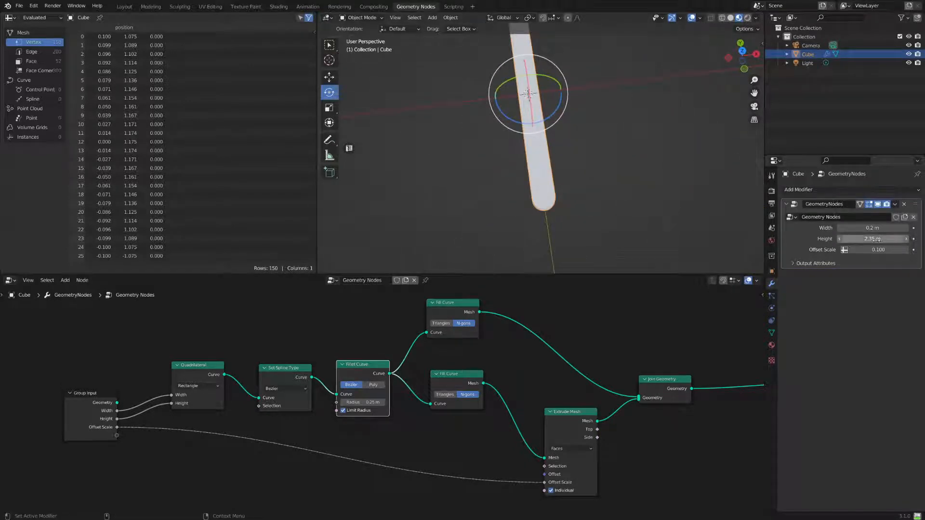
Set the modifier's Width to 1.17 m and Height to 2.24 m, and inspect the phone body
{"action": "left_click_drag", "start_coordinate": [873, 239], "coordinate": [899, 228]}
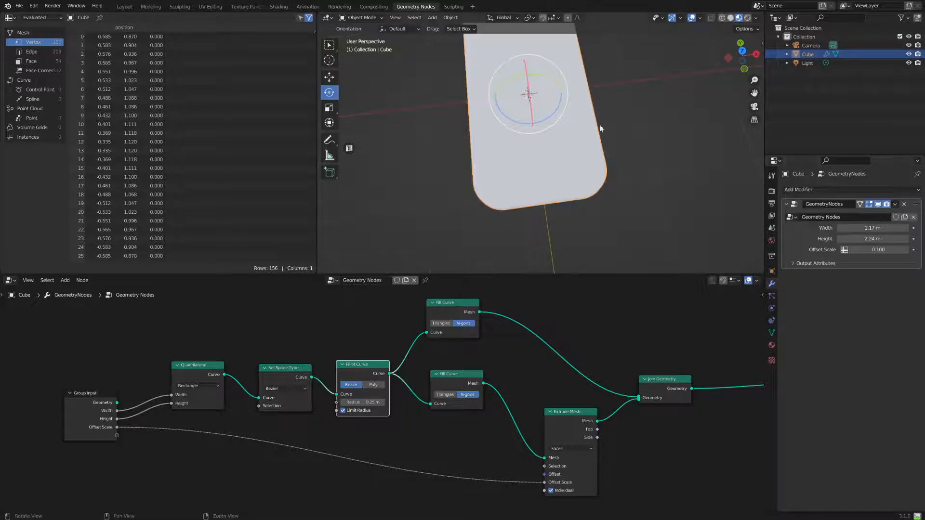
{"action": "left_click_drag", "start_coordinate": [601, 128], "coordinate": [621, 233], "text": "alt"}
{"action": "middle_click_drag", "start_coordinate": [621, 234], "coordinate": [562, 123]}
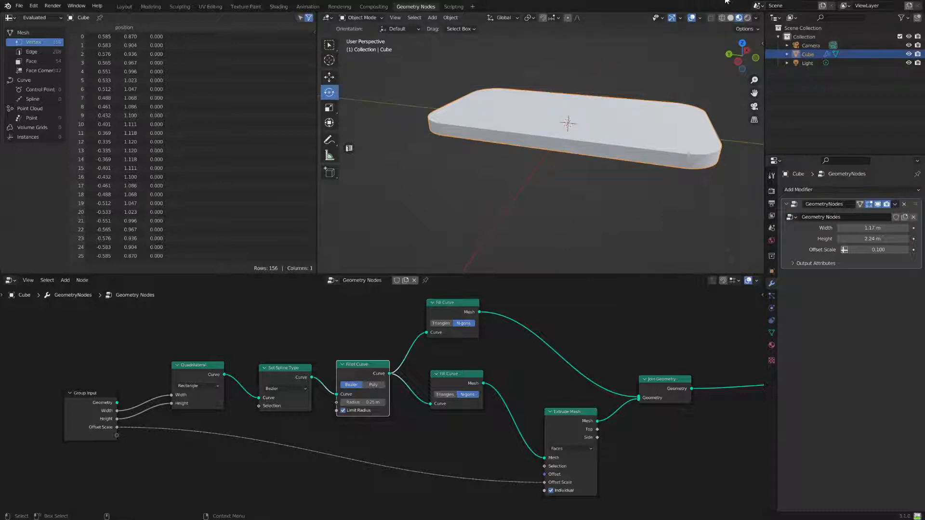
{"action": "middle_click_drag", "start_coordinate": [655, 226], "coordinate": [543, 202]}
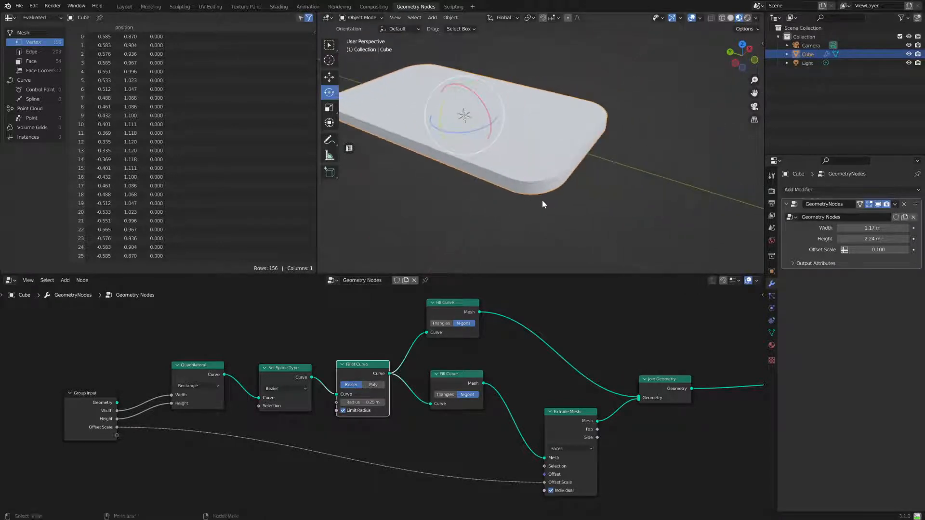
{"action": "scroll", "coordinate": [542, 205], "scroll_direction": "up", "scroll_amount": 1}
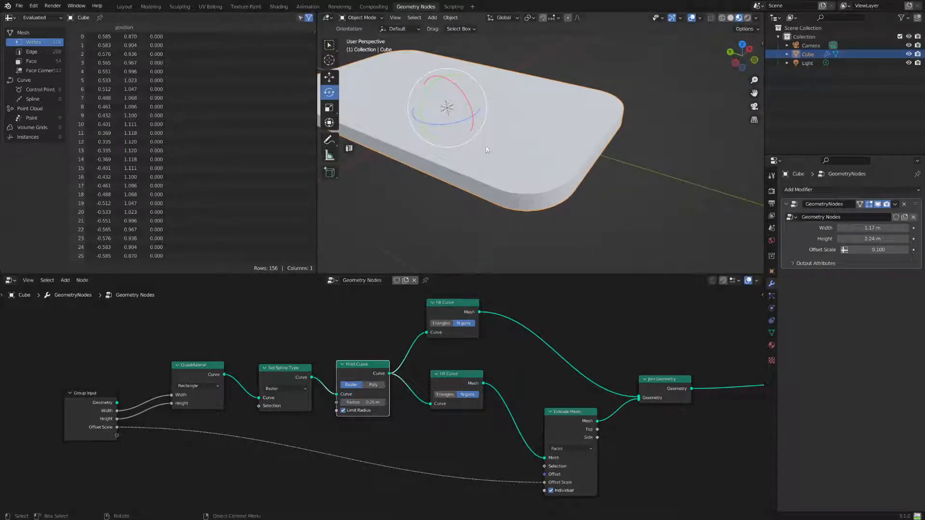
Nudge the upper Fill Curve node and move Group Output farther from Join Geometry to make room
{"action": "scroll", "coordinate": [413, 438], "scroll_direction": "down", "scroll_amount": 2}
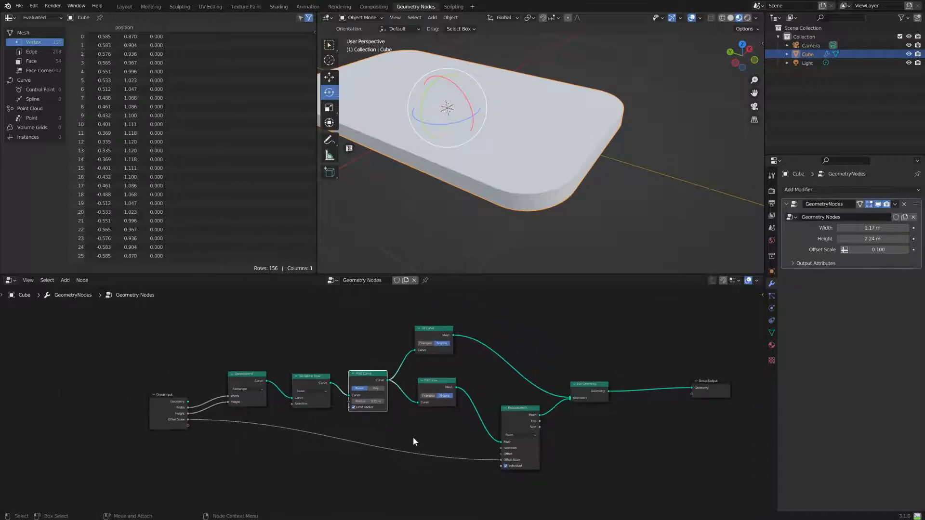
{"action": "left_click_drag", "start_coordinate": [428, 332], "coordinate": [427, 333]}
{"action": "middle_click_drag", "start_coordinate": [536, 200], "coordinate": [568, 172]}
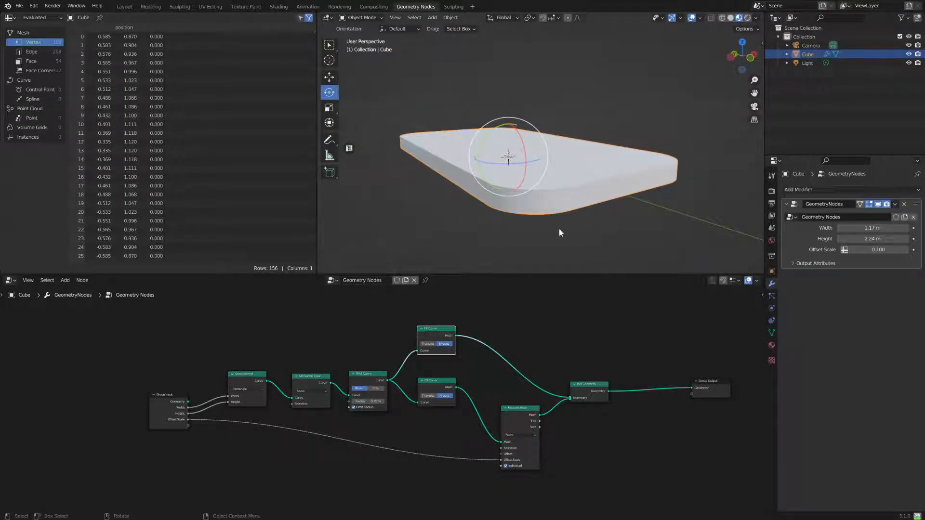
{"action": "middle_click_drag", "start_coordinate": [569, 174], "coordinate": [591, 189]}
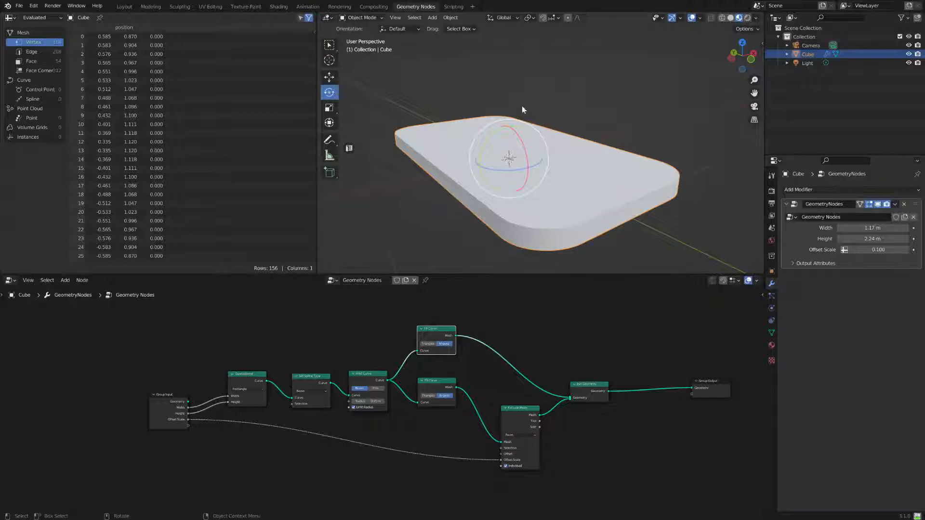
{"action": "middle_click_drag", "start_coordinate": [568, 181], "coordinate": [511, 193]}
{"action": "middle_click_drag", "start_coordinate": [591, 363], "coordinate": [407, 361]}
{"action": "left_click_drag", "start_coordinate": [512, 391], "coordinate": [584, 388]}
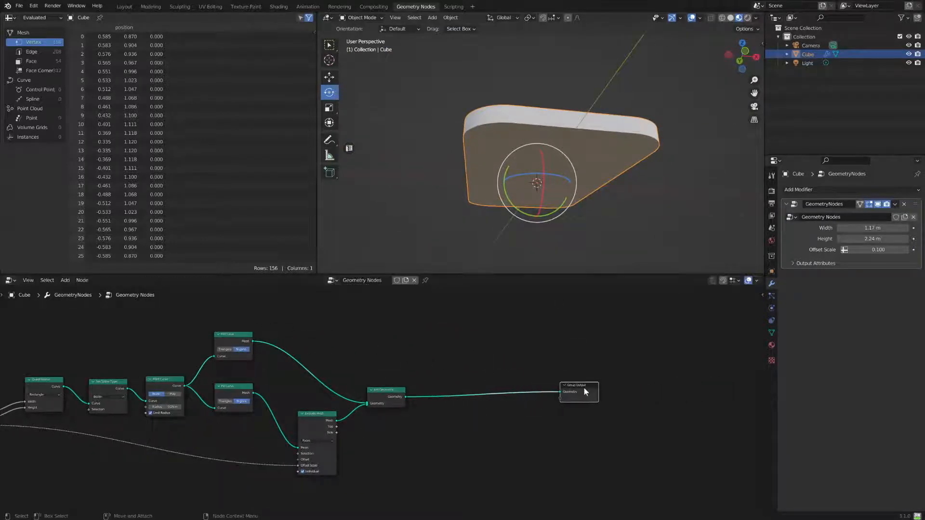
Insert a Transform node between the upper Fill Curve and Join Geometry
{"action": "left_click", "coordinate": [65, 280]}
{"action": "mouse_move", "coordinate": [470, 173]}
{"action": "middle_mouse_down"}
{"action": "mouse_move", "coordinate": [435, 197]}
{"action": "mouse_move", "coordinate": [431, 169]}
{"action": "mouse_move", "coordinate": [472, 183]}
{"action": "middle_mouse_up"}
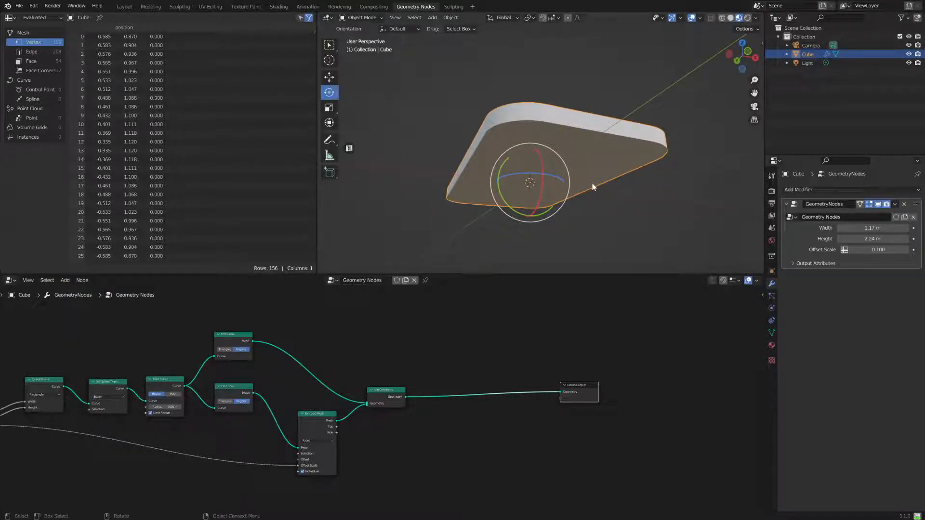
{"action": "left_click_drag", "start_coordinate": [545, 165], "coordinate": [582, 154]}
{"action": "left_click", "coordinate": [65, 280]}
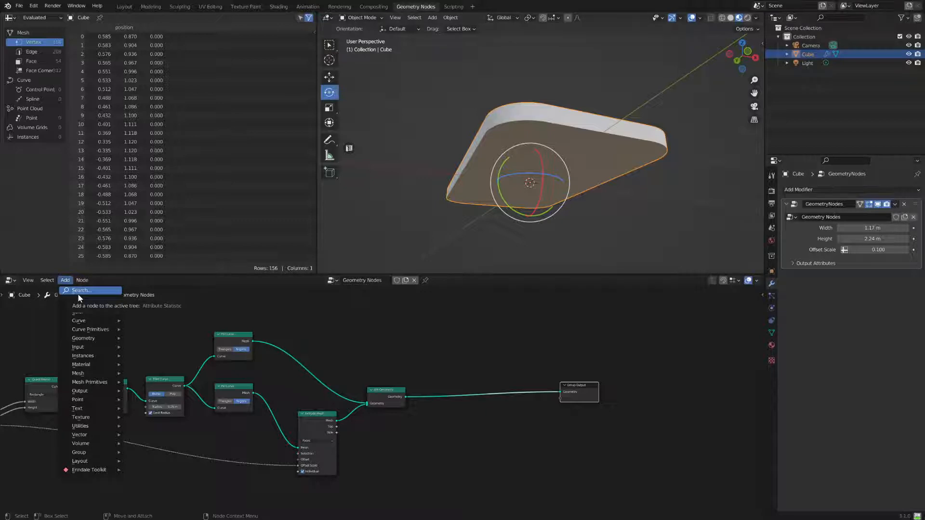
{"action": "left_click", "coordinate": [78, 291]}
{"action": "type", "text": "tra"}
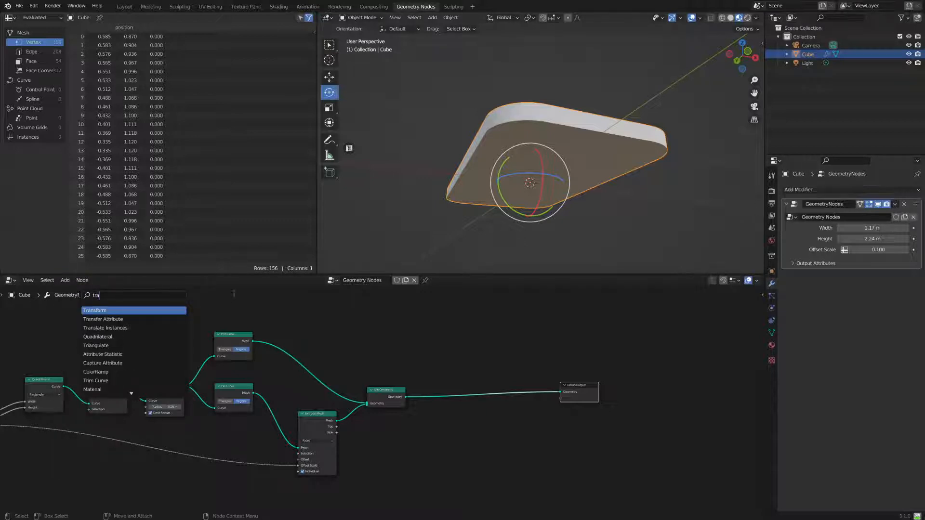
{"action": "key", "text": "Down"}
{"action": "key", "text": "Up"}
{"action": "key", "text": "Return"}
{"action": "left_click", "coordinate": [438, 346]}
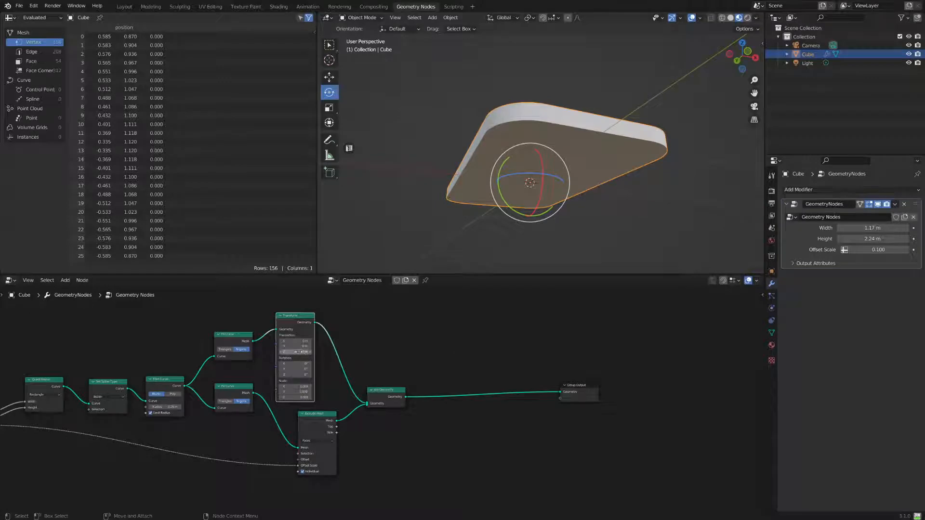
Set the Transform node's Z translation to -0.6 m to offset the underside face
{"action": "mouse_move", "coordinate": [297, 352]}
{"action": "left_mouse_down"}
{"action": "mouse_move", "coordinate": [318, 352]}
{"action": "mouse_move", "coordinate": [287, 352]}
{"action": "mouse_move", "coordinate": [298, 352]}
{"action": "left_mouse_up"}
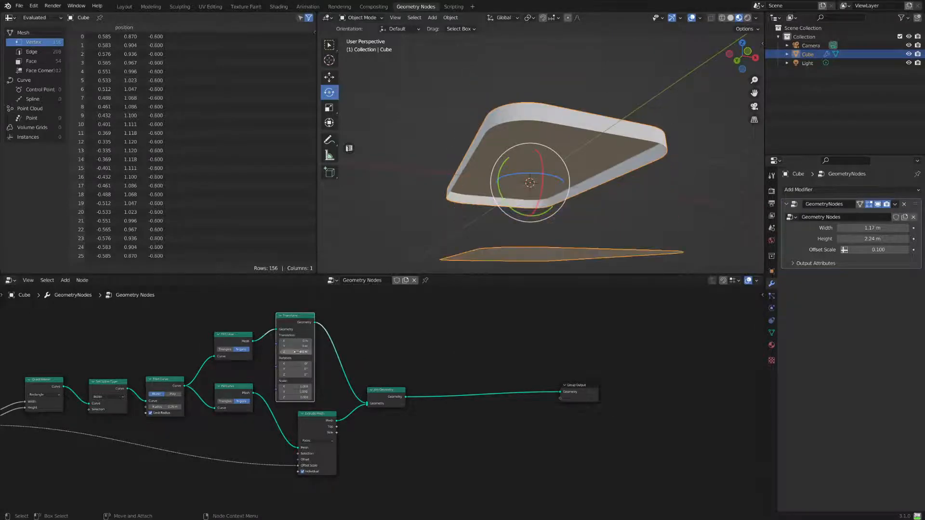
{"action": "middle_click_drag", "start_coordinate": [564, 222], "coordinate": [530, 185]}
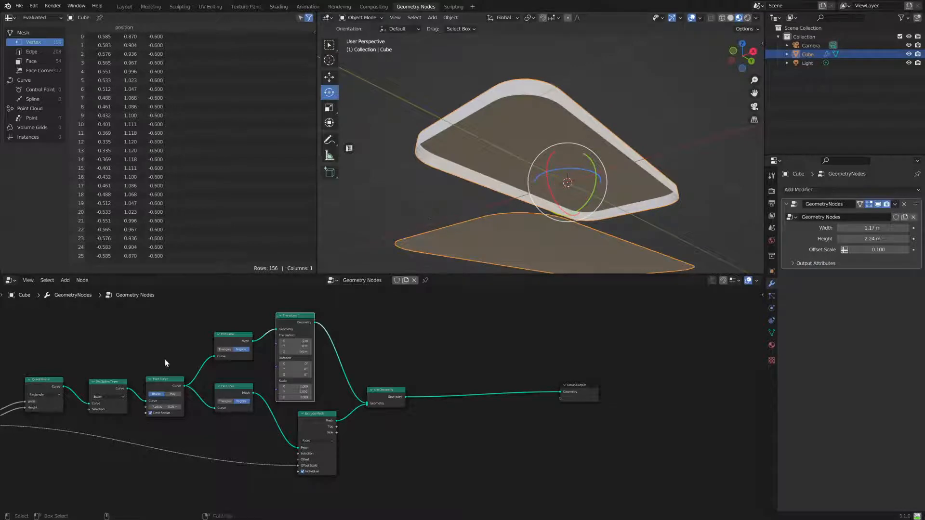
Link the upper Fill Curve's mesh directly to Join Geometry as well, and move the Transform node above that link
{"action": "left_click_drag", "start_coordinate": [252, 341], "coordinate": [367, 404]}
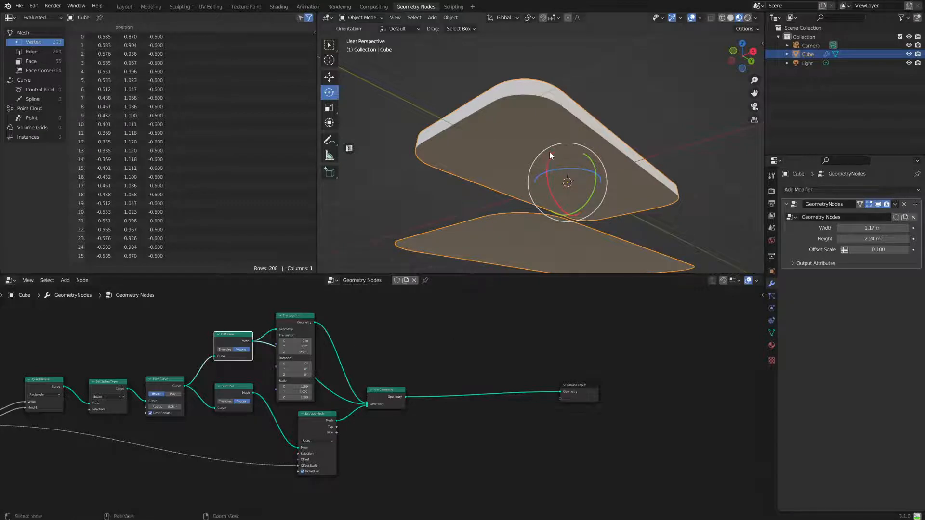
{"action": "middle_click_drag", "start_coordinate": [549, 152], "coordinate": [533, 131]}
{"action": "left_click_drag", "start_coordinate": [295, 337], "coordinate": [338, 310]}
{"action": "left_click_drag", "start_coordinate": [347, 507], "coordinate": [320, 290]}
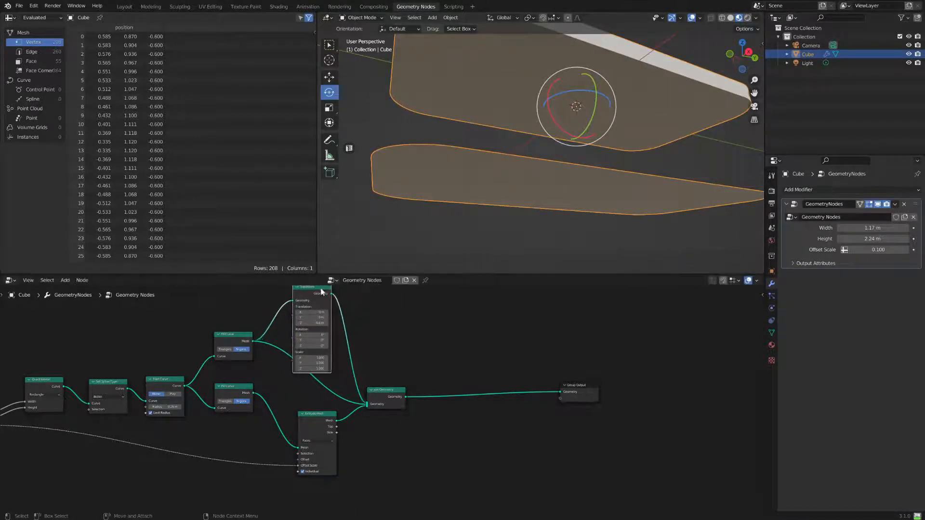
Move Join Geometry farther from its inputs and reposition the Transform and upper Fill Curve nodes to tidy the node layout
{"action": "middle_click_drag", "start_coordinate": [268, 349], "coordinate": [157, 371]}
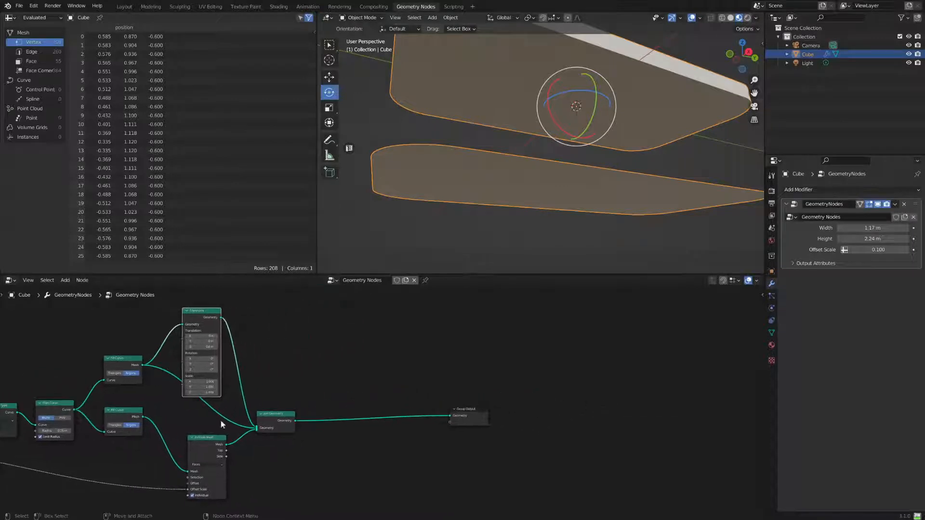
{"action": "left_click_drag", "start_coordinate": [273, 412], "coordinate": [300, 405]}
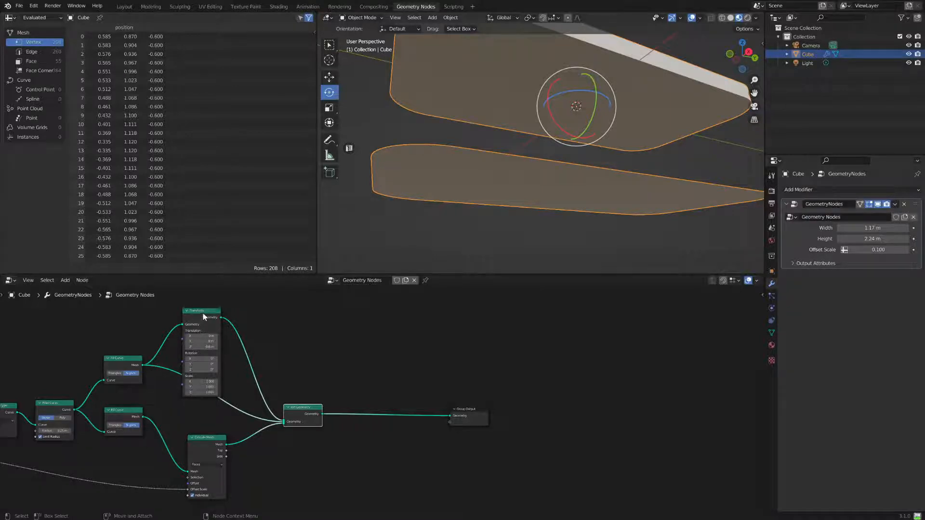
{"action": "mouse_move", "coordinate": [202, 312]}
{"action": "left_mouse_down"}
{"action": "mouse_move", "coordinate": [228, 301]}
{"action": "mouse_move", "coordinate": [210, 305]}
{"action": "left_mouse_up"}
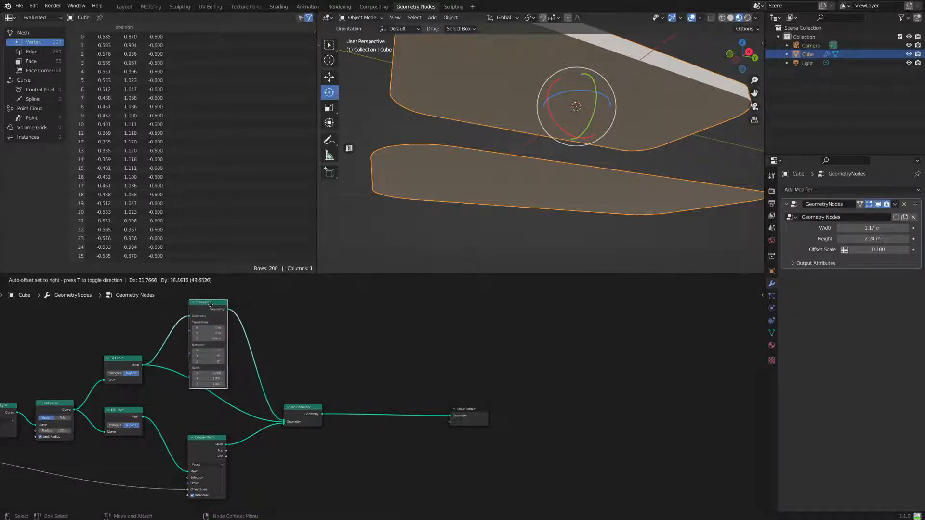
{"action": "left_click_drag", "start_coordinate": [121, 362], "coordinate": [121, 365]}
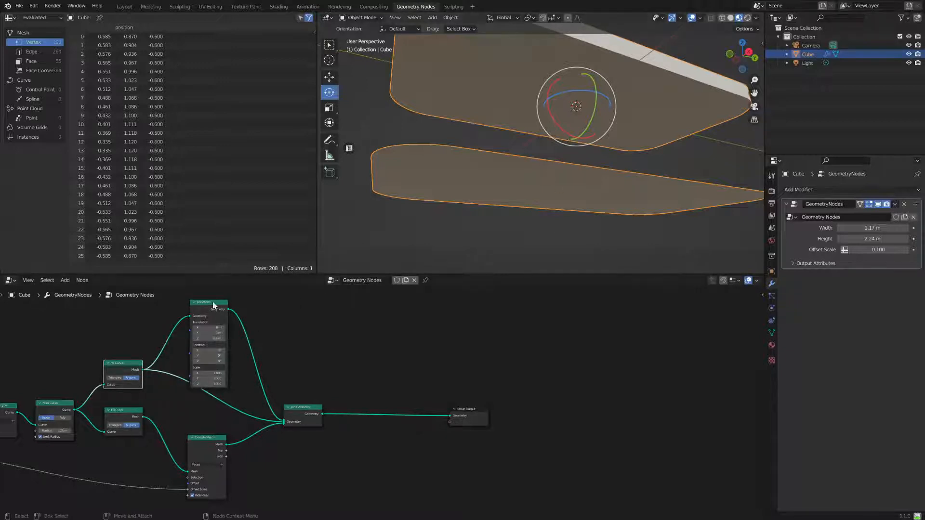
{"action": "left_click_drag", "start_coordinate": [212, 319], "coordinate": [210, 321]}
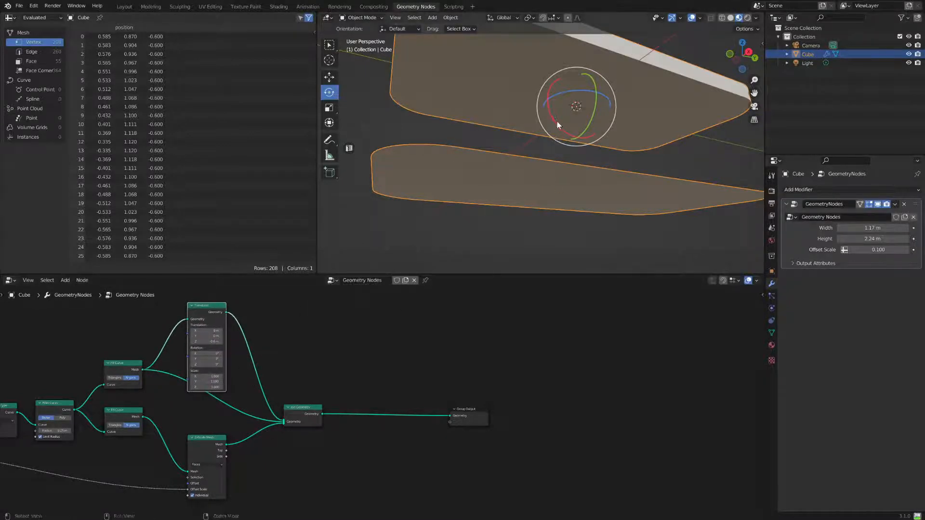
Cut the Transform node's input and output links and delete the node, leaving the upper Fill Curve feeding Join Geometry directly
{"action": "middle_click_drag", "start_coordinate": [557, 121], "coordinate": [548, 158]}
{"action": "right_click_drag", "start_coordinate": [182, 338], "coordinate": [163, 324], "text": "ctrl"}
{"action": "right_click_drag", "start_coordinate": [257, 340], "coordinate": [225, 315], "text": "ctrl"}
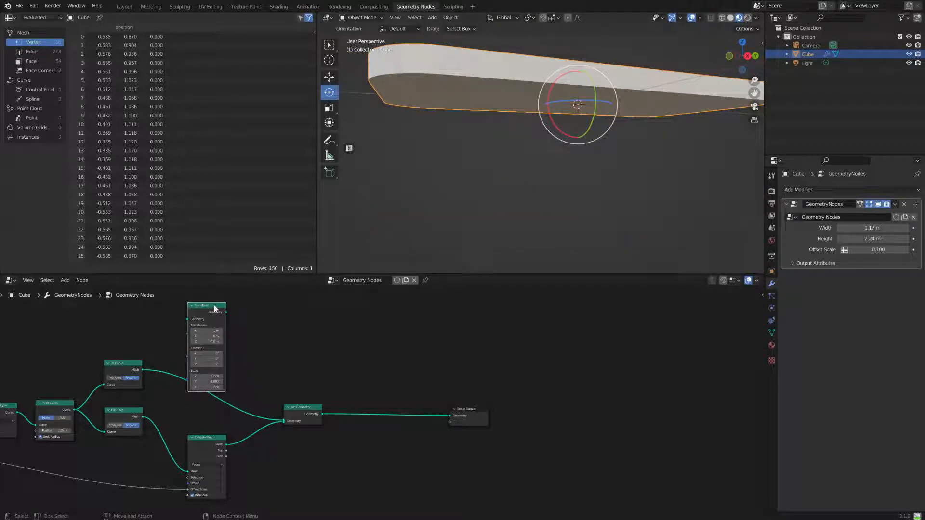
{"action": "key", "text": "ctrl+x"}
Make room before Group Output and insert a Merge by Distance node right after Join Geometry
{"action": "middle_click_drag", "start_coordinate": [517, 207], "coordinate": [559, 207]}
{"action": "left_click_drag", "start_coordinate": [467, 411], "coordinate": [494, 410]}
{"action": "scroll", "coordinate": [584, 32], "scroll_direction": "up", "scroll_amount": 1}
{"action": "scroll", "coordinate": [524, 229], "scroll_direction": "down", "scroll_amount": 4}
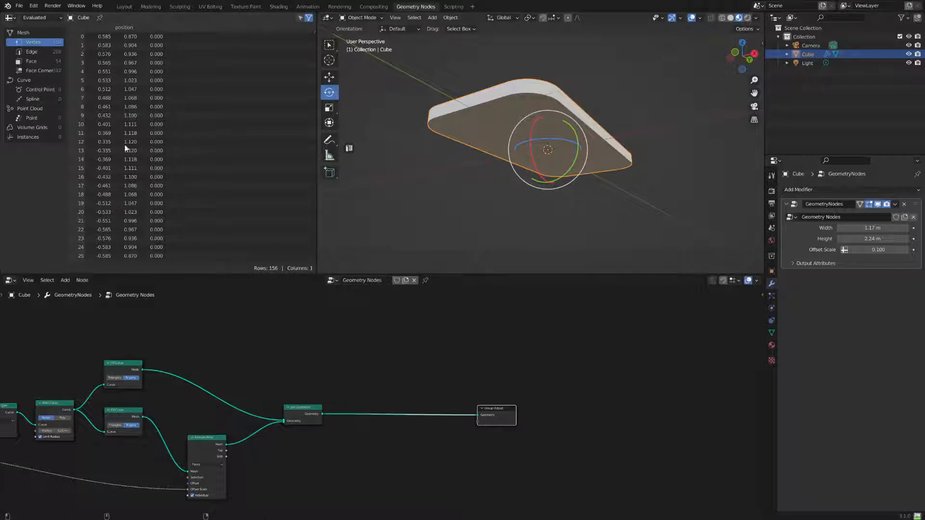
{"action": "left_click", "coordinate": [64, 281]}
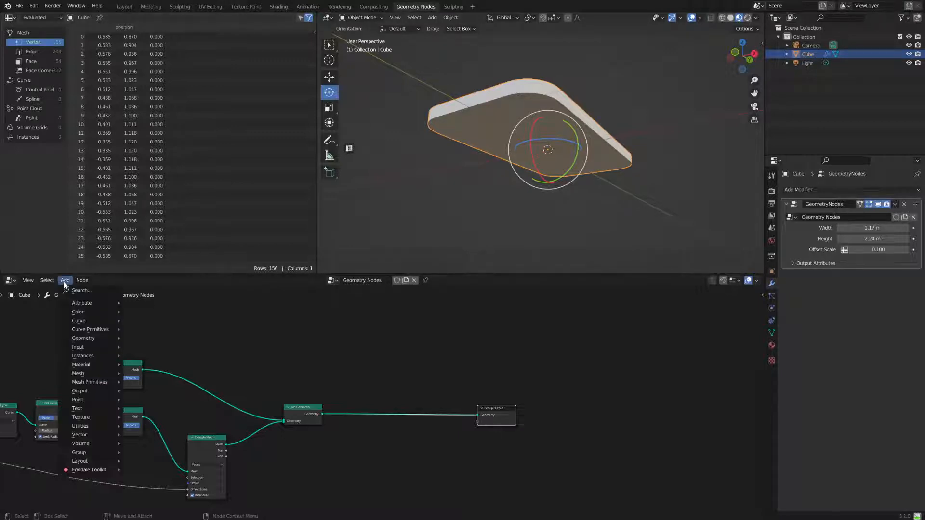
{"action": "left_click", "coordinate": [72, 291]}
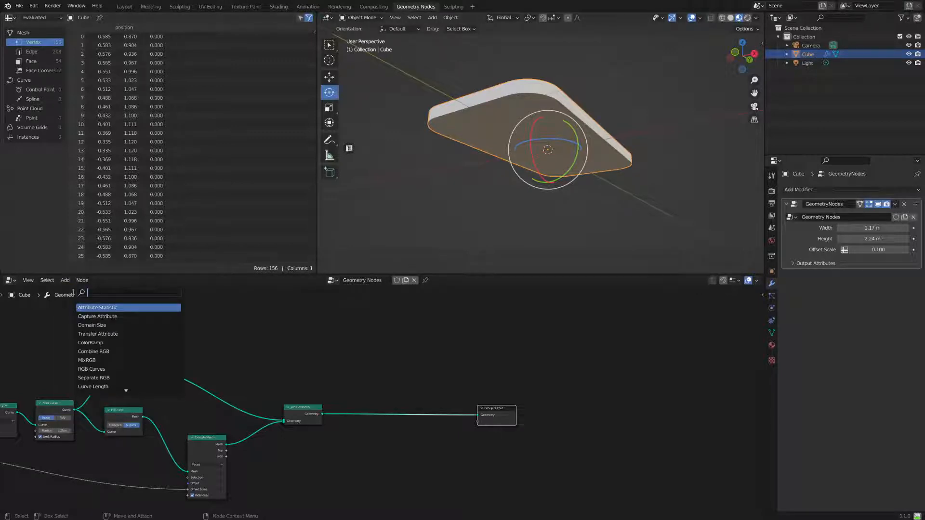
{"action": "type", "text": "mer"}
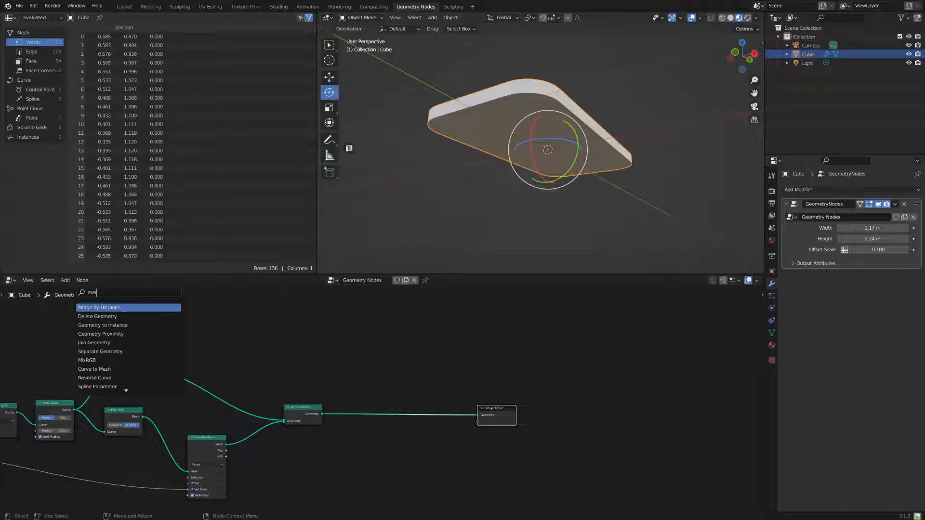
{"action": "left_click", "coordinate": [99, 308]}
{"action": "left_click", "coordinate": [626, 477]}
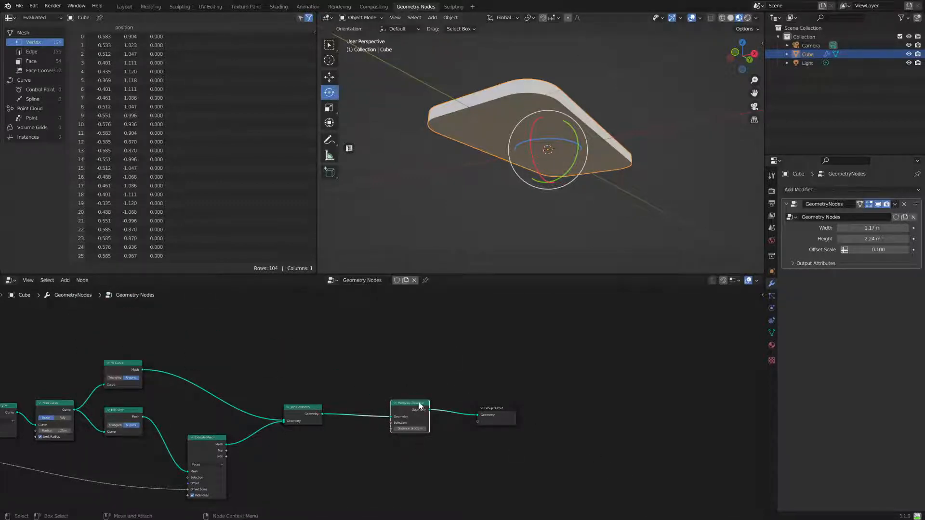
{"action": "left_click_drag", "start_coordinate": [415, 403], "coordinate": [375, 402]}
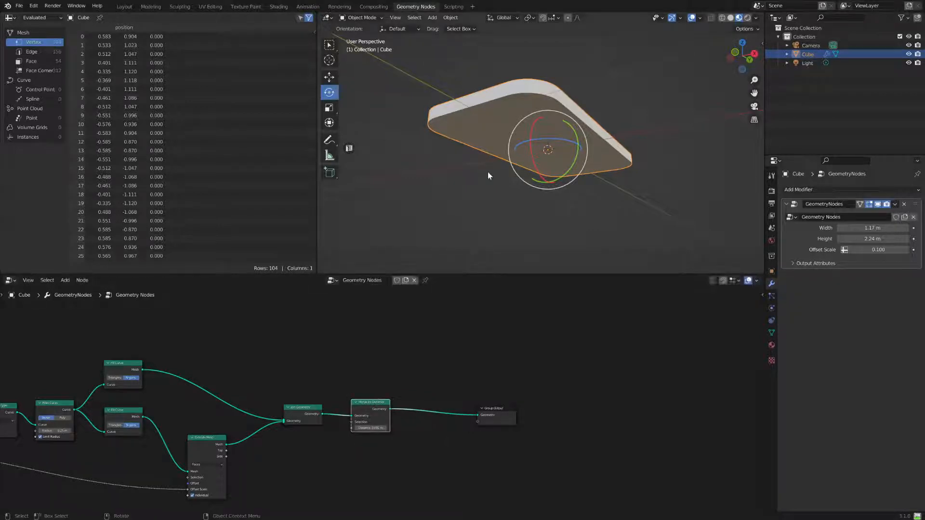
Move Group Output farther out and insert a Set Shade Smooth node between Merge by Distance and Group Output
{"action": "middle_click_drag", "start_coordinate": [458, 143], "coordinate": [502, 213]}
{"action": "left_click_drag", "start_coordinate": [117, 365], "coordinate": [118, 363]}
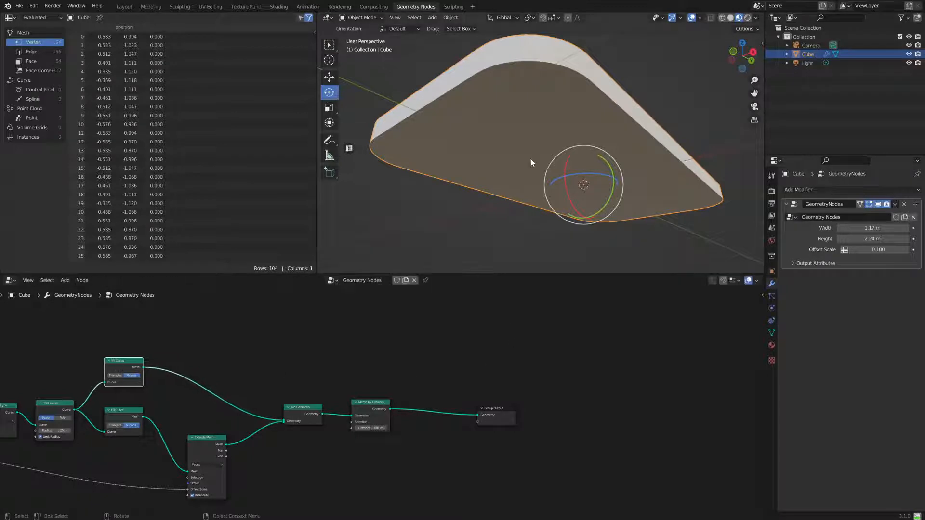
{"action": "middle_click_drag", "start_coordinate": [530, 158], "coordinate": [525, 173]}
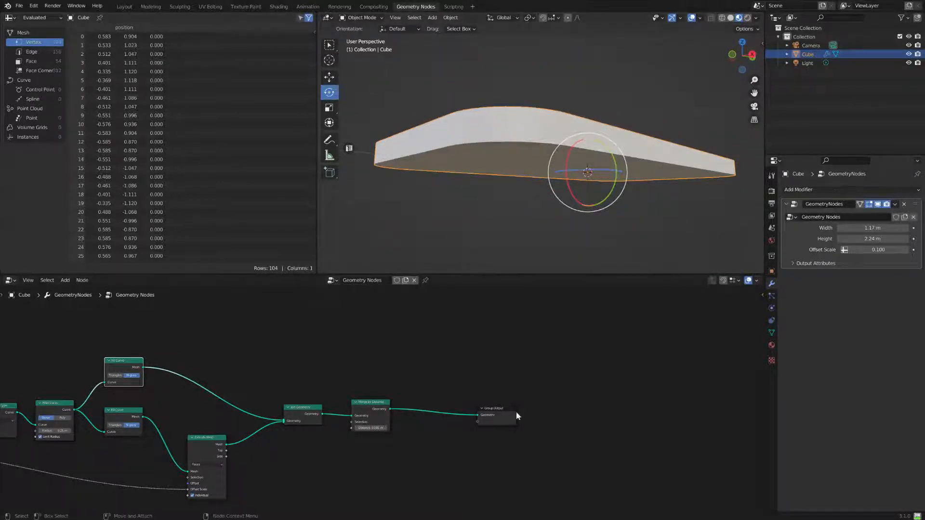
{"action": "left_click_drag", "start_coordinate": [503, 408], "coordinate": [522, 407]}
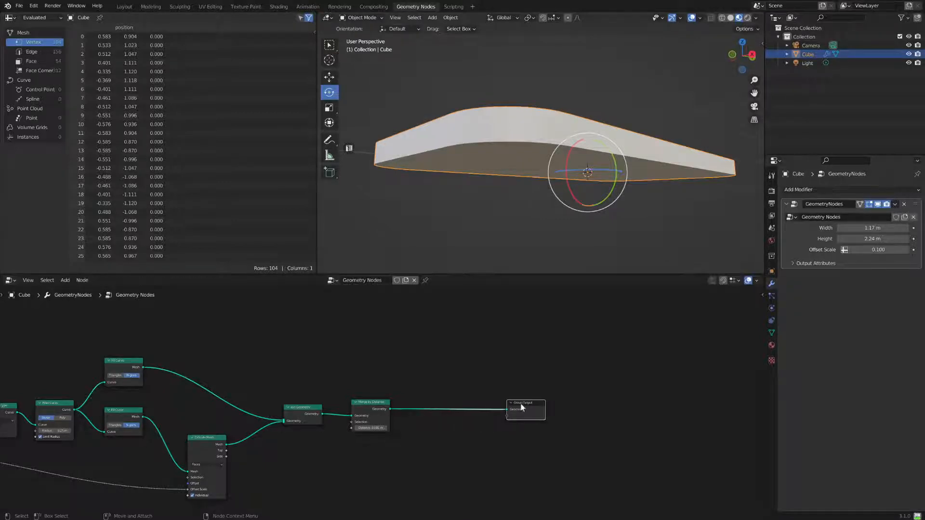
{"action": "left_click", "coordinate": [63, 281]}
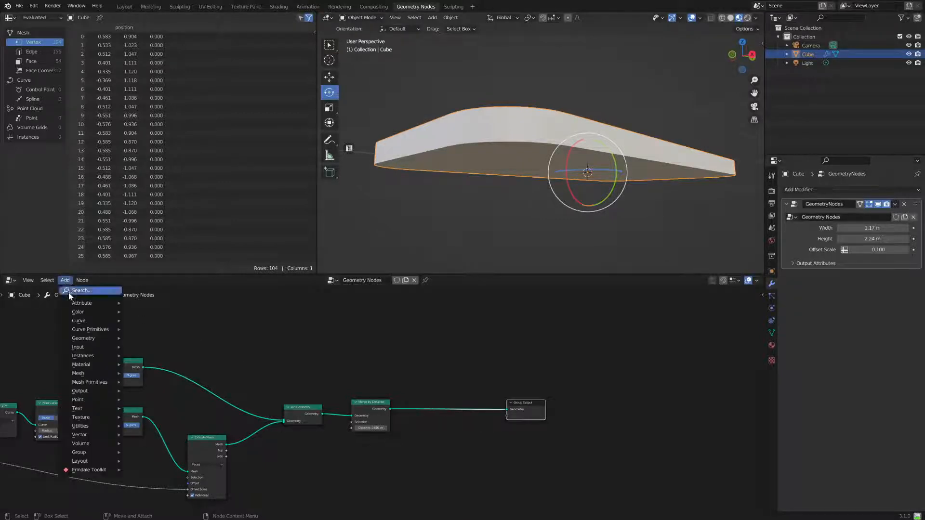
{"action": "left_click", "coordinate": [70, 291]}
{"action": "type", "text": "smo"}
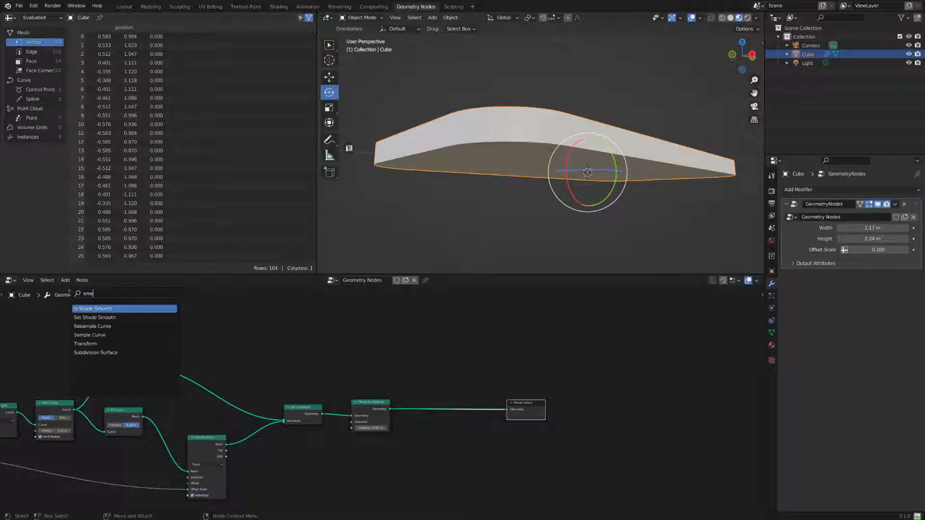
{"action": "left_click", "coordinate": [95, 317]}
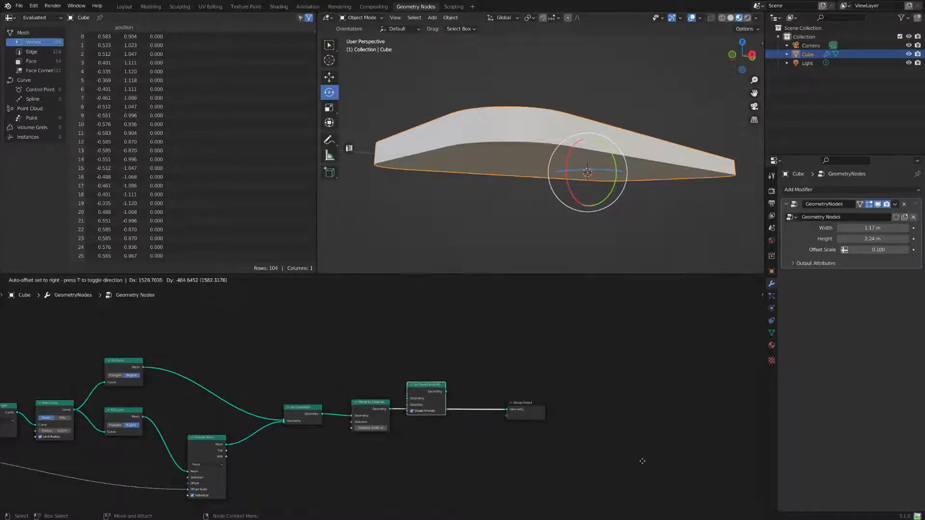
{"action": "left_click", "coordinate": [668, 480]}
Inspect the smoothed body from several angles and insert a Flip Faces node between the upper Fill Curve and Join Geometry
{"action": "mouse_move", "coordinate": [575, 235]}
{"action": "middle_mouse_down"}
{"action": "mouse_move", "coordinate": [536, 184]}
{"action": "mouse_move", "coordinate": [502, 97]}
{"action": "mouse_move", "coordinate": [458, 62]}
{"action": "mouse_move", "coordinate": [465, 75]}
{"action": "middle_mouse_up"}
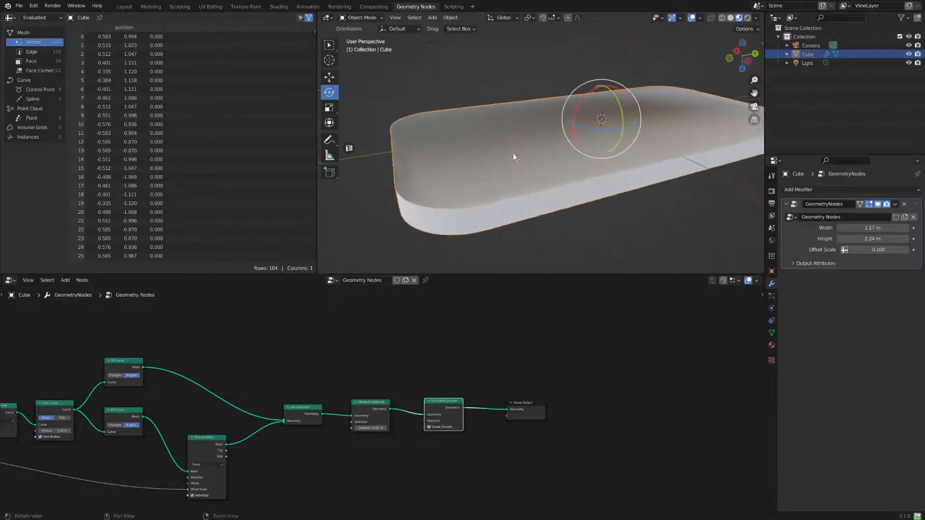
{"action": "mouse_move", "coordinate": [514, 155]}
{"action": "middle_mouse_down"}
{"action": "mouse_move", "coordinate": [564, 178]}
{"action": "mouse_move", "coordinate": [617, 160]}
{"action": "mouse_move", "coordinate": [556, 170]}
{"action": "mouse_move", "coordinate": [645, 89]}
{"action": "middle_mouse_up"}
{"action": "mouse_move", "coordinate": [666, 130]}
{"action": "middle_mouse_down"}
{"action": "mouse_move", "coordinate": [626, 151]}
{"action": "mouse_move", "coordinate": [517, 162]}
{"action": "mouse_move", "coordinate": [539, 199]}
{"action": "mouse_move", "coordinate": [548, 181]}
{"action": "mouse_move", "coordinate": [472, 191]}
{"action": "middle_mouse_up"}
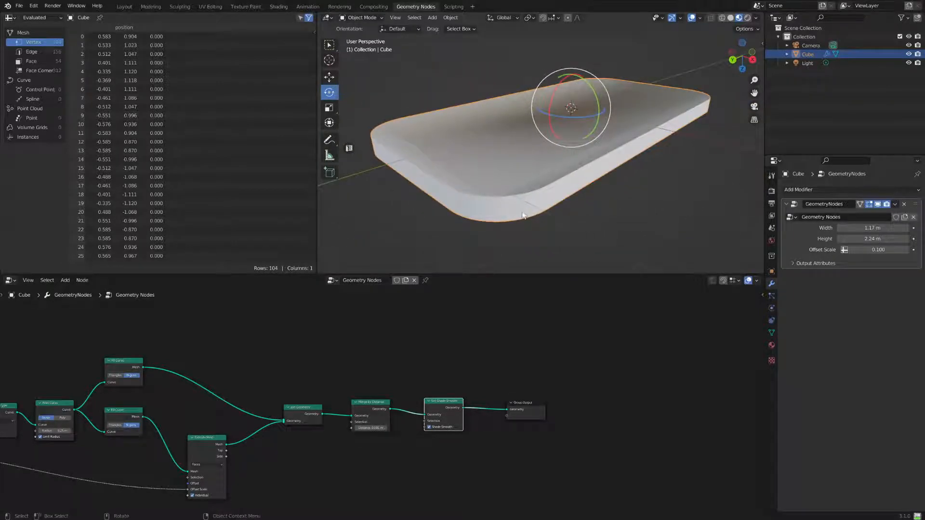
{"action": "middle_click_drag", "start_coordinate": [581, 118], "coordinate": [598, 216]}
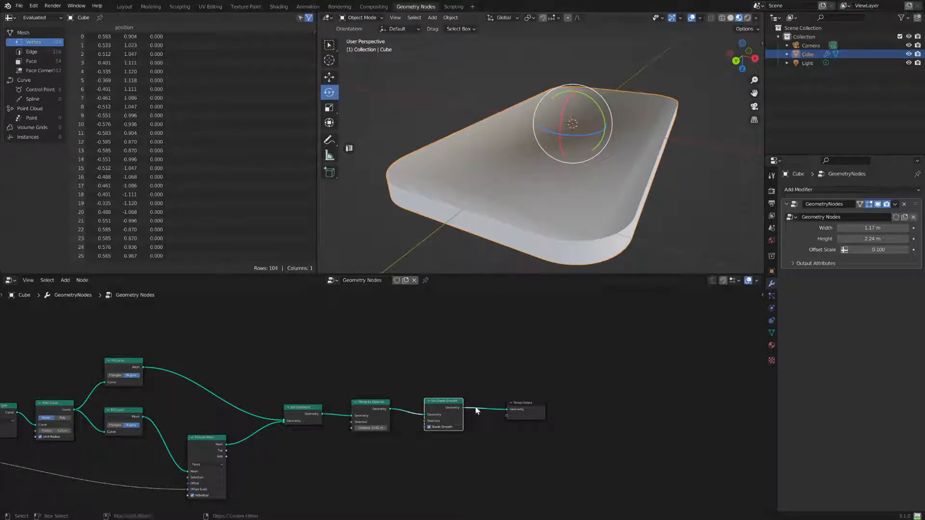
{"action": "left_click", "coordinate": [65, 280]}
{"action": "left_click", "coordinate": [71, 291]}
{"action": "type", "text": "fl"}
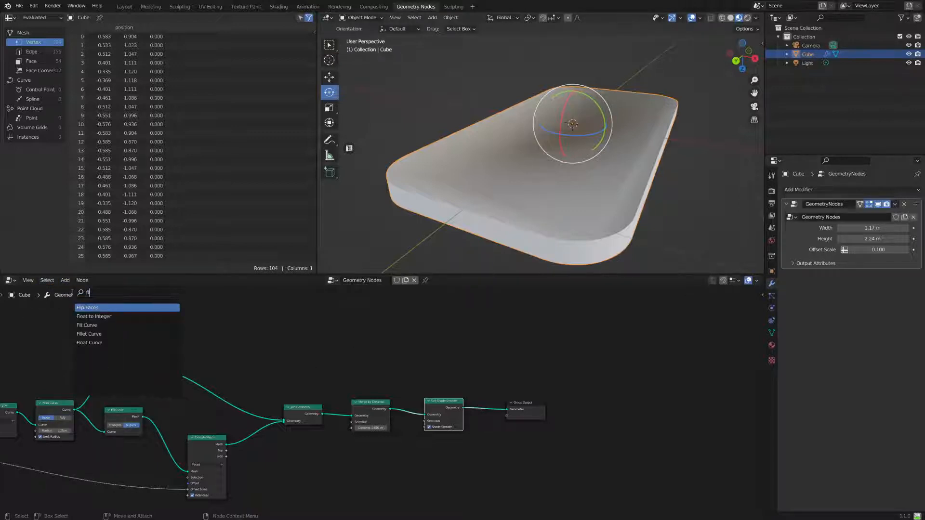
{"action": "left_click", "coordinate": [91, 307]}
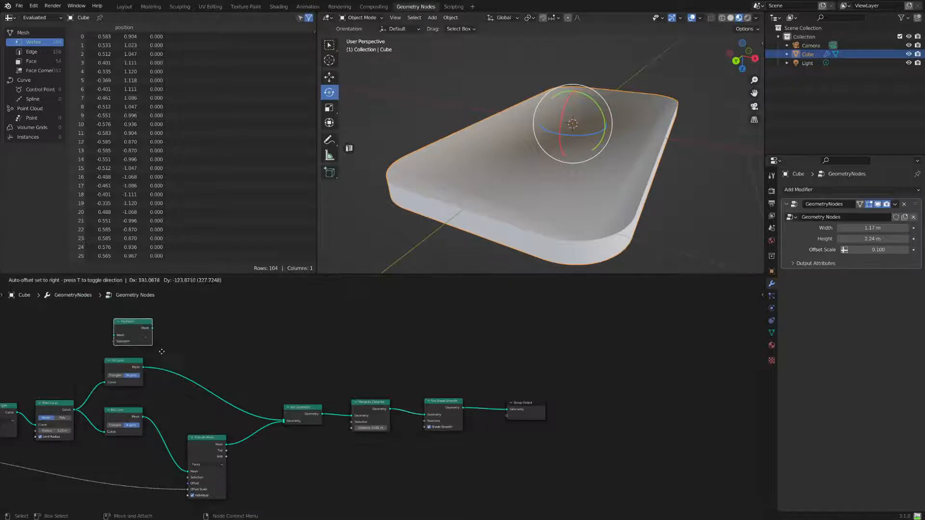
{"action": "left_click", "coordinate": [235, 421]}
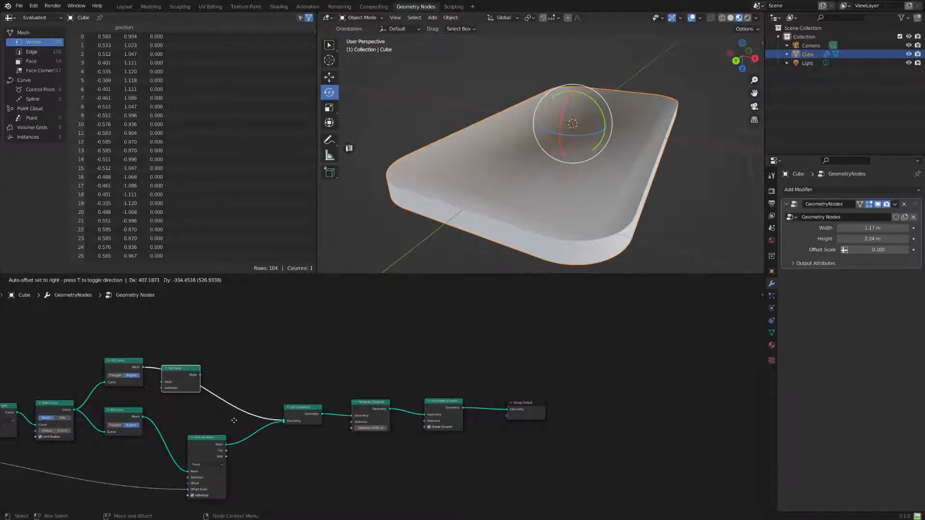
Examine the body's smooth shading and edge structure from several angles, using both wireframe and material preview display
{"action": "middle_click_drag", "start_coordinate": [580, 210], "coordinate": [609, 204]}
{"action": "middle_click_drag", "start_coordinate": [638, 166], "coordinate": [591, 196]}
{"action": "middle_click_drag", "start_coordinate": [460, 201], "coordinate": [540, 212]}
{"action": "mouse_move", "coordinate": [443, 402]}
{"action": "left_mouse_down"}
{"action": "mouse_move", "coordinate": [467, 399]}
{"action": "mouse_move", "coordinate": [439, 394]}
{"action": "left_mouse_up"}
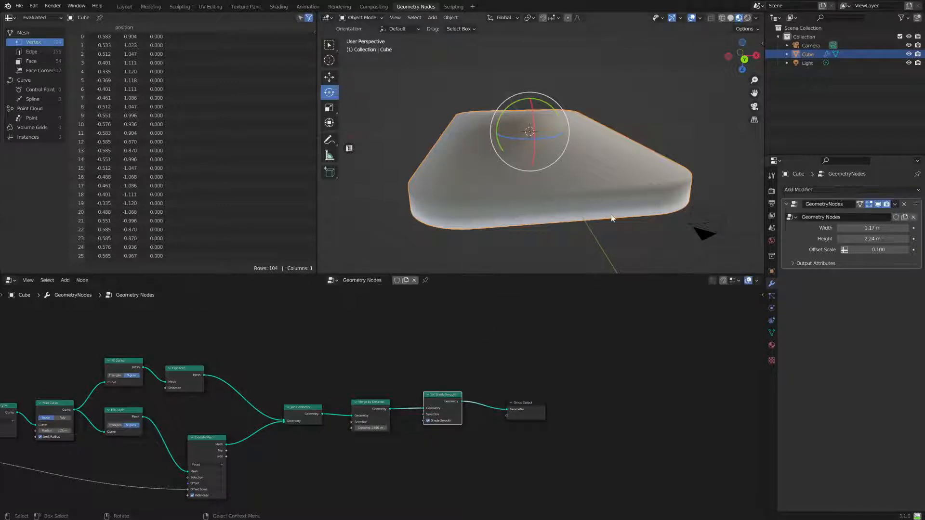
{"action": "middle_click_drag", "start_coordinate": [617, 188], "coordinate": [436, 189]}
{"action": "scroll", "coordinate": [436, 189], "scroll_direction": "up", "scroll_amount": 3}
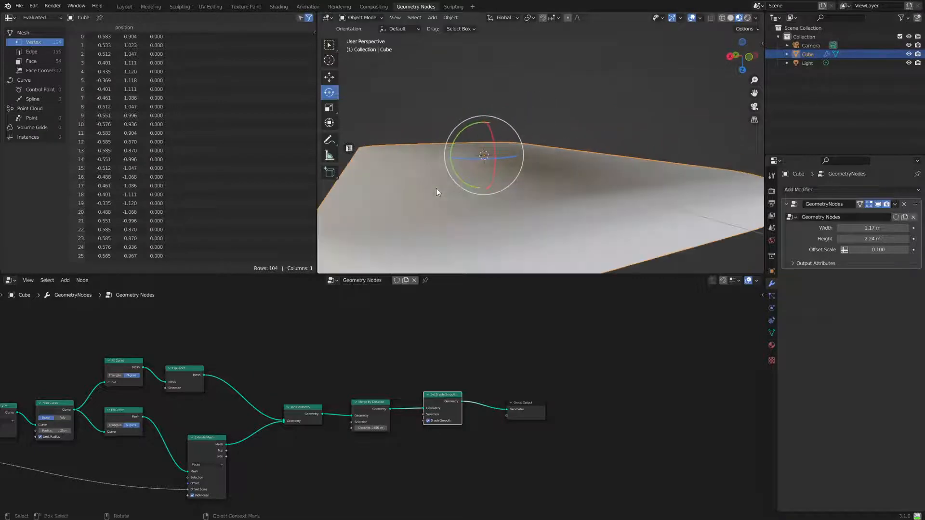
{"action": "scroll", "coordinate": [435, 189], "scroll_direction": "down", "scroll_amount": 2}
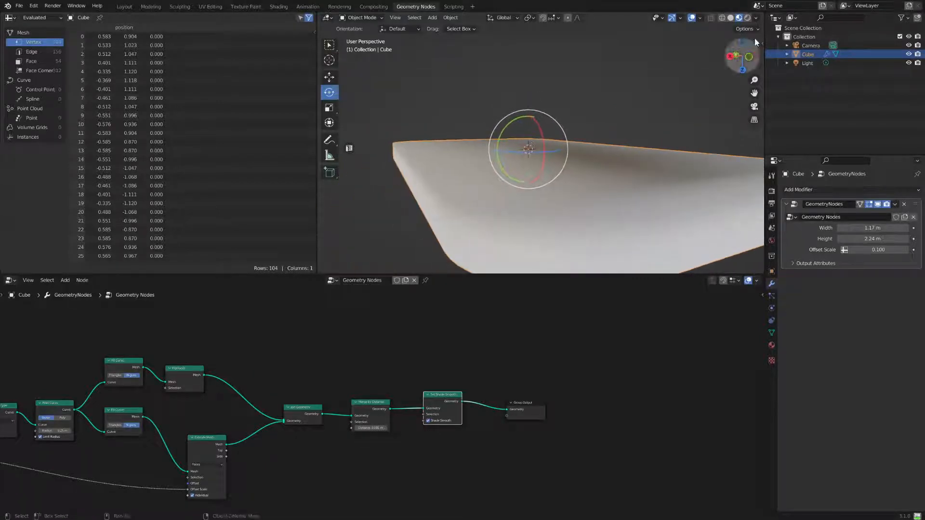
{"action": "left_click", "coordinate": [724, 18]}
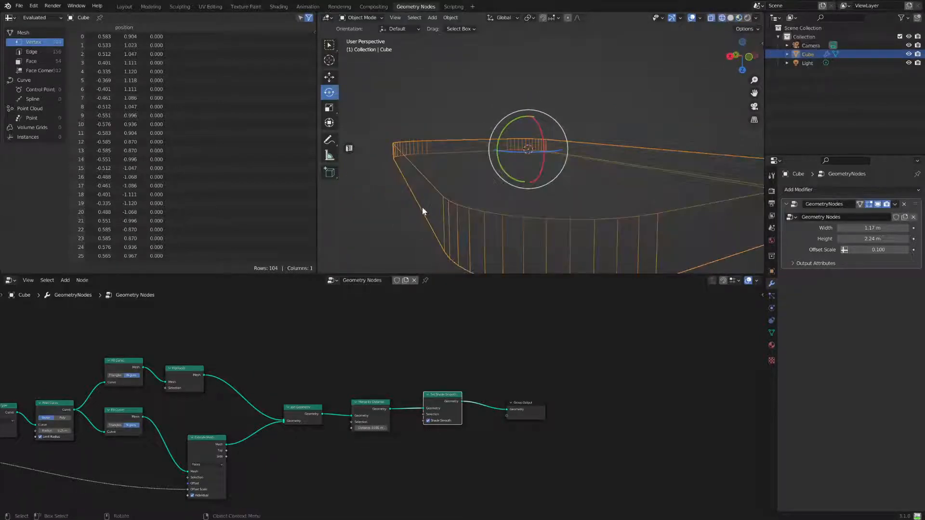
{"action": "middle_click_drag", "start_coordinate": [554, 227], "coordinate": [566, 203]}
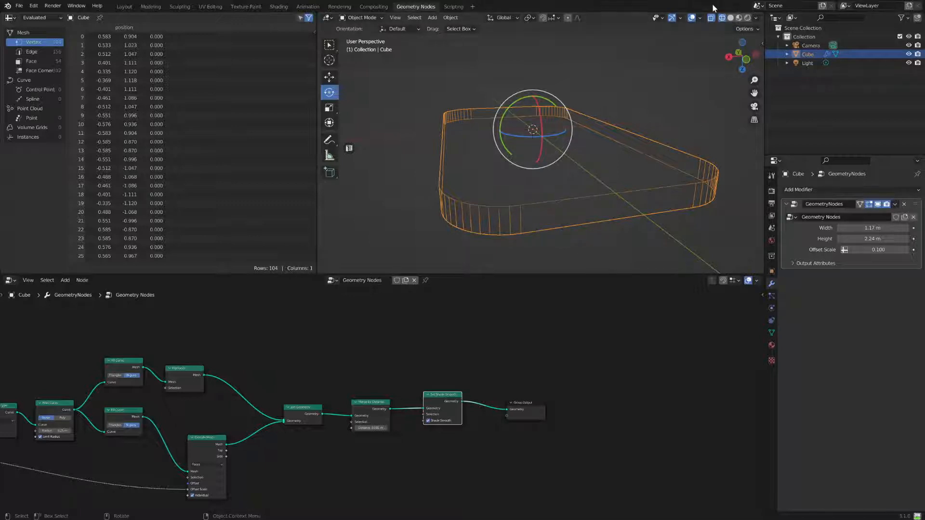
{"action": "left_click", "coordinate": [743, 18]}
{"action": "mouse_move", "coordinate": [606, 141]}
{"action": "middle_mouse_down"}
{"action": "mouse_move", "coordinate": [553, 192]}
{"action": "mouse_move", "coordinate": [580, 203]}
{"action": "middle_mouse_up"}
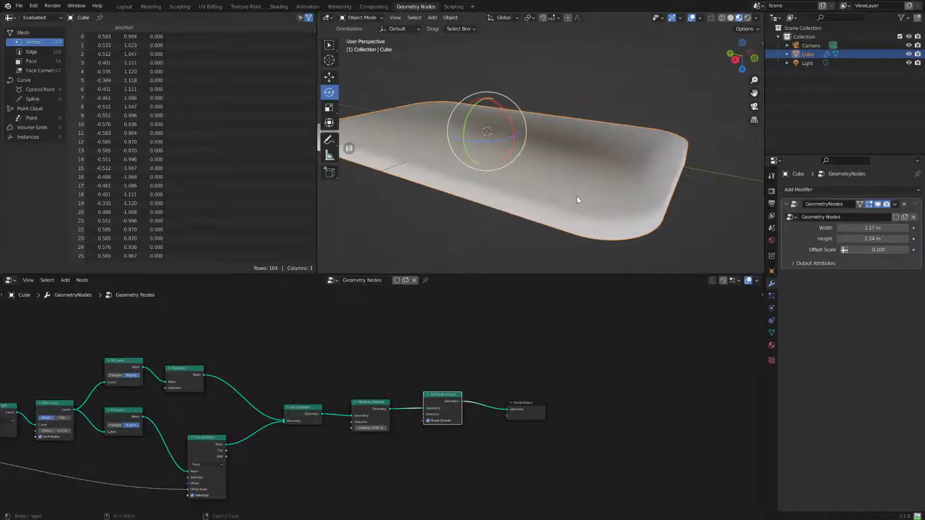
{"action": "mouse_move", "coordinate": [630, 149]}
{"action": "middle_mouse_down"}
{"action": "mouse_move", "coordinate": [668, 191]}
{"action": "mouse_move", "coordinate": [649, 172]}
{"action": "mouse_move", "coordinate": [568, 164]}
{"action": "mouse_move", "coordinate": [533, 139]}
{"action": "mouse_move", "coordinate": [493, 138]}
{"action": "mouse_move", "coordinate": [529, 185]}
{"action": "mouse_move", "coordinate": [681, 199]}
{"action": "mouse_move", "coordinate": [670, 202]}
{"action": "middle_mouse_up"}
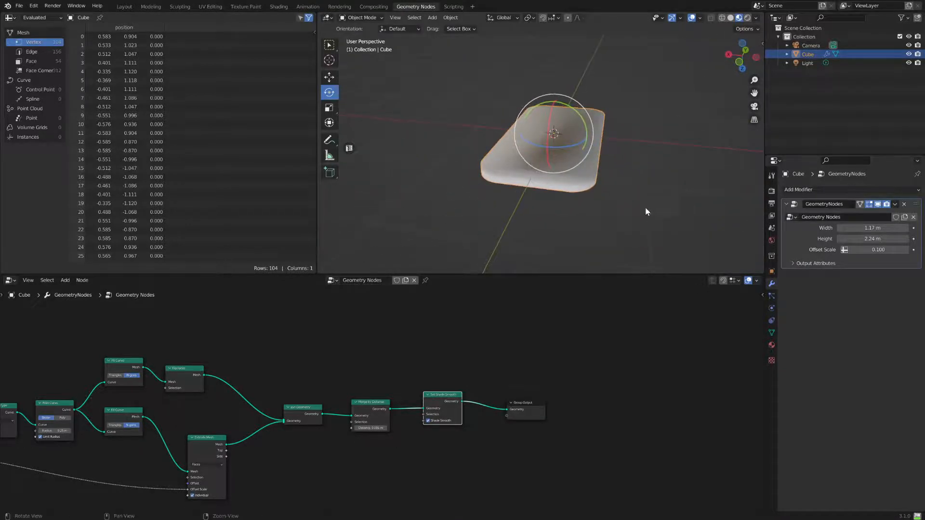
{"action": "scroll", "coordinate": [556, 224], "scroll_direction": "up", "scroll_amount": 3}
{"action": "middle_click_drag", "start_coordinate": [556, 222], "coordinate": [496, 213]}
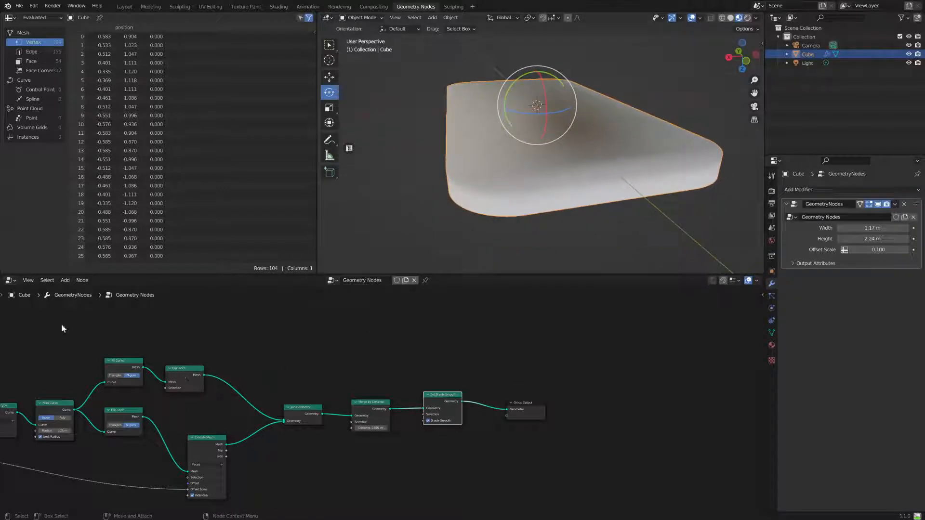
Move Flip Faces closer to the upper Fill Curve and insert a duplicate of the Extrude Mesh node between Flip Faces and Join Geometry
{"action": "left_click", "coordinate": [65, 281]}
{"action": "left_click_drag", "start_coordinate": [123, 369], "coordinate": [163, 358]}
{"action": "left_click", "coordinate": [67, 280]}
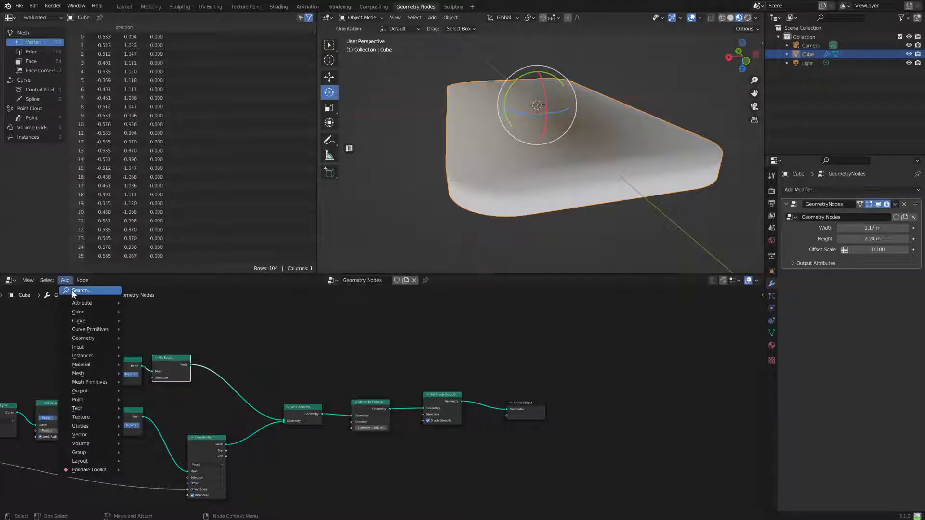
{"action": "left_click", "coordinate": [213, 441]}
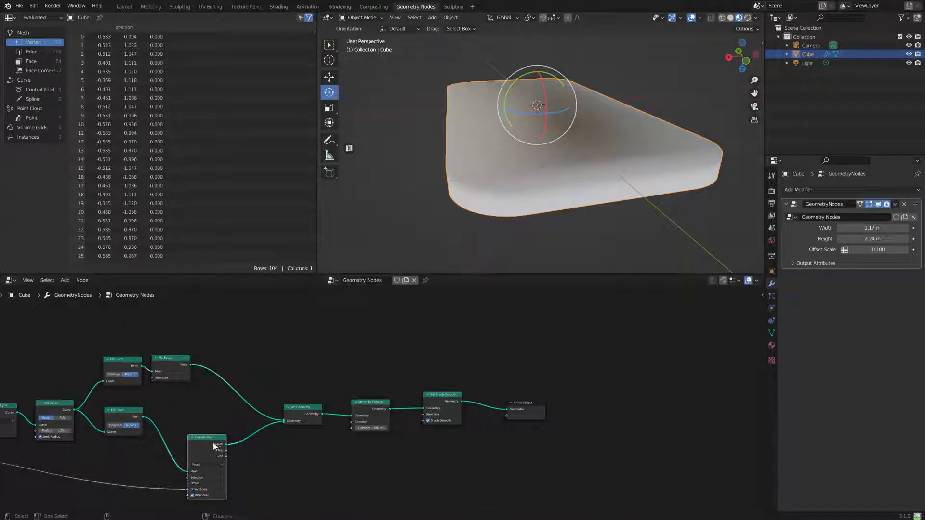
{"action": "key", "text": "shift+d"}
{"action": "left_click", "coordinate": [238, 354]}
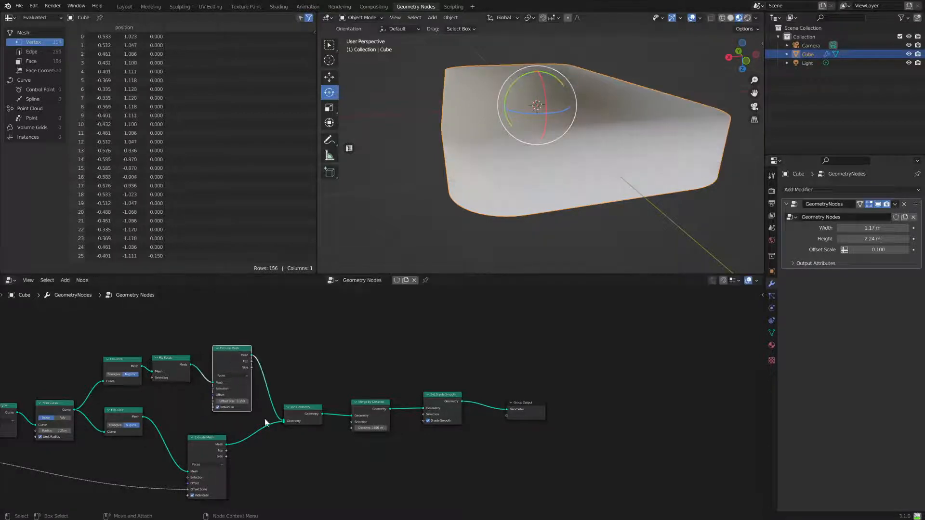
Set the upper Extrude Mesh node's Offset Scale to 0 and move Join Geometry and the nodes following it farther out
{"action": "left_click", "coordinate": [239, 401]}
{"action": "type", "text": "0"}
{"action": "key", "text": "Return"}
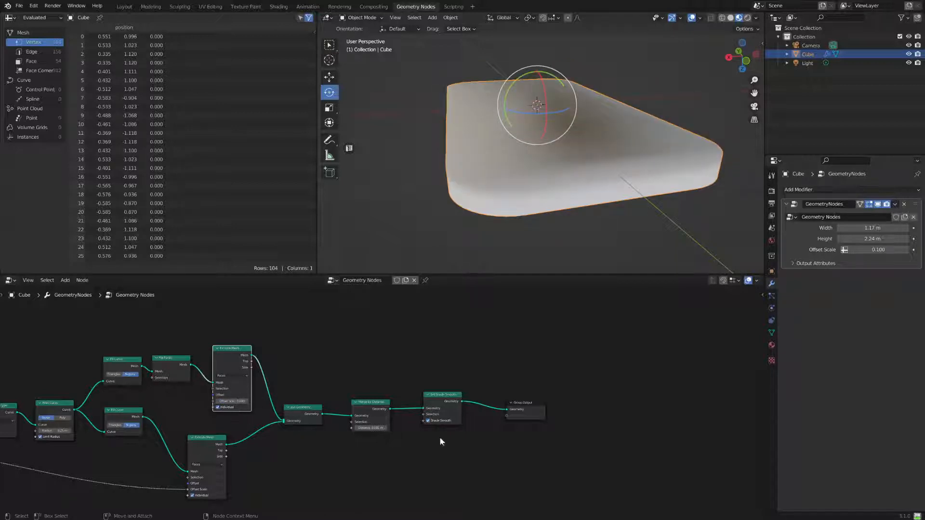
{"action": "left_click_drag", "start_coordinate": [619, 369], "coordinate": [318, 456]}
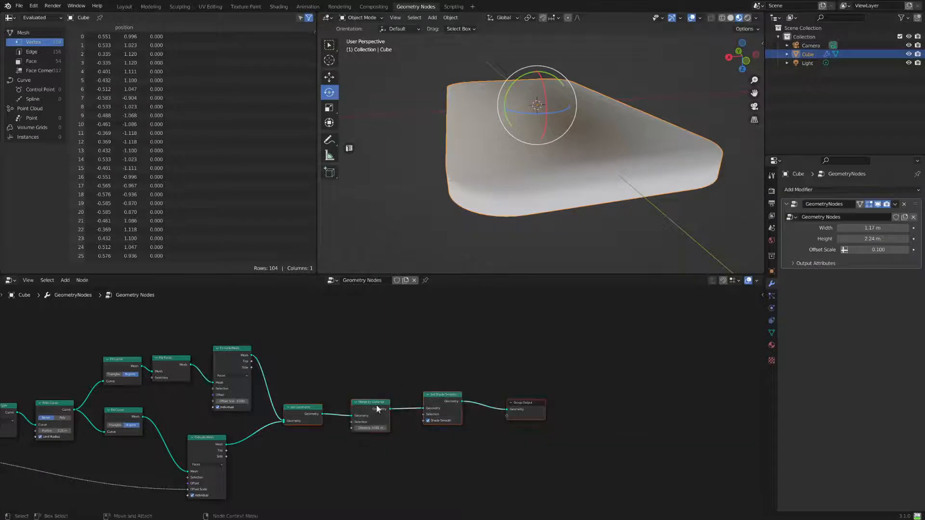
{"action": "left_click_drag", "start_coordinate": [378, 409], "coordinate": [472, 411]}
Try a Scale Instances node between the upper Extrude Mesh and Join Geometry, linking the extrusion's Top output to its Selection
{"action": "left_click", "coordinate": [64, 281]}
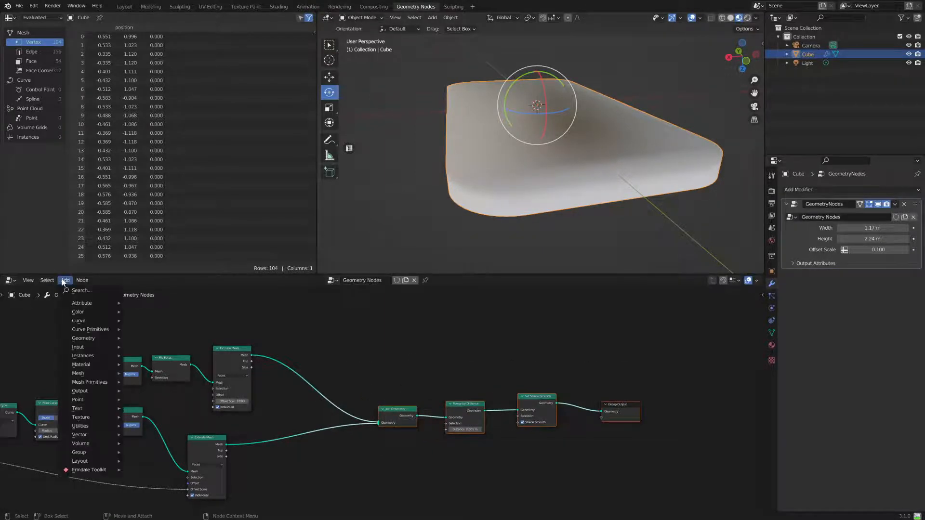
{"action": "left_click", "coordinate": [74, 291]}
{"action": "type", "text": "sca"}
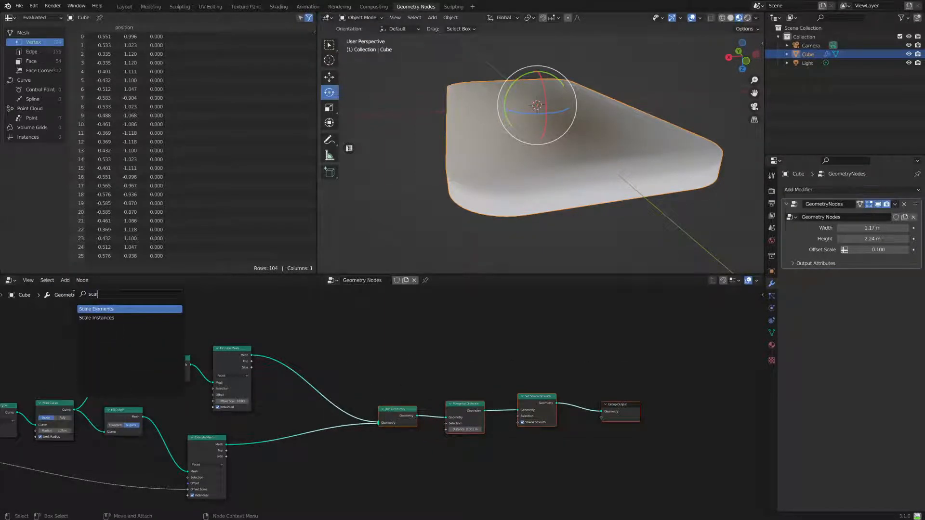
{"action": "left_click", "coordinate": [176, 317]}
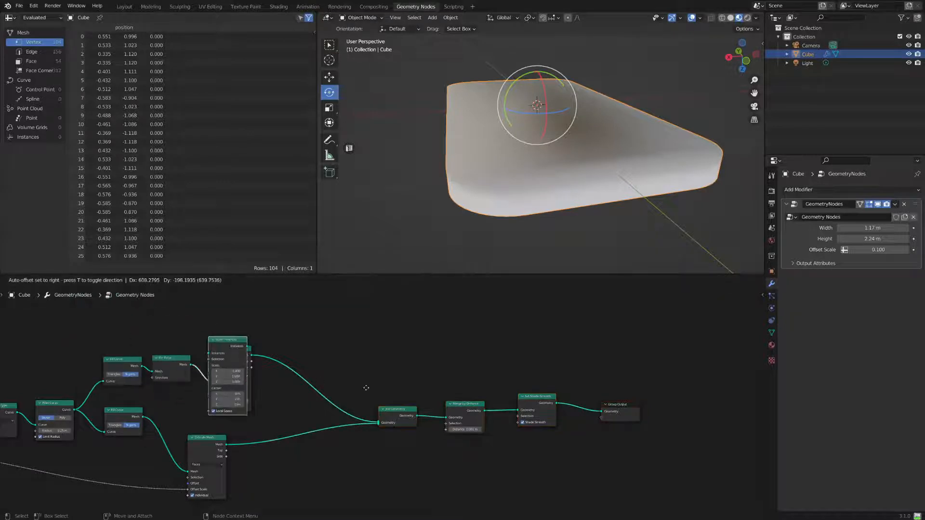
{"action": "left_click", "coordinate": [435, 391]}
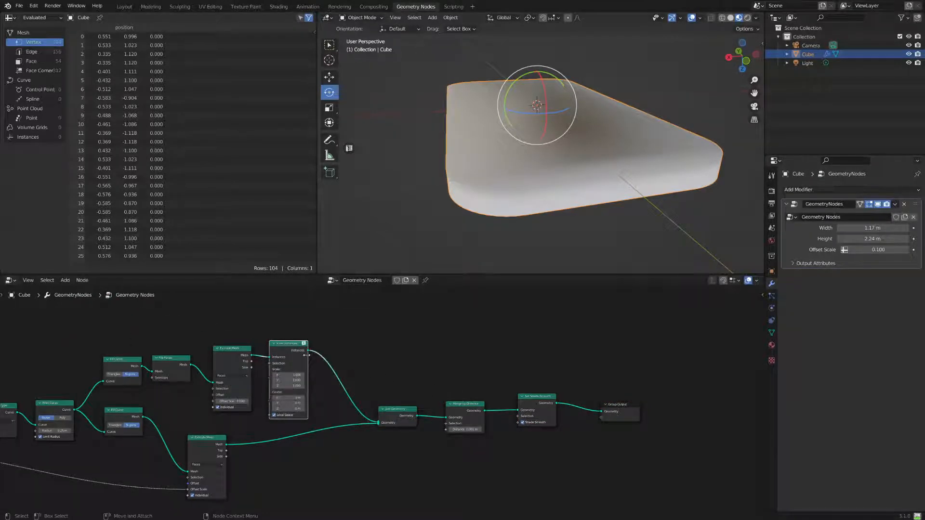
{"action": "left_click_drag", "start_coordinate": [251, 362], "coordinate": [274, 364]}
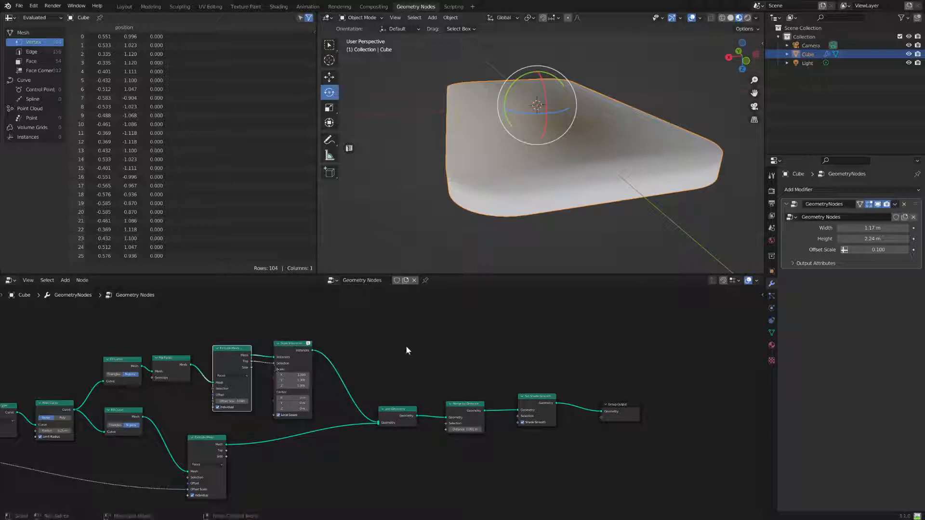
Set the Scale Instances node's Center X, Y and Z to 0.95 m
{"action": "left_click", "coordinate": [301, 397]}
{"action": "key", "text": "BackSpace"}
{"action": "key", "text": "Tab"}
{"action": "key", "text": "BackSpace"}
{"action": "key", "text": "Tab"}
{"action": "key", "text": "BackSpace"}
{"action": "type", "text": ".95"}
{"action": "key", "text": "Return"}
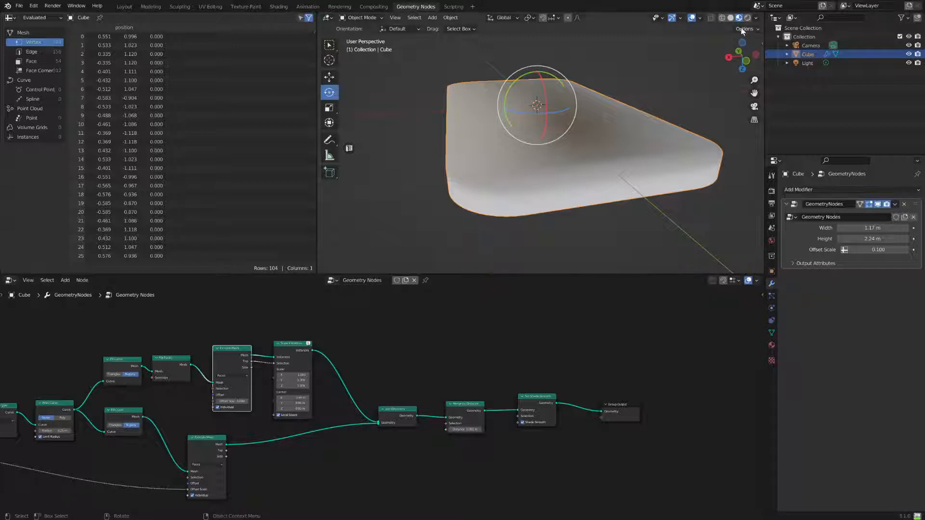
Show the body in wireframe and try the upper Extrude Mesh's Offset Scale one increment higher, returning it to 0
{"action": "left_click", "coordinate": [721, 17]}
{"action": "middle_click_drag", "start_coordinate": [589, 178], "coordinate": [597, 187]}
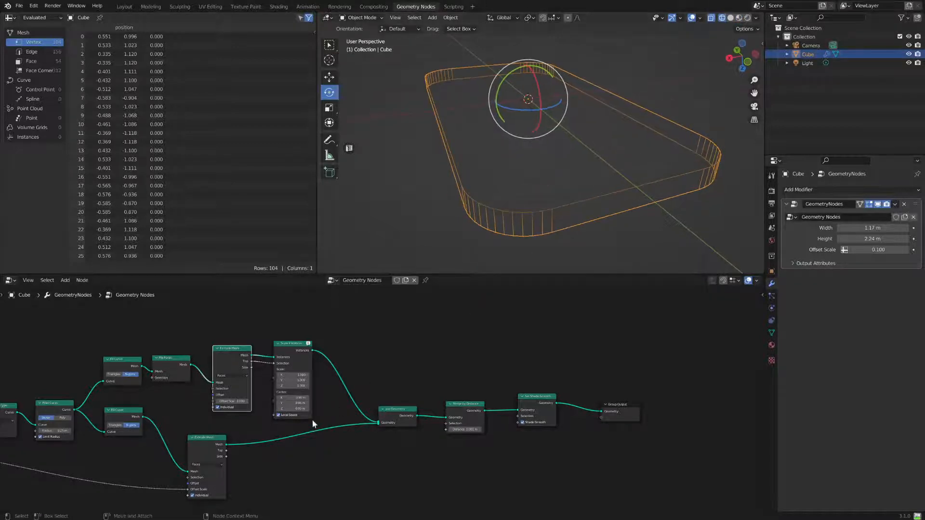
{"action": "scroll", "coordinate": [325, 387], "scroll_direction": "up", "scroll_amount": 2}
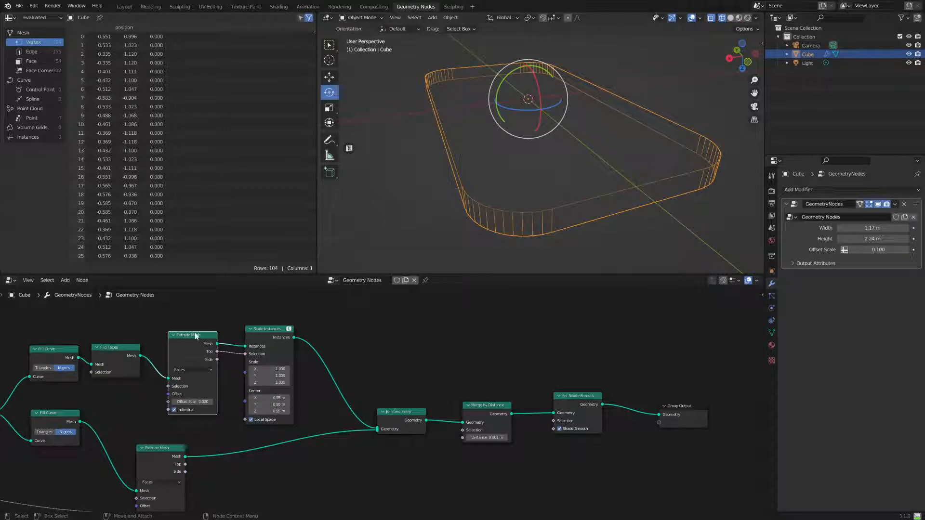
{"action": "left_click_drag", "start_coordinate": [196, 336], "coordinate": [196, 327]}
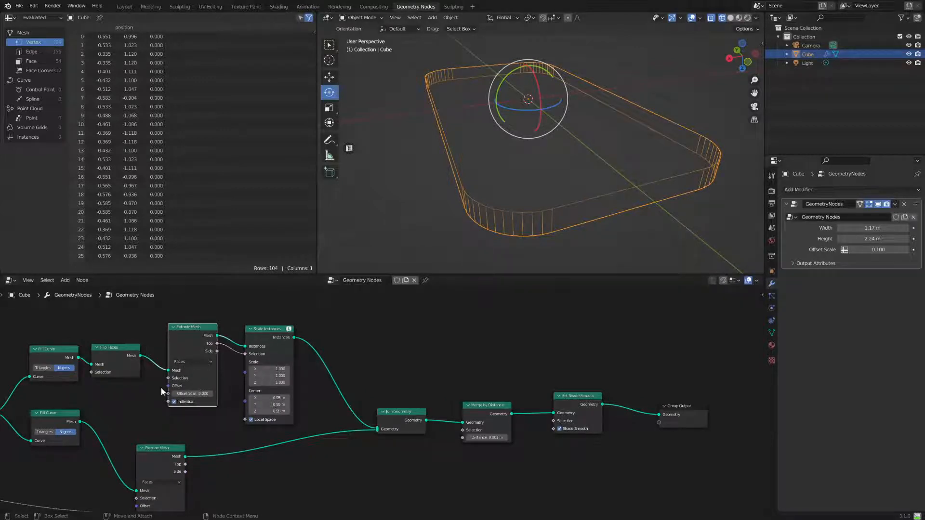
{"action": "left_click", "coordinate": [212, 394]}
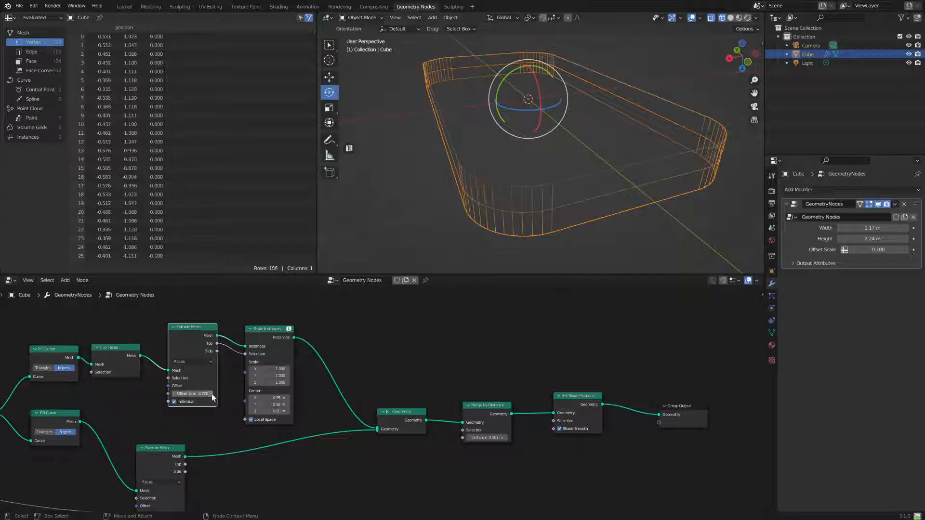
{"action": "left_click", "coordinate": [174, 394]}
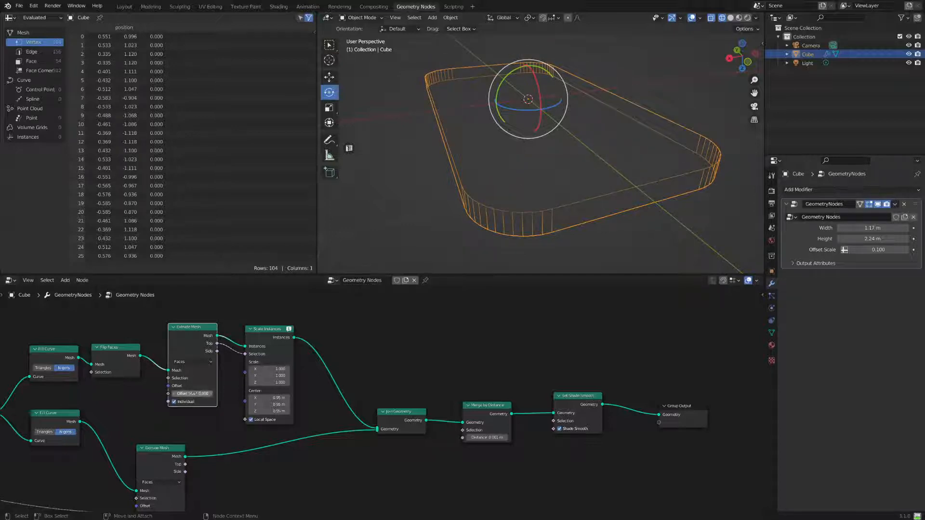
Reset the Scale Instances node's Center X, Y and Z to 0 m
{"action": "left_click", "coordinate": [279, 398]}
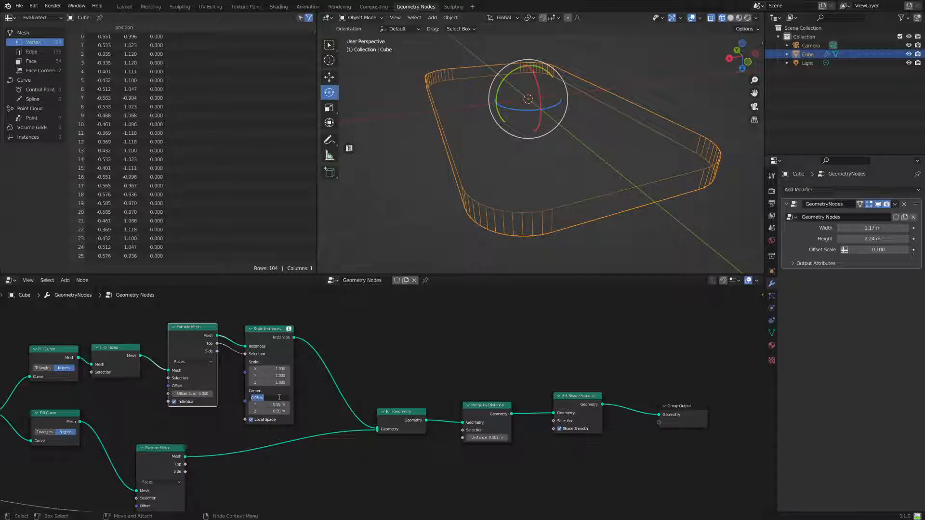
{"action": "type", "text": "0"}
{"action": "key", "text": "Tab"}
{"action": "type", "text": "0"}
{"action": "key", "text": "Tab"}
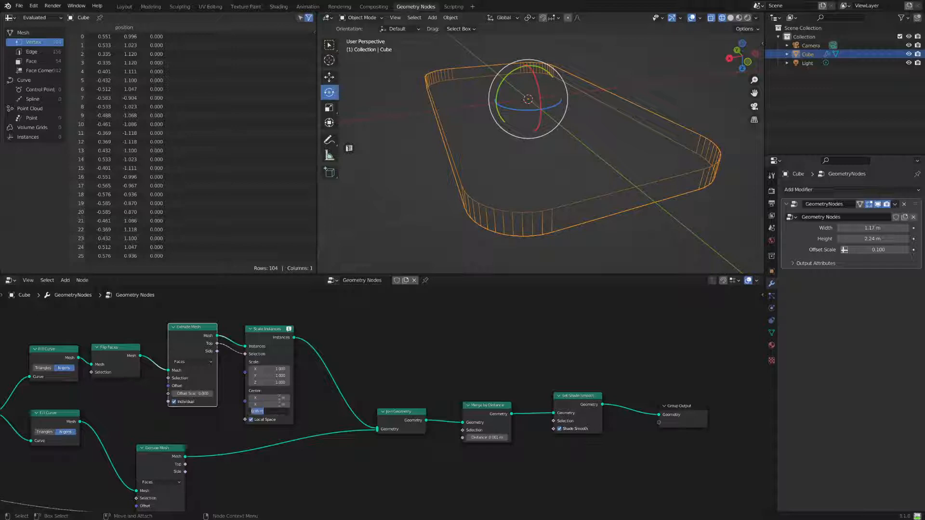
{"action": "type", "text": "0"}
{"action": "key", "text": "Return"}
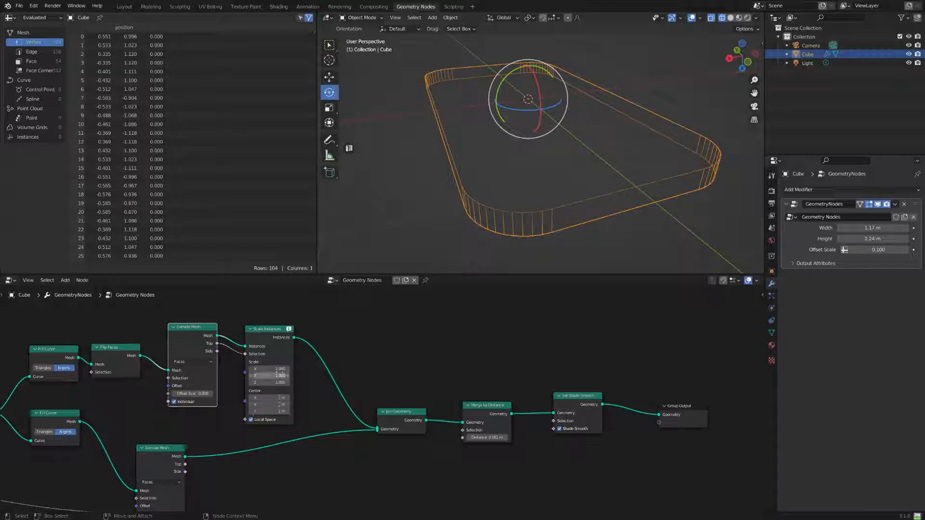
{"action": "left_click", "coordinate": [282, 398]}
{"action": "type", "text": "0"}
{"action": "key", "text": "Tab"}
{"action": "type", "text": "0"}
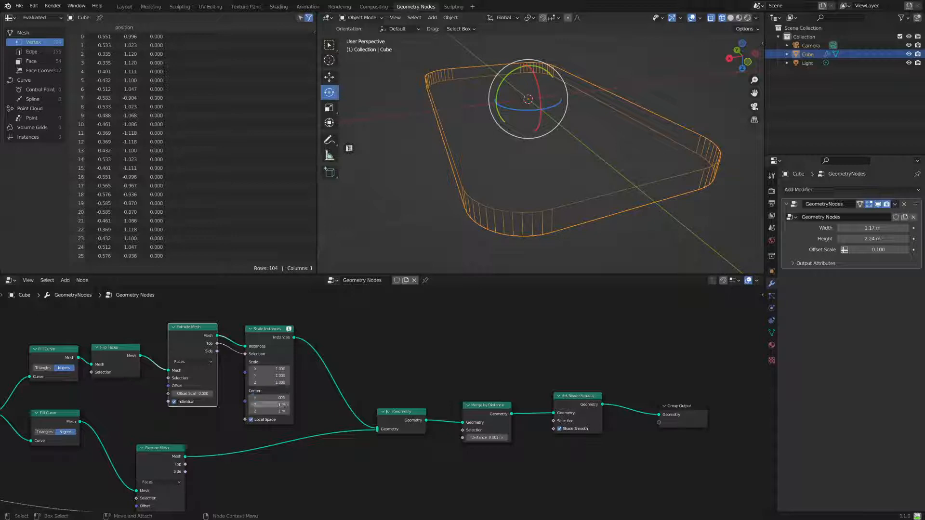
{"action": "key", "text": "Return"}
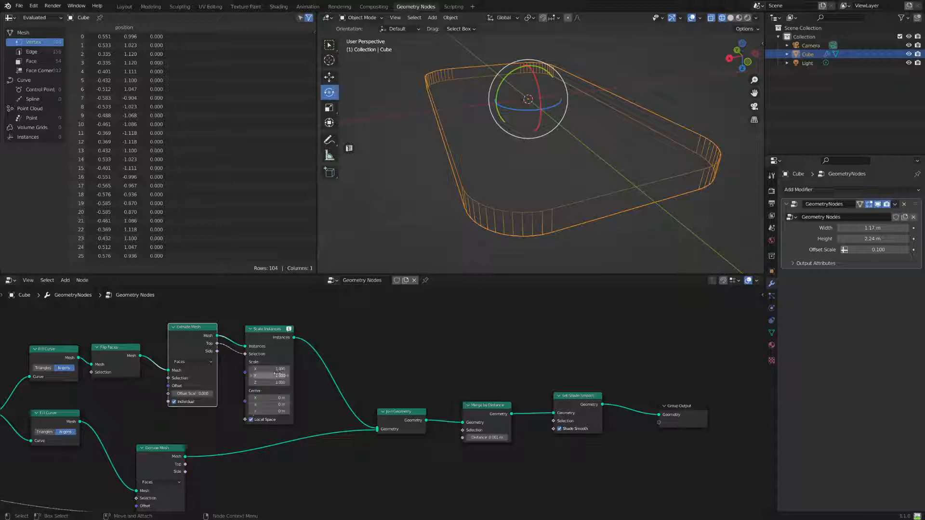
Set the Scale Instances node's Scale X, Y and Z to 0.95
{"action": "left_click", "coordinate": [281, 370]}
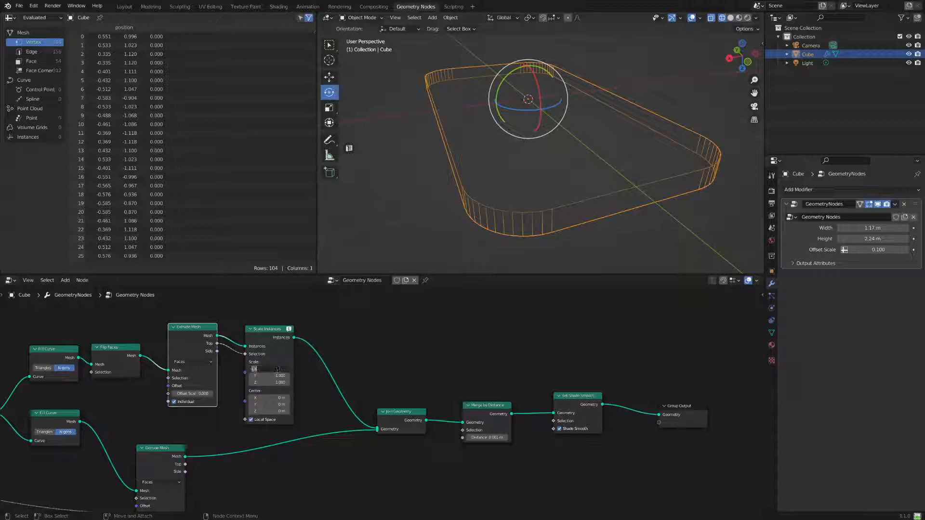
{"action": "key", "text": "BackSpace"}
{"action": "type", "text": ".95"}
{"action": "key", "text": "Tab"}
{"action": "type", "text": ".95"}
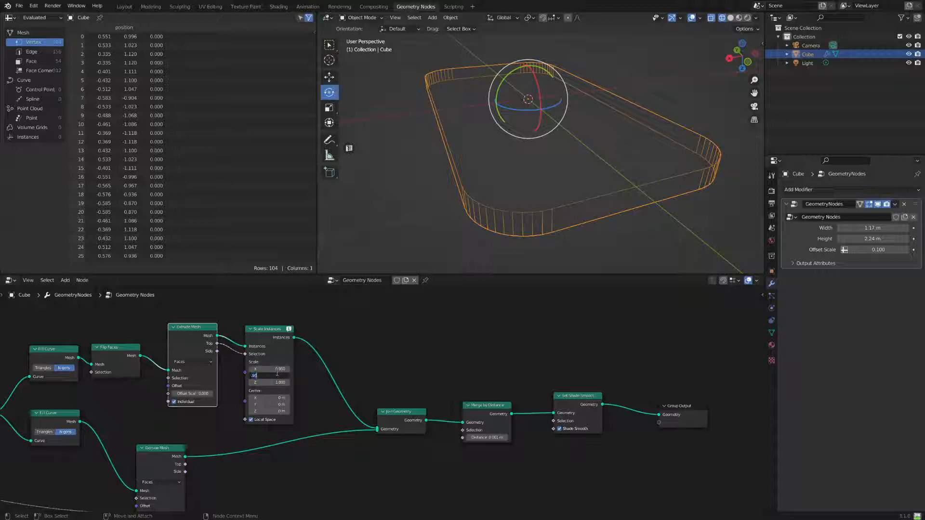
{"action": "type", "text": ".95"}
{"action": "key", "text": "Tab"}
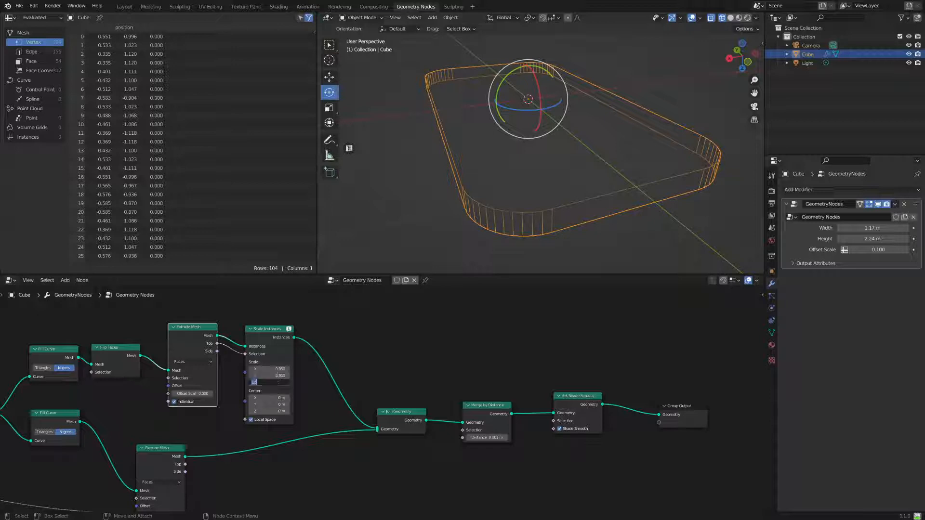
{"action": "type", "text": ".95"}
{"action": "key", "text": "Return"}
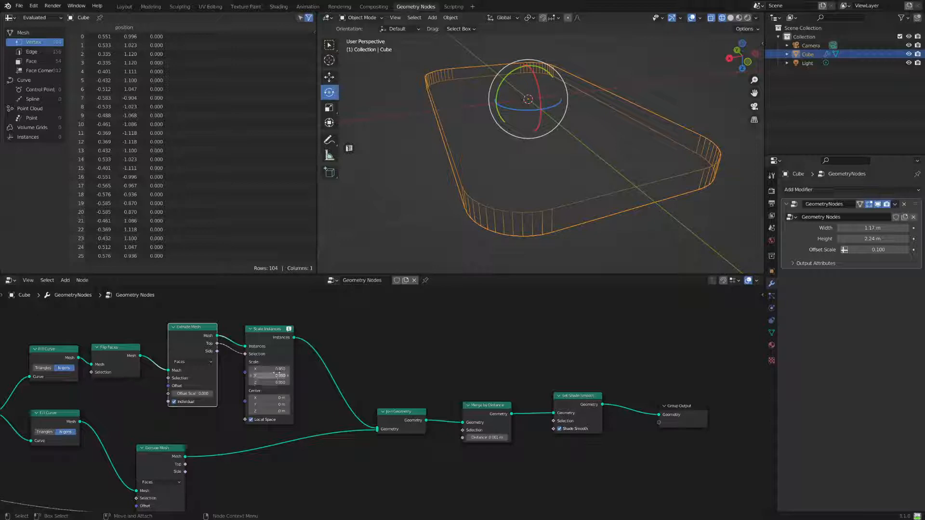
Return the viewport to material preview display and set the Scale Instances node's Scale X, Y and Z to 0.9
{"action": "key", "text": "shift+z"}
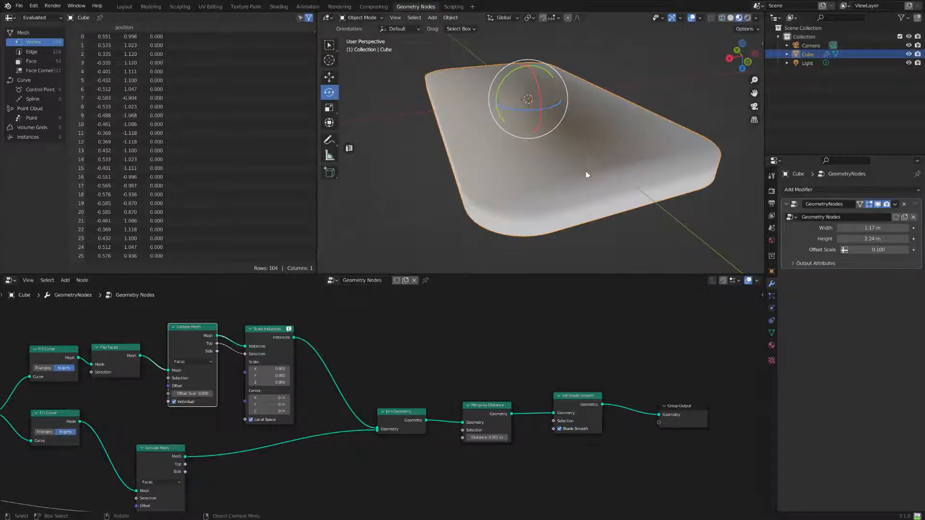
{"action": "scroll", "coordinate": [583, 176], "scroll_direction": "up", "scroll_amount": 1}
{"action": "scroll", "coordinate": [285, 388], "scroll_direction": "up", "scroll_amount": 1}
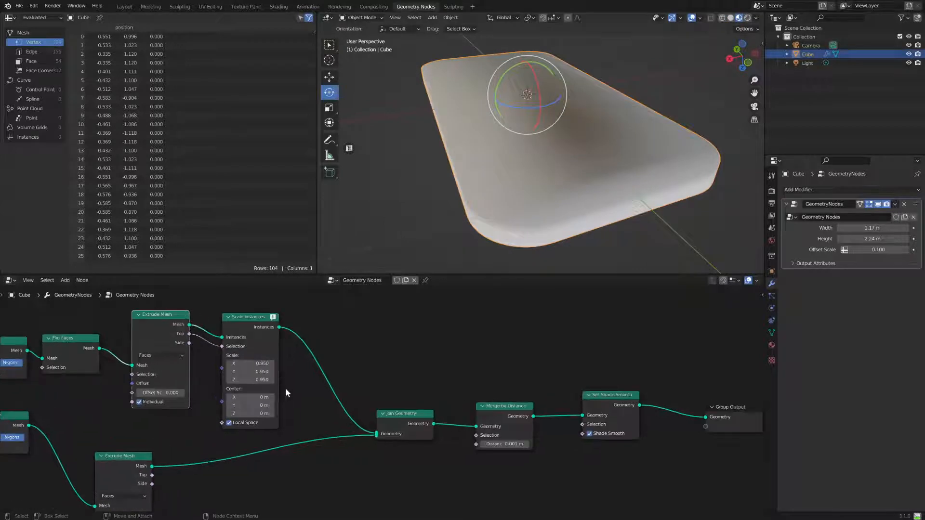
{"action": "left_click", "coordinate": [257, 364]}
{"action": "key", "text": "BackSpace"}
{"action": "type", "text": ".95"}
{"action": "key", "text": "Tab"}
{"action": "type", "text": ".95"}
{"action": "key", "text": "Tab"}
{"action": "type", "text": ".95"}
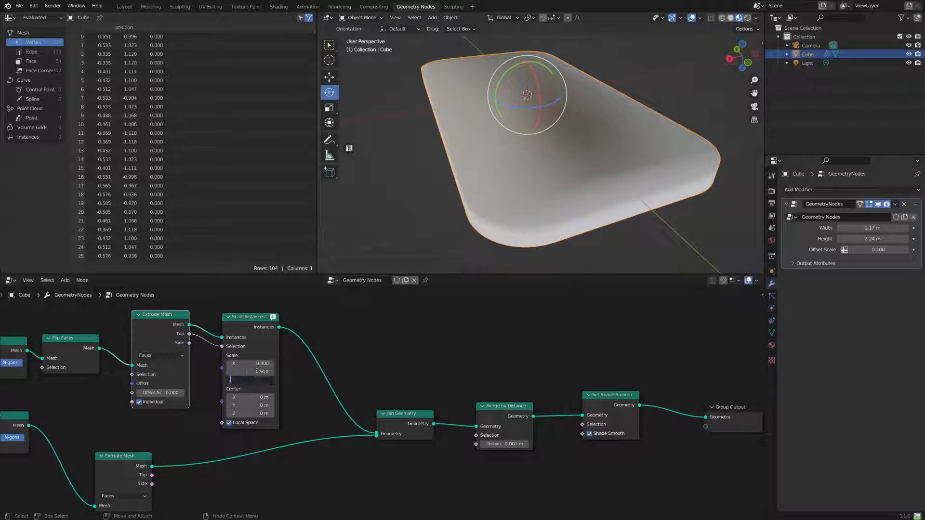
{"action": "key", "text": "Return"}
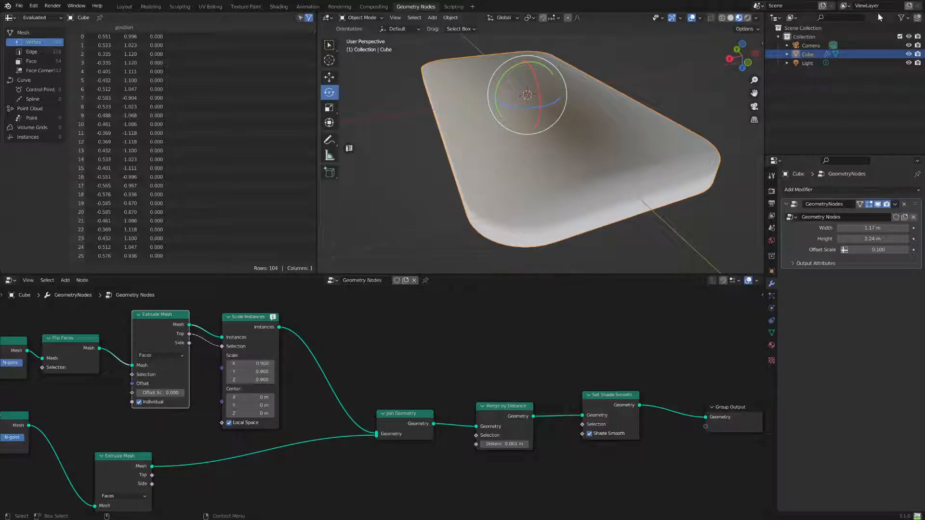
Check the body in wireframe display and space the upper Extrude Mesh and Scale Instances nodes farther apart
{"action": "left_click", "coordinate": [721, 18]}
{"action": "mouse_move", "coordinate": [543, 194]}
{"action": "middle_mouse_down"}
{"action": "mouse_move", "coordinate": [545, 145]}
{"action": "mouse_move", "coordinate": [533, 202]}
{"action": "middle_mouse_up"}
{"action": "left_click", "coordinate": [258, 364]}
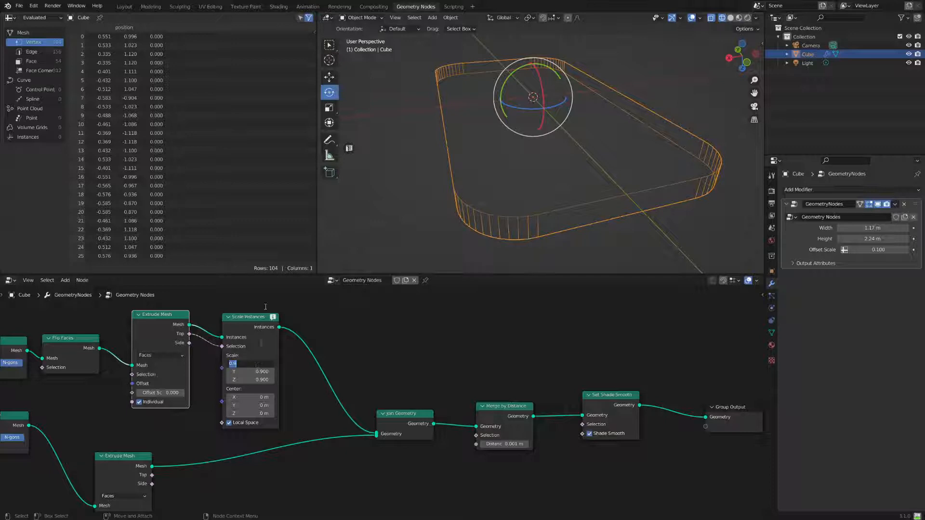
{"action": "key", "text": "Return"}
{"action": "left_click_drag", "start_coordinate": [229, 338], "coordinate": [247, 334]}
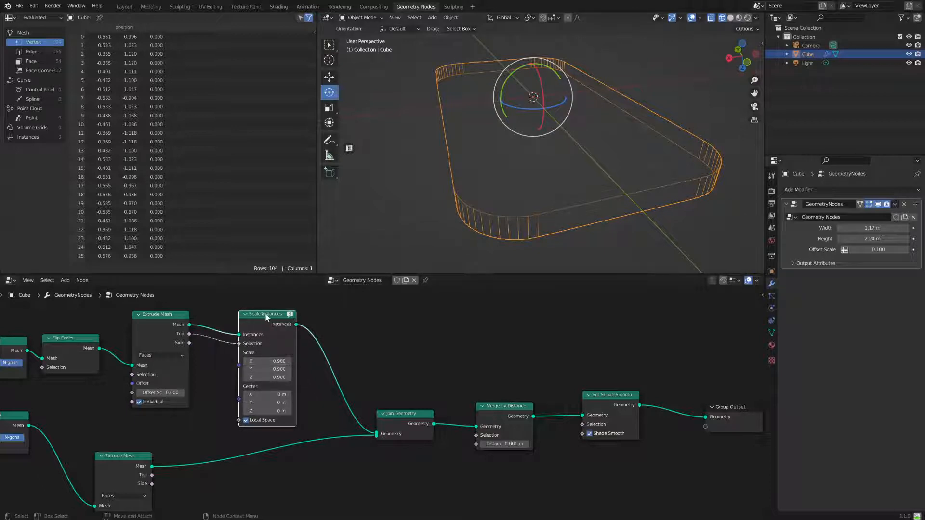
{"action": "left_click_drag", "start_coordinate": [263, 313], "coordinate": [269, 309]}
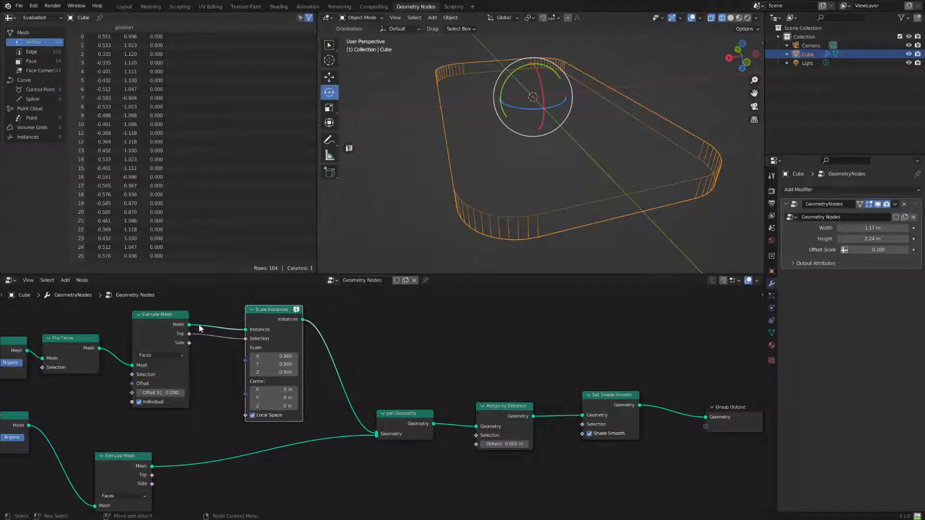
{"action": "left_click_drag", "start_coordinate": [270, 312], "coordinate": [266, 321]}
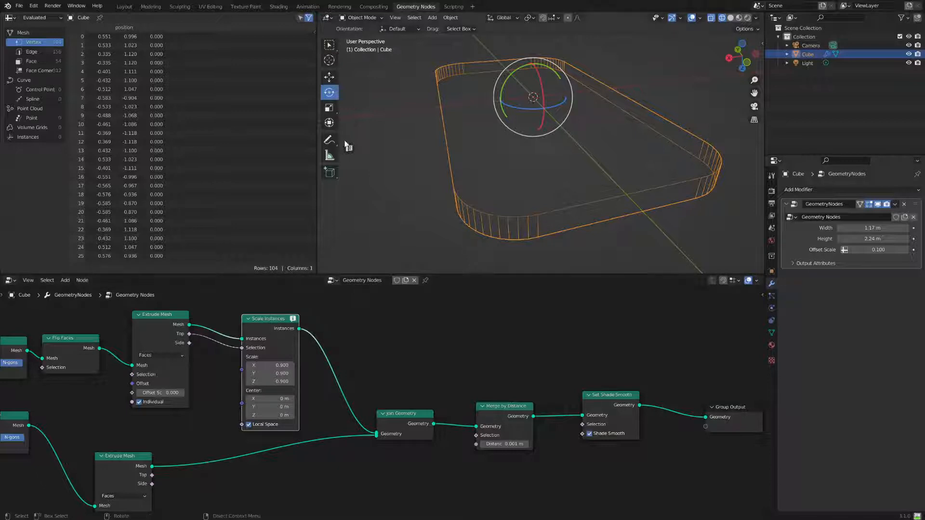
{"action": "mouse_move", "coordinate": [269, 319]}
{"action": "left_mouse_down"}
{"action": "mouse_move", "coordinate": [260, 318]}
{"action": "mouse_move", "coordinate": [275, 316]}
{"action": "left_mouse_up"}
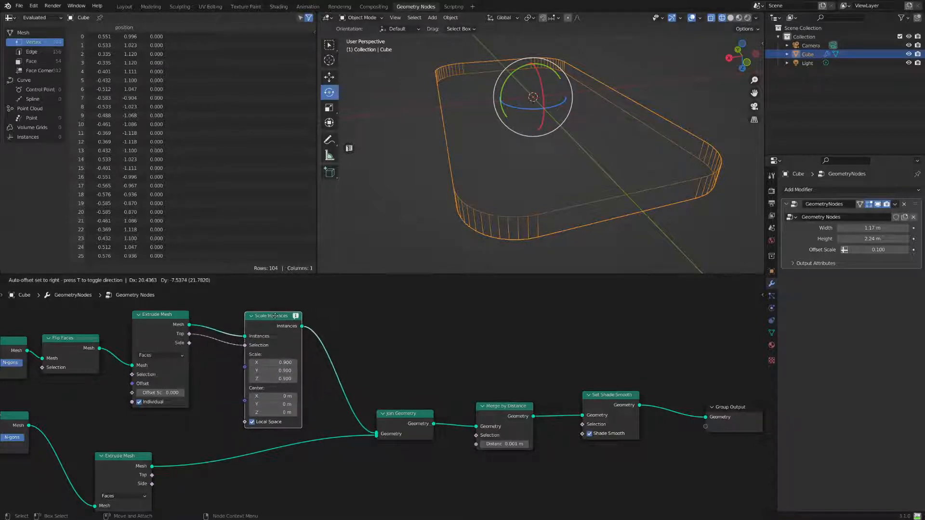
{"action": "left_click_drag", "start_coordinate": [175, 317], "coordinate": [165, 316]}
Delete the Scale Instances node and add a Scale Elements node beside the upper Extrude Mesh in its place
{"action": "left_click", "coordinate": [271, 319]}
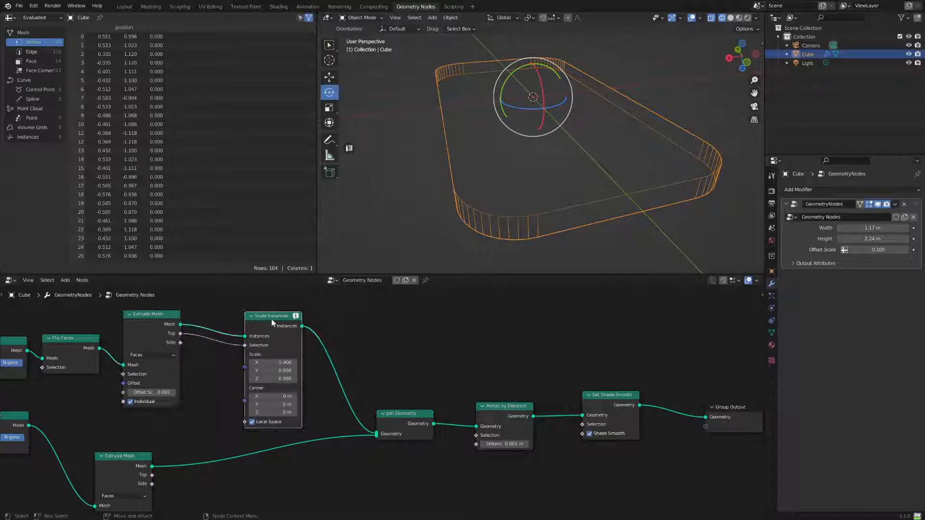
{"action": "key", "text": "Delete"}
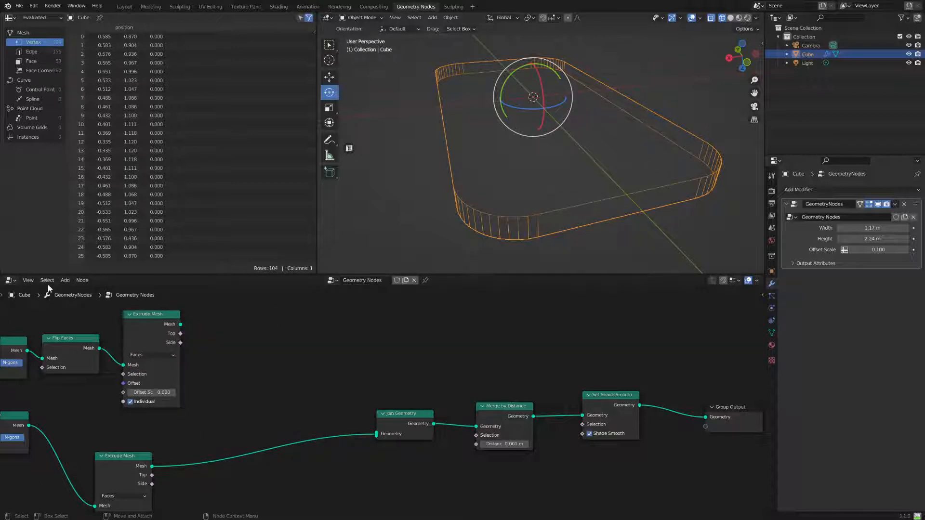
{"action": "left_click", "coordinate": [65, 280]}
{"action": "left_click", "coordinate": [71, 288]}
{"action": "type", "text": "s"}
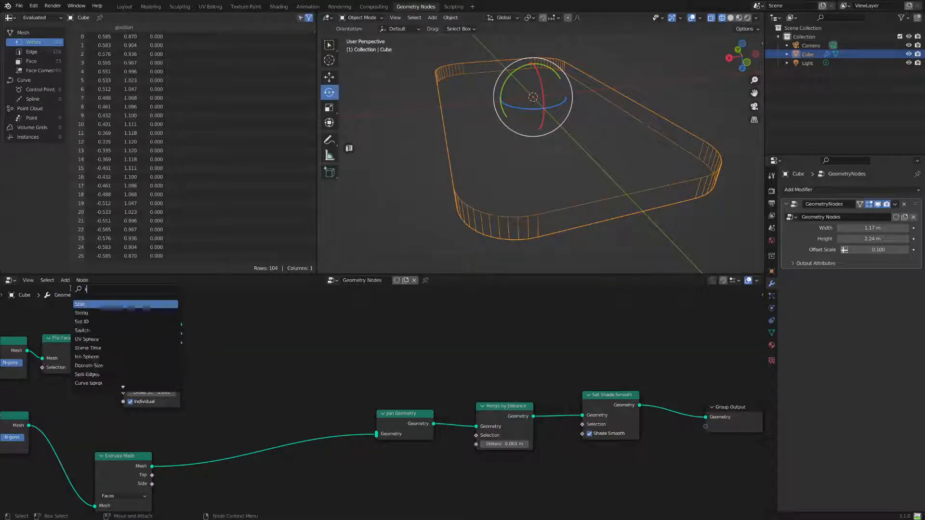
{"action": "type", "text": "cale"}
{"action": "key", "text": "Down"}
{"action": "key", "text": "Return"}
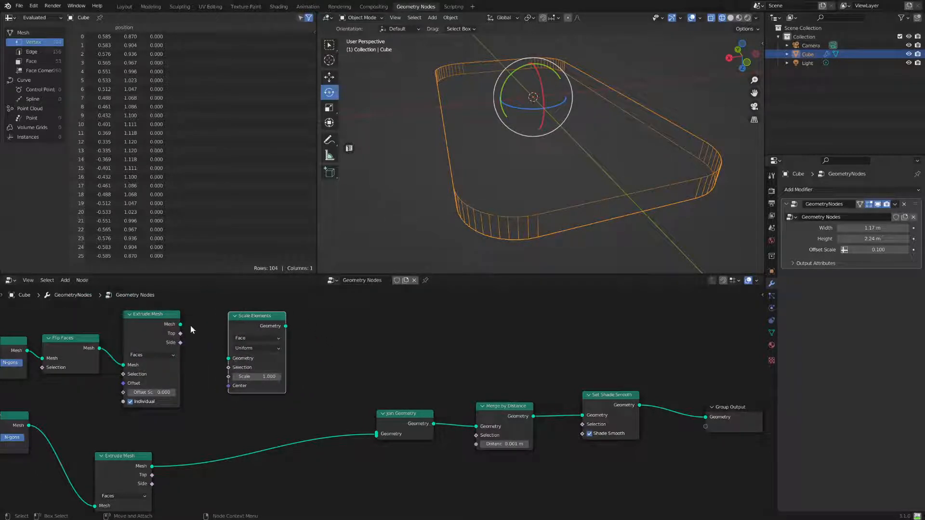
Connect the upper Extrude Mesh's Mesh output to Scale Elements' Geometry input, and link Scale Elements into the Join Geometry node
{"action": "left_click_drag", "start_coordinate": [180, 325], "coordinate": [229, 358]}
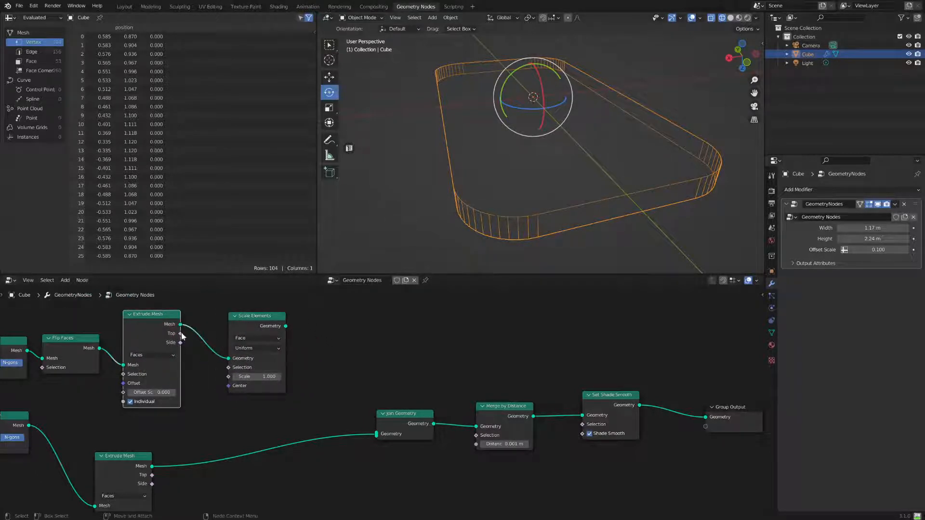
{"action": "left_click_drag", "start_coordinate": [181, 333], "coordinate": [228, 367]}
{"action": "mouse_move", "coordinate": [218, 362]}
{"action": "left_mouse_down"}
{"action": "mouse_move", "coordinate": [192, 394]}
{"action": "mouse_move", "coordinate": [218, 365]}
{"action": "mouse_move", "coordinate": [212, 371]}
{"action": "left_mouse_up"}
{"action": "left_click_drag", "start_coordinate": [285, 326], "coordinate": [377, 434]}
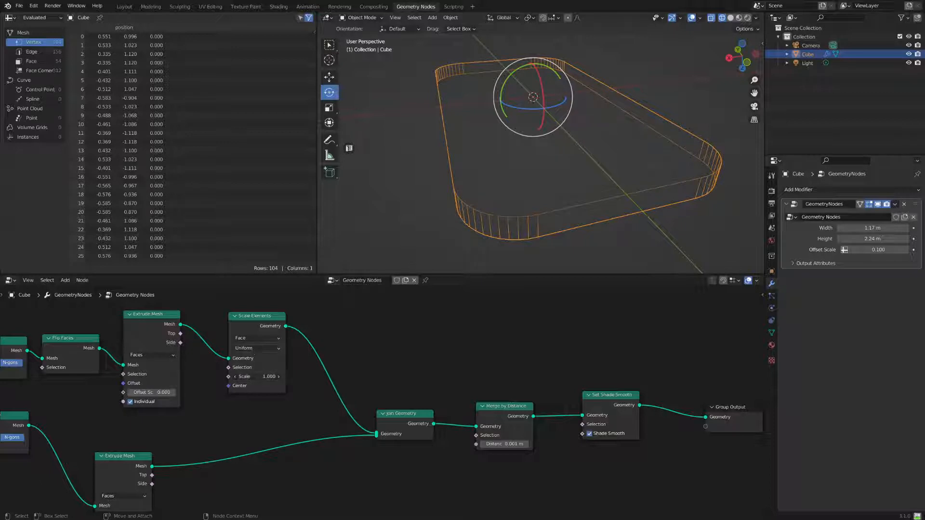
Set the Scale Elements node's Scale to 0.7 and return the viewport to material preview display
{"action": "left_click_drag", "start_coordinate": [257, 376], "coordinate": [243, 377]}
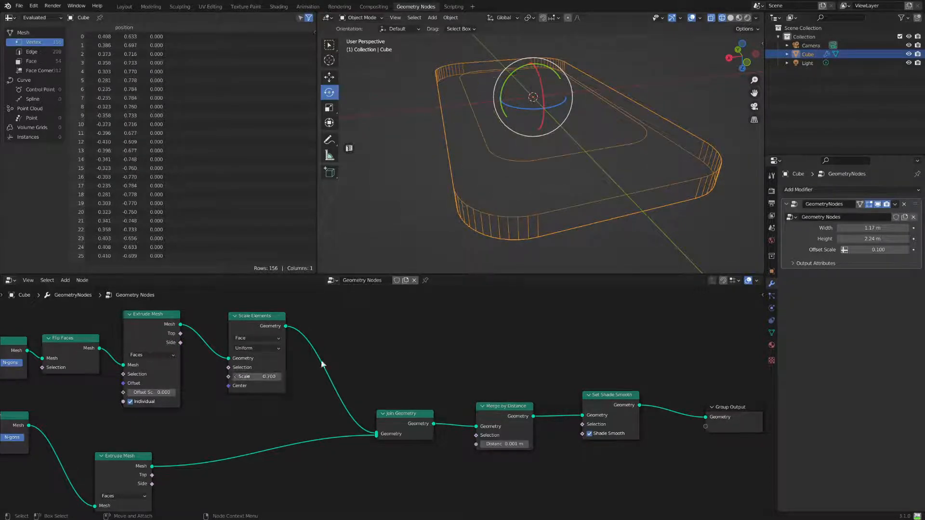
{"action": "left_click", "coordinate": [739, 18]}
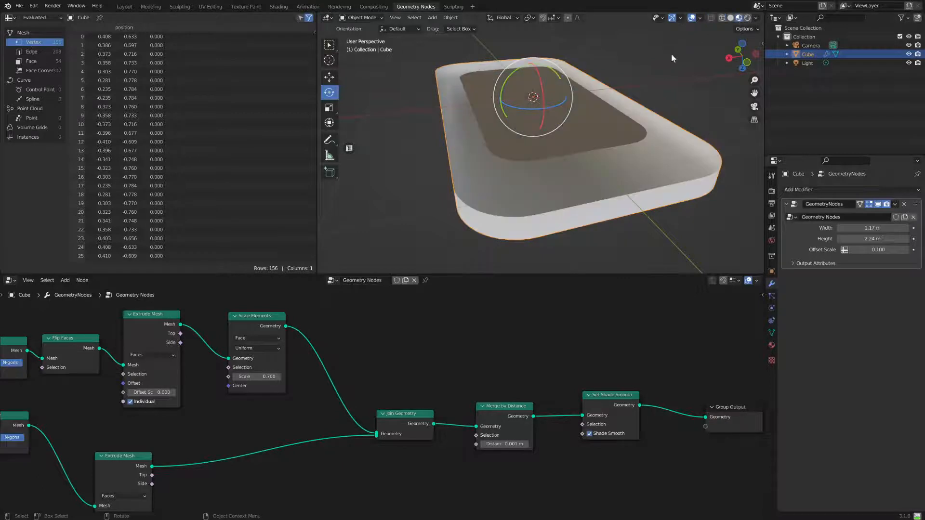
{"action": "mouse_move", "coordinate": [672, 53]}
{"action": "middle_mouse_down"}
{"action": "mouse_move", "coordinate": [611, 172]}
{"action": "mouse_move", "coordinate": [597, 121]}
{"action": "mouse_move", "coordinate": [541, 151]}
{"action": "mouse_move", "coordinate": [533, 136]}
{"action": "mouse_move", "coordinate": [603, 147]}
{"action": "mouse_move", "coordinate": [530, 224]}
{"action": "mouse_move", "coordinate": [510, 172]}
{"action": "mouse_move", "coordinate": [401, 288]}
{"action": "middle_mouse_up"}
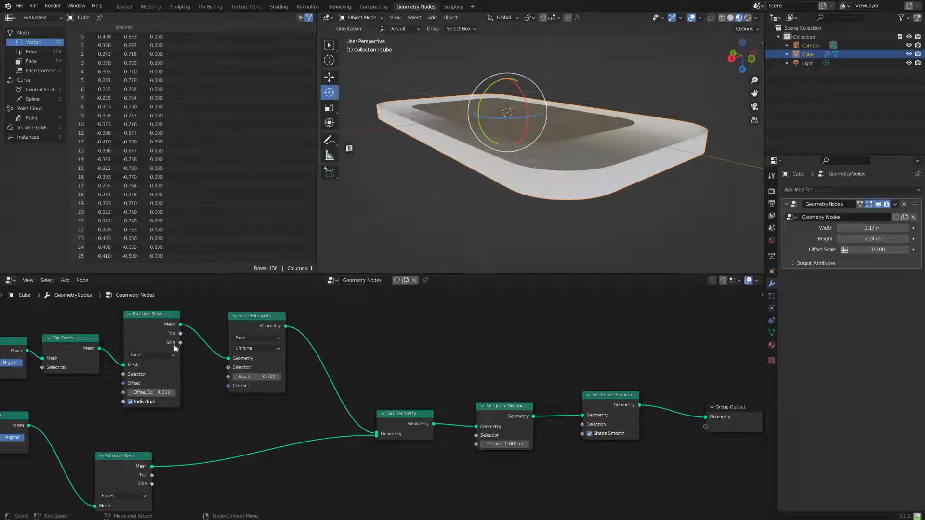
Connect the upper Extrude Mesh's Top output to Scale Elements' Selection input and place the two nodes closer together
{"action": "left_click_drag", "start_coordinate": [181, 334], "coordinate": [189, 340]}
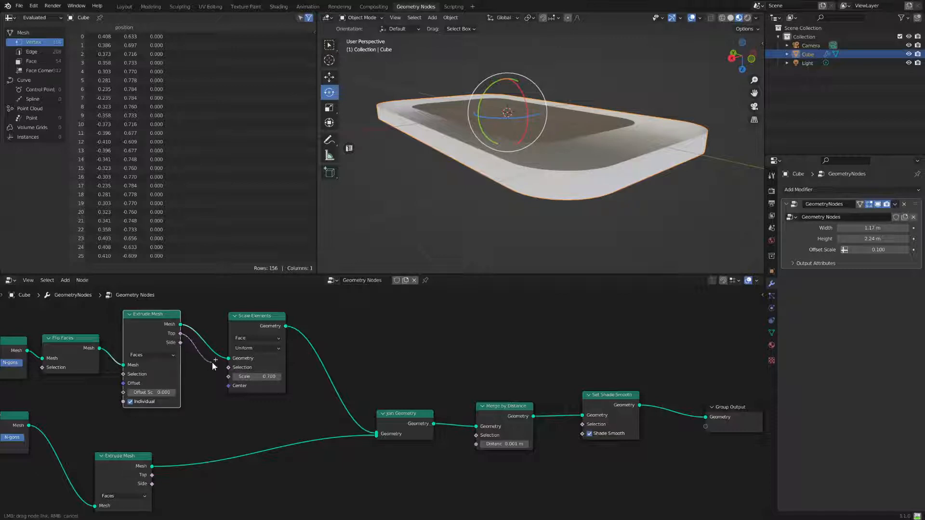
{"action": "left_click_drag", "start_coordinate": [225, 369], "coordinate": [227, 368]}
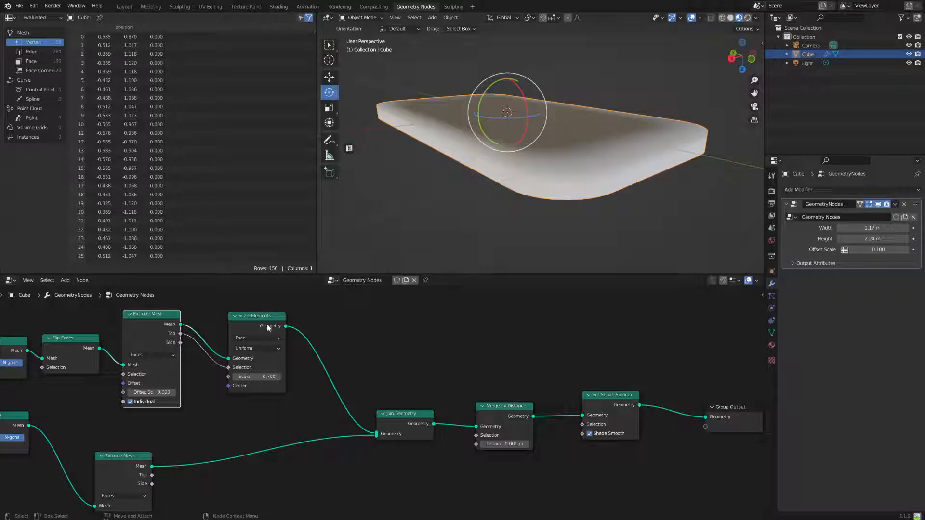
{"action": "left_click_drag", "start_coordinate": [268, 328], "coordinate": [257, 326]}
Set the Scale Elements node's Scale to 0.95 and check the body's edge in wireframe and material preview display
{"action": "left_click", "coordinate": [253, 376]}
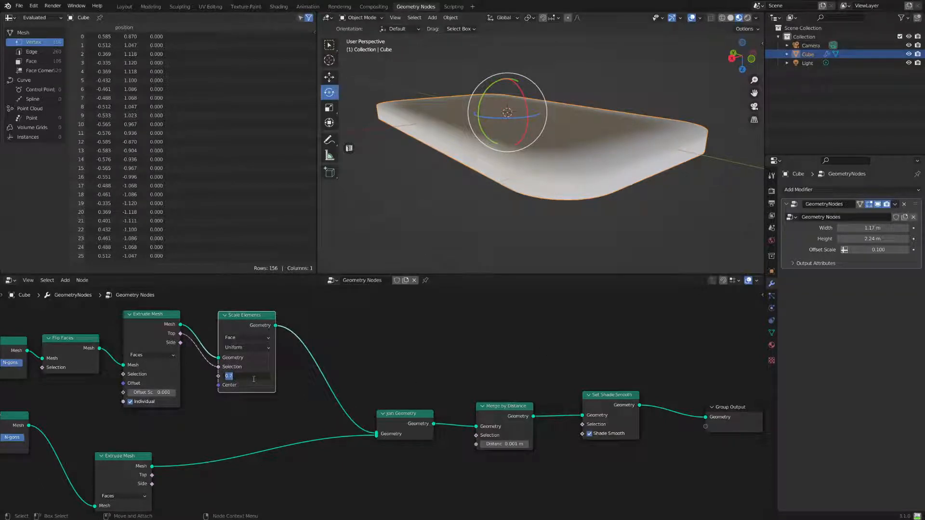
{"action": "type", "text": ".95"}
{"action": "key", "text": "Return"}
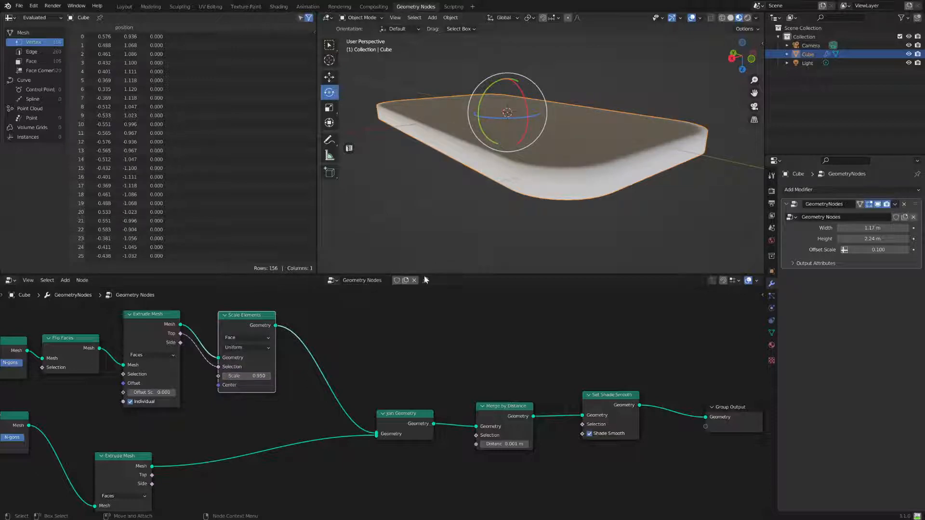
{"action": "middle_click_drag", "start_coordinate": [609, 180], "coordinate": [640, 198]}
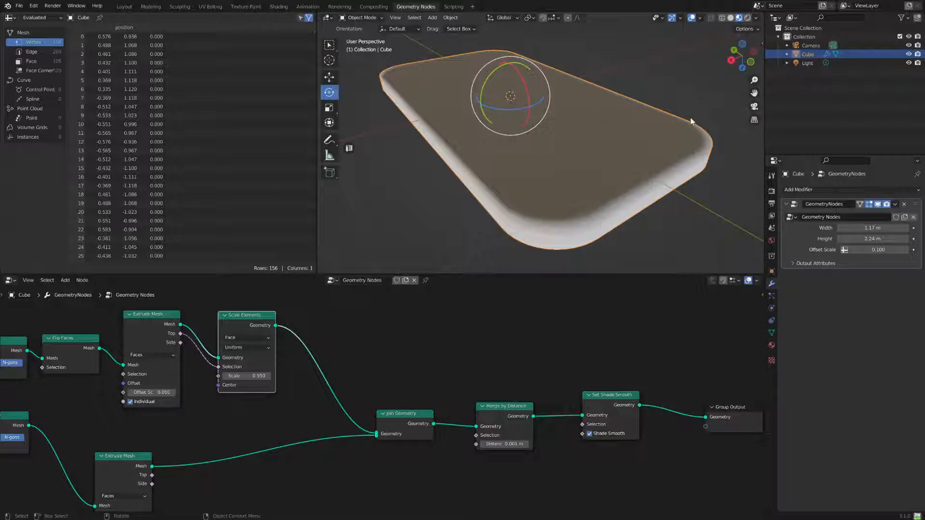
{"action": "left_click", "coordinate": [722, 17]}
{"action": "mouse_move", "coordinate": [645, 177]}
{"action": "middle_mouse_down"}
{"action": "mouse_move", "coordinate": [612, 183]}
{"action": "mouse_move", "coordinate": [669, 228]}
{"action": "middle_mouse_up"}
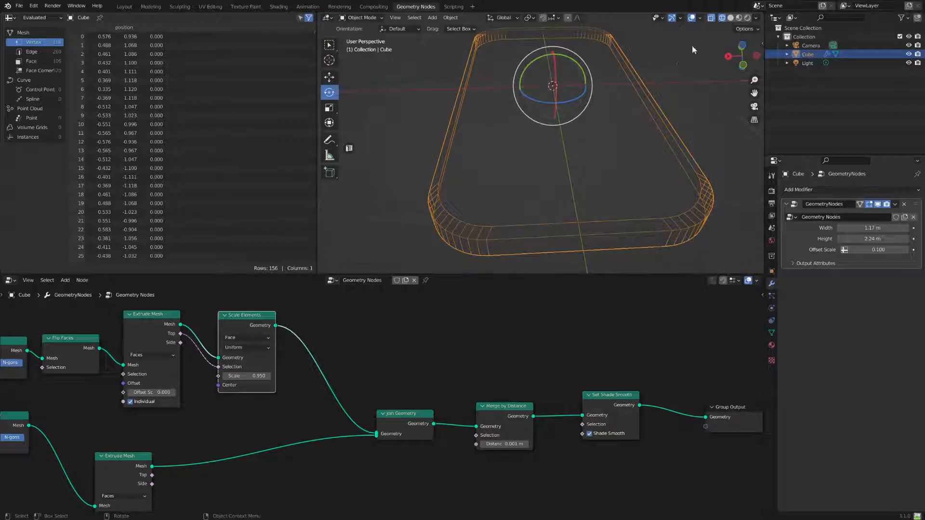
{"action": "left_click", "coordinate": [739, 18]}
{"action": "mouse_move", "coordinate": [524, 182]}
{"action": "middle_mouse_down"}
{"action": "mouse_move", "coordinate": [564, 195]}
{"action": "mouse_move", "coordinate": [585, 168]}
{"action": "mouse_move", "coordinate": [562, 207]}
{"action": "middle_mouse_up"}
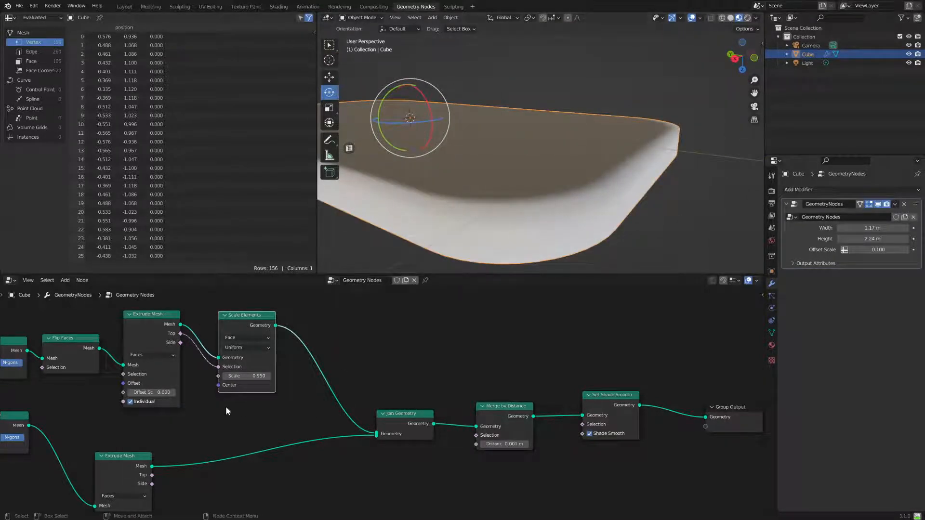
Set the upper Extrude Mesh's Offset Scale to 0.01 and the Scale Elements node's Scale to 0.99
{"action": "left_click", "coordinate": [154, 392]}
{"action": "type", "text": "0.01"}
{"action": "key", "text": "Return"}
{"action": "left_click", "coordinate": [255, 376]}
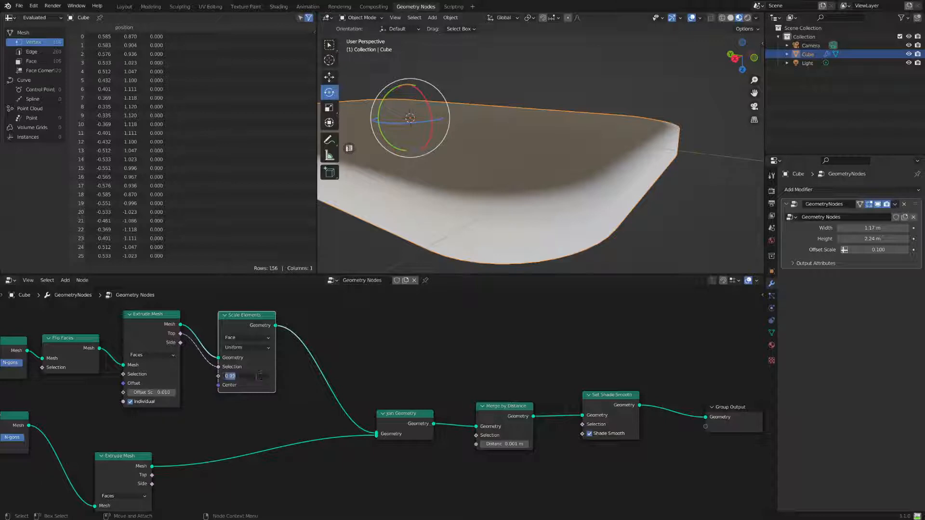
{"action": "type", "text": "0.9"}
{"action": "key", "text": "Return"}
{"action": "middle_click_drag", "start_coordinate": [635, 167], "coordinate": [655, 178]}
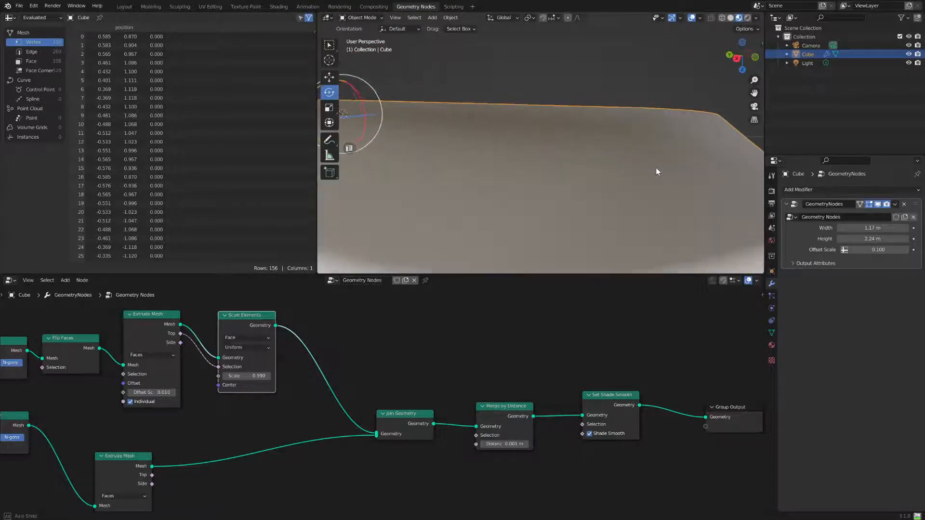
{"action": "scroll", "coordinate": [653, 166], "scroll_direction": "up", "scroll_amount": 2}
{"action": "scroll", "coordinate": [649, 166], "scroll_direction": "down", "scroll_amount": 2}
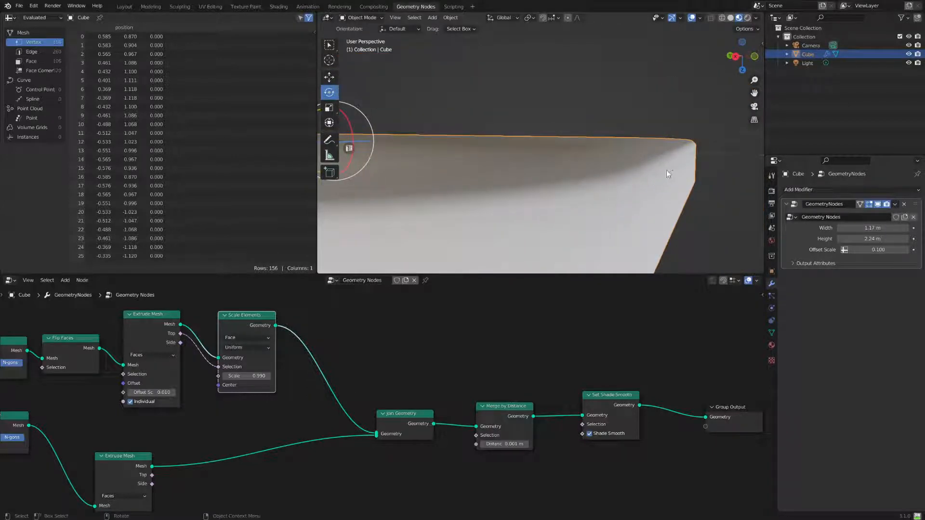
{"action": "middle_click_drag", "start_coordinate": [658, 132], "coordinate": [556, 189]}
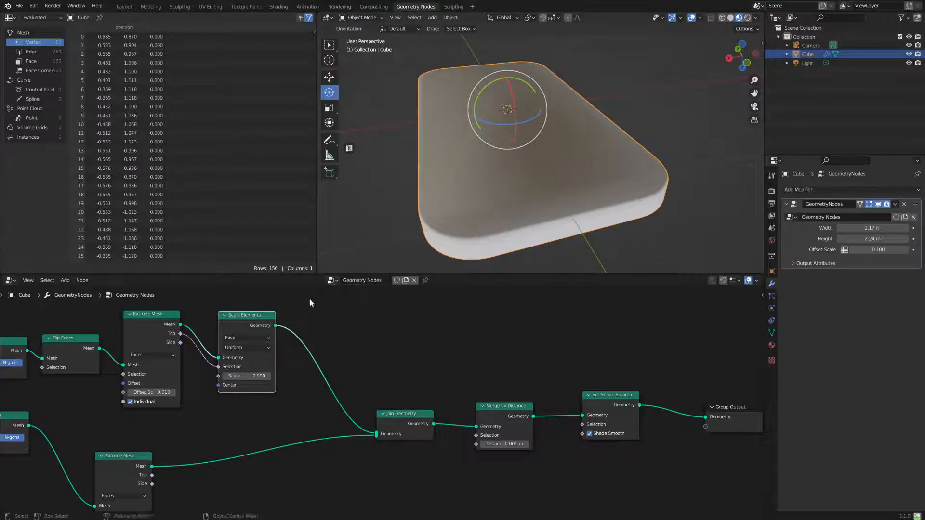
{"action": "middle_click_drag", "start_coordinate": [461, 190], "coordinate": [461, 218]}
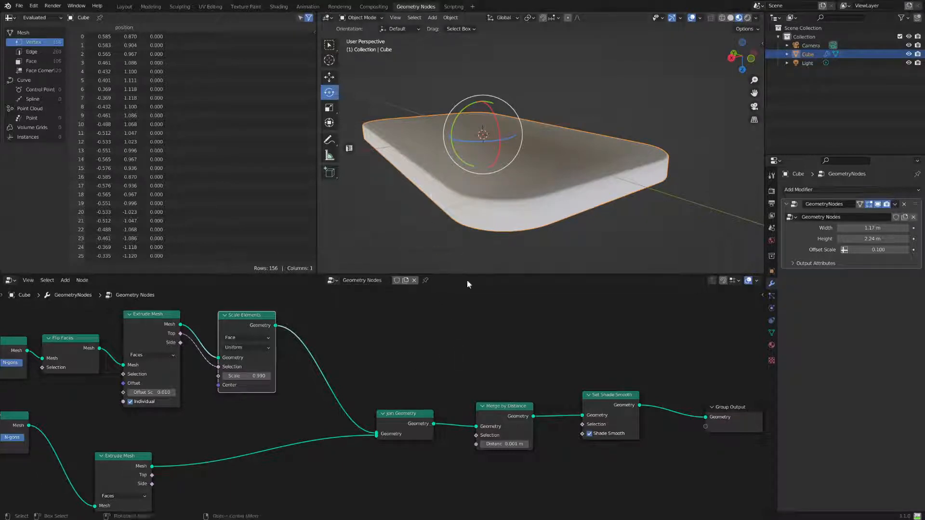
Rename the cube's existing material as "back material"
{"action": "left_click", "coordinate": [773, 345]}
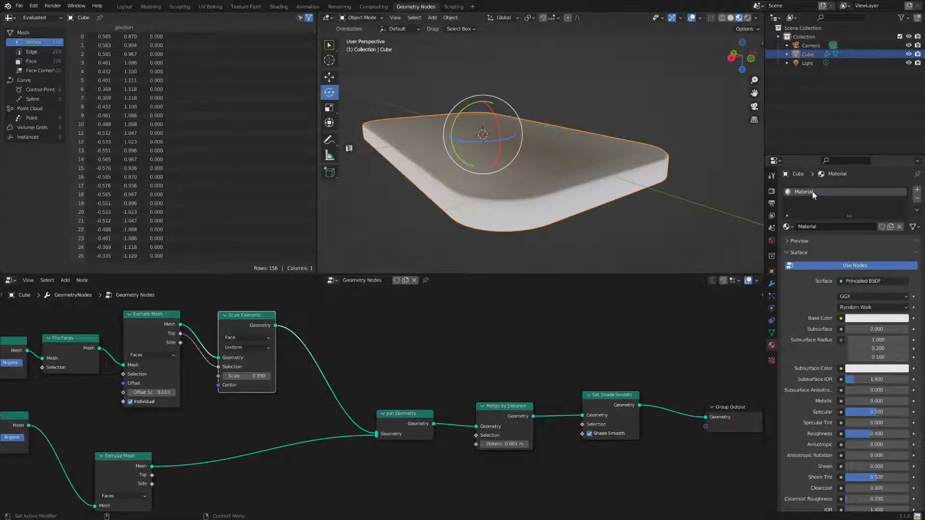
{"action": "type", "text": "bu"}
{"action": "key", "text": "BackSpace"}
{"action": "type", "text": "ack material"}
{"action": "key", "text": "Return"}
Give the back material a Metallic value of 1, a Roughness of about 0.592 and a light blue base color
{"action": "left_click", "coordinate": [867, 402]}
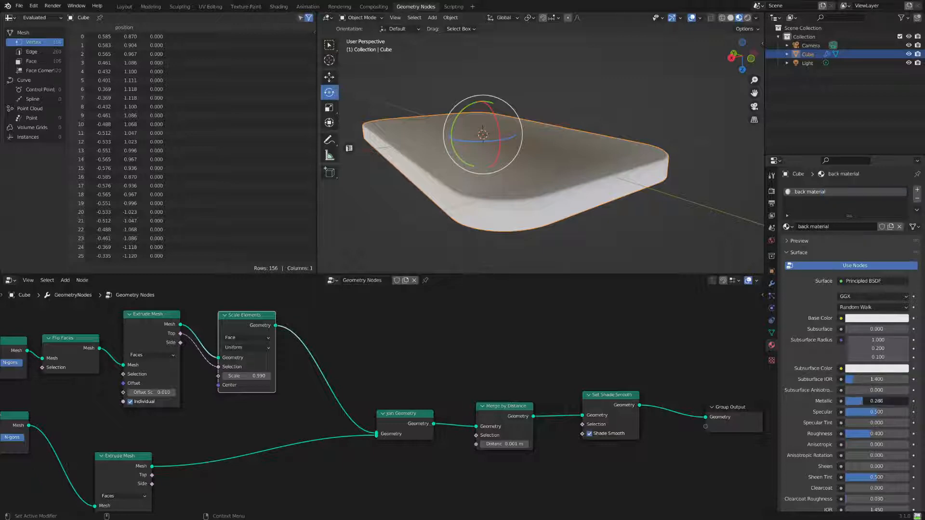
{"action": "type", "text": "1"}
{"action": "key", "text": "Return"}
{"action": "left_click_drag", "start_coordinate": [866, 433], "coordinate": [882, 433]}
{"action": "left_click", "coordinate": [890, 318]}
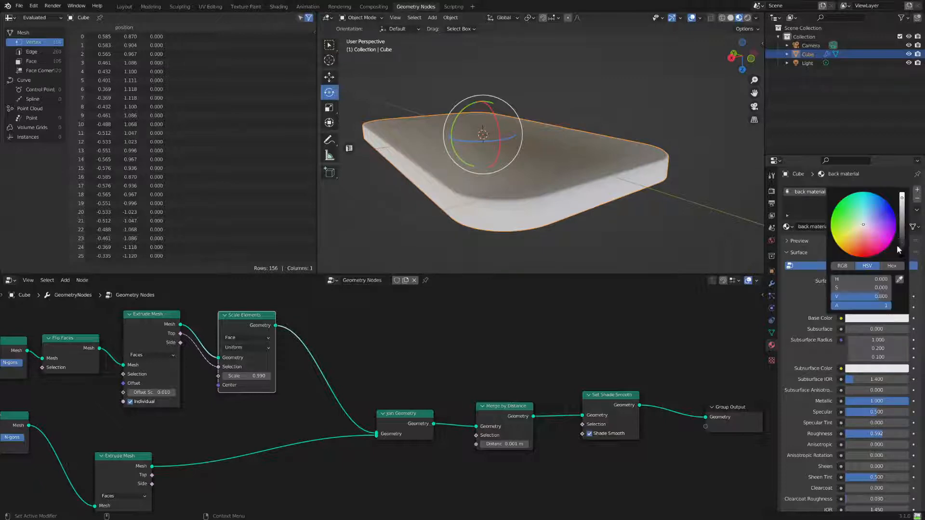
{"action": "left_click", "coordinate": [882, 223]}
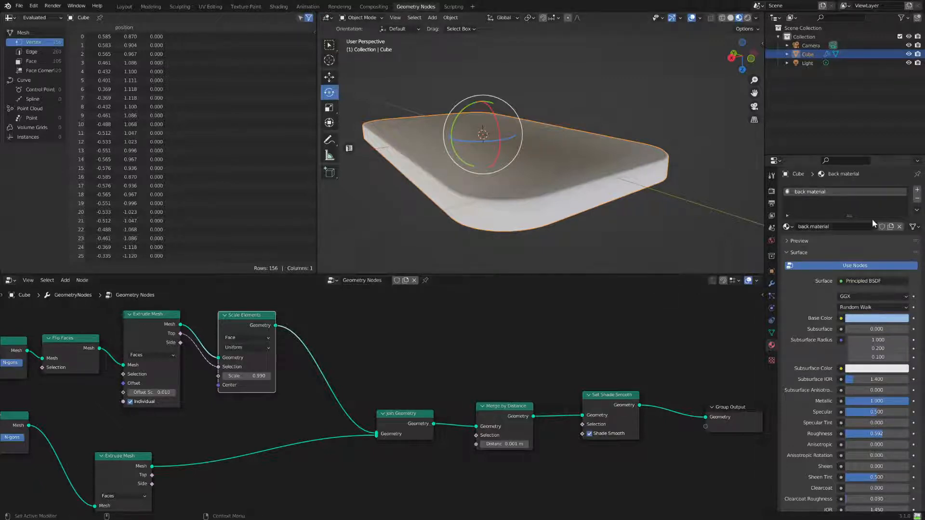
Add a second material slot with a new material named "side material"
{"action": "left_click", "coordinate": [918, 190]}
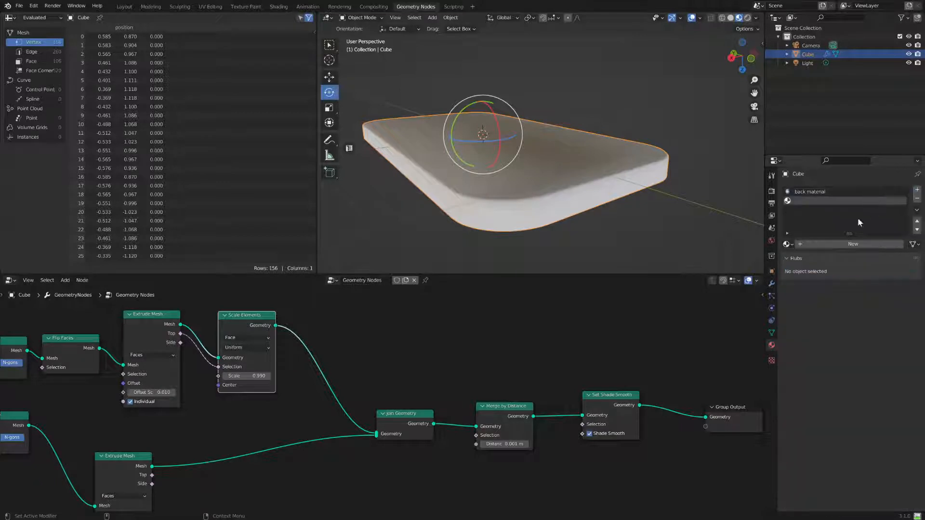
{"action": "left_click", "coordinate": [840, 245]}
{"action": "double_click", "coordinate": [808, 200]}
{"action": "type", "text": "sid"}
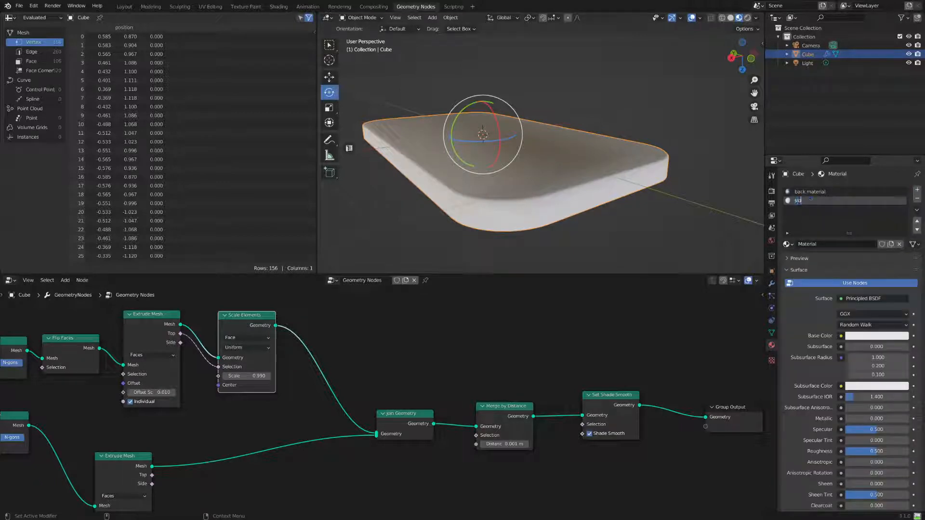
{"action": "type", "text": "e material"}
{"action": "key", "text": "Return"}
Give the side material a Metallic value of 1, a Roughness of about 0.132 and a light blue base color
{"action": "left_click_drag", "start_coordinate": [854, 421], "coordinate": [909, 418]}
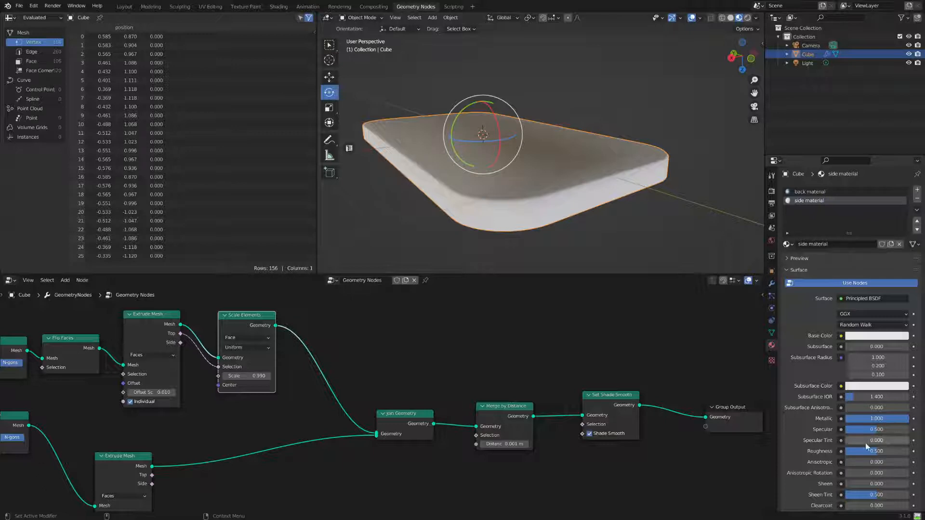
{"action": "left_click_drag", "start_coordinate": [877, 456], "coordinate": [847, 455]}
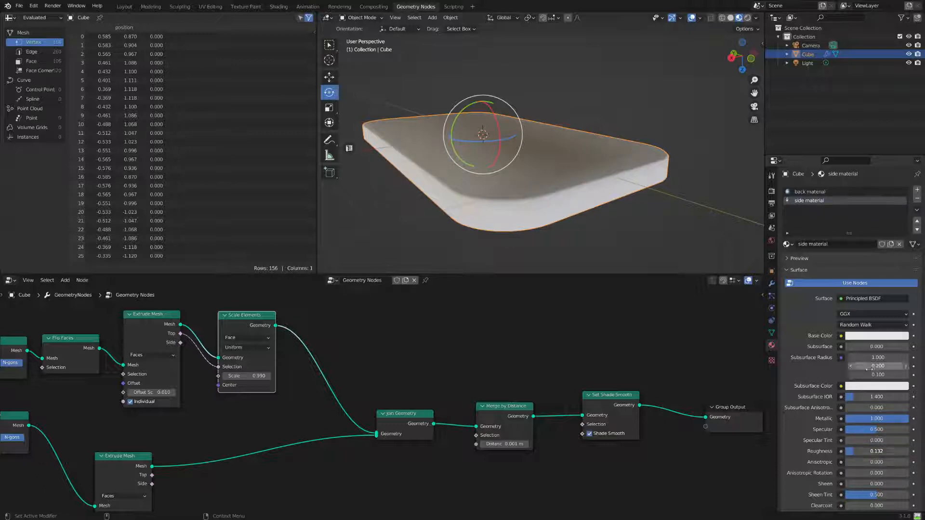
{"action": "left_click", "coordinate": [885, 340]}
{"action": "left_click", "coordinate": [870, 229]}
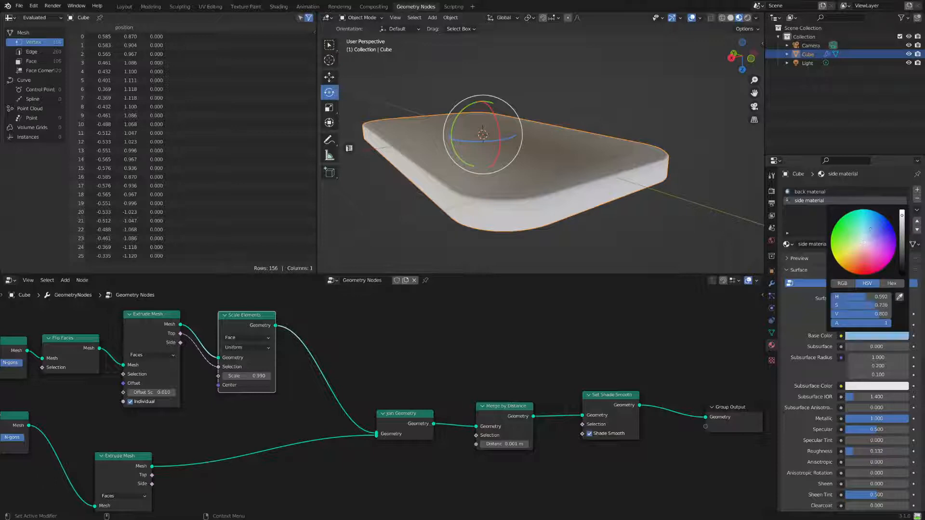
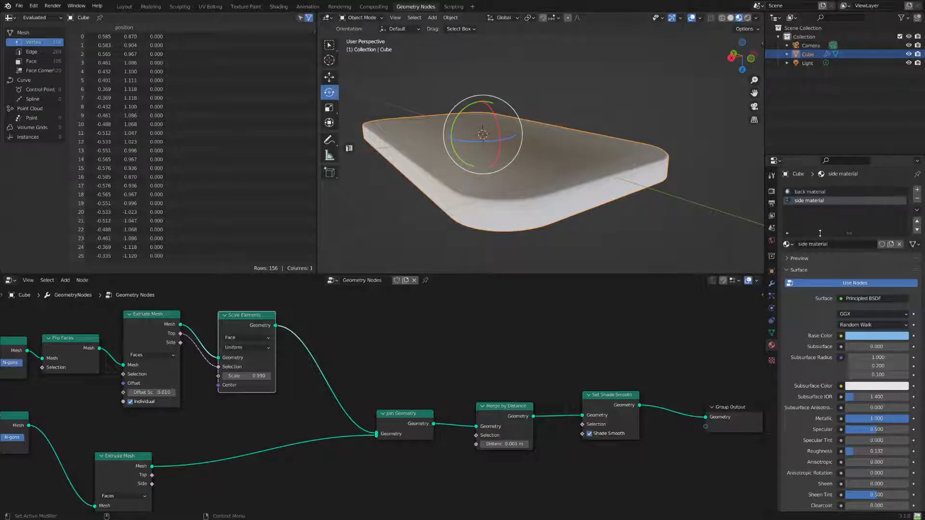
Add a third material slot with a new material named "bezel material"
{"action": "left_click", "coordinate": [919, 191]}
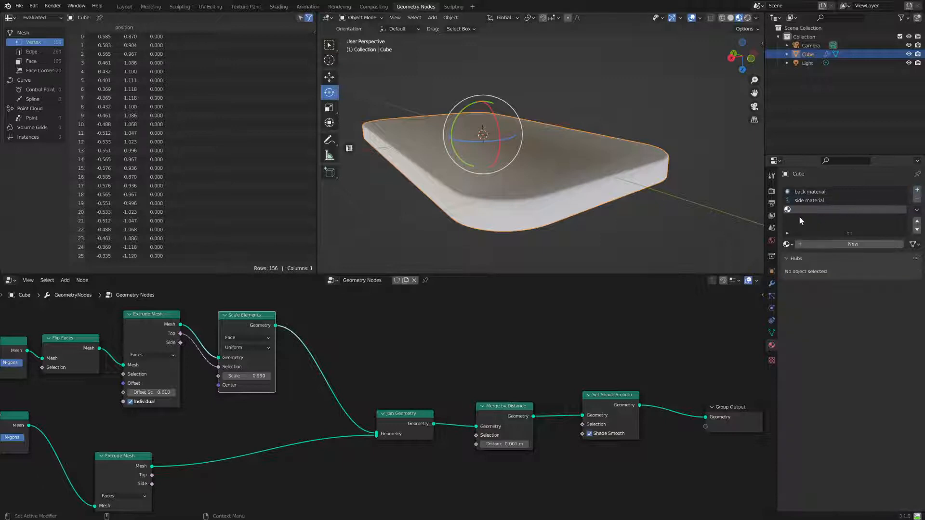
{"action": "left_click", "coordinate": [860, 241]}
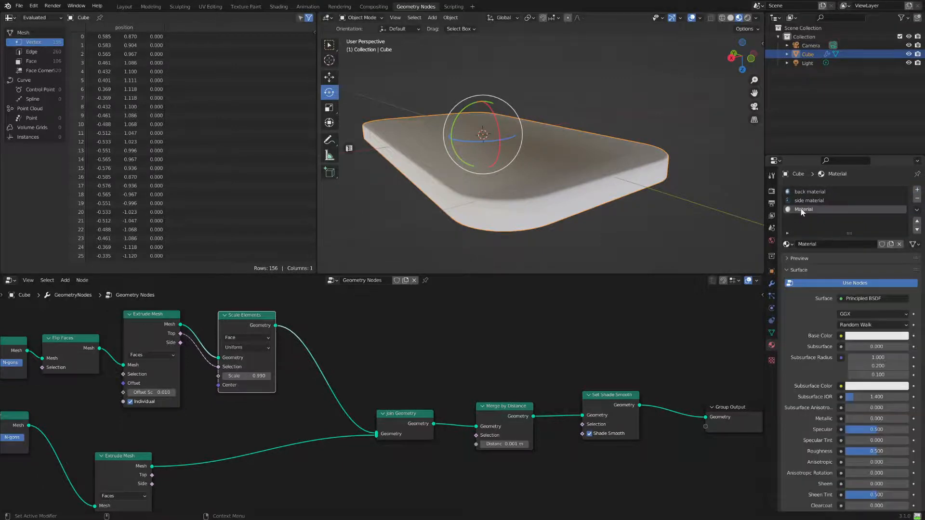
{"action": "double_click", "coordinate": [802, 210]}
{"action": "type", "text": "bezel mate"}
{"action": "key", "text": "Return"}
Set the bezel material's base color to black and lower its Roughness
{"action": "left_click", "coordinate": [887, 337]}
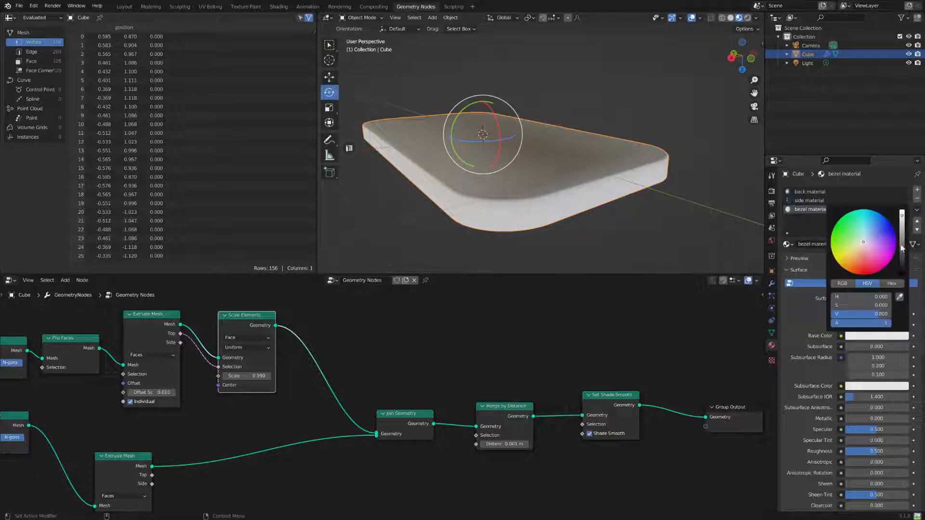
{"action": "left_click_drag", "start_coordinate": [902, 249], "coordinate": [886, 313]}
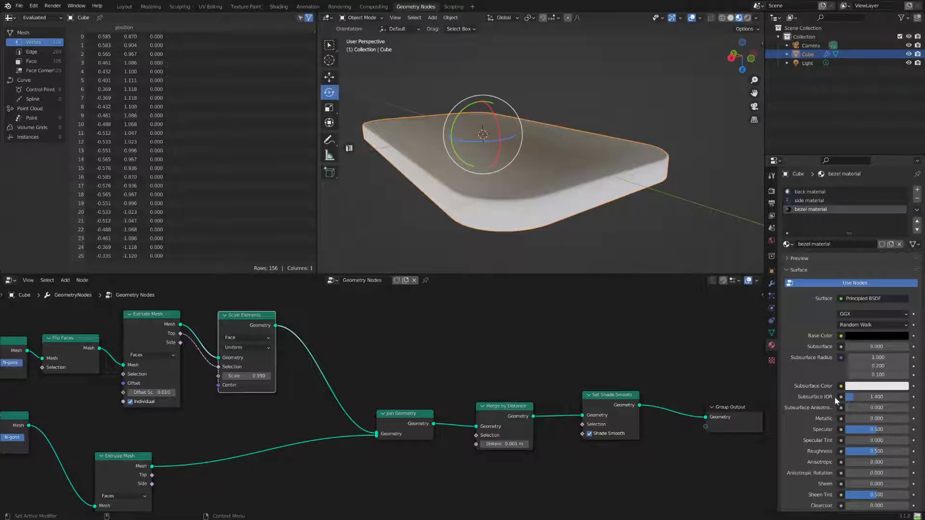
{"action": "left_click_drag", "start_coordinate": [878, 451], "coordinate": [846, 452]}
Add a fourth material slot with a new material named "screen material"
{"action": "left_click", "coordinate": [918, 191]}
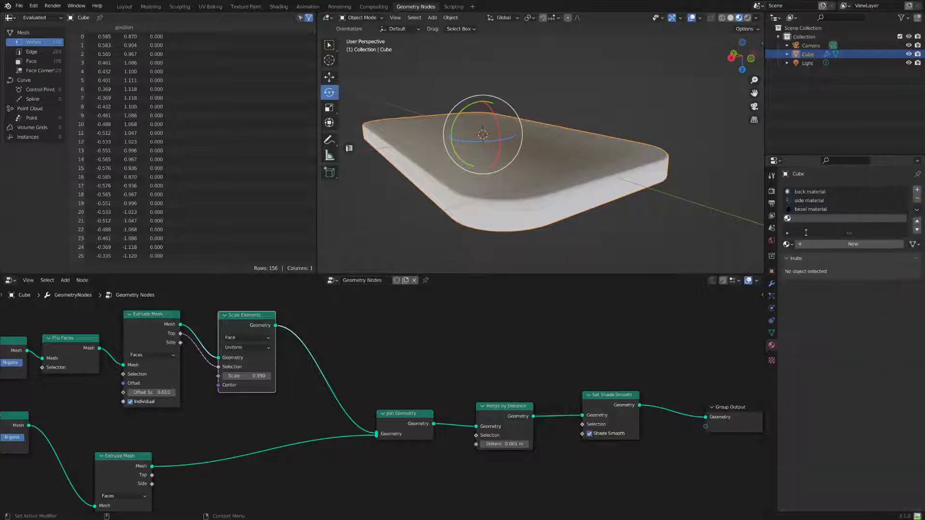
{"action": "left_click", "coordinate": [848, 244]}
{"action": "double_click", "coordinate": [805, 218]}
{"action": "type", "text": "s"}
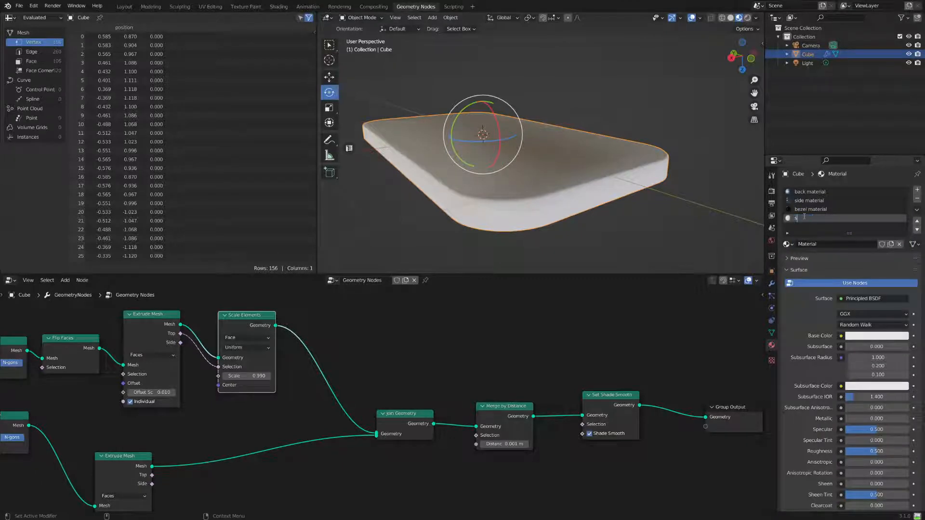
{"action": "type", "text": "creen material"}
{"action": "key", "text": "Return"}
Set the screen material's base color to a saturated blue
{"action": "left_click", "coordinate": [877, 334]}
{"action": "left_click", "coordinate": [874, 221]}
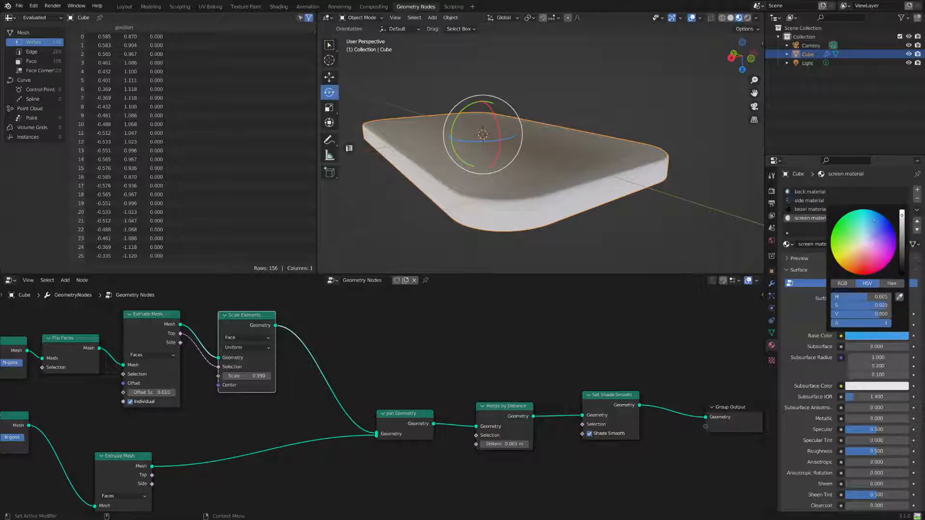
{"action": "scroll", "coordinate": [822, 383], "scroll_direction": "down", "scroll_amount": 5}
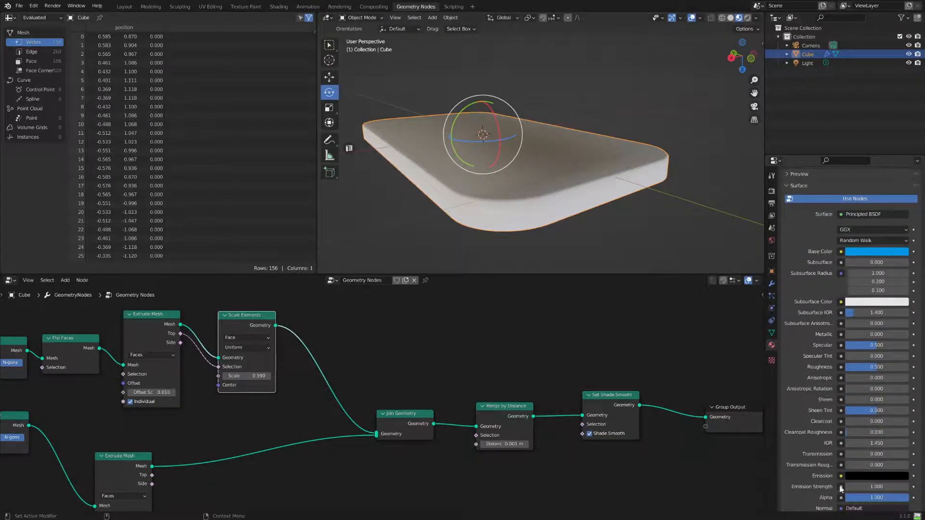
Set the screen material's emission color to a bright cyan blue at full value
{"action": "scroll", "coordinate": [854, 427], "scroll_direction": "down", "scroll_amount": 3}
{"action": "left_click", "coordinate": [876, 420]}
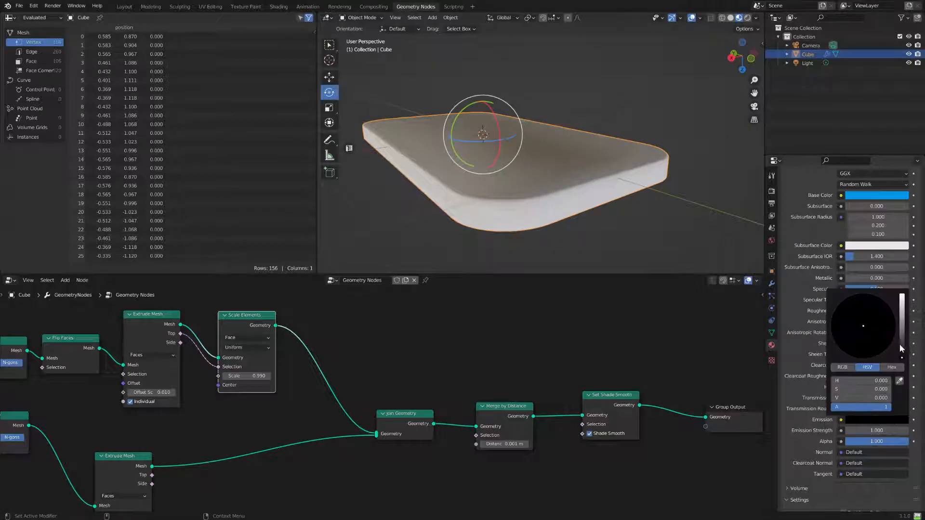
{"action": "left_click_drag", "start_coordinate": [902, 344], "coordinate": [902, 294]}
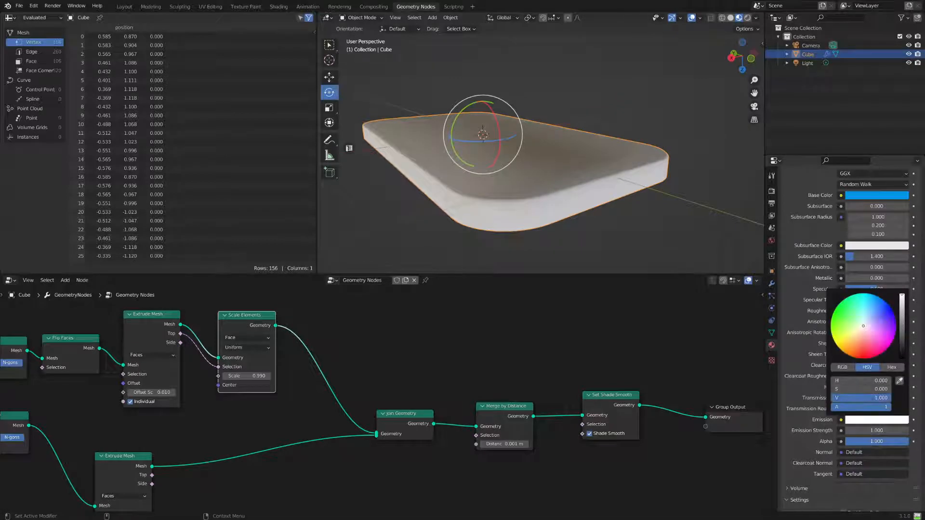
{"action": "left_click", "coordinate": [871, 296]}
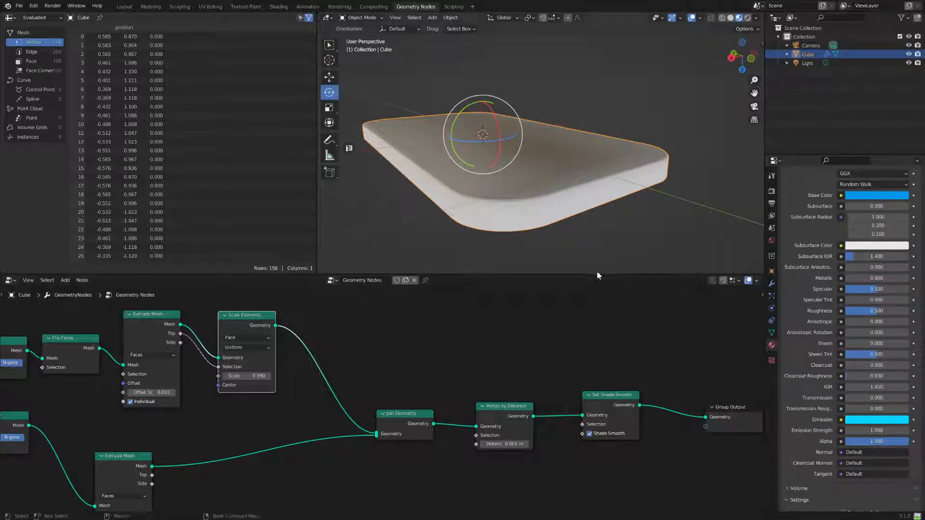
Enlarge the 3D viewport's height and shift the Group Input node farther from the Quadrilateral node
{"action": "left_click_drag", "start_coordinate": [596, 273], "coordinate": [741, 303]}
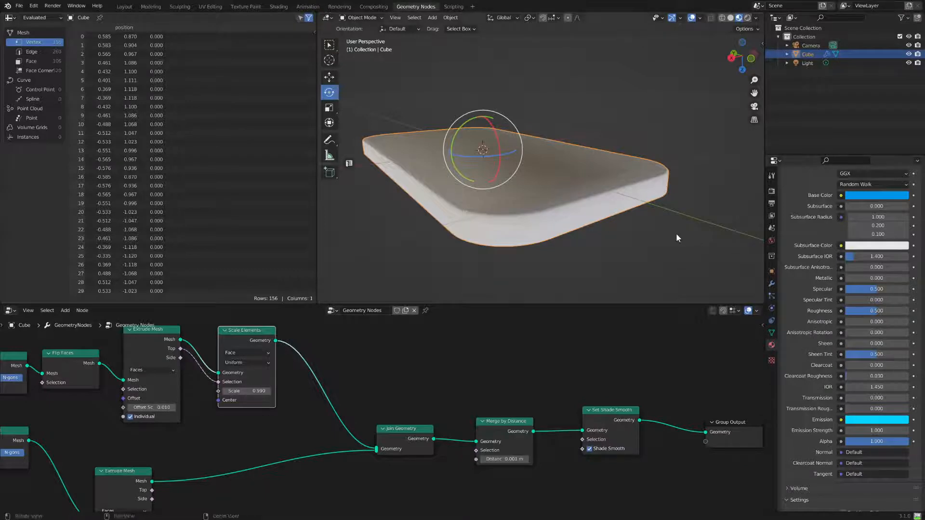
{"action": "middle_click_drag", "start_coordinate": [675, 233], "coordinate": [774, 290]}
{"action": "scroll", "coordinate": [824, 319], "scroll_direction": "up", "scroll_amount": 8}
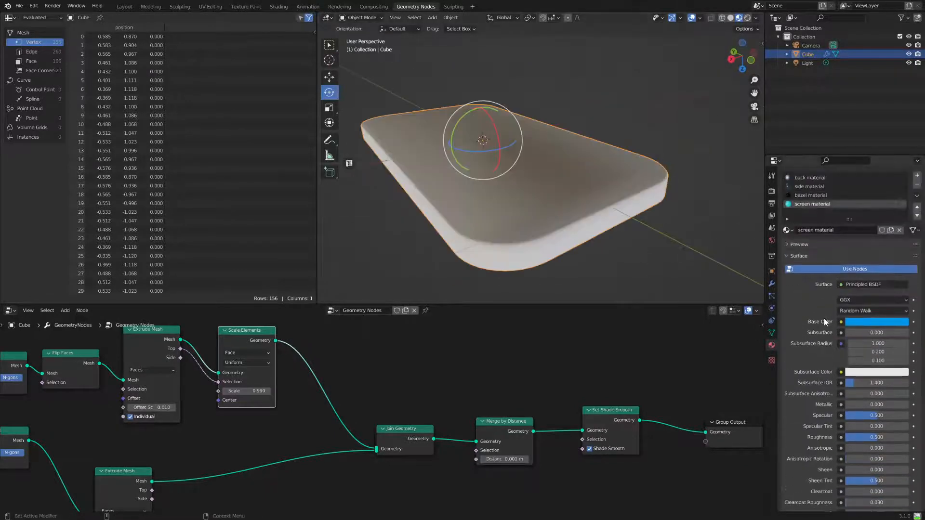
{"action": "scroll", "coordinate": [509, 219], "scroll_direction": "up", "scroll_amount": 5}
{"action": "scroll", "coordinate": [268, 407], "scroll_direction": "down", "scroll_amount": 5}
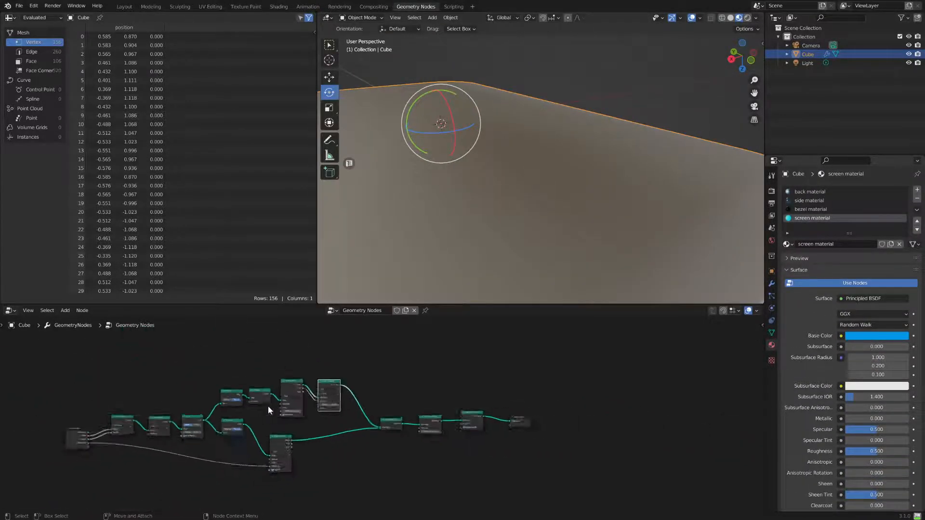
{"action": "scroll", "coordinate": [254, 414], "scroll_direction": "up", "scroll_amount": 4}
{"action": "middle_click_drag", "start_coordinate": [195, 424], "coordinate": [322, 411]}
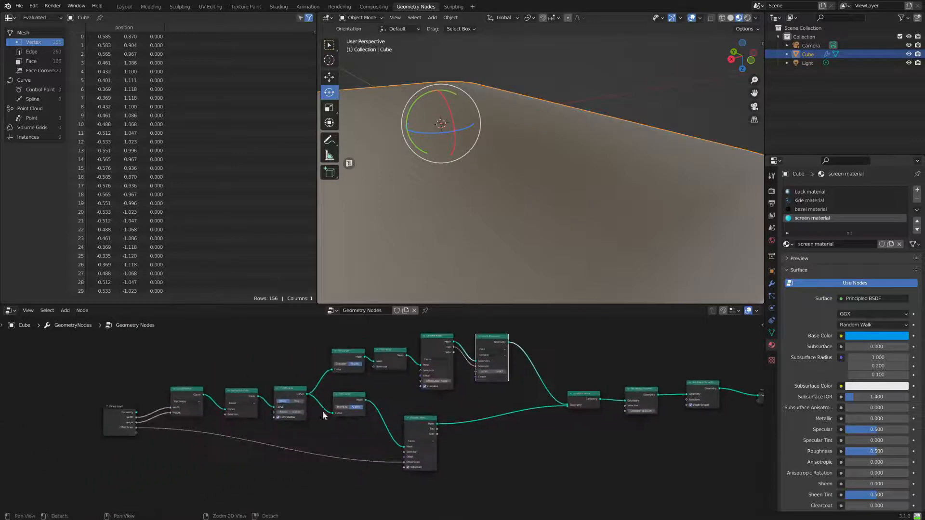
{"action": "left_click_drag", "start_coordinate": [134, 404], "coordinate": [118, 412]}
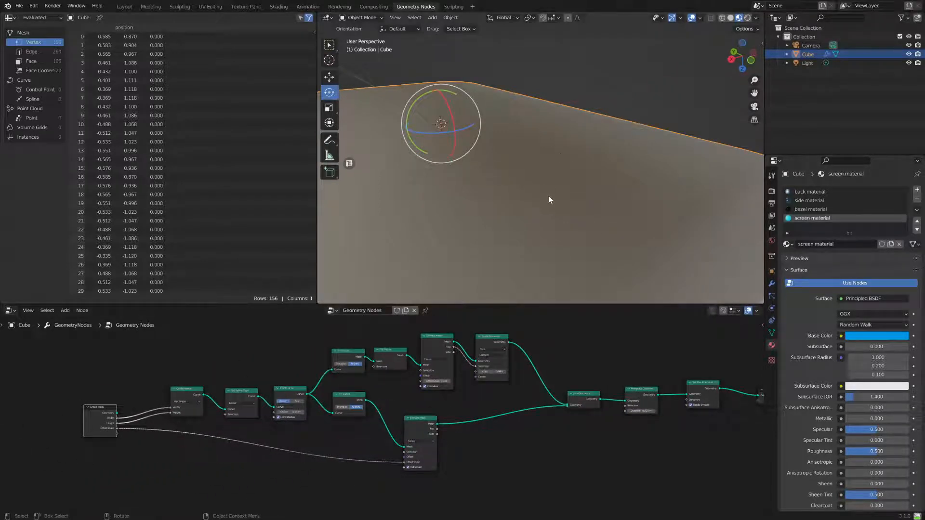
{"action": "scroll", "coordinate": [559, 194], "scroll_direction": "down", "scroll_amount": 5}
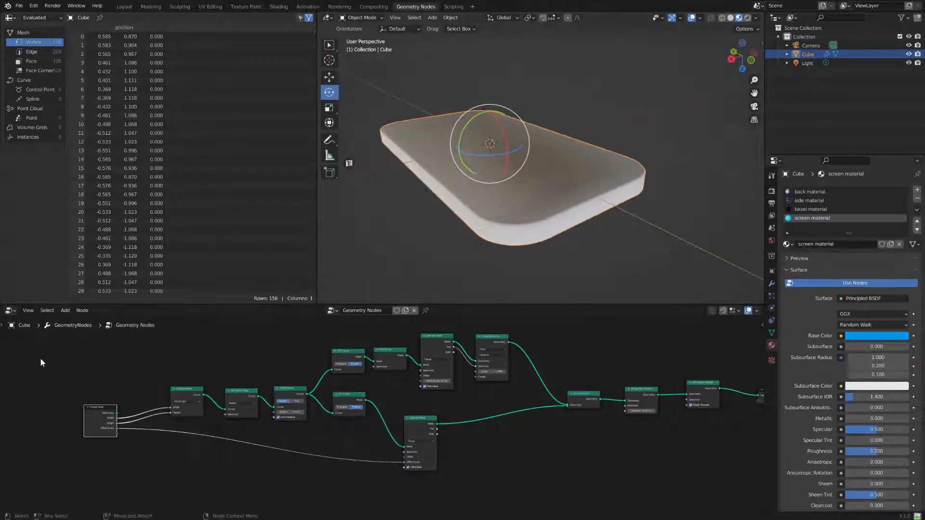
Add a Set Material node and insert it between the Scale Elements and Join Geometry nodes
{"action": "left_click", "coordinate": [65, 311]}
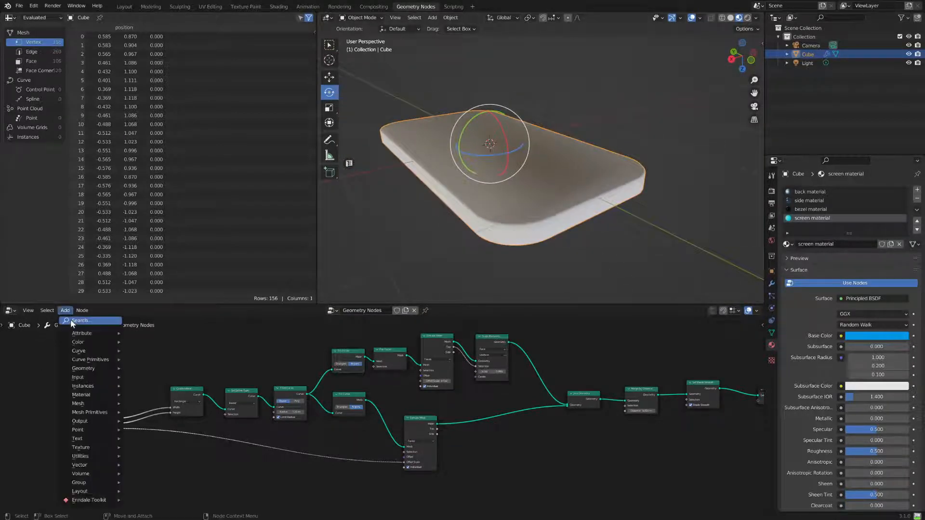
{"action": "left_click", "coordinate": [72, 321]}
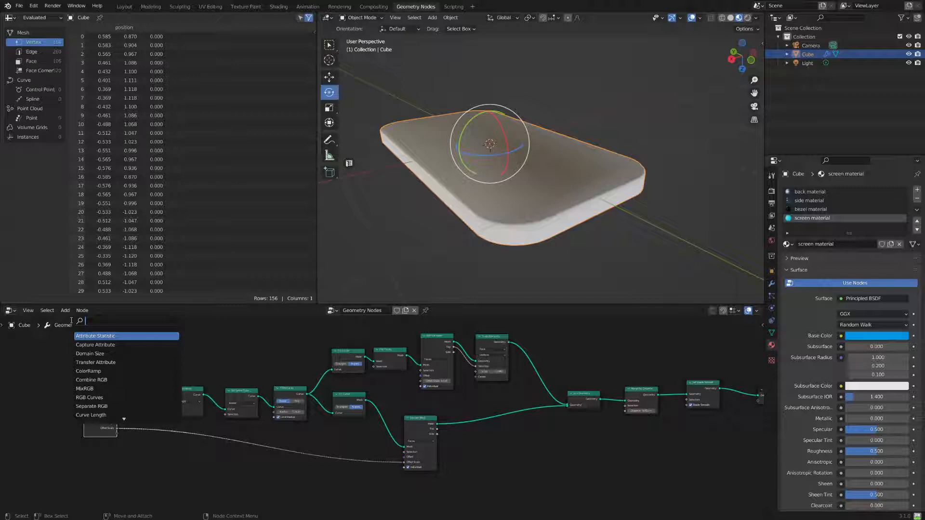
{"action": "type", "text": "set"}
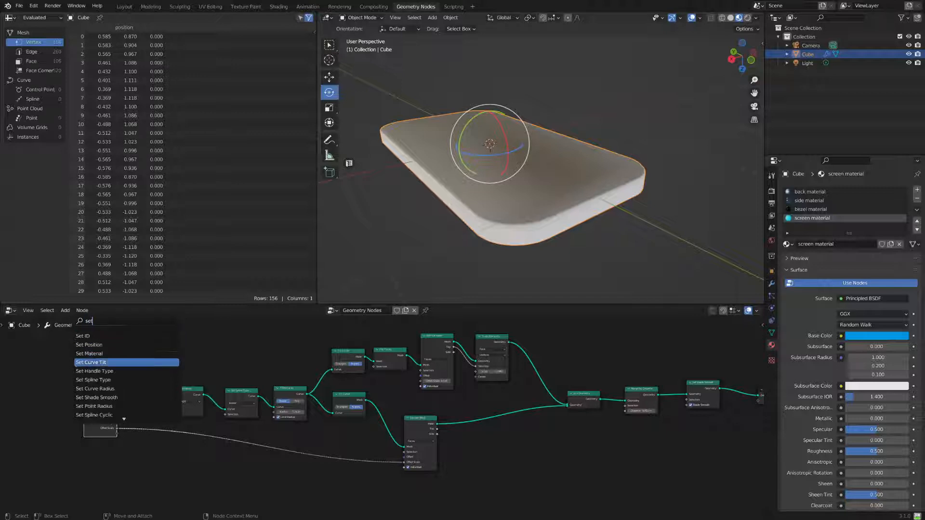
{"action": "left_click", "coordinate": [90, 353]}
{"action": "left_click", "coordinate": [335, 393]}
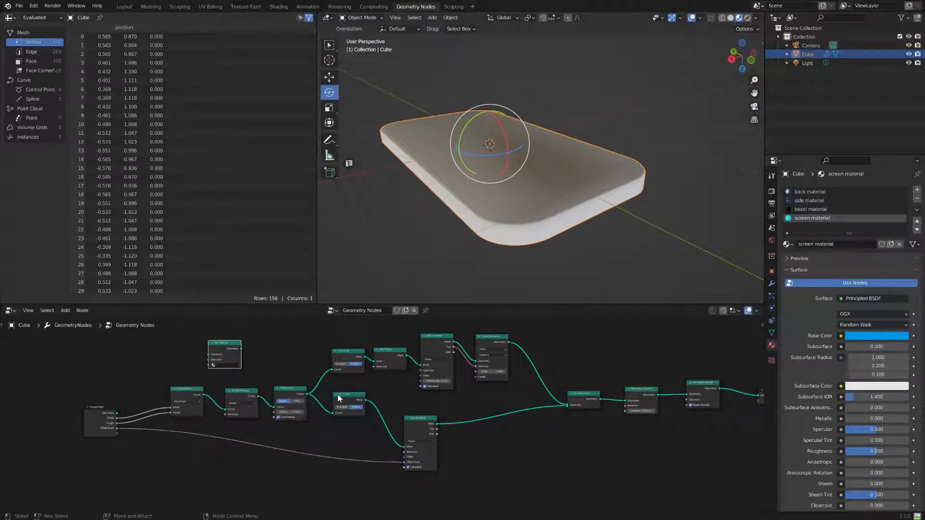
{"action": "scroll", "coordinate": [338, 395], "scroll_direction": "up", "scroll_amount": 3}
{"action": "middle_click_drag", "start_coordinate": [413, 416], "coordinate": [291, 431]}
{"action": "left_click_drag", "start_coordinate": [70, 371], "coordinate": [541, 367]}
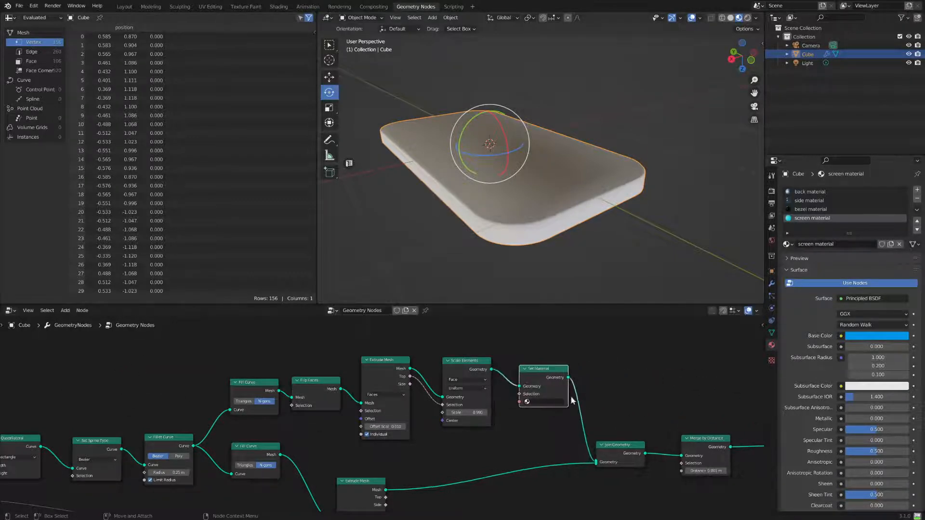
Assign "back material" in the Set Material node
{"action": "scroll", "coordinate": [573, 401], "scroll_direction": "up", "scroll_amount": 3}
{"action": "left_click", "coordinate": [424, 414]}
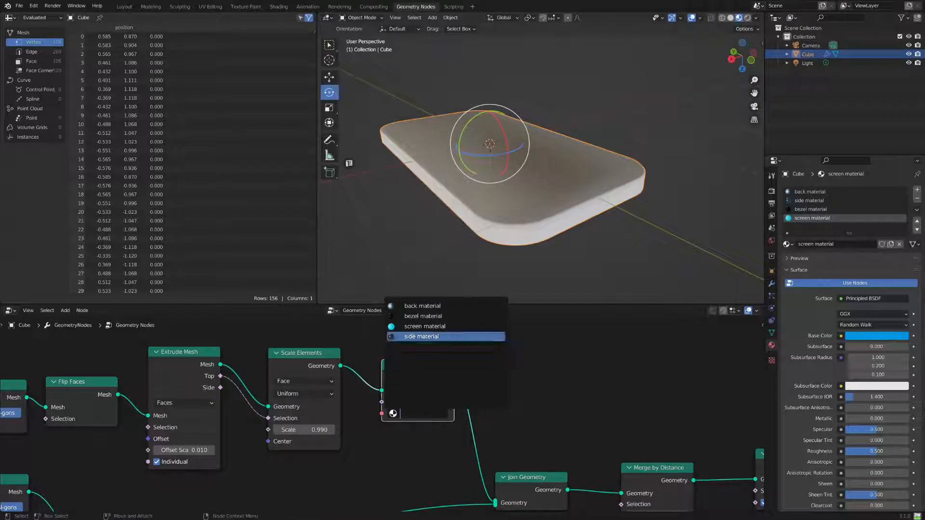
{"action": "key", "text": "Up"}
{"action": "key", "text": "Up"}
{"action": "key", "text": "Up"}
{"action": "key", "text": "Return"}
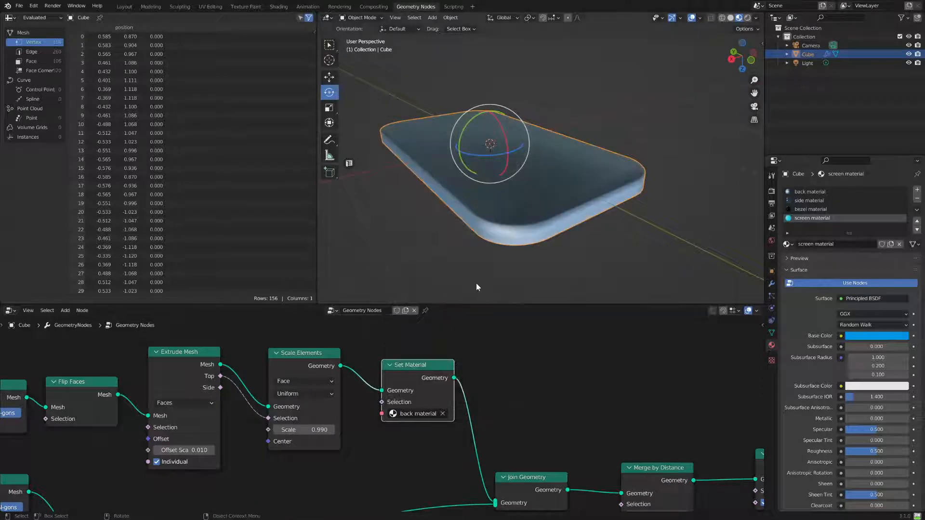
{"action": "middle_click_drag", "start_coordinate": [570, 206], "coordinate": [542, 241]}
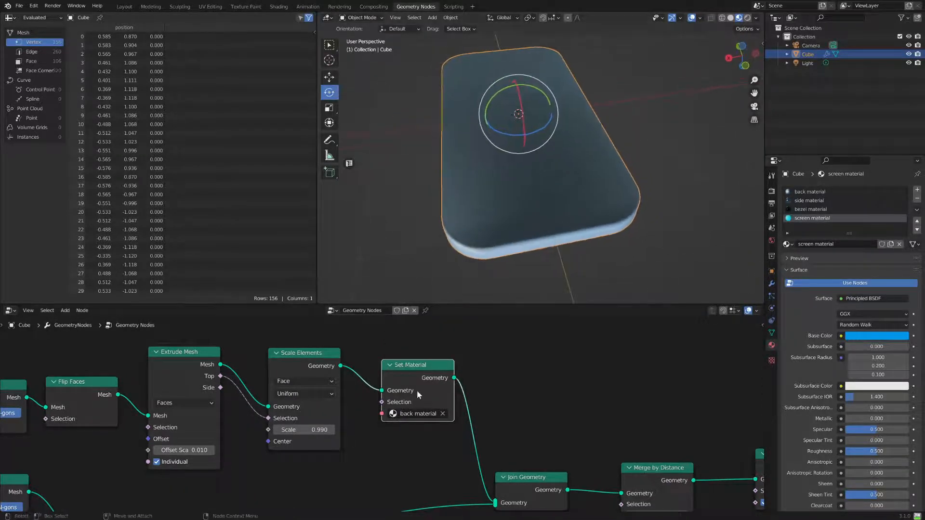
Move the Set Material node closer to Scale Elements and shift Join Geometry slightly away from it
{"action": "left_click_drag", "start_coordinate": [415, 370], "coordinate": [397, 371]}
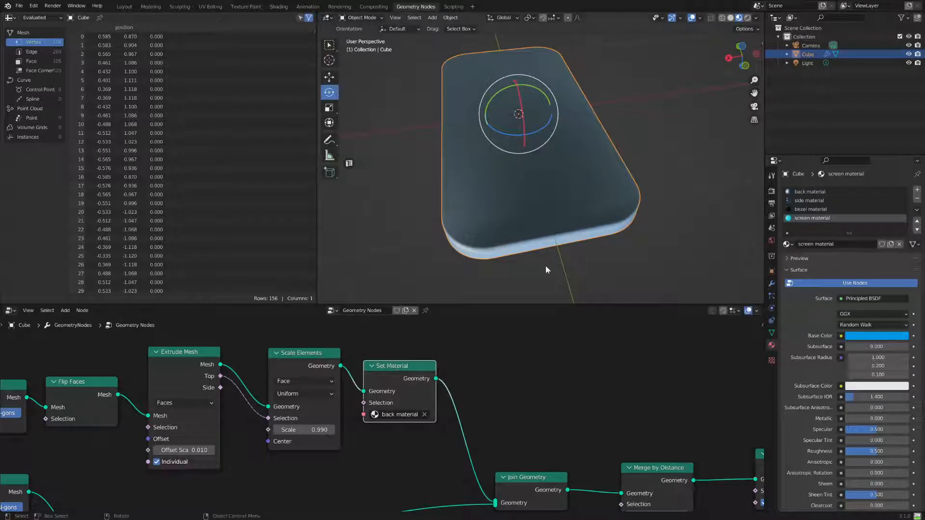
{"action": "middle_click_drag", "start_coordinate": [501, 277], "coordinate": [588, 169]}
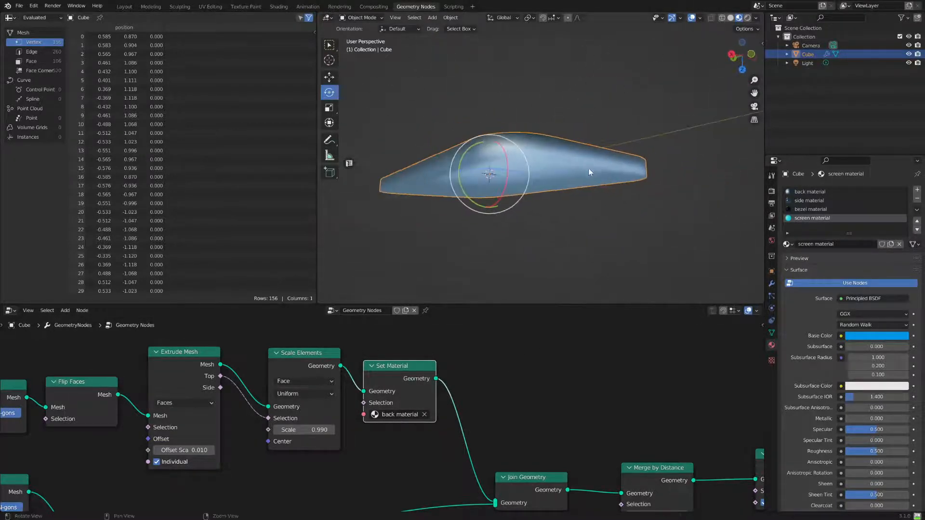
{"action": "scroll", "coordinate": [684, 417], "scroll_direction": "down", "scroll_amount": 2}
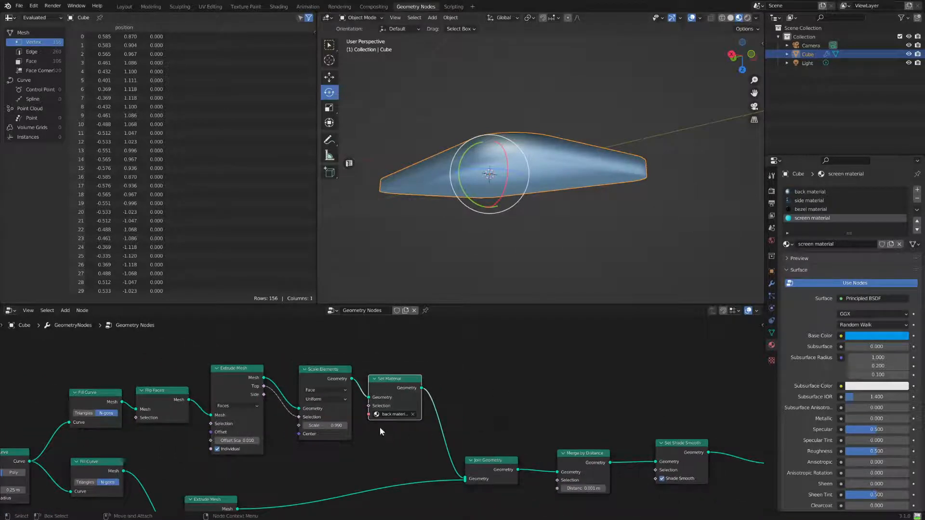
{"action": "scroll", "coordinate": [386, 426], "scroll_direction": "up", "scroll_amount": 2}
{"action": "left_click_drag", "start_coordinate": [525, 479], "coordinate": [537, 477]}
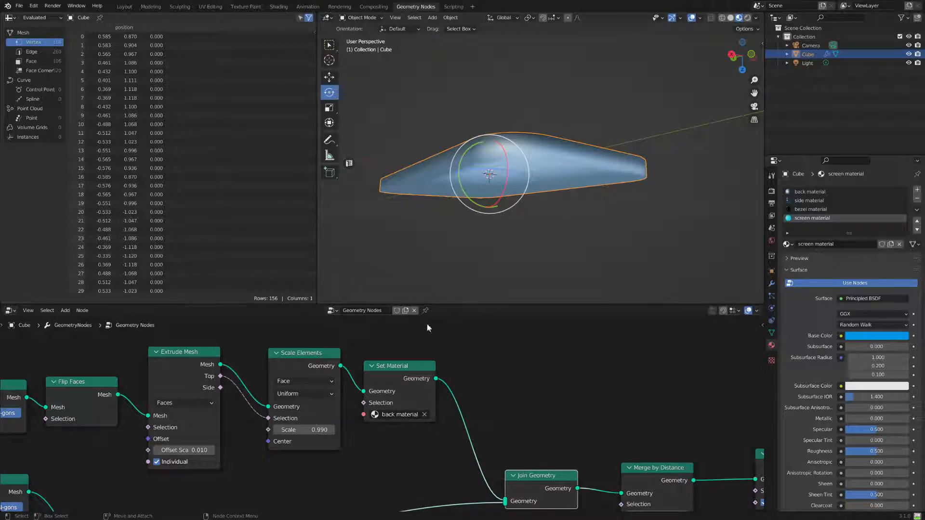
{"action": "middle_click_drag", "start_coordinate": [568, 224], "coordinate": [562, 248]}
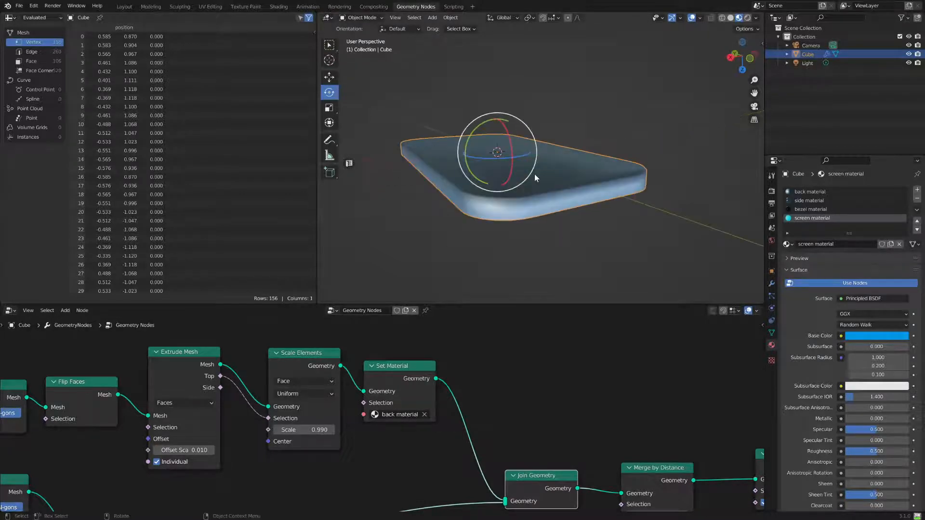
Limit the back material to the extruded top face by linking Extrude Mesh's Top output to Set Material's Selection
{"action": "scroll", "coordinate": [181, 390], "scroll_direction": "up", "scroll_amount": 2}
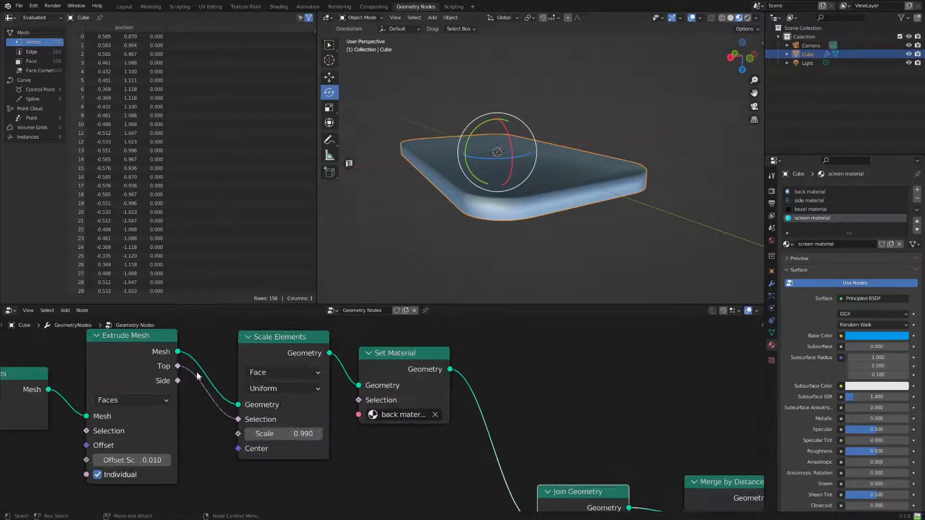
{"action": "left_click_drag", "start_coordinate": [178, 367], "coordinate": [359, 400]}
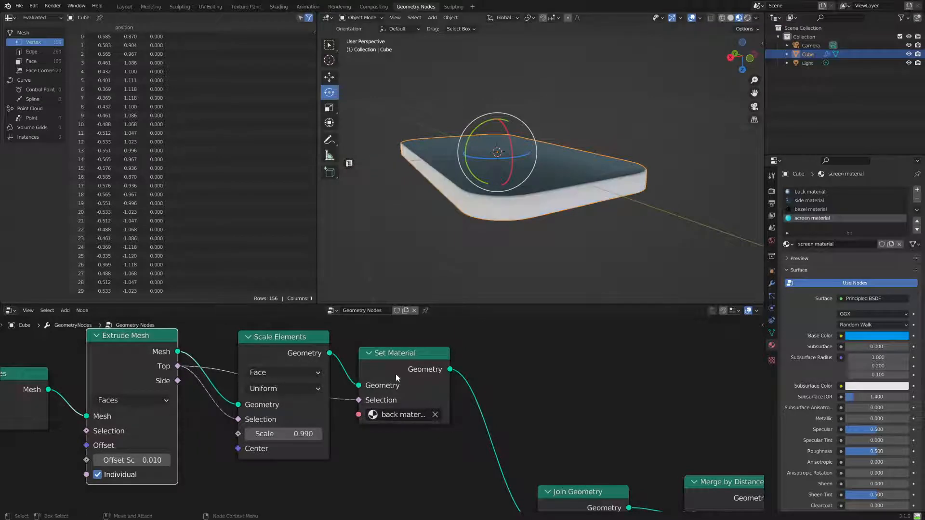
{"action": "middle_click_drag", "start_coordinate": [518, 293], "coordinate": [515, 329]}
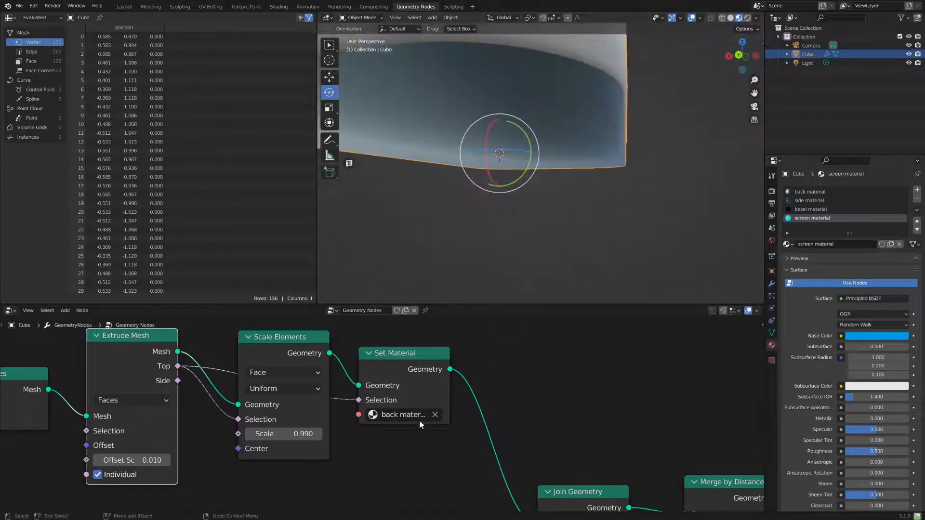
Delete the Extrude Mesh and Scale Elements nodes between Flip Faces and Set Material
{"action": "scroll", "coordinate": [322, 459], "scroll_direction": "down", "scroll_amount": 6}
{"action": "middle_click_drag", "start_coordinate": [329, 447], "coordinate": [390, 419]}
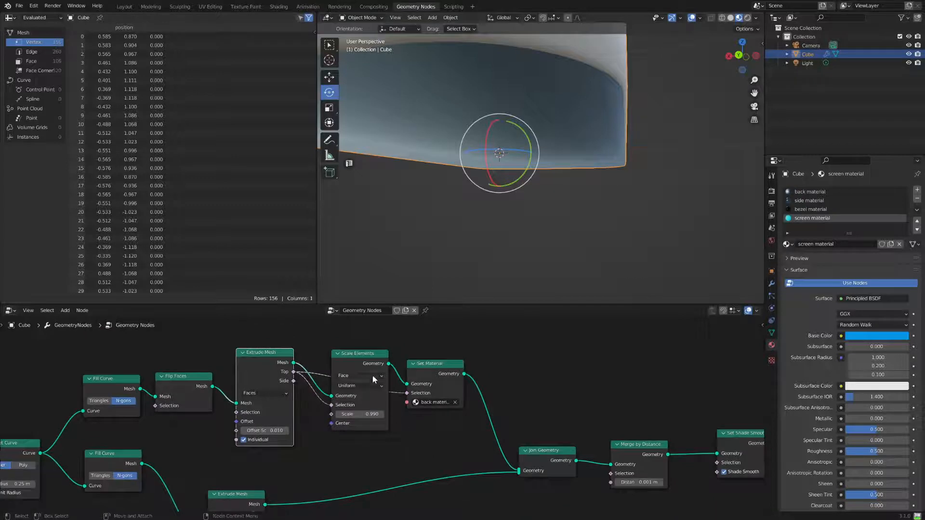
{"action": "right_click_drag", "start_coordinate": [394, 357], "coordinate": [394, 415], "text": "ctrl"}
{"action": "left_click_drag", "start_coordinate": [368, 353], "coordinate": [255, 373]}
{"action": "key", "text": "x"}
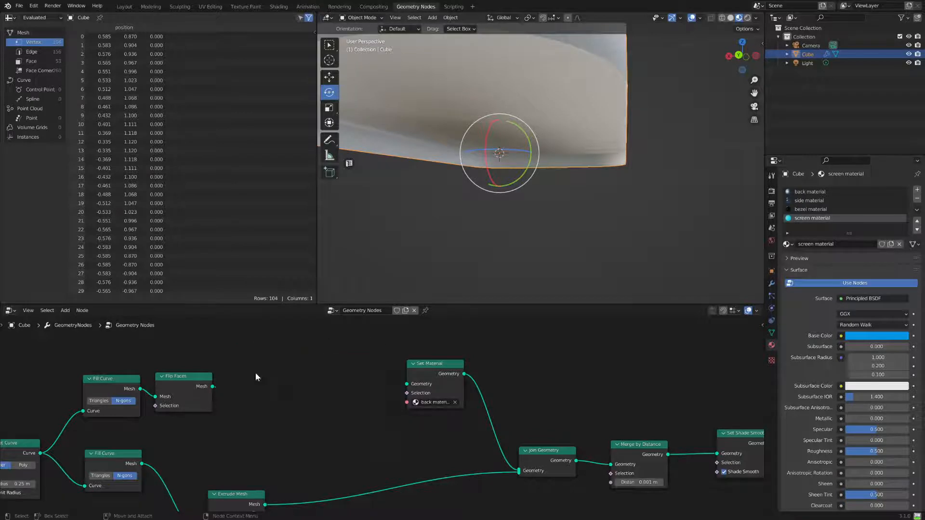
Connect the Flip Faces mesh output to Set Material's Geometry input and move Set Material closer to Flip Faces
{"action": "left_click_drag", "start_coordinate": [434, 364], "coordinate": [348, 375]}
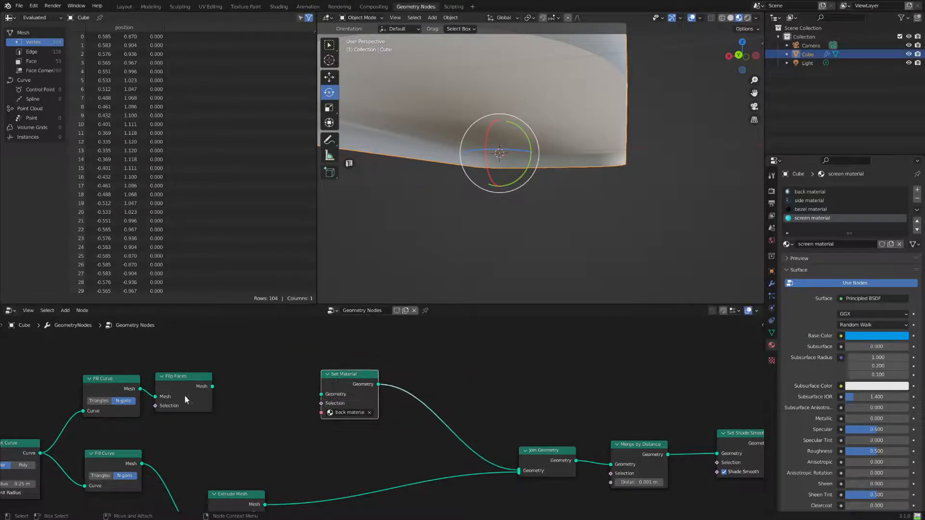
{"action": "left_click_drag", "start_coordinate": [212, 387], "coordinate": [321, 394]}
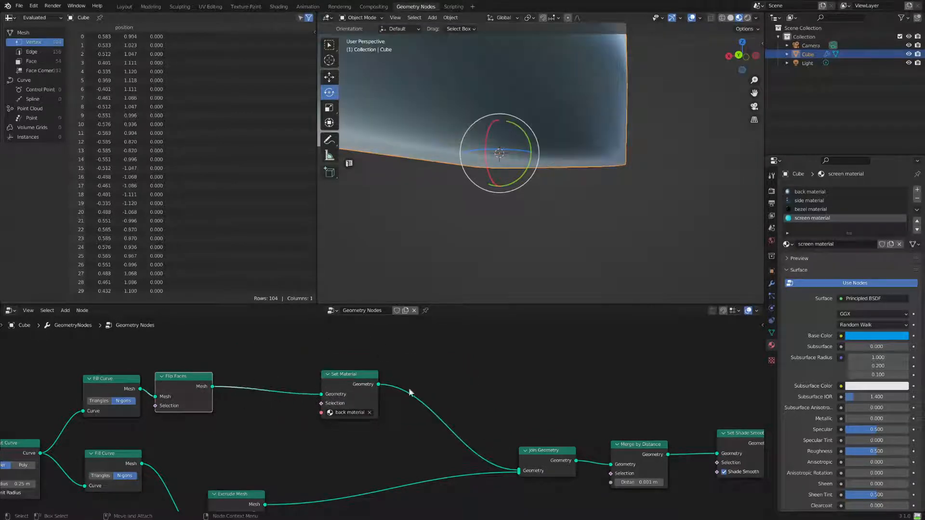
{"action": "left_click_drag", "start_coordinate": [367, 375], "coordinate": [341, 377]}
{"action": "middle_click_drag", "start_coordinate": [527, 213], "coordinate": [527, 272]}
Connect Merge by Distance directly to the Group Output and delete the Set Shade Smooth node
{"action": "scroll", "coordinate": [608, 375], "scroll_direction": "down", "scroll_amount": 2}
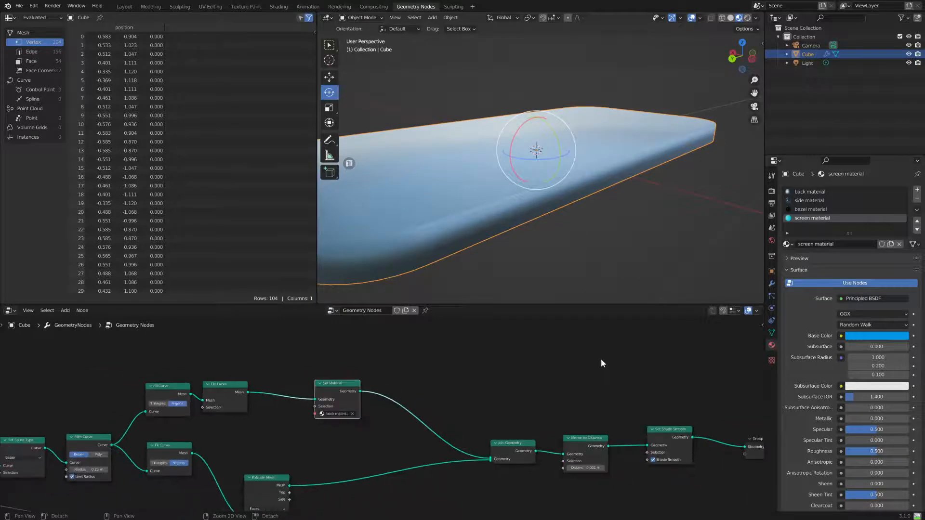
{"action": "middle_click_drag", "start_coordinate": [602, 362], "coordinate": [503, 334]}
{"action": "scroll", "coordinate": [517, 421], "scroll_direction": "down", "scroll_amount": 1}
{"action": "left_click_drag", "start_coordinate": [567, 404], "coordinate": [571, 408]}
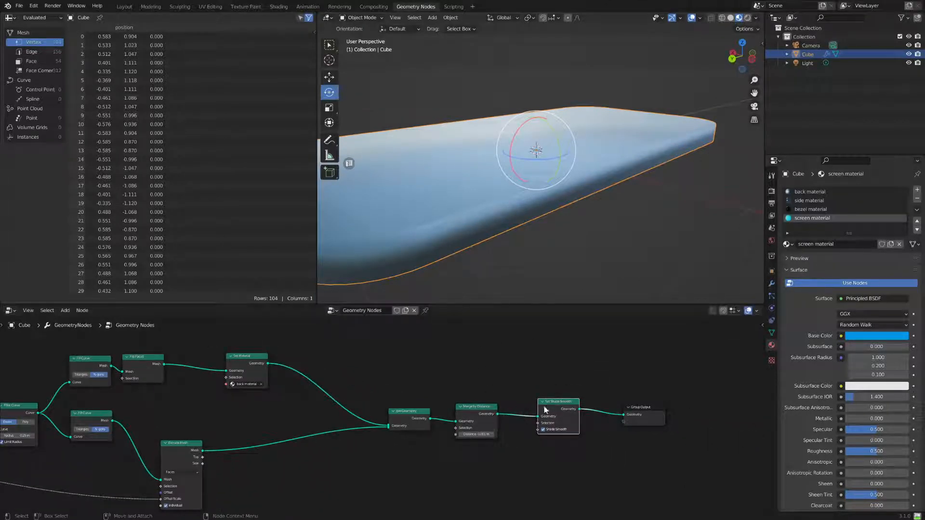
{"action": "left_click_drag", "start_coordinate": [498, 414], "coordinate": [623, 415]}
{"action": "left_click_drag", "start_coordinate": [568, 403], "coordinate": [570, 452]}
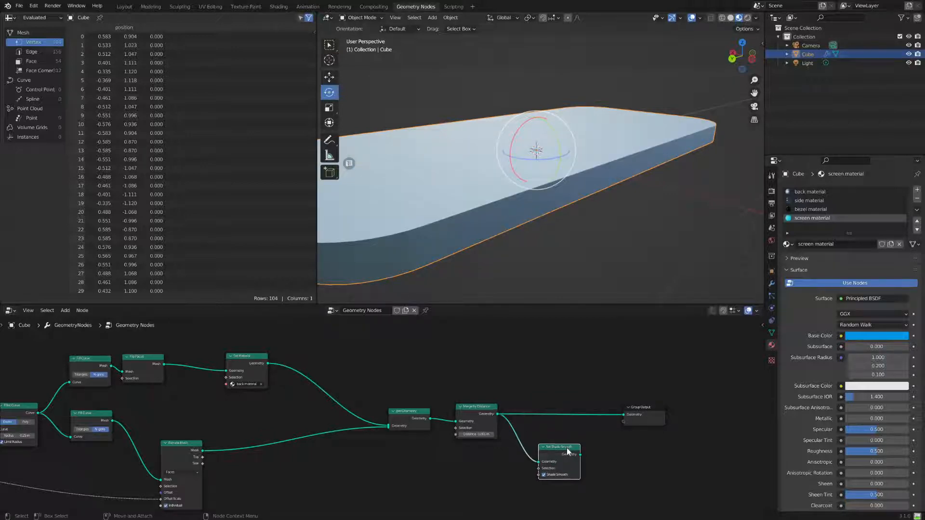
{"action": "key", "text": "x"}
Expand the object's Visibility and Viewport Display settings and examine the available display options
{"action": "middle_click_drag", "start_coordinate": [578, 231], "coordinate": [618, 86]}
{"action": "left_click", "coordinate": [772, 273]}
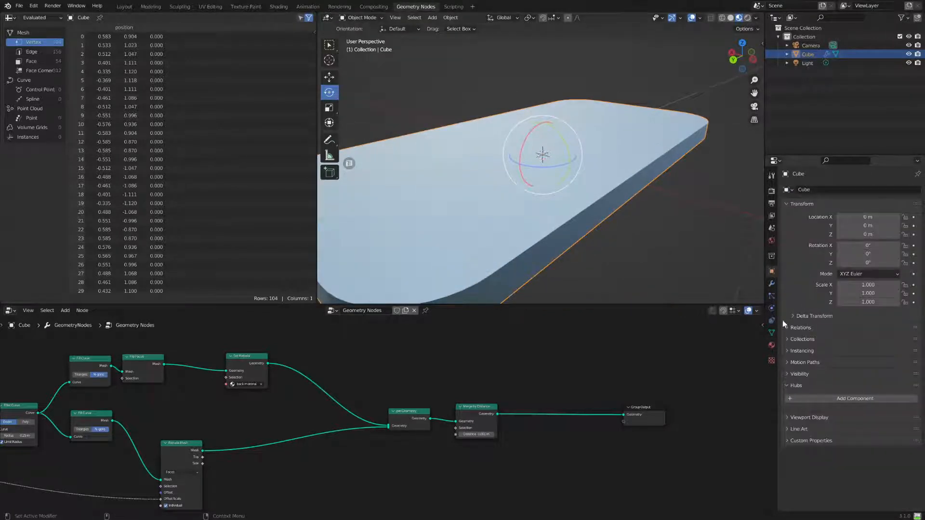
{"action": "left_click", "coordinate": [798, 374]}
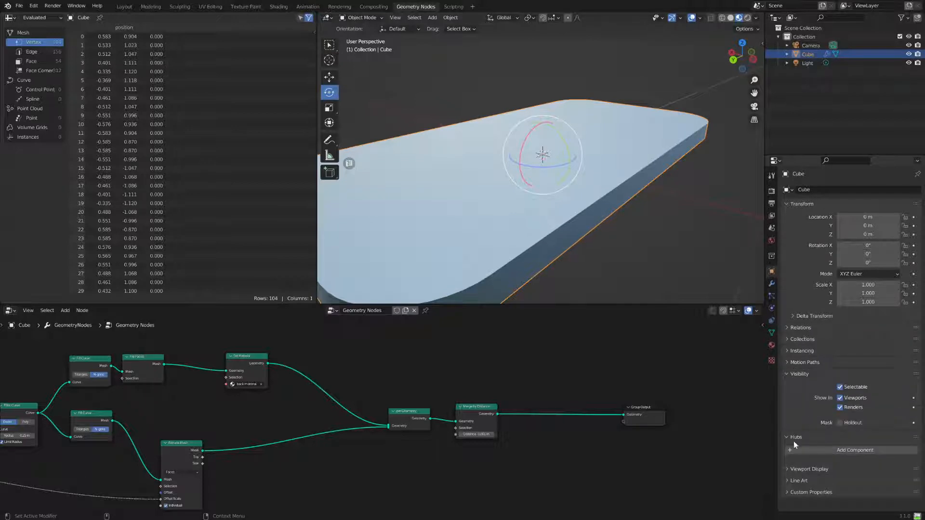
{"action": "left_click", "coordinate": [787, 468]}
{"action": "scroll", "coordinate": [820, 446], "scroll_direction": "down", "scroll_amount": 4}
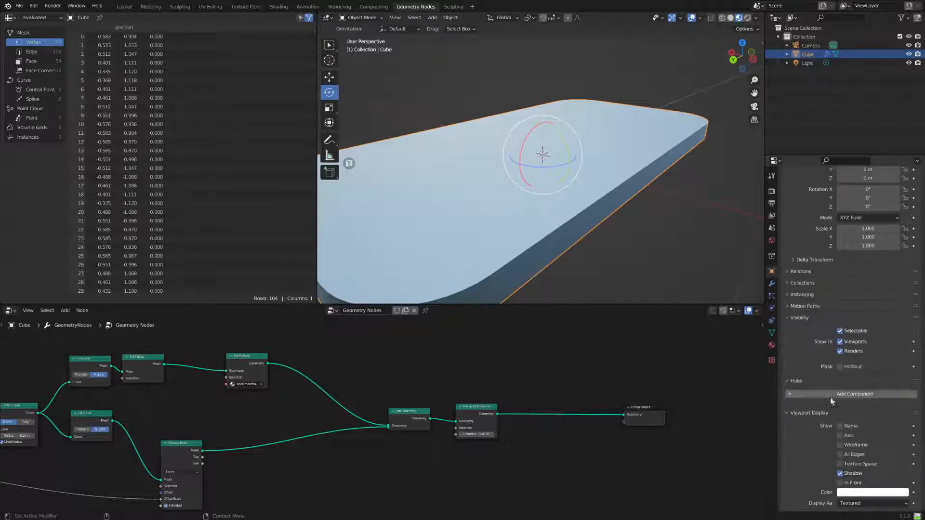
Turn on Wireframe in the Cube's Viewport Display settings
{"action": "left_click", "coordinate": [847, 434]}
{"action": "scroll", "coordinate": [644, 262], "scroll_direction": "down", "scroll_amount": 6}
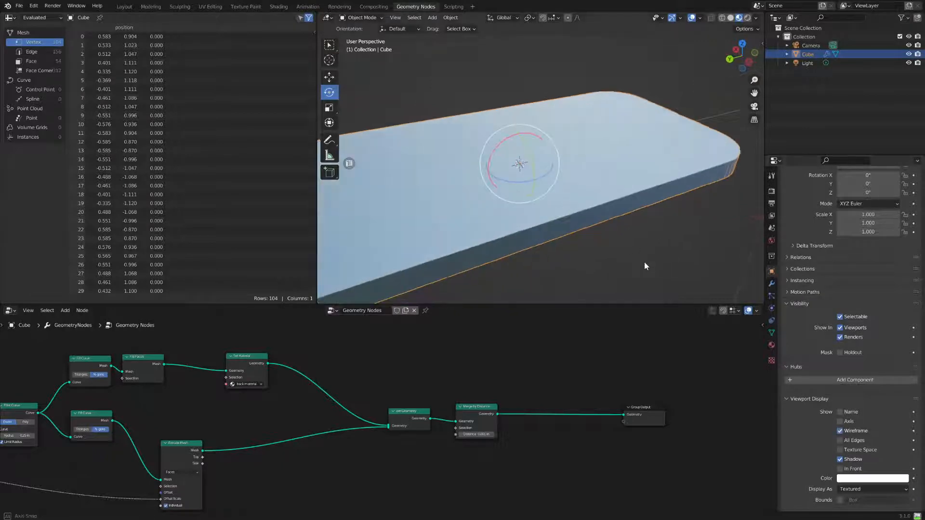
{"action": "mouse_move", "coordinate": [627, 251]}
{"action": "middle_mouse_down"}
{"action": "mouse_move", "coordinate": [641, 190]}
{"action": "mouse_move", "coordinate": [632, 198]}
{"action": "mouse_move", "coordinate": [581, 166]}
{"action": "mouse_move", "coordinate": [586, 208]}
{"action": "mouse_move", "coordinate": [615, 248]}
{"action": "middle_mouse_up"}
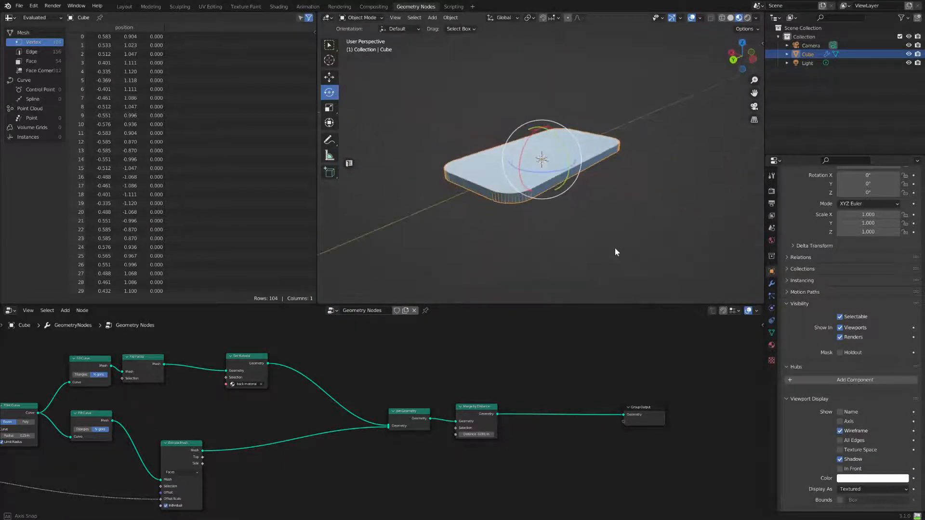
{"action": "scroll", "coordinate": [309, 402], "scroll_direction": "up", "scroll_amount": 3}
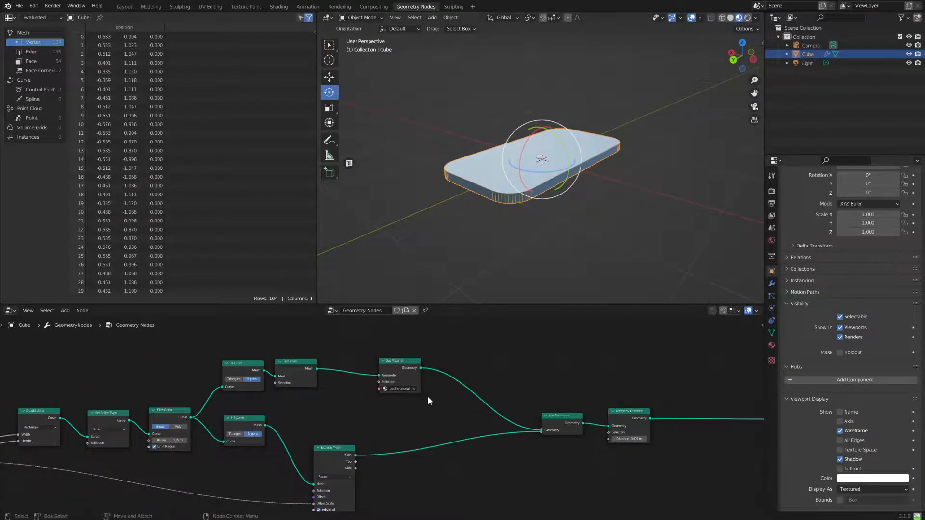
Tidy the node tree by moving the Flip Faces, back-material Set Material and Extrude Mesh nodes closer to their neighbours
{"action": "left_click_drag", "start_coordinate": [273, 354], "coordinate": [287, 354]}
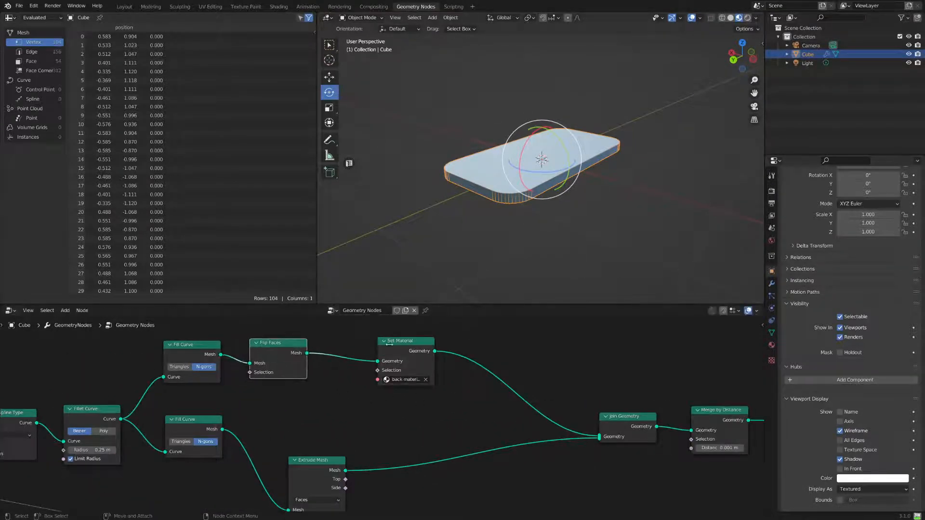
{"action": "left_click_drag", "start_coordinate": [406, 370], "coordinate": [379, 379]}
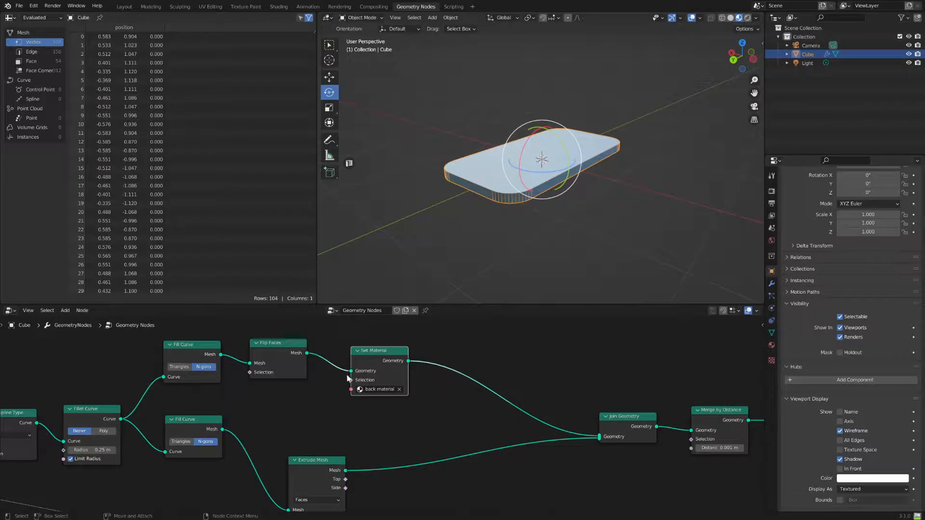
{"action": "middle_click_drag", "start_coordinate": [258, 431], "coordinate": [413, 417]}
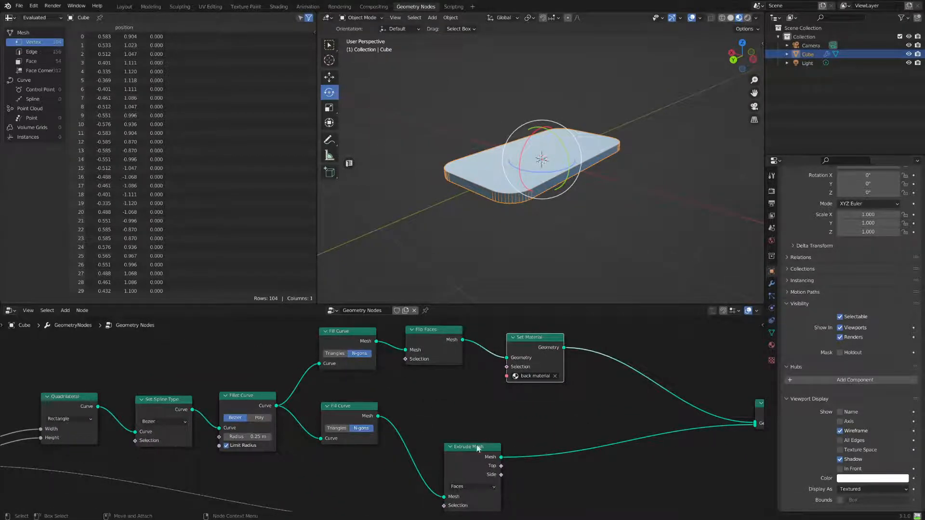
{"action": "middle_click_drag", "start_coordinate": [493, 427], "coordinate": [411, 395]}
{"action": "left_click_drag", "start_coordinate": [384, 420], "coordinate": [363, 416]}
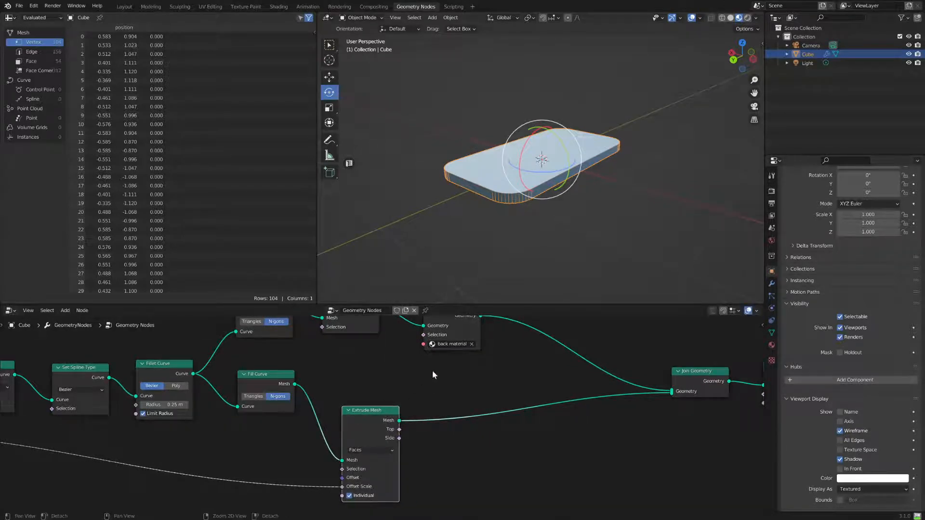
{"action": "middle_click_drag", "start_coordinate": [446, 388], "coordinate": [433, 417]}
{"action": "scroll", "coordinate": [464, 386], "scroll_direction": "down", "scroll_amount": 1}
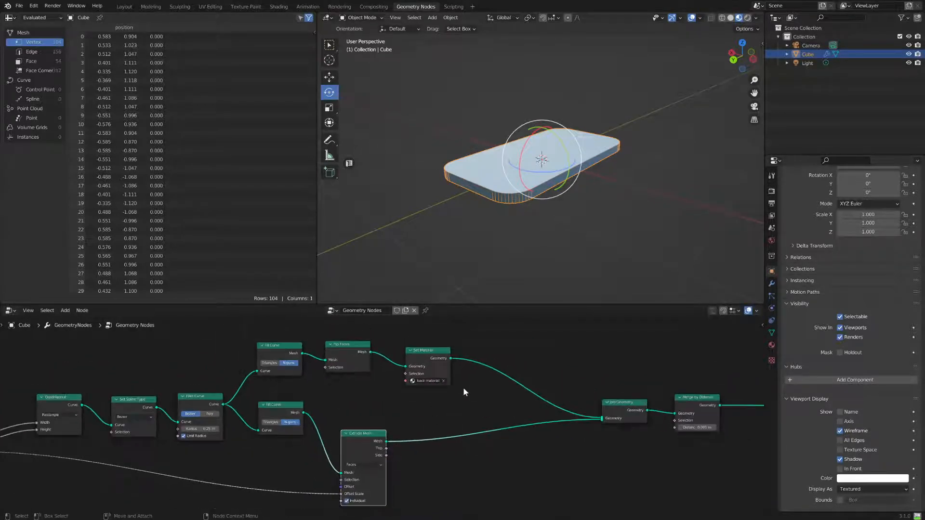
Select the upper branch's Fill Curve, Flip Faces and Set Material nodes, and give the node editor more height
{"action": "left_click_drag", "start_coordinate": [473, 324], "coordinate": [257, 389]}
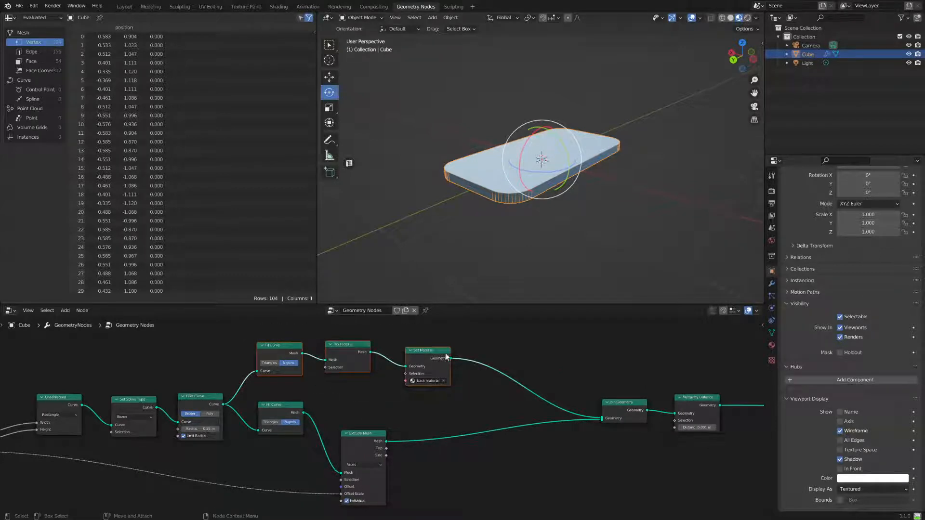
{"action": "left_click_drag", "start_coordinate": [479, 303], "coordinate": [479, 259]}
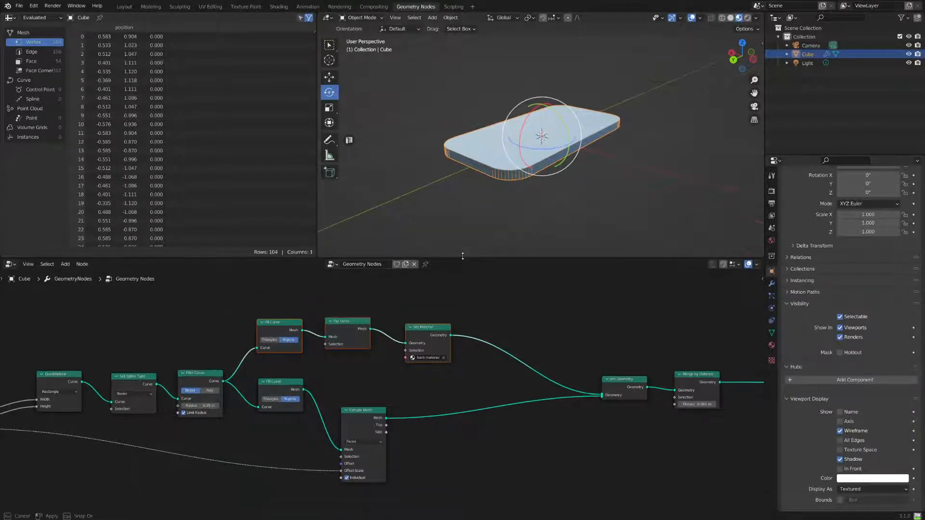
{"action": "middle_click_drag", "start_coordinate": [493, 324], "coordinate": [509, 380]}
{"action": "middle_click_drag", "start_coordinate": [628, 215], "coordinate": [597, 241]}
{"action": "scroll", "coordinate": [535, 207], "scroll_direction": "up", "scroll_amount": 6}
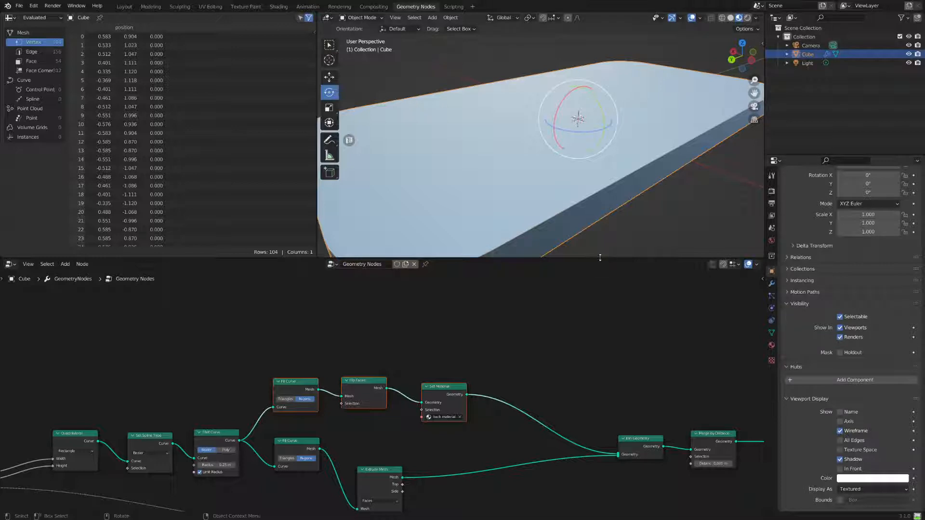
{"action": "left_click_drag", "start_coordinate": [600, 257], "coordinate": [603, 263]}
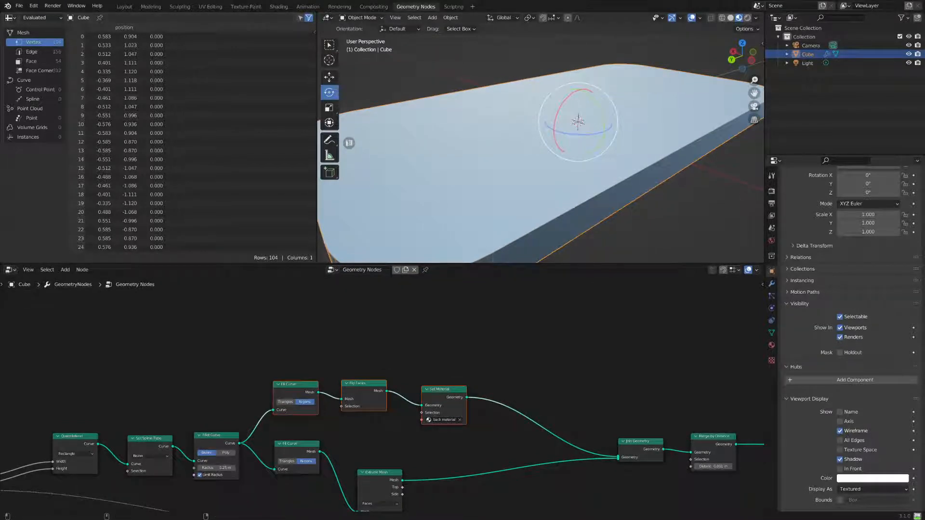
Show the mesh's Face data in the spreadsheet and compare it with the body's faces in the viewport
{"action": "left_click", "coordinate": [34, 62]}
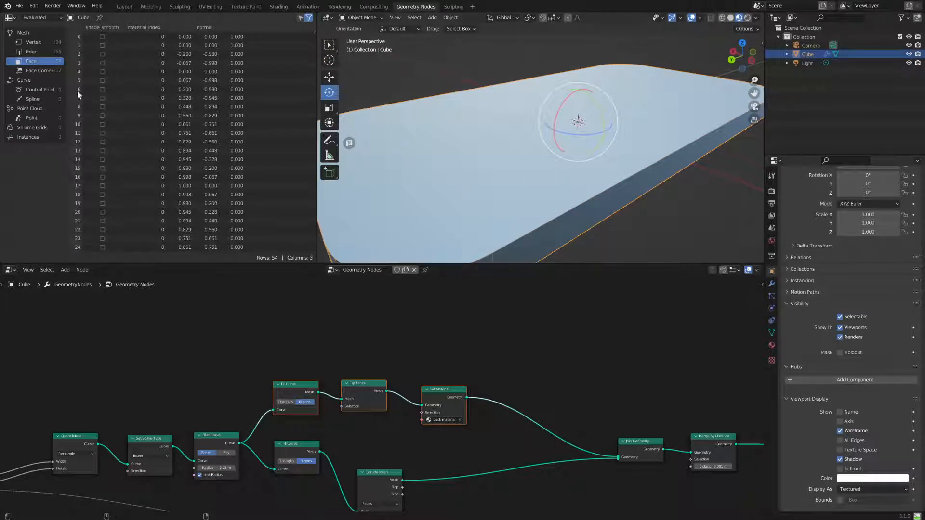
{"action": "scroll", "coordinate": [455, 154], "scroll_direction": "down", "scroll_amount": 5}
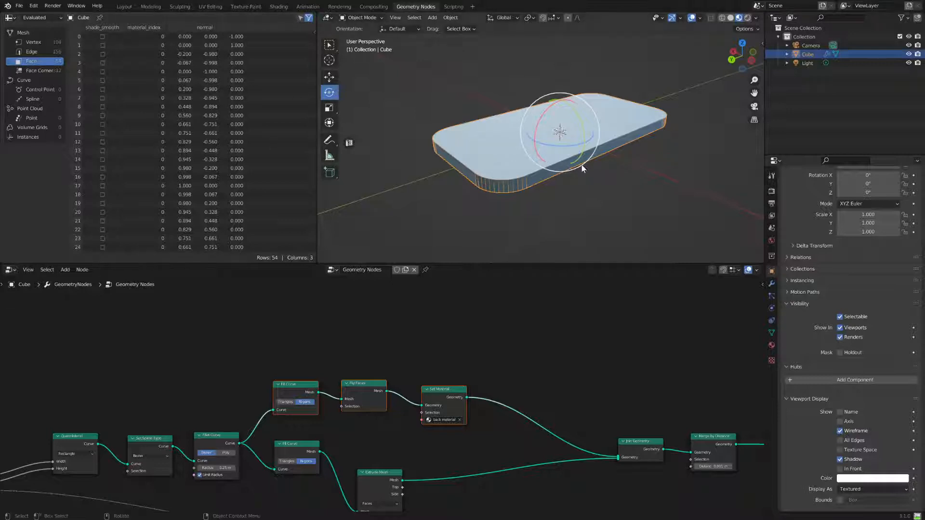
{"action": "middle_click_drag", "start_coordinate": [486, 215], "coordinate": [591, 184]}
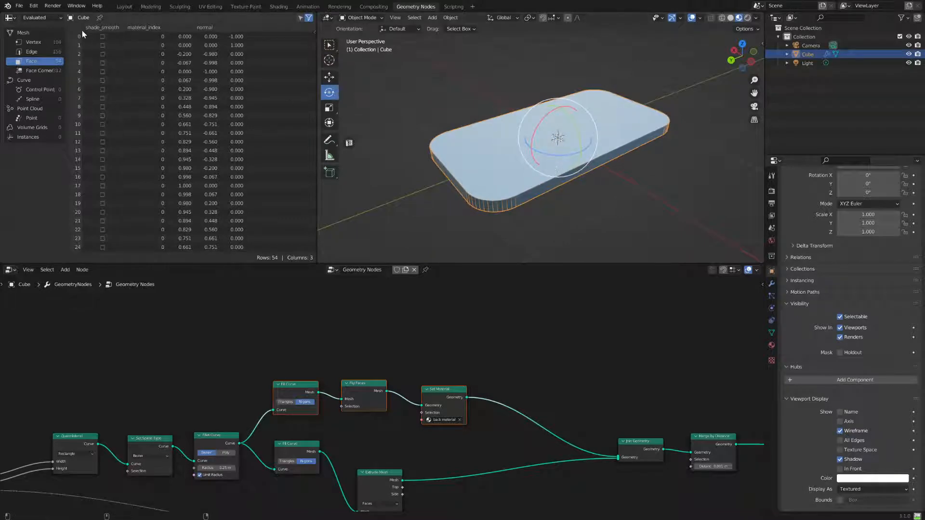
{"action": "mouse_move", "coordinate": [491, 169]}
{"action": "middle_mouse_down"}
{"action": "mouse_move", "coordinate": [505, 121]}
{"action": "mouse_move", "coordinate": [480, 172]}
{"action": "mouse_move", "coordinate": [476, 160]}
{"action": "middle_mouse_up"}
{"action": "scroll", "coordinate": [476, 178], "scroll_direction": "up", "scroll_amount": 3}
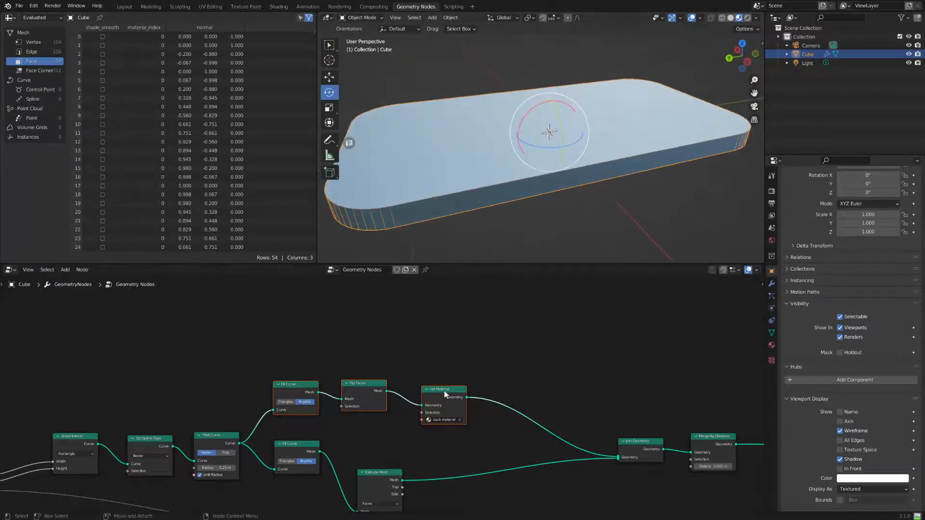
Shift the upper branch slightly, insert a duplicate Set Material between Extrude Mesh and Join Geometry, and assign it side material
{"action": "left_click_drag", "start_coordinate": [445, 391], "coordinate": [440, 387]}
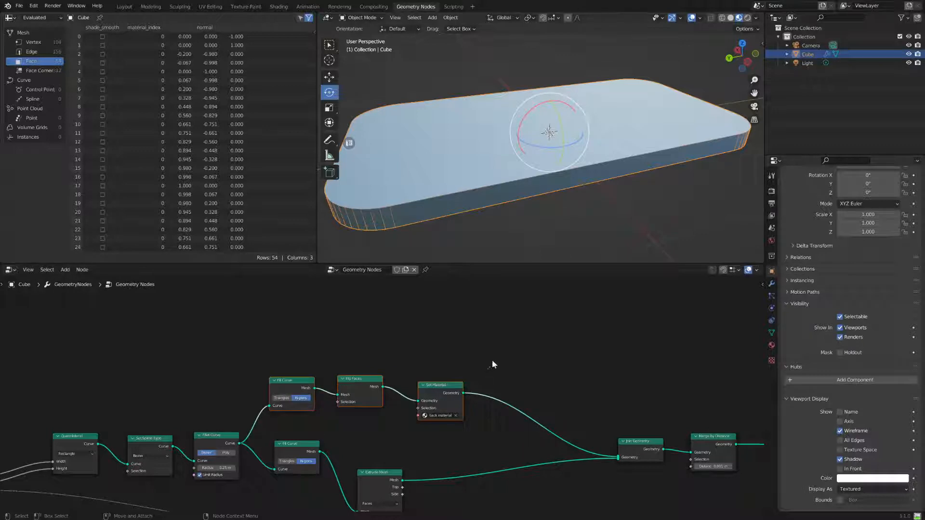
{"action": "left_click", "coordinate": [492, 365]}
{"action": "left_click", "coordinate": [446, 391]}
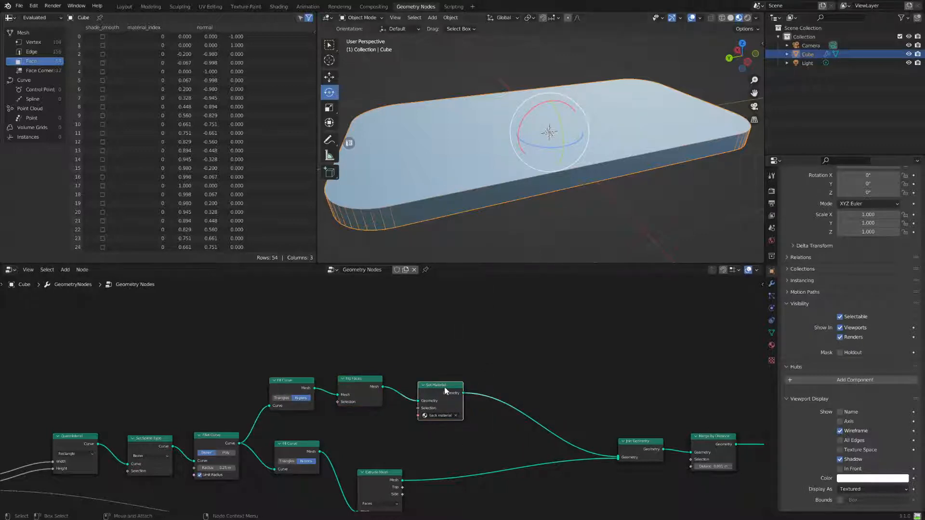
{"action": "key", "text": "shift+d"}
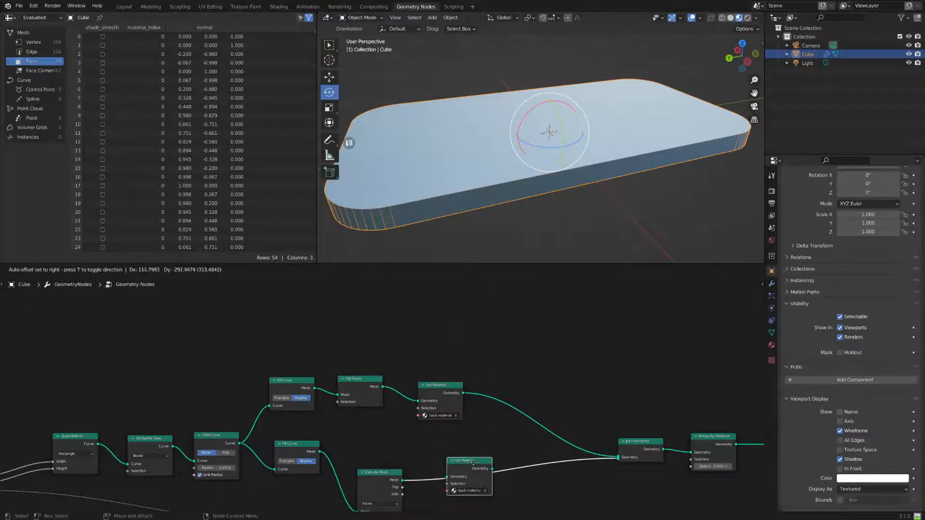
{"action": "left_click", "coordinate": [474, 462]}
{"action": "middle_click_drag", "start_coordinate": [473, 462], "coordinate": [444, 400]}
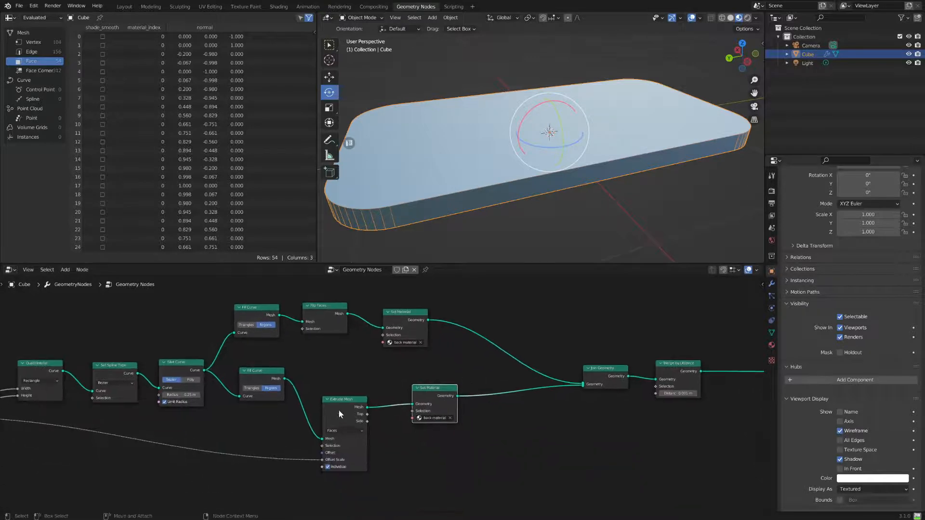
{"action": "left_click", "coordinate": [436, 419]}
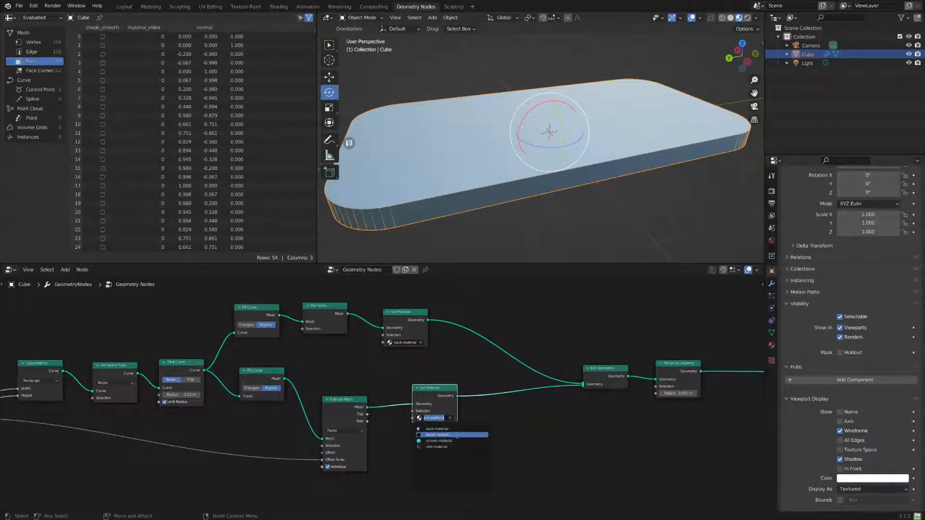
{"action": "left_click", "coordinate": [448, 447]}
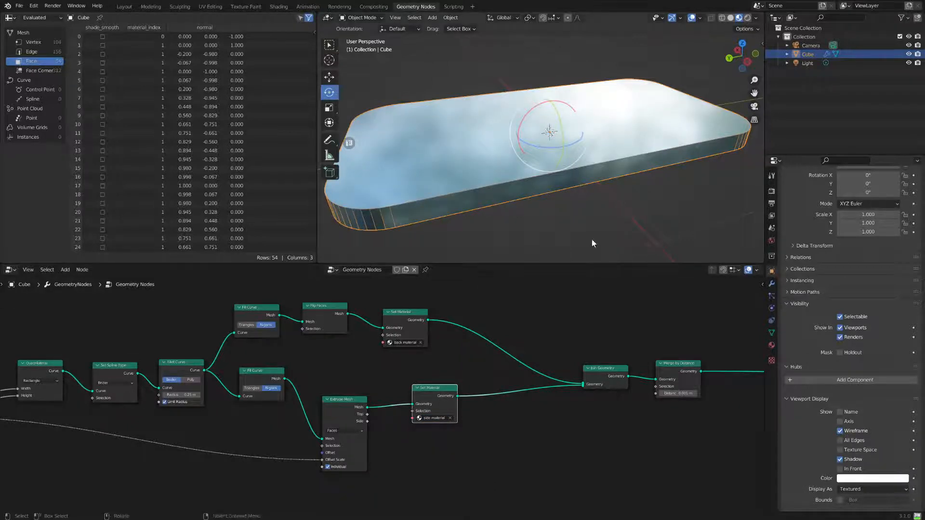
Rotate the phone body 90° about the X axis so that it stands upright
{"action": "middle_click_drag", "start_coordinate": [592, 243], "coordinate": [587, 214]}
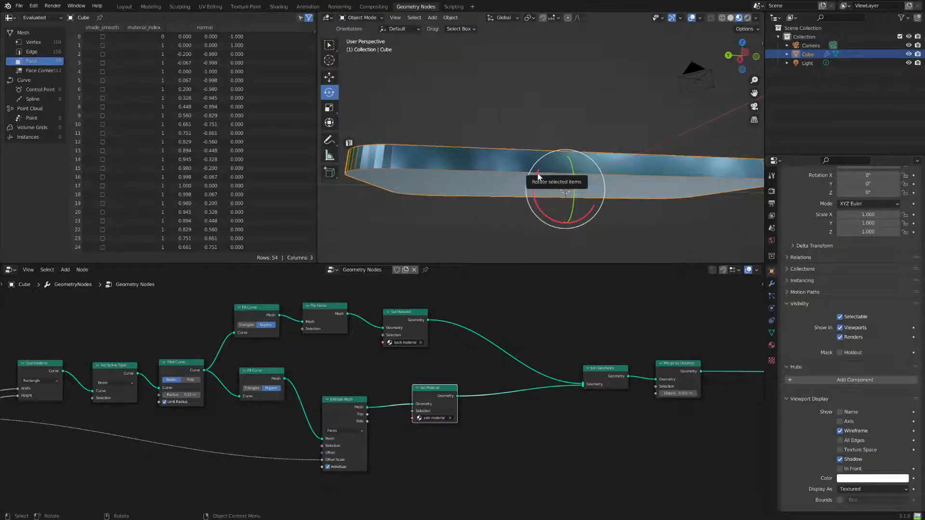
{"action": "left_click_drag", "start_coordinate": [538, 178], "coordinate": [606, 127]}
{"action": "middle_click_drag", "start_coordinate": [644, 190], "coordinate": [625, 86]}
{"action": "scroll", "coordinate": [641, 183], "scroll_direction": "up", "scroll_amount": 4}
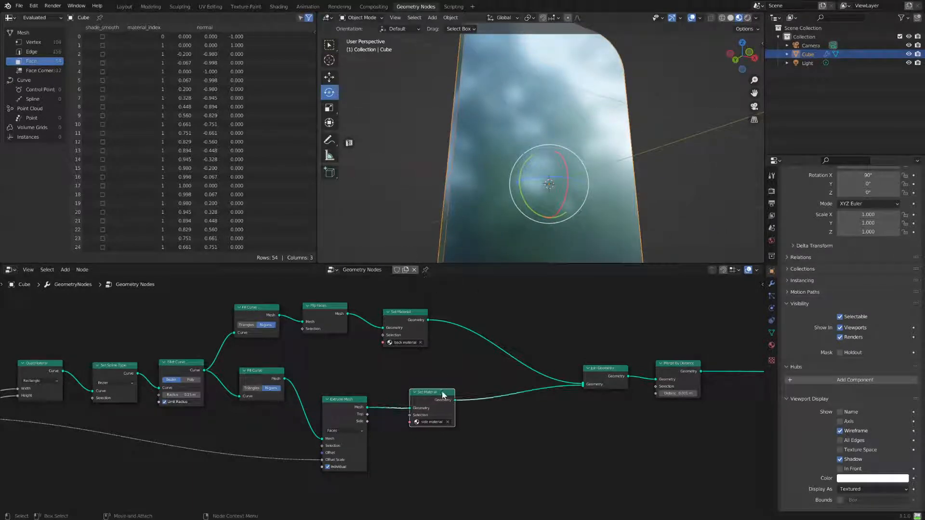
Insert a second duplicate Set Material before Join Geometry, link Extrude Mesh's Top output to its Selection, and assign bezel material
{"action": "left_click_drag", "start_coordinate": [438, 390], "coordinate": [427, 393]}
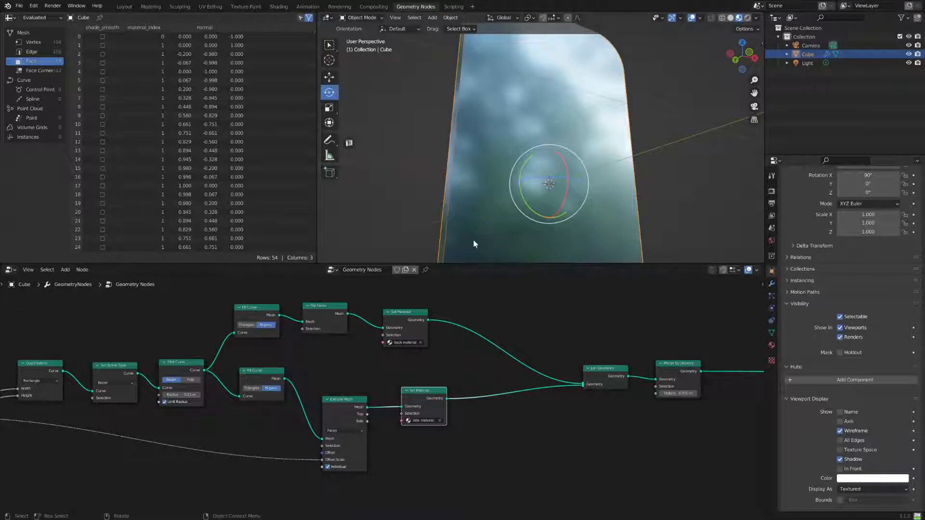
{"action": "middle_click_drag", "start_coordinate": [464, 382], "coordinate": [439, 341]}
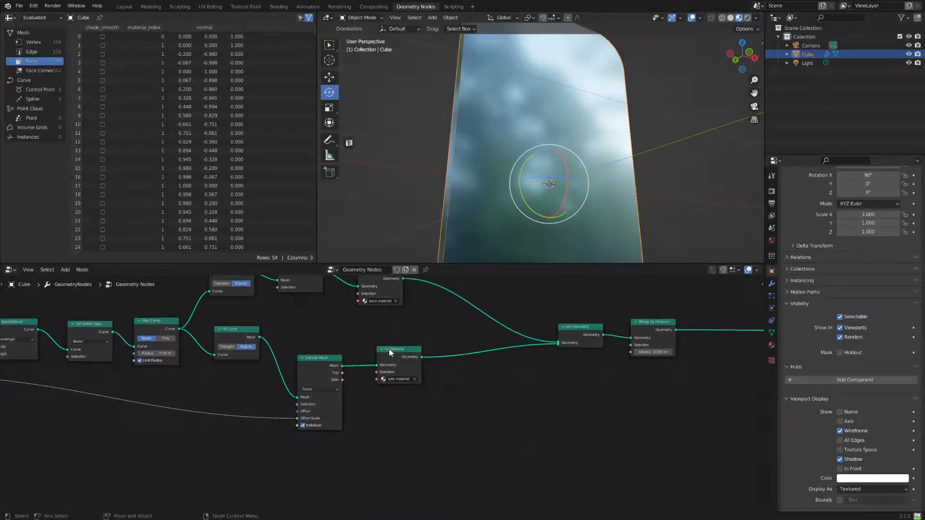
{"action": "key", "text": "shift+d"}
{"action": "left_click", "coordinate": [463, 346]}
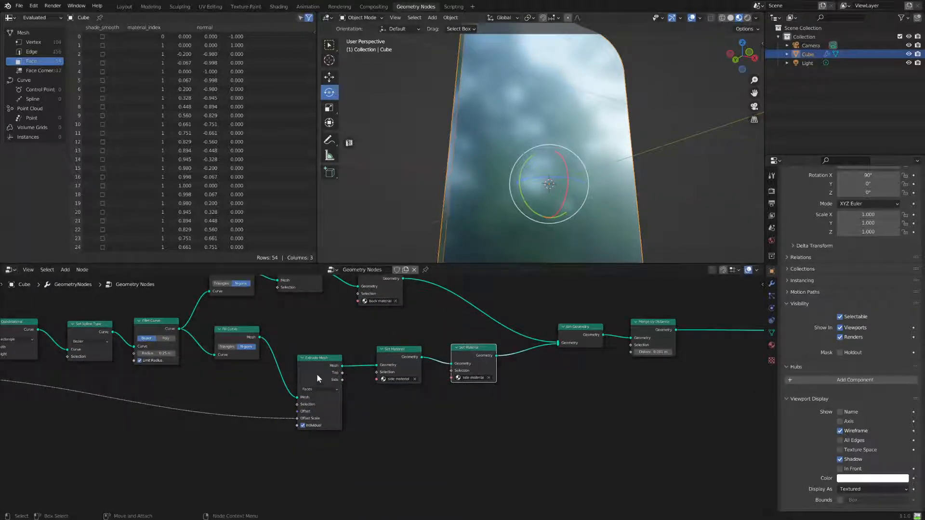
{"action": "left_click_drag", "start_coordinate": [342, 373], "coordinate": [452, 370]}
{"action": "left_click", "coordinate": [479, 379]}
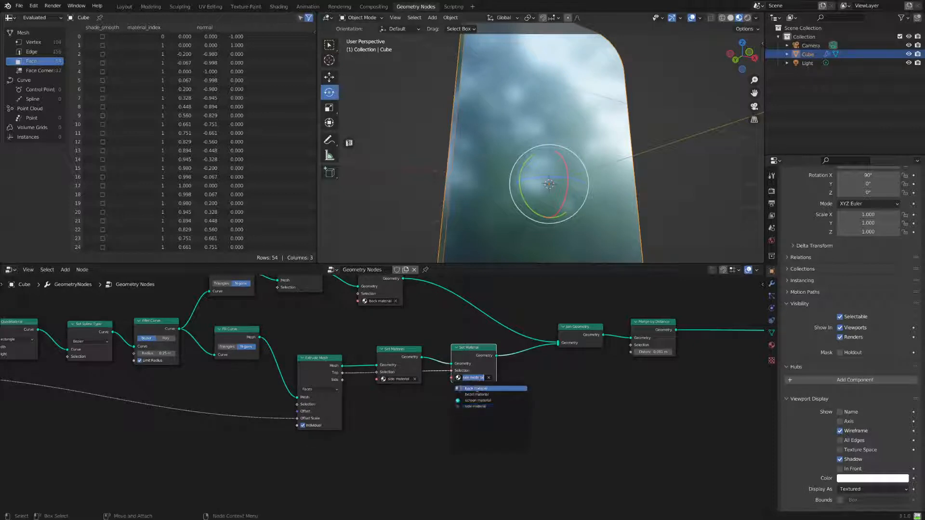
{"action": "left_click", "coordinate": [477, 392]}
Raise the side-material Set Material node above the Top link and inspect the body's bezel and side materials
{"action": "middle_click_drag", "start_coordinate": [584, 227], "coordinate": [480, 155]}
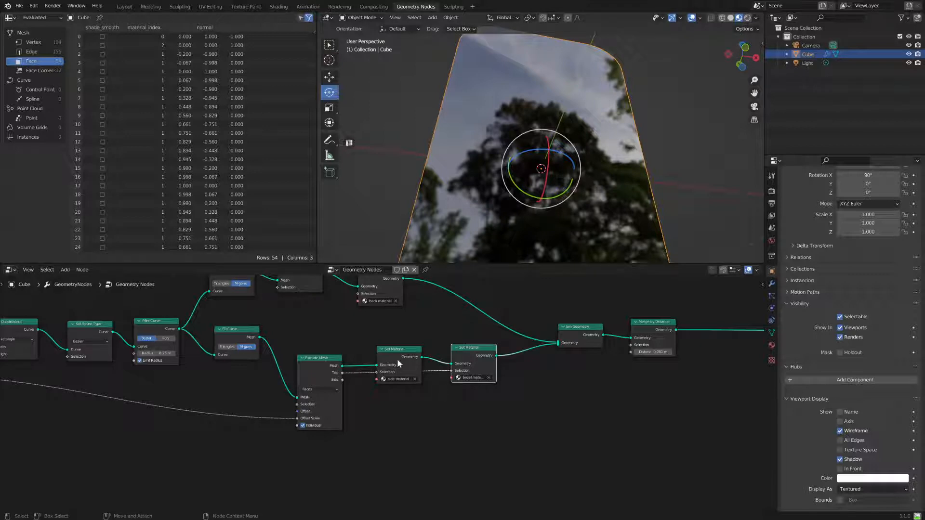
{"action": "left_click_drag", "start_coordinate": [398, 355], "coordinate": [396, 334]}
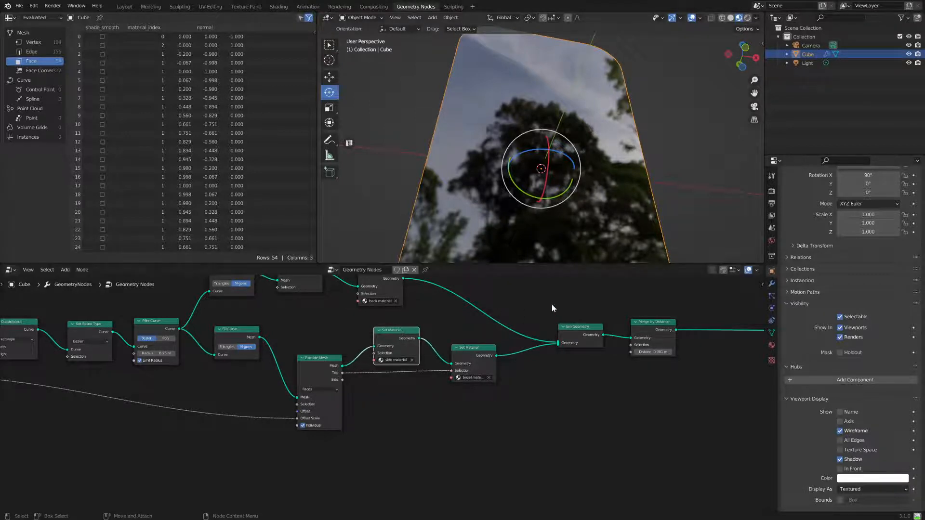
{"action": "middle_click_drag", "start_coordinate": [598, 110], "coordinate": [524, 98]}
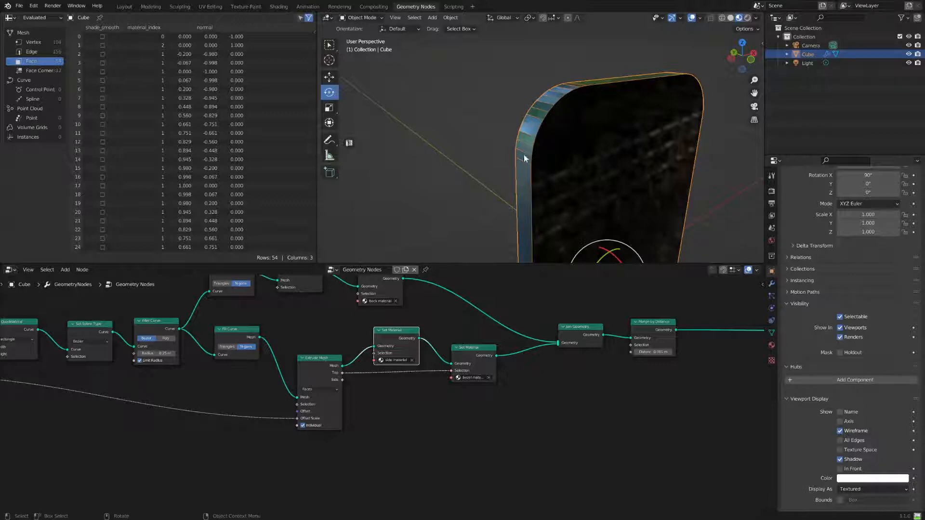
{"action": "middle_click_drag", "start_coordinate": [402, 411], "coordinate": [346, 424]}
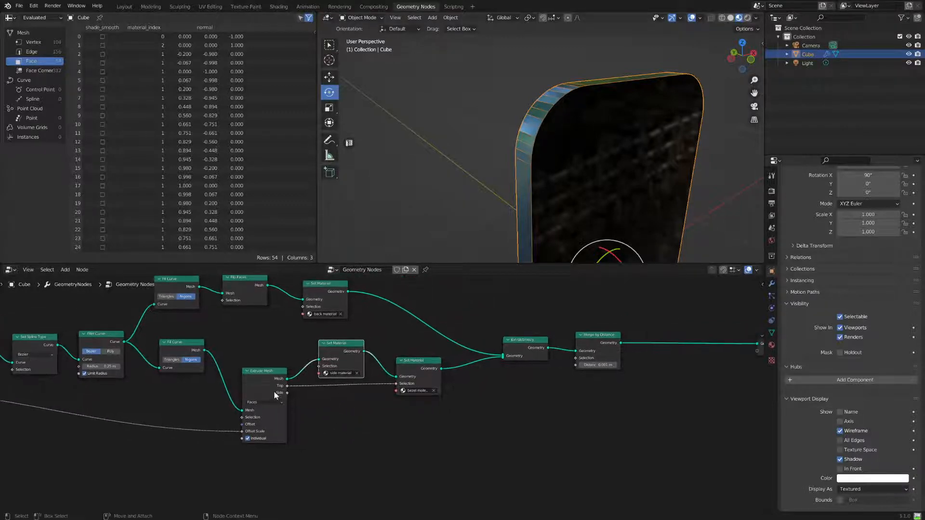
Duplicate the Extrude Mesh node and connect the copy between the first Extrude Mesh's Mesh output and the side-material Set Material
{"action": "left_click_drag", "start_coordinate": [273, 380], "coordinate": [257, 379]}
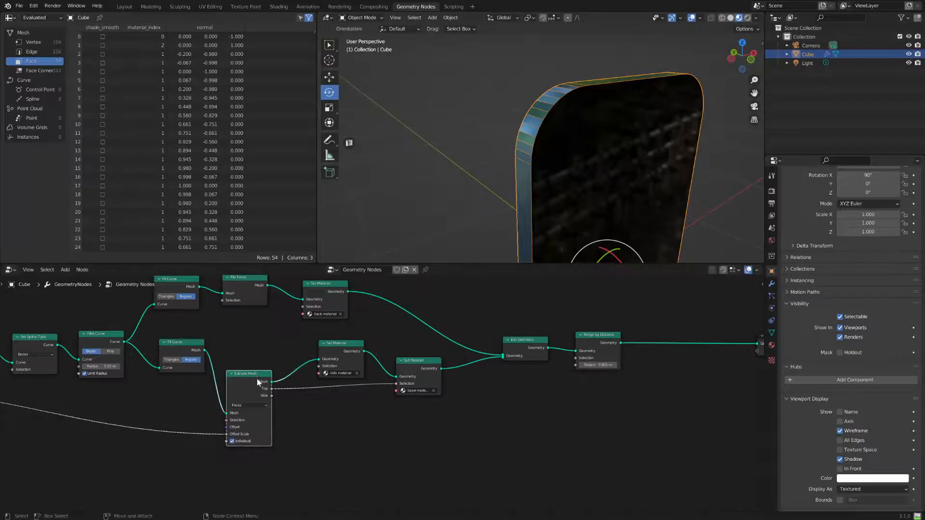
{"action": "key", "text": "shift+d"}
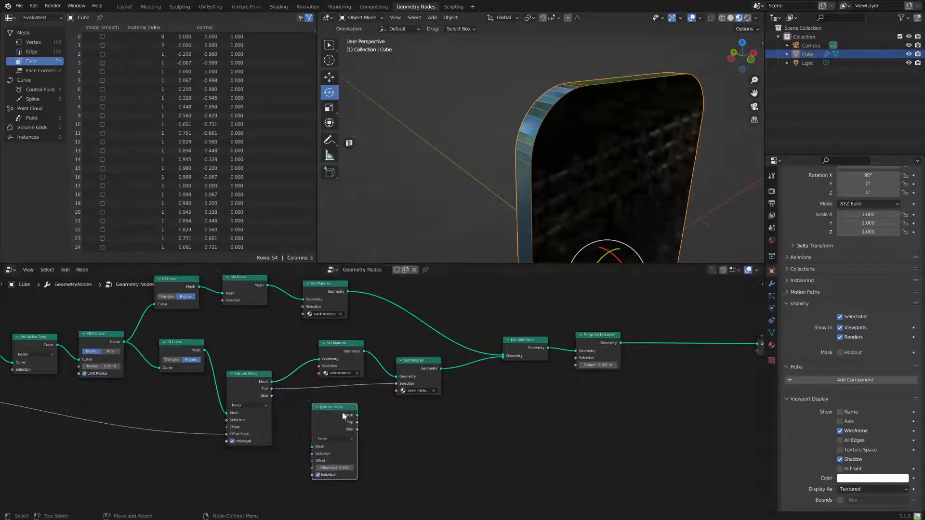
{"action": "left_click_drag", "start_coordinate": [272, 382], "coordinate": [312, 448]}
{"action": "left_click_drag", "start_coordinate": [357, 415], "coordinate": [356, 337]}
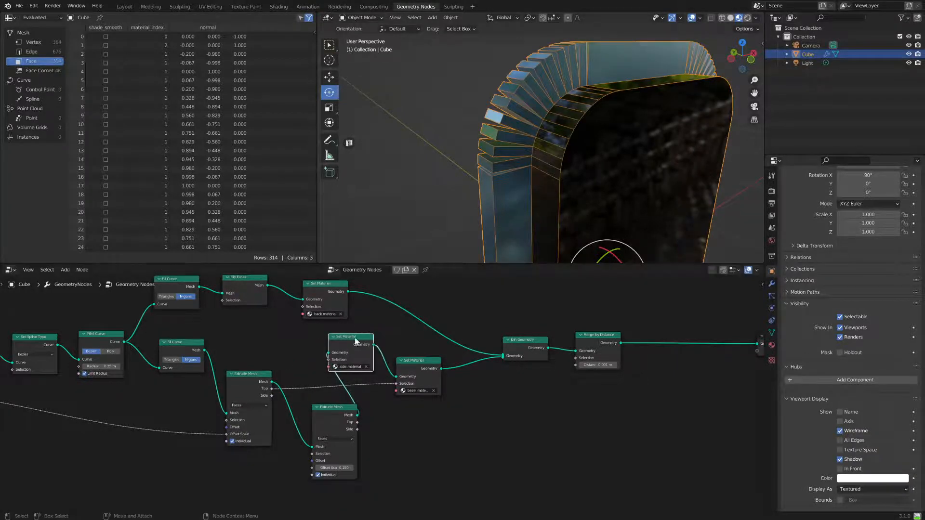
Shift the duplicated Extrude Mesh node slightly and turn off its Individual option
{"action": "left_click", "coordinate": [338, 411]}
{"action": "left_click_drag", "start_coordinate": [338, 411], "coordinate": [330, 409]}
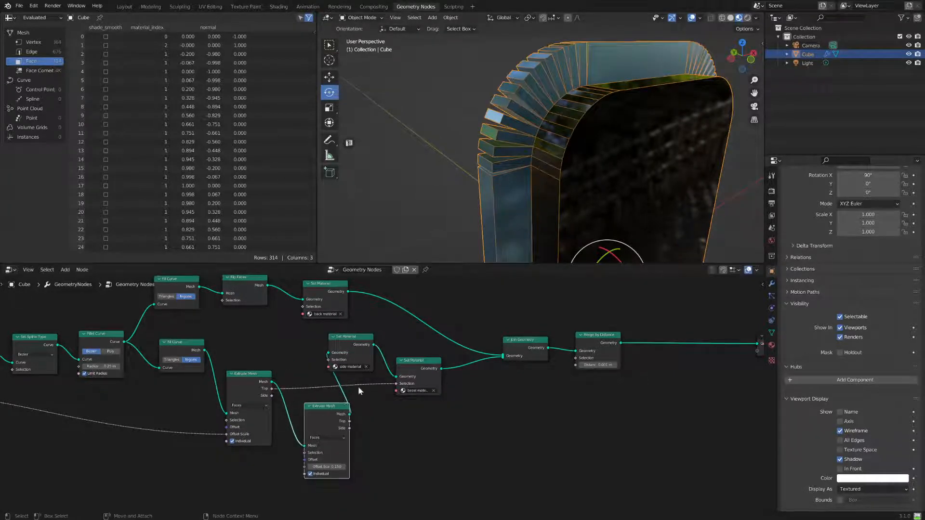
{"action": "middle_click_drag", "start_coordinate": [501, 193], "coordinate": [516, 172]}
{"action": "middle_click_drag", "start_coordinate": [607, 116], "coordinate": [546, 157]}
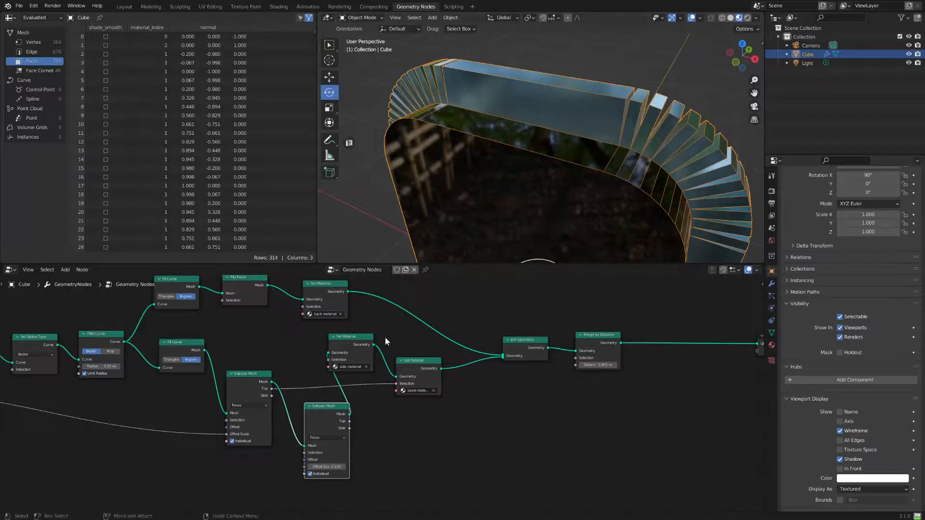
{"action": "left_click", "coordinate": [309, 474]}
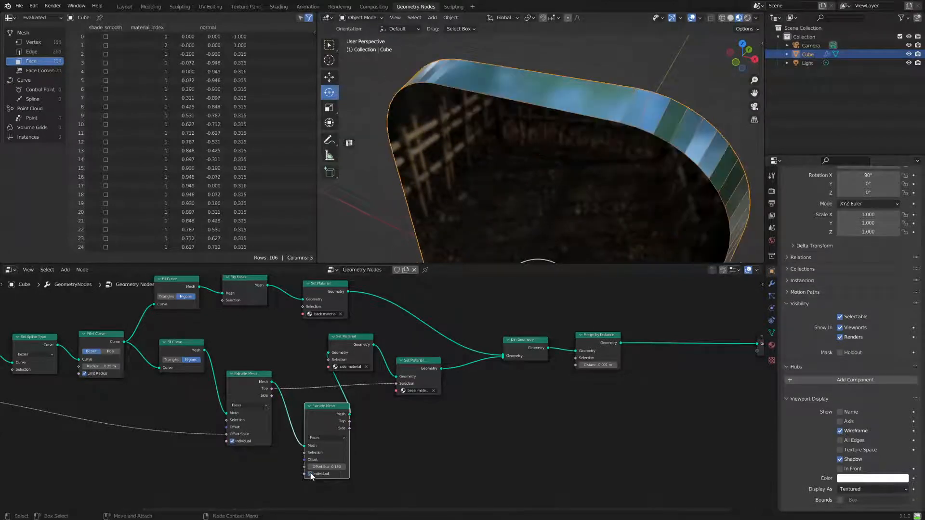
Link the first Extrude Mesh's Side output to the second Extrude Mesh's Selection input
{"action": "middle_click_drag", "start_coordinate": [481, 212], "coordinate": [638, 136]}
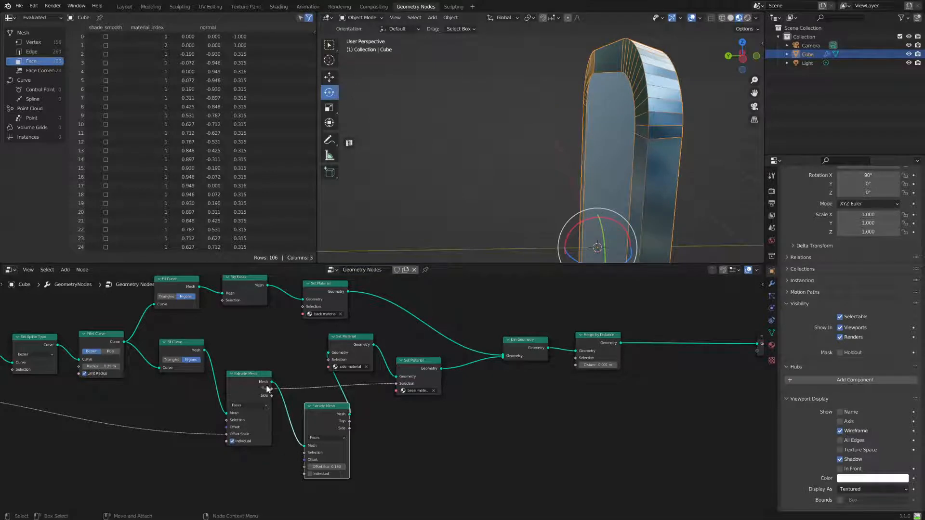
{"action": "left_click_drag", "start_coordinate": [268, 389], "coordinate": [306, 453]}
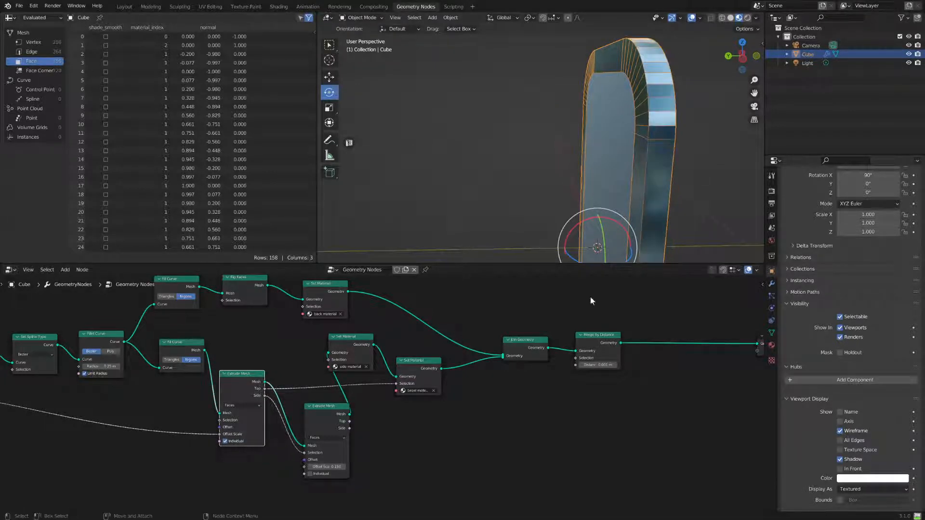
{"action": "middle_click_drag", "start_coordinate": [562, 176], "coordinate": [445, 235]}
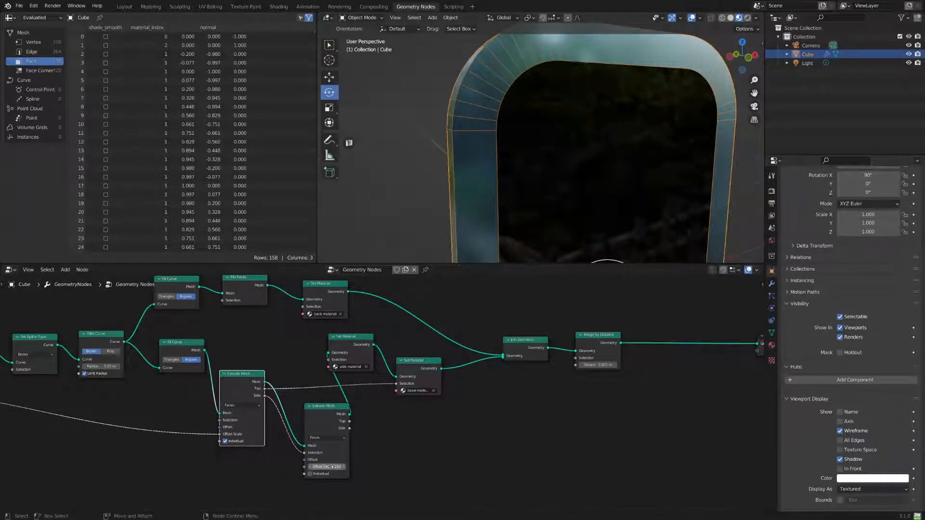
Set the second Extrude Mesh's Offset Scale to 0.015 for a thin side rim
{"action": "left_click_drag", "start_coordinate": [328, 467], "coordinate": [316, 467]}
{"action": "middle_click_drag", "start_coordinate": [478, 236], "coordinate": [496, 252]}
{"action": "scroll", "coordinate": [467, 188], "scroll_direction": "up", "scroll_amount": 5}
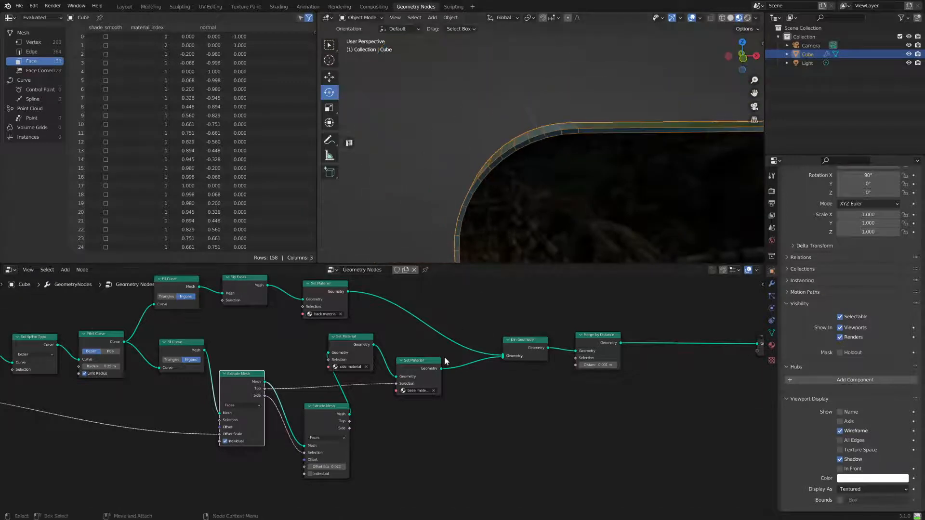
{"action": "left_click", "coordinate": [335, 466]}
{"action": "type", "text": "0.025"}
{"action": "key", "text": "Return"}
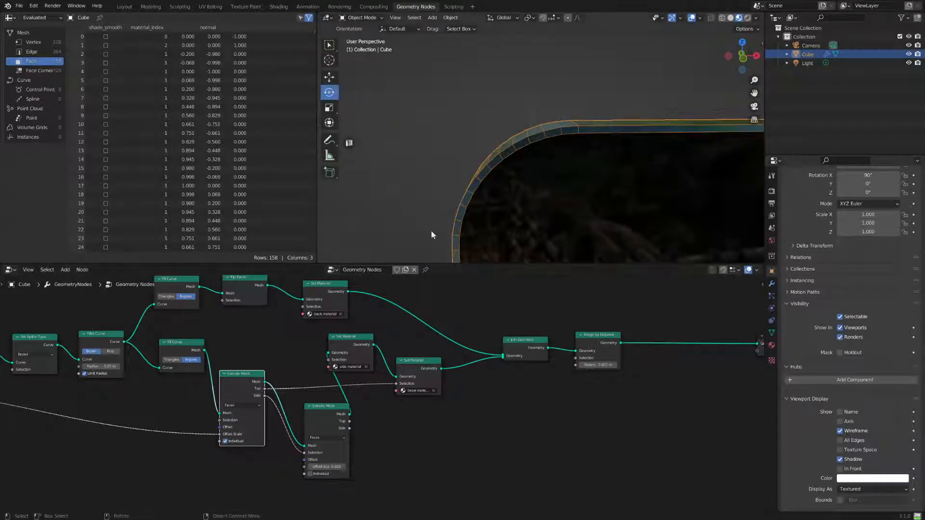
Place the side-material Set Material node beside the second Extrude Mesh and move the bezel-material node further along the chain
{"action": "scroll", "coordinate": [568, 198], "scroll_direction": "down", "scroll_amount": 3}
{"action": "middle_click_drag", "start_coordinate": [568, 199], "coordinate": [548, 223]}
{"action": "left_click_drag", "start_coordinate": [357, 345], "coordinate": [368, 345]}
{"action": "left_click_drag", "start_coordinate": [427, 363], "coordinate": [455, 364]}
{"action": "left_click_drag", "start_coordinate": [366, 340], "coordinate": [391, 417]}
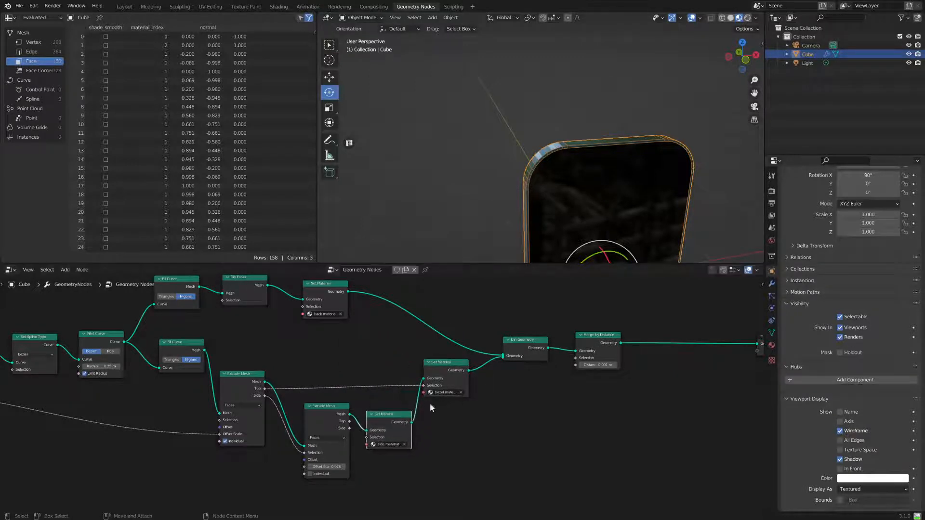
Examine the phone body's sides and back together with the Extrude Mesh Top and Side links
{"action": "middle_click_drag", "start_coordinate": [554, 232], "coordinate": [648, 212]}
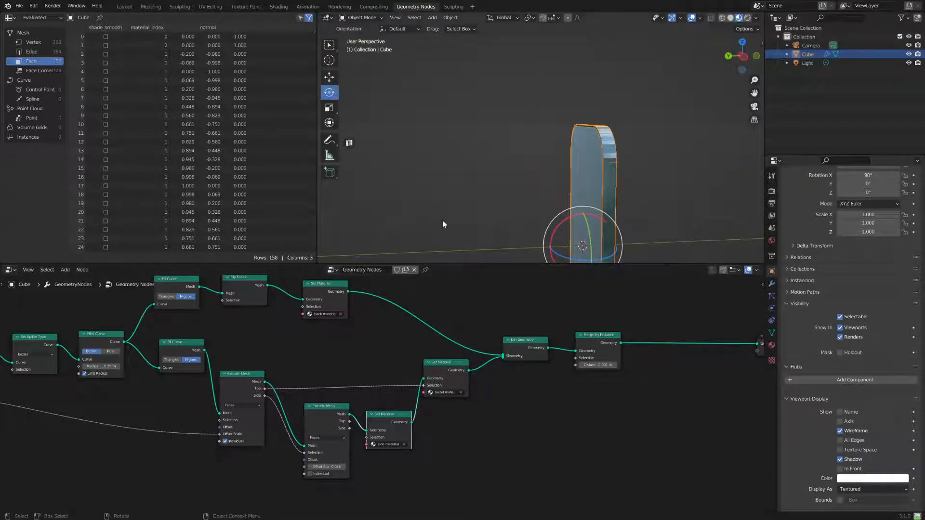
{"action": "middle_click_drag", "start_coordinate": [446, 207], "coordinate": [473, 99]}
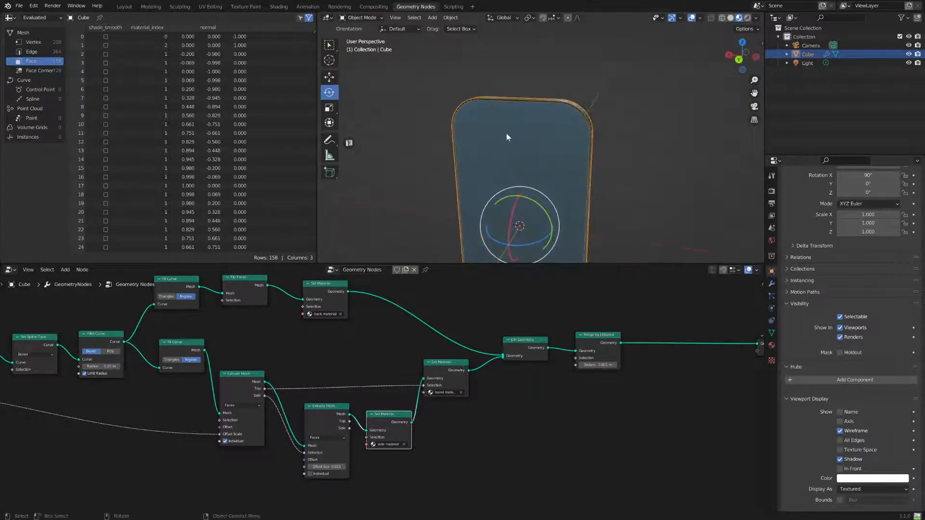
{"action": "middle_click_drag", "start_coordinate": [620, 152], "coordinate": [634, 141]}
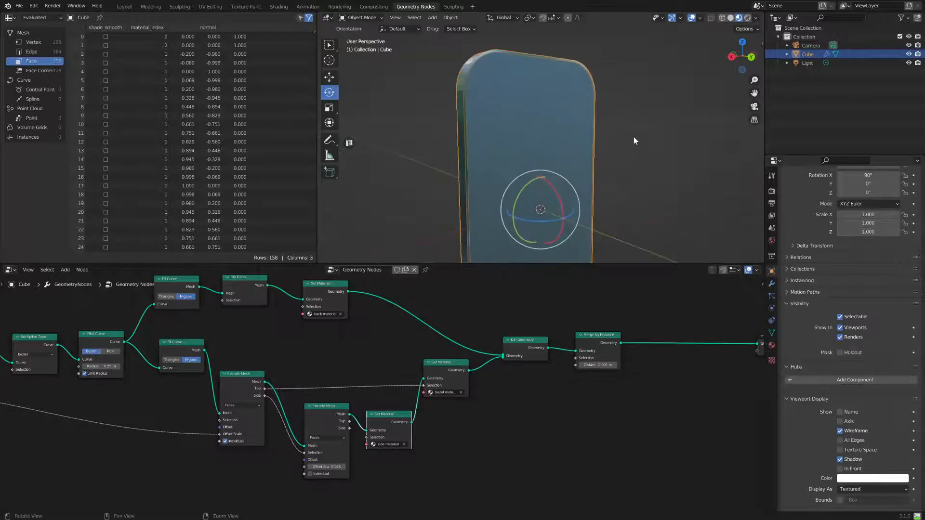
{"action": "mouse_move", "coordinate": [450, 91]}
{"action": "middle_mouse_down"}
{"action": "mouse_move", "coordinate": [462, 66]}
{"action": "mouse_move", "coordinate": [456, 91]}
{"action": "middle_mouse_up"}
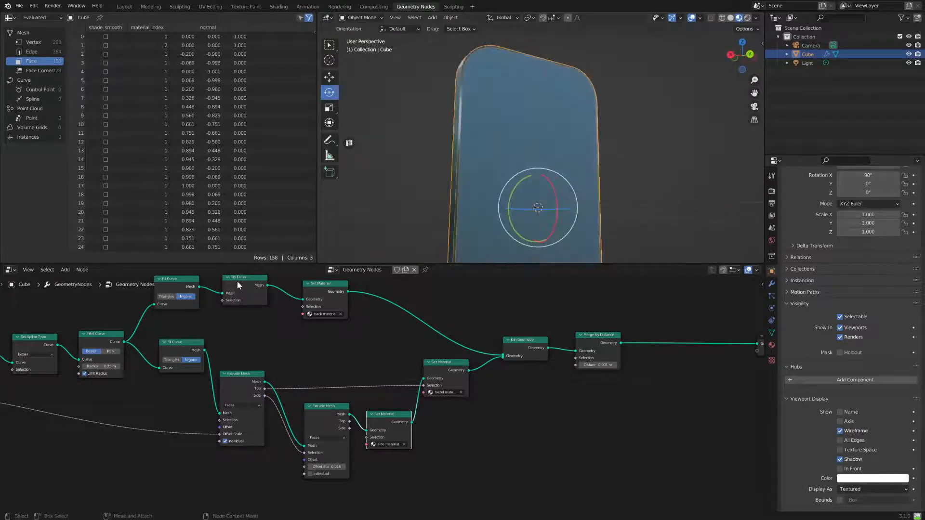
{"action": "left_click_drag", "start_coordinate": [238, 281], "coordinate": [243, 284]}
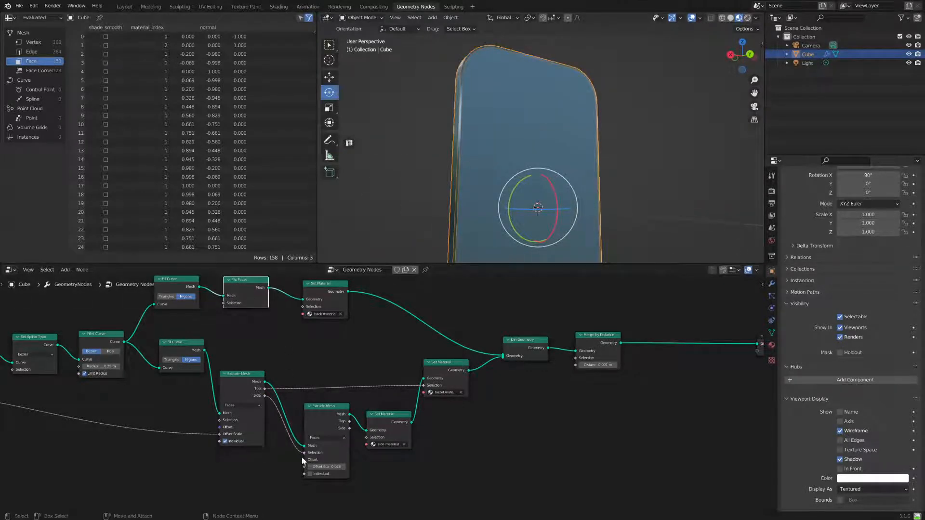
{"action": "scroll", "coordinate": [264, 404], "scroll_direction": "up", "scroll_amount": 7}
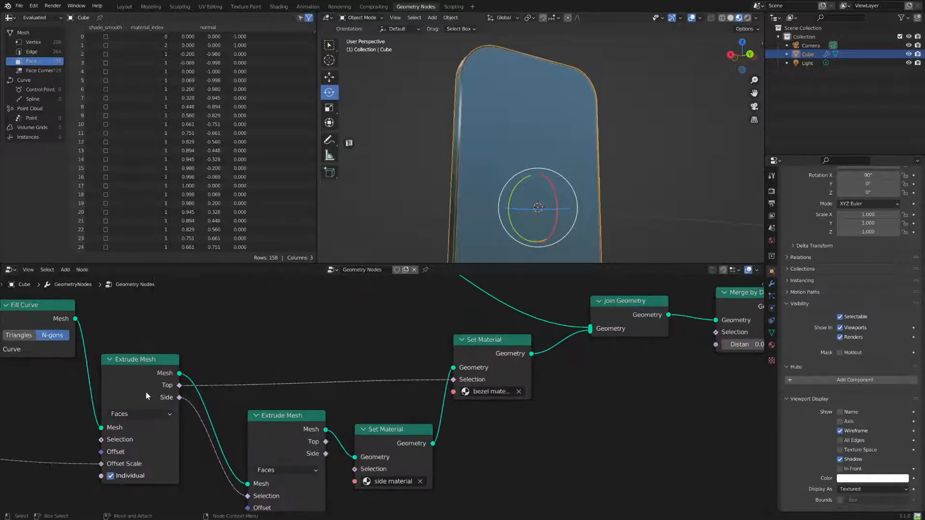
{"action": "mouse_move", "coordinate": [146, 392]}
{"action": "left_mouse_down"}
{"action": "mouse_move", "coordinate": [157, 393]}
{"action": "mouse_move", "coordinate": [146, 396]}
{"action": "left_mouse_up"}
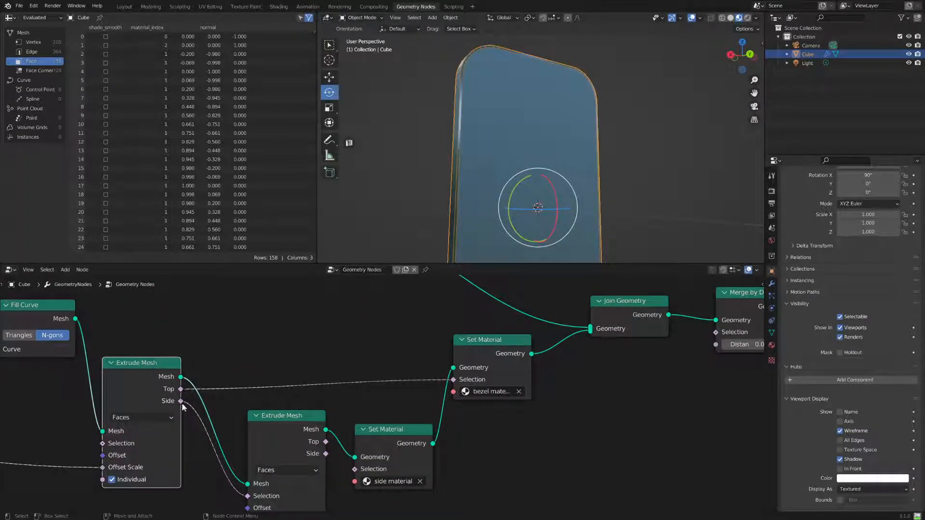
{"action": "scroll", "coordinate": [335, 336], "scroll_direction": "down", "scroll_amount": 3}
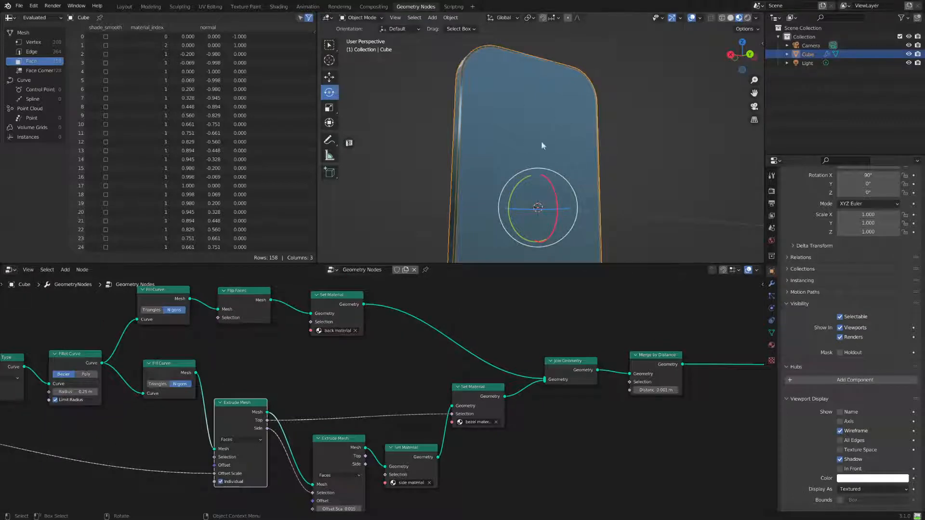
Add an Index node in the empty space above the back branch's Fill Curve node
{"action": "middle_click_drag", "start_coordinate": [294, 334], "coordinate": [308, 391]}
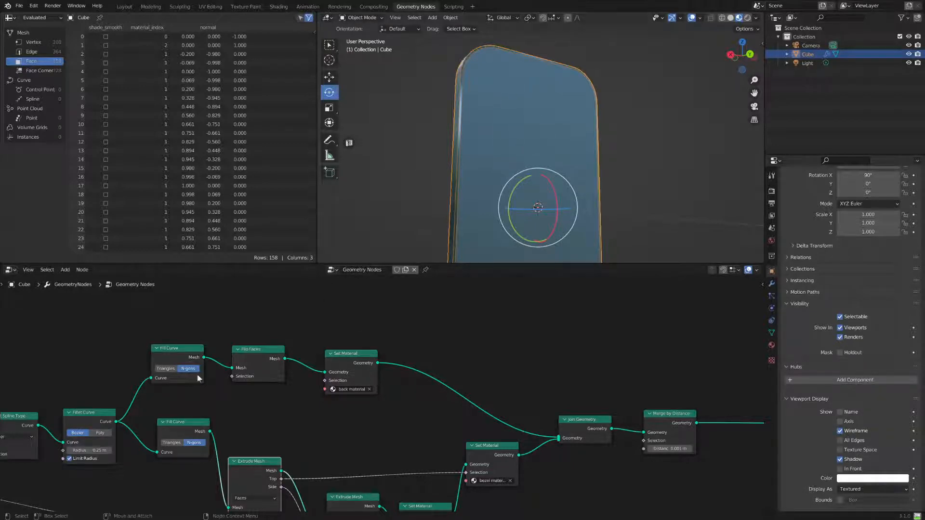
{"action": "middle_click_drag", "start_coordinate": [259, 409], "coordinate": [326, 457]}
{"action": "left_click", "coordinate": [66, 270]}
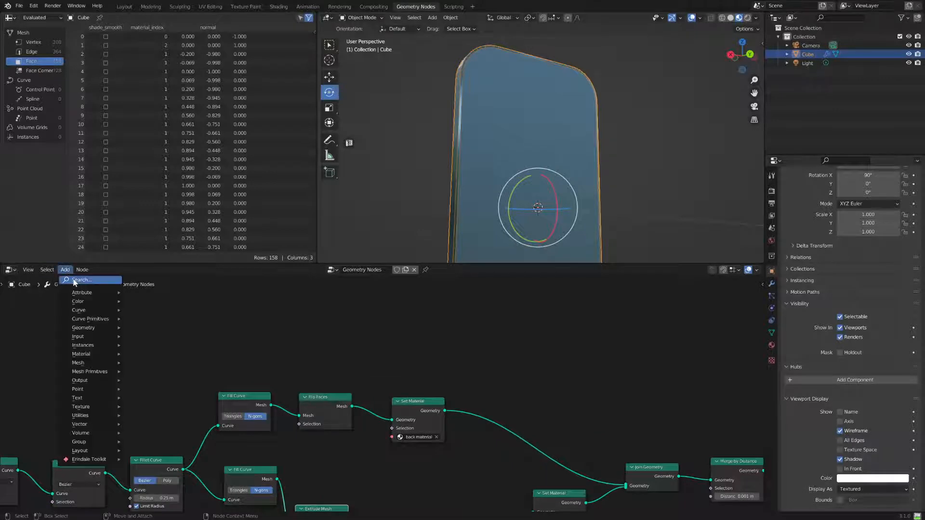
{"action": "left_click", "coordinate": [76, 280]}
{"action": "type", "text": "ind"}
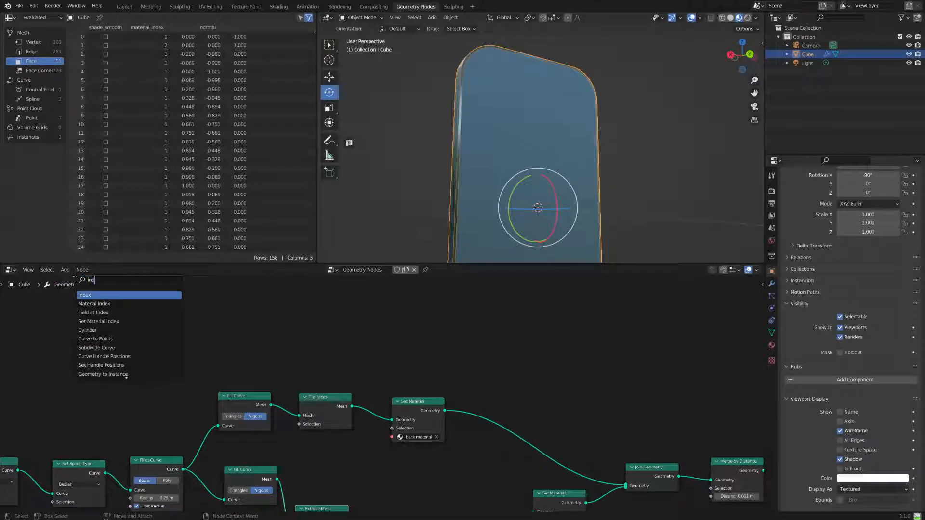
{"action": "key", "text": "Return"}
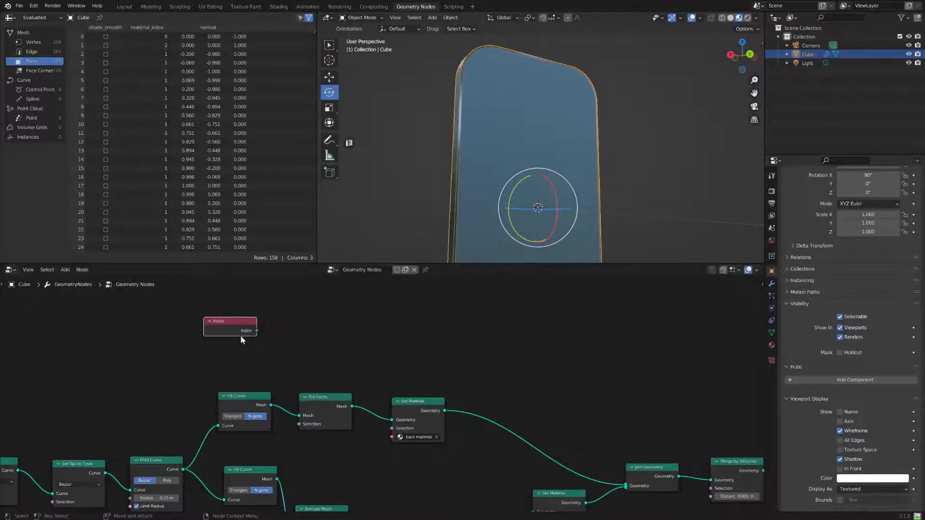
{"action": "left_click", "coordinate": [251, 325]}
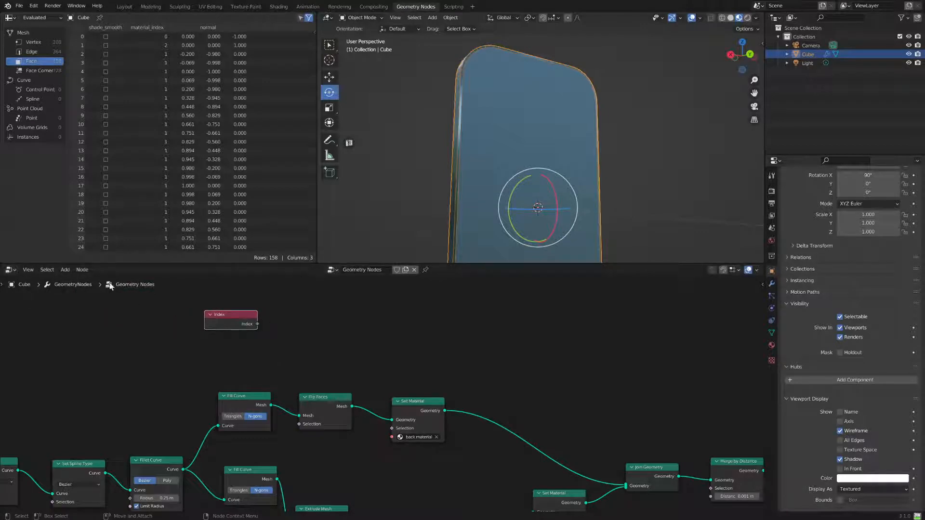
Add a Compare node beside the Index node and set its data type to Integer
{"action": "left_click", "coordinate": [70, 273]}
{"action": "left_click", "coordinate": [68, 280]}
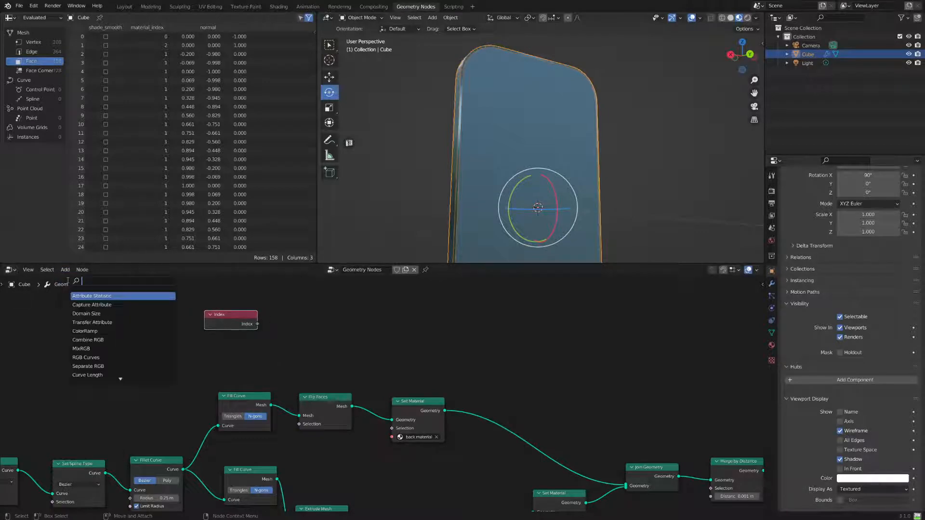
{"action": "type", "text": "com"}
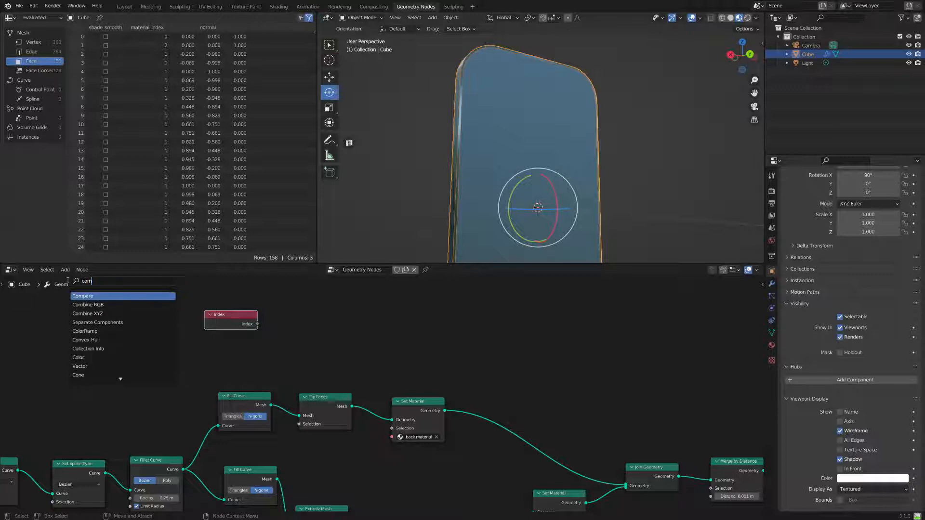
{"action": "key", "text": "Return"}
{"action": "left_click", "coordinate": [308, 337]}
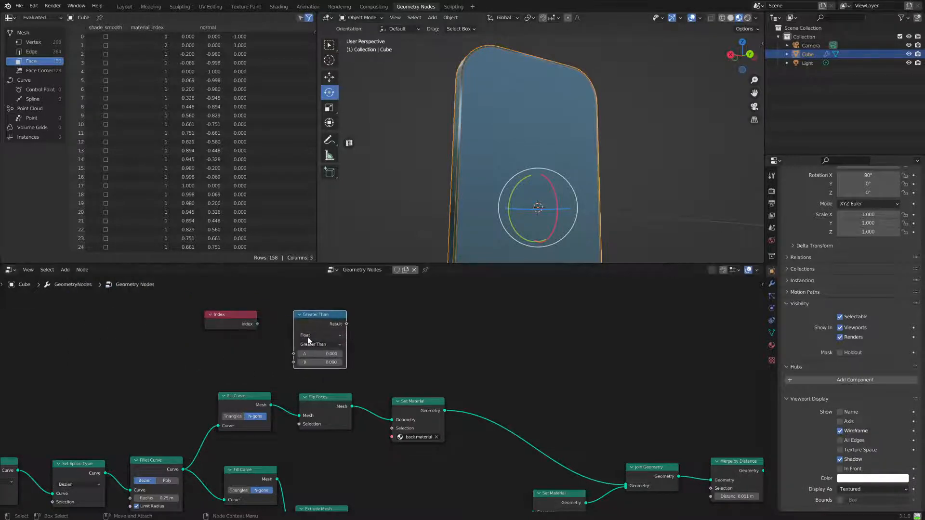
{"action": "left_click", "coordinate": [308, 336]}
{"action": "left_click", "coordinate": [314, 351]}
{"action": "left_click_drag", "start_coordinate": [324, 319], "coordinate": [318, 310]}
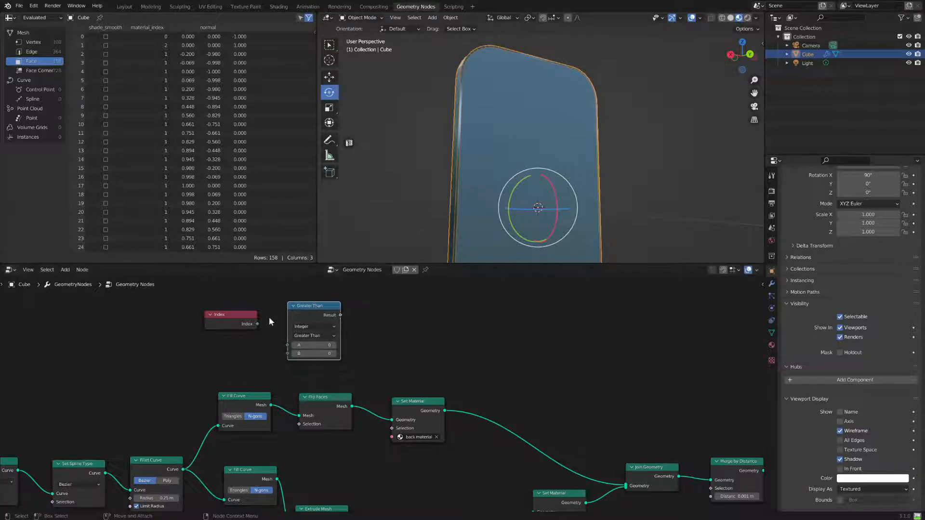
Connect the Index output to the Compare node's A input and line up the two nodes above the back branch
{"action": "left_click_drag", "start_coordinate": [257, 325], "coordinate": [288, 345]}
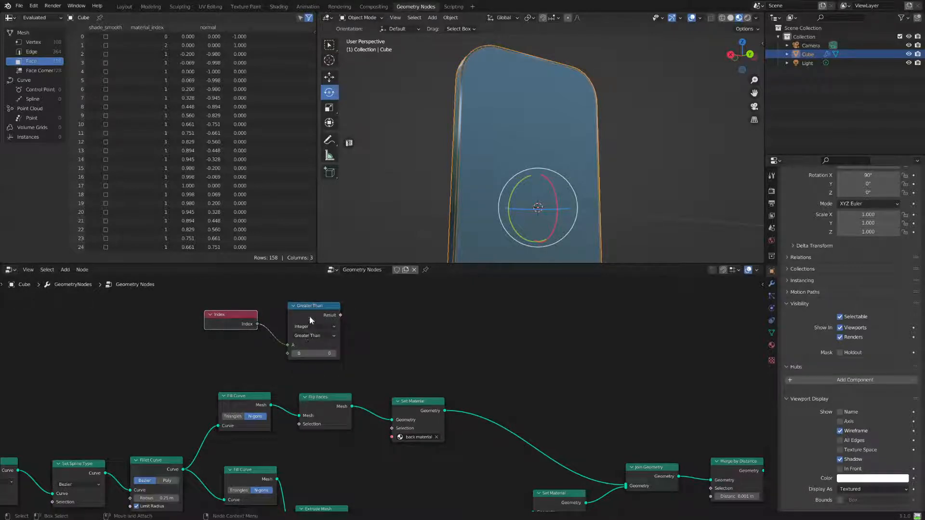
{"action": "left_click", "coordinate": [239, 317]}
{"action": "left_click_drag", "start_coordinate": [240, 315], "coordinate": [207, 319]}
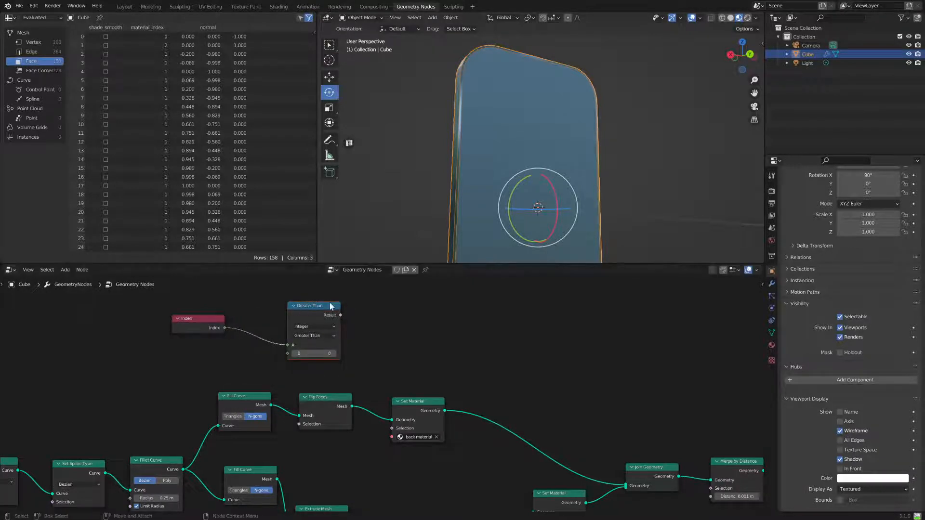
{"action": "left_click_drag", "start_coordinate": [311, 307], "coordinate": [343, 315]}
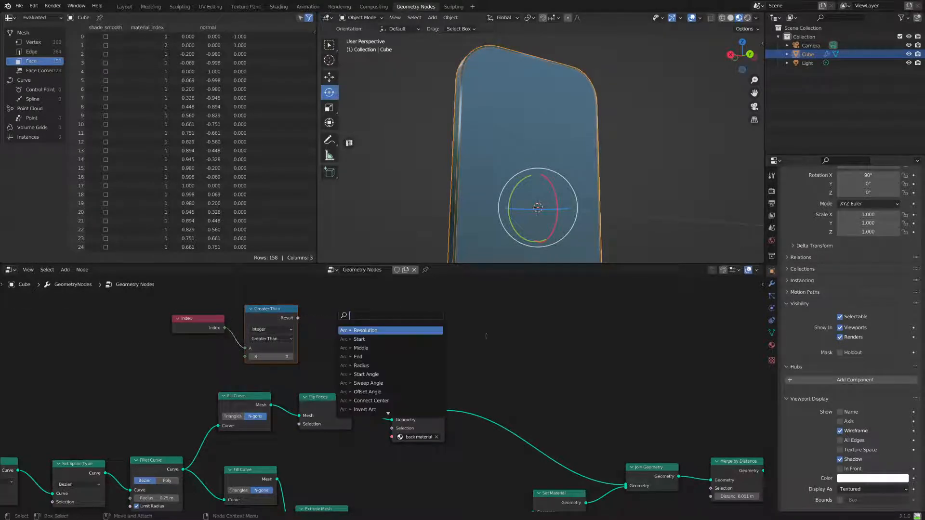
{"action": "left_click", "coordinate": [512, 345]}
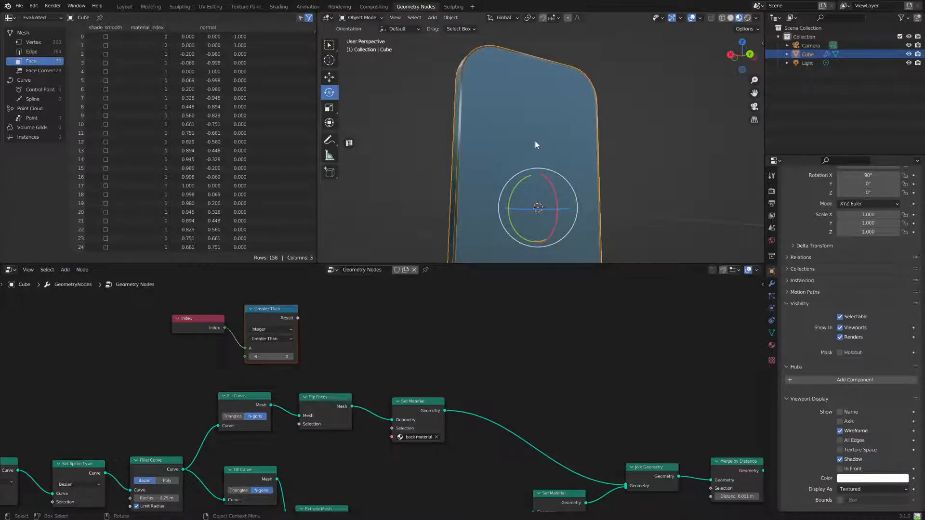
{"action": "middle_click_drag", "start_coordinate": [535, 141], "coordinate": [527, 84]}
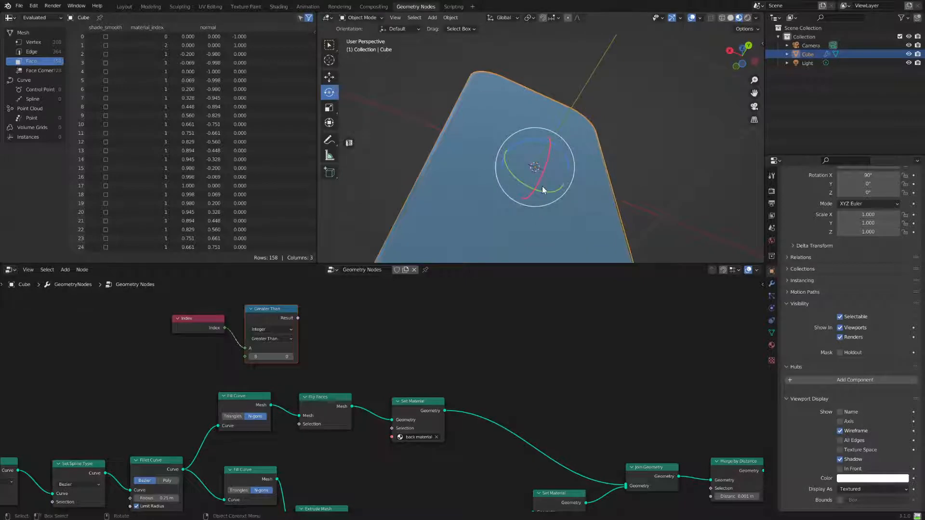
Add a Mesh to Points node and place it above the back material's Set Material node
{"action": "left_click", "coordinate": [65, 270]}
{"action": "left_click", "coordinate": [80, 280]}
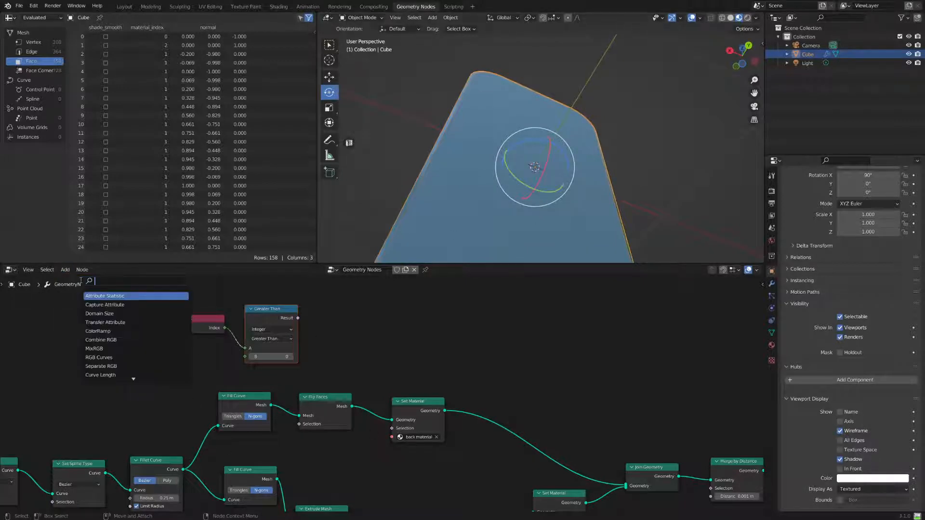
{"action": "type", "text": "mesh"}
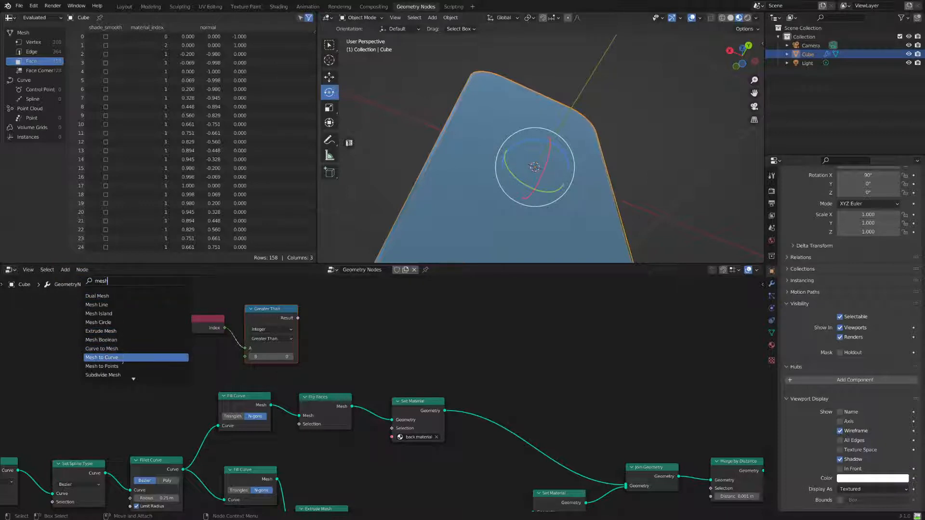
{"action": "left_click", "coordinate": [120, 366]}
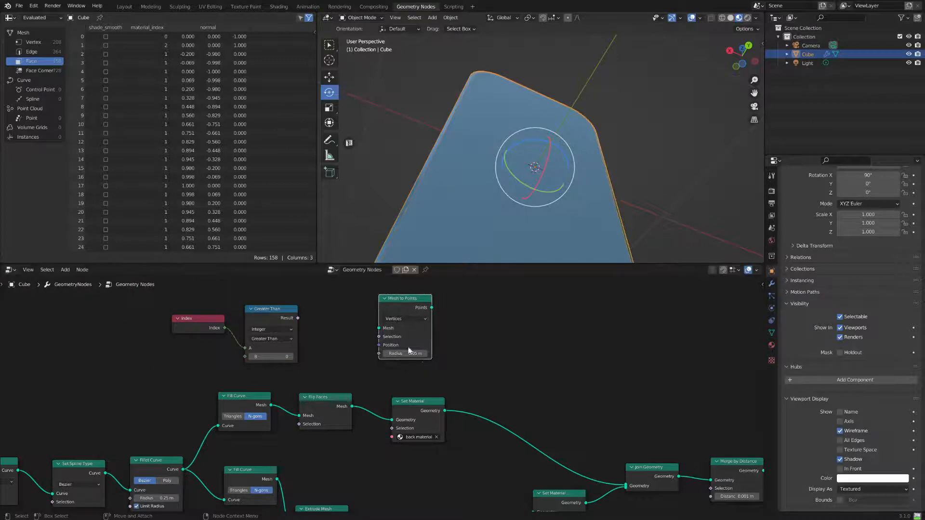
{"action": "mouse_move", "coordinate": [403, 306]}
{"action": "left_mouse_down"}
{"action": "mouse_move", "coordinate": [385, 305]}
{"action": "mouse_move", "coordinate": [400, 302]}
{"action": "left_mouse_up"}
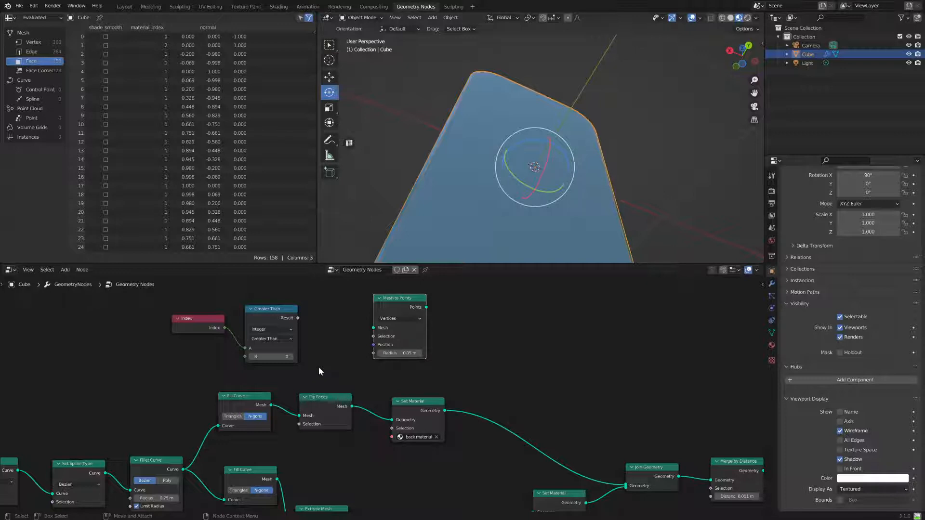
Connect the Mesh output of the upper Fill Curve node to the Mesh input of Mesh to Points
{"action": "middle_click_drag", "start_coordinate": [454, 214], "coordinate": [451, 207]}
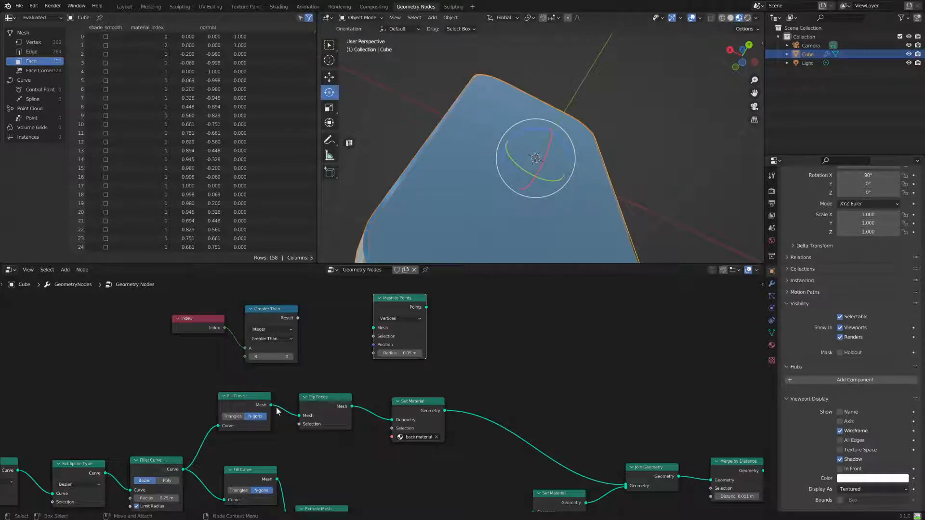
{"action": "middle_click_drag", "start_coordinate": [278, 461], "coordinate": [302, 426]}
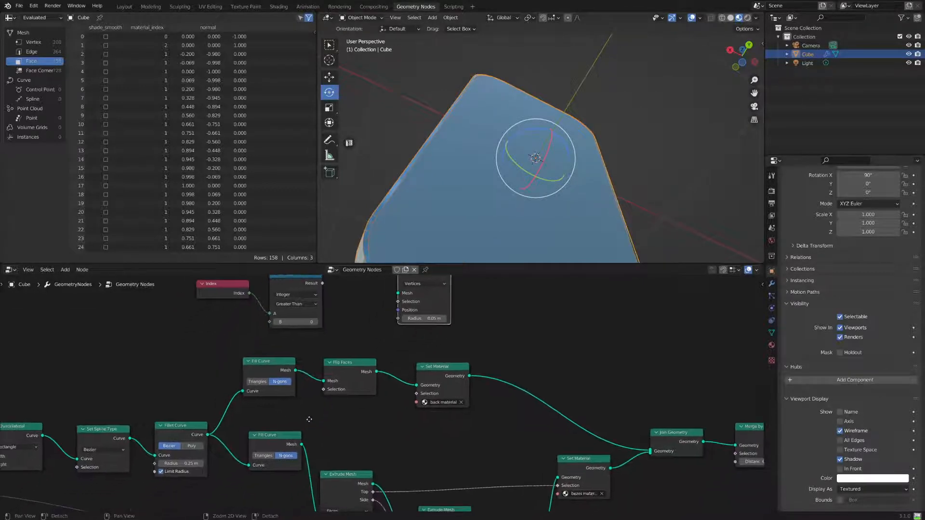
{"action": "left_click_drag", "start_coordinate": [269, 364], "coordinate": [269, 367]}
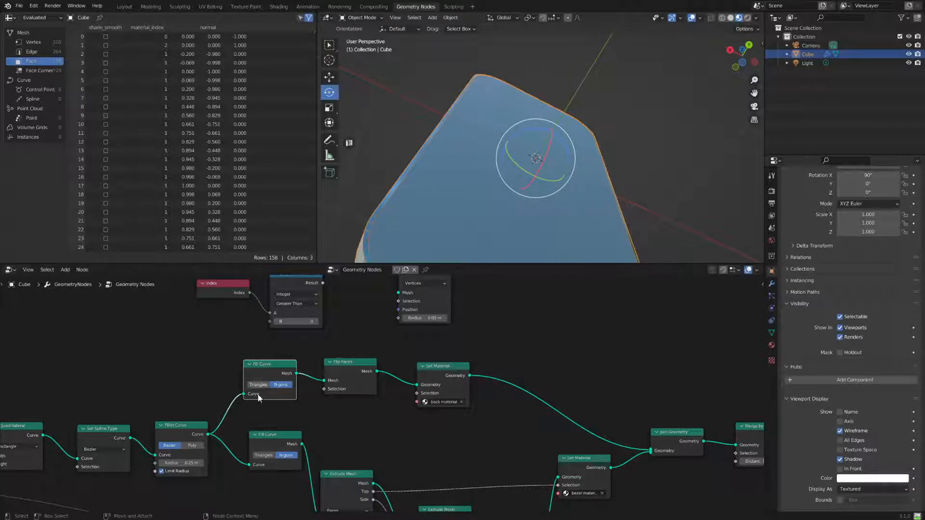
{"action": "middle_click_drag", "start_coordinate": [358, 395], "coordinate": [300, 426]}
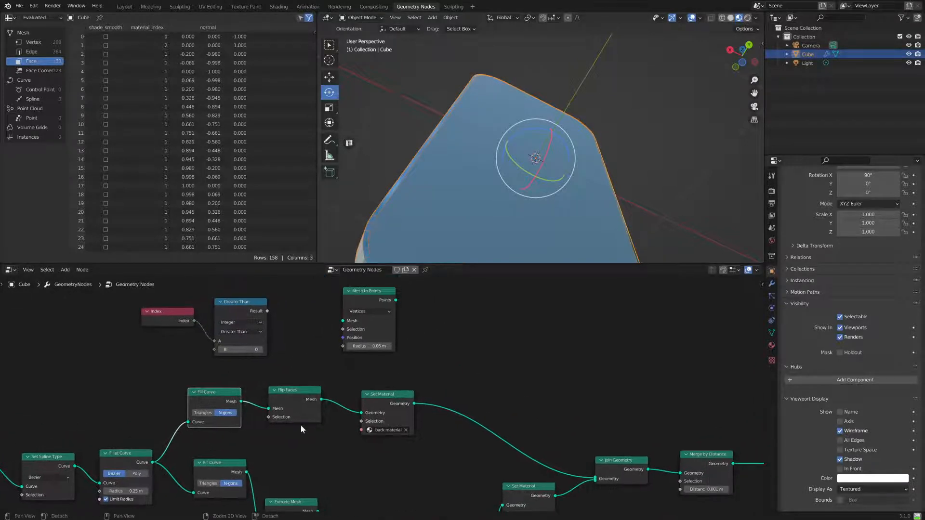
{"action": "left_click_drag", "start_coordinate": [242, 404], "coordinate": [346, 337]}
{"action": "scroll", "coordinate": [477, 324], "scroll_direction": "down", "scroll_amount": 2}
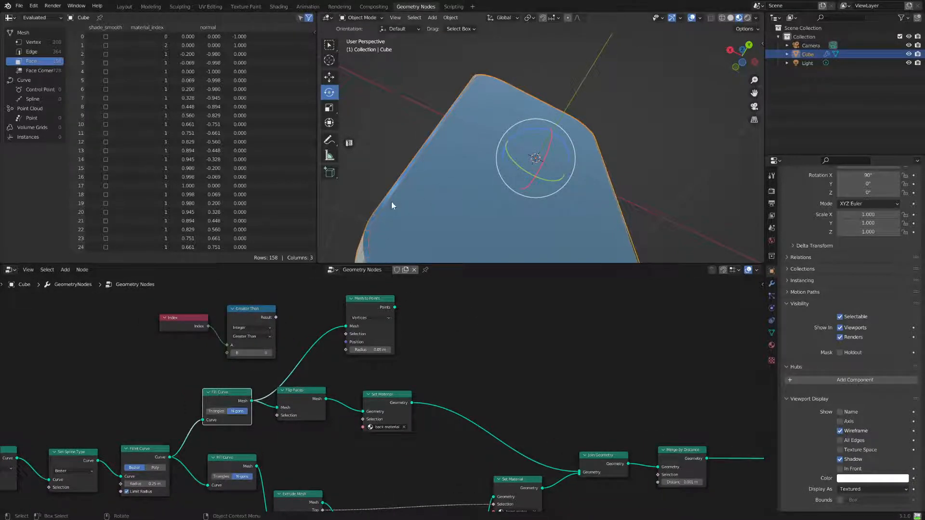
Rearrange the Fill Curve, Flip Faces, Set Material, Greater Than, Index and Mesh to Points nodes to open space between them
{"action": "left_click_drag", "start_coordinate": [240, 395], "coordinate": [234, 394]}
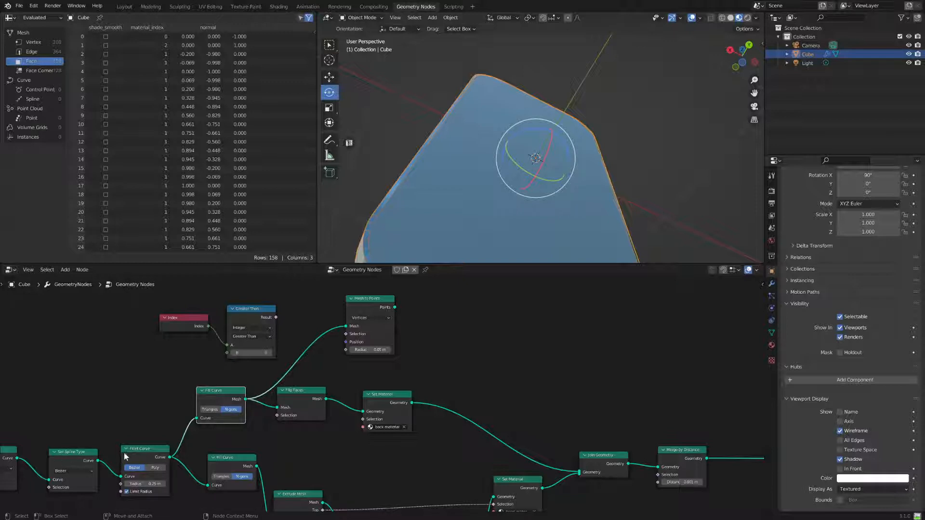
{"action": "left_click_drag", "start_coordinate": [239, 401], "coordinate": [244, 402]}
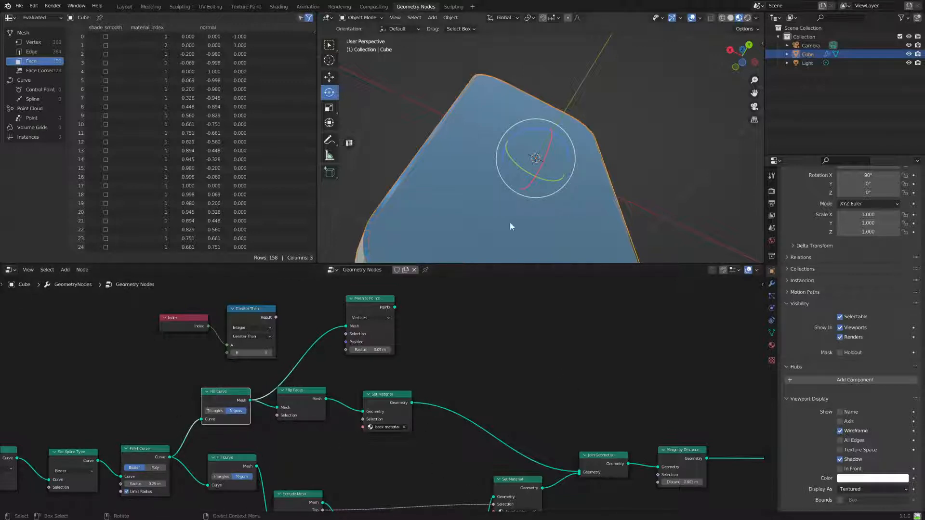
{"action": "left_click_drag", "start_coordinate": [226, 397], "coordinate": [230, 393]}
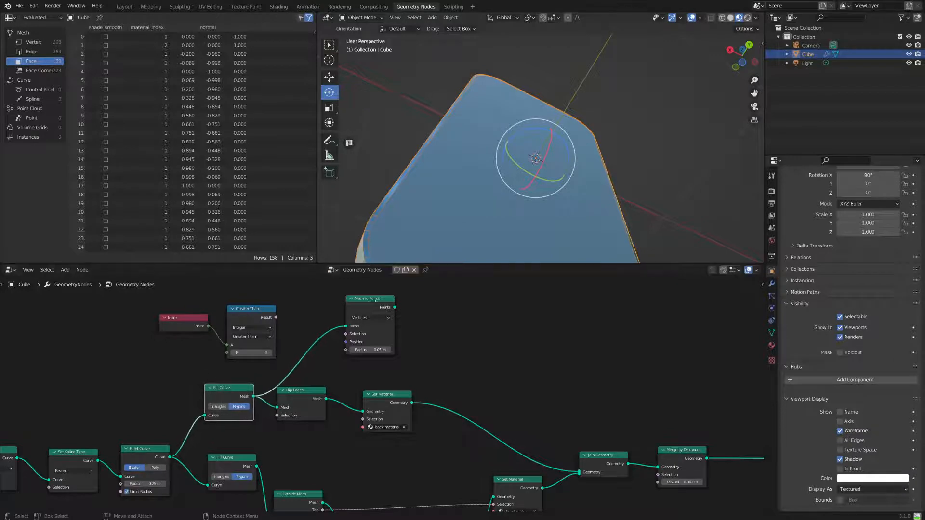
{"action": "left_click_drag", "start_coordinate": [315, 401], "coordinate": [323, 419]}
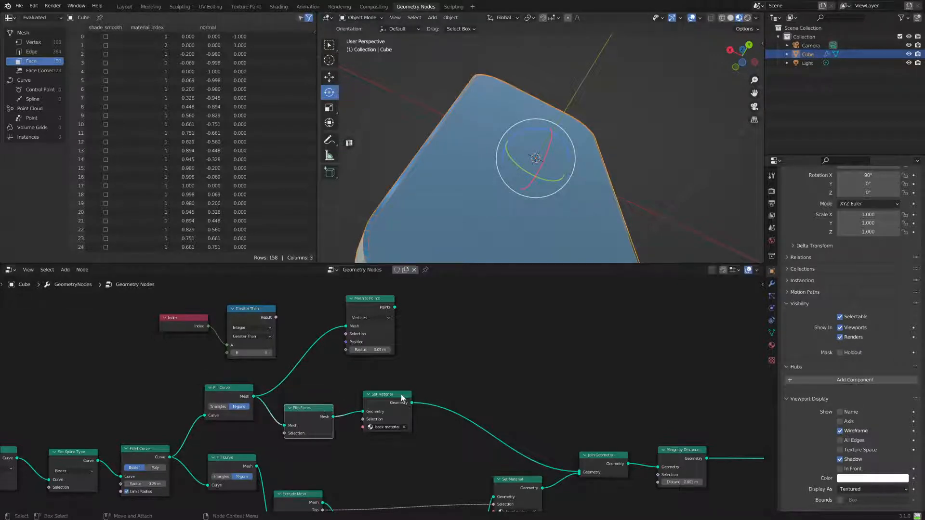
{"action": "left_click_drag", "start_coordinate": [402, 398], "coordinate": [405, 407]}
{"action": "middle_click_drag", "start_coordinate": [491, 174], "coordinate": [467, 149]}
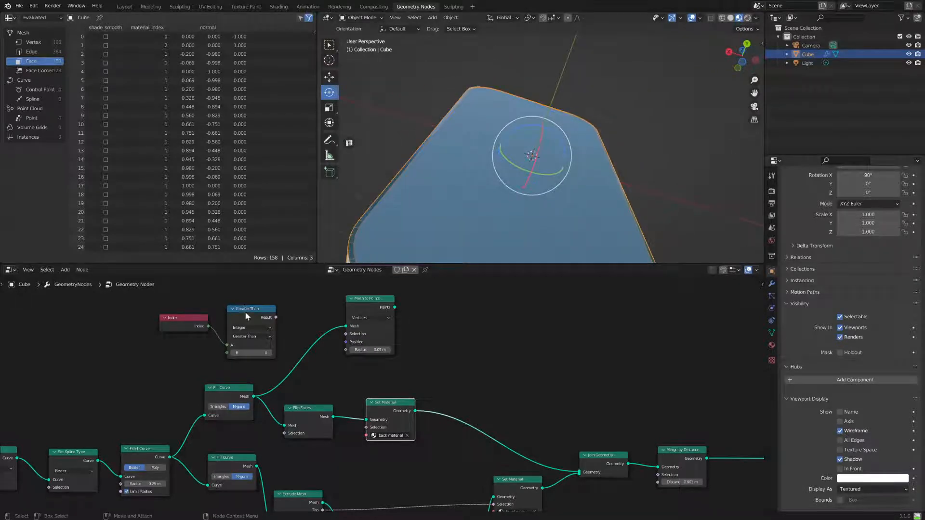
{"action": "left_click_drag", "start_coordinate": [247, 312], "coordinate": [256, 305]}
{"action": "left_click_drag", "start_coordinate": [189, 318], "coordinate": [172, 307]}
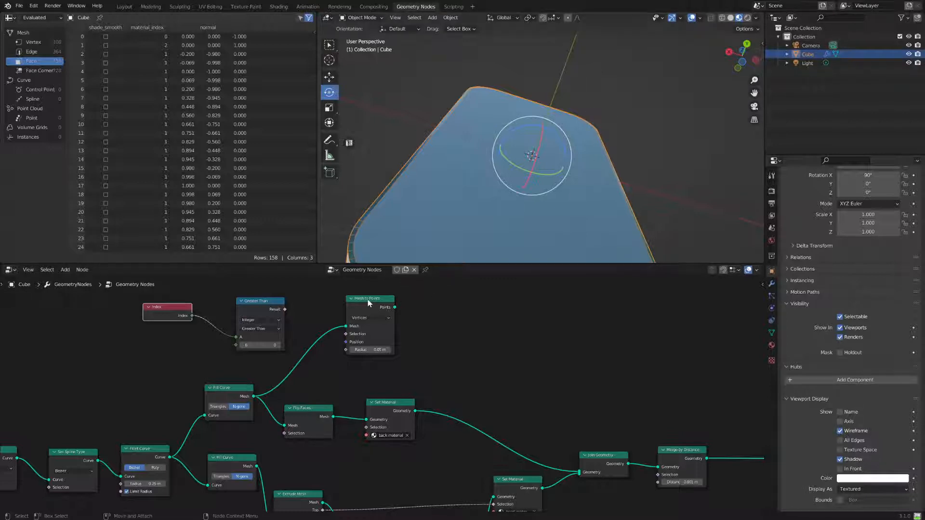
{"action": "left_click_drag", "start_coordinate": [367, 300], "coordinate": [388, 305]}
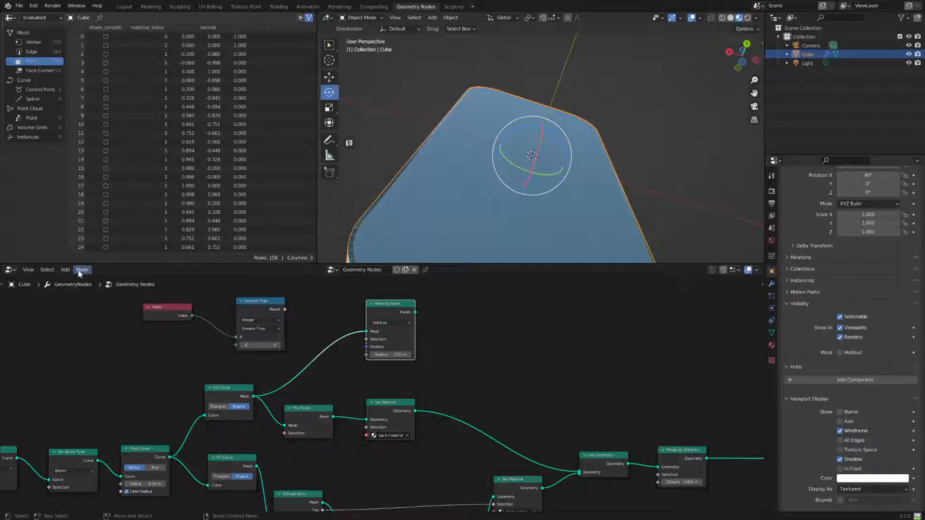
Show the viewport in wireframe and insert a Subdivide Mesh node on the link between Fill Curve and Mesh to Points
{"action": "left_click", "coordinate": [722, 17]}
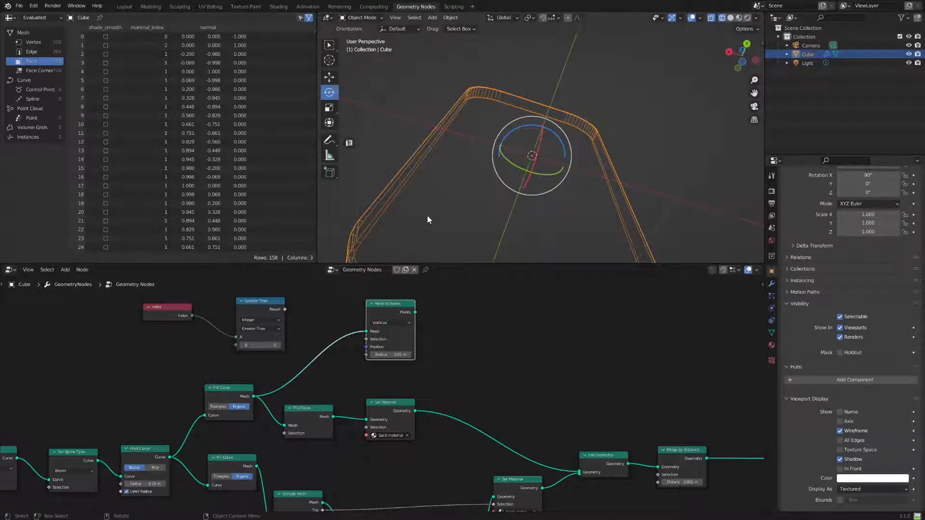
{"action": "left_click", "coordinate": [66, 271]}
{"action": "left_click", "coordinate": [74, 284]}
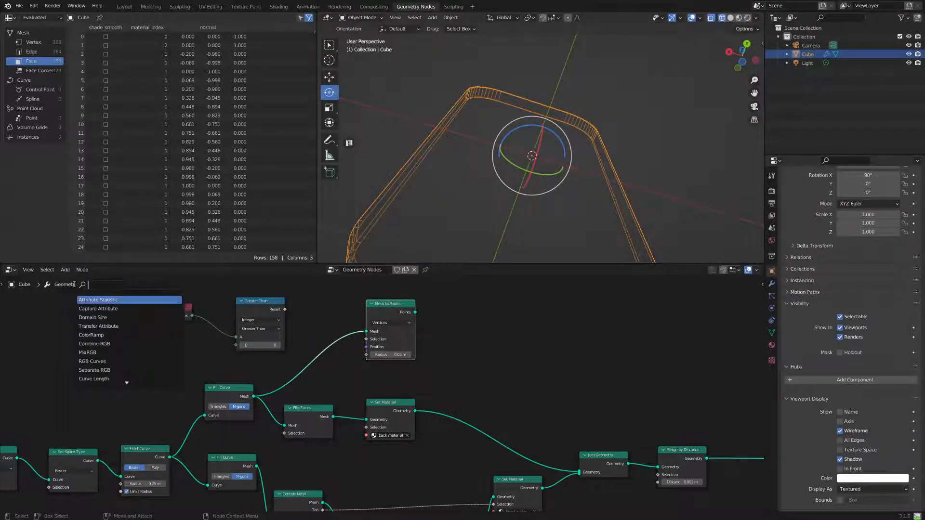
{"action": "type", "text": "seu"}
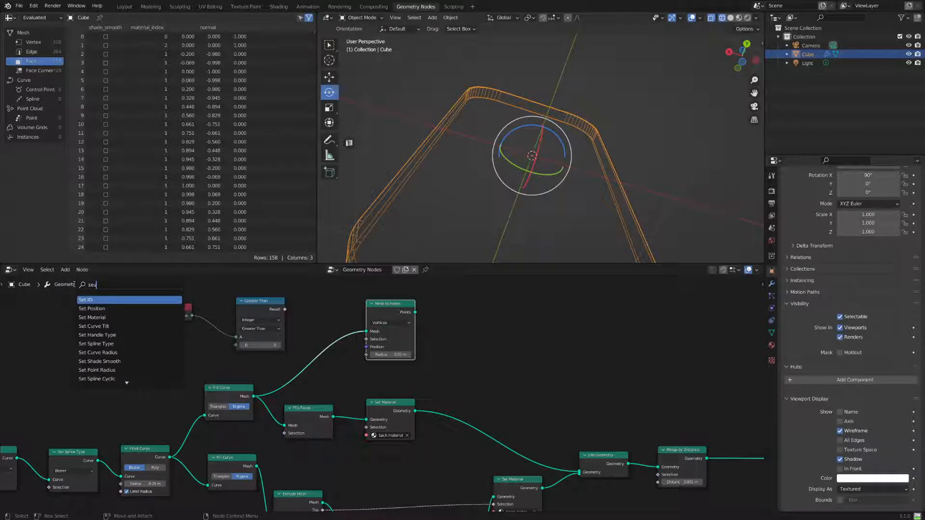
{"action": "key", "text": "BackSpace"}
{"action": "key", "text": "BackSpace"}
{"action": "type", "text": "ub"}
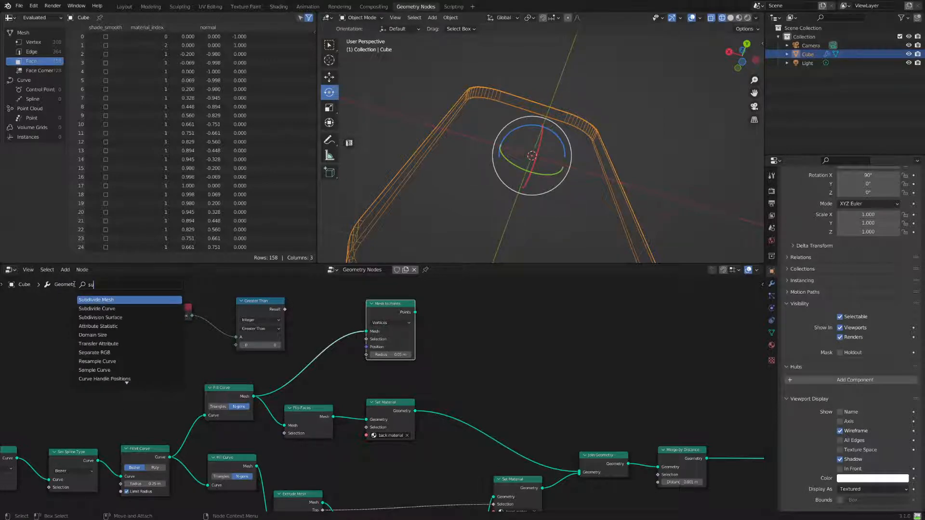
{"action": "key", "text": "Return"}
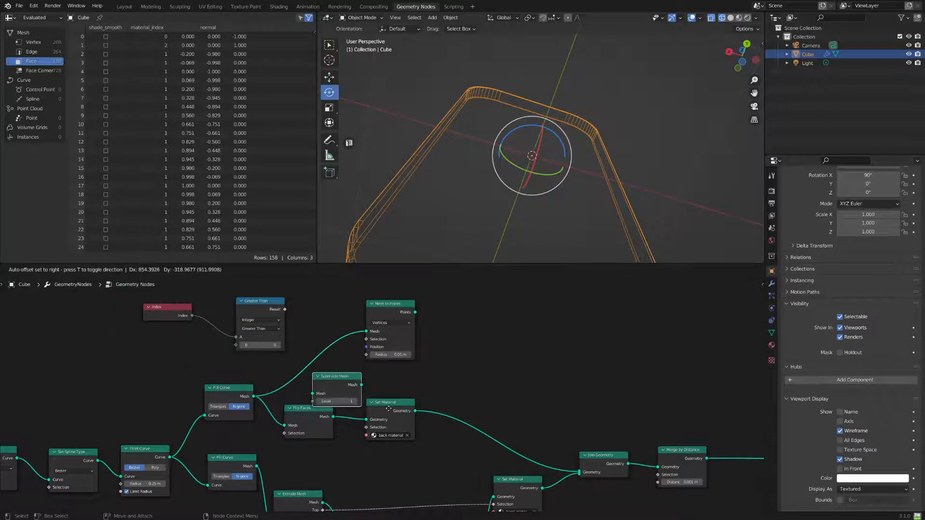
{"action": "left_click", "coordinate": [363, 381]}
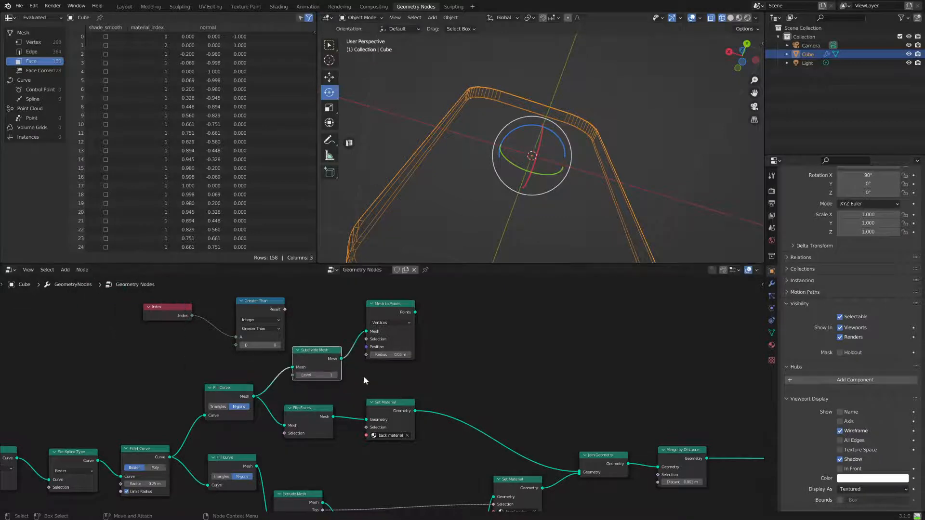
Set the Subdivide Mesh level to 2 and connect its Mesh output to Flip Faces, spacing out the neighbouring nodes
{"action": "left_click", "coordinate": [332, 376]}
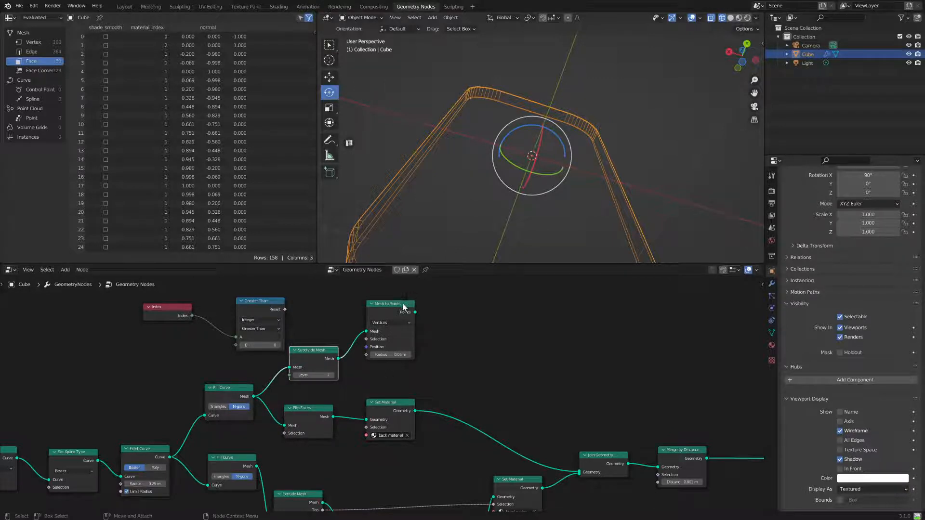
{"action": "left_click_drag", "start_coordinate": [404, 303], "coordinate": [481, 313]}
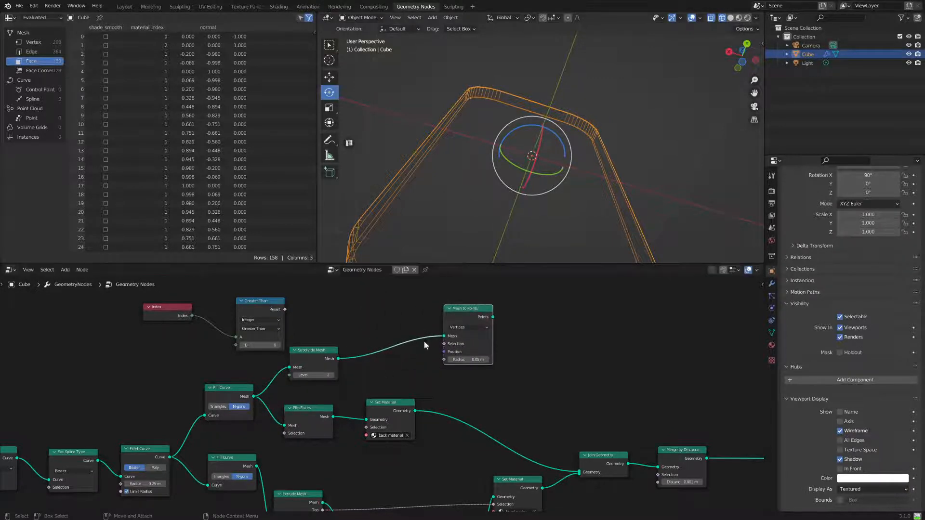
{"action": "left_click_drag", "start_coordinate": [339, 359], "coordinate": [284, 426]}
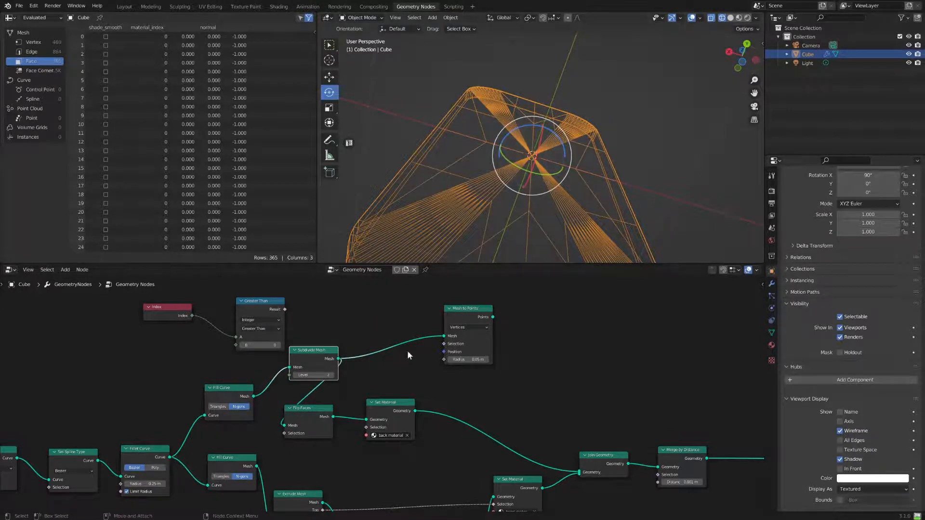
{"action": "left_click_drag", "start_coordinate": [324, 410], "coordinate": [347, 419]}
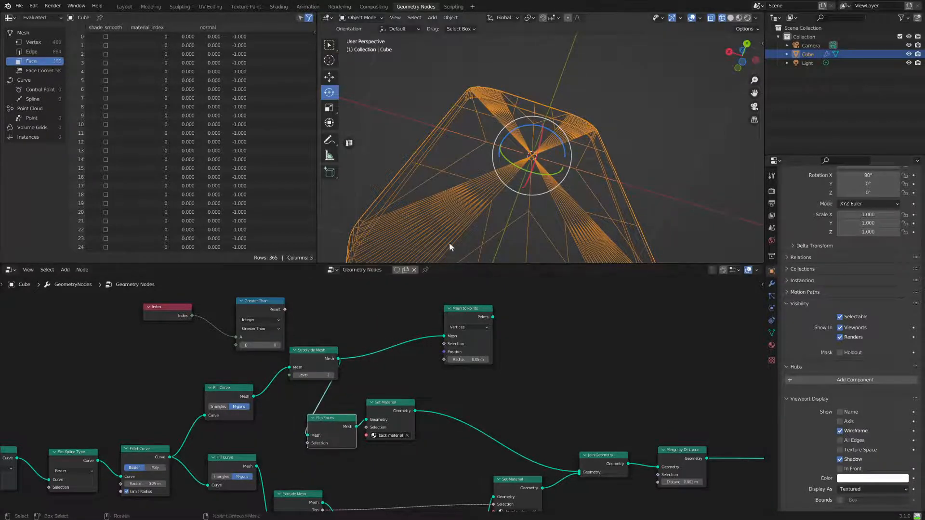
Switch the viewport to Material Preview shading and set the Subdivide Mesh level to 1
{"action": "mouse_move", "coordinate": [530, 207]}
{"action": "middle_mouse_down"}
{"action": "mouse_move", "coordinate": [473, 258]}
{"action": "mouse_move", "coordinate": [525, 207]}
{"action": "mouse_move", "coordinate": [552, 198]}
{"action": "mouse_move", "coordinate": [563, 206]}
{"action": "middle_mouse_up"}
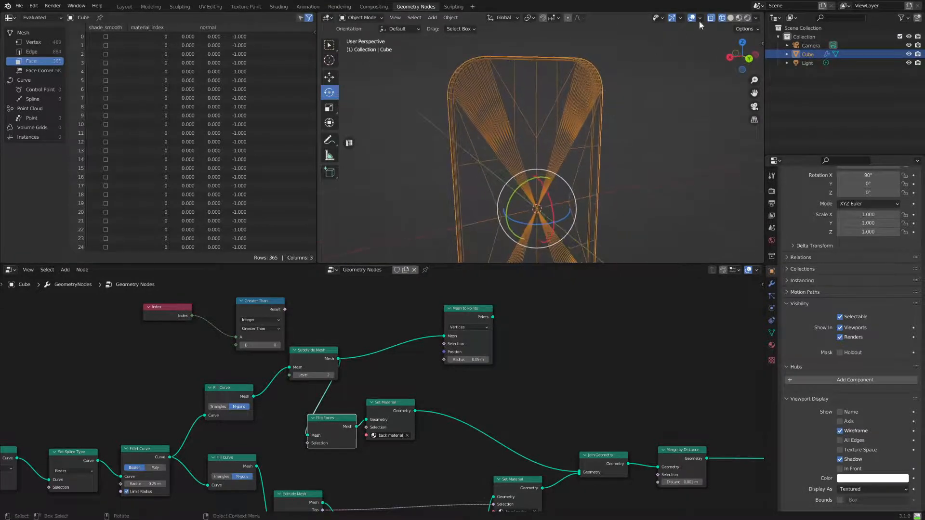
{"action": "left_click", "coordinate": [740, 17]}
{"action": "mouse_move", "coordinate": [598, 72]}
{"action": "middle_mouse_down"}
{"action": "mouse_move", "coordinate": [653, 149]}
{"action": "mouse_move", "coordinate": [628, 142]}
{"action": "middle_mouse_up"}
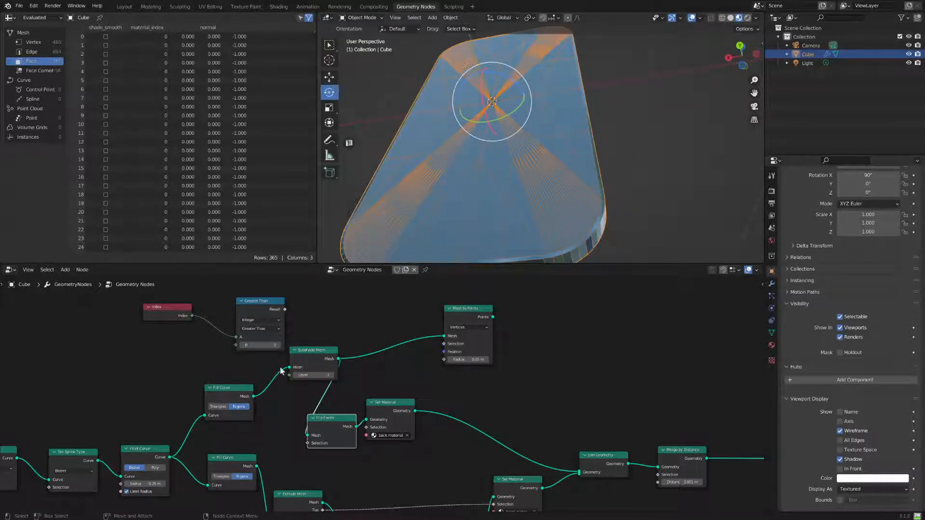
{"action": "left_click", "coordinate": [295, 375]}
{"action": "middle_click_drag", "start_coordinate": [477, 193], "coordinate": [517, 158]}
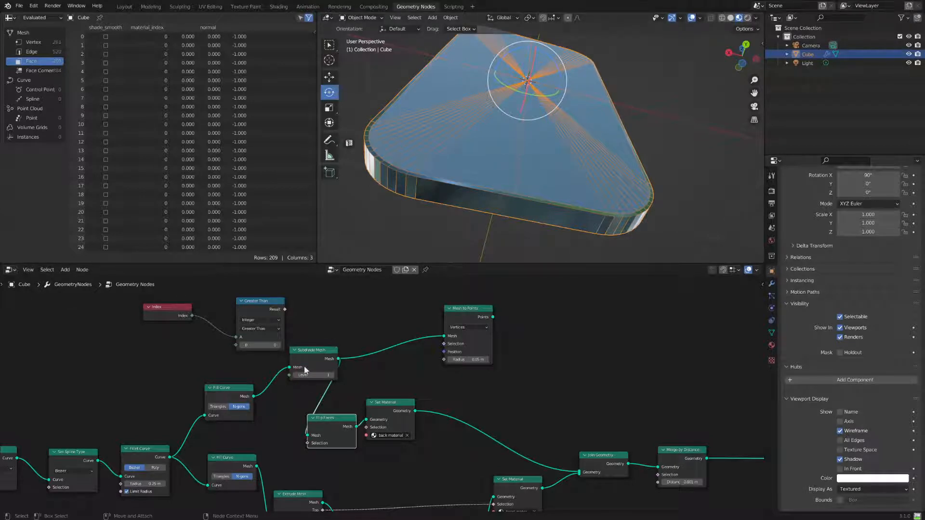
{"action": "middle_click_drag", "start_coordinate": [628, 131], "coordinate": [532, 150]}
Move the Greater Than and Index nodes clear of Subdivide Mesh and connect the Greater Than result to the Mesh to Points selection
{"action": "left_click_drag", "start_coordinate": [265, 304], "coordinate": [278, 294]}
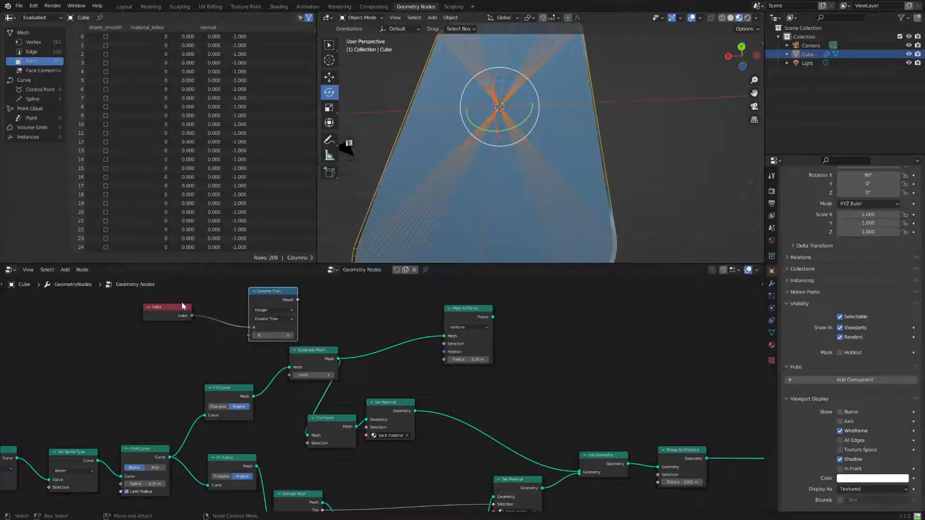
{"action": "left_click_drag", "start_coordinate": [181, 311], "coordinate": [193, 298]}
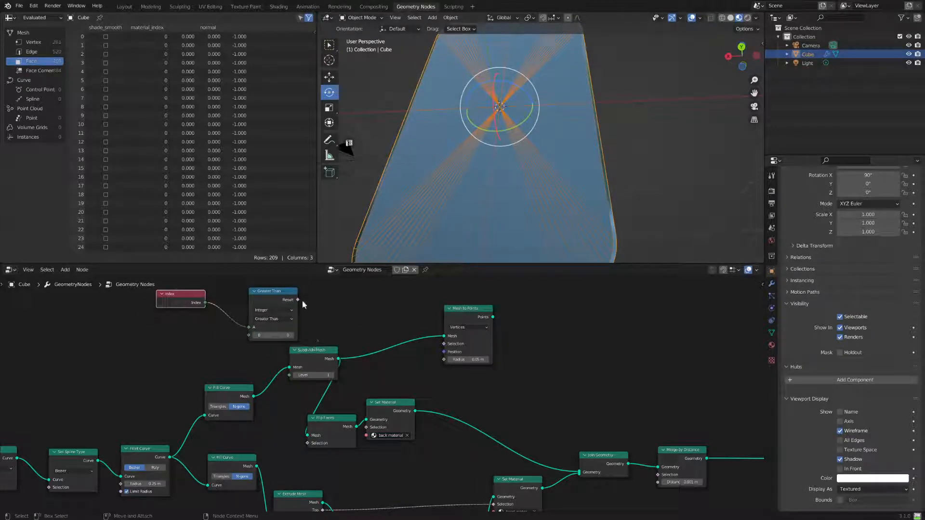
{"action": "left_click_drag", "start_coordinate": [298, 300], "coordinate": [444, 347]}
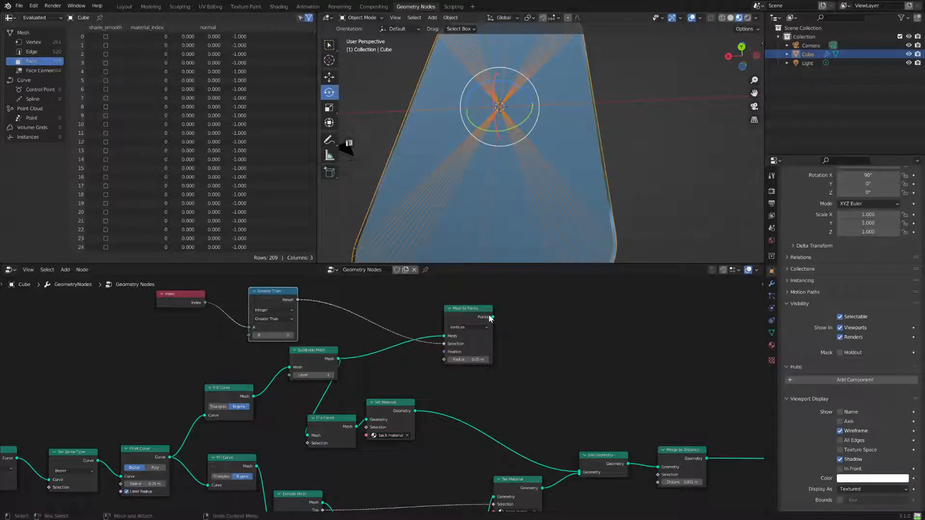
Connect the Points output of Mesh to Points to Join Geometry and inspect the points on the model
{"action": "left_click_drag", "start_coordinate": [489, 317], "coordinate": [473, 318]}
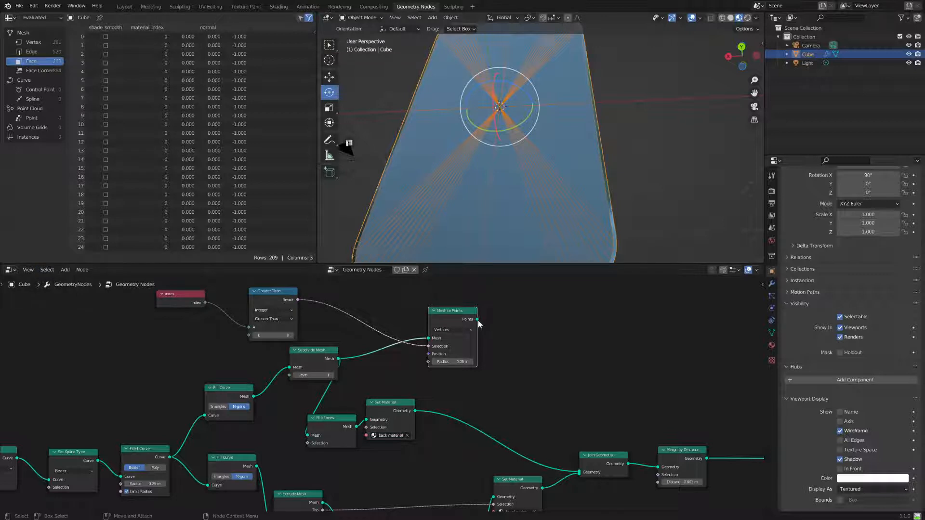
{"action": "left_click_drag", "start_coordinate": [477, 319], "coordinate": [579, 474]}
{"action": "left_click", "coordinate": [510, 299]}
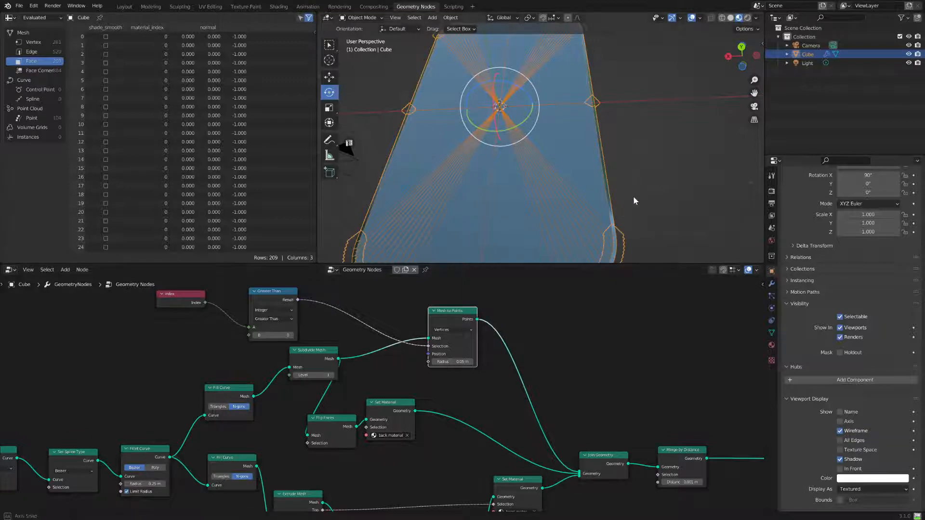
{"action": "middle_click_drag", "start_coordinate": [633, 196], "coordinate": [629, 177]}
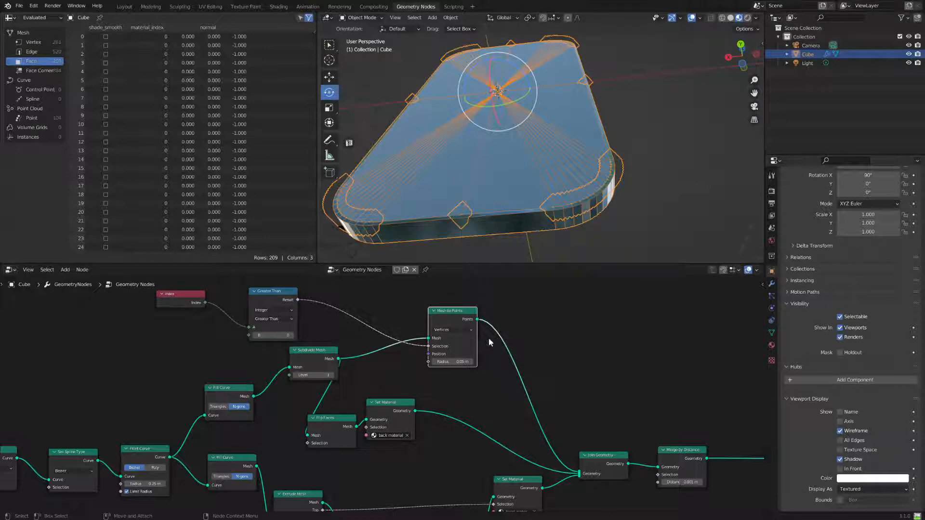
Switch Mesh to Points to Faces, set the Greater Than node's B value to 11, and inspect the points on the back face
{"action": "left_click", "coordinate": [453, 330]}
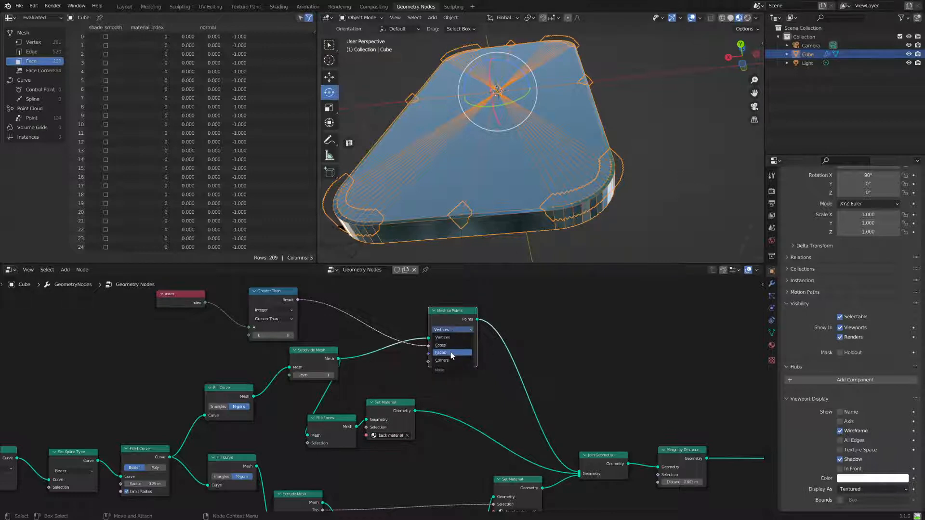
{"action": "left_click", "coordinate": [448, 350]}
{"action": "middle_click_drag", "start_coordinate": [548, 250], "coordinate": [560, 203]}
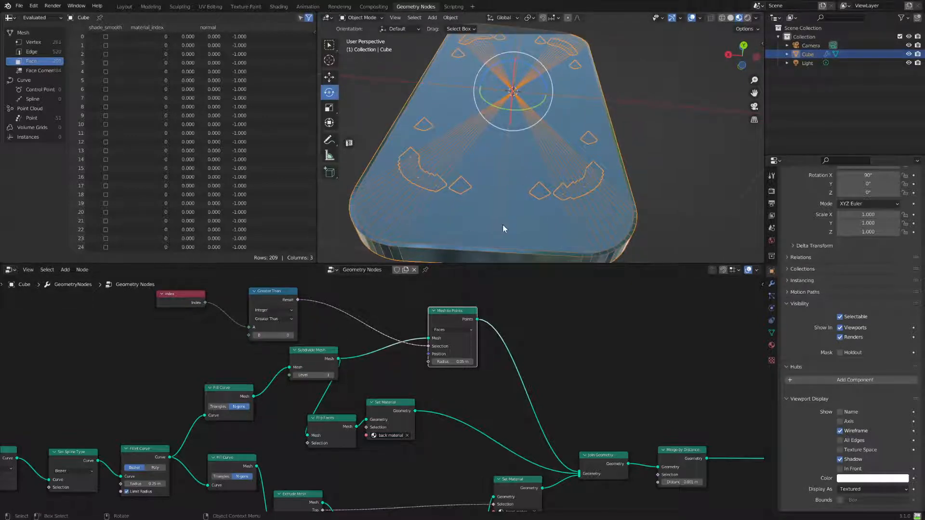
{"action": "left_click_drag", "start_coordinate": [273, 336], "coordinate": [293, 336]}
{"action": "middle_click_drag", "start_coordinate": [480, 180], "coordinate": [554, 124]}
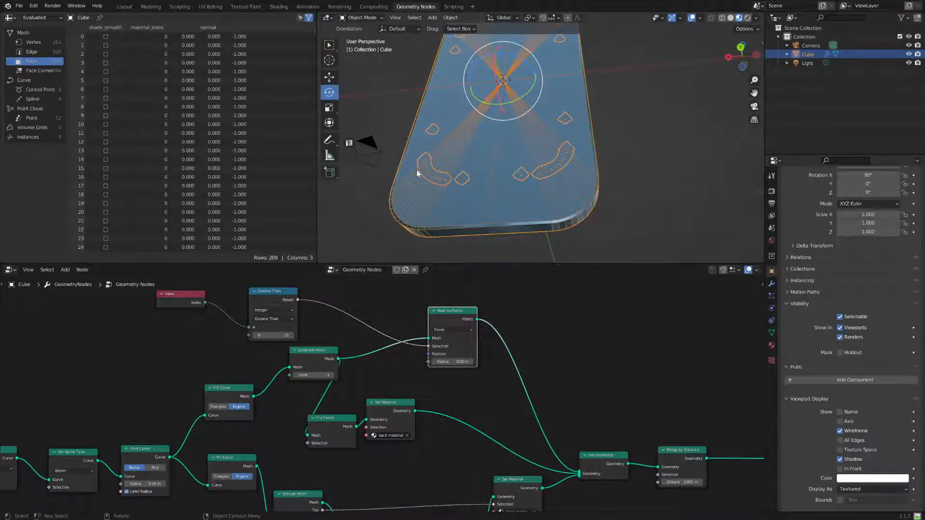
{"action": "middle_click_drag", "start_coordinate": [606, 187], "coordinate": [573, 137]}
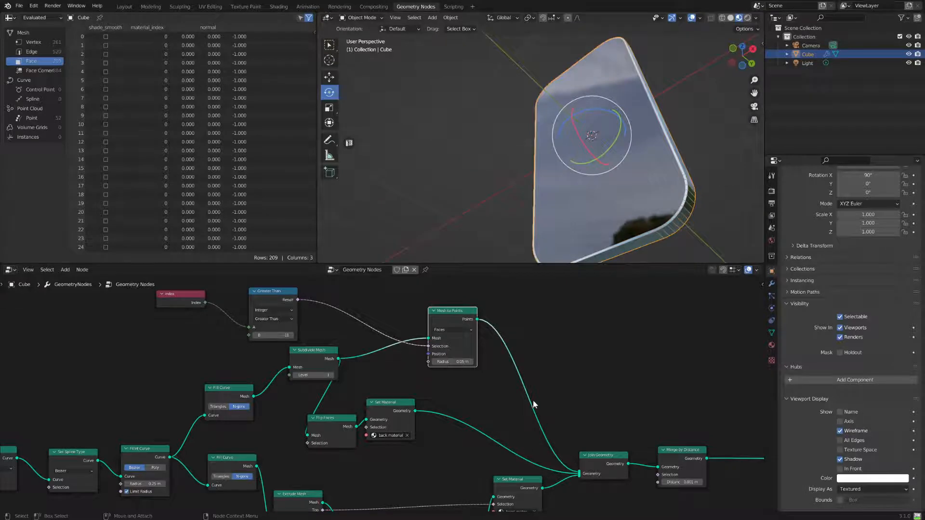
{"action": "middle_click_drag", "start_coordinate": [709, 217], "coordinate": [504, 189]}
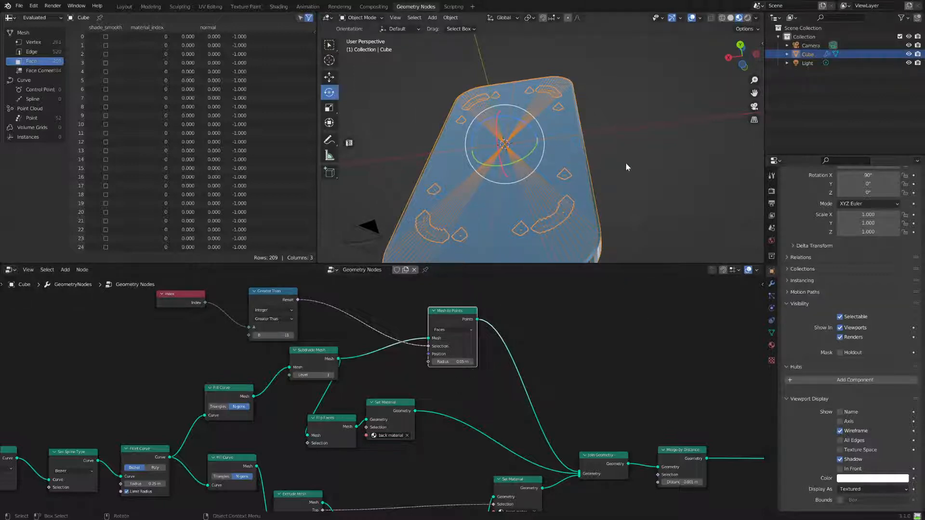
Shift the Mesh to Points node slightly closer to Subdivide Mesh and enlarge the node editor area
{"action": "left_click_drag", "start_coordinate": [479, 312], "coordinate": [468, 321]}
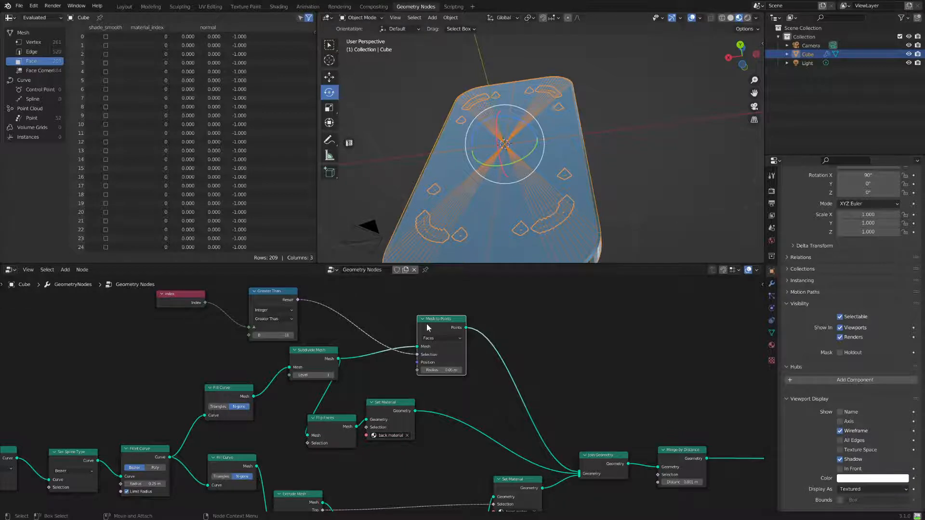
{"action": "middle_click_drag", "start_coordinate": [429, 329], "coordinate": [328, 342]}
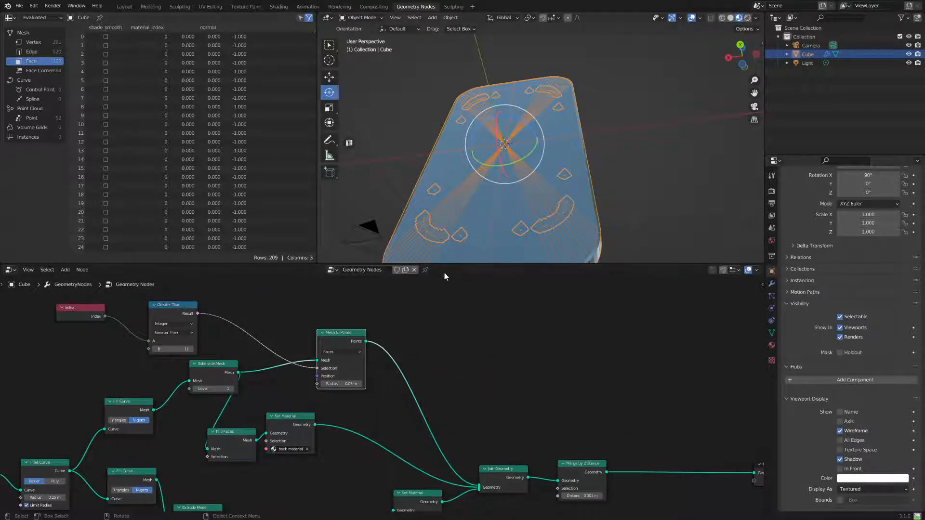
{"action": "left_click_drag", "start_coordinate": [479, 263], "coordinate": [479, 174]}
{"action": "middle_click_drag", "start_coordinate": [424, 260], "coordinate": [455, 341]}
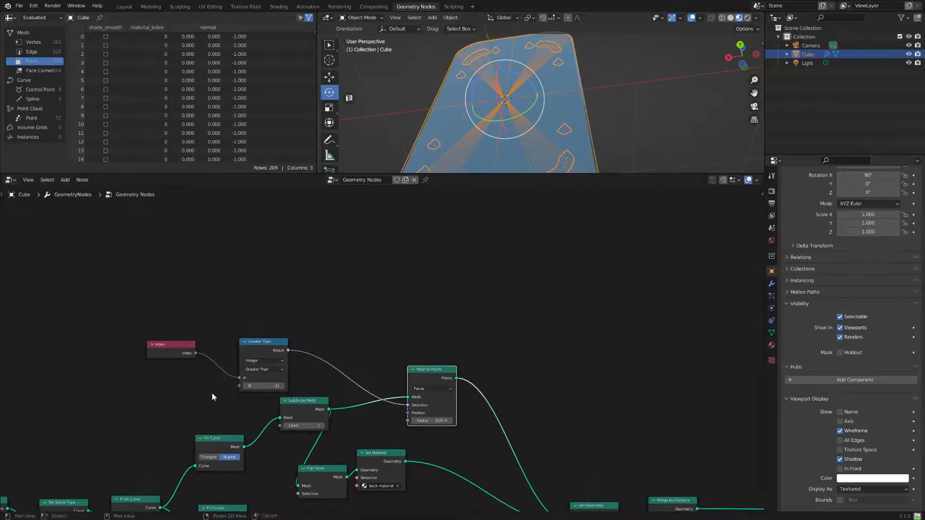
{"action": "middle_click_drag", "start_coordinate": [129, 448], "coordinate": [164, 385]}
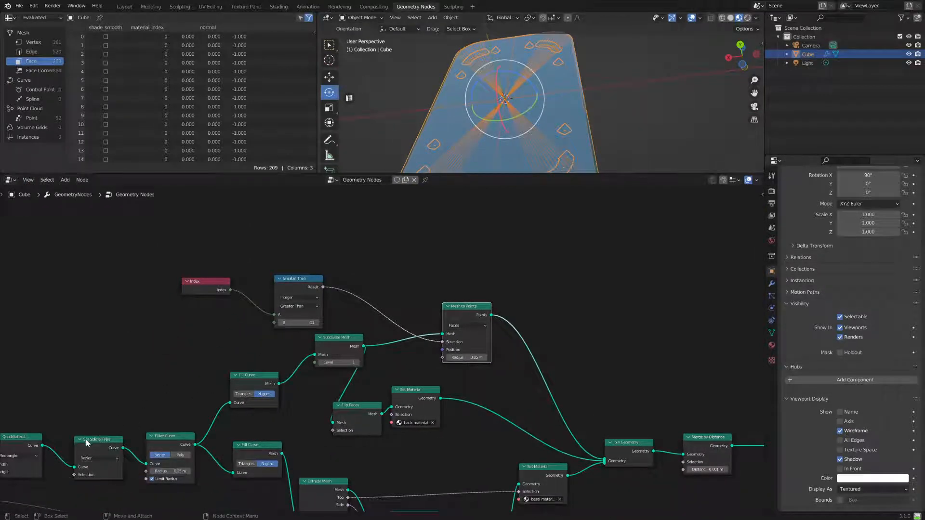
Duplicate the Quadrilateral, Set Spline Type and Fillet Curve nodes and place the copies above the Index and Greater Than nodes
{"action": "left_click", "coordinate": [31, 438]}
{"action": "left_click", "coordinate": [82, 440]}
{"action": "left_click", "coordinate": [155, 442], "text": "shift"}
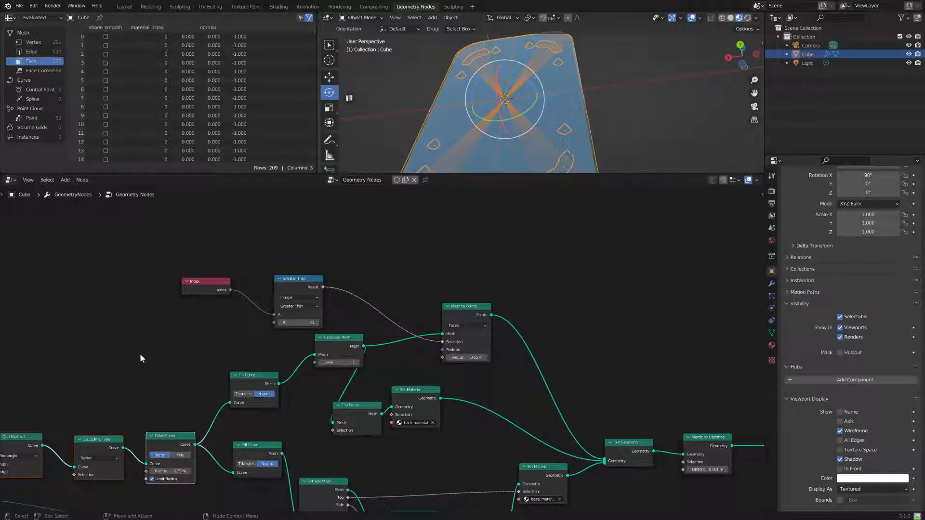
{"action": "key", "text": "shift+d"}
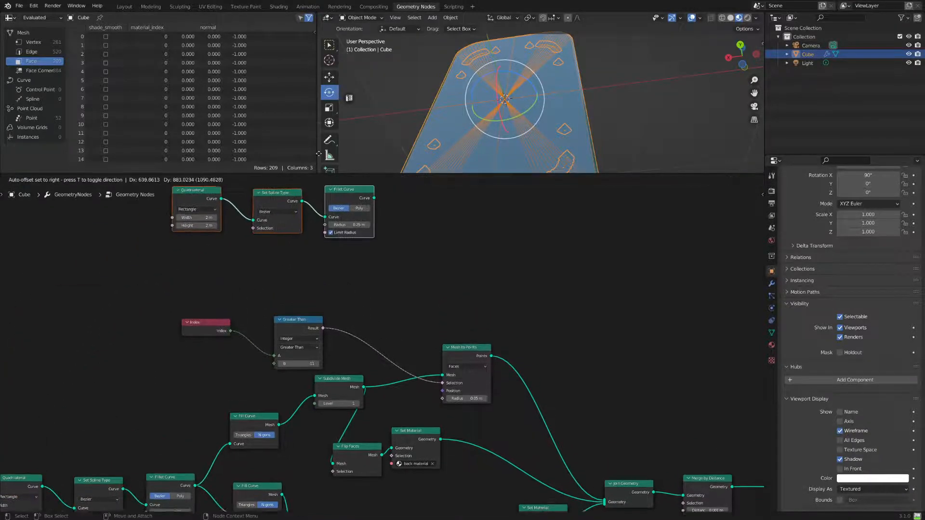
{"action": "left_click", "coordinate": [305, 258]}
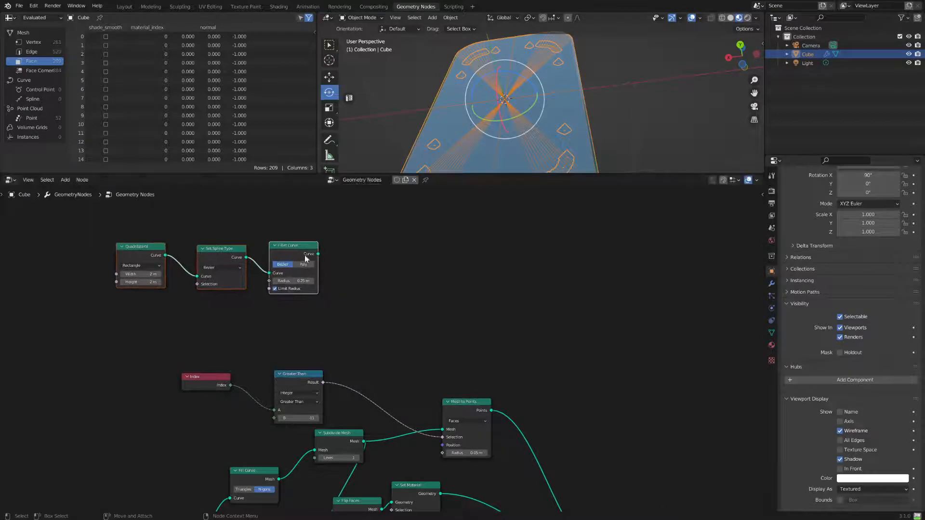
{"action": "left_click", "coordinate": [65, 179]}
{"action": "left_click", "coordinate": [67, 190]}
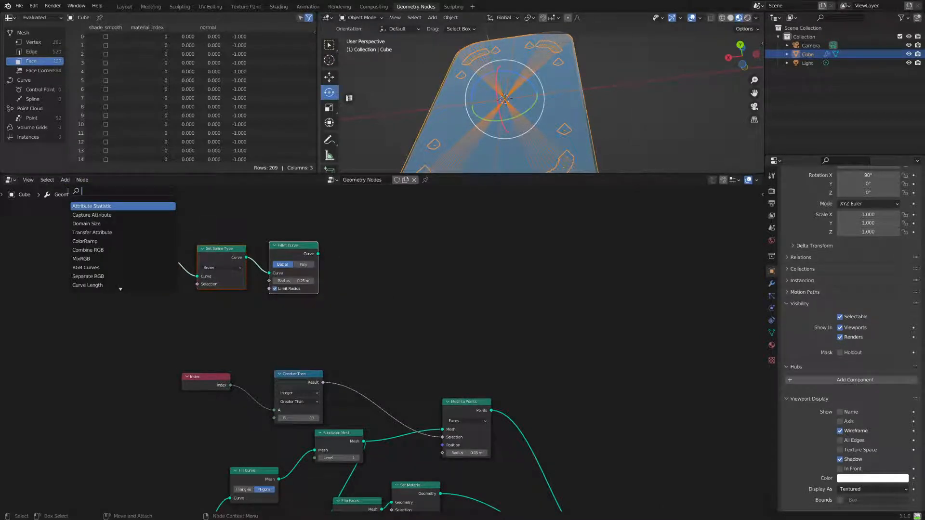
{"action": "type", "text": "cuve"}
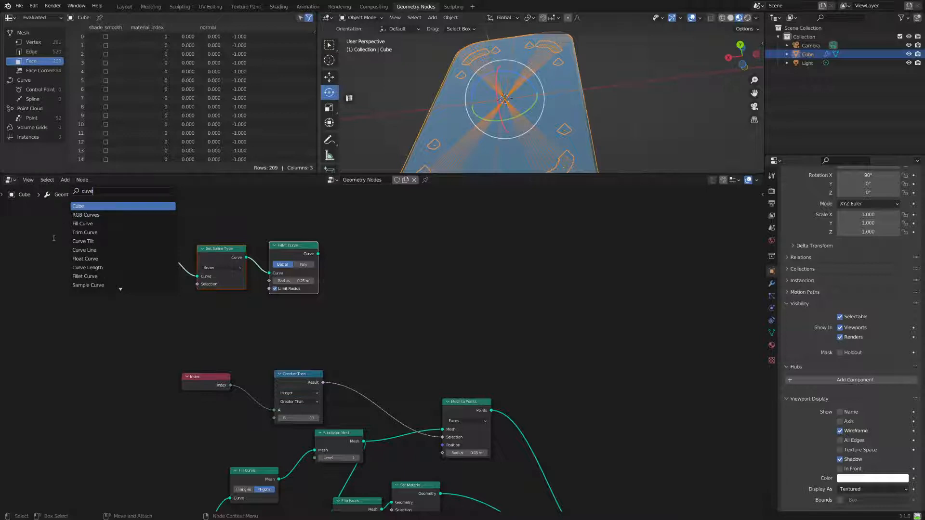
{"action": "key", "text": "Escape"}
Add a Curve to Mesh node, connect the duplicated Fillet Curve to its Profile Curve input, and nudge Mesh to Points aside
{"action": "left_click", "coordinate": [64, 180]}
{"action": "mouse_move", "coordinate": [79, 220]}
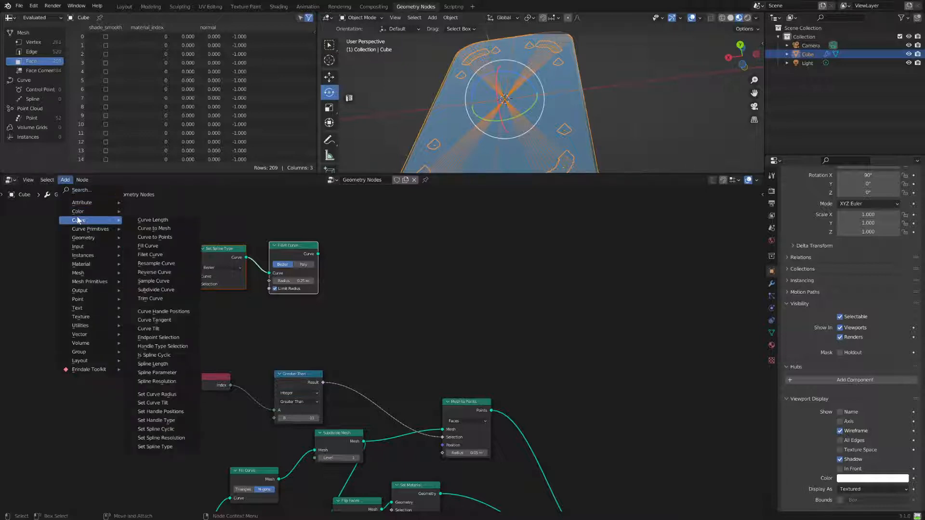
{"action": "left_click", "coordinate": [181, 225]}
{"action": "left_click", "coordinate": [355, 272]}
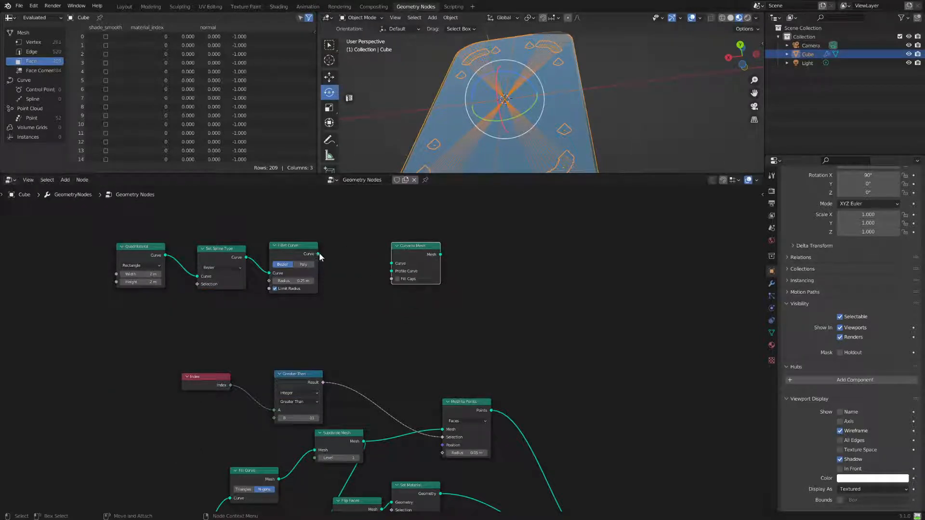
{"action": "left_click_drag", "start_coordinate": [319, 255], "coordinate": [385, 250]}
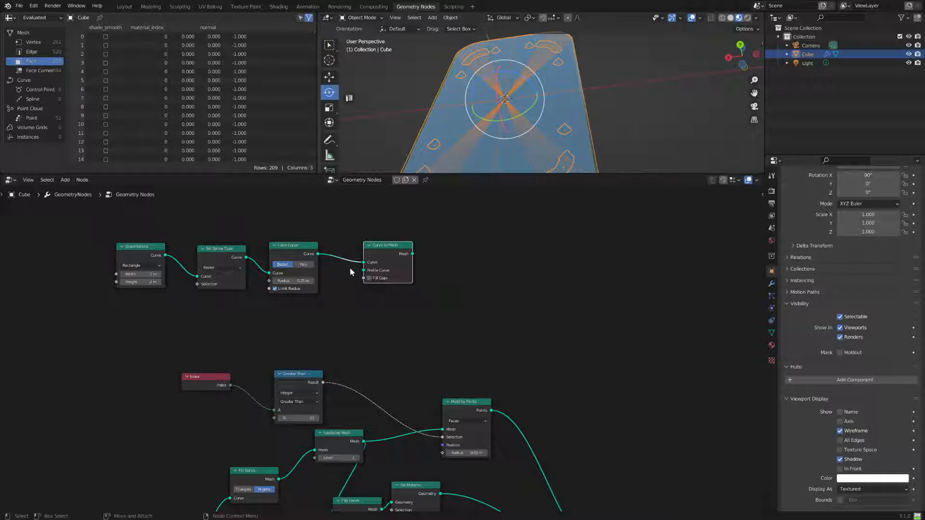
{"action": "left_click", "coordinate": [299, 247]}
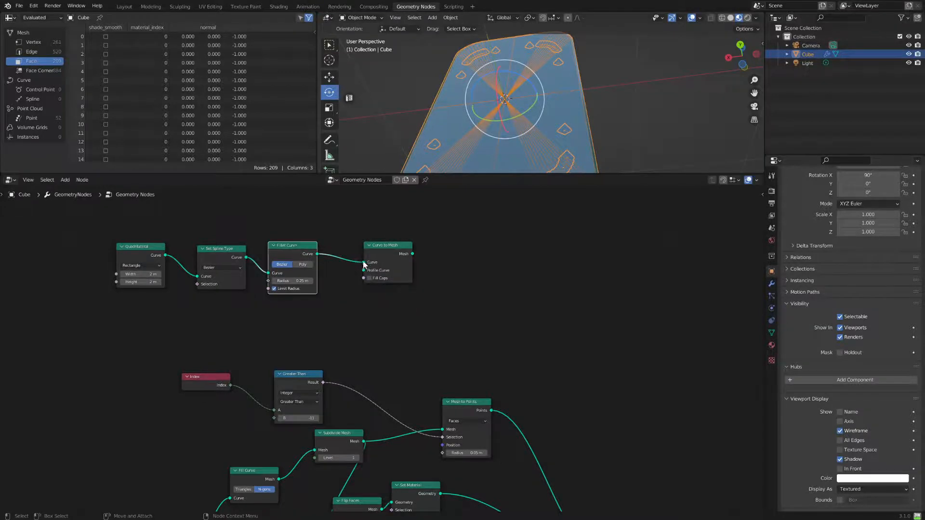
{"action": "mouse_move", "coordinate": [364, 263]}
{"action": "left_mouse_down"}
{"action": "mouse_move", "coordinate": [364, 275]}
{"action": "mouse_move", "coordinate": [368, 265]}
{"action": "left_mouse_up"}
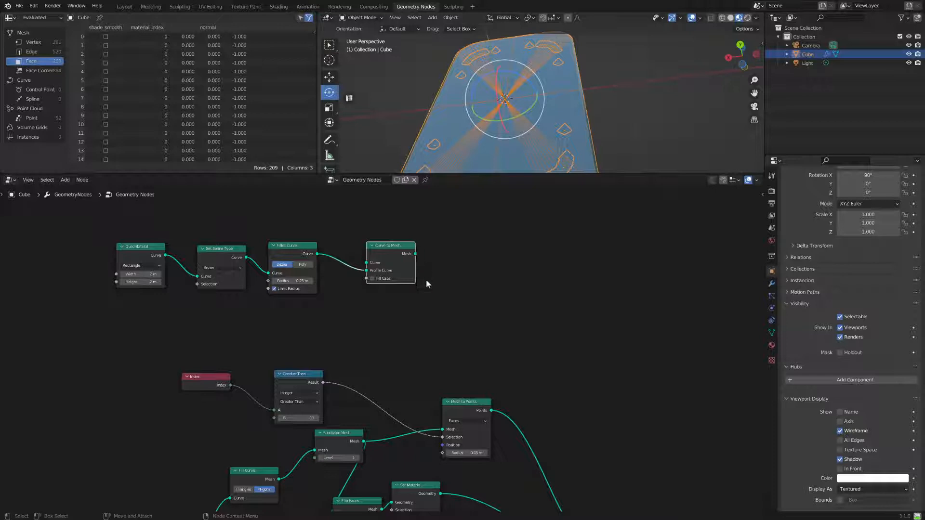
{"action": "left_click_drag", "start_coordinate": [415, 254], "coordinate": [473, 283]}
{"action": "left_click_drag", "start_coordinate": [463, 402], "coordinate": [460, 401]}
Try adding a Distribute Points on Faces node and delete it
{"action": "left_click", "coordinate": [61, 181]}
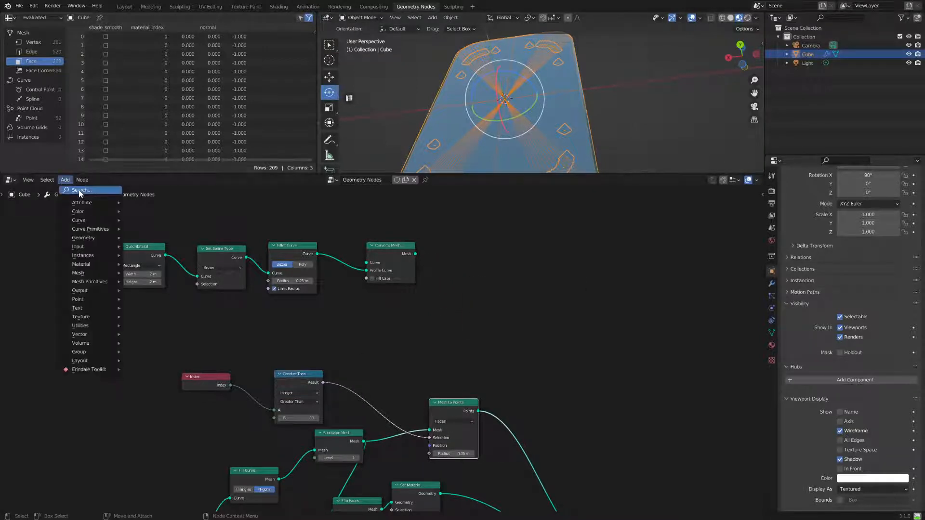
{"action": "left_click", "coordinate": [79, 190]}
{"action": "type", "text": "poi"}
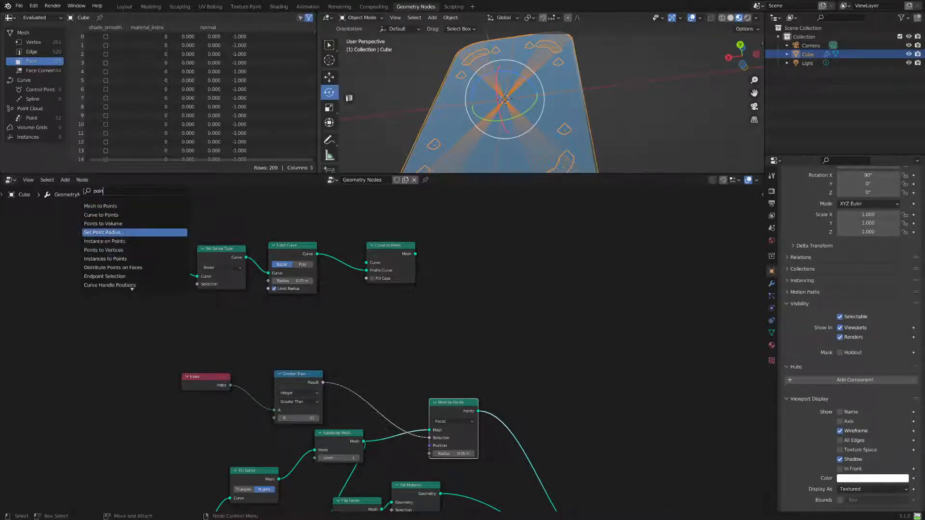
{"action": "type", "text": "n"}
{"action": "key", "text": "BackSpace"}
{"action": "key", "text": "BackSpace"}
{"action": "key", "text": "BackSpace"}
{"action": "key", "text": "BackSpace"}
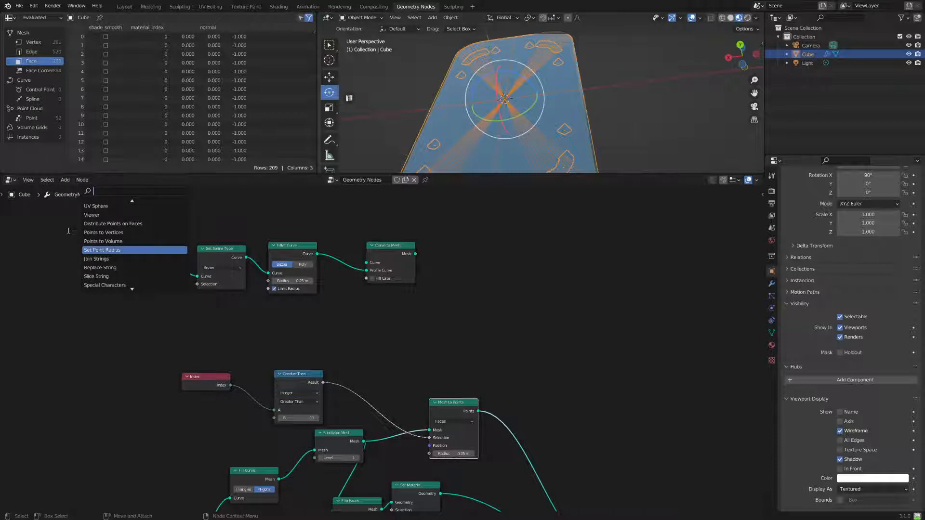
{"action": "type", "text": "dis"}
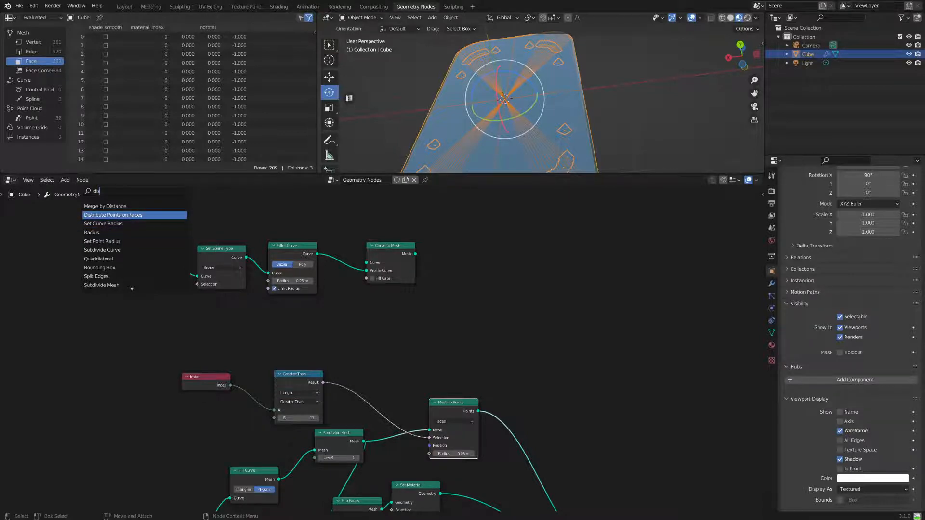
{"action": "left_click", "coordinate": [113, 215]}
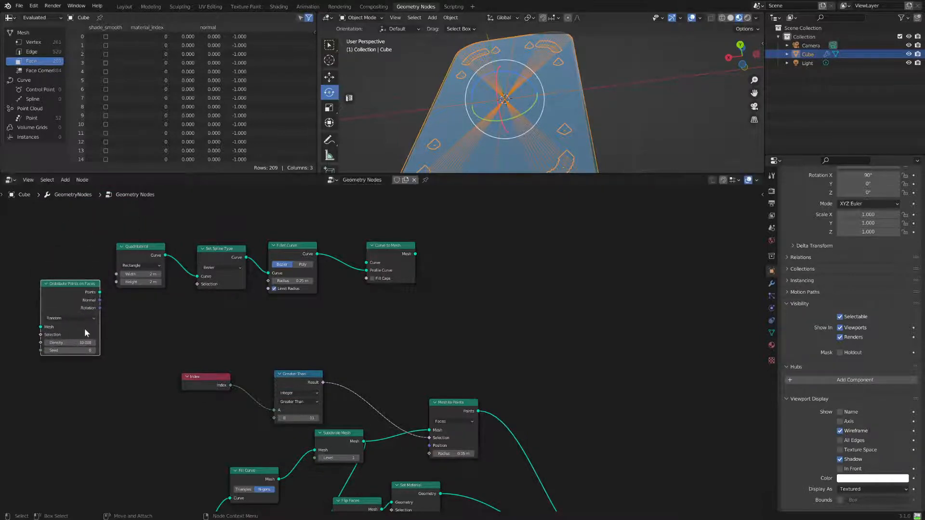
{"action": "key", "text": "x"}
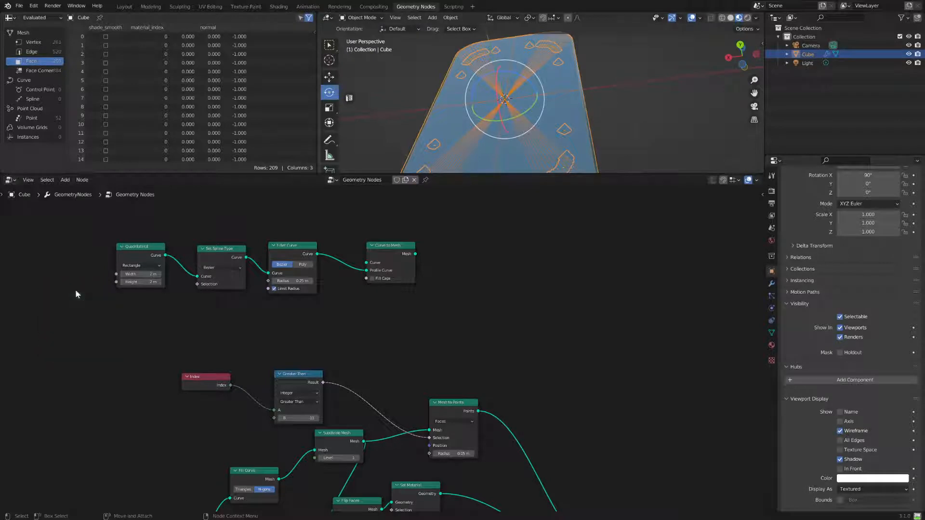
Add an Instance on Points node in the free space beyond Curve to Mesh
{"action": "left_click", "coordinate": [65, 180]}
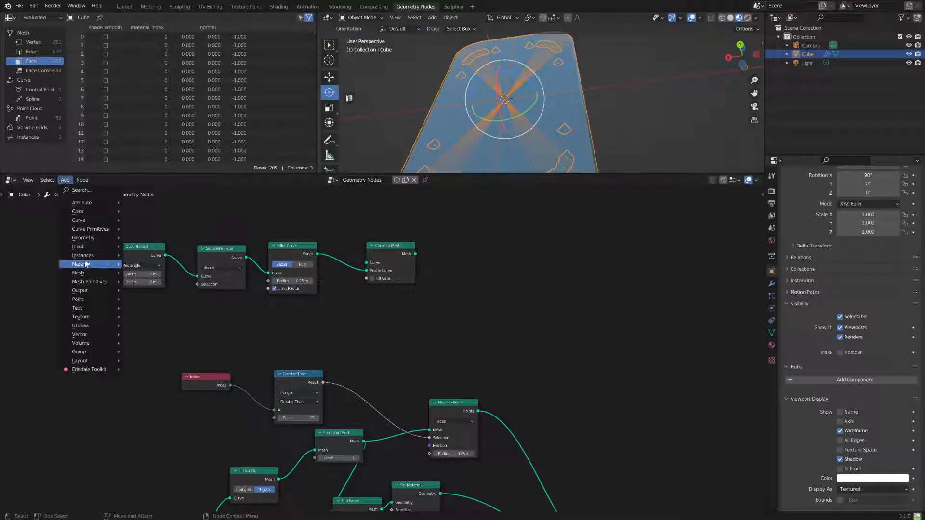
{"action": "mouse_move", "coordinate": [85, 259]}
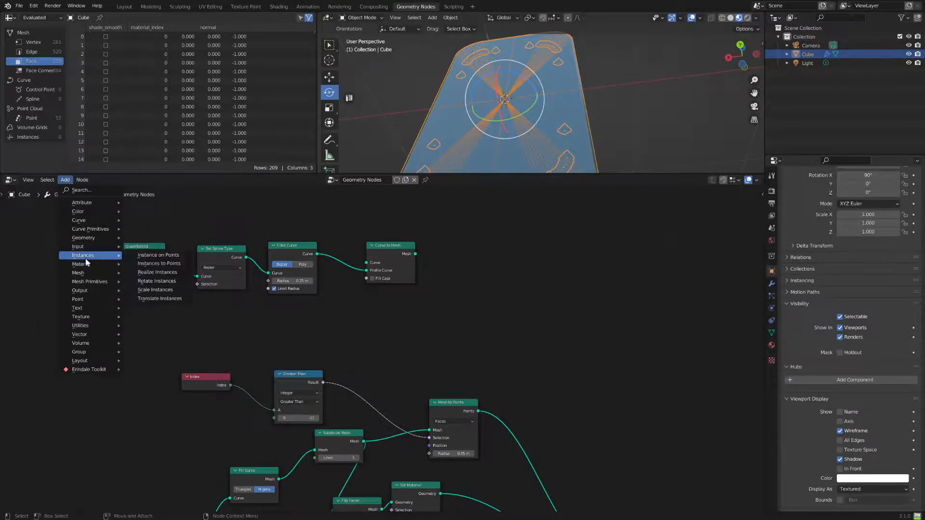
{"action": "left_click", "coordinate": [166, 254]}
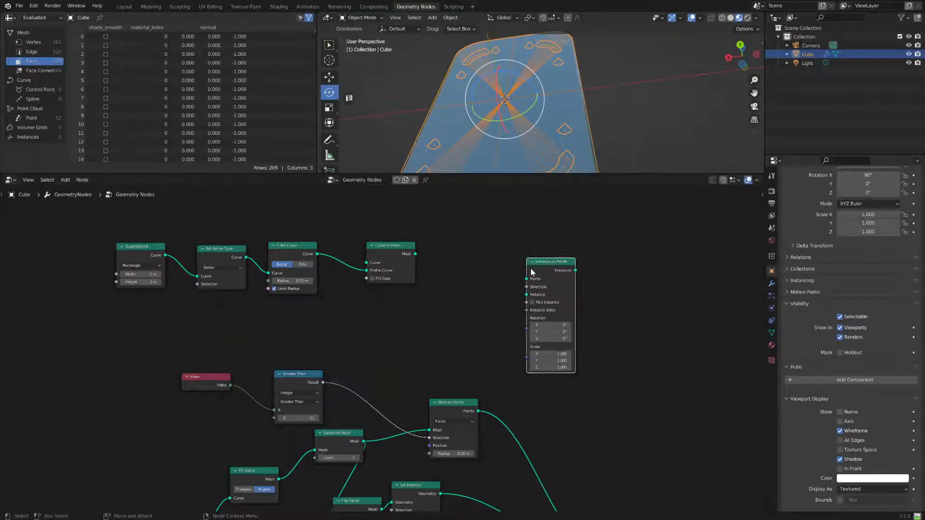
{"action": "left_click_drag", "start_coordinate": [553, 265], "coordinate": [570, 268]}
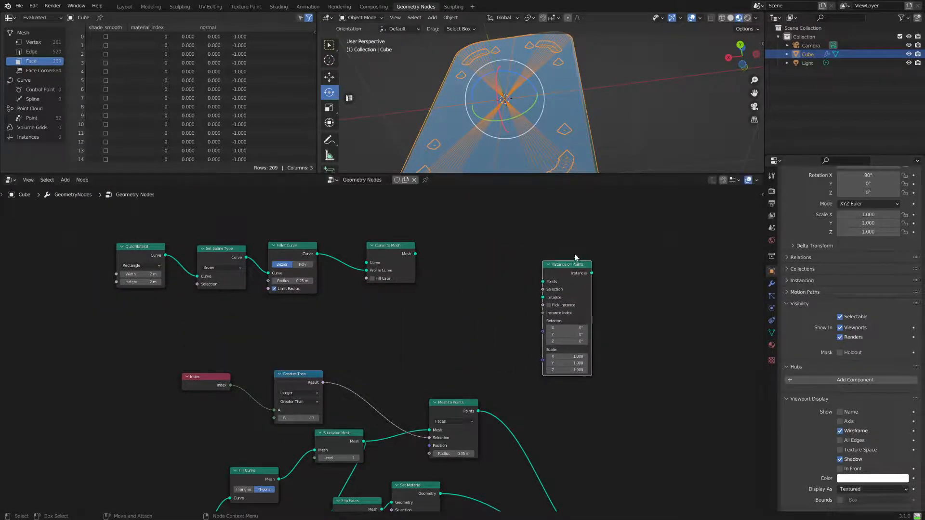
{"action": "middle_click_drag", "start_coordinate": [516, 322], "coordinate": [429, 307]}
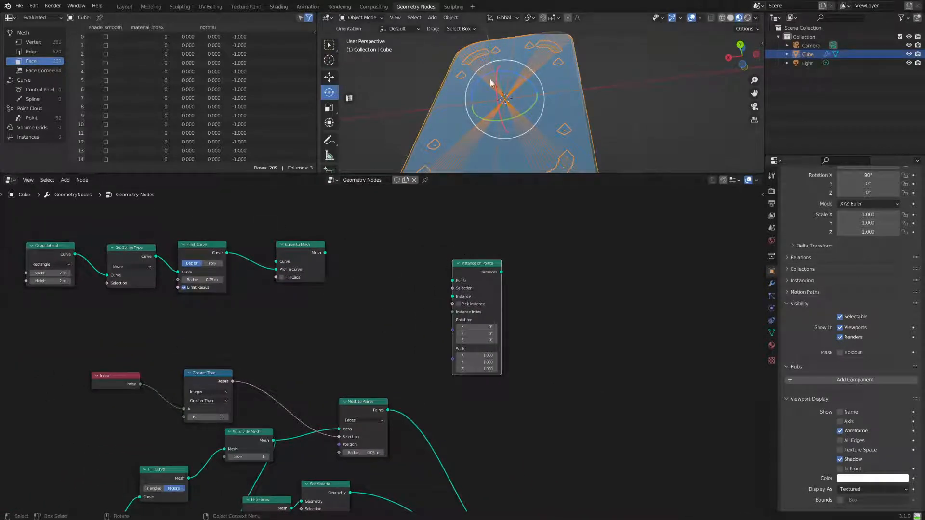
{"action": "left_click_drag", "start_coordinate": [468, 263], "coordinate": [473, 266]}
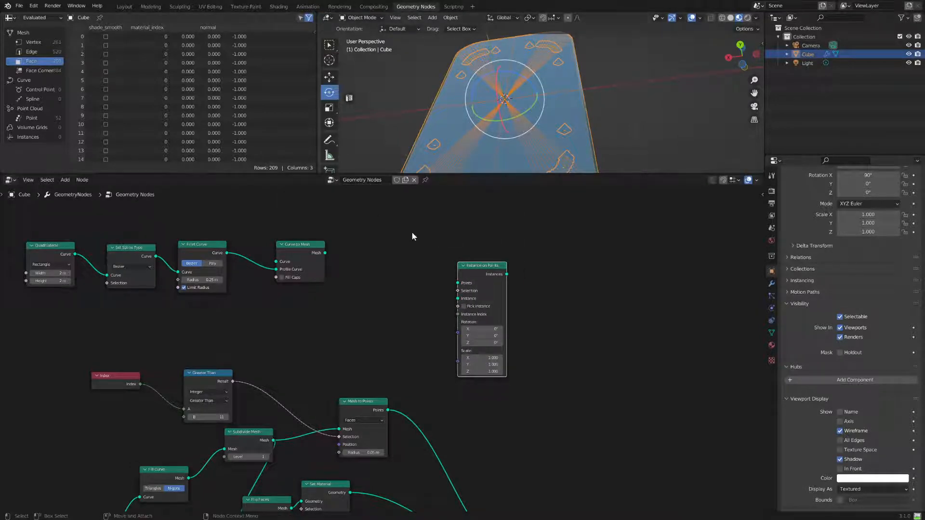
Connect the Curve to Mesh output to the Instance input and the Mesh to Points output to the Points input of Instance on Points
{"action": "left_click_drag", "start_coordinate": [325, 252], "coordinate": [395, 242]}
{"action": "left_click_drag", "start_coordinate": [351, 286], "coordinate": [458, 299]}
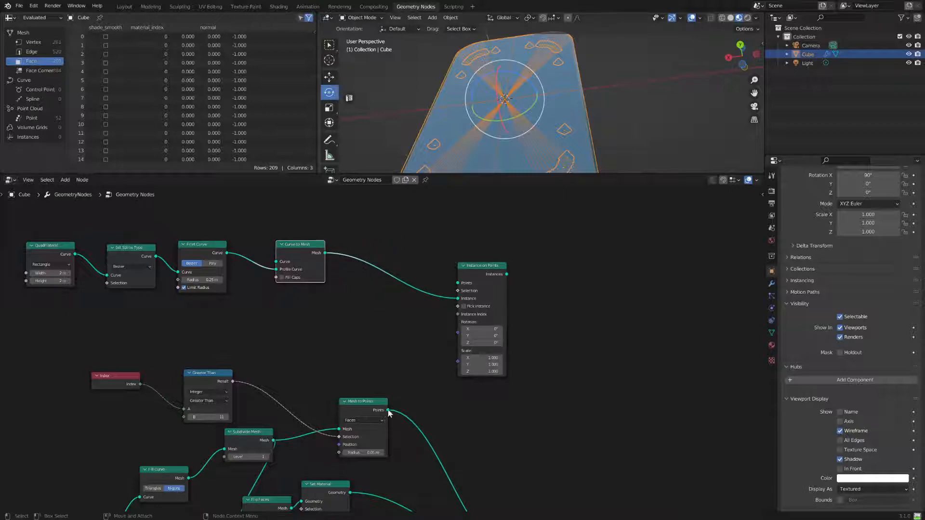
{"action": "left_click_drag", "start_coordinate": [388, 410], "coordinate": [457, 284]}
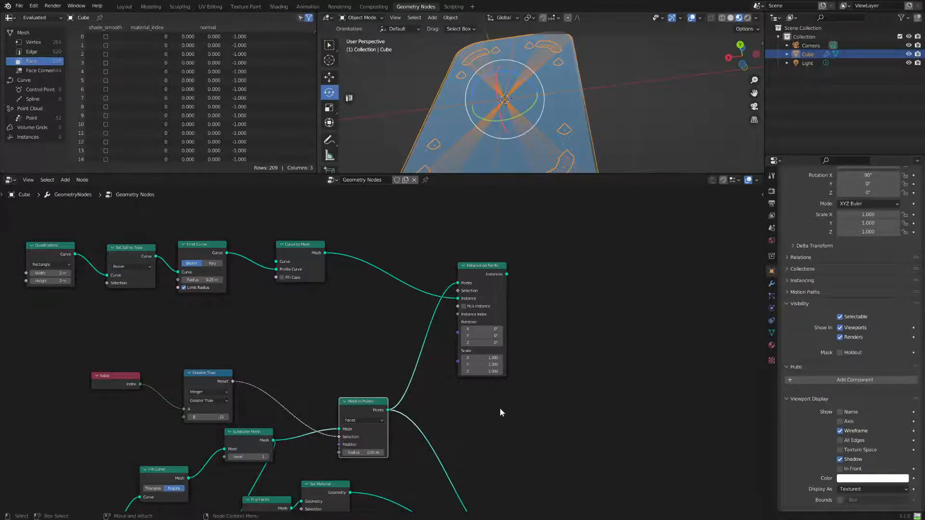
Cut the link from Mesh to Points to Join Geometry and move Instance on Points closer to the other nodes
{"action": "middle_click_drag", "start_coordinate": [484, 459], "coordinate": [476, 382], "text": "alt"}
{"action": "right_click_drag", "start_coordinate": [463, 368], "coordinate": [425, 390], "text": "ctrl"}
{"action": "middle_click_drag", "start_coordinate": [430, 354], "coordinate": [443, 417], "text": "alt"}
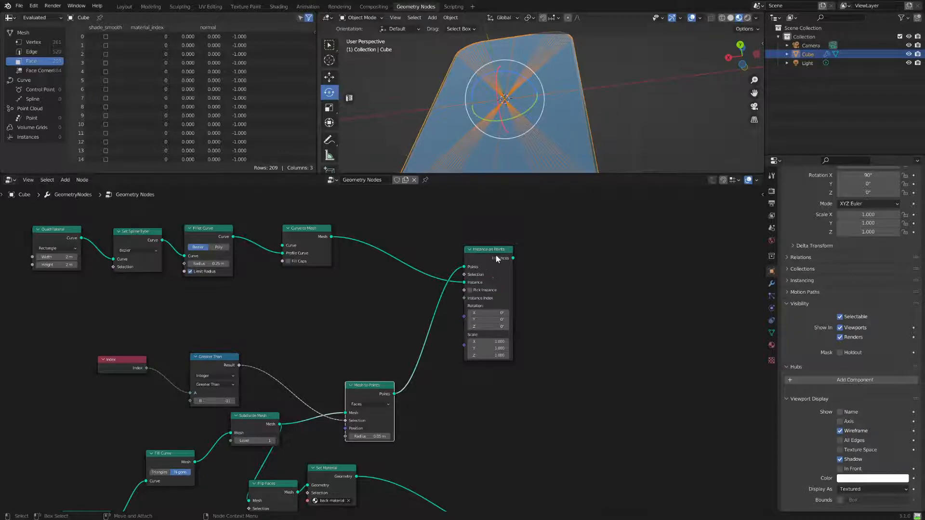
{"action": "left_click_drag", "start_coordinate": [497, 259], "coordinate": [482, 276]}
Move the Mesh to Points and Instance on Points nodes slightly closer to the nodes feeding them
{"action": "left_click_drag", "start_coordinate": [239, 365], "coordinate": [296, 355]}
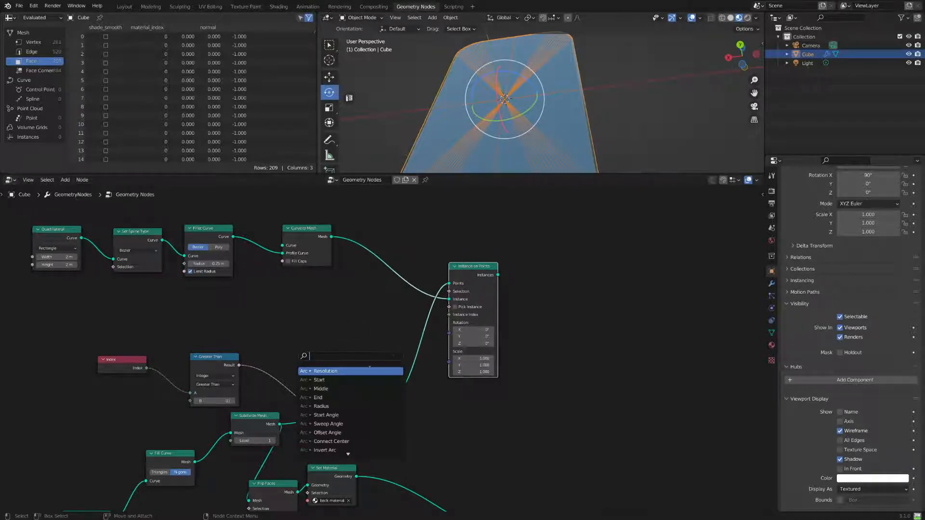
{"action": "left_click", "coordinate": [263, 317]}
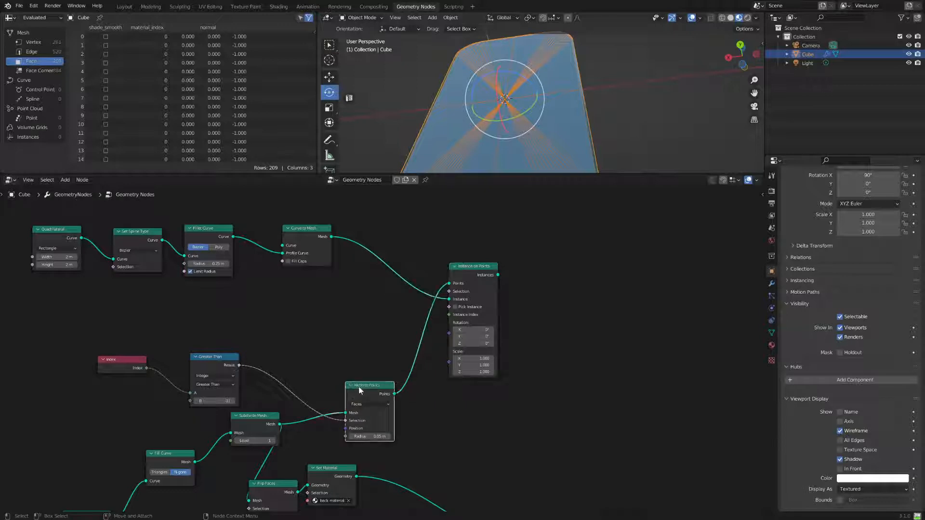
{"action": "left_click_drag", "start_coordinate": [359, 386], "coordinate": [347, 371]}
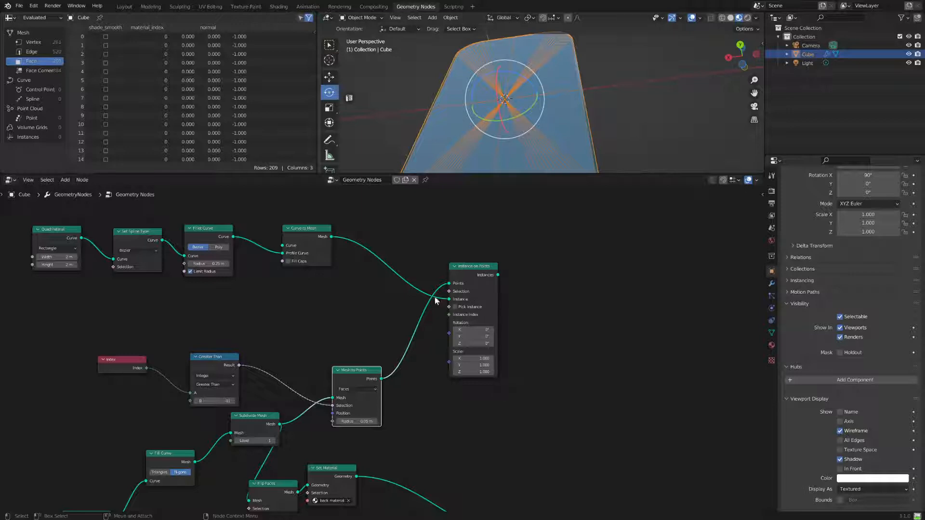
{"action": "left_click_drag", "start_coordinate": [467, 270], "coordinate": [459, 274]}
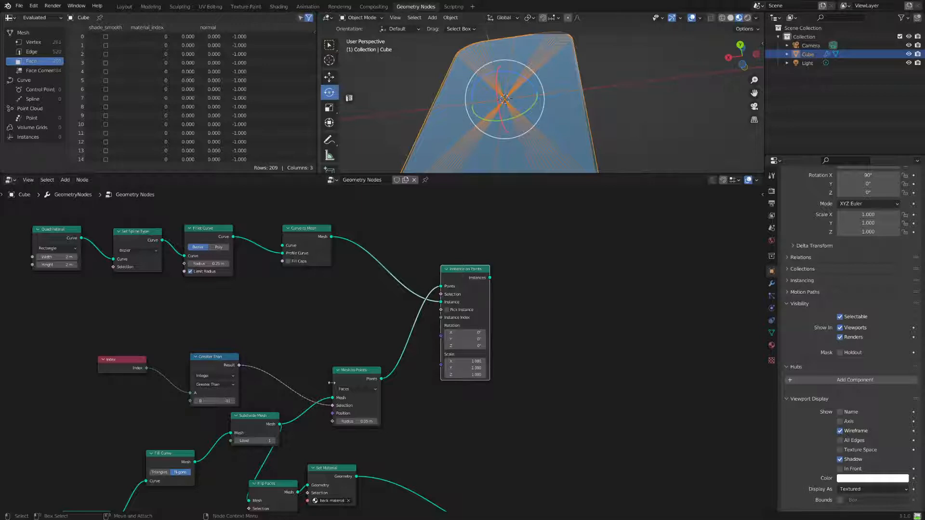
{"action": "left_click_drag", "start_coordinate": [365, 373], "coordinate": [363, 365]}
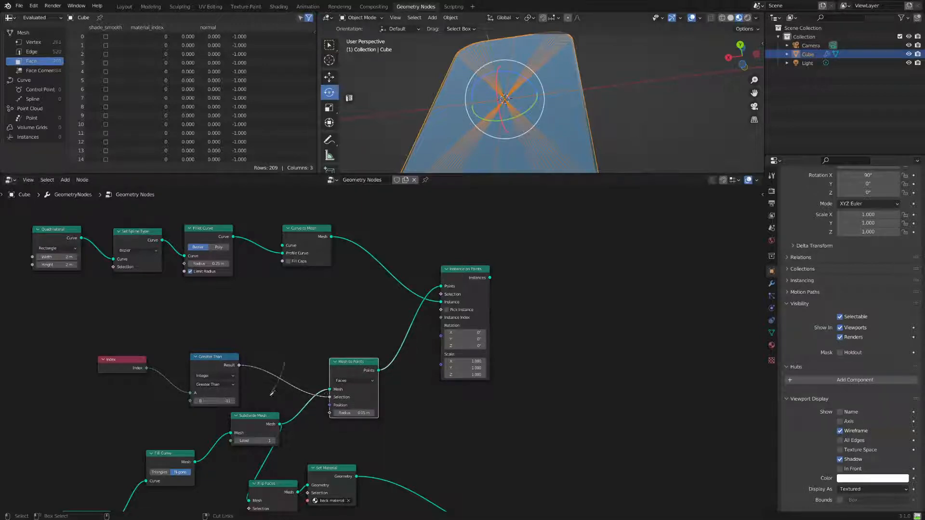
Cut the link from Greater Than to the Selection input of Mesh to Points and reconnect it
{"action": "right_click_drag", "start_coordinate": [270, 391], "coordinate": [292, 368], "text": "ctrl"}
{"action": "left_click_drag", "start_coordinate": [350, 363], "coordinate": [345, 368]}
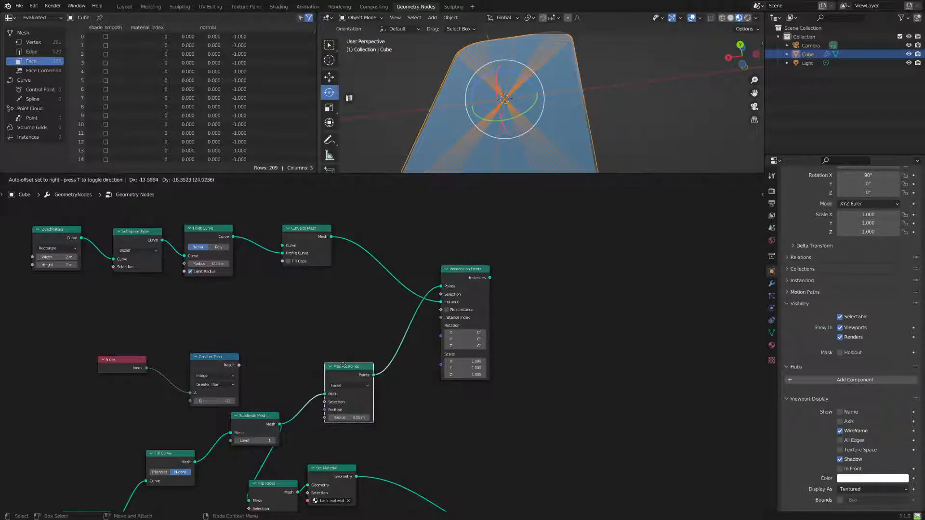
{"action": "left_click_drag", "start_coordinate": [239, 365], "coordinate": [323, 362]}
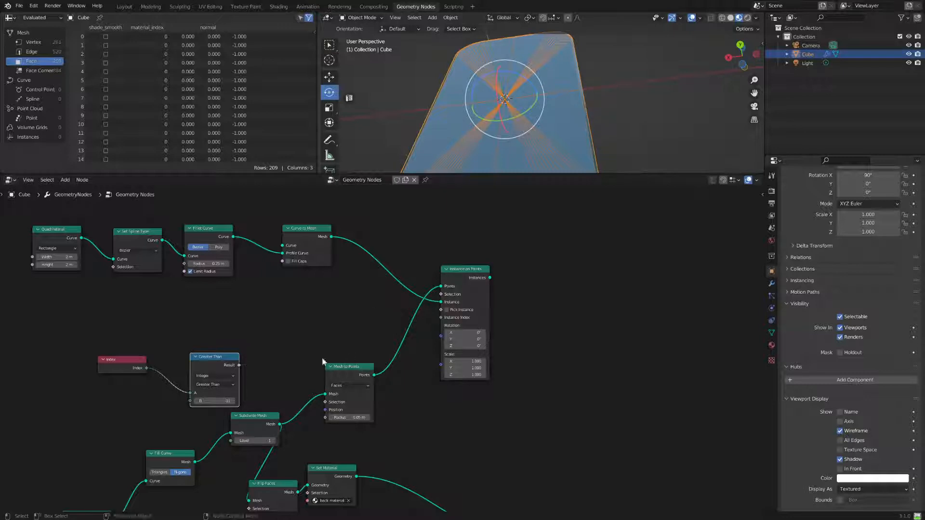
{"action": "left_click_drag", "start_coordinate": [240, 365], "coordinate": [326, 402]}
Connect the Instances output of Instance on Points to Join Geometry and check the result in wireframe shading
{"action": "scroll", "coordinate": [544, 344], "scroll_direction": "down", "scroll_amount": 3}
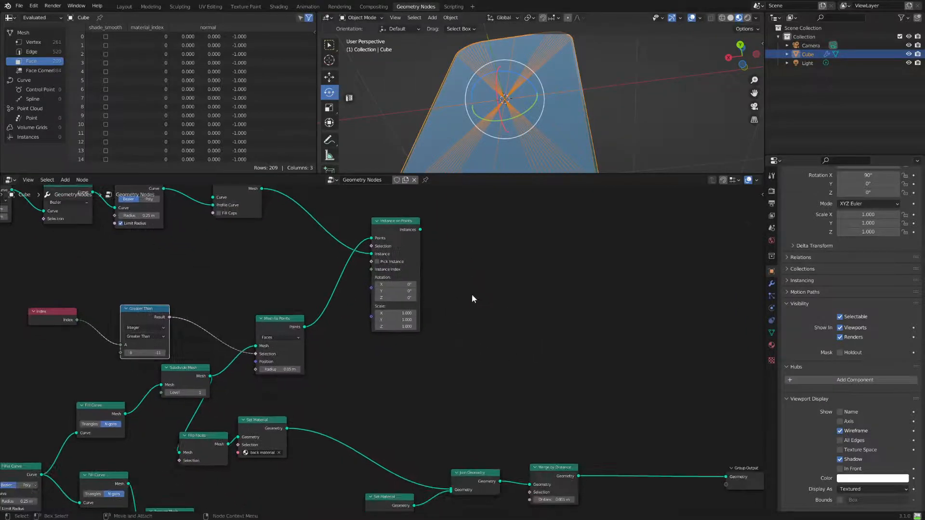
{"action": "left_click_drag", "start_coordinate": [413, 254], "coordinate": [437, 461]}
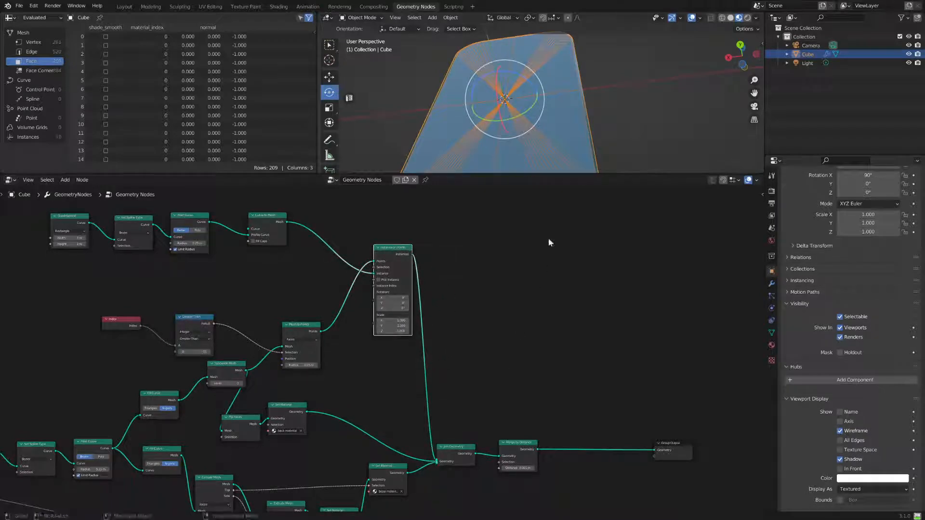
{"action": "left_click_drag", "start_coordinate": [391, 263], "coordinate": [374, 276]}
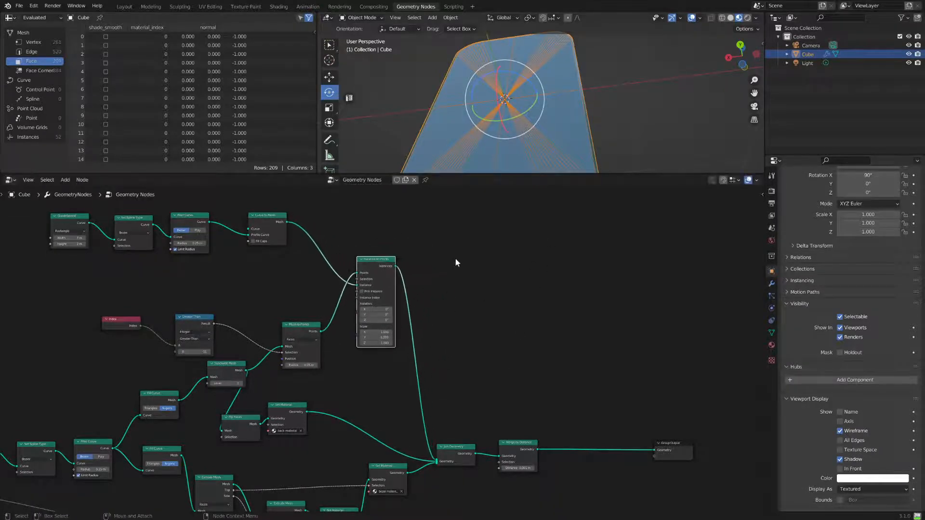
{"action": "middle_click_drag", "start_coordinate": [693, 117], "coordinate": [594, 165]}
{"action": "left_click", "coordinate": [721, 18]}
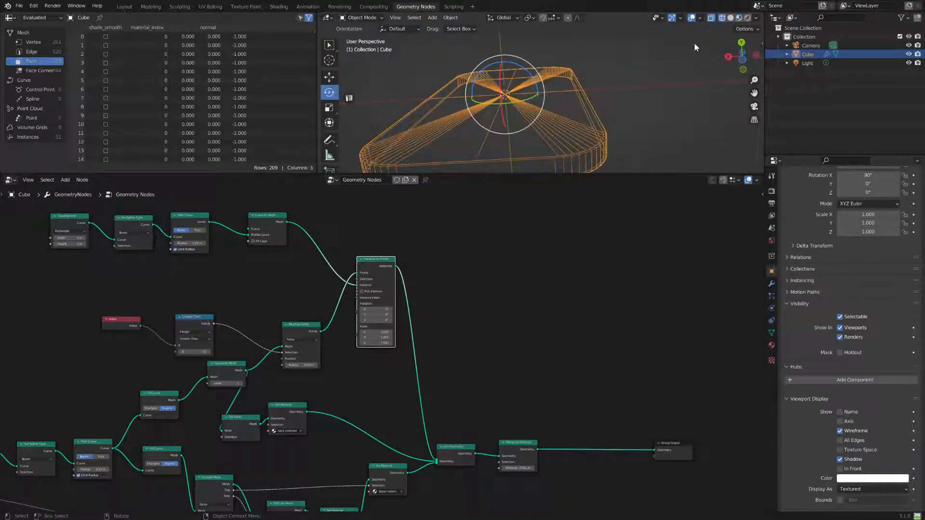
Move the Quadrilateral, Set Spline Type and Fillet Curve nodes away from Curve to Mesh to make room for another node
{"action": "middle_click_drag", "start_coordinate": [271, 241], "coordinate": [346, 293]}
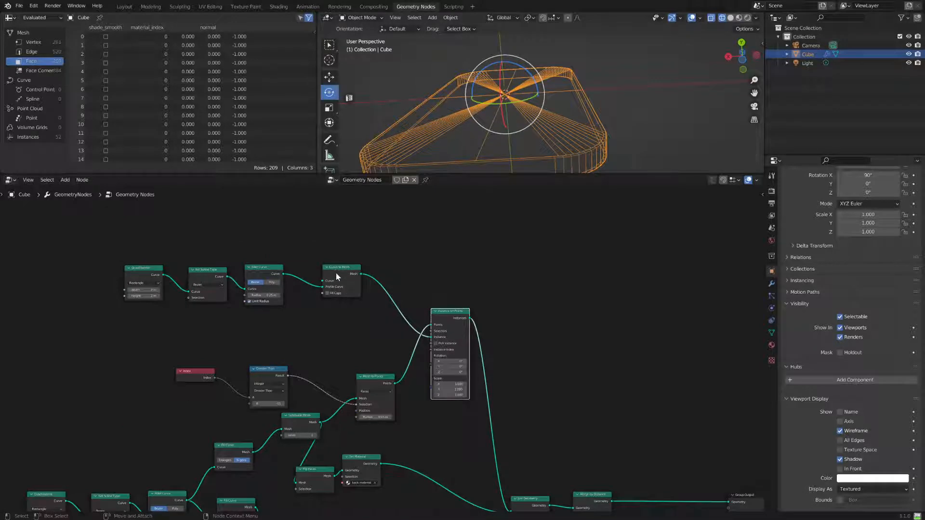
{"action": "left_click_drag", "start_coordinate": [336, 277], "coordinate": [334, 282]}
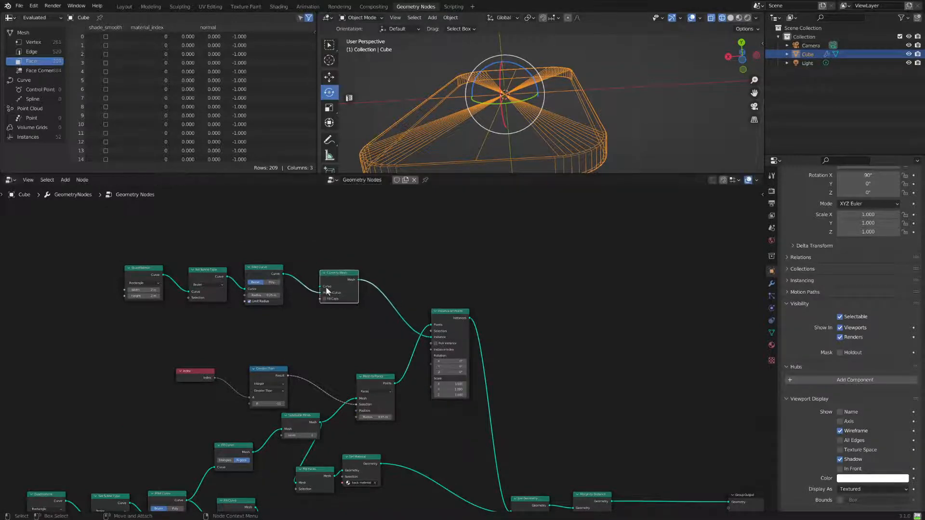
{"action": "left_click_drag", "start_coordinate": [284, 253], "coordinate": [120, 311]}
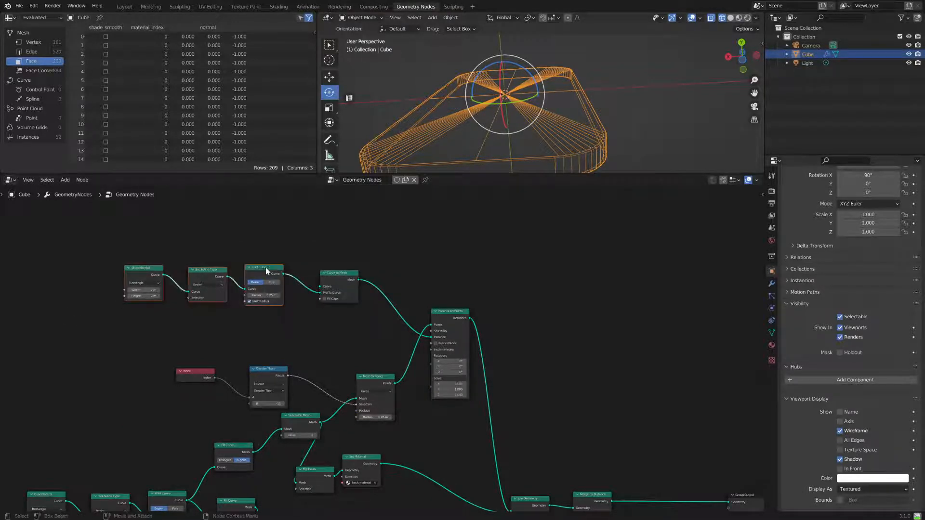
{"action": "left_click_drag", "start_coordinate": [265, 268], "coordinate": [229, 241]}
Add a Curve Line node below the rectangle nodes and connect it to the Curve input of Curve to Mesh
{"action": "left_click", "coordinate": [63, 179]}
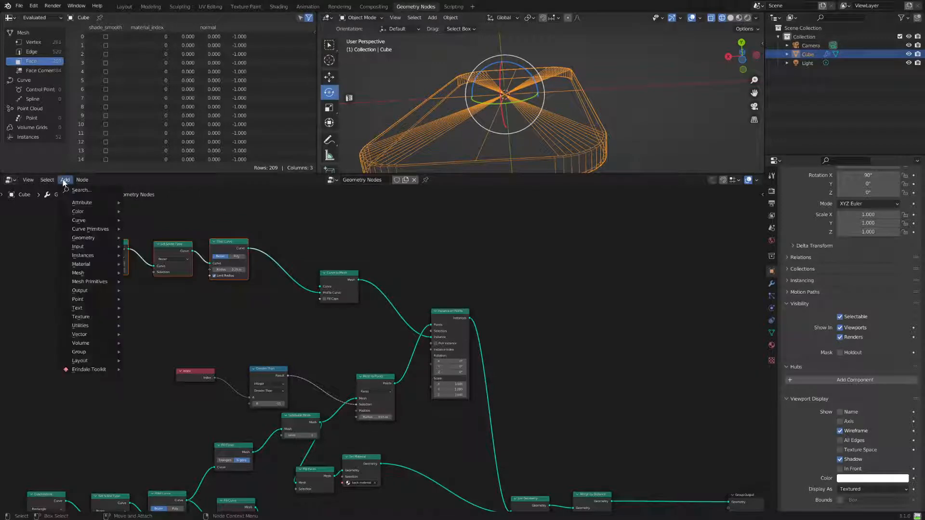
{"action": "left_click", "coordinate": [73, 191]}
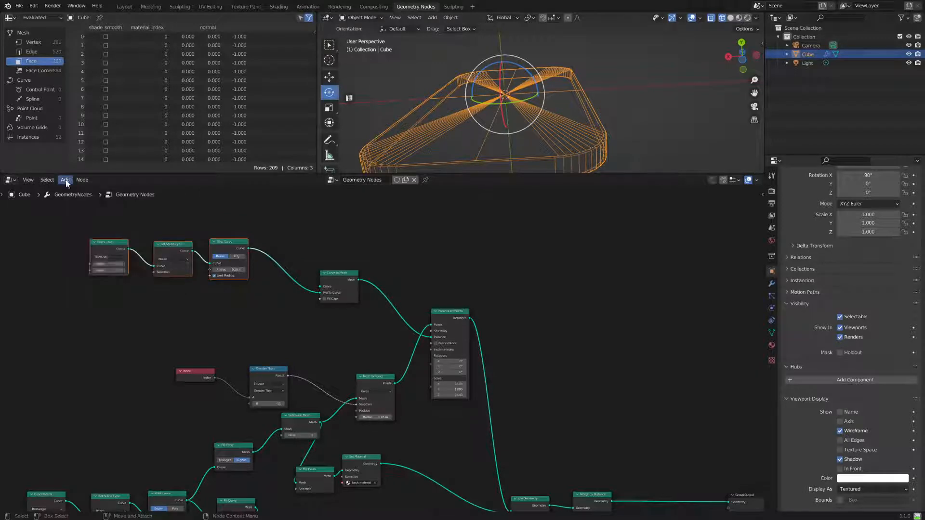
{"action": "left_click", "coordinate": [65, 179]}
{"action": "mouse_move", "coordinate": [81, 228]}
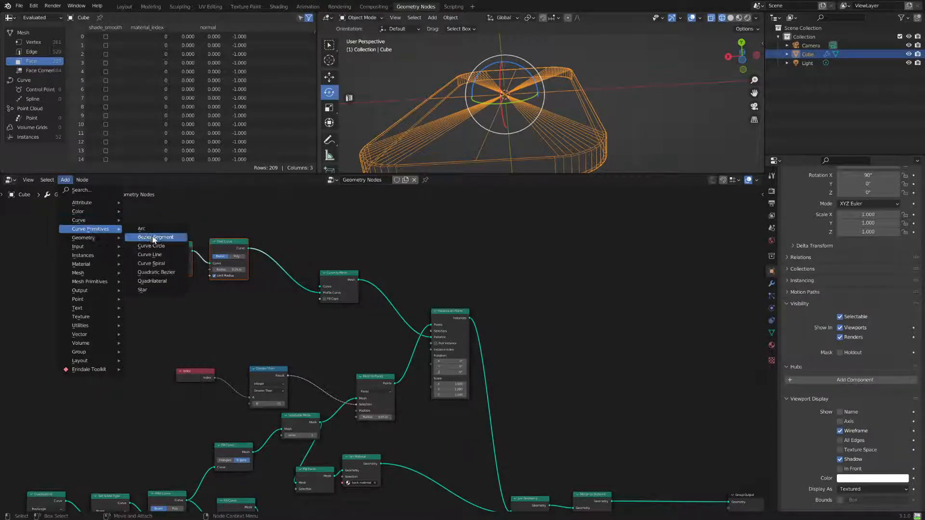
{"action": "left_click", "coordinate": [150, 255]}
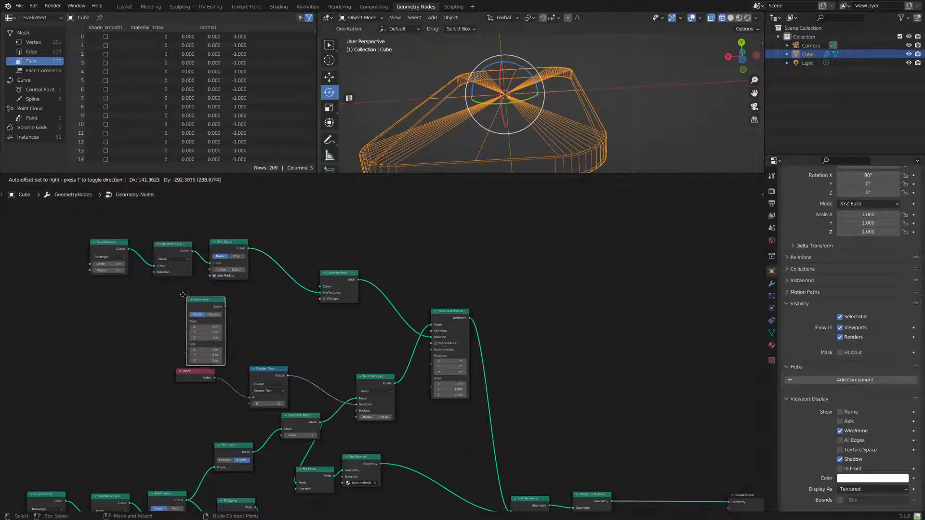
{"action": "left_click", "coordinate": [188, 302]}
{"action": "left_click_drag", "start_coordinate": [179, 302], "coordinate": [320, 292]}
Switch the viewport to material preview shading and examine the instanced meshes from several angles
{"action": "scroll", "coordinate": [612, 48], "scroll_direction": "down", "scroll_amount": 3}
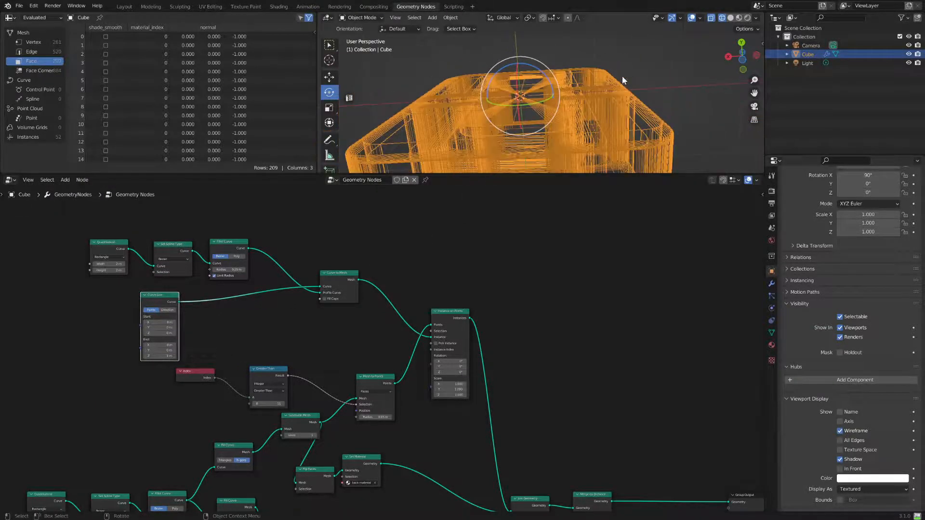
{"action": "left_click", "coordinate": [739, 20]}
{"action": "mouse_move", "coordinate": [652, 45]}
{"action": "middle_mouse_down"}
{"action": "mouse_move", "coordinate": [624, 114]}
{"action": "mouse_move", "coordinate": [653, 55]}
{"action": "mouse_move", "coordinate": [641, 50]}
{"action": "mouse_move", "coordinate": [628, 85]}
{"action": "mouse_move", "coordinate": [634, 64]}
{"action": "mouse_move", "coordinate": [620, 145]}
{"action": "mouse_move", "coordinate": [596, 156]}
{"action": "mouse_move", "coordinate": [499, 129]}
{"action": "mouse_move", "coordinate": [521, 131]}
{"action": "mouse_move", "coordinate": [618, 96]}
{"action": "mouse_move", "coordinate": [644, 53]}
{"action": "mouse_move", "coordinate": [636, 58]}
{"action": "middle_mouse_up"}
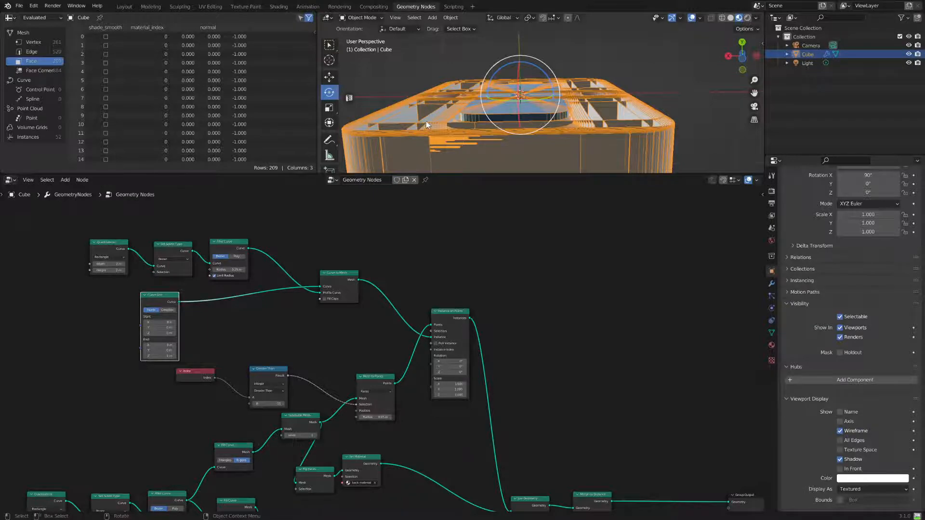
{"action": "middle_click_drag", "start_coordinate": [427, 138], "coordinate": [518, 98], "text": "shift"}
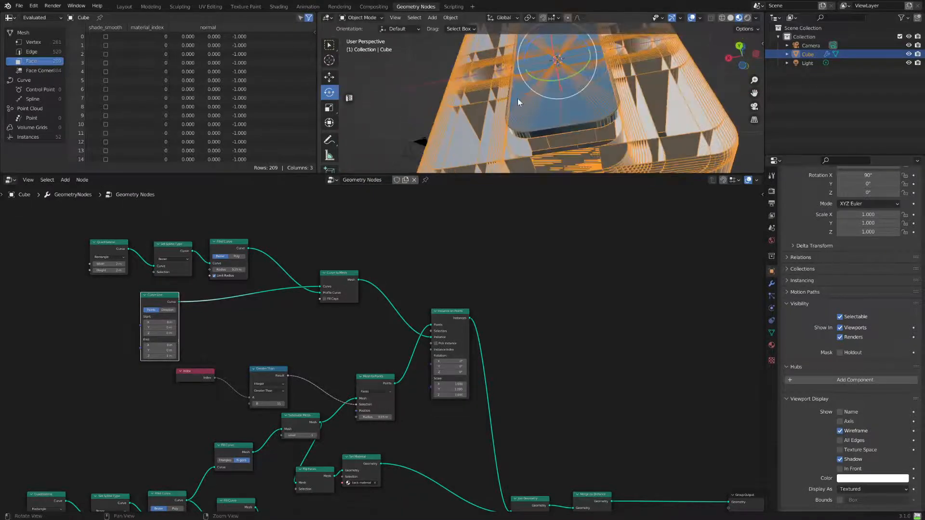
{"action": "middle_click_drag", "start_coordinate": [516, 132], "coordinate": [653, 169]}
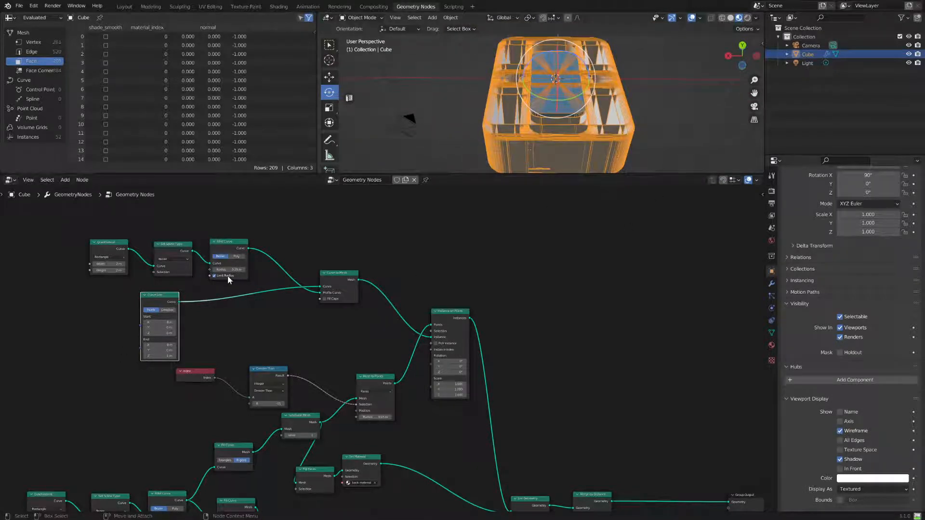
Set the width and height of the instanced mesh's Quadrilateral profile to 0.1 m
{"action": "left_click", "coordinate": [115, 265]}
{"action": "type", "text": "1"}
{"action": "key", "text": "Return"}
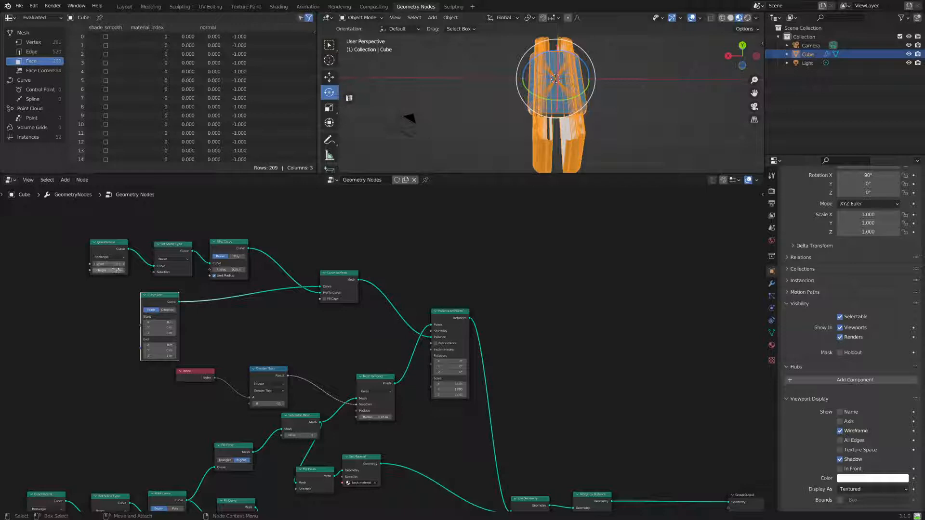
{"action": "left_click", "coordinate": [117, 270]}
{"action": "key", "text": "Return"}
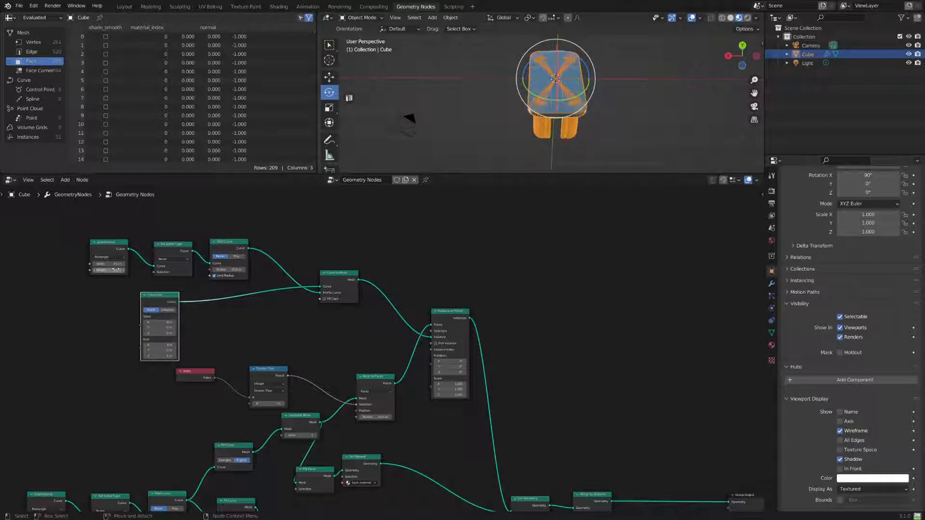
Set the End Z value of the Curve Line to 0.2 m
{"action": "middle_click_drag", "start_coordinate": [533, 100], "coordinate": [624, 134]}
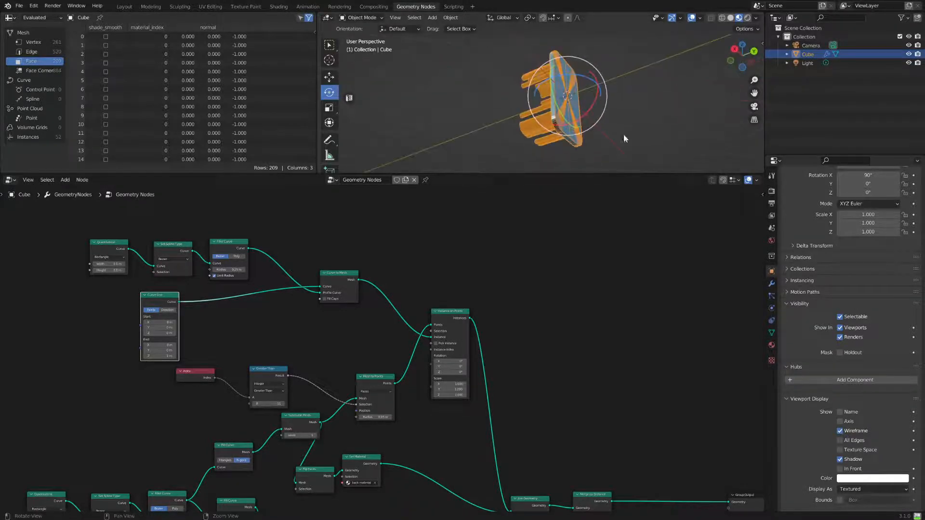
{"action": "scroll", "coordinate": [137, 351], "scroll_direction": "up", "scroll_amount": 2}
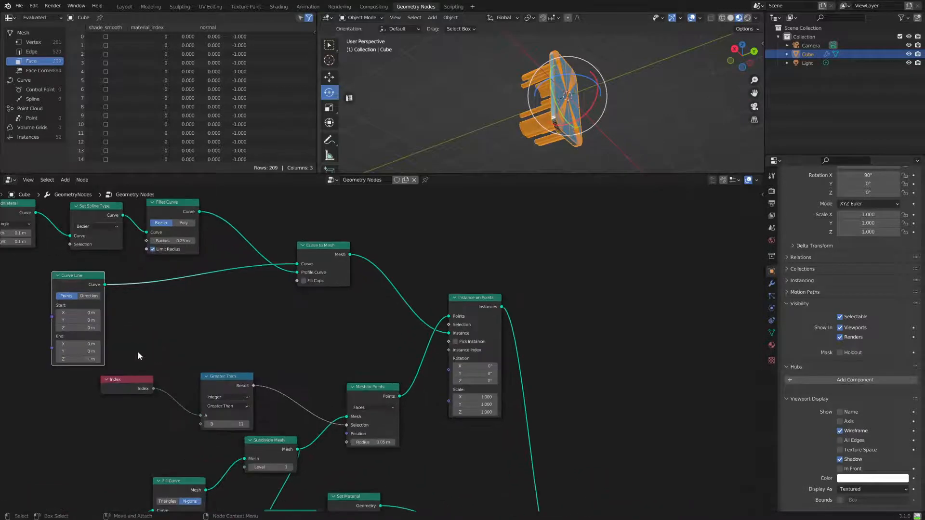
{"action": "double_click", "coordinate": [78, 359]}
{"action": "key", "text": "BackSpace"}
{"action": "type", "text": ".2"}
{"action": "key", "text": "Return"}
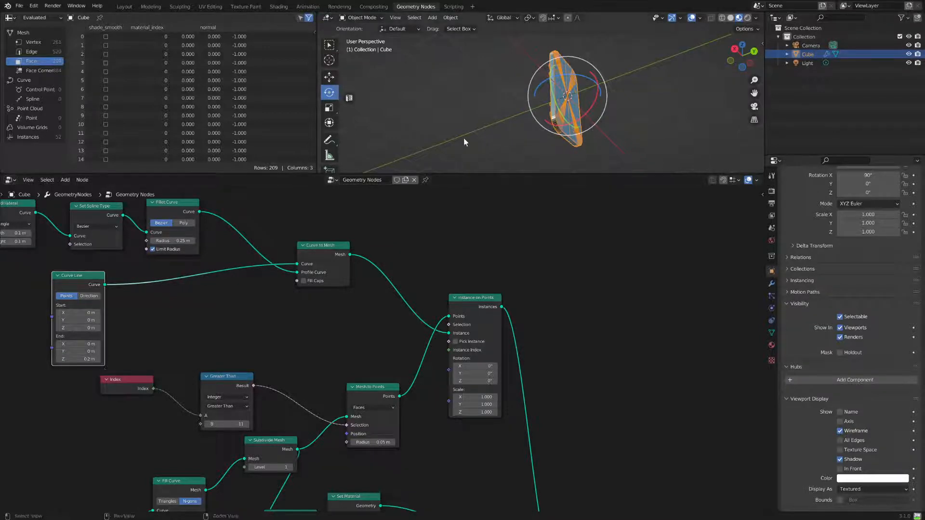
Inspect the instances on the slab's back and move the Curve Line node closer to Curve to Mesh
{"action": "middle_click_drag", "start_coordinate": [465, 141], "coordinate": [552, 131]}
{"action": "scroll", "coordinate": [565, 129], "scroll_direction": "up", "scroll_amount": 5}
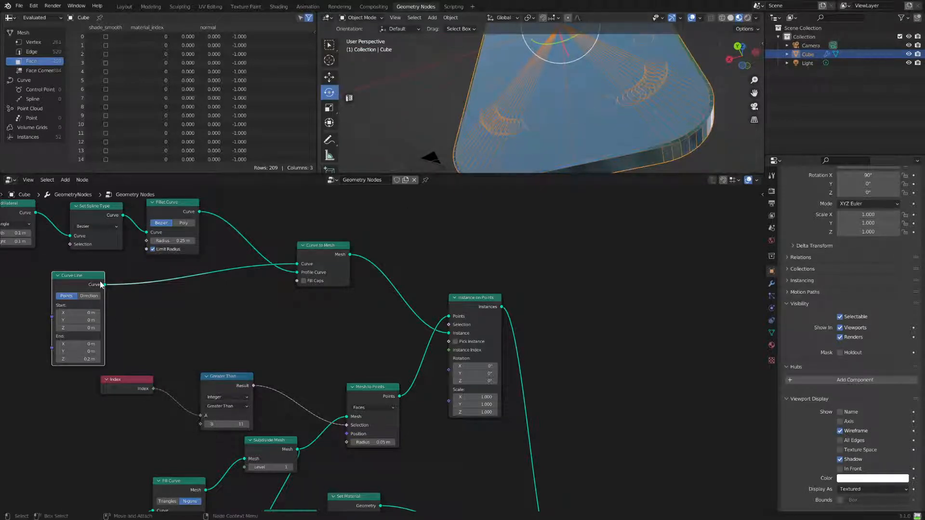
{"action": "left_click_drag", "start_coordinate": [83, 278], "coordinate": [103, 272]}
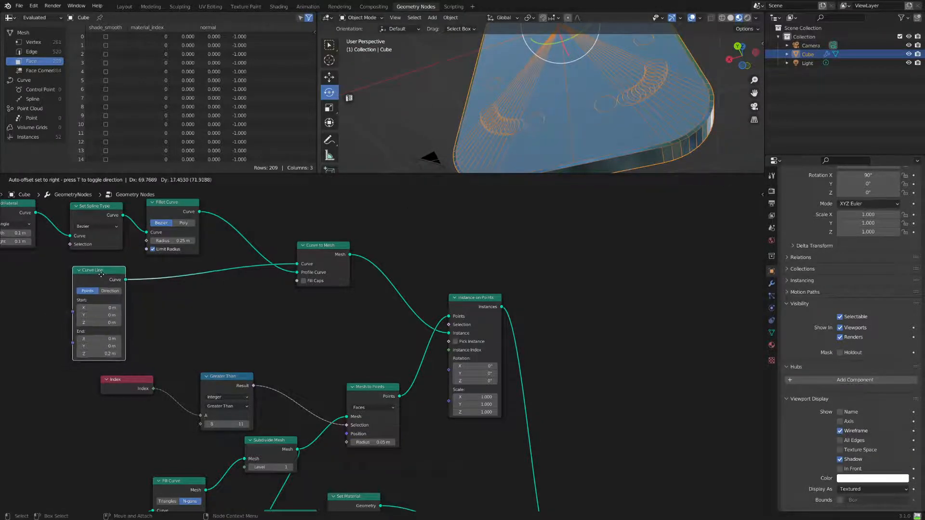
{"action": "middle_click_drag", "start_coordinate": [604, 135], "coordinate": [545, 136]}
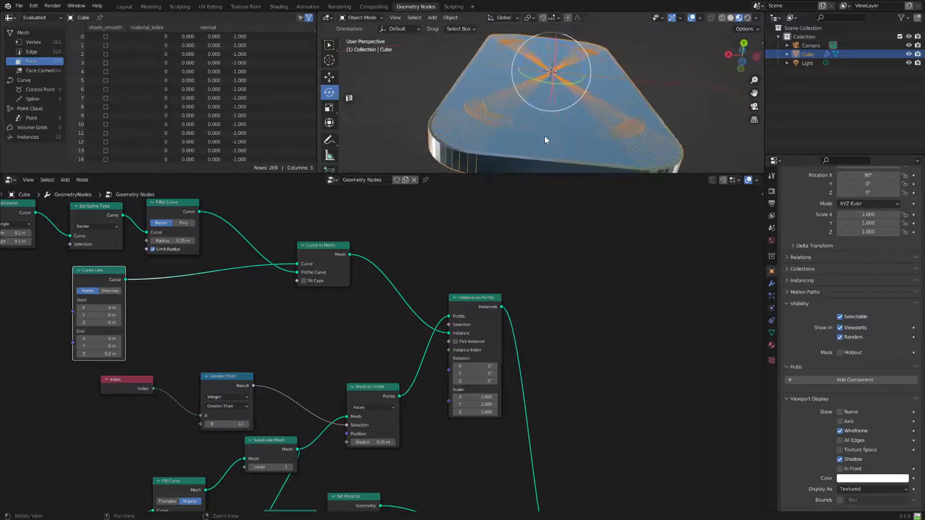
{"action": "left_click", "coordinate": [107, 355]}
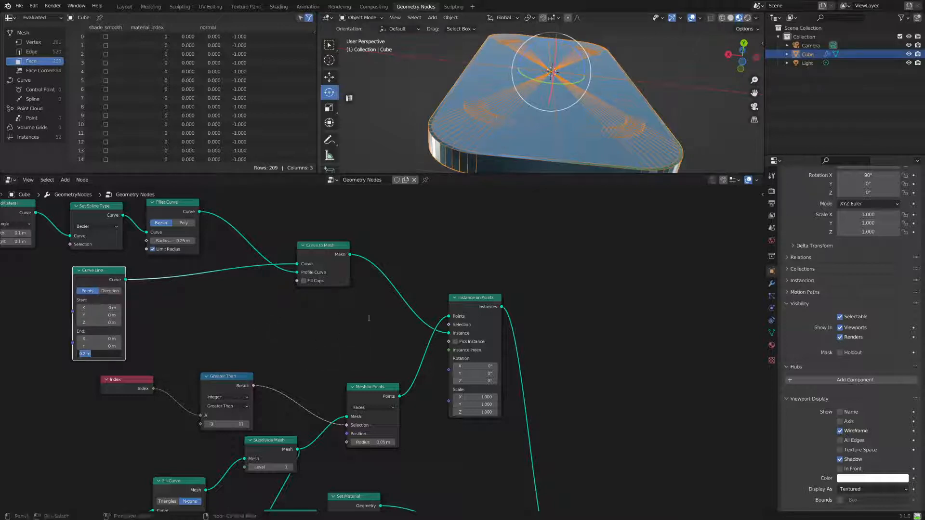
{"action": "left_click", "coordinate": [439, 448]}
Tidy the node layout by repositioning the Flip Faces, Subdivide Mesh and Mesh to Points nodes
{"action": "scroll", "coordinate": [438, 447], "scroll_direction": "down", "scroll_amount": 2}
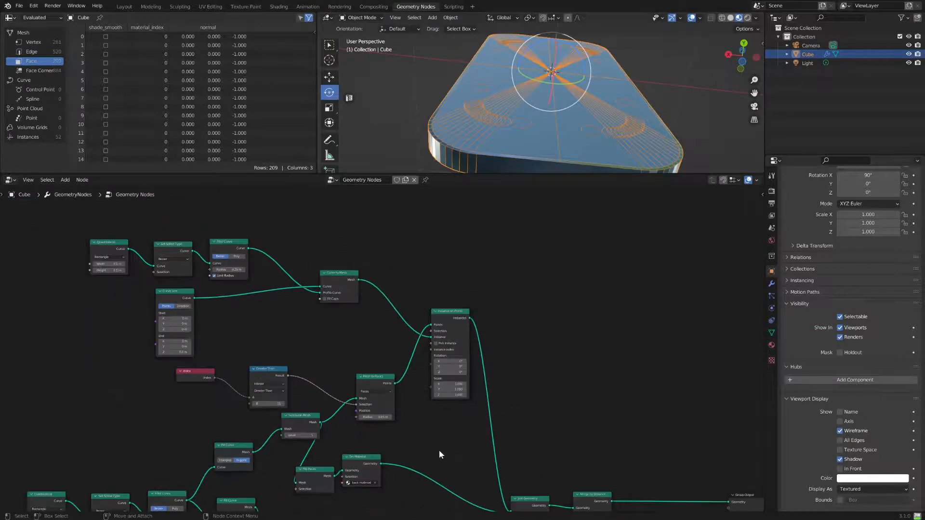
{"action": "scroll", "coordinate": [350, 430], "scroll_direction": "down", "scroll_amount": 2}
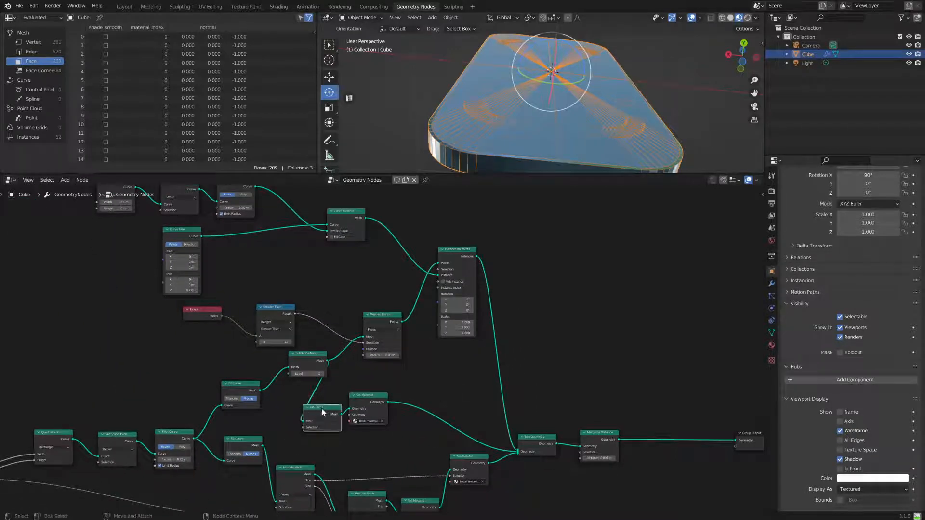
{"action": "left_click_drag", "start_coordinate": [320, 412], "coordinate": [310, 412]}
{"action": "left_click_drag", "start_coordinate": [317, 355], "coordinate": [303, 354]}
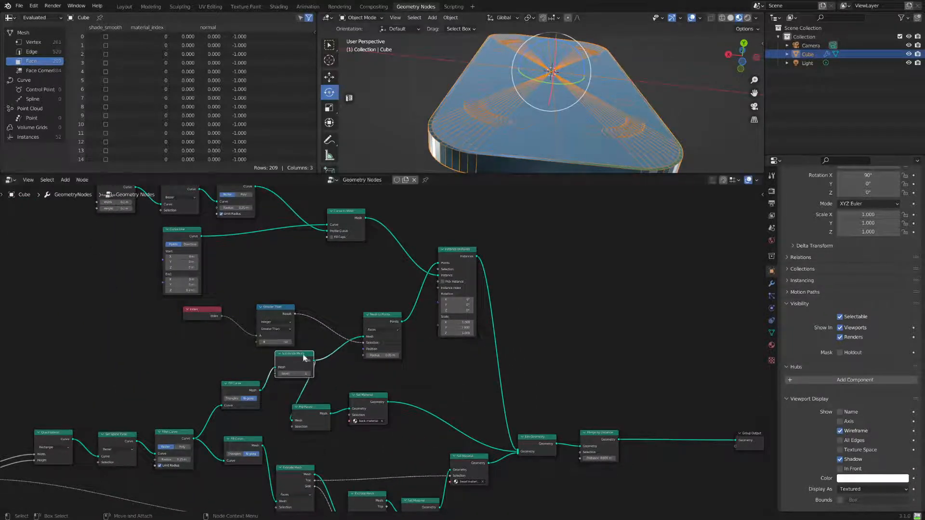
{"action": "left_click_drag", "start_coordinate": [391, 316], "coordinate": [389, 315]}
{"action": "left_click_drag", "start_coordinate": [316, 410], "coordinate": [316, 405]}
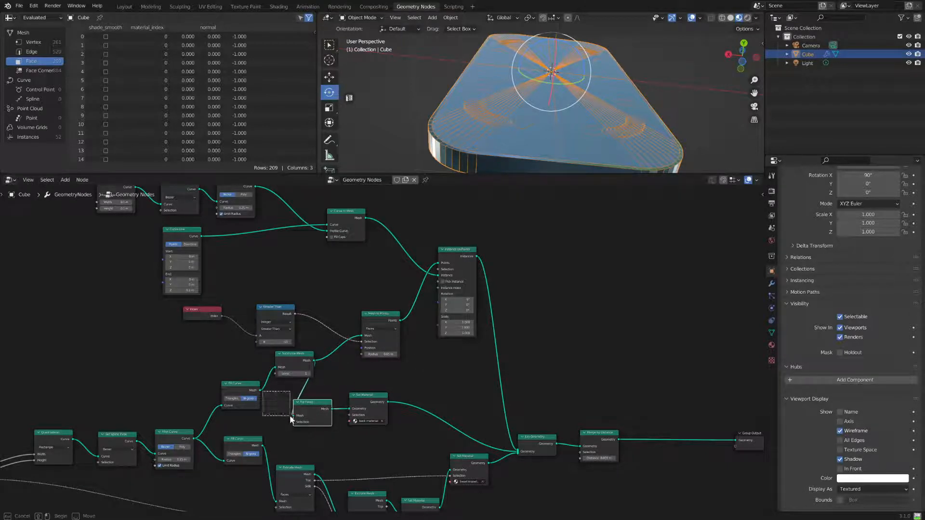
Feed the Fill Curve mesh into Flip Faces and detach Fill Curve from Subdivide Mesh
{"action": "left_click_drag", "start_coordinate": [260, 390], "coordinate": [293, 415]}
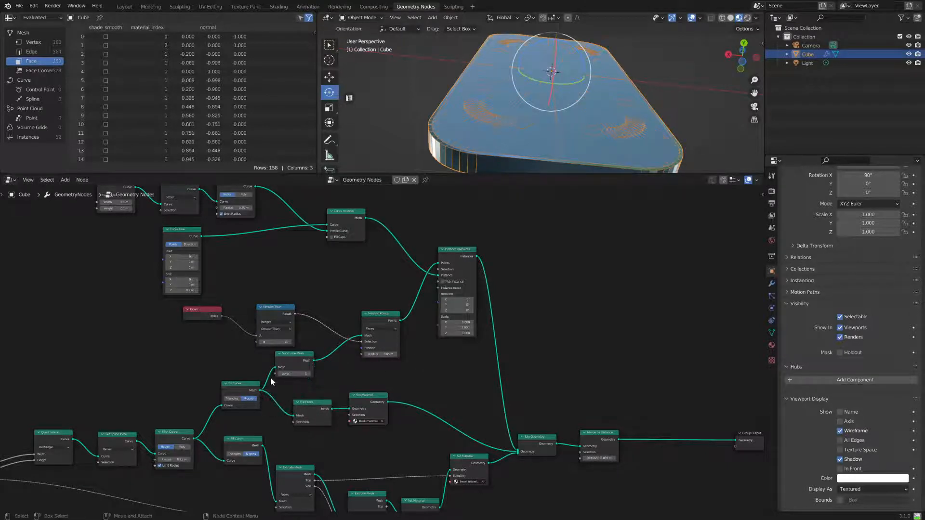
{"action": "right_click_drag", "start_coordinate": [266, 375], "coordinate": [276, 379], "text": "ctrl"}
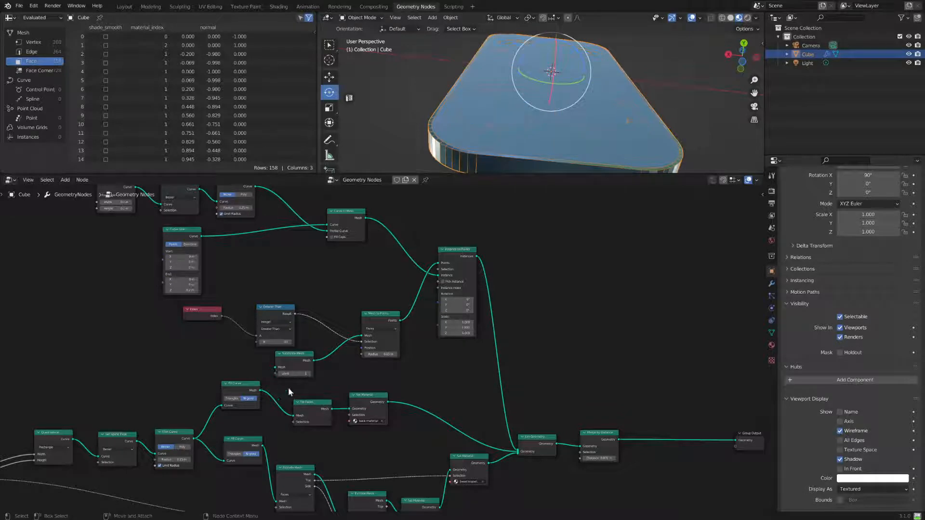
{"action": "left_click", "coordinate": [295, 354]}
{"action": "scroll", "coordinate": [295, 354], "scroll_direction": "up", "scroll_amount": 1}
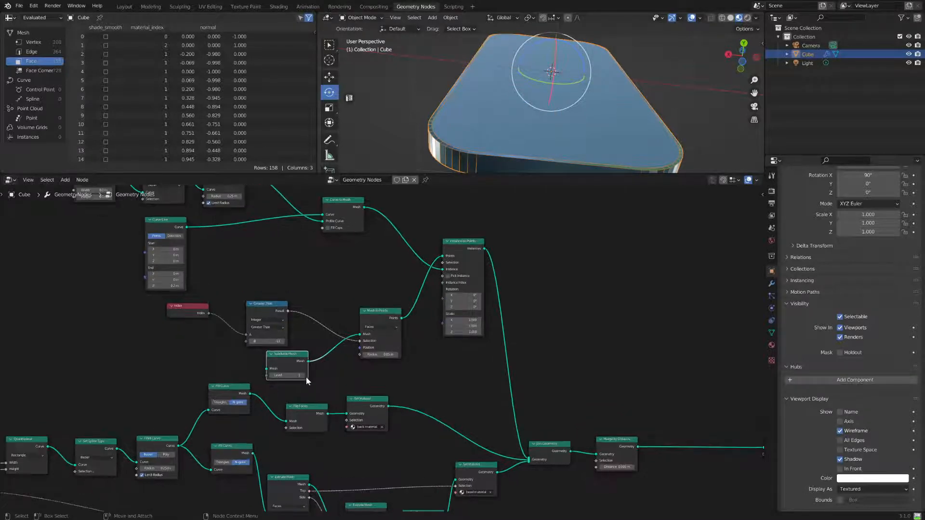
{"action": "left_click_drag", "start_coordinate": [329, 415], "coordinate": [331, 419]}
Branch the output of the Set Material node after Flip Faces into both Subdivide Mesh and Join Geometry
{"action": "left_click_drag", "start_coordinate": [390, 407], "coordinate": [272, 371]}
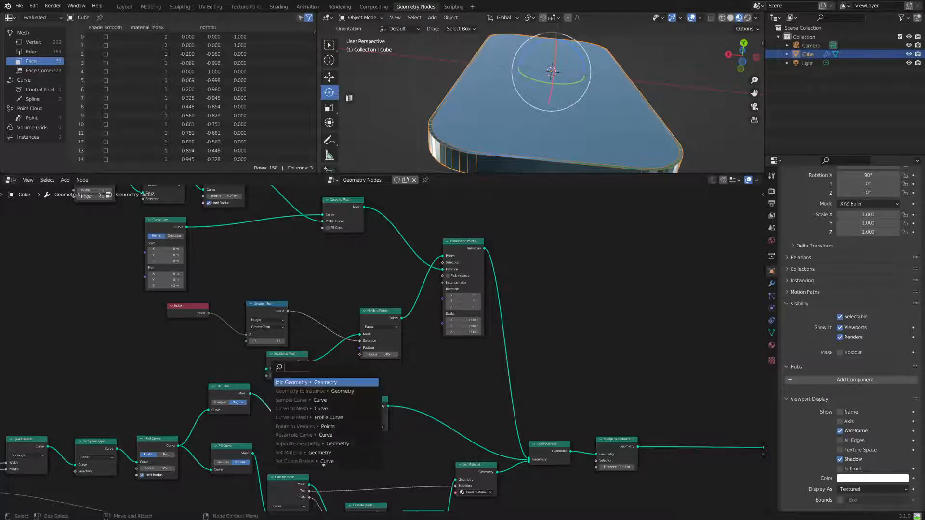
{"action": "left_click", "coordinate": [440, 376]}
{"action": "left_click_drag", "start_coordinate": [389, 406], "coordinate": [267, 369]}
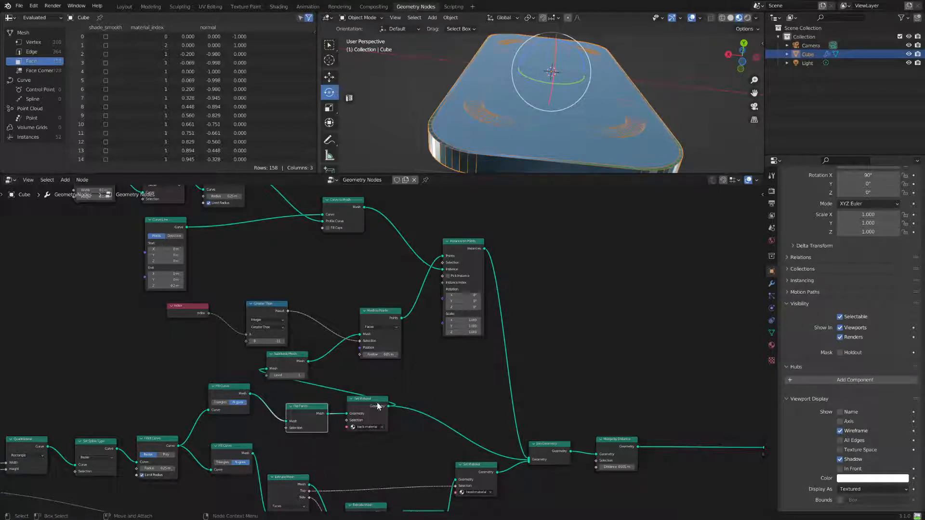
{"action": "left_click_drag", "start_coordinate": [374, 401], "coordinate": [367, 412]}
{"action": "left_click_drag", "start_coordinate": [301, 420], "coordinate": [285, 430]}
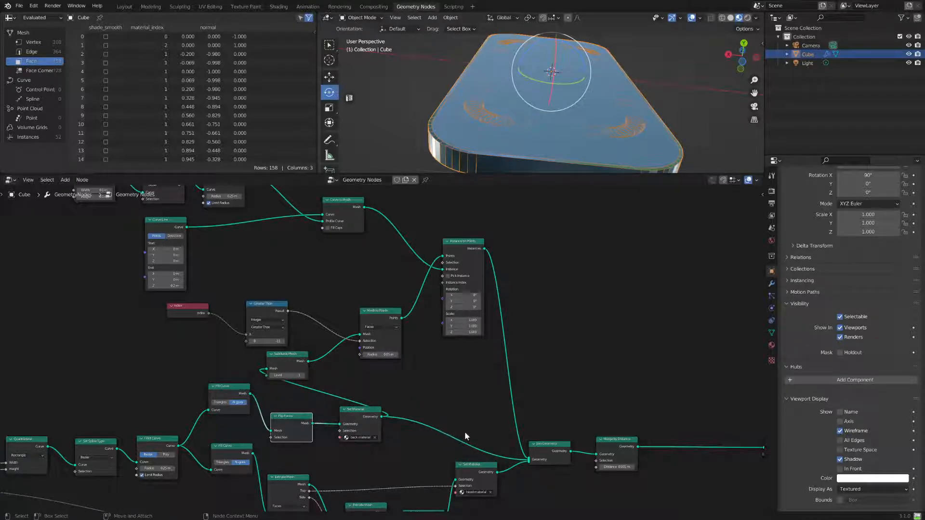
{"action": "right_click_drag", "start_coordinate": [450, 419], "coordinate": [438, 437], "text": "ctrl"}
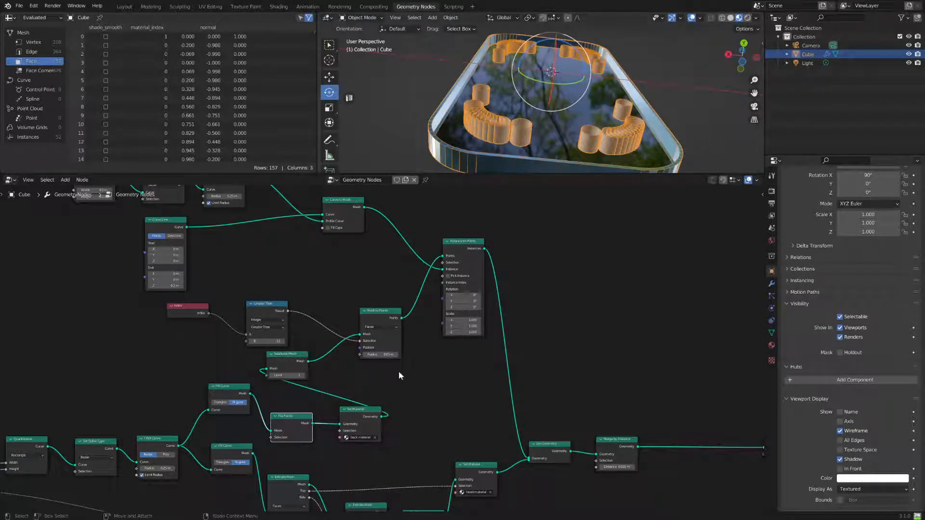
{"action": "left_click_drag", "start_coordinate": [380, 419], "coordinate": [529, 459]}
Space out the Subdivide Mesh, Flip Faces and Fill Curve nodes
{"action": "left_click_drag", "start_coordinate": [293, 366], "coordinate": [323, 359]}
{"action": "left_click_drag", "start_coordinate": [293, 417], "coordinate": [292, 401]}
{"action": "left_click_drag", "start_coordinate": [239, 391], "coordinate": [235, 399]}
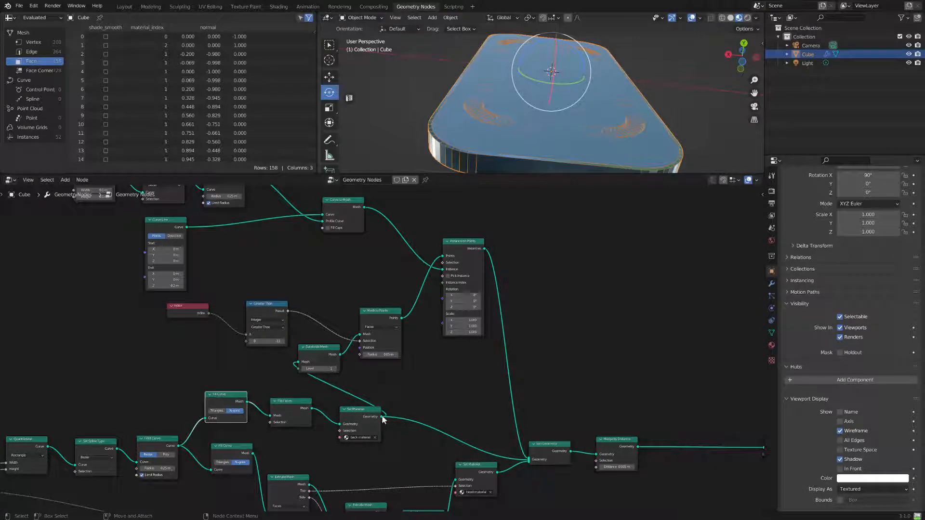
Detach the back material's Set Material node, insert it between Instance on Points and Join Geometry, and link Flip Faces to Subdivide Mesh
{"action": "right_click_drag", "start_coordinate": [340, 405], "coordinate": [420, 430], "text": "ctrl"}
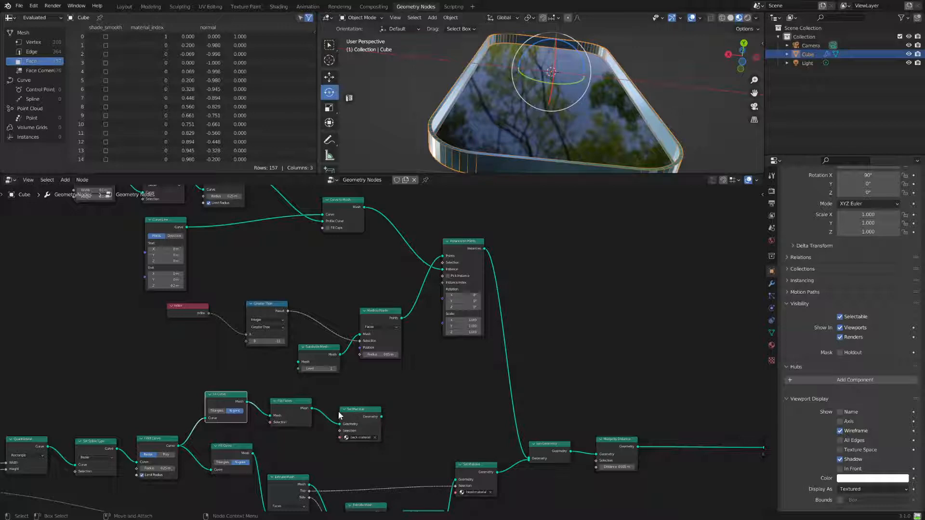
{"action": "right_click_drag", "start_coordinate": [338, 411], "coordinate": [321, 426], "text": "ctrl"}
{"action": "left_click_drag", "start_coordinate": [350, 413], "coordinate": [511, 356]}
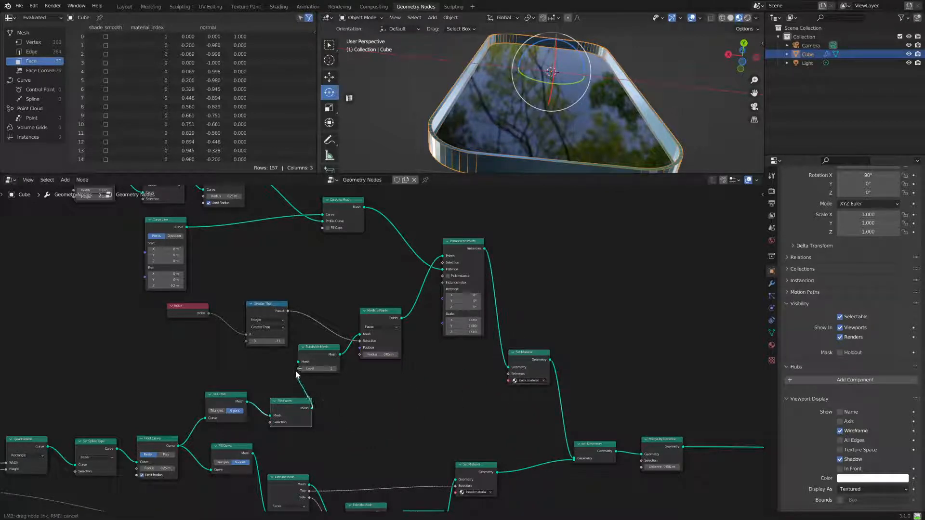
{"action": "left_click_drag", "start_coordinate": [312, 409], "coordinate": [298, 362]}
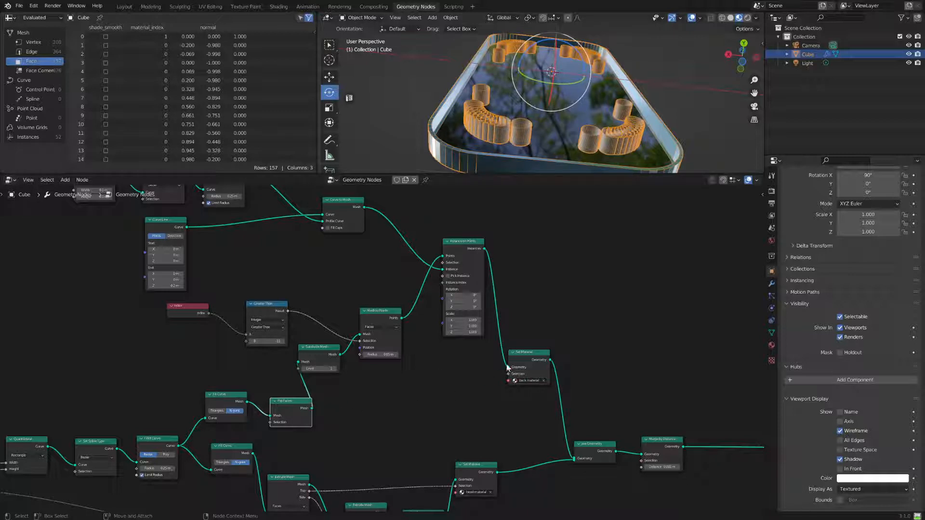
{"action": "left_click_drag", "start_coordinate": [532, 360], "coordinate": [517, 363]}
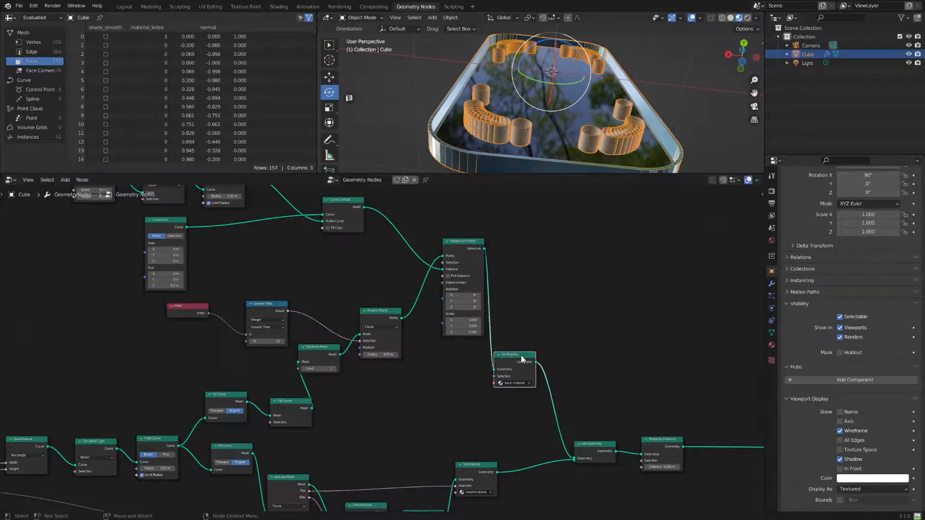
Link Flip Faces to Join Geometry and insert a duplicate of the back material's Set Material node on that link
{"action": "left_click_drag", "start_coordinate": [312, 409], "coordinate": [572, 461]}
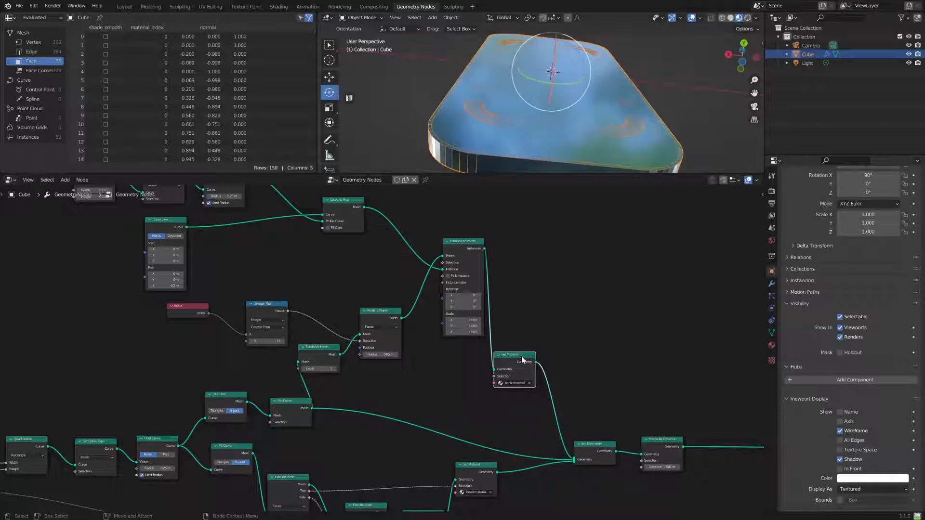
{"action": "key", "text": "shift+d"}
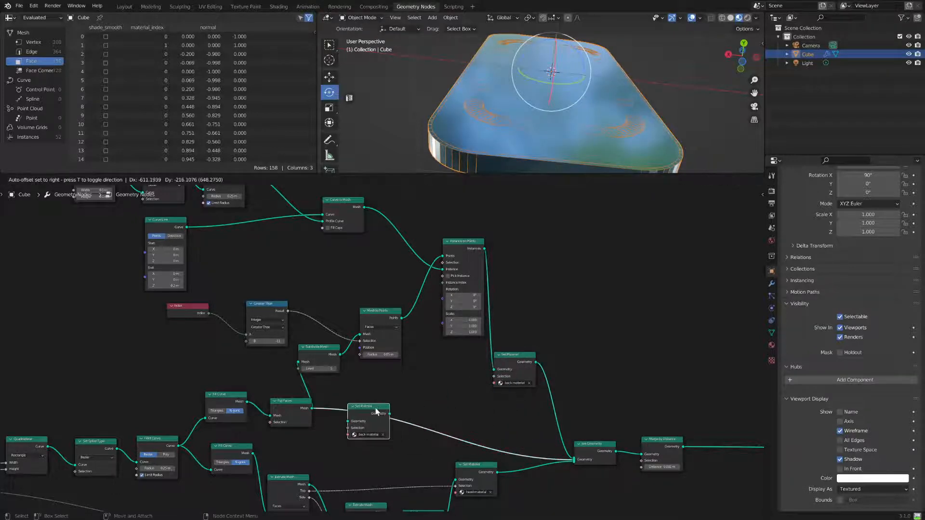
{"action": "left_click", "coordinate": [377, 412]}
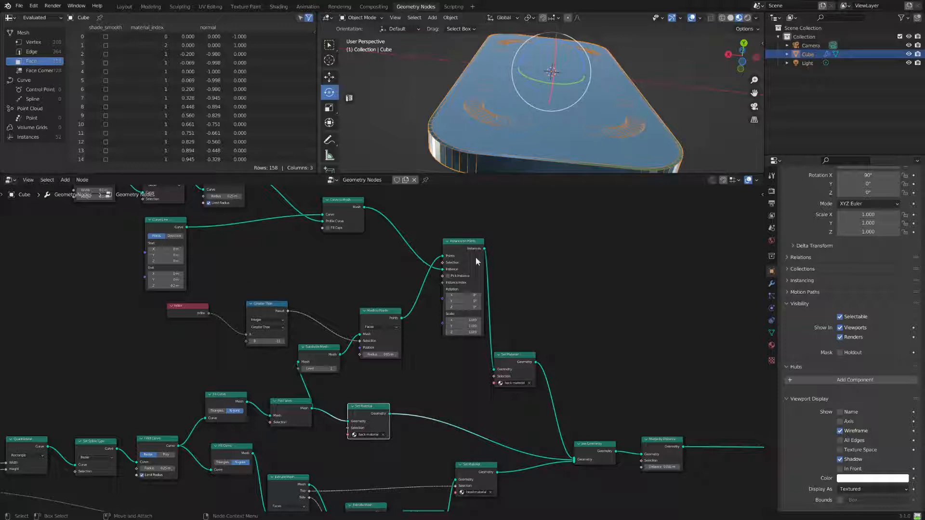
{"action": "left_click_drag", "start_coordinate": [377, 405], "coordinate": [398, 399]}
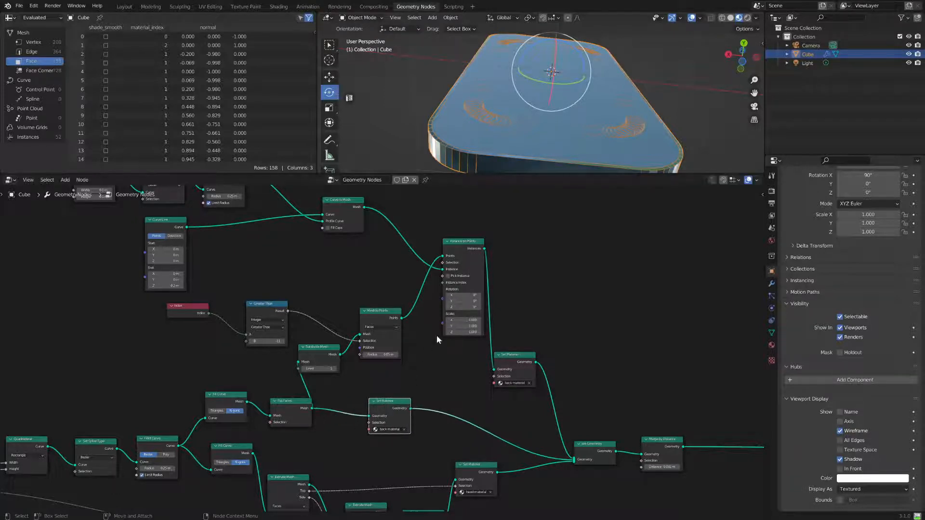
Reposition the Subdivide Mesh and Mesh to Points nodes to make the layout clearer
{"action": "middle_click_drag", "start_coordinate": [454, 346], "coordinate": [471, 374]}
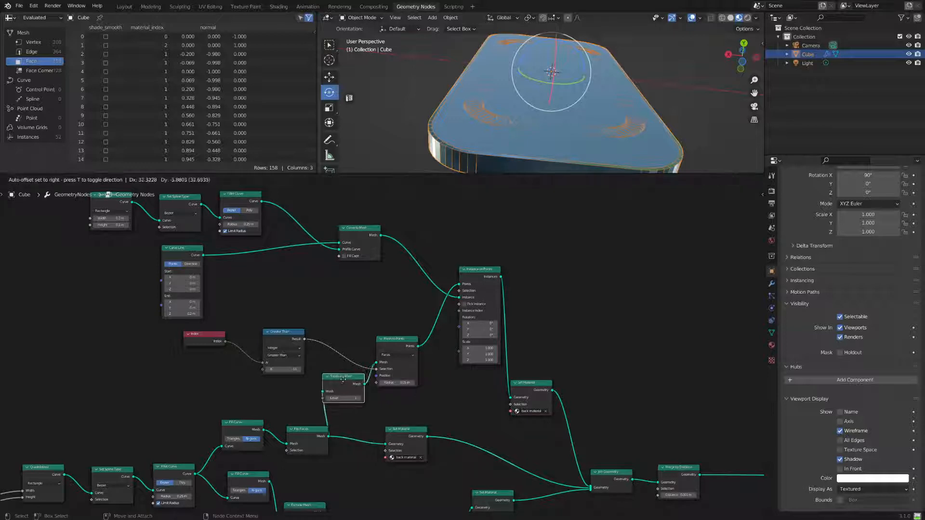
{"action": "left_click_drag", "start_coordinate": [337, 381], "coordinate": [346, 383]}
{"action": "left_click_drag", "start_coordinate": [395, 349], "coordinate": [410, 337]}
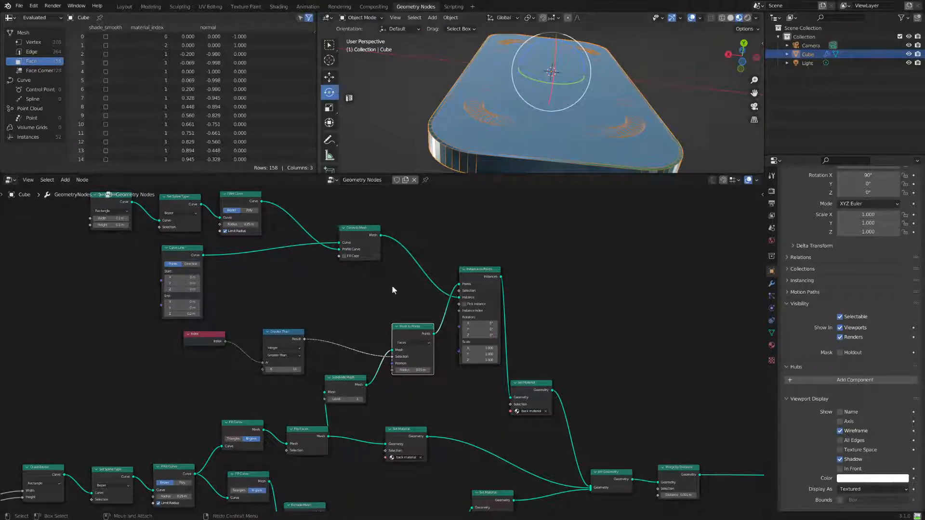
Set the End Z value of the Curve Line to -0.2 m and check the instances on the slab's back
{"action": "scroll", "coordinate": [374, 332], "scroll_direction": "up", "scroll_amount": 2}
{"action": "middle_click_drag", "start_coordinate": [304, 293], "coordinate": [356, 331]}
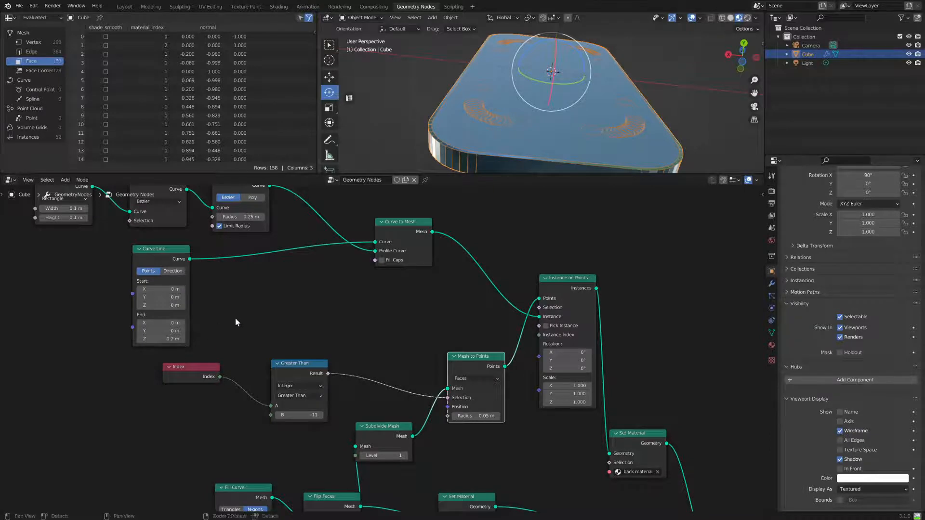
{"action": "middle_click_drag", "start_coordinate": [235, 317], "coordinate": [307, 343]}
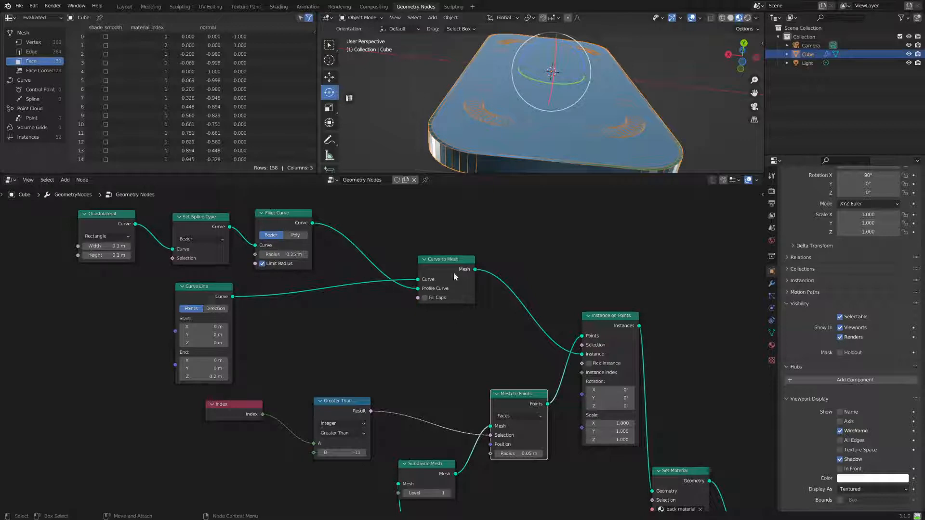
{"action": "left_click", "coordinate": [211, 378]}
{"action": "left_click", "coordinate": [183, 377]}
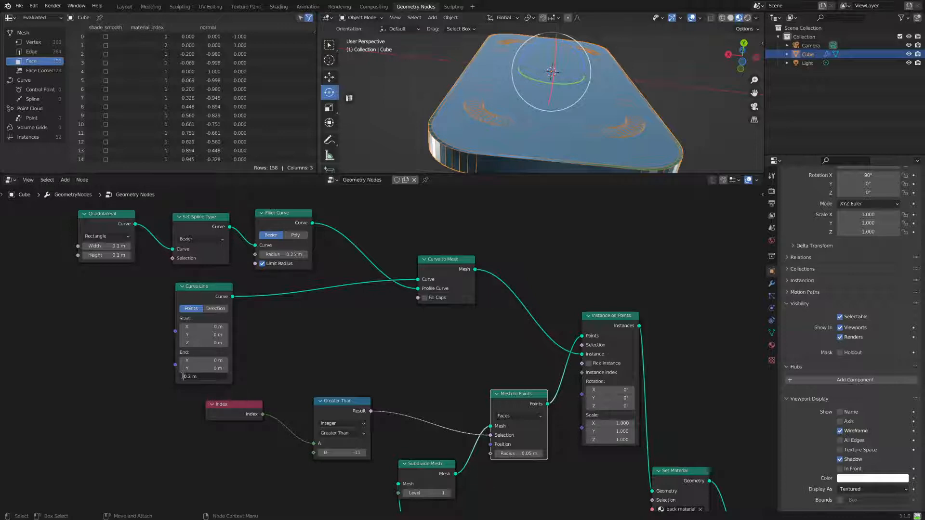
{"action": "type", "text": "-"}
{"action": "key", "text": "Return"}
{"action": "middle_click_drag", "start_coordinate": [600, 168], "coordinate": [596, 130]}
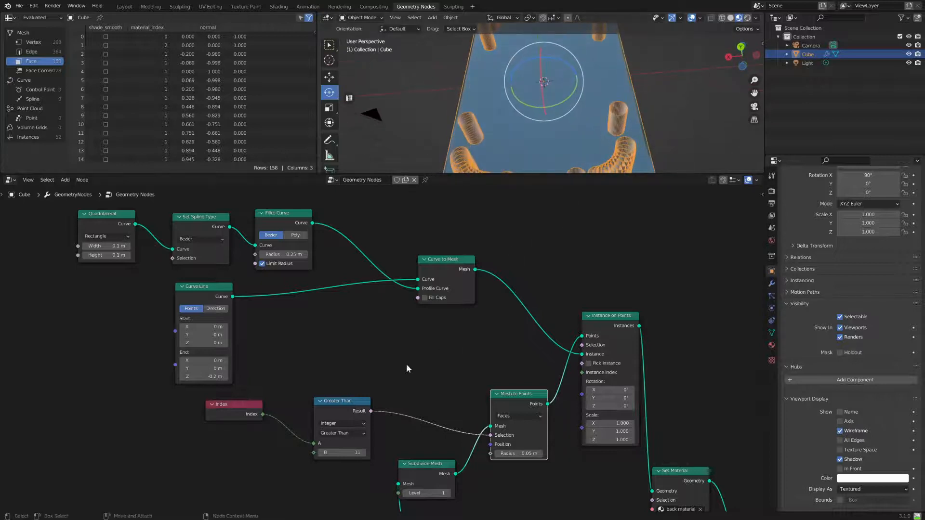
Set the width and height of the instanced mesh's Quadrilateral profile to 0.3 m
{"action": "left_click", "coordinate": [116, 246]}
{"action": "key", "text": "BackSpace"}
{"action": "type", "text": ".3"}
{"action": "key", "text": "Tab"}
{"action": "type", "text": ".3"}
{"action": "key", "text": "Return"}
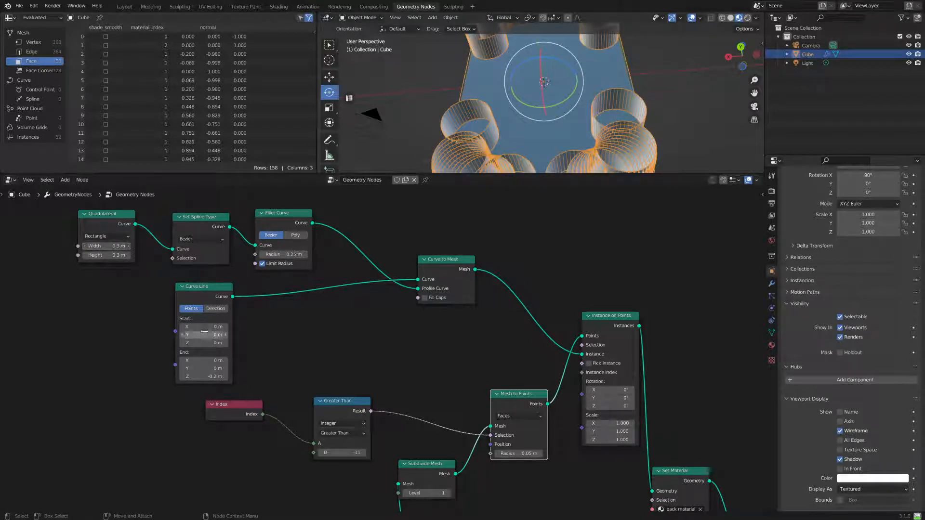
Reduce the profile's Fillet Curve radius to 0.06 m and enable Fill Caps on Curve to Mesh
{"action": "left_click_drag", "start_coordinate": [290, 255], "coordinate": [280, 254]}
{"action": "middle_click_drag", "start_coordinate": [617, 105], "coordinate": [663, 73]}
{"action": "left_click", "coordinate": [424, 298]}
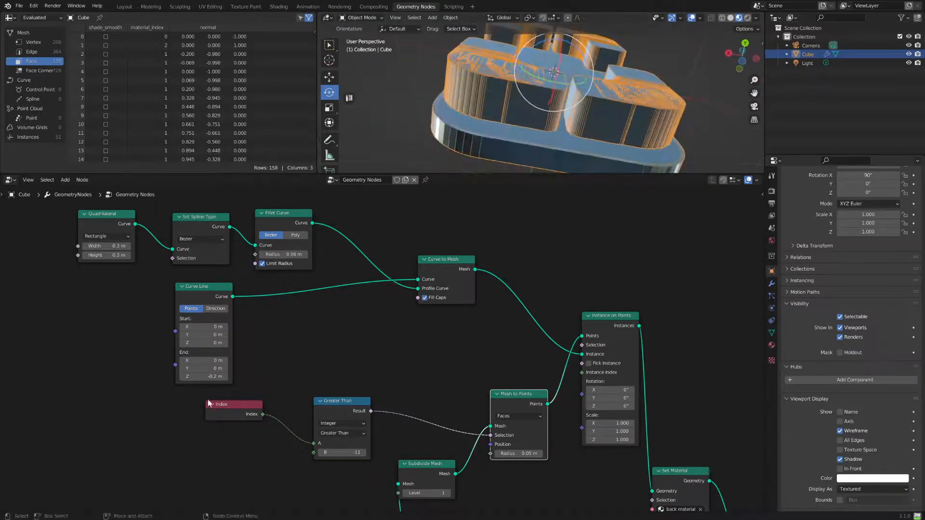
Set the End Z value of the Curve Line to -0.05 m
{"action": "left_click", "coordinate": [192, 376]}
{"action": "key", "text": "Return"}
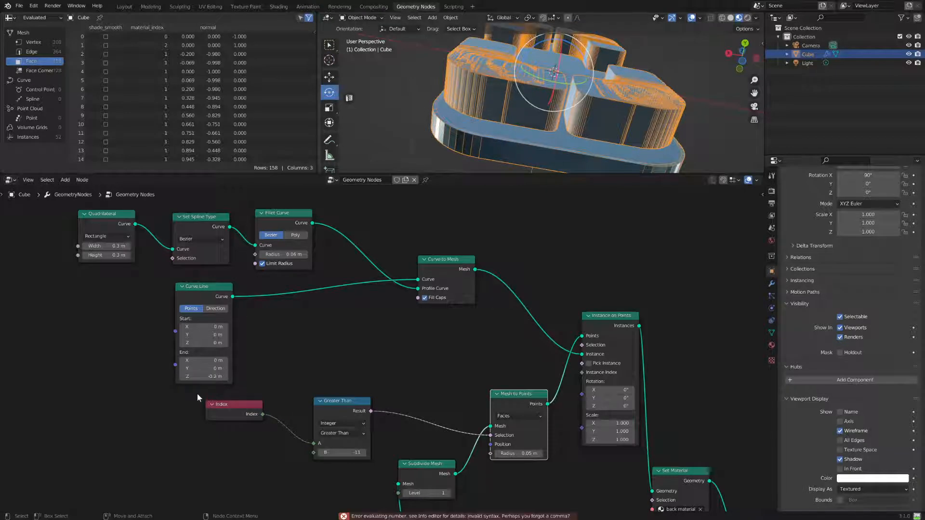
{"action": "left_click", "coordinate": [188, 376]}
{"action": "key", "text": "Return"}
Enlarge the 3D viewport and inspect the rounded-square instances across the slab's back
{"action": "middle_click_drag", "start_coordinate": [506, 129], "coordinate": [633, 111]}
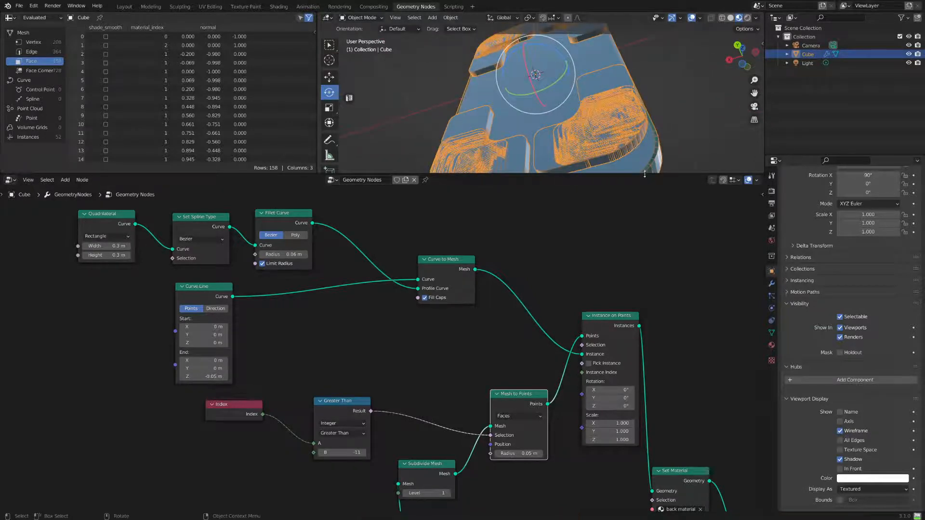
{"action": "left_click_drag", "start_coordinate": [644, 173], "coordinate": [656, 289]}
{"action": "middle_click_drag", "start_coordinate": [667, 181], "coordinate": [630, 204]}
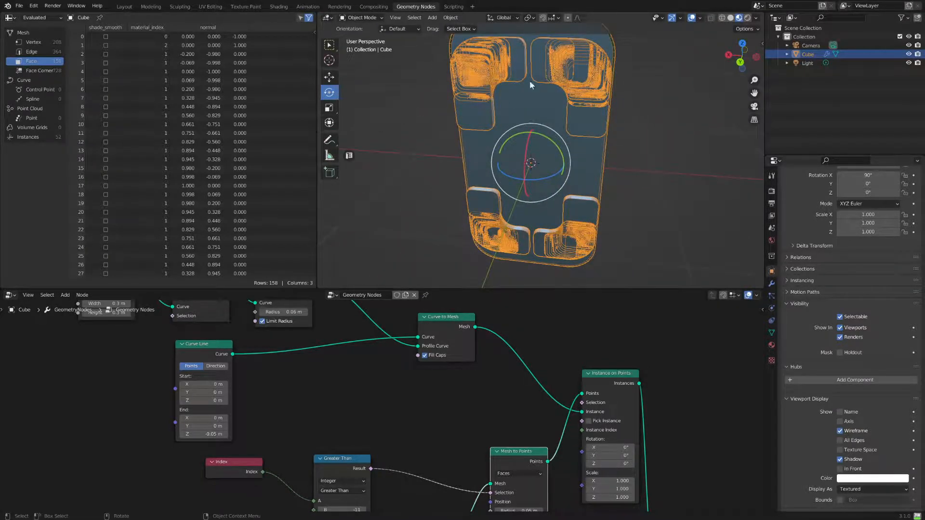
{"action": "middle_click_drag", "start_coordinate": [530, 83], "coordinate": [564, 137]}
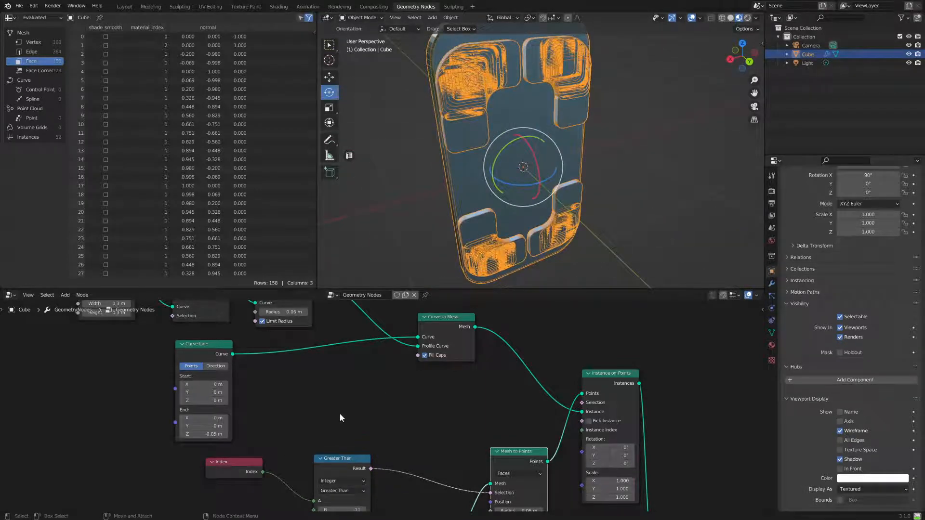
{"action": "middle_click_drag", "start_coordinate": [385, 408], "coordinate": [357, 392]}
{"action": "scroll", "coordinate": [384, 422], "scroll_direction": "down", "scroll_amount": 2}
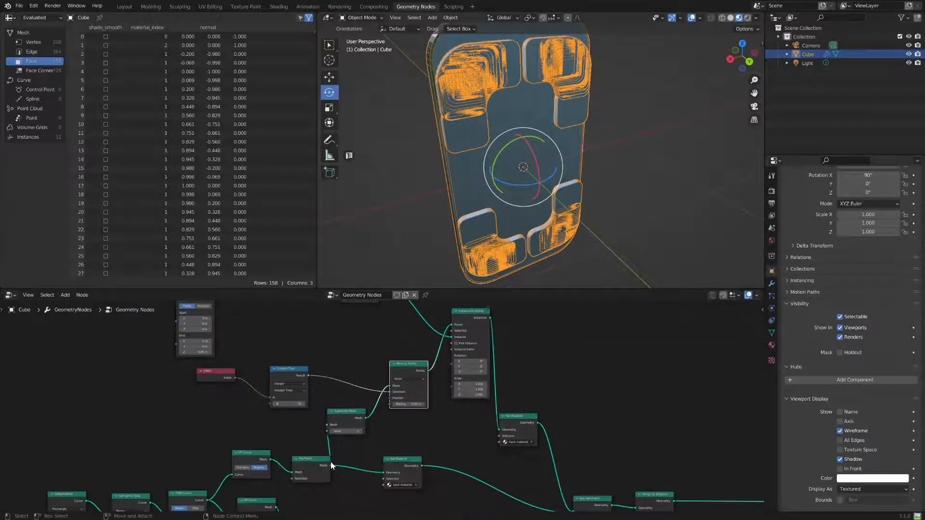
{"action": "left_click_drag", "start_coordinate": [331, 466], "coordinate": [351, 453]}
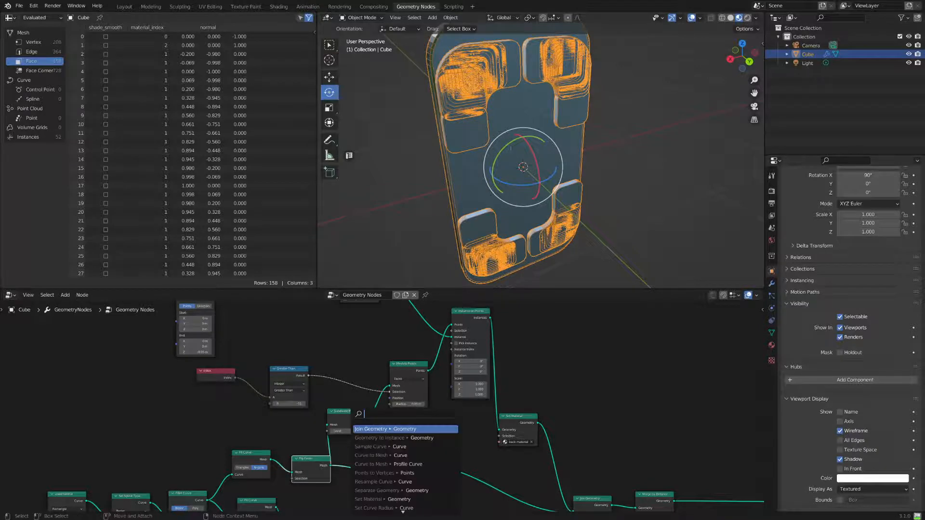
{"action": "middle_click_drag", "start_coordinate": [632, 146], "coordinate": [518, 82]}
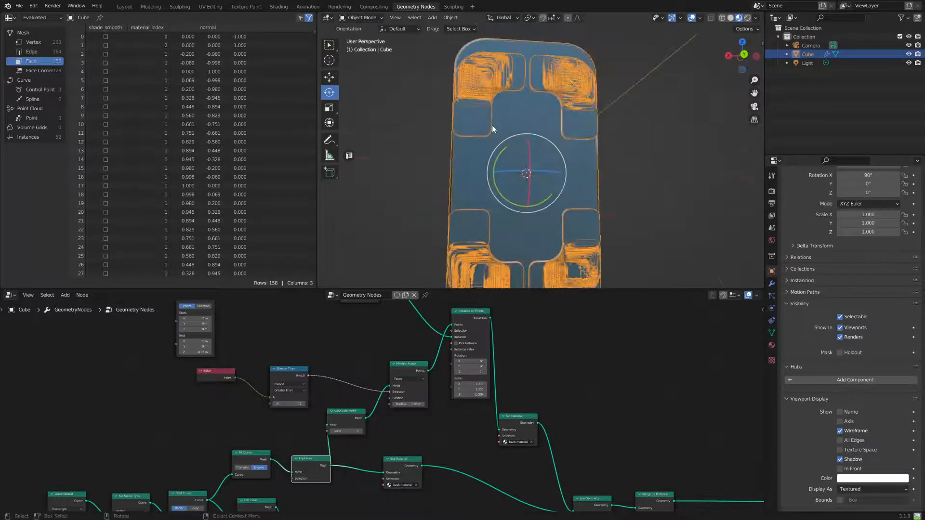
Change the comparison of the face index from Greater Than to Equal
{"action": "middle_click_drag", "start_coordinate": [378, 356], "coordinate": [325, 398]}
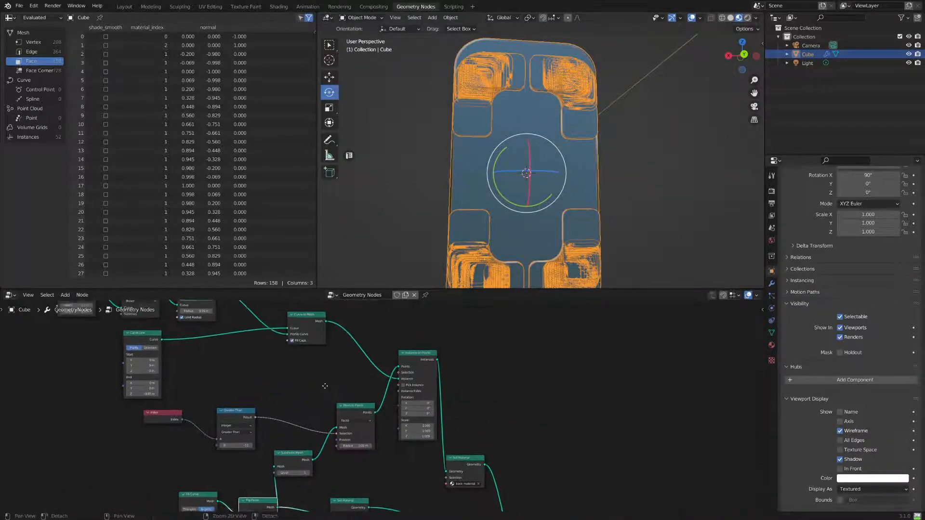
{"action": "left_click", "coordinate": [156, 422]}
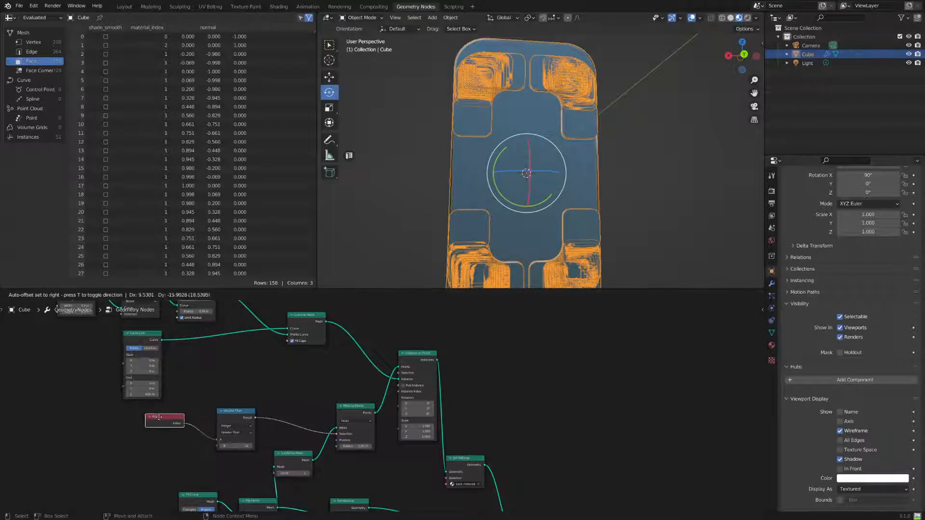
{"action": "scroll", "coordinate": [236, 452], "scroll_direction": "up", "scroll_amount": 2}
{"action": "left_click", "coordinate": [202, 444]}
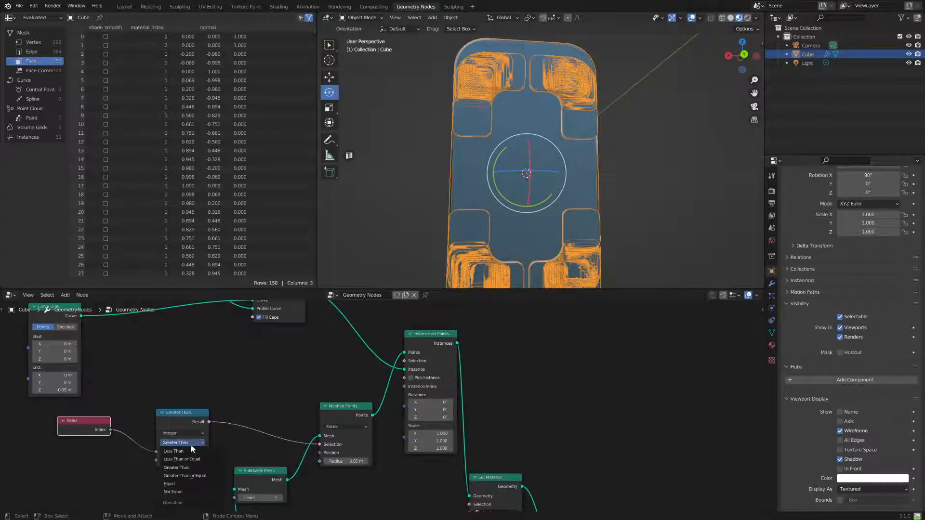
{"action": "left_click", "coordinate": [174, 484]}
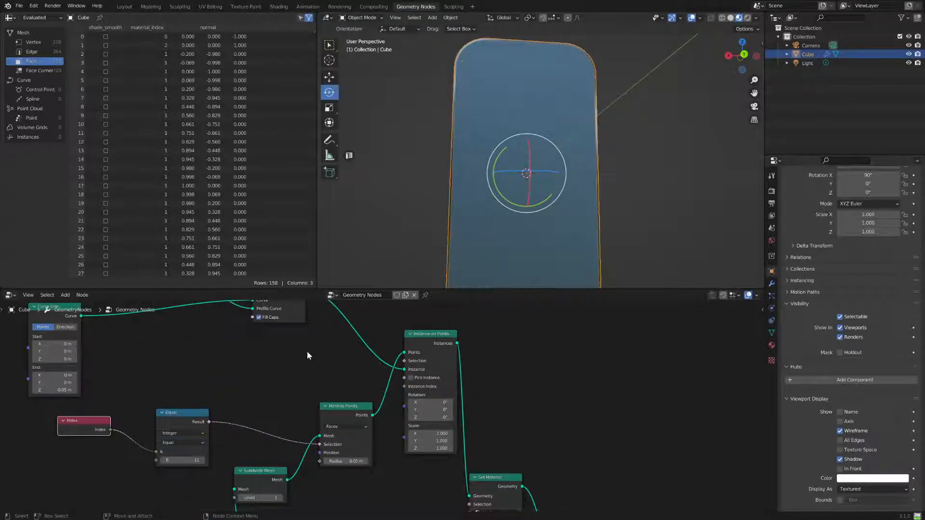
Set the Equal node's B value to 19 and reposition the Index and Equal nodes, checking the instance near the slab's upper corner
{"action": "middle_click_drag", "start_coordinate": [204, 434], "coordinate": [266, 386]}
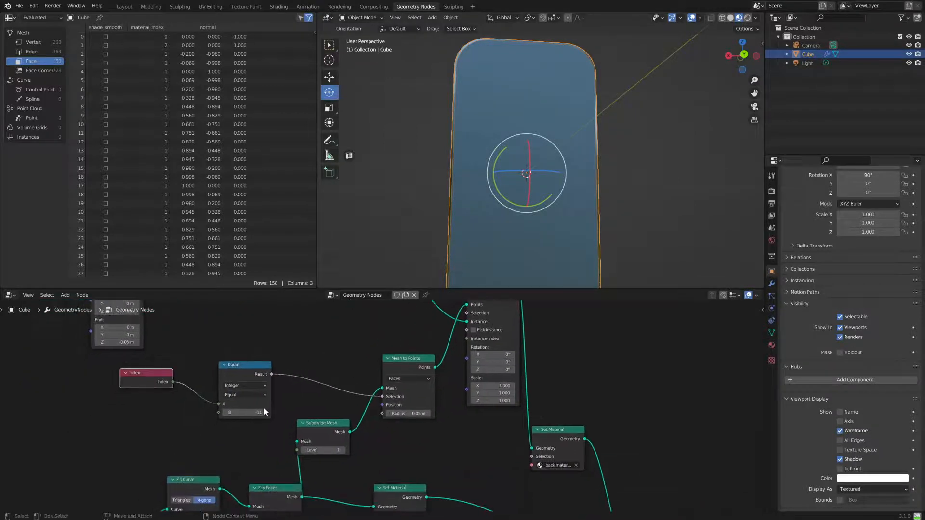
{"action": "left_click_drag", "start_coordinate": [265, 412], "coordinate": [305, 413]}
{"action": "left_click_drag", "start_coordinate": [145, 380], "coordinate": [155, 381]}
{"action": "left_click_drag", "start_coordinate": [236, 365], "coordinate": [238, 369]}
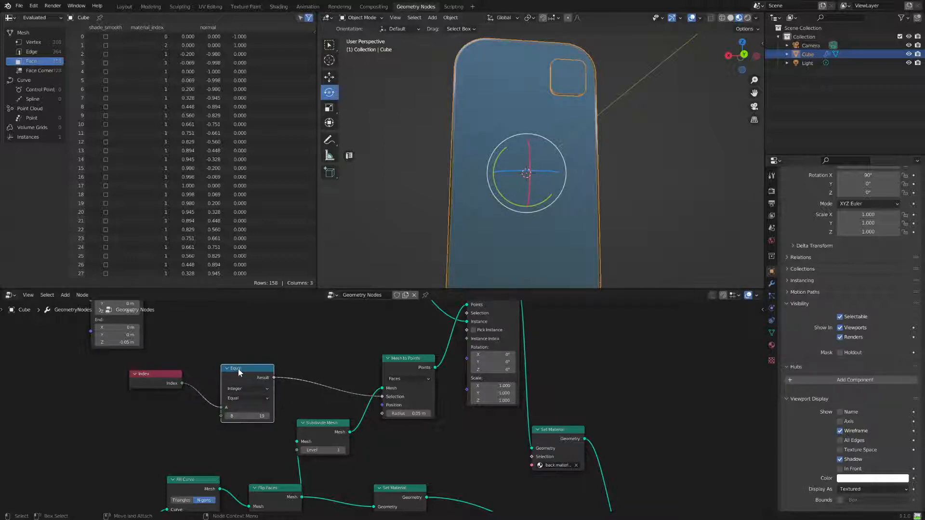
{"action": "middle_click_drag", "start_coordinate": [505, 86], "coordinate": [563, 175]}
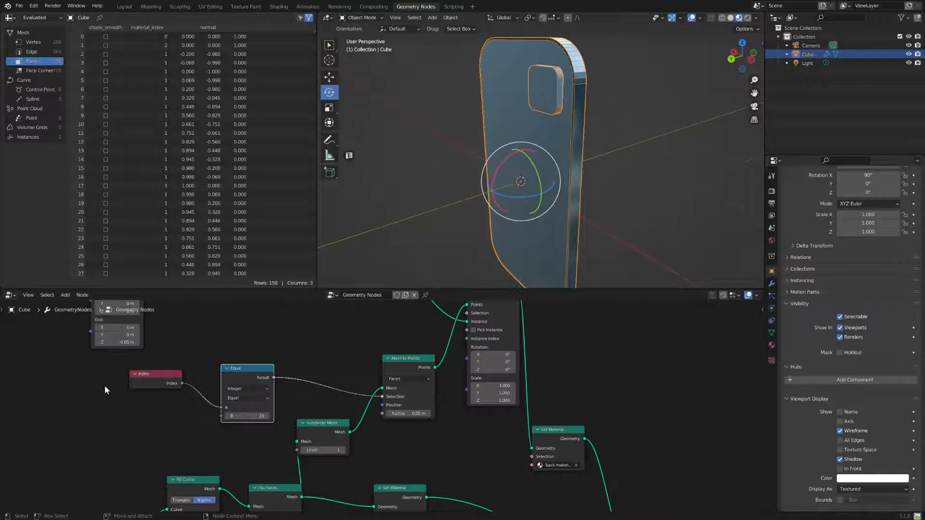
Link Flip Faces directly to the Mesh input of Mesh to Points and delete the Subdivide Mesh node
{"action": "scroll", "coordinate": [104, 386], "scroll_direction": "down", "scroll_amount": 3}
{"action": "middle_click_drag", "start_coordinate": [177, 479], "coordinate": [225, 426]}
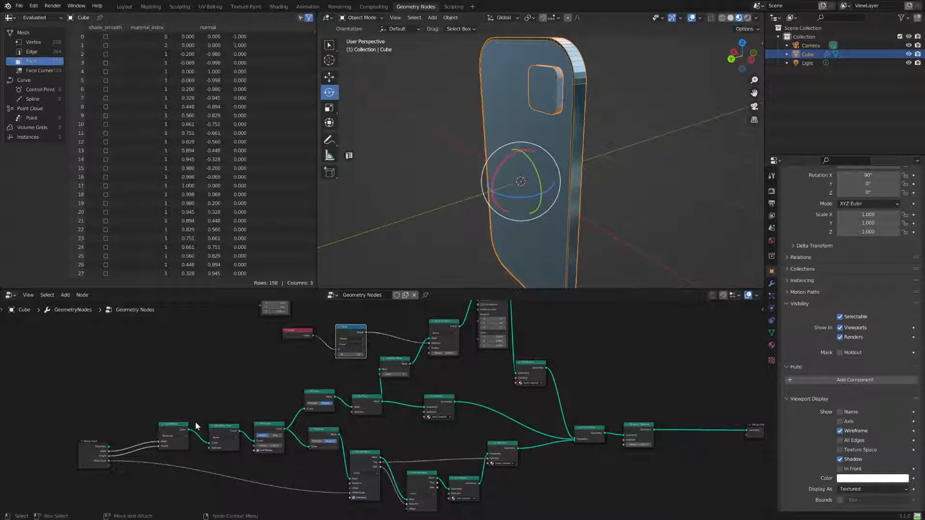
{"action": "middle_click_drag", "start_coordinate": [356, 359], "coordinate": [282, 395]}
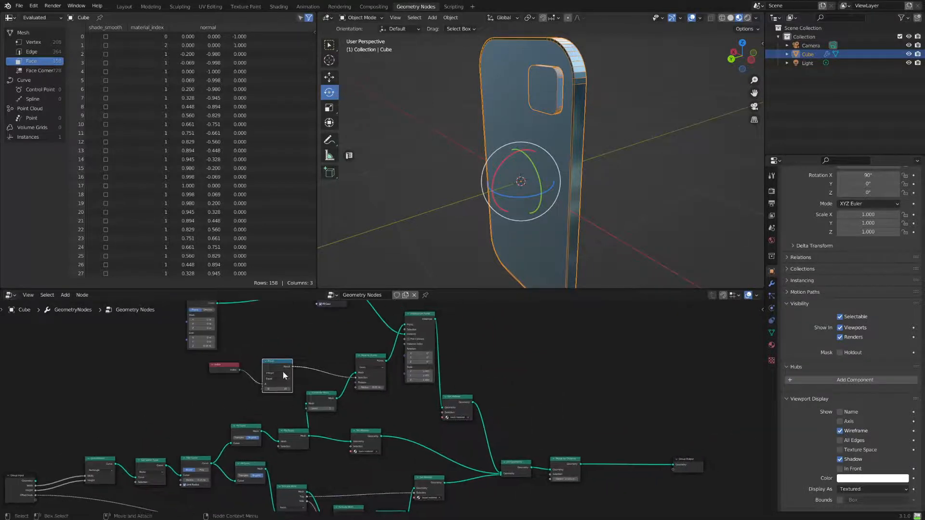
{"action": "scroll", "coordinate": [290, 379], "scroll_direction": "up", "scroll_amount": 2}
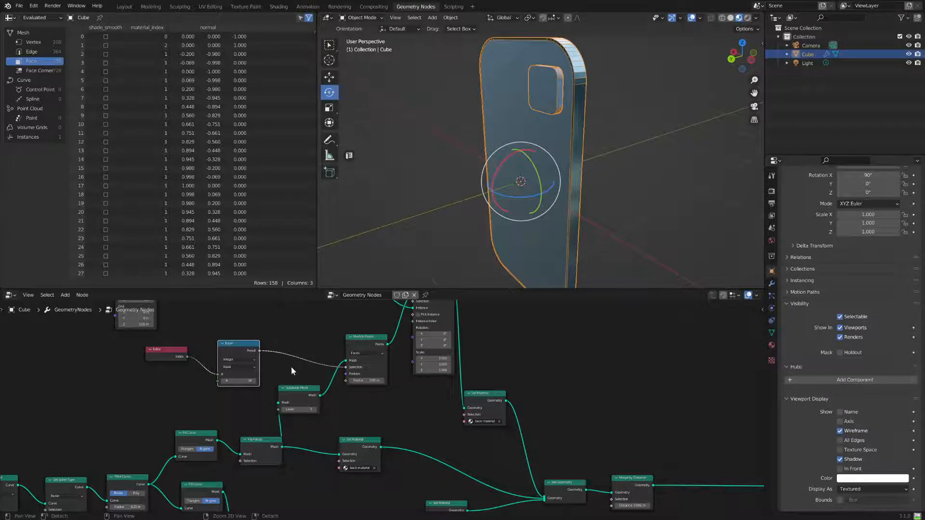
{"action": "scroll", "coordinate": [291, 366], "scroll_direction": "up", "scroll_amount": 3}
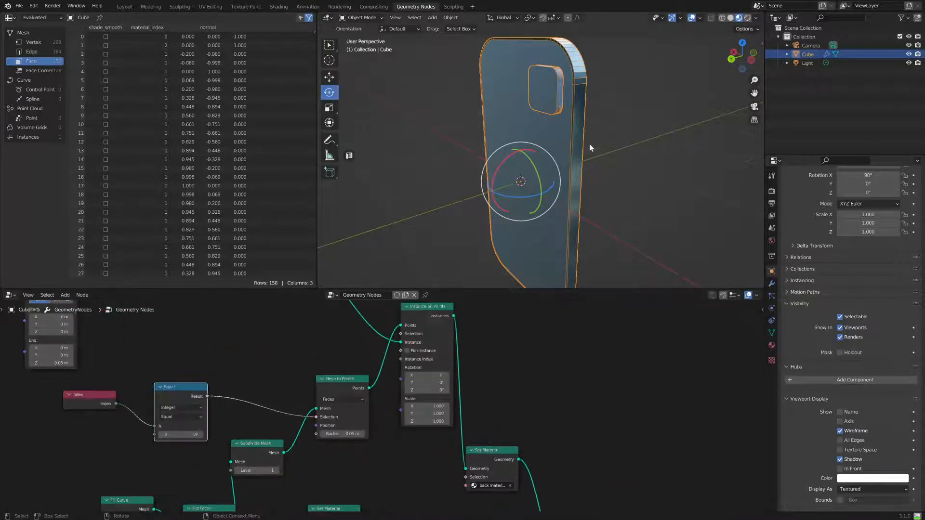
{"action": "middle_click_drag", "start_coordinate": [277, 455], "coordinate": [297, 382]}
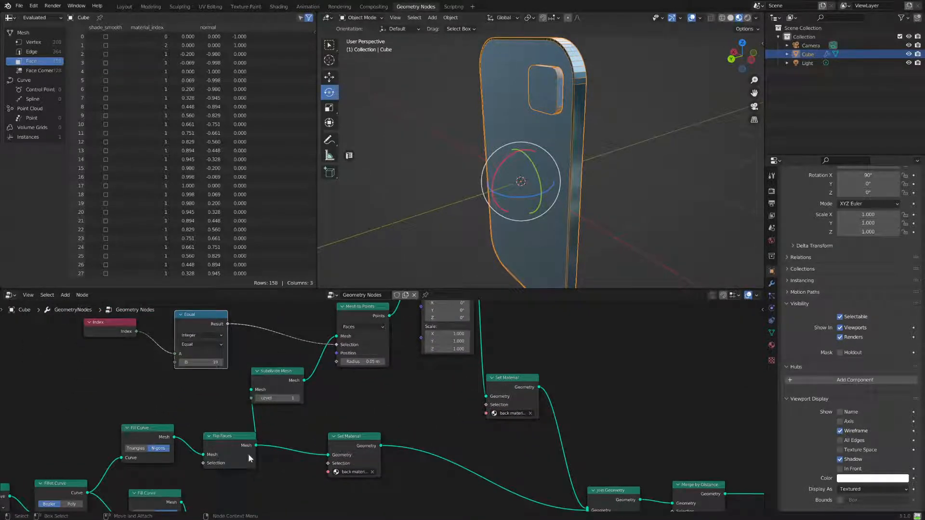
{"action": "left_click_drag", "start_coordinate": [270, 376], "coordinate": [279, 375]}
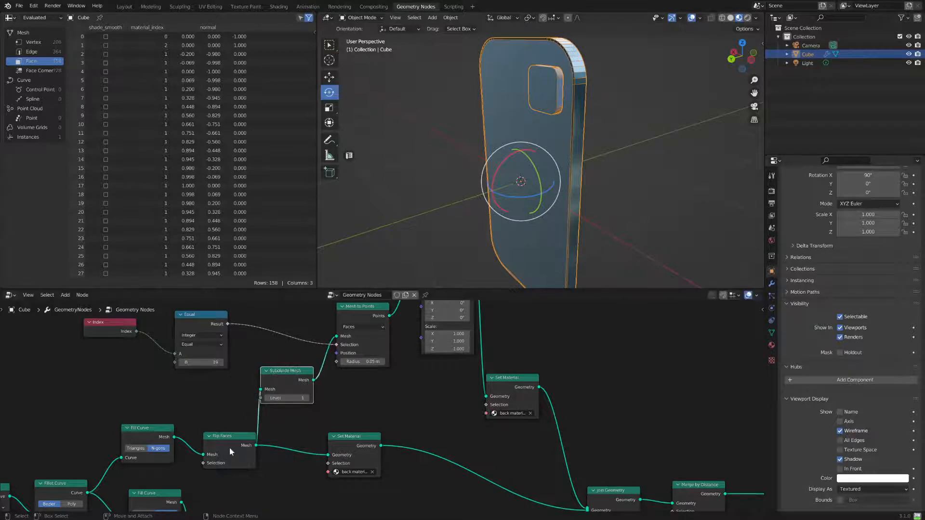
{"action": "left_click_drag", "start_coordinate": [229, 439], "coordinate": [219, 433]}
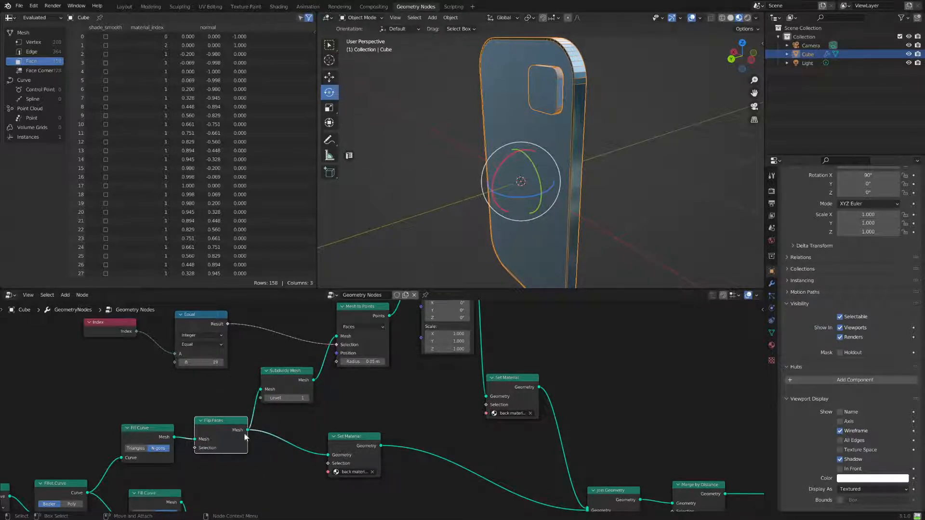
{"action": "left_click_drag", "start_coordinate": [247, 430], "coordinate": [336, 337]}
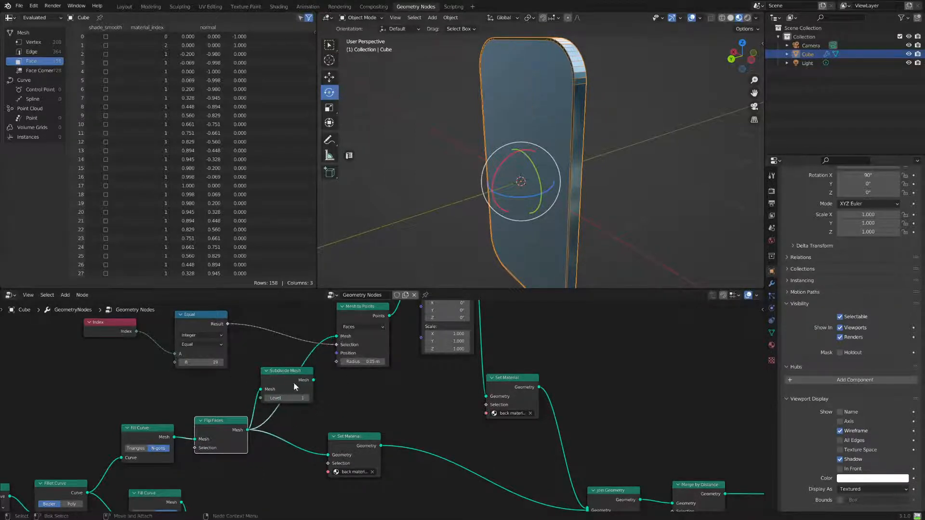
{"action": "left_click_drag", "start_coordinate": [295, 386], "coordinate": [270, 378]}
{"action": "key", "text": "x"}
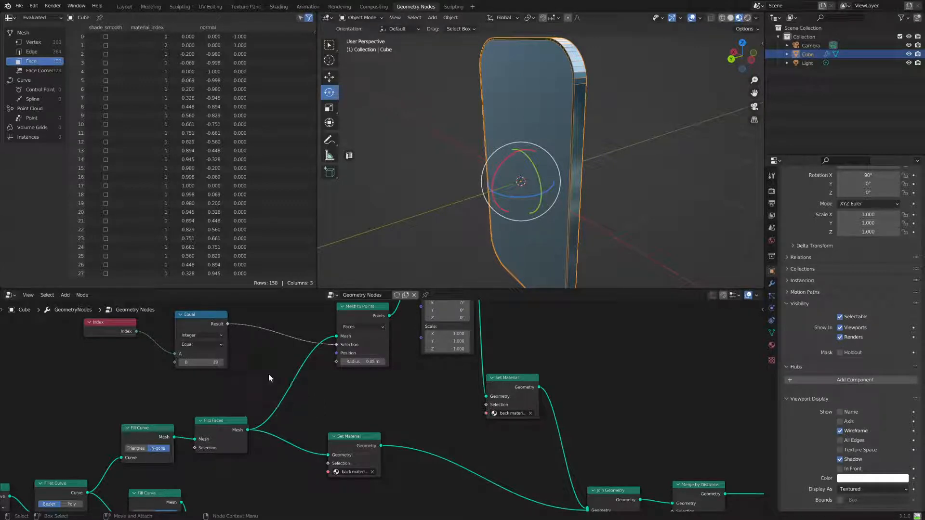
{"action": "left_click_drag", "start_coordinate": [228, 426], "coordinate": [237, 426]}
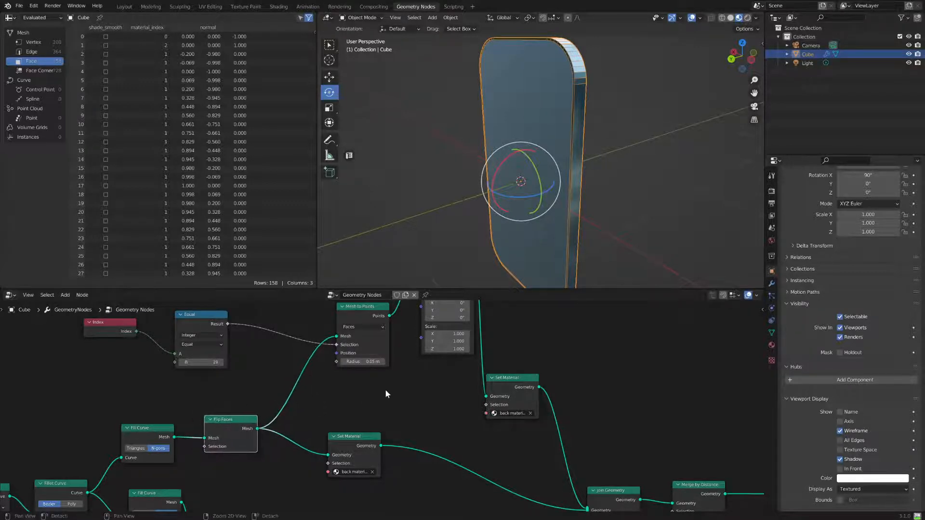
Inspect the slab in wireframe shading from several angles to check for the rounded-square instance
{"action": "middle_click_drag", "start_coordinate": [386, 391], "coordinate": [318, 459]}
{"action": "middle_click_drag", "start_coordinate": [526, 215], "coordinate": [732, 28]}
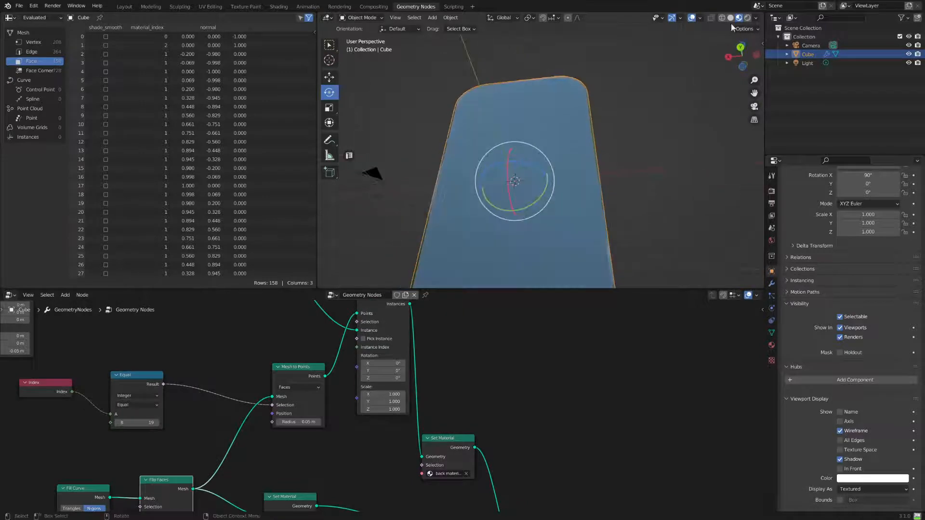
{"action": "left_click", "coordinate": [722, 17]}
{"action": "middle_click_drag", "start_coordinate": [636, 159], "coordinate": [578, 250]}
{"action": "middle_click_drag", "start_coordinate": [293, 445], "coordinate": [384, 417]}
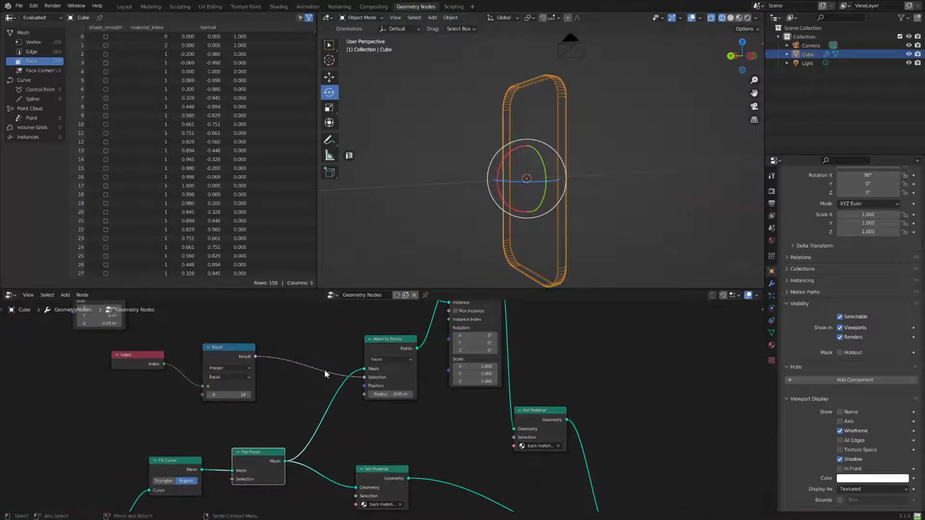
Cut the Equal result's link to the Mesh to Points selection and delete the Index and Equal nodes
{"action": "right_click_drag", "start_coordinate": [313, 348], "coordinate": [290, 396], "text": "ctrl"}
{"action": "left_click_drag", "start_coordinate": [286, 337], "coordinate": [150, 411]}
{"action": "key", "text": "x"}
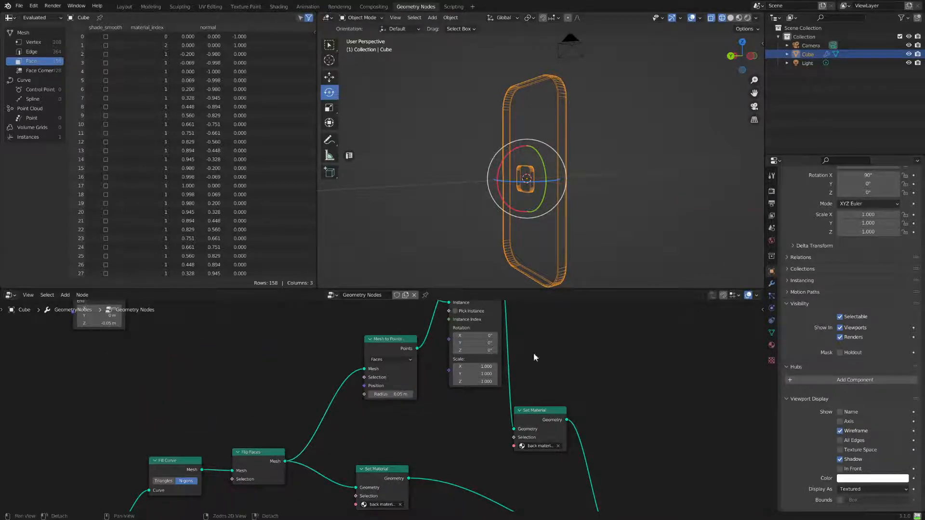
{"action": "left_click_drag", "start_coordinate": [400, 340], "coordinate": [367, 353]}
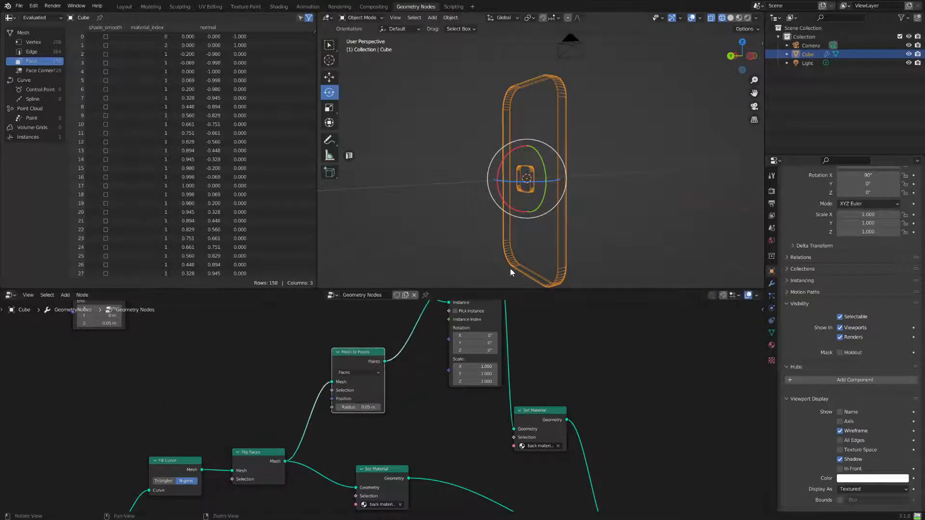
Return the viewport to Material Preview shading and inspect the rounded-square instance on the slab's back
{"action": "middle_click_drag", "start_coordinate": [510, 267], "coordinate": [583, 229]}
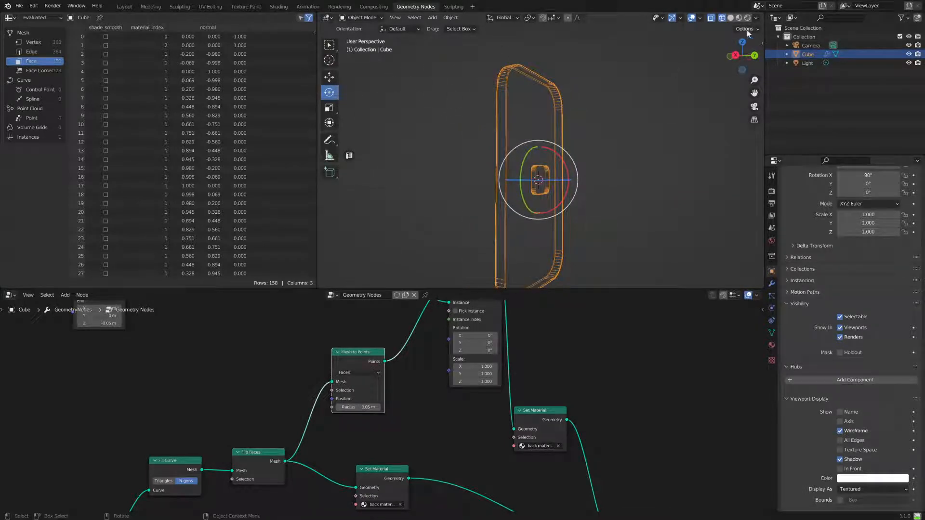
{"action": "left_click", "coordinate": [739, 17]}
{"action": "mouse_move", "coordinate": [677, 157]}
{"action": "middle_mouse_down"}
{"action": "mouse_move", "coordinate": [615, 199]}
{"action": "mouse_move", "coordinate": [628, 206]}
{"action": "mouse_move", "coordinate": [679, 158]}
{"action": "mouse_move", "coordinate": [643, 167]}
{"action": "mouse_move", "coordinate": [576, 106]}
{"action": "mouse_move", "coordinate": [582, 85]}
{"action": "mouse_move", "coordinate": [578, 162]}
{"action": "middle_mouse_up"}
{"action": "scroll", "coordinate": [616, 199], "scroll_direction": "up", "scroll_amount": 4}
{"action": "scroll", "coordinate": [378, 377], "scroll_direction": "down", "scroll_amount": 3}
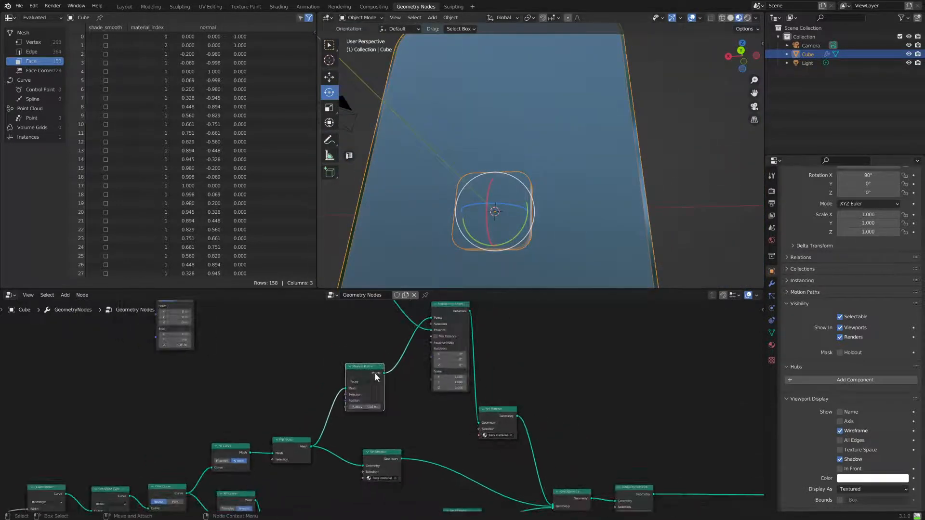
Rearrange the Instance on Points, Mesh to Points and Set Material nodes to open a gap before Set Material
{"action": "middle_click_drag", "start_coordinate": [533, 374], "coordinate": [592, 432]}
{"action": "left_click_drag", "start_coordinate": [502, 369], "coordinate": [482, 351]}
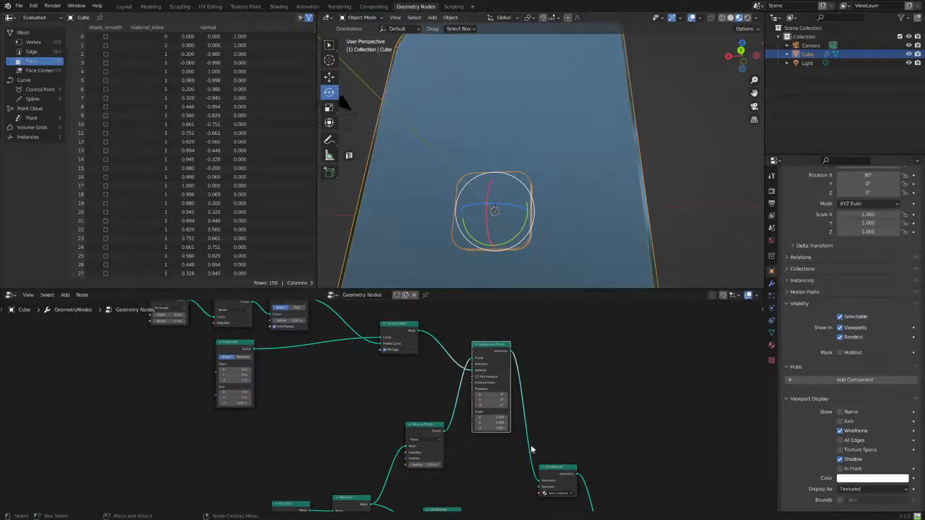
{"action": "left_click_drag", "start_coordinate": [563, 469], "coordinate": [585, 440]}
{"action": "left_click_drag", "start_coordinate": [430, 433], "coordinate": [413, 434]}
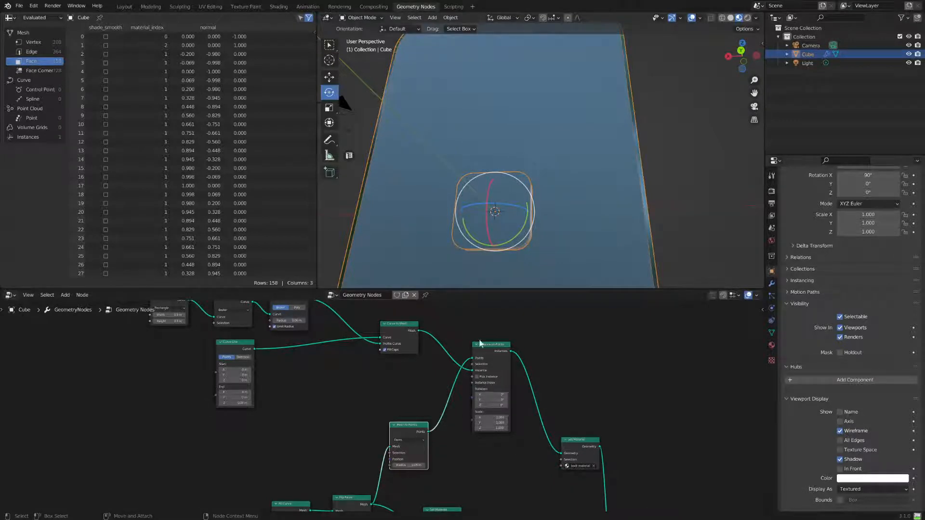
{"action": "left_click_drag", "start_coordinate": [488, 346], "coordinate": [489, 343]}
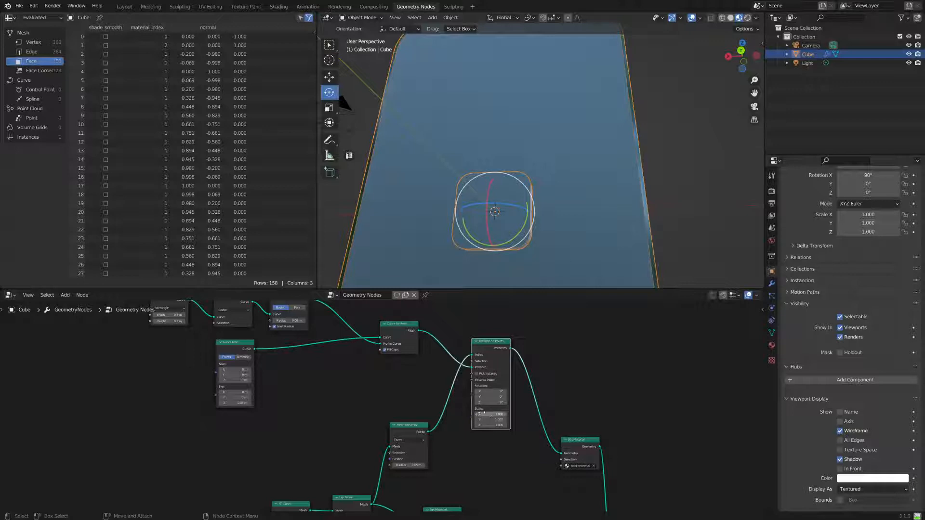
{"action": "left_click", "coordinate": [491, 414]}
{"action": "left_click_drag", "start_coordinate": [494, 345], "coordinate": [479, 343]}
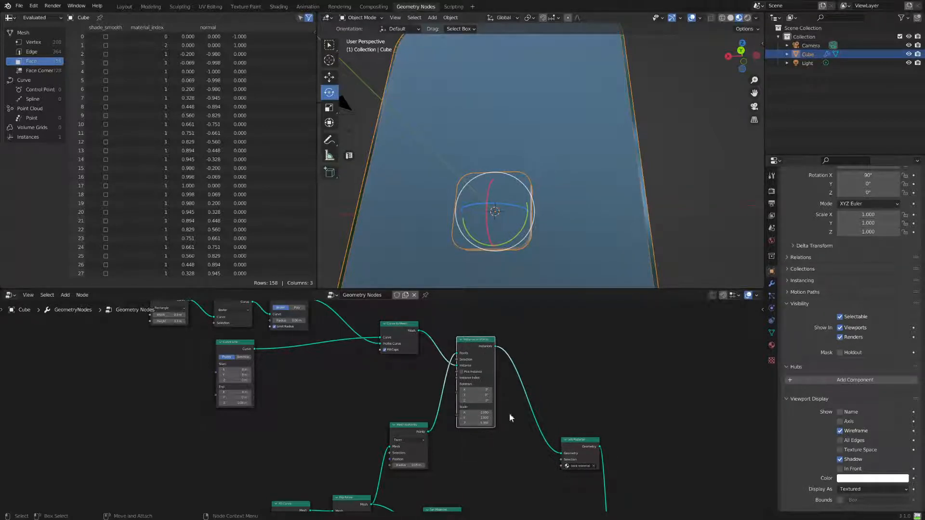
{"action": "left_click_drag", "start_coordinate": [575, 442], "coordinate": [570, 442]}
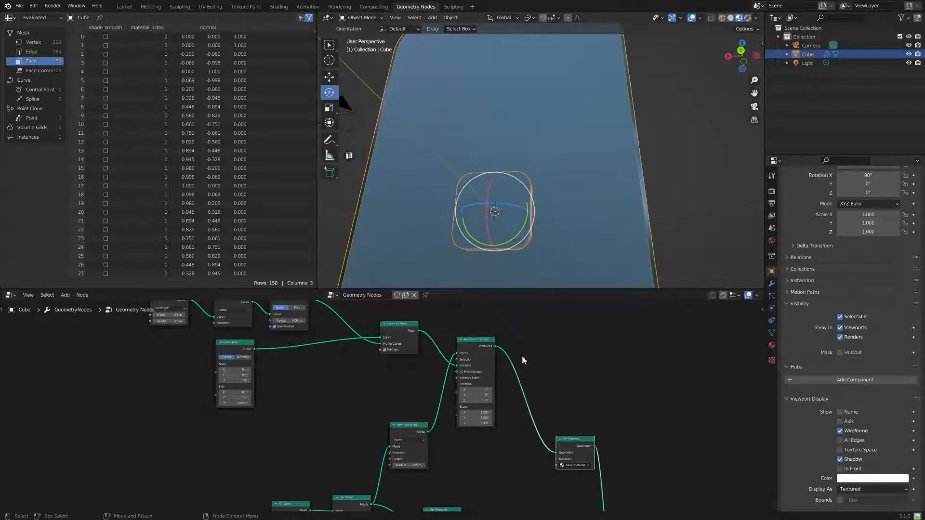
Insert a Translate Instances node between Instance on Points and Set Material, and collapse the Instance on Points node
{"action": "left_click", "coordinate": [65, 295]}
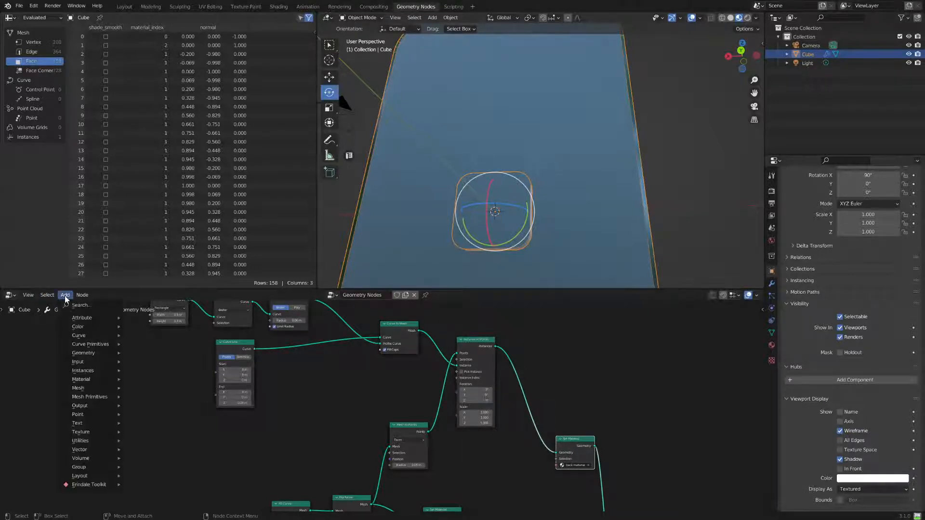
{"action": "left_click", "coordinate": [77, 306]}
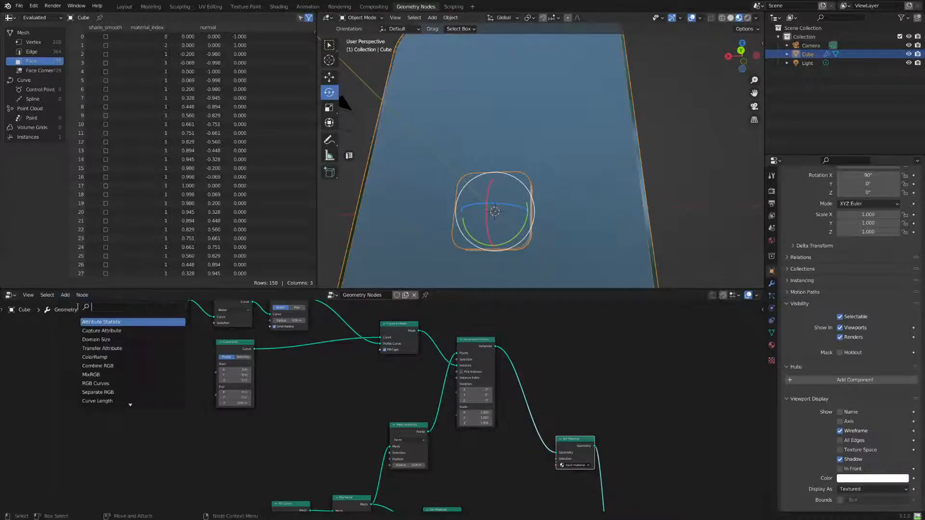
{"action": "type", "text": "tran"}
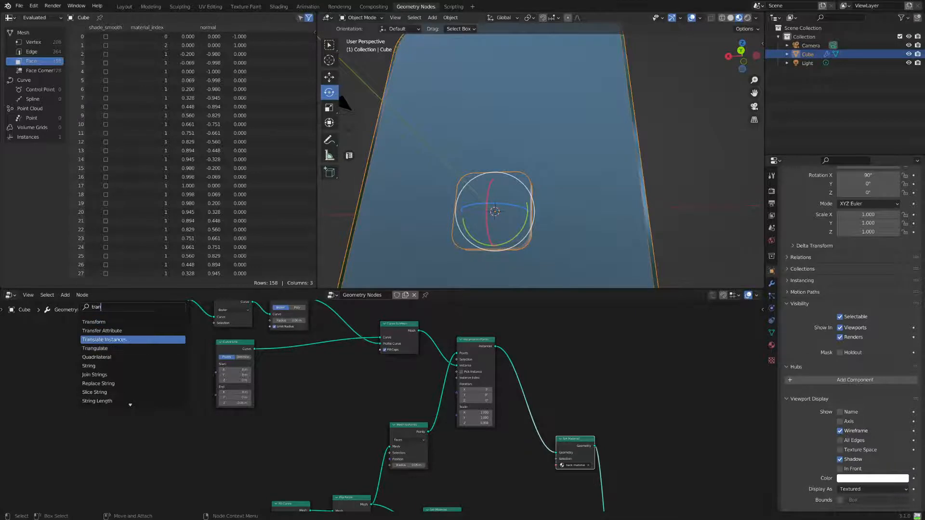
{"action": "left_click", "coordinate": [104, 340]}
{"action": "left_click", "coordinate": [597, 388]}
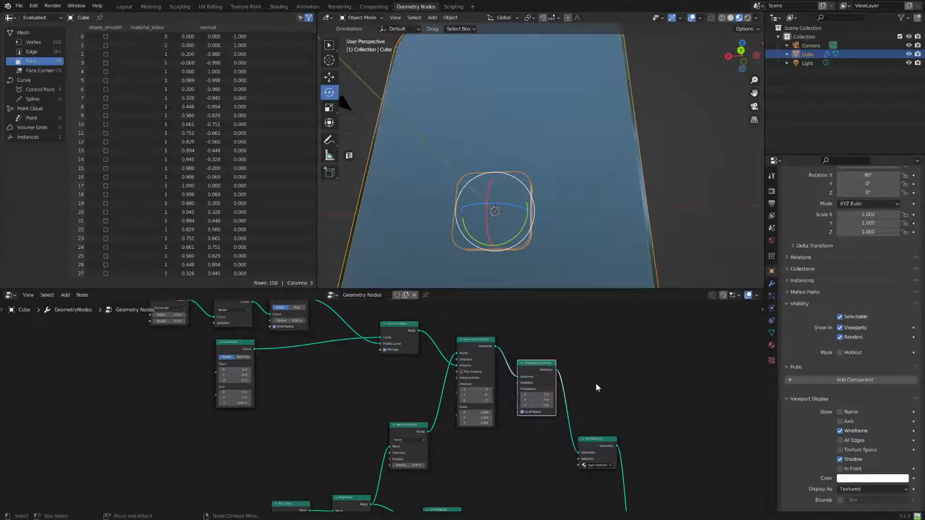
{"action": "left_click", "coordinate": [460, 341]}
{"action": "left_click_drag", "start_coordinate": [532, 366], "coordinate": [529, 370]}
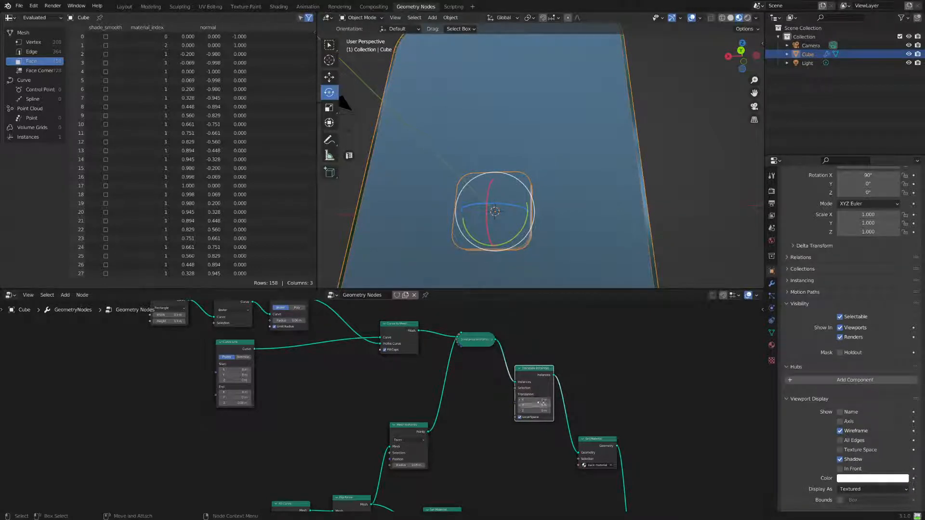
Add a Math node beside the Translate Instances node
{"action": "middle_click_drag", "start_coordinate": [536, 215], "coordinate": [568, 264]}
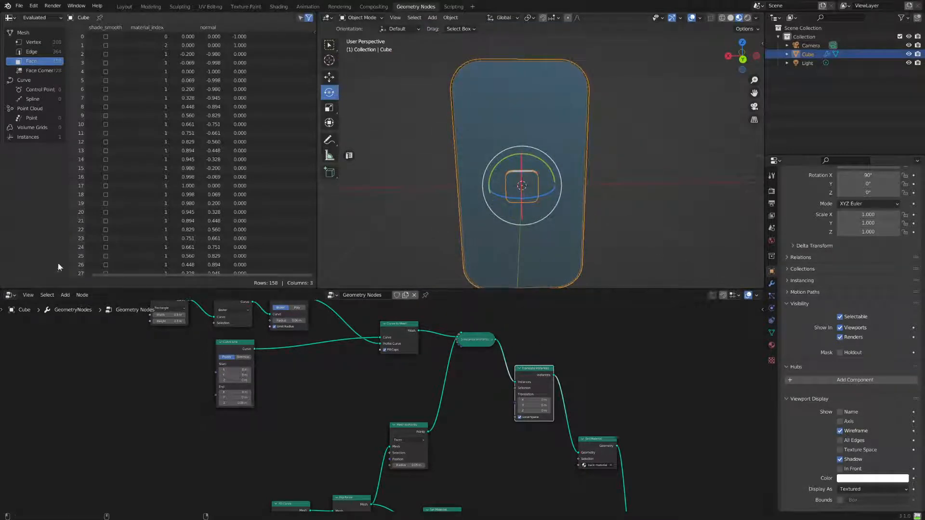
{"action": "left_click", "coordinate": [65, 295]}
{"action": "left_click", "coordinate": [76, 307]}
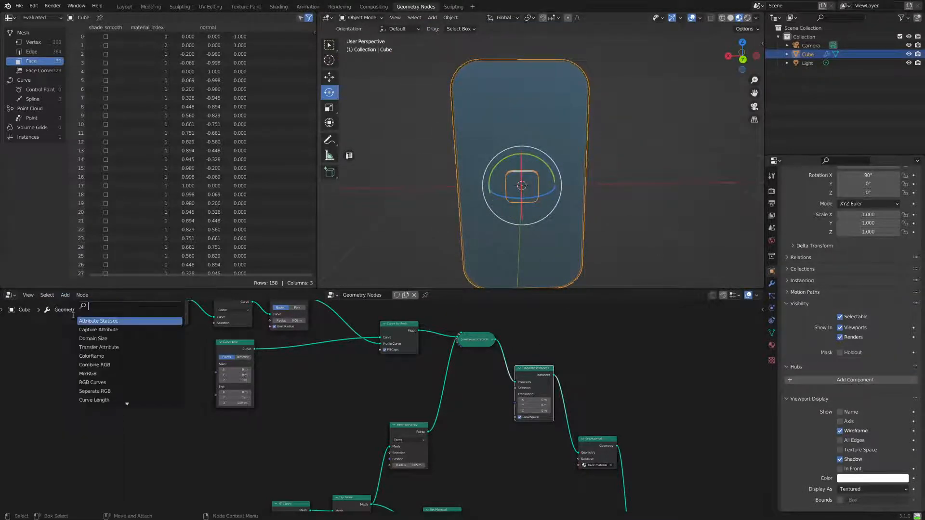
{"action": "type", "text": "math"}
{"action": "left_click", "coordinate": [91, 321]}
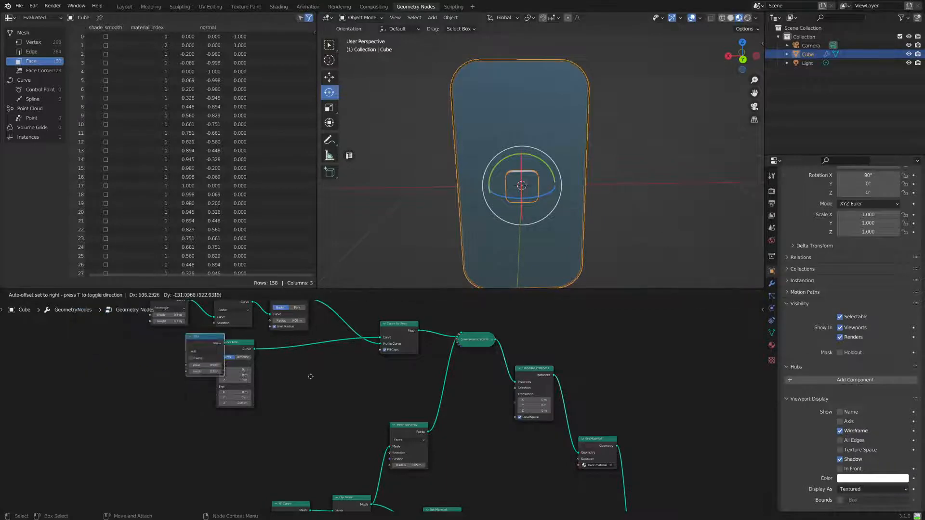
{"action": "left_click", "coordinate": [710, 453]}
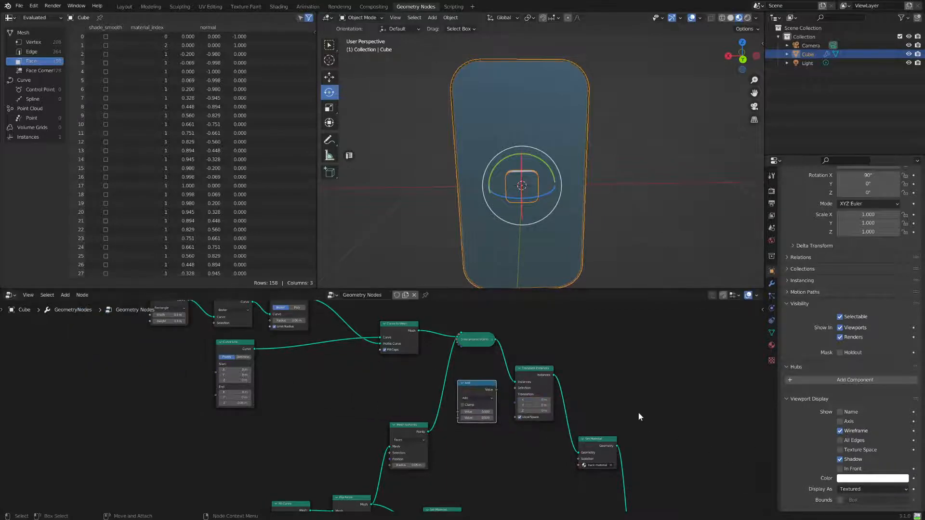
Link the group input's Width to the Math node's first value, set its second value, and move the node away from Translate Instances
{"action": "scroll", "coordinate": [638, 412], "scroll_direction": "up", "scroll_amount": 2}
{"action": "middle_click_drag", "start_coordinate": [614, 436], "coordinate": [473, 438]}
{"action": "scroll", "coordinate": [390, 434], "scroll_direction": "down", "scroll_amount": 5}
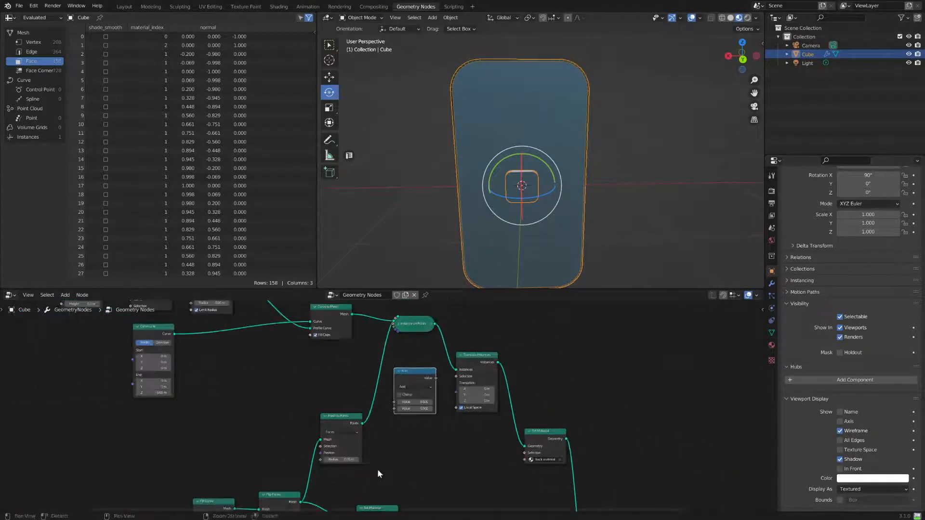
{"action": "middle_click_drag", "start_coordinate": [378, 473], "coordinate": [489, 358]}
{"action": "scroll", "coordinate": [375, 405], "scroll_direction": "down", "scroll_amount": 2}
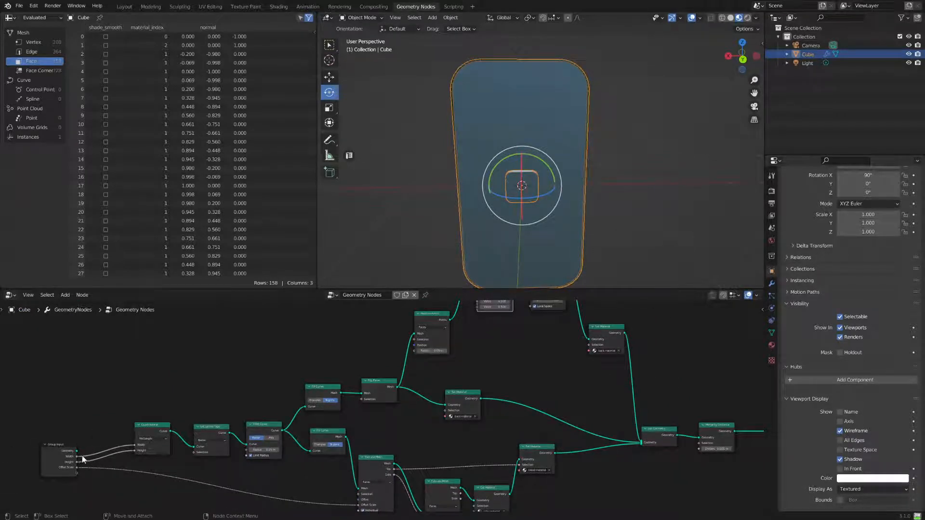
{"action": "left_click_drag", "start_coordinate": [76, 459], "coordinate": [477, 361]}
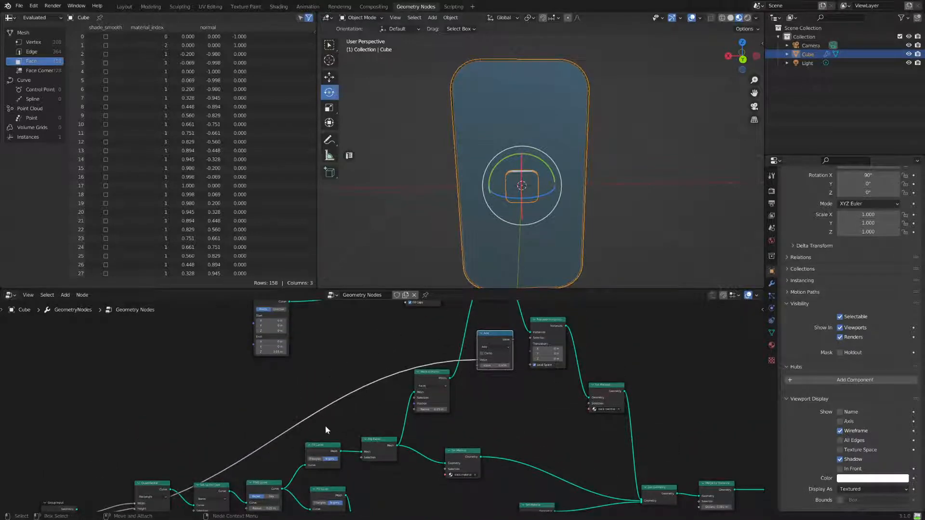
{"action": "left_click", "coordinate": [491, 367]}
{"action": "key", "text": "Return"}
{"action": "left_click_drag", "start_coordinate": [510, 337], "coordinate": [389, 333]}
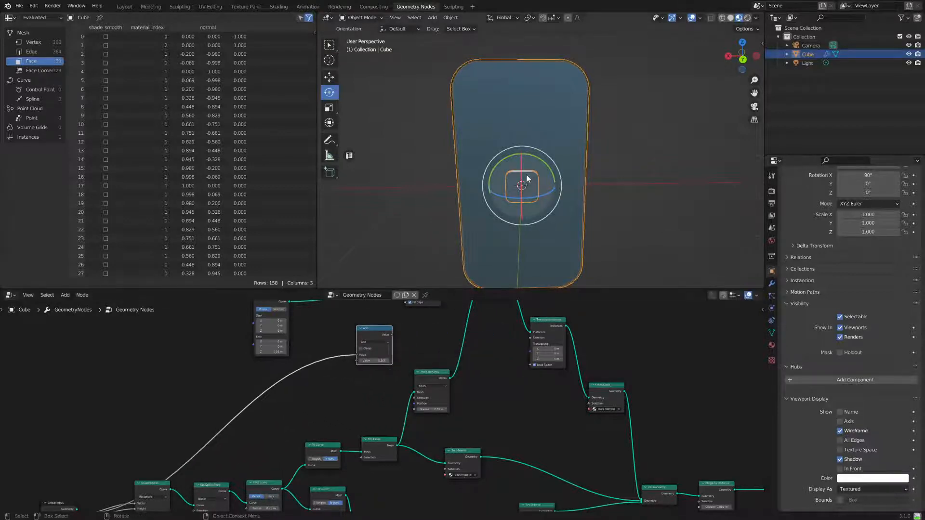
Add a Combine XYZ node, feeding the Math result into X and its vector into the Translate Instances node's Translation
{"action": "middle_click_drag", "start_coordinate": [529, 190], "coordinate": [572, 223]}
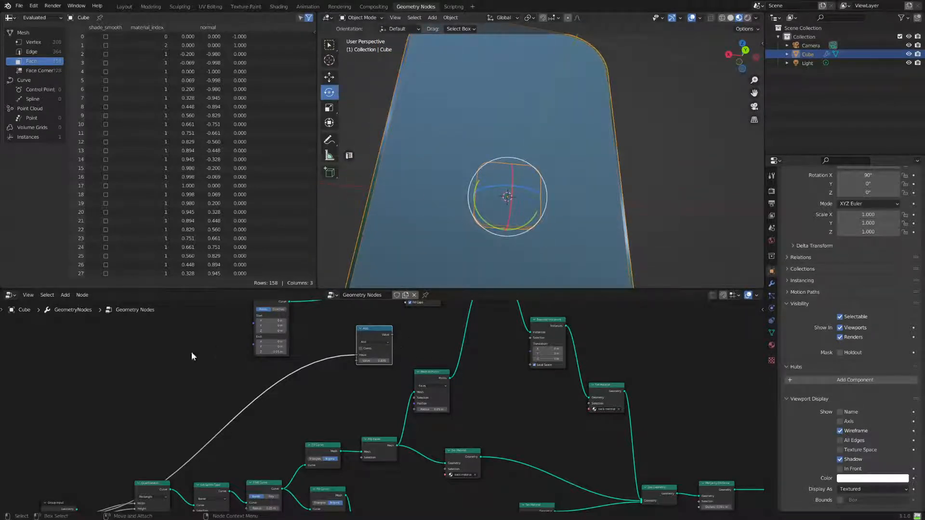
{"action": "key", "text": "shift+a"}
{"action": "left_click", "coordinate": [85, 319]}
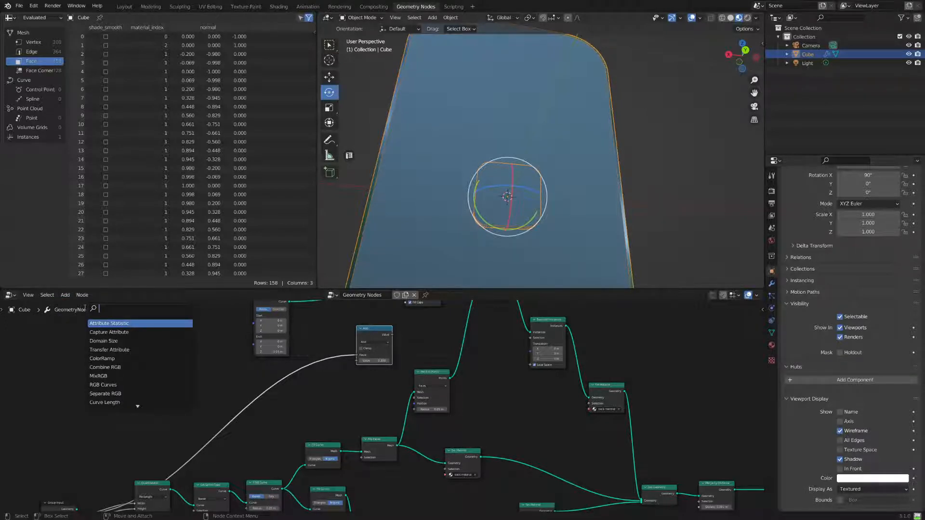
{"action": "type", "text": "x"}
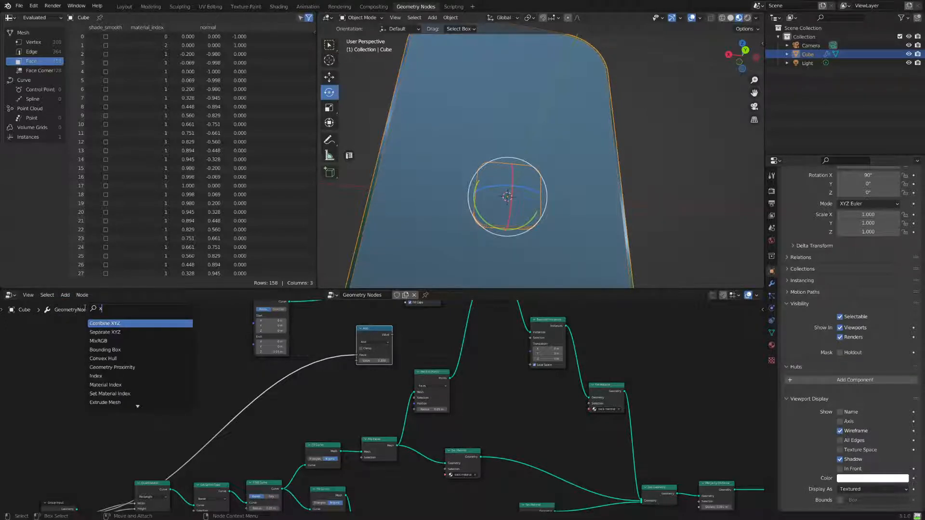
{"action": "left_click", "coordinate": [105, 327]}
{"action": "left_click", "coordinate": [442, 337]}
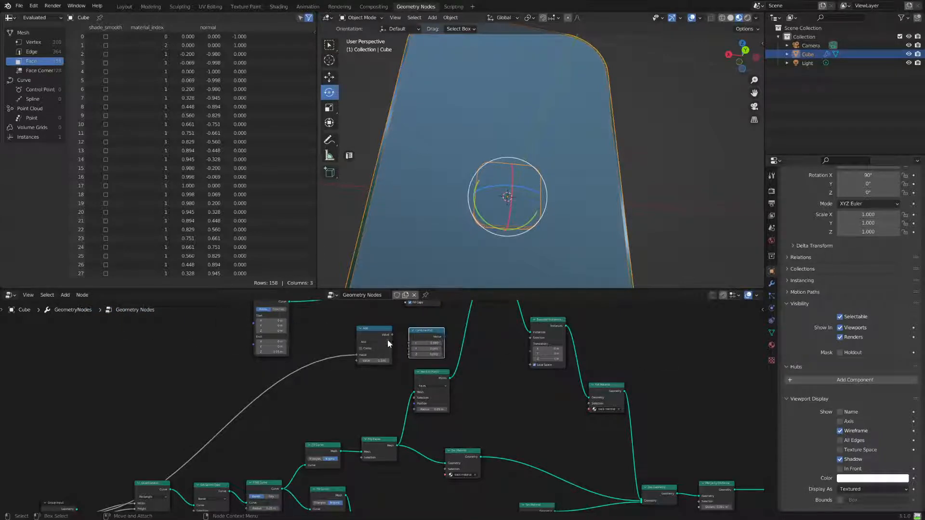
{"action": "left_click_drag", "start_coordinate": [392, 335], "coordinate": [532, 345]}
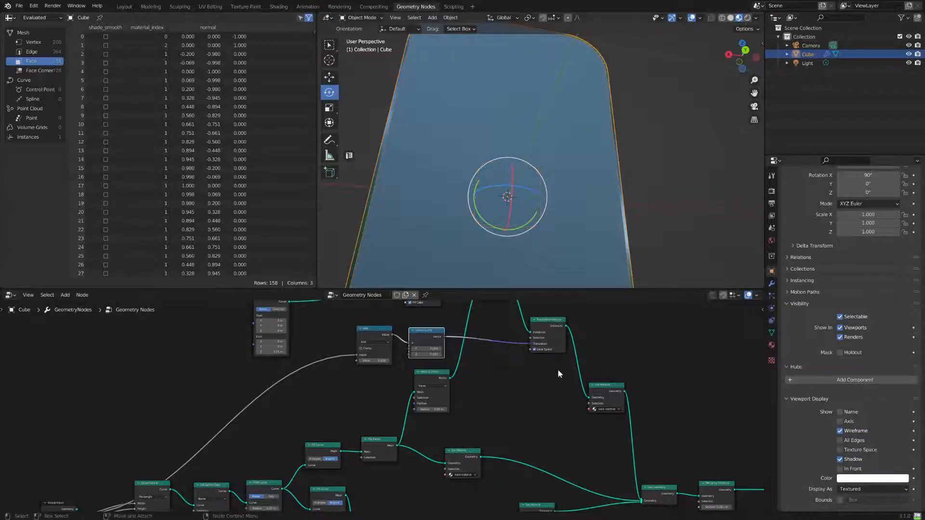
Switch the Math node to Multiply and adjust its factor so the rounded square sits near the slab's side edge
{"action": "middle_click_drag", "start_coordinate": [663, 109], "coordinate": [631, 229]}
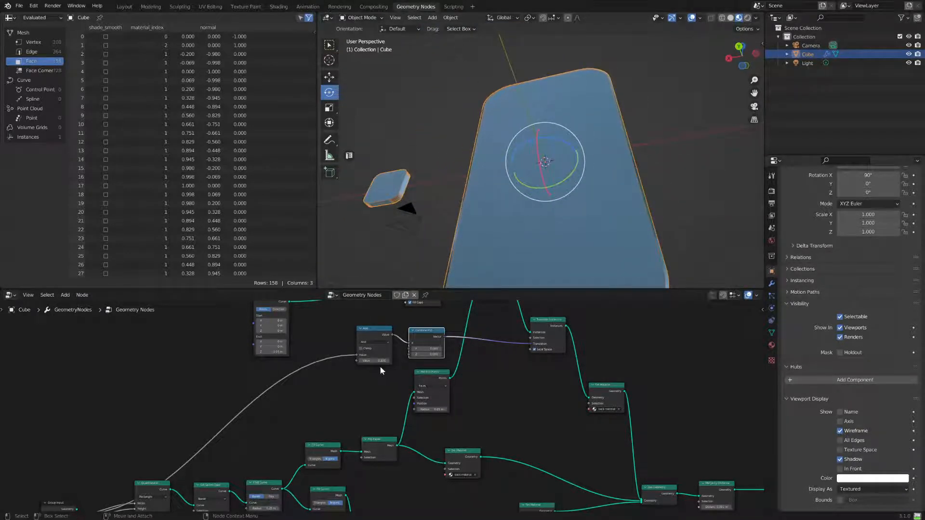
{"action": "left_click", "coordinate": [371, 342]}
{"action": "left_click", "coordinate": [372, 365]}
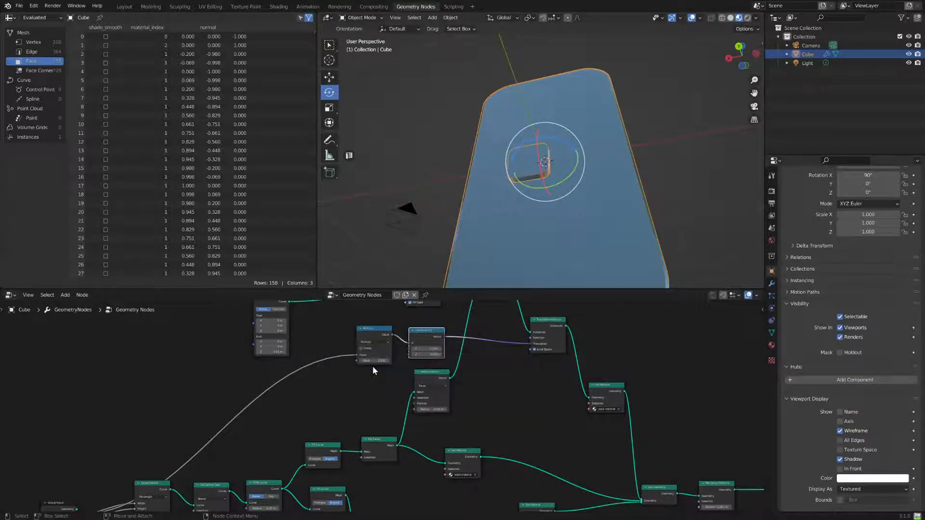
{"action": "middle_click_drag", "start_coordinate": [415, 283], "coordinate": [453, 272]}
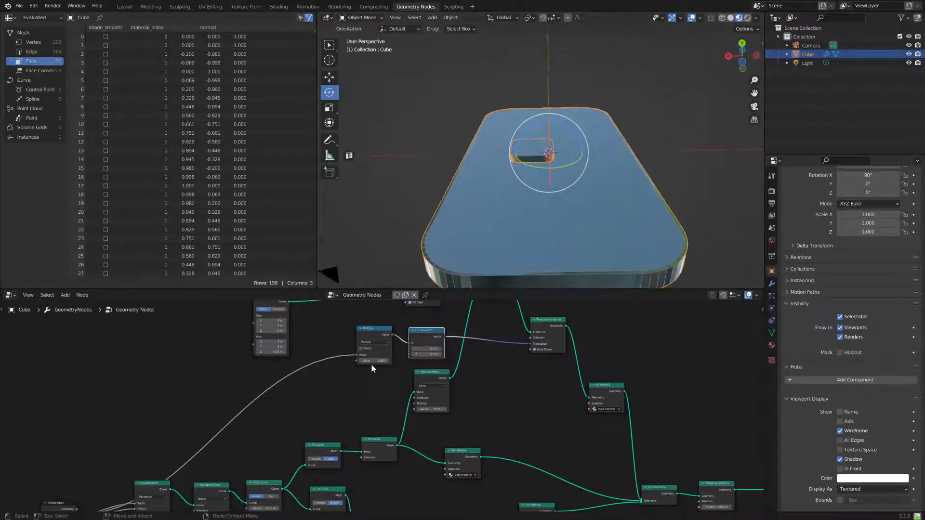
{"action": "mouse_move", "coordinate": [374, 360]}
{"action": "left_mouse_down"}
{"action": "mouse_move", "coordinate": [415, 360]}
{"action": "mouse_move", "coordinate": [383, 360]}
{"action": "left_mouse_up"}
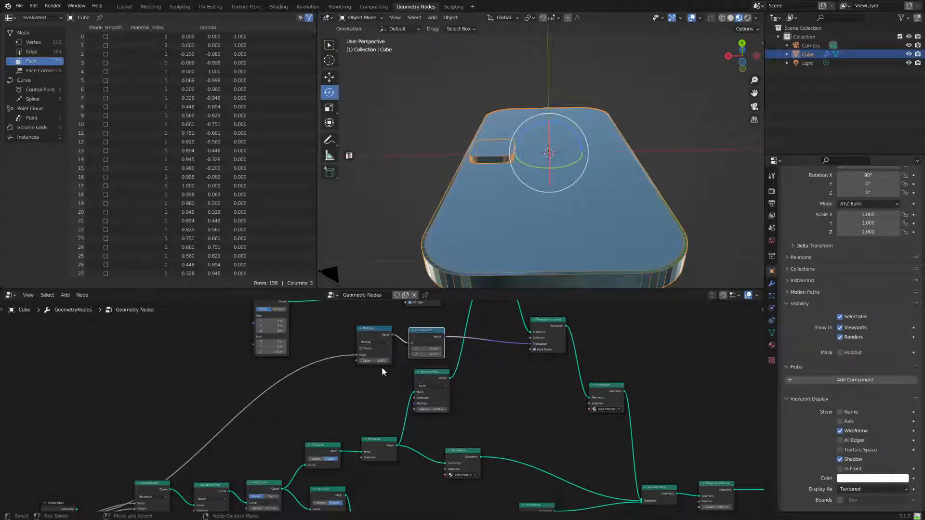
Set the Geometry Nodes modifier's Width to 1.12 m to test the rounded square's position against the slab's edge
{"action": "middle_click_drag", "start_coordinate": [520, 192], "coordinate": [534, 234]}
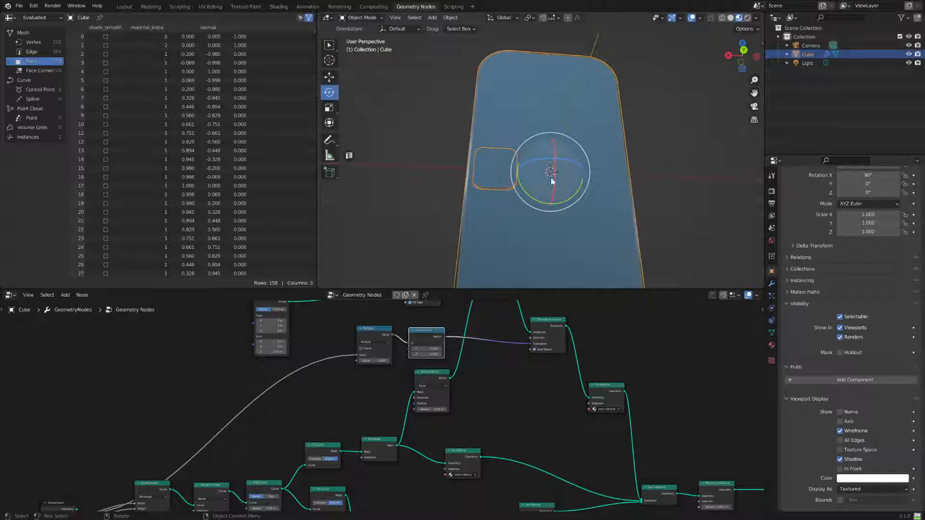
{"action": "middle_click_drag", "start_coordinate": [554, 188], "coordinate": [536, 212]}
{"action": "key", "text": "Home"}
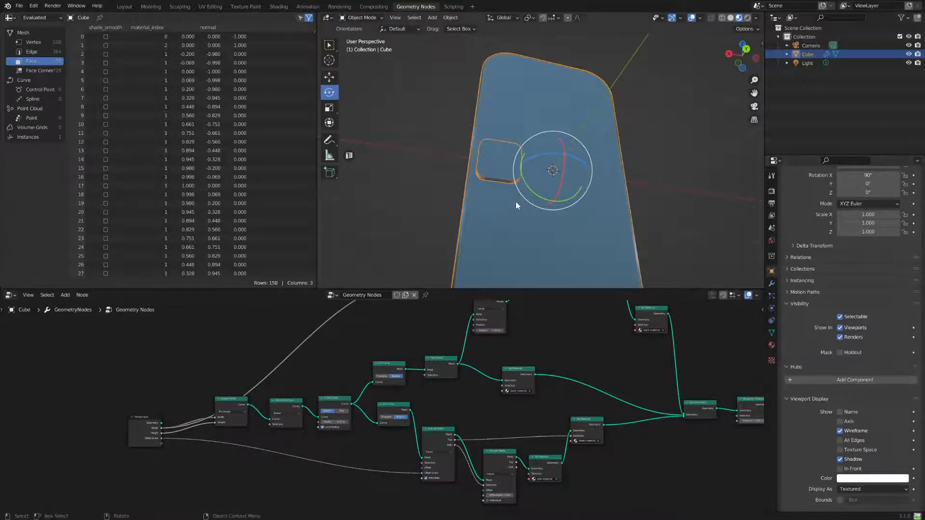
{"action": "left_click", "coordinate": [772, 284]}
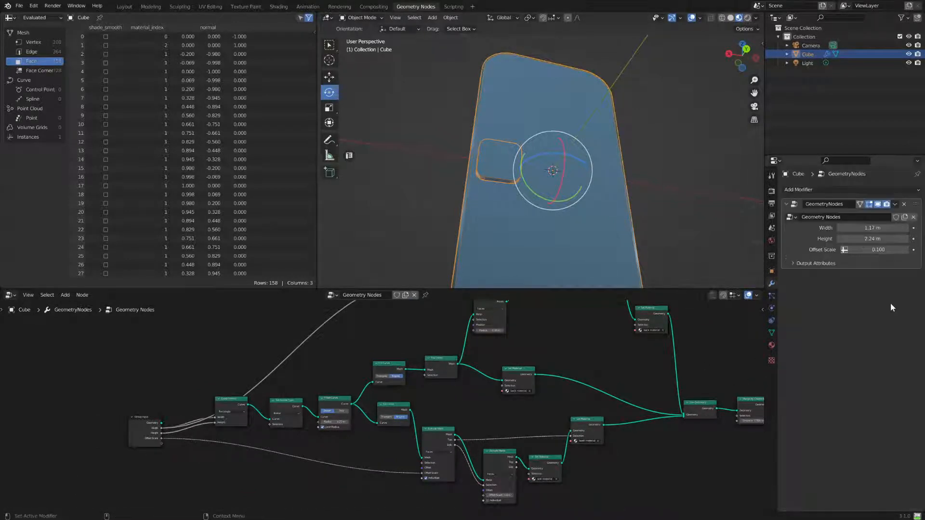
{"action": "mouse_move", "coordinate": [867, 229]}
{"action": "left_mouse_down"}
{"action": "mouse_move", "coordinate": [895, 229]}
{"action": "mouse_move", "coordinate": [837, 230]}
{"action": "mouse_move", "coordinate": [872, 230]}
{"action": "mouse_move", "coordinate": [863, 229]}
{"action": "left_mouse_up"}
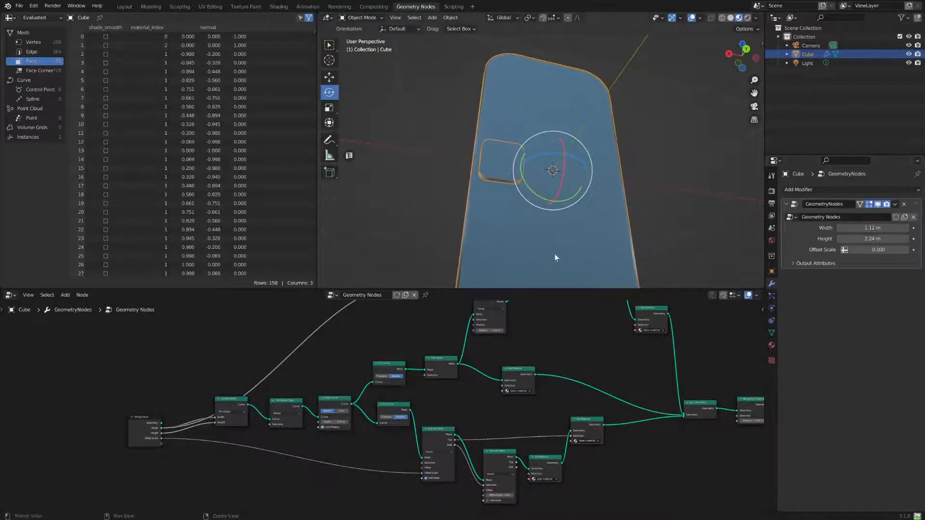
Move the Multiply node away from Combine XYZ and insert a duplicate of it on the link between them
{"action": "middle_click_drag", "start_coordinate": [341, 382], "coordinate": [289, 441]}
{"action": "scroll", "coordinate": [328, 397], "scroll_direction": "up", "scroll_amount": 1}
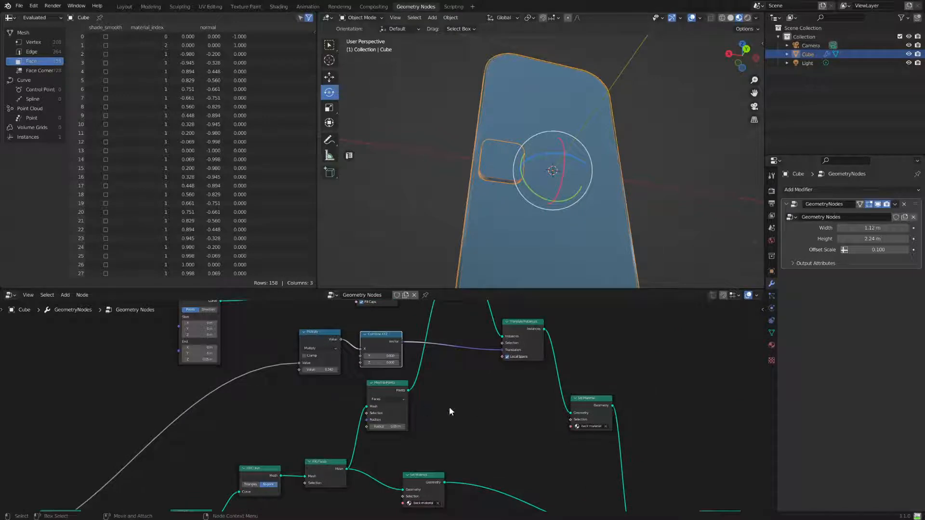
{"action": "middle_click_drag", "start_coordinate": [446, 385], "coordinate": [564, 395]}
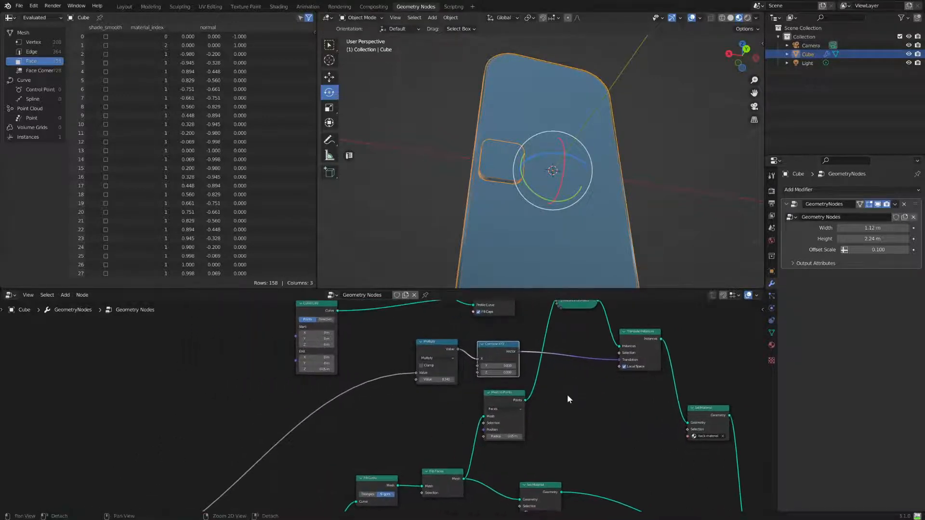
{"action": "left_click_drag", "start_coordinate": [444, 350], "coordinate": [291, 403]}
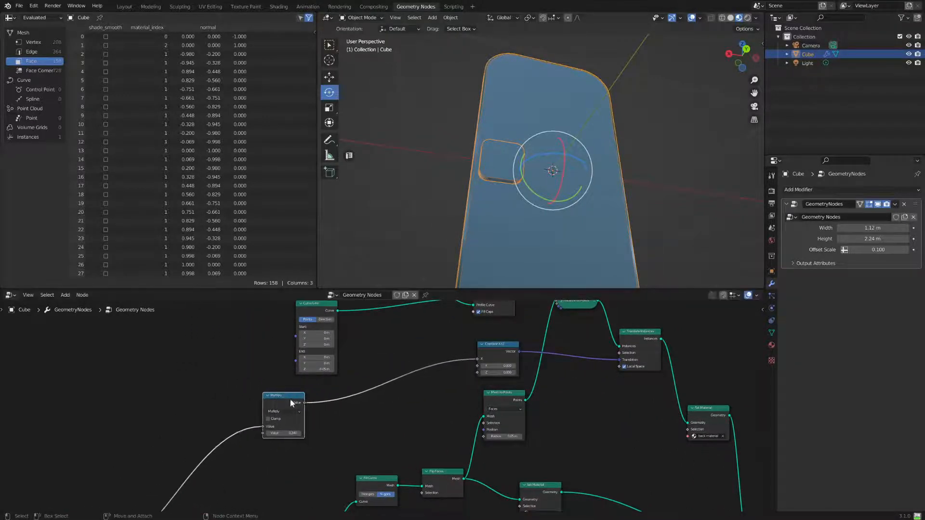
{"action": "key", "text": "shift+d"}
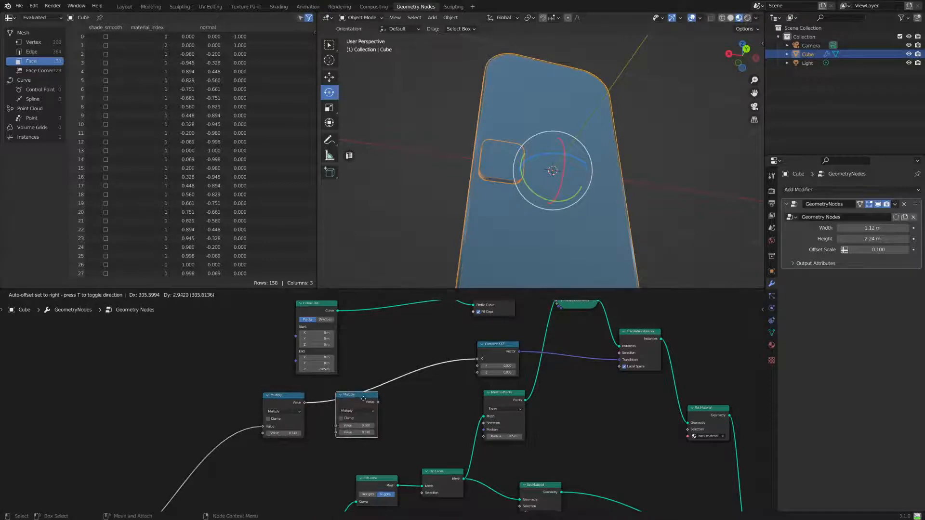
{"action": "left_click", "coordinate": [383, 405]}
{"action": "middle_click_drag", "start_coordinate": [408, 394], "coordinate": [459, 399]}
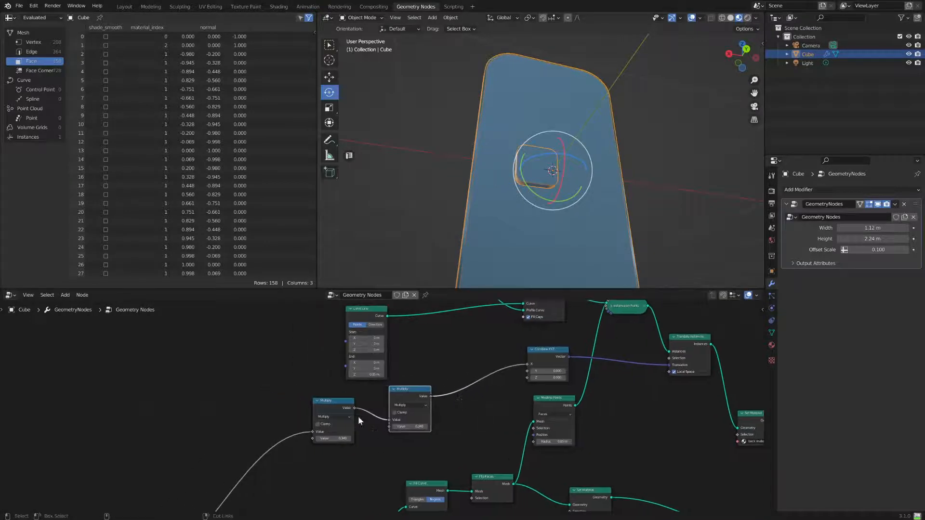
Cut the link between the two Multiply nodes and space them farther apart
{"action": "right_click_drag", "start_coordinate": [384, 413], "coordinate": [370, 441], "text": "ctrl"}
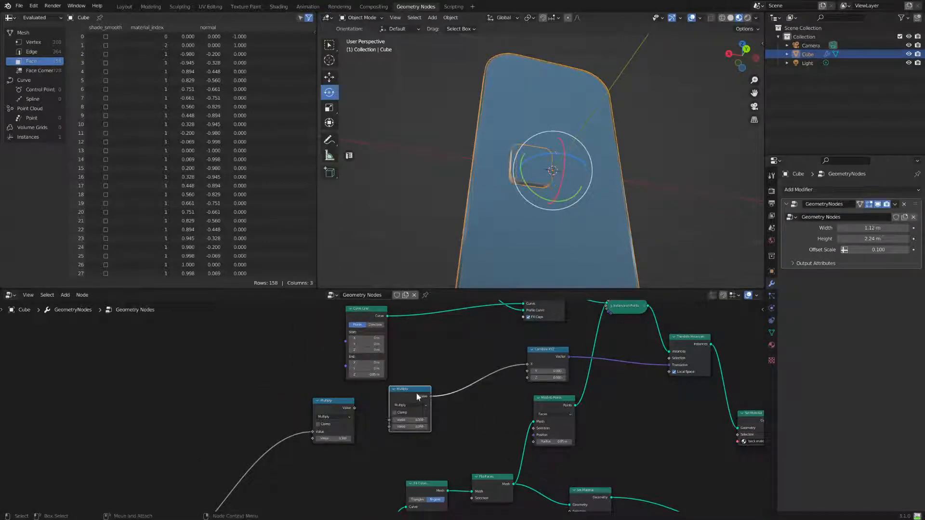
{"action": "mouse_move", "coordinate": [343, 404]}
{"action": "left_mouse_down"}
{"action": "mouse_move", "coordinate": [331, 400]}
{"action": "mouse_move", "coordinate": [346, 403]}
{"action": "left_mouse_up"}
{"action": "left_click_drag", "start_coordinate": [417, 405], "coordinate": [448, 403]}
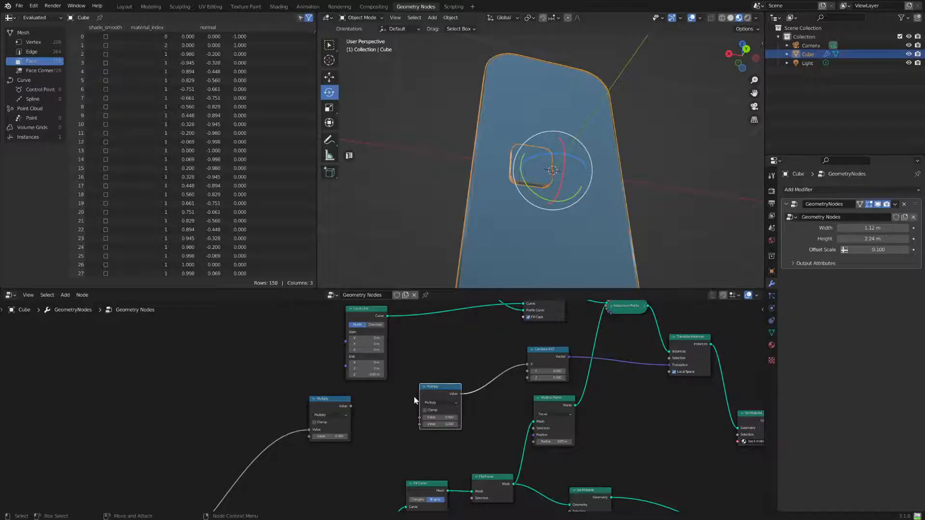
{"action": "middle_click_drag", "start_coordinate": [461, 403], "coordinate": [446, 444]}
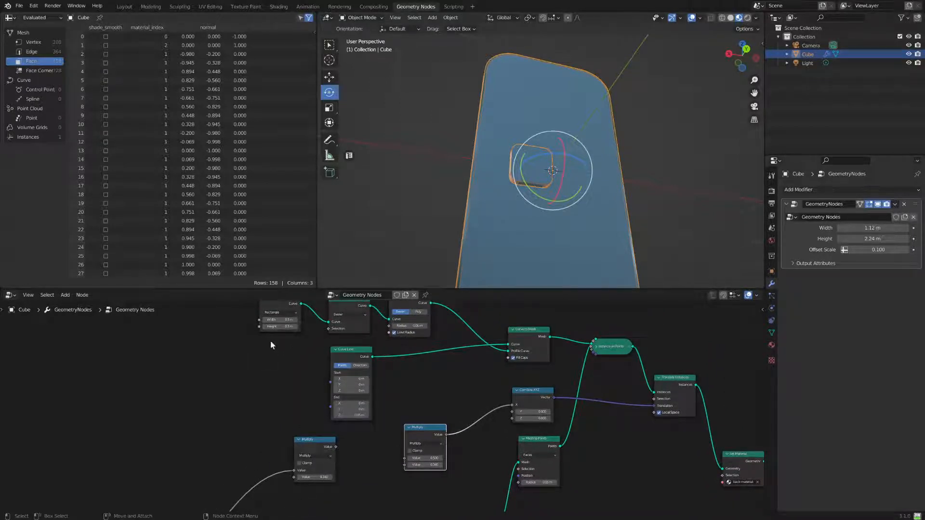
Add a Value node beside the small rectangle curve's node
{"action": "left_click", "coordinate": [62, 296]}
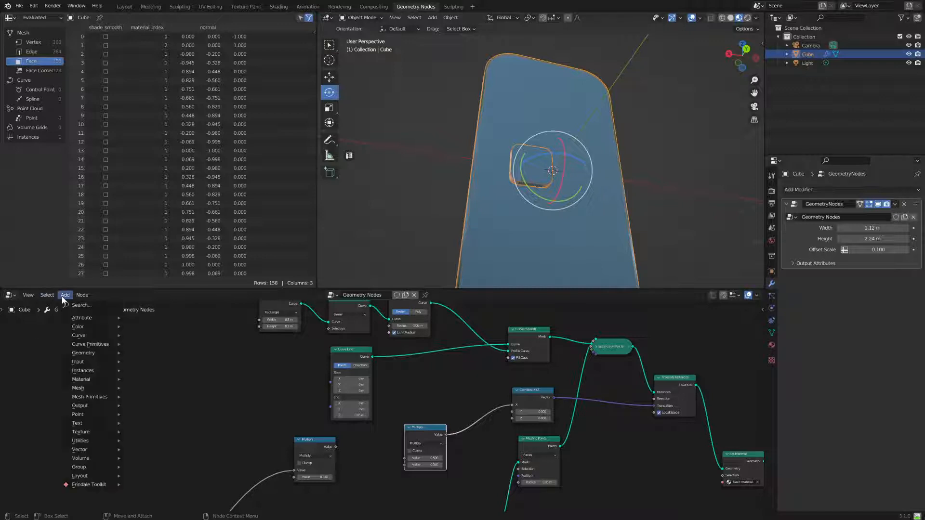
{"action": "left_click", "coordinate": [76, 305]}
{"action": "type", "text": "value"}
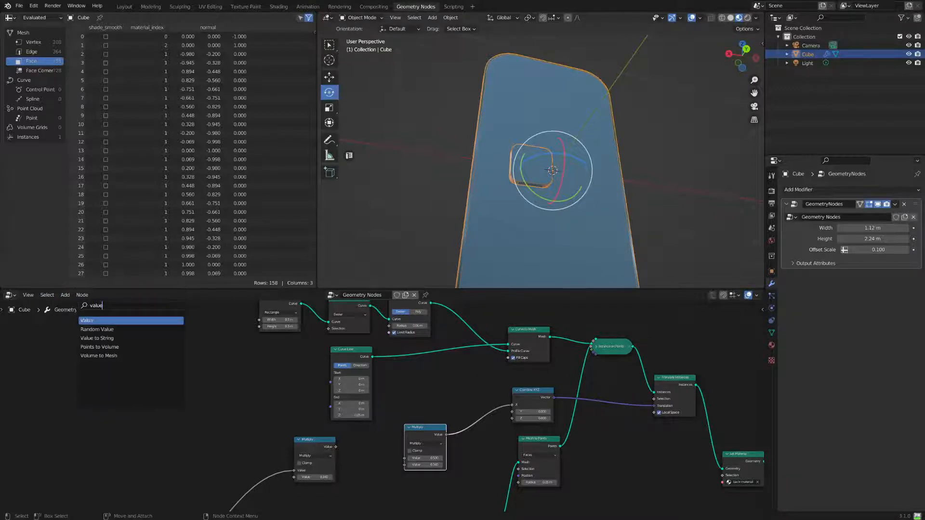
{"action": "key", "text": "Return"}
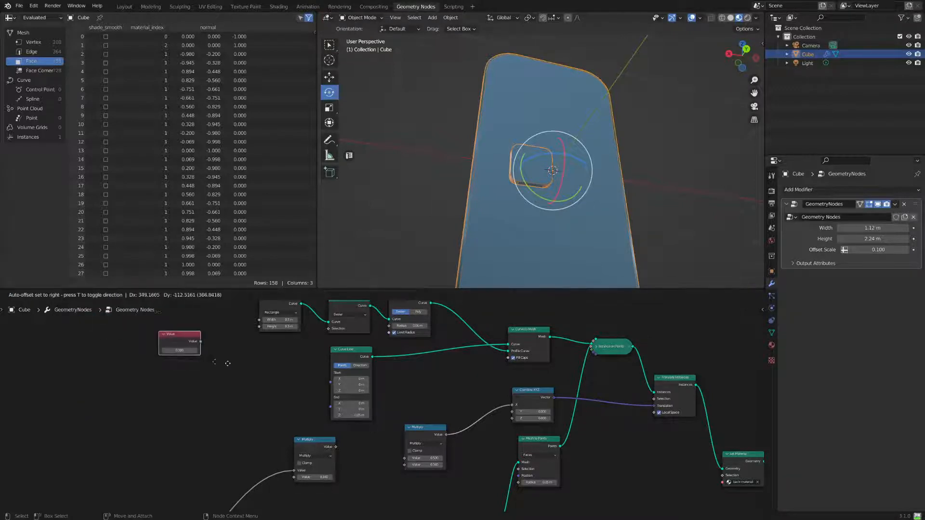
{"action": "left_click", "coordinate": [223, 354]}
Set the Value node to 0.3 and link it to both the Width and Height of the small rectangle curve
{"action": "left_click_drag", "start_coordinate": [212, 341], "coordinate": [263, 319]}
{"action": "key", "text": "Escape"}
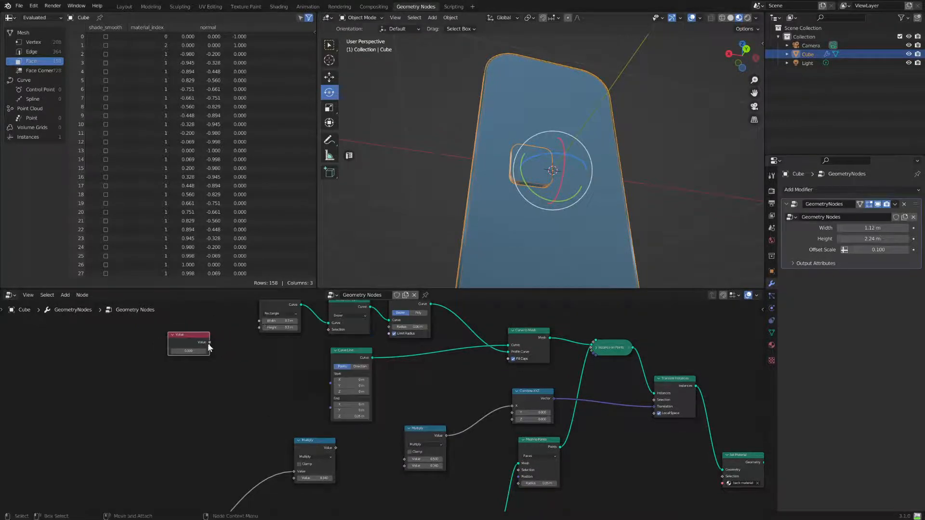
{"action": "left_click", "coordinate": [194, 351]}
{"action": "key", "text": "Return"}
{"action": "left_click_drag", "start_coordinate": [210, 343], "coordinate": [258, 321]}
{"action": "left_click_drag", "start_coordinate": [210, 342], "coordinate": [259, 327]}
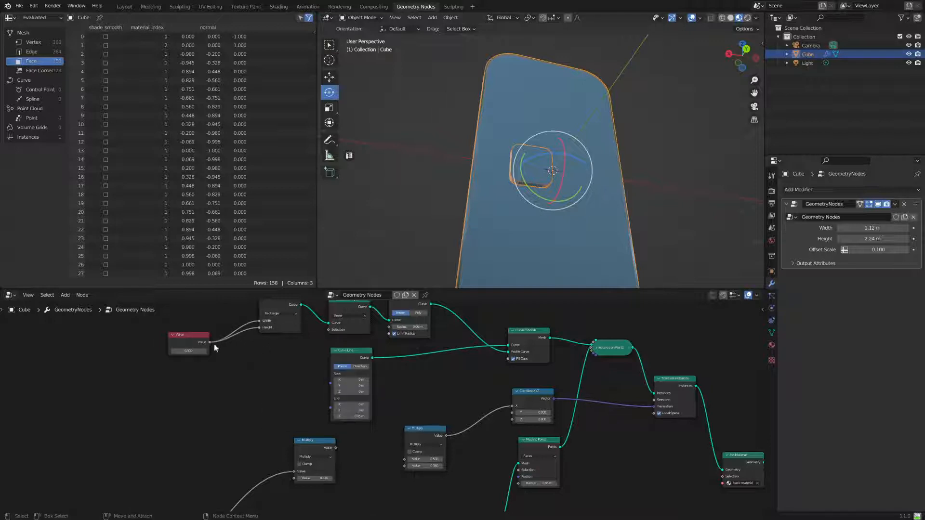
Link the Value node to the duplicated Multiply node's first value and set its factor to 0.5
{"action": "left_click_drag", "start_coordinate": [272, 386], "coordinate": [400, 459]}
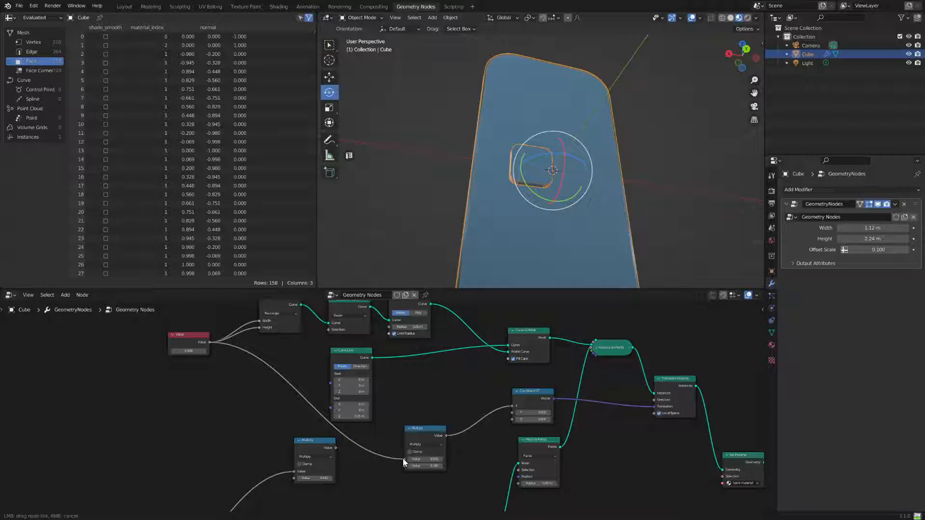
{"action": "left_click_drag", "start_coordinate": [403, 458], "coordinate": [404, 459]}
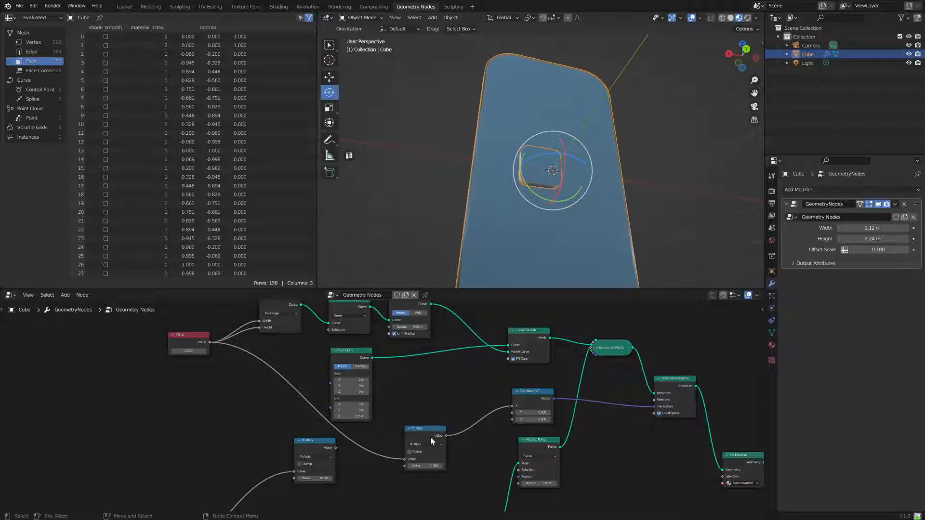
{"action": "left_click", "coordinate": [429, 466]}
{"action": "type", "text": "3"}
{"action": "key", "text": "Return"}
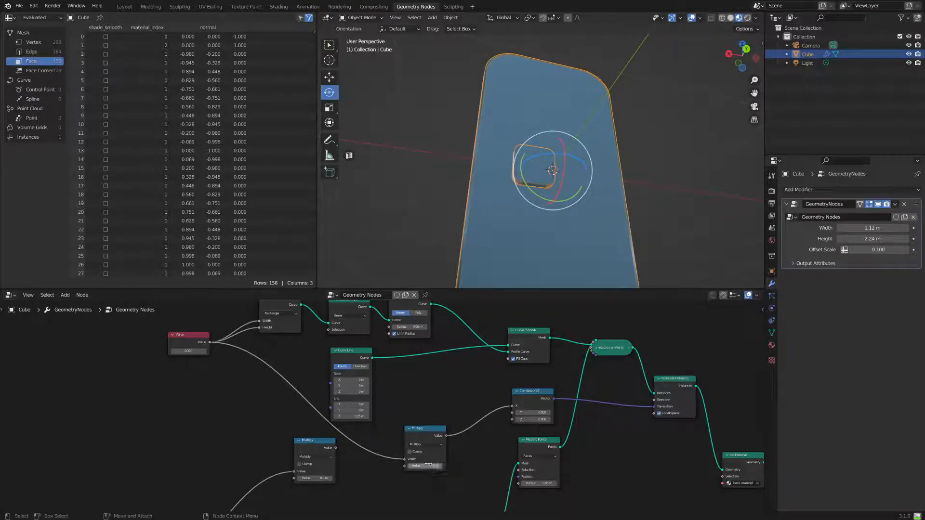
Stack the two Multiply nodes near the Value node and shift the Curve Line node aside to clear space
{"action": "left_click_drag", "start_coordinate": [324, 445], "coordinate": [302, 442]}
{"action": "left_click_drag", "start_coordinate": [402, 432], "coordinate": [252, 386]}
{"action": "left_click_drag", "start_coordinate": [362, 359], "coordinate": [415, 364]}
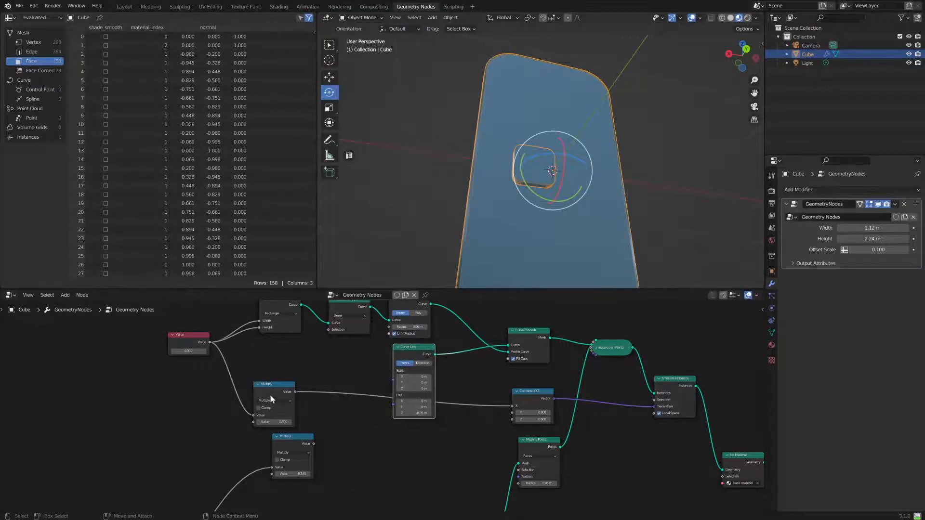
{"action": "left_click_drag", "start_coordinate": [270, 396], "coordinate": [286, 395]}
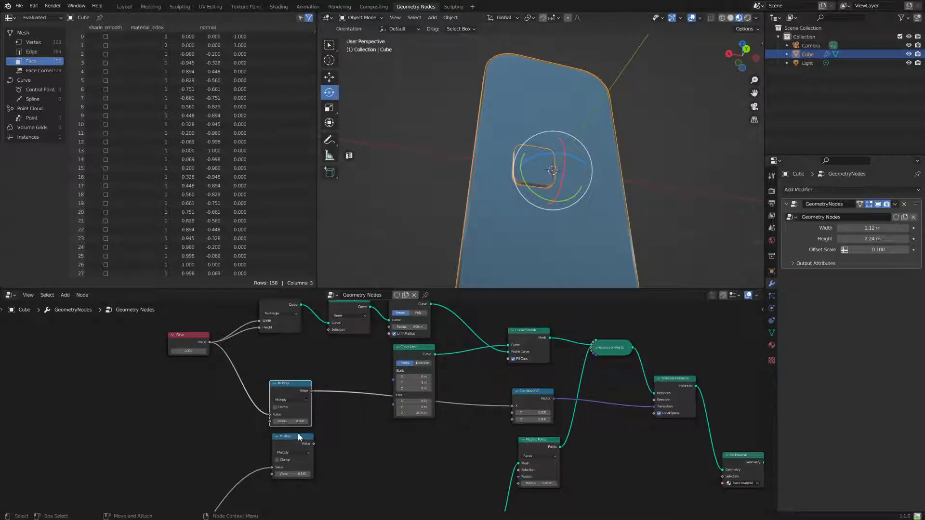
Duplicate the upper Multiply node, place the copy beside the two Multiply nodes, and switch its operation to Subtract
{"action": "left_click", "coordinate": [301, 438]}
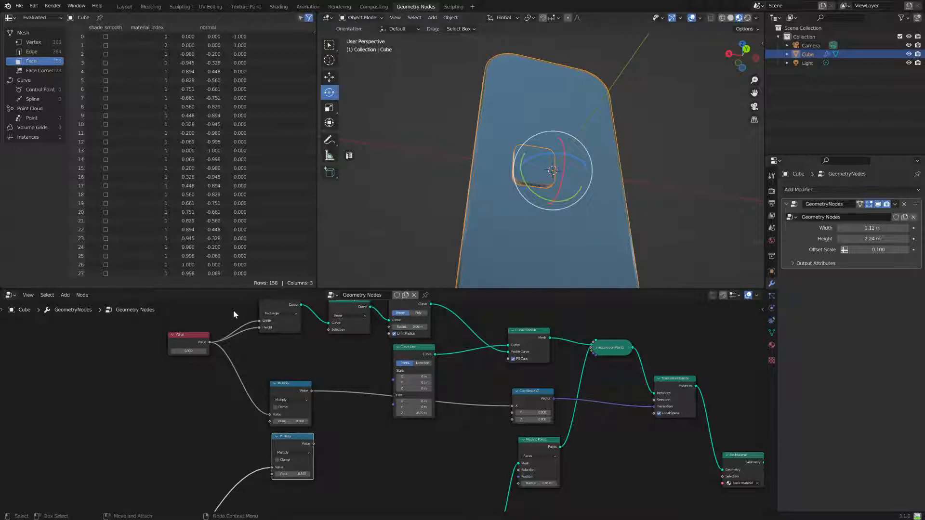
{"action": "left_click", "coordinate": [66, 295]}
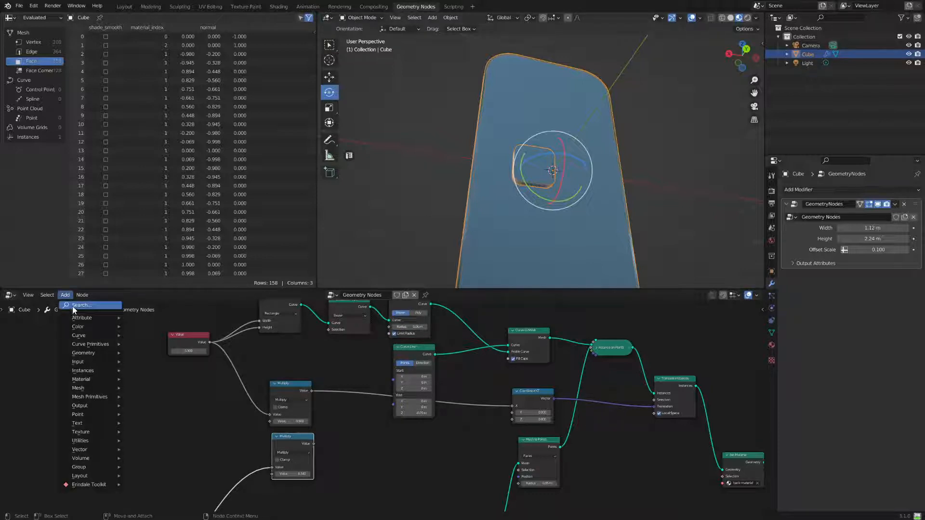
{"action": "left_click", "coordinate": [291, 384]}
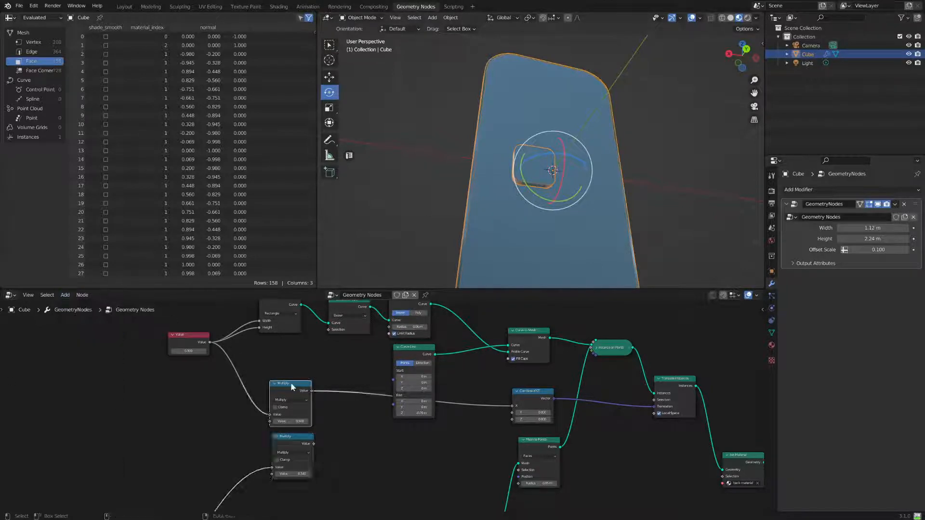
{"action": "key", "text": "shift+d"}
{"action": "left_click", "coordinate": [363, 438]}
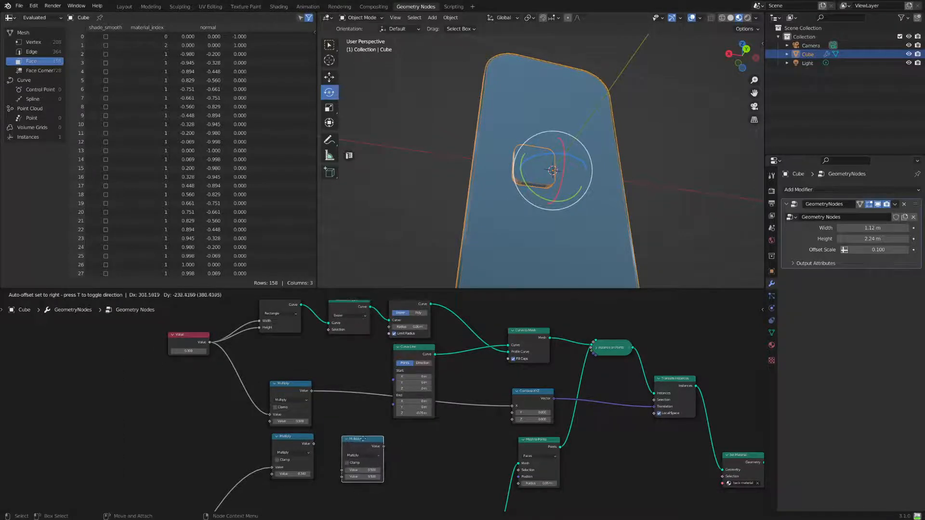
{"action": "left_click", "coordinate": [362, 456]}
{"action": "left_click", "coordinate": [354, 387]}
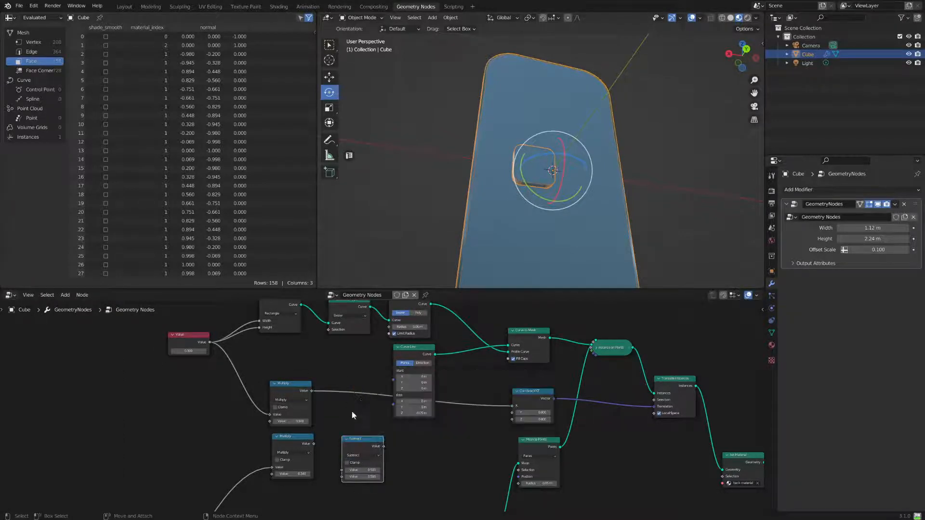
Link the width-driven Multiply to the Subtract node's first value and the square-size Multiply to its second, then tidy the lower Multiply's placement
{"action": "left_click_drag", "start_coordinate": [312, 392], "coordinate": [342, 477]}
{"action": "left_click_drag", "start_coordinate": [314, 444], "coordinate": [341, 470]}
{"action": "middle_click_drag", "start_coordinate": [407, 468], "coordinate": [435, 418]}
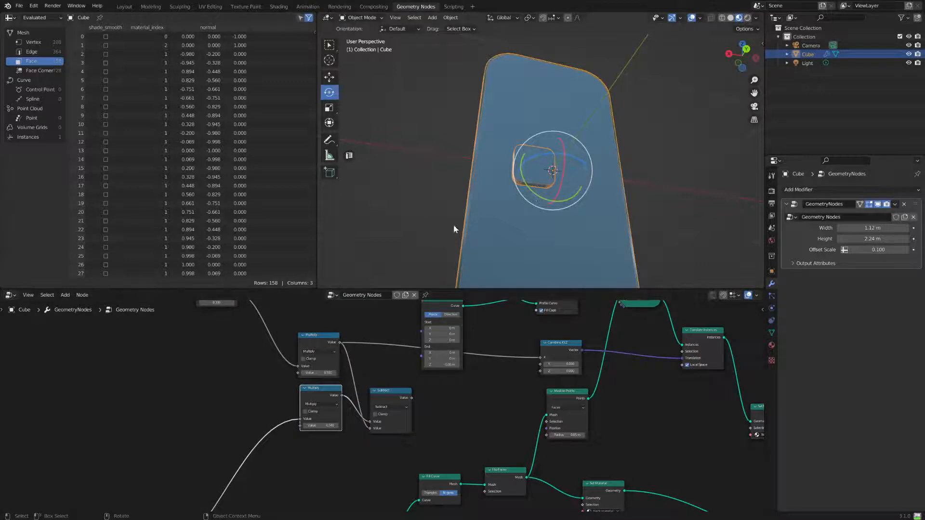
{"action": "left_click_drag", "start_coordinate": [330, 425], "coordinate": [322, 425]}
{"action": "left_click_drag", "start_coordinate": [328, 391], "coordinate": [323, 398]}
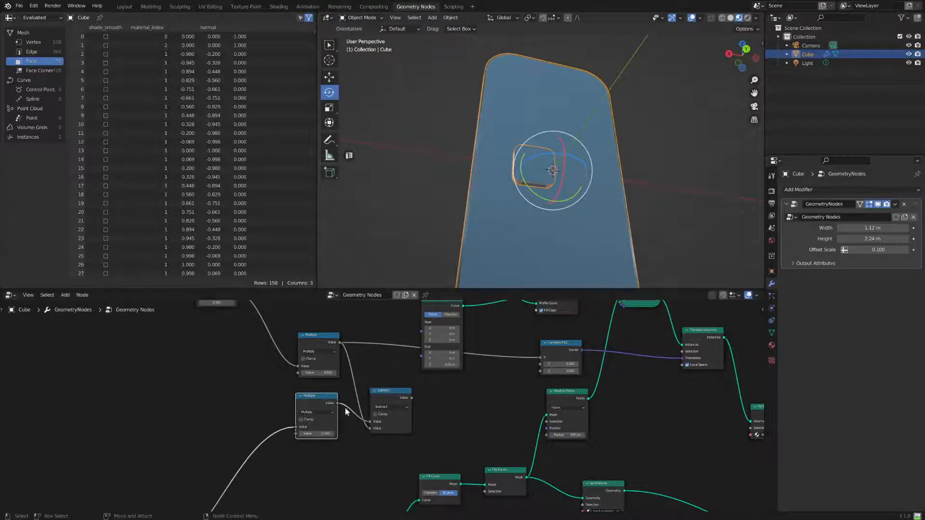
Link the Subtract result to the Combine XYZ node's X and raise the width-driven Multiply factor to about 0.45
{"action": "scroll", "coordinate": [368, 427], "scroll_direction": "up", "scroll_amount": 1}
{"action": "left_click_drag", "start_coordinate": [414, 398], "coordinate": [554, 354]}
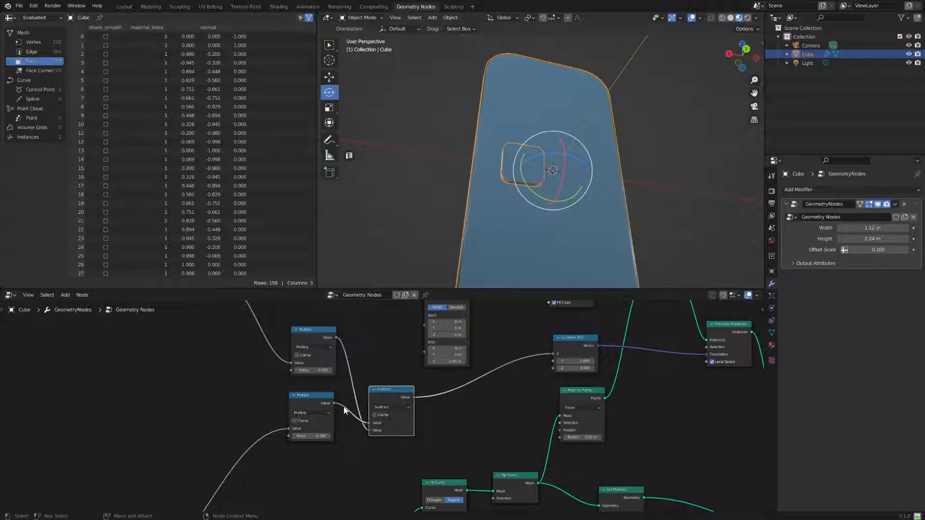
{"action": "middle_click_drag", "start_coordinate": [490, 371], "coordinate": [470, 392]}
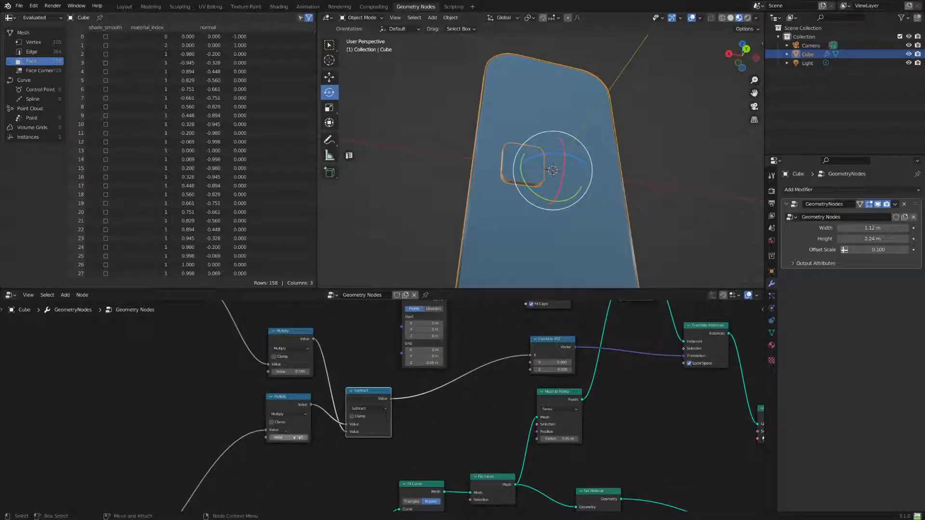
{"action": "left_click_drag", "start_coordinate": [288, 438], "coordinate": [310, 437]}
{"action": "mouse_move", "coordinate": [875, 228]}
{"action": "left_mouse_down"}
{"action": "mouse_move", "coordinate": [845, 227]}
{"action": "mouse_move", "coordinate": [890, 227]}
{"action": "mouse_move", "coordinate": [874, 227]}
{"action": "left_mouse_up"}
Collapse the Curve Line node and move the Subtract node up to tidy the layout
{"action": "mouse_move", "coordinate": [454, 409]}
{"action": "middle_mouse_down"}
{"action": "mouse_move", "coordinate": [412, 412]}
{"action": "mouse_move", "coordinate": [438, 416]}
{"action": "middle_mouse_up"}
{"action": "scroll", "coordinate": [396, 417], "scroll_direction": "down", "scroll_amount": 1}
{"action": "middle_click_drag", "start_coordinate": [413, 335], "coordinate": [441, 358]}
{"action": "left_click_drag", "start_coordinate": [293, 326], "coordinate": [475, 400]}
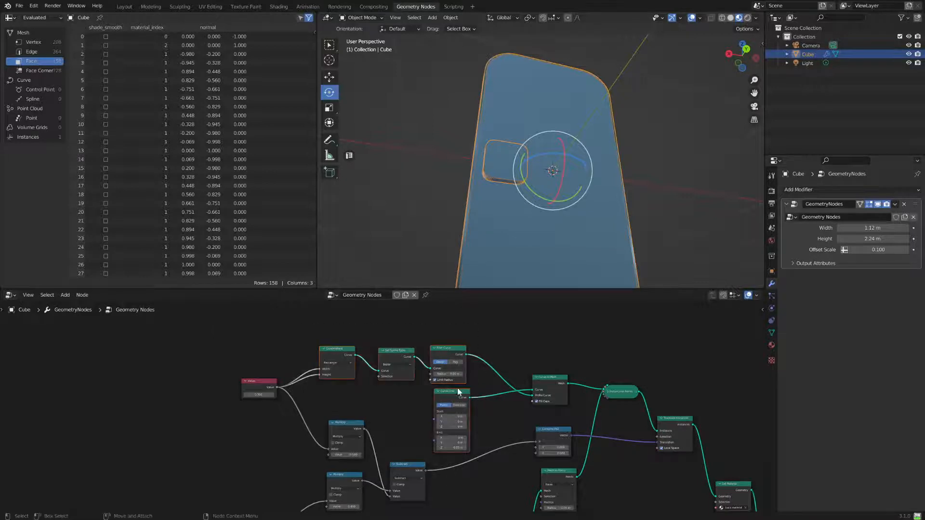
{"action": "left_click", "coordinate": [437, 392]}
{"action": "middle_click_drag", "start_coordinate": [460, 420], "coordinate": [428, 350]}
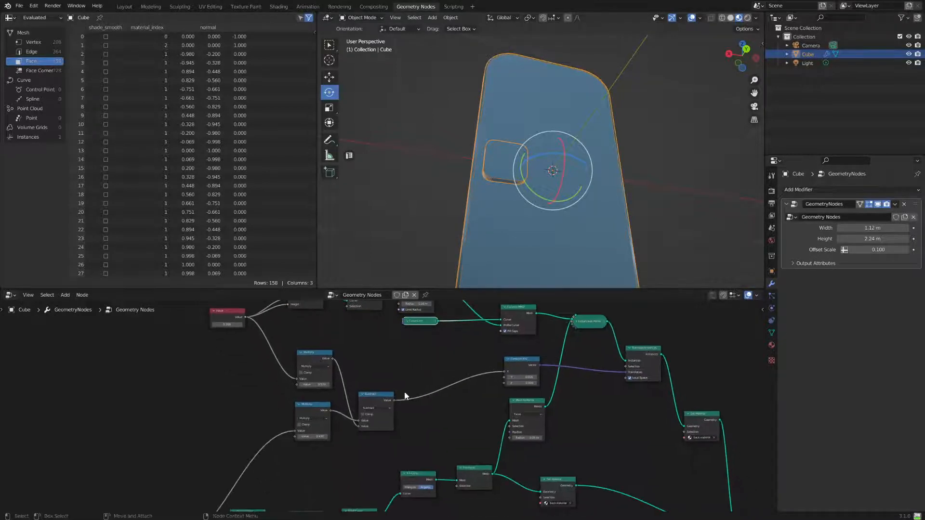
{"action": "left_click_drag", "start_coordinate": [391, 399], "coordinate": [389, 354]}
Duplicate both Multiply nodes and place the copies in the free space below the Subtract node
{"action": "middle_click_drag", "start_coordinate": [366, 449], "coordinate": [434, 401]}
{"action": "scroll", "coordinate": [417, 399], "scroll_direction": "down", "scroll_amount": 4}
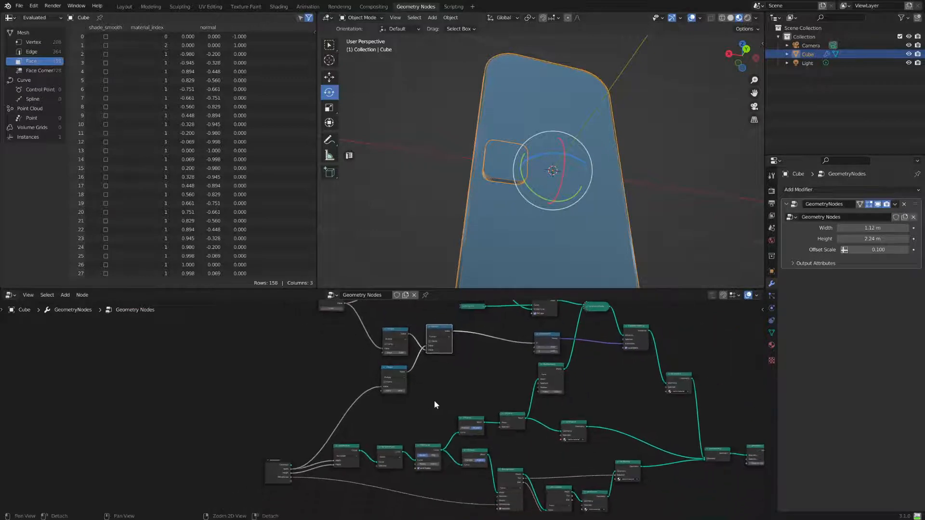
{"action": "left_click", "coordinate": [394, 334]}
{"action": "left_click", "coordinate": [391, 370]}
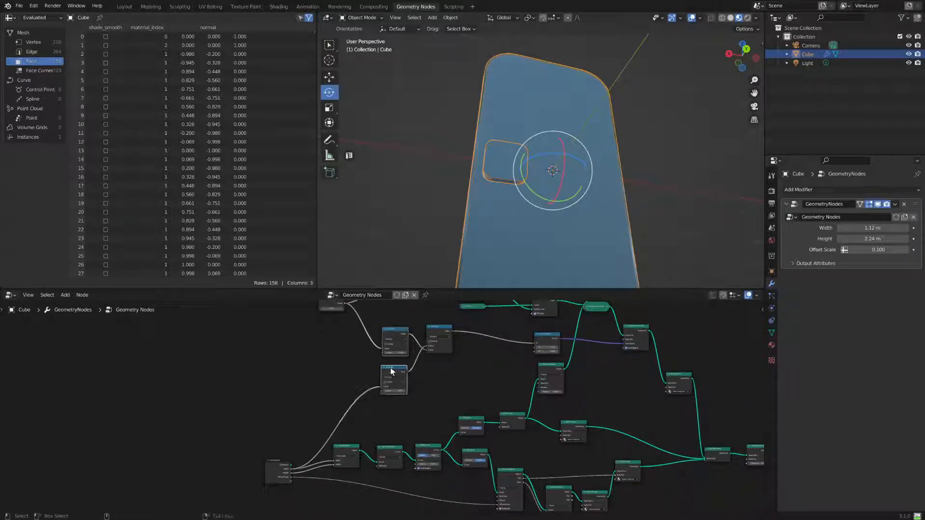
{"action": "key", "text": "shift+d"}
{"action": "left_click", "coordinate": [424, 407]}
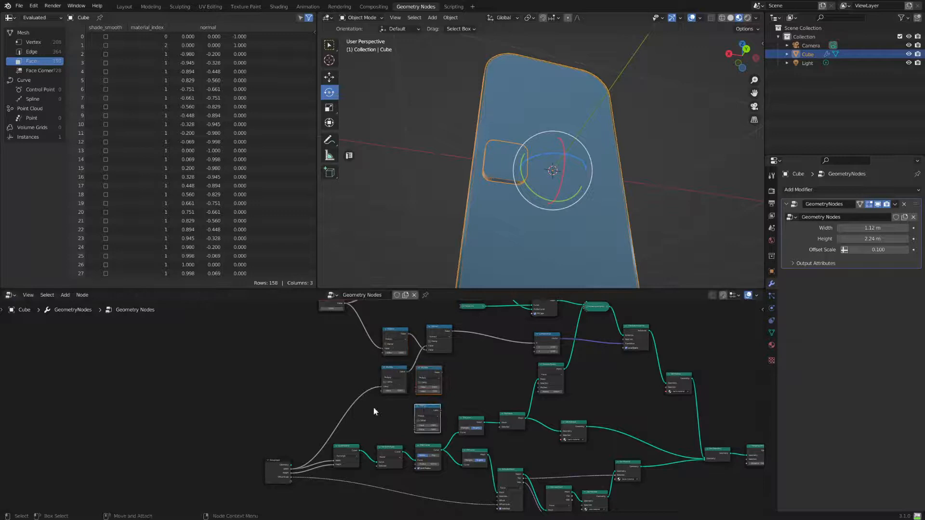
Collapse the two original Multiply nodes and bring the lower one up close to the other
{"action": "left_click", "coordinate": [394, 368]}
{"action": "key", "text": "h"}
{"action": "left_click", "coordinate": [385, 329]}
{"action": "key", "text": "h"}
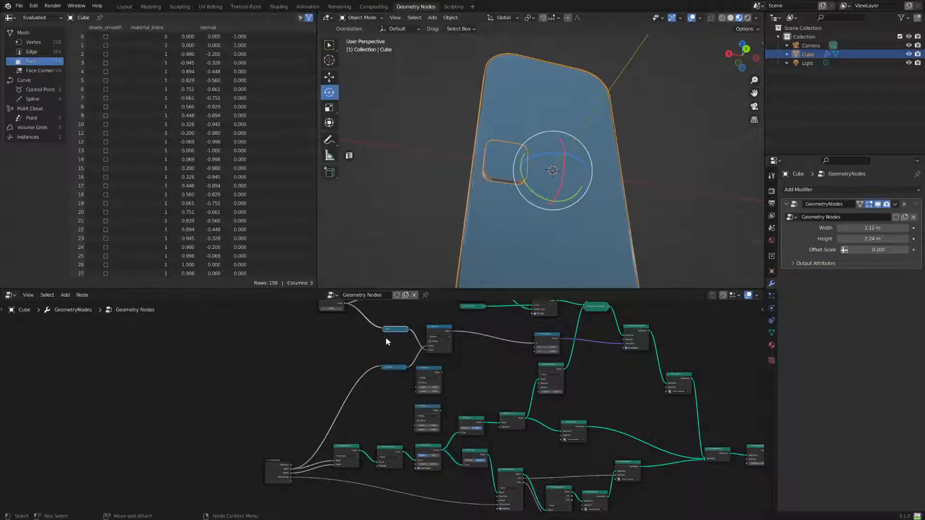
{"action": "left_click_drag", "start_coordinate": [393, 369], "coordinate": [374, 331]}
Rearrange the duplicated Multiply nodes and place a duplicate of the Subtract node beside them
{"action": "scroll", "coordinate": [416, 400], "scroll_direction": "up", "scroll_amount": 4}
{"action": "middle_click_drag", "start_coordinate": [415, 400], "coordinate": [365, 409]}
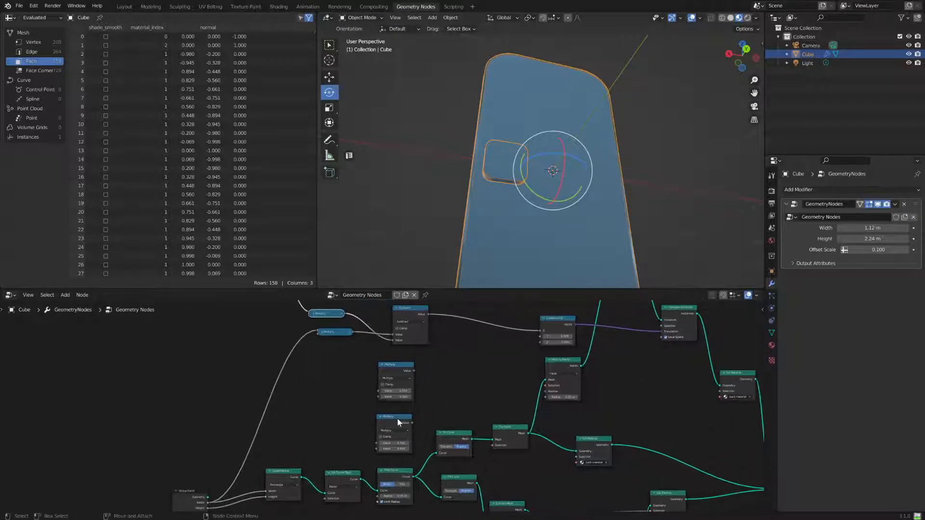
{"action": "left_click_drag", "start_coordinate": [397, 418], "coordinate": [347, 378]}
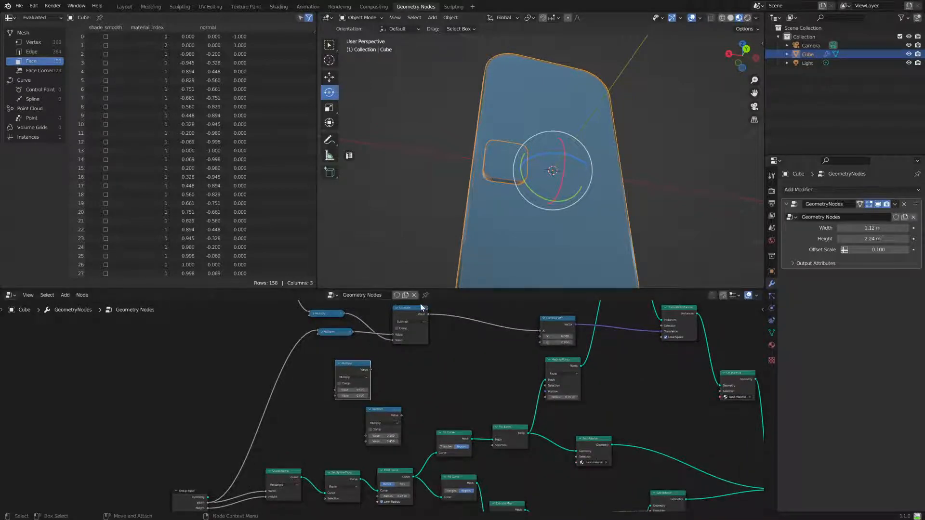
{"action": "left_click_drag", "start_coordinate": [421, 308], "coordinate": [437, 315]}
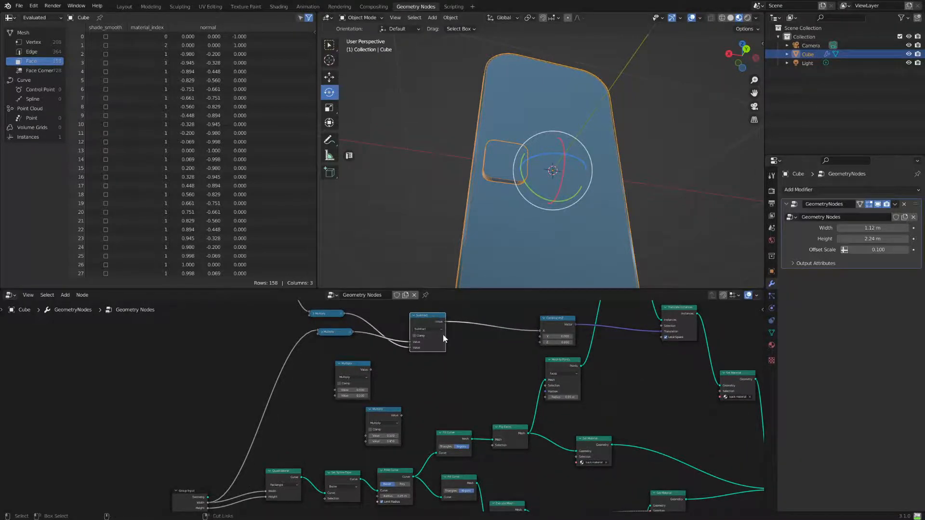
{"action": "key", "text": "shift+d"}
{"action": "left_click", "coordinate": [459, 387]}
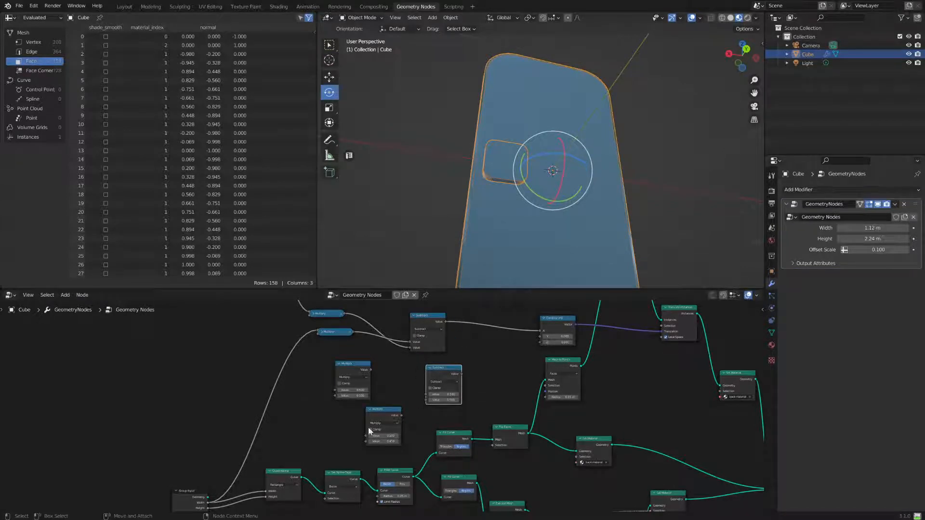
Link the Group Input's Height to the lower duplicated Multiply and the Value node to the upper duplicated Multiply
{"action": "middle_click_drag", "start_coordinate": [231, 502], "coordinate": [248, 444]}
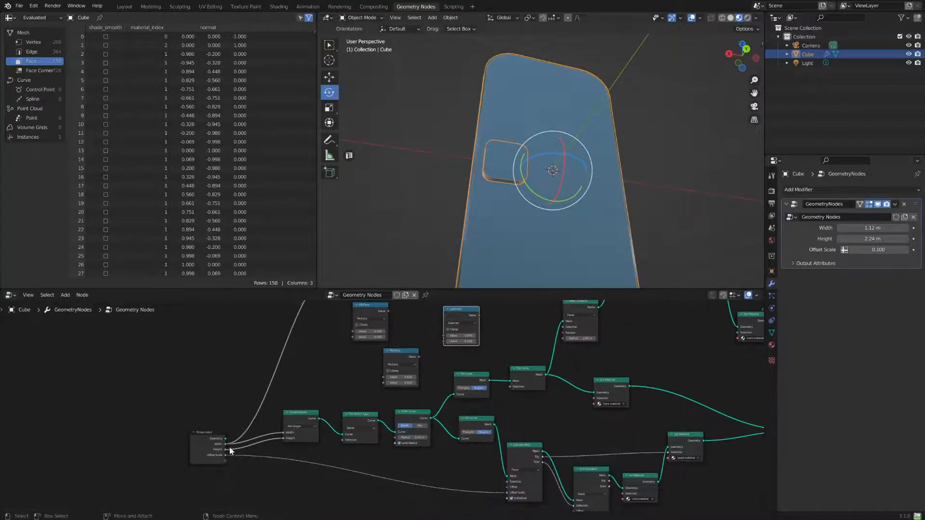
{"action": "left_click_drag", "start_coordinate": [225, 455], "coordinate": [366, 414]}
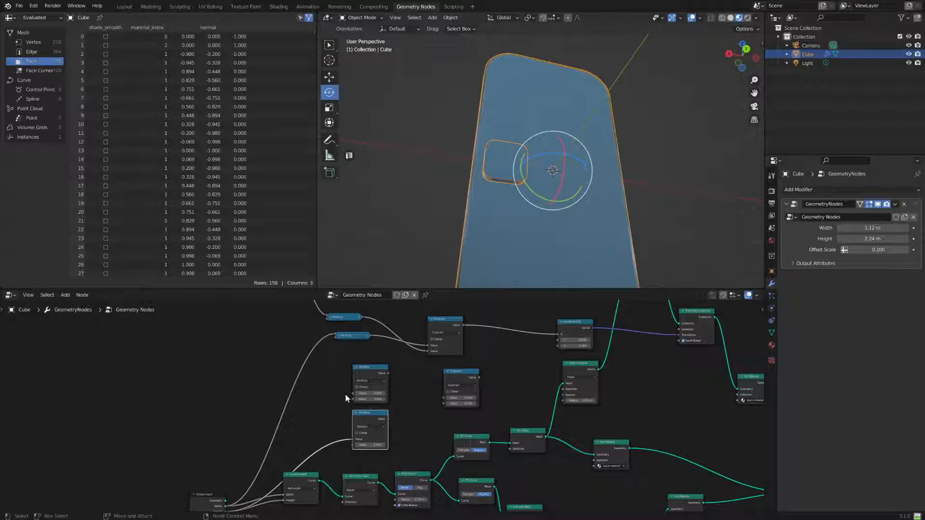
{"action": "middle_click_drag", "start_coordinate": [347, 373], "coordinate": [343, 397]}
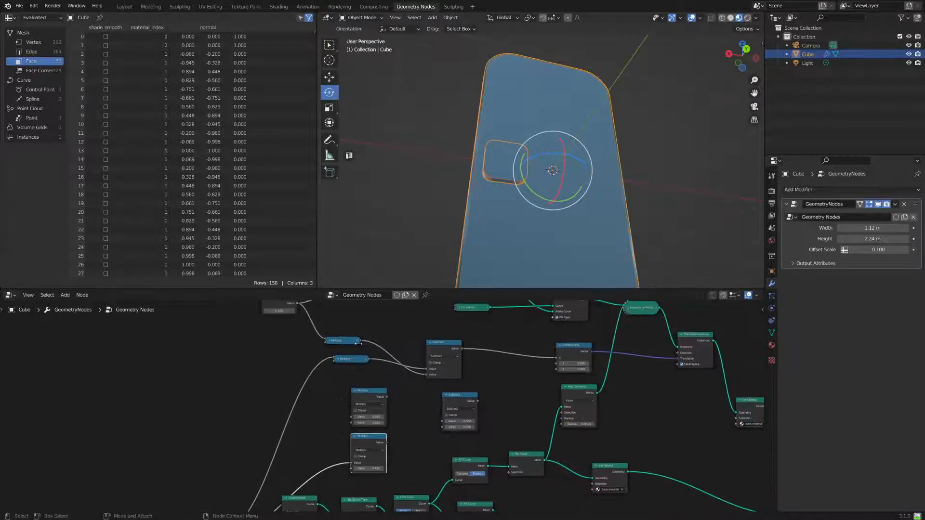
{"action": "middle_click_drag", "start_coordinate": [336, 346], "coordinate": [344, 360]}
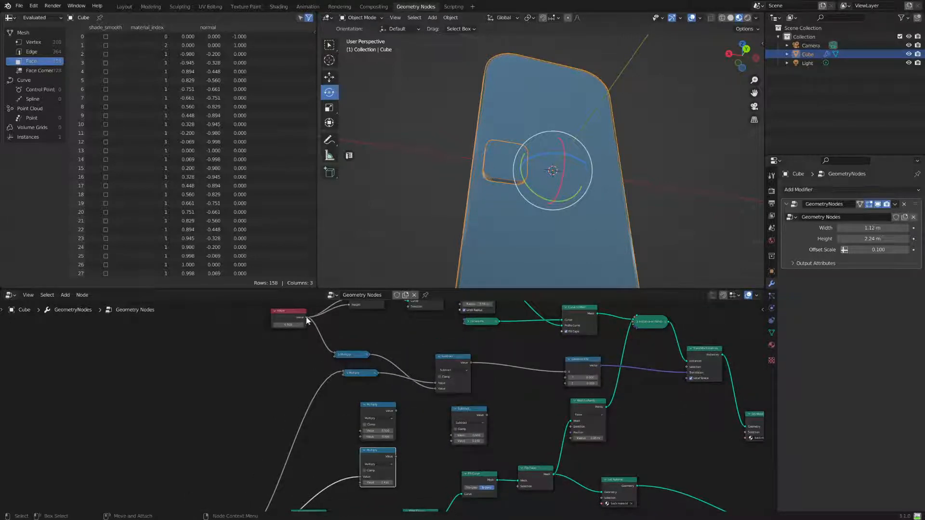
{"action": "left_click_drag", "start_coordinate": [306, 317], "coordinate": [374, 400]}
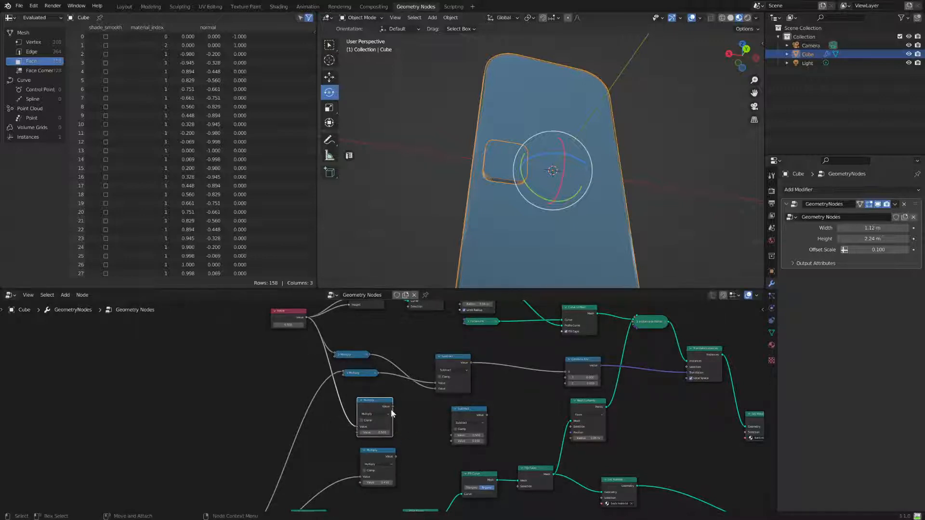
Subtract the square-size Multiply from the height-driven Multiply in the duplicated Subtract node and link the result to Combine XYZ's Y
{"action": "left_click_drag", "start_coordinate": [393, 408], "coordinate": [451, 441]}
{"action": "left_click_drag", "start_coordinate": [394, 456], "coordinate": [566, 378]}
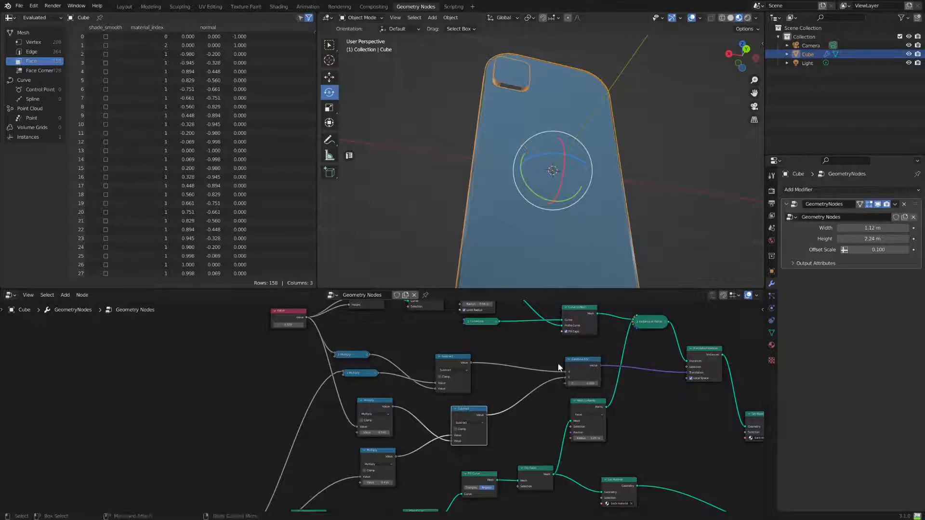
Set the modifier's Offset Scale to 0.083 while viewing the slab's back
{"action": "middle_click_drag", "start_coordinate": [593, 158], "coordinate": [559, 193]}
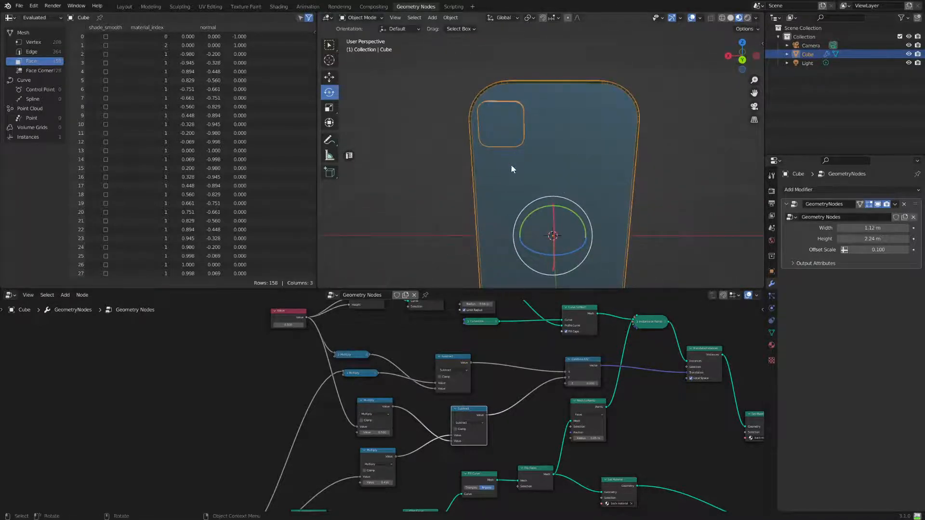
{"action": "mouse_move", "coordinate": [510, 164]}
{"action": "middle_mouse_down"}
{"action": "mouse_move", "coordinate": [569, 148]}
{"action": "mouse_move", "coordinate": [508, 153]}
{"action": "middle_mouse_up"}
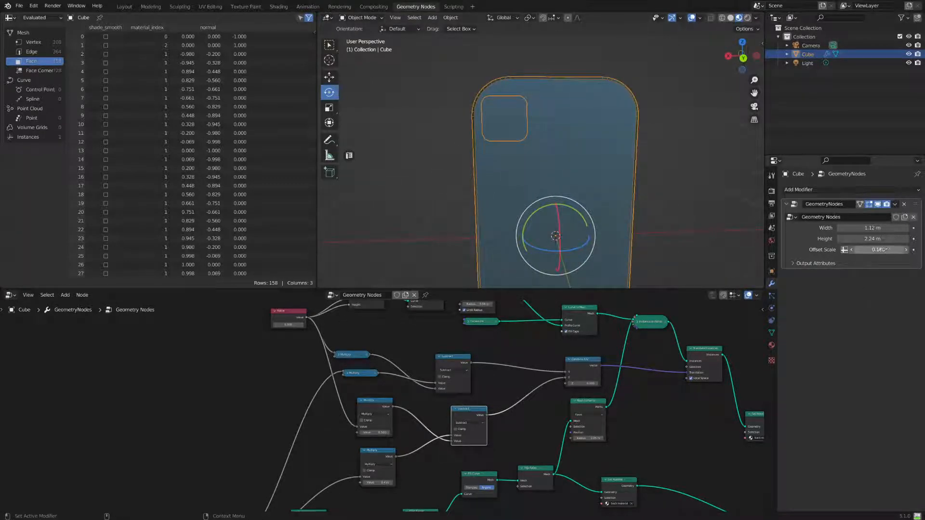
{"action": "left_click_drag", "start_coordinate": [877, 251], "coordinate": [902, 254]}
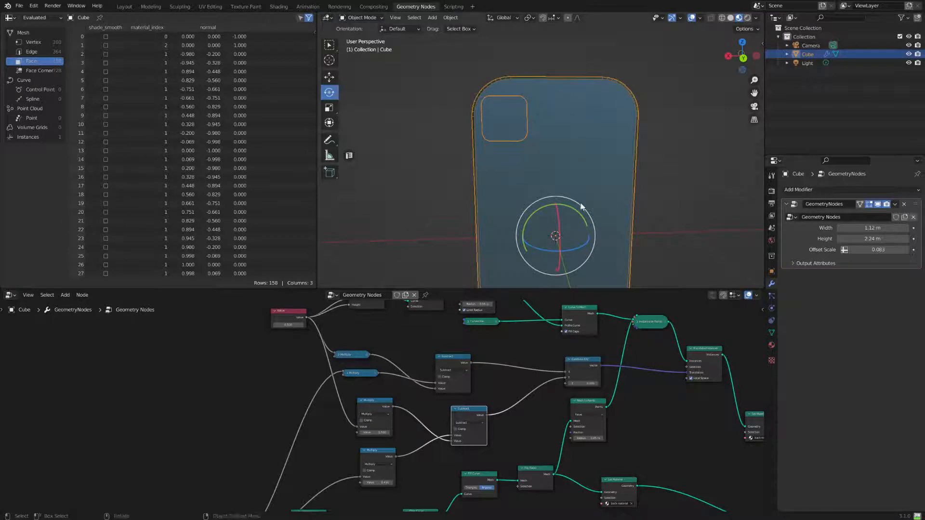
{"action": "key", "text": "ctrl+z"}
Expose the slab's Fillet Curve radius as a Group Input and set the modifier's Radius to 0.157 m
{"action": "middle_click_drag", "start_coordinate": [583, 207], "coordinate": [519, 199]}
{"action": "middle_click_drag", "start_coordinate": [400, 365], "coordinate": [434, 240]}
{"action": "scroll", "coordinate": [401, 427], "scroll_direction": "up", "scroll_amount": 1}
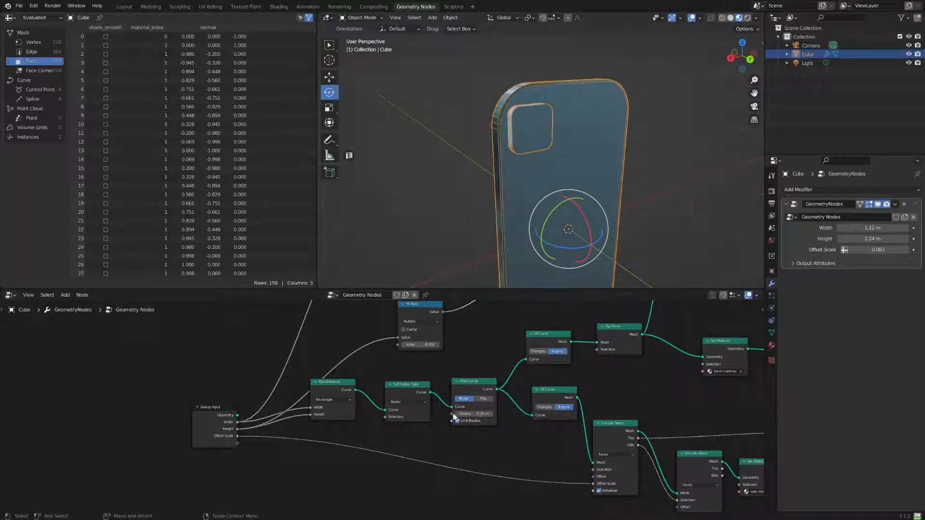
{"action": "left_click_drag", "start_coordinate": [451, 413], "coordinate": [239, 444]}
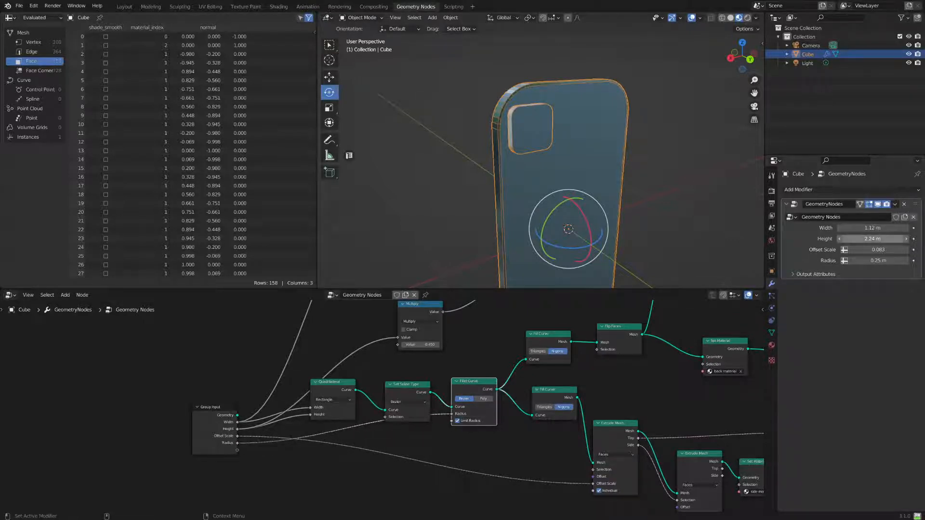
{"action": "left_click_drag", "start_coordinate": [873, 262], "coordinate": [839, 262]}
Enlarge the node editor area, bring the small square's nodes into view, and inspect the phone body from several sides
{"action": "middle_click_drag", "start_coordinate": [551, 146], "coordinate": [569, 192]}
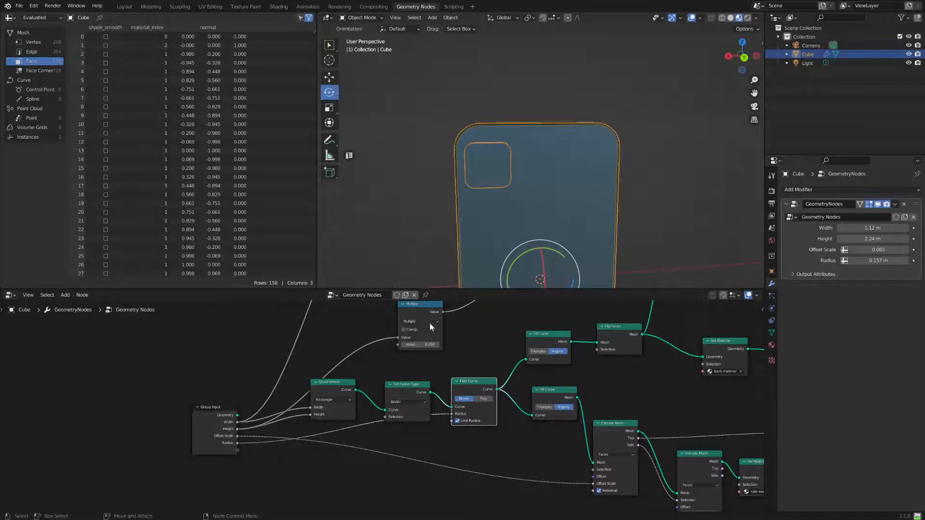
{"action": "middle_click_drag", "start_coordinate": [429, 322], "coordinate": [424, 394]}
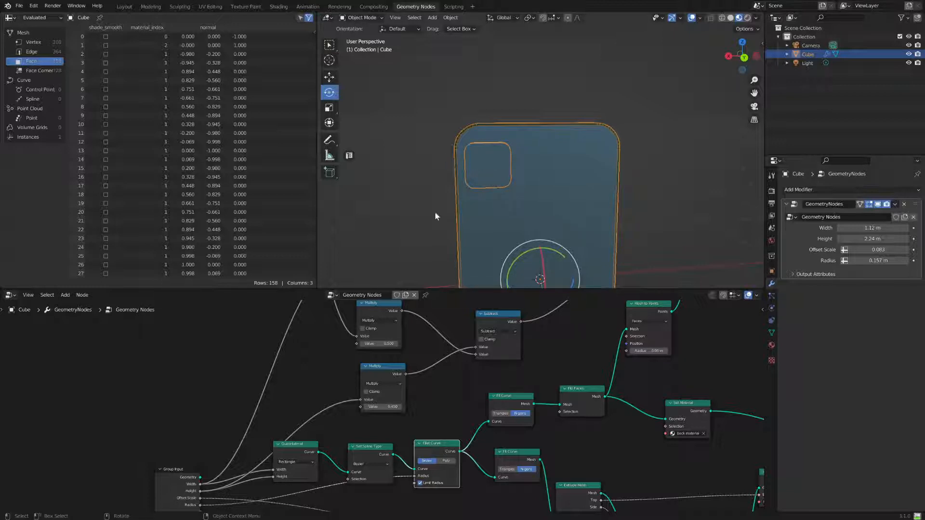
{"action": "middle_click_drag", "start_coordinate": [436, 217], "coordinate": [501, 219]}
{"action": "middle_click_drag", "start_coordinate": [506, 267], "coordinate": [501, 224]}
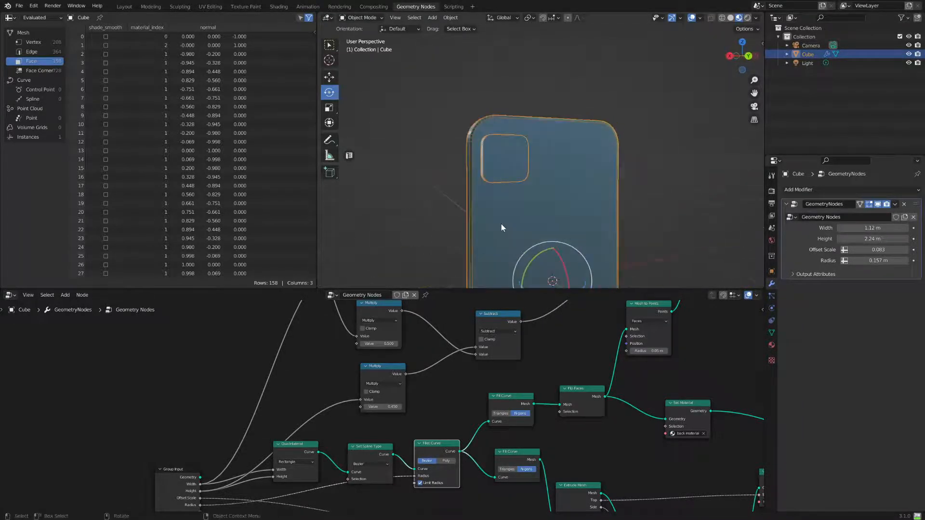
{"action": "middle_click_drag", "start_coordinate": [542, 198], "coordinate": [629, 227]}
{"action": "left_click_drag", "start_coordinate": [499, 290], "coordinate": [492, 172]}
{"action": "middle_click_drag", "start_coordinate": [475, 232], "coordinate": [245, 400], "text": "alt"}
{"action": "middle_click_drag", "start_coordinate": [352, 354], "coordinate": [429, 401]}
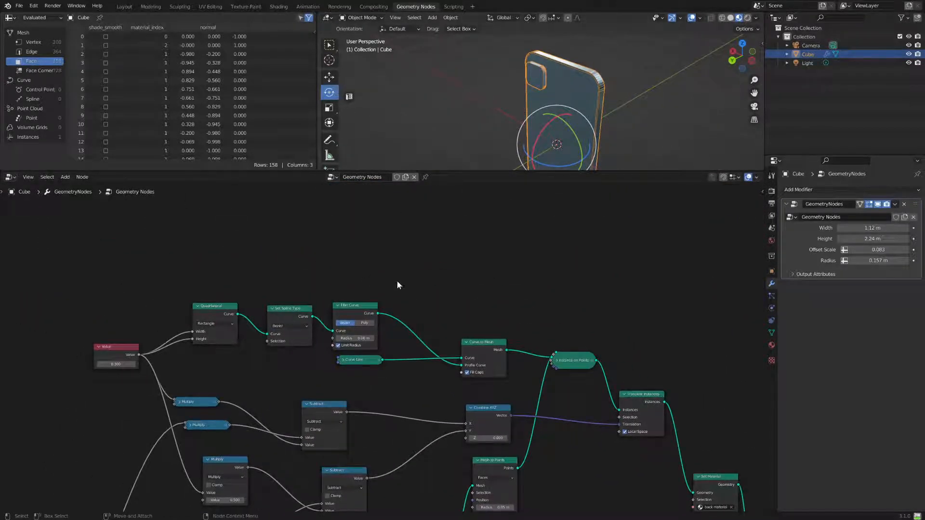
{"action": "middle_click_drag", "start_coordinate": [675, 103], "coordinate": [528, 89]}
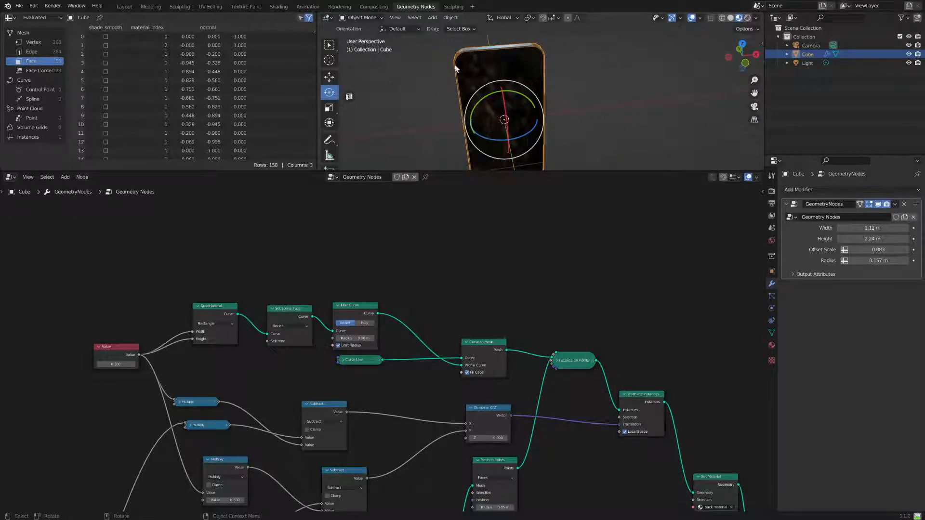
Check the phone's back and front, and enlarge the 3D viewport area above the node editor
{"action": "scroll", "coordinate": [426, 273], "scroll_direction": "down", "scroll_amount": 2}
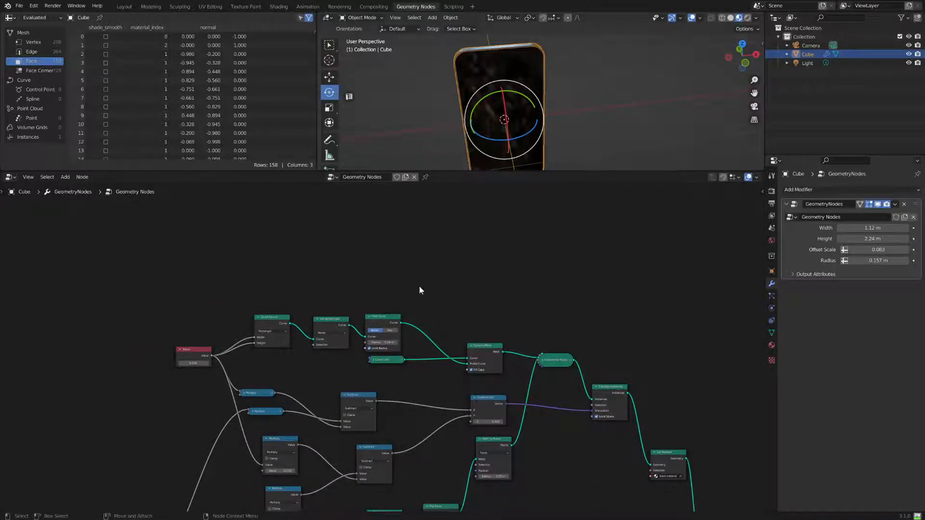
{"action": "middle_click_drag", "start_coordinate": [428, 106], "coordinate": [521, 61]}
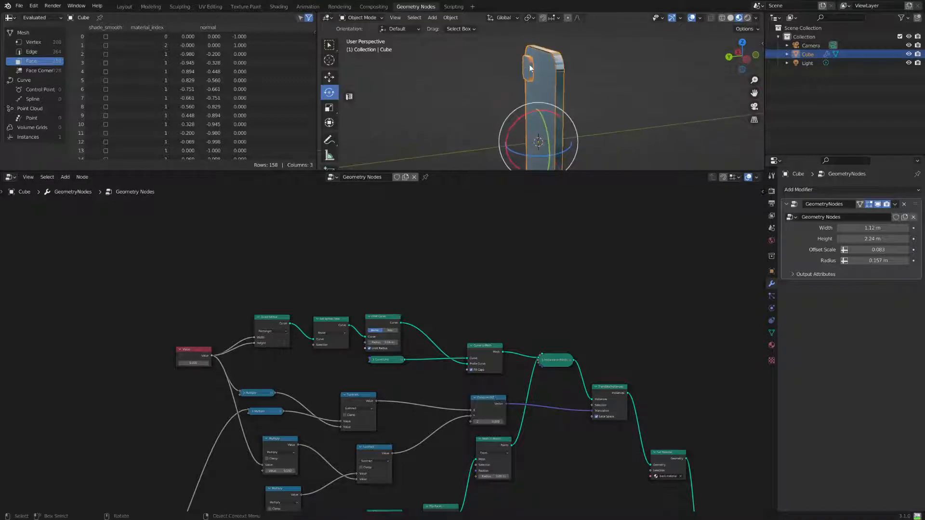
{"action": "middle_click_drag", "start_coordinate": [629, 111], "coordinate": [519, 76]}
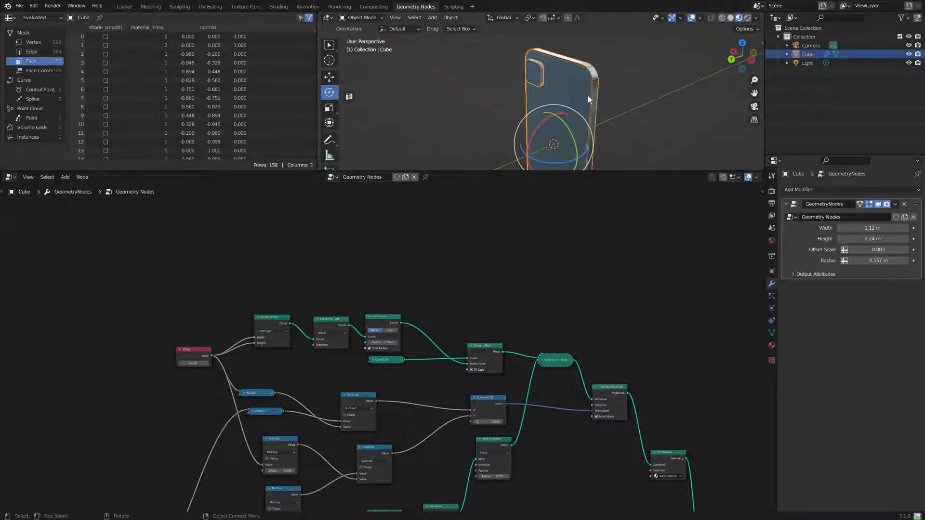
{"action": "middle_click_drag", "start_coordinate": [508, 97], "coordinate": [504, 64], "text": "alt"}
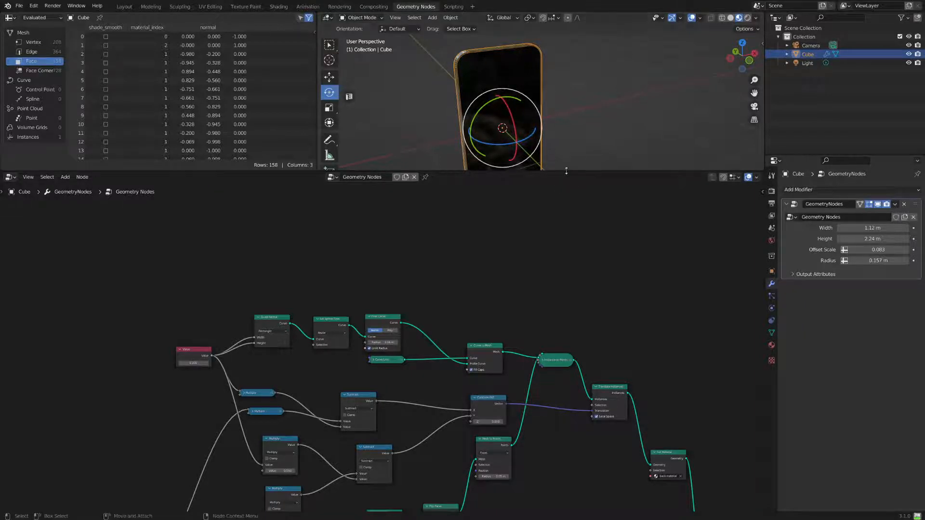
{"action": "left_click_drag", "start_coordinate": [566, 172], "coordinate": [434, 246]}
{"action": "middle_click_drag", "start_coordinate": [376, 302], "coordinate": [386, 303]}
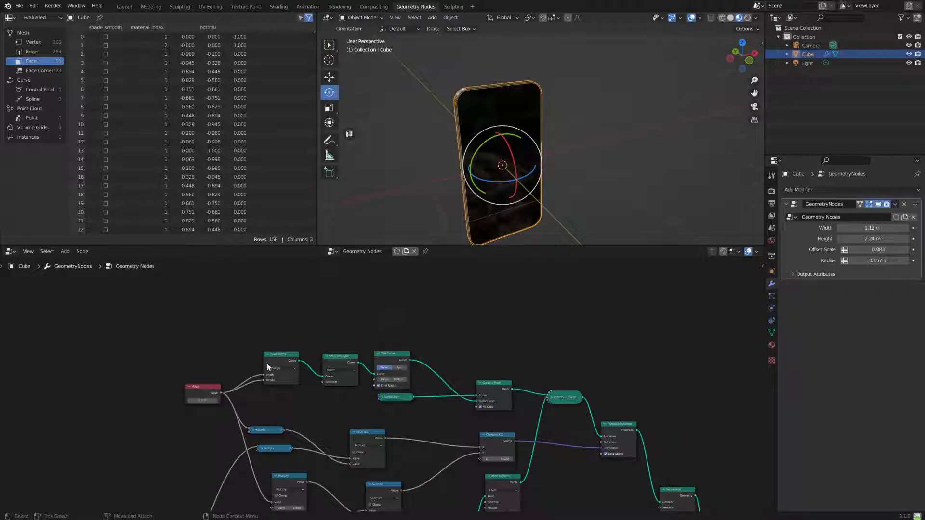
Duplicate the camera bump's Quadrilateral, Set Spline Type, Fillet Curve, Curve Line and Curve to Mesh nodes and place the copies above the originals
{"action": "left_click_drag", "start_coordinate": [251, 314], "coordinate": [414, 387]}
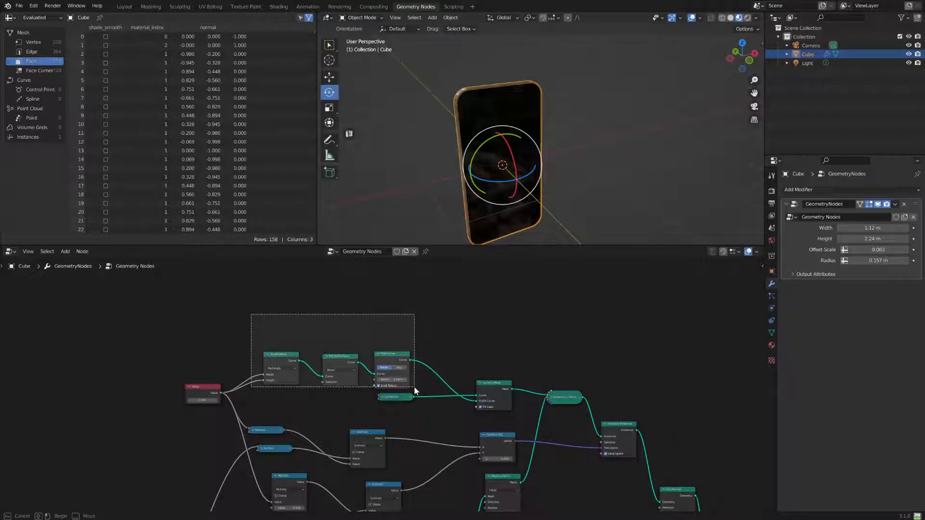
{"action": "left_click_drag", "start_coordinate": [415, 387], "coordinate": [491, 412]}
{"action": "key", "text": "shift+d"}
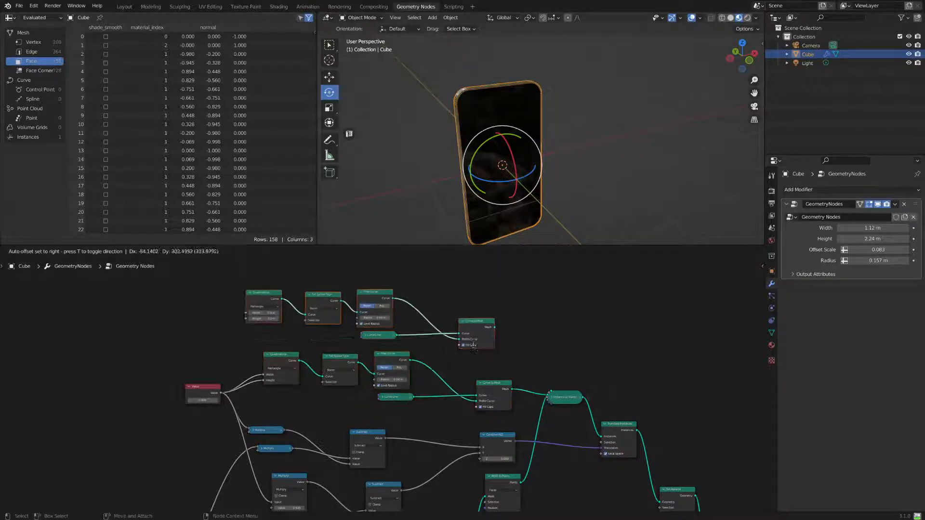
{"action": "middle_click_drag", "start_coordinate": [427, 333], "coordinate": [439, 396], "text": "alt"}
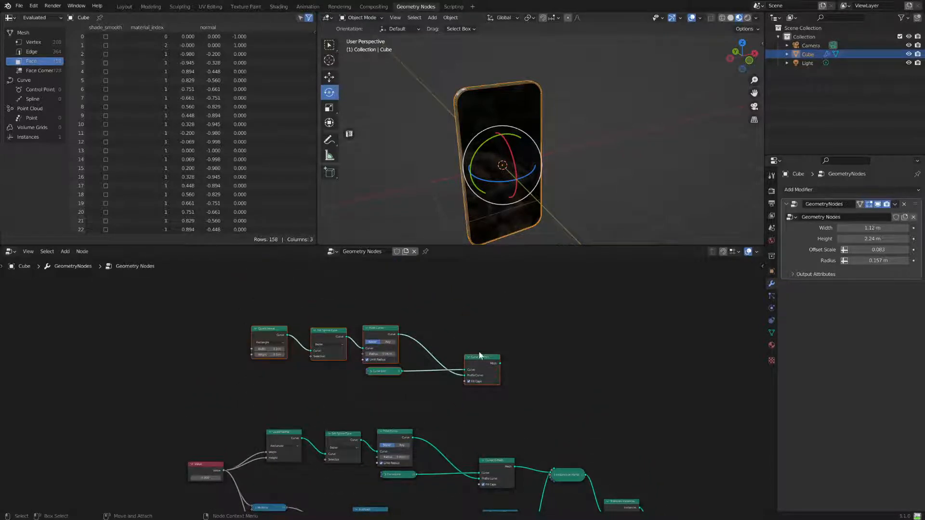
{"action": "left_click", "coordinate": [474, 334]}
{"action": "scroll", "coordinate": [483, 365], "scroll_direction": "up", "scroll_amount": 3}
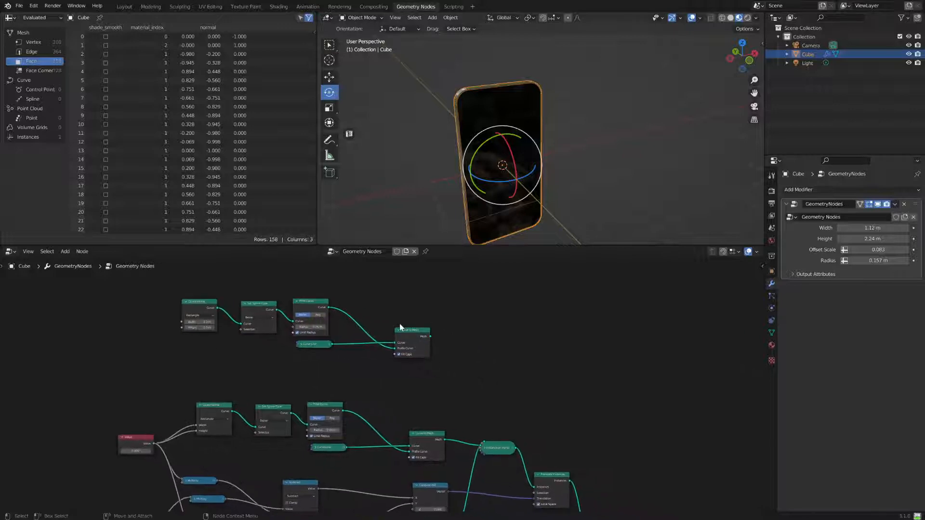
Duplicate the collapsed Instance on Points node and place the copy beside the duplicated Curve to Mesh
{"action": "scroll", "coordinate": [484, 405], "scroll_direction": "down", "scroll_amount": 4}
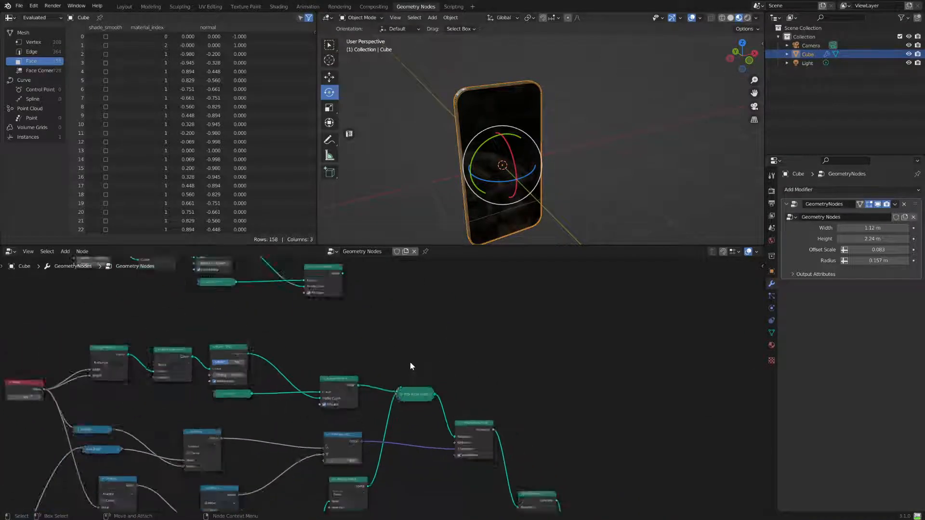
{"action": "left_click", "coordinate": [411, 392]}
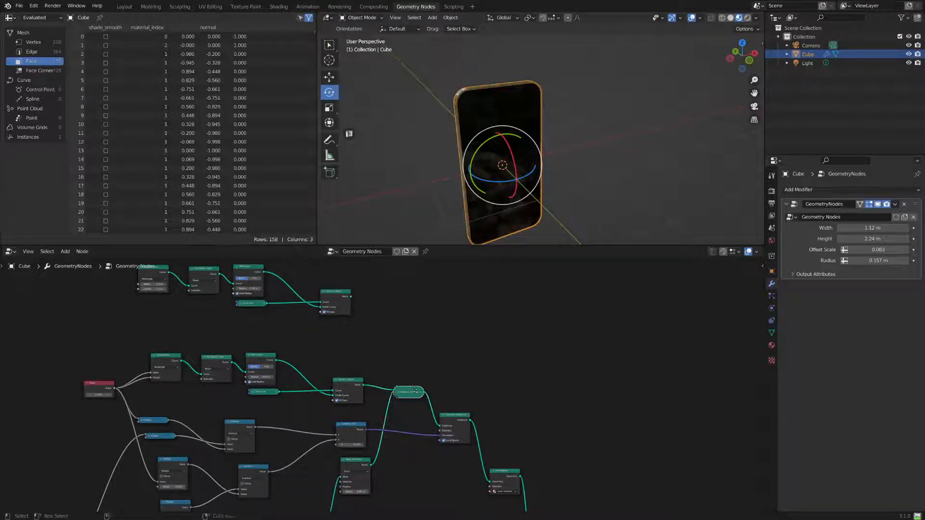
{"action": "key", "text": "shift+d"}
{"action": "left_click", "coordinate": [415, 294]}
Examine the Extrude Mesh and Set Material nodes of the phone body branch and how their outputs are linked
{"action": "middle_click_drag", "start_coordinate": [390, 359], "coordinate": [437, 295]}
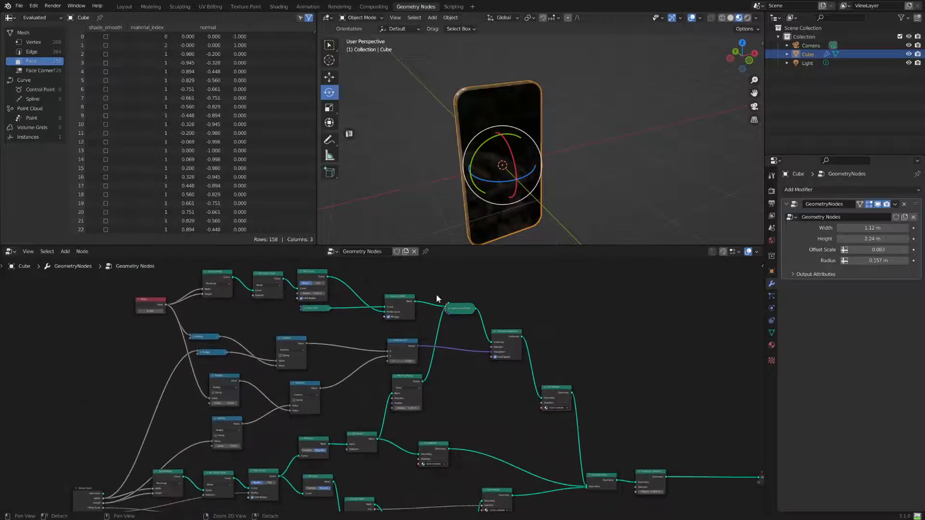
{"action": "middle_click_drag", "start_coordinate": [371, 447], "coordinate": [333, 365]}
{"action": "middle_click_drag", "start_coordinate": [335, 430], "coordinate": [335, 430]}
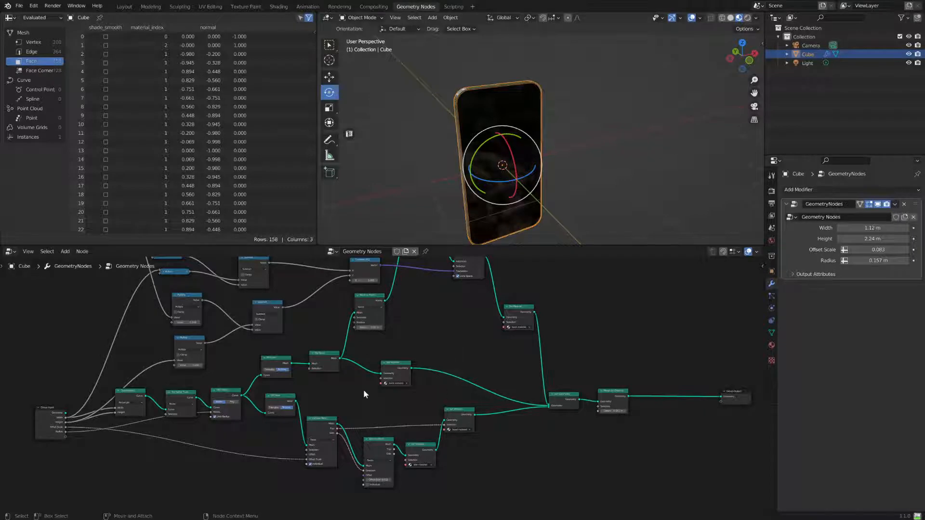
{"action": "scroll", "coordinate": [405, 412], "scroll_direction": "up", "scroll_amount": 2}
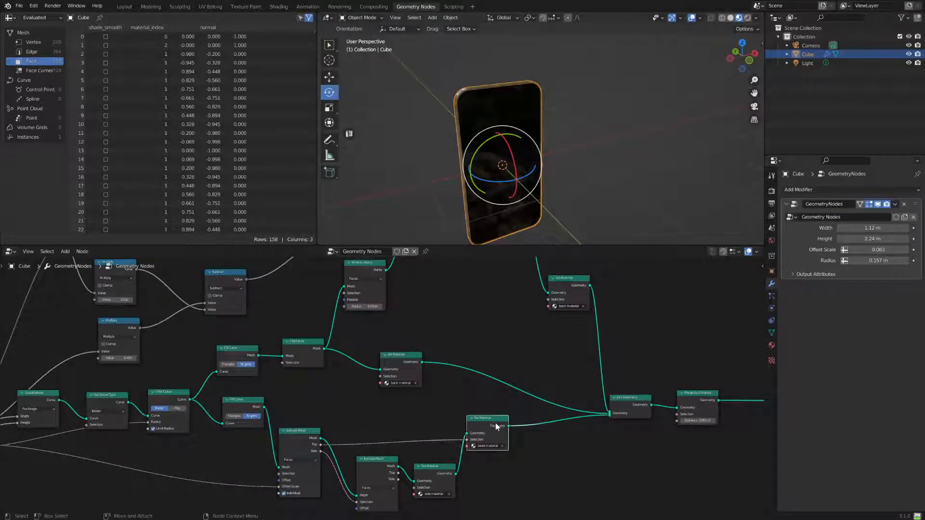
{"action": "left_click_drag", "start_coordinate": [495, 429], "coordinate": [489, 426]}
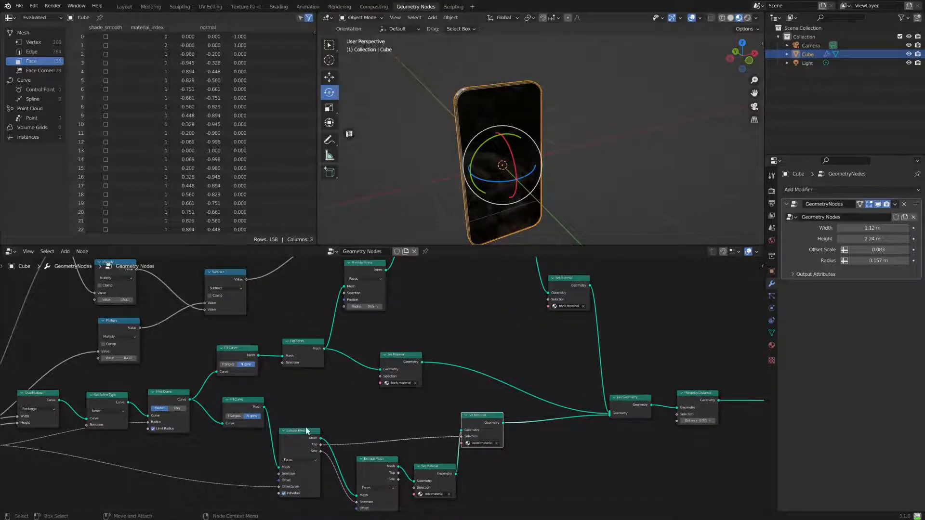
{"action": "scroll", "coordinate": [366, 427], "scroll_direction": "down", "scroll_amount": 3}
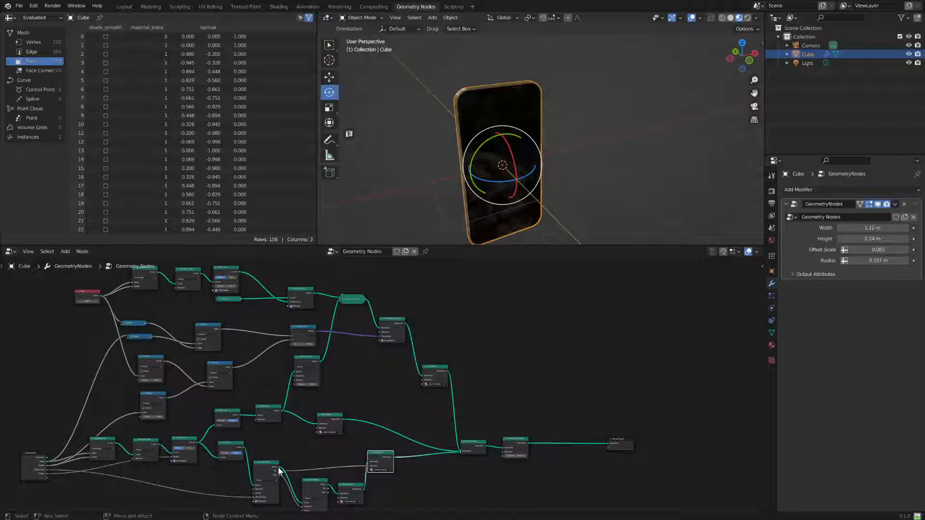
{"action": "left_click", "coordinate": [279, 468]}
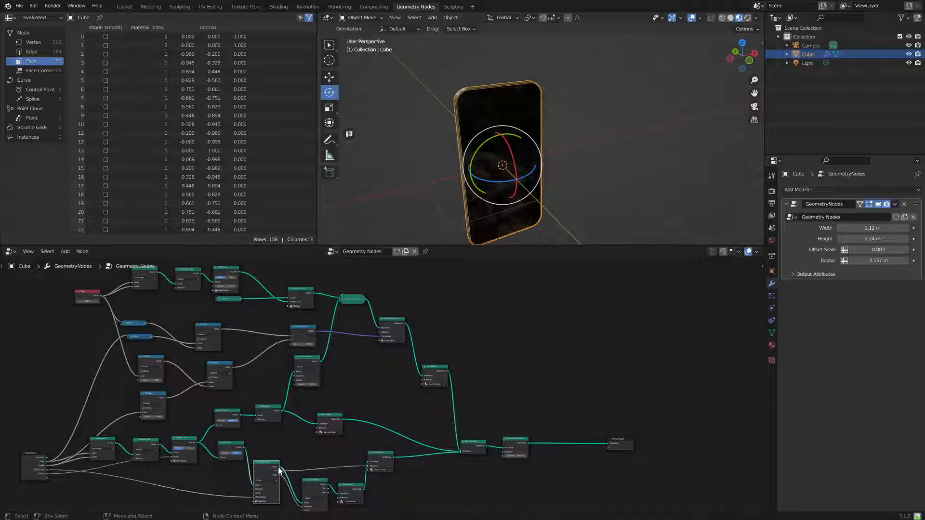
{"action": "middle_click_drag", "start_coordinate": [364, 349], "coordinate": [372, 399]}
{"action": "scroll", "coordinate": [372, 399], "scroll_direction": "up", "scroll_amount": 4}
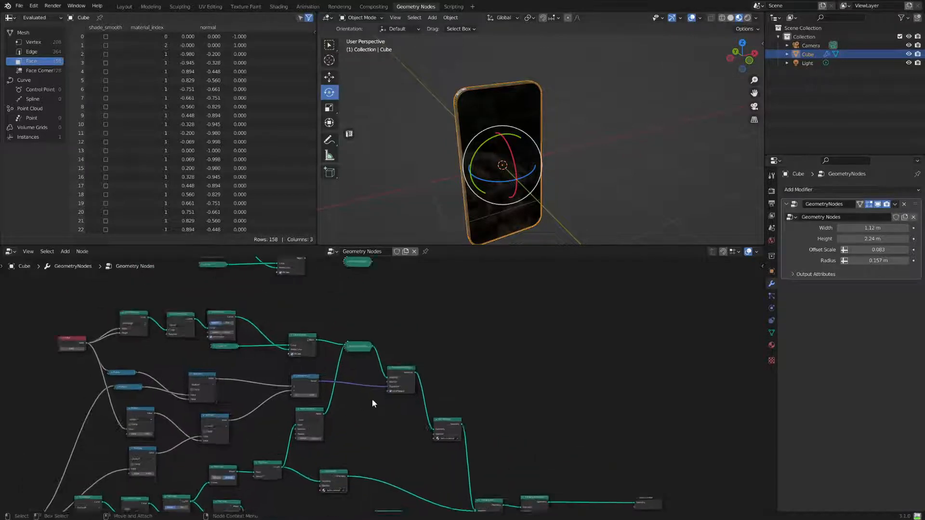
Duplicate the Mesh to Points node and place the copy below the duplicated Curve to Mesh
{"action": "middle_click_drag", "start_coordinate": [392, 310], "coordinate": [416, 381]}
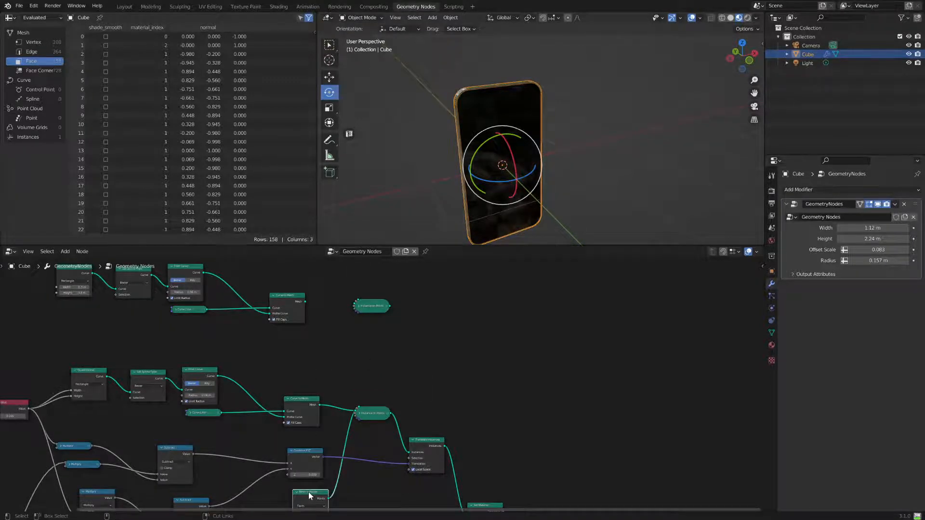
{"action": "key", "text": "shift+d"}
{"action": "left_click", "coordinate": [322, 333]}
Link the first Extrude Mesh's Mesh and Top outputs to the Mesh and Selection inputs of the duplicated Mesh to Points
{"action": "scroll", "coordinate": [291, 379], "scroll_direction": "down", "scroll_amount": 3}
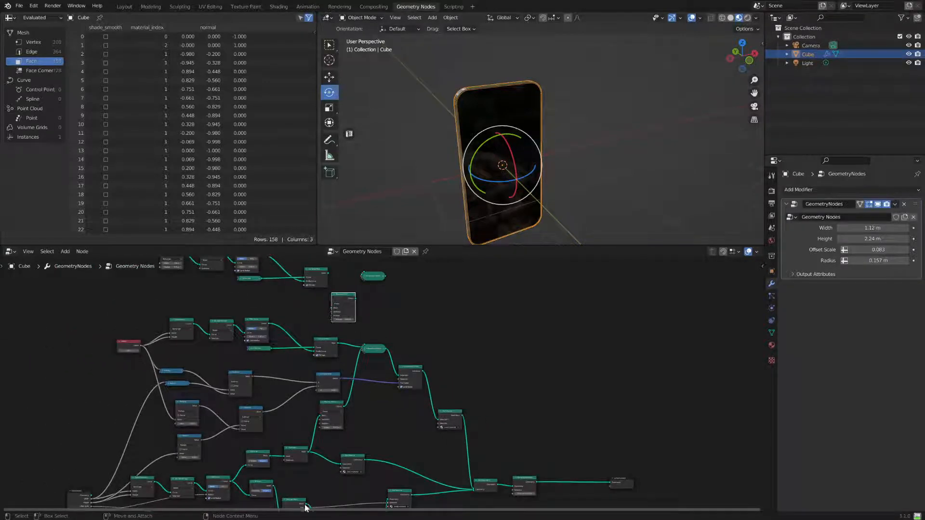
{"action": "left_click_drag", "start_coordinate": [306, 505], "coordinate": [332, 308]}
{"action": "middle_click_drag", "start_coordinate": [407, 375], "coordinate": [395, 329]}
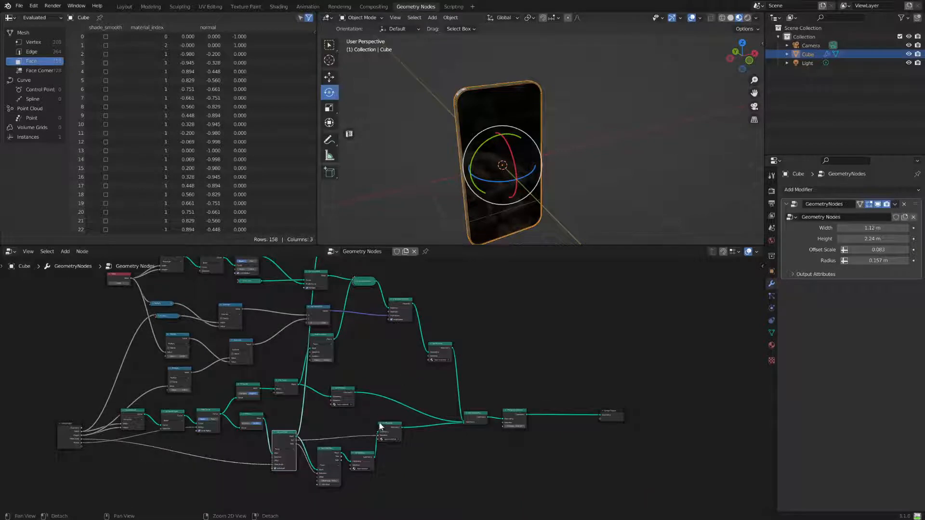
{"action": "middle_click_drag", "start_coordinate": [381, 426], "coordinate": [381, 426]}
{"action": "scroll", "coordinate": [372, 455], "scroll_direction": "up", "scroll_amount": 2}
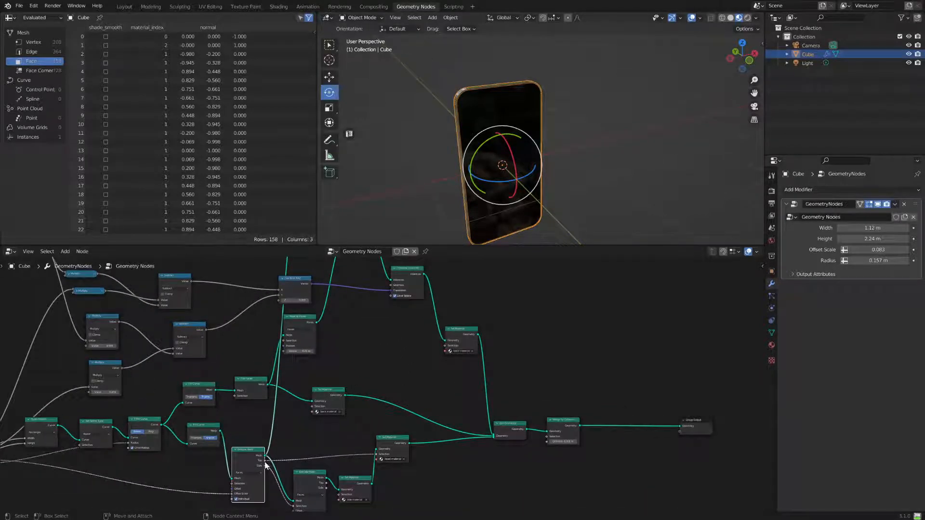
{"action": "left_click_drag", "start_coordinate": [266, 464], "coordinate": [322, 313]}
Expand the duplicated Instance on Points, linking the new Mesh to Points to its Points and the duplicated Curve to Mesh to its Instance
{"action": "scroll", "coordinate": [359, 322], "scroll_direction": "up", "scroll_amount": 2}
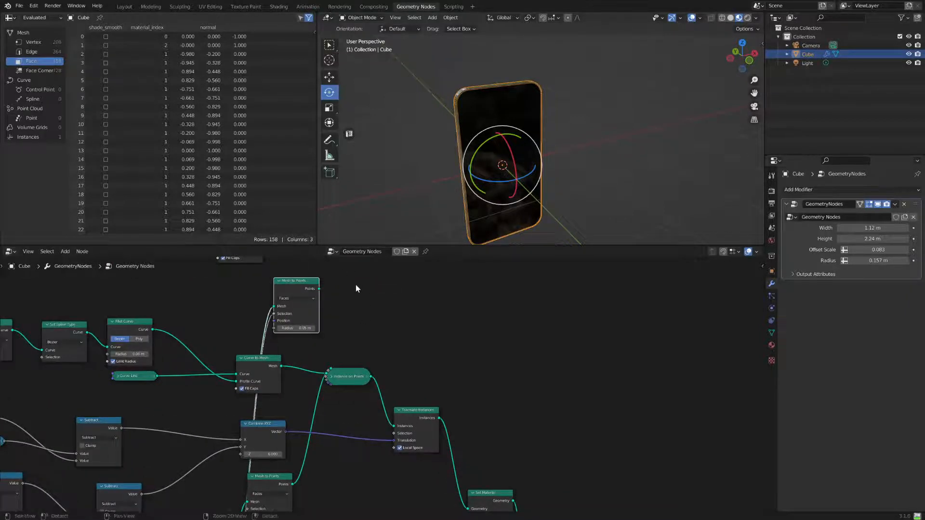
{"action": "middle_click_drag", "start_coordinate": [356, 285], "coordinate": [343, 363]}
{"action": "left_click", "coordinate": [316, 318]}
{"action": "left_click_drag", "start_coordinate": [334, 319], "coordinate": [372, 304]}
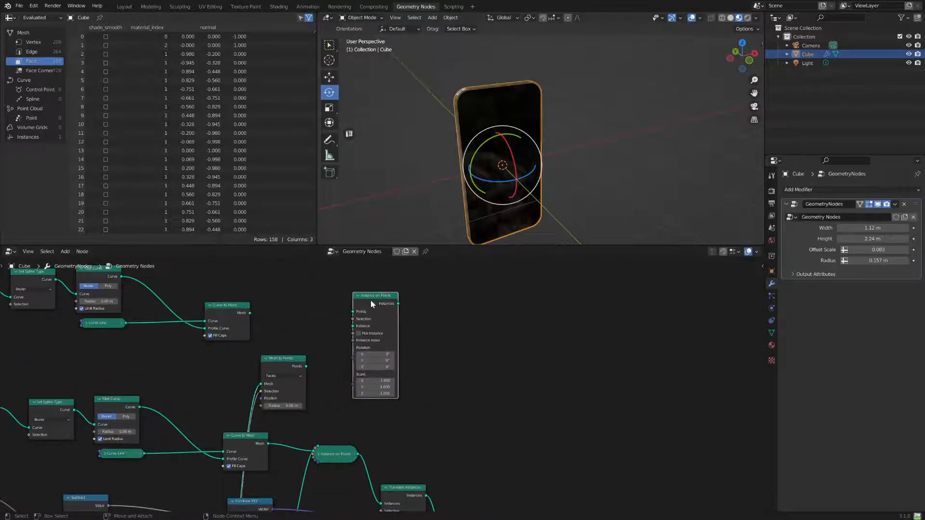
{"action": "left_click_drag", "start_coordinate": [307, 366], "coordinate": [349, 322]}
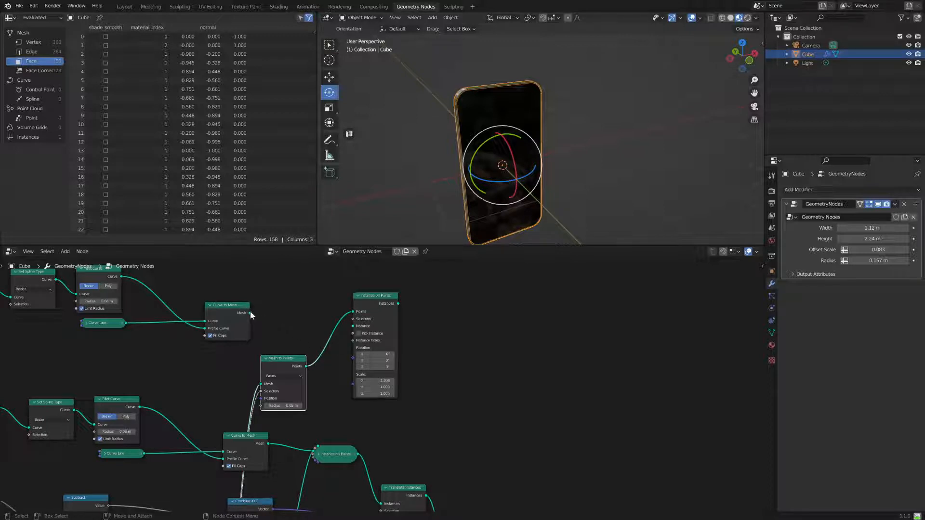
{"action": "left_click_drag", "start_coordinate": [250, 314], "coordinate": [277, 317]}
{"action": "left_click_drag", "start_coordinate": [340, 325], "coordinate": [352, 329]}
Move the camera bump's Set Material node slightly closer to Translate Instances
{"action": "scroll", "coordinate": [440, 392], "scroll_direction": "down", "scroll_amount": 3}
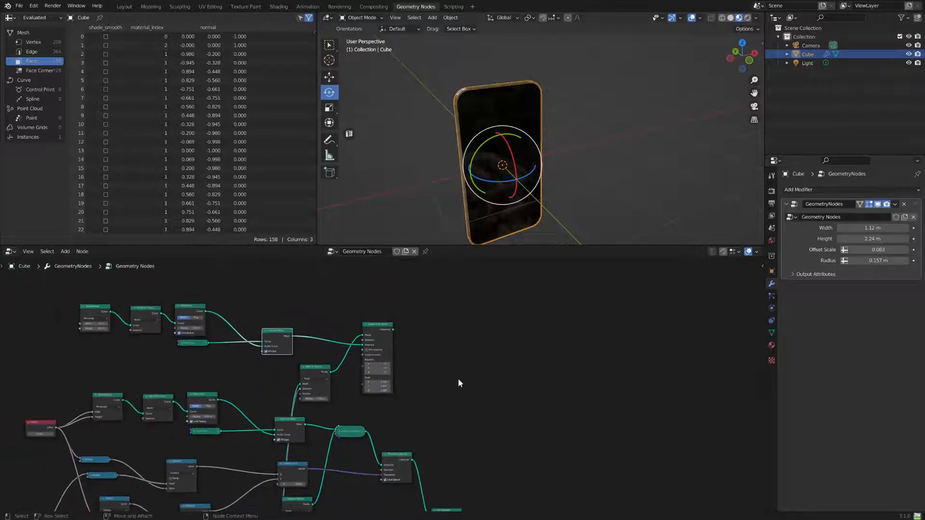
{"action": "middle_click_drag", "start_coordinate": [457, 378], "coordinate": [414, 338]}
{"action": "middle_click_drag", "start_coordinate": [437, 410], "coordinate": [429, 332]}
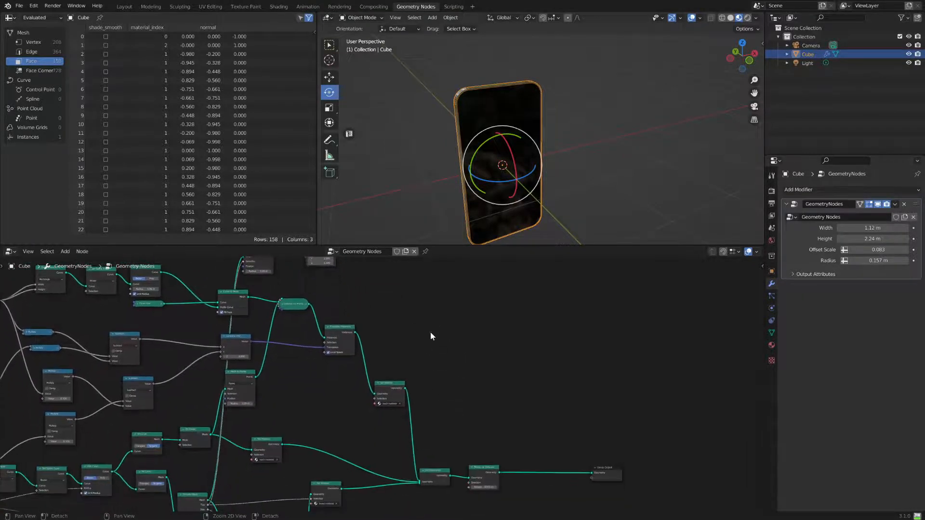
{"action": "left_click_drag", "start_coordinate": [398, 385], "coordinate": [381, 405]}
{"action": "middle_click_drag", "start_coordinate": [423, 355], "coordinate": [401, 383]}
{"action": "middle_click_drag", "start_coordinate": [389, 328], "coordinate": [372, 352]}
{"action": "scroll", "coordinate": [373, 355], "scroll_direction": "up", "scroll_amount": 1}
{"action": "key", "text": "g"}
{"action": "left_click", "coordinate": [435, 396]}
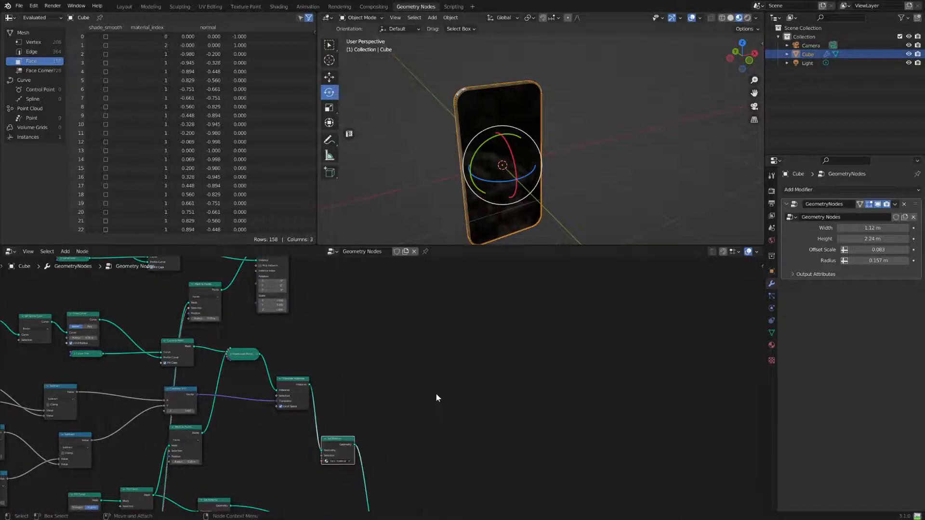
Move the Join Geometry, Merge by Distance and Group Output nodes together farther from the Set Material nodes to make room
{"action": "middle_click_drag", "start_coordinate": [450, 435], "coordinate": [467, 326]}
{"action": "scroll", "coordinate": [650, 398], "scroll_direction": "down", "scroll_amount": 2}
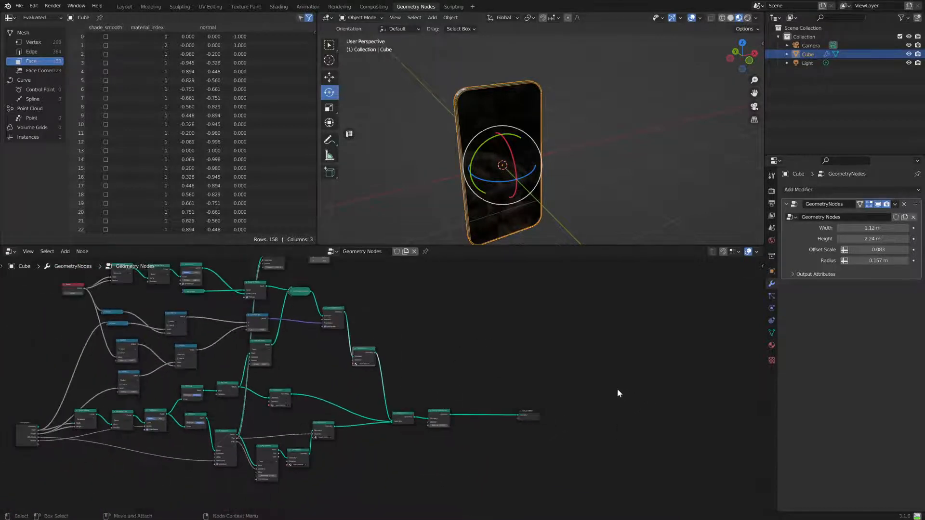
{"action": "left_click_drag", "start_coordinate": [625, 376], "coordinate": [417, 444]}
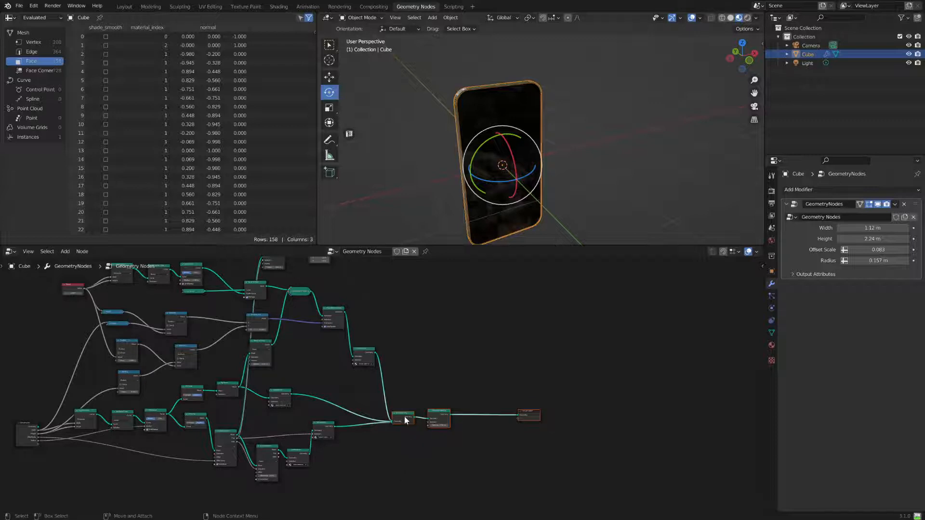
{"action": "key", "text": "g"}
{"action": "left_click", "coordinate": [464, 375]}
{"action": "scroll", "coordinate": [476, 415], "scroll_direction": "up", "scroll_amount": 3}
{"action": "middle_click_drag", "start_coordinate": [484, 414], "coordinate": [384, 488]}
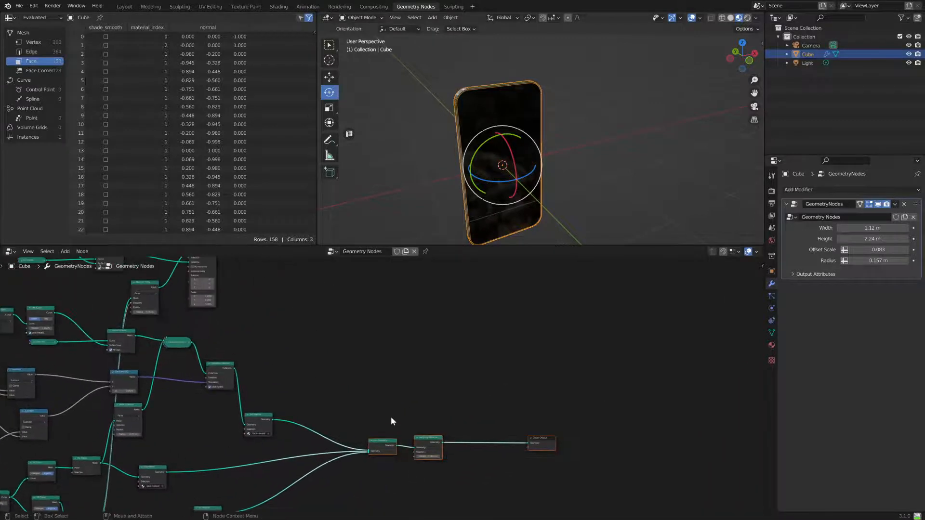
Duplicate the Join Geometry node and place the copy above the original, in line with the new Instance on Points branch
{"action": "left_click", "coordinate": [391, 442]}
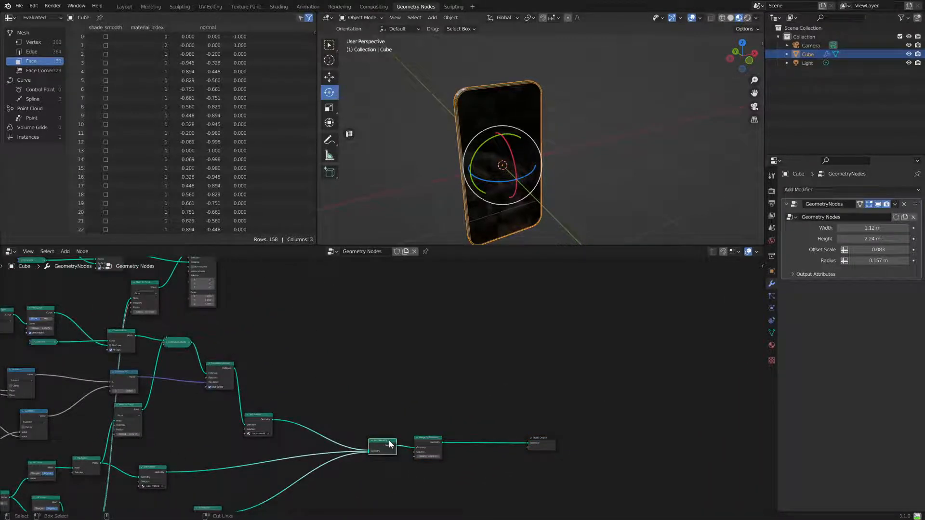
{"action": "key", "text": "shift+d"}
{"action": "left_click", "coordinate": [358, 289]}
Link the new Instance on Points through the duplicated Join Geometry into the final Join Geometry, and inspect the square on the phone's front
{"action": "middle_click_drag", "start_coordinate": [297, 288], "coordinate": [326, 345]}
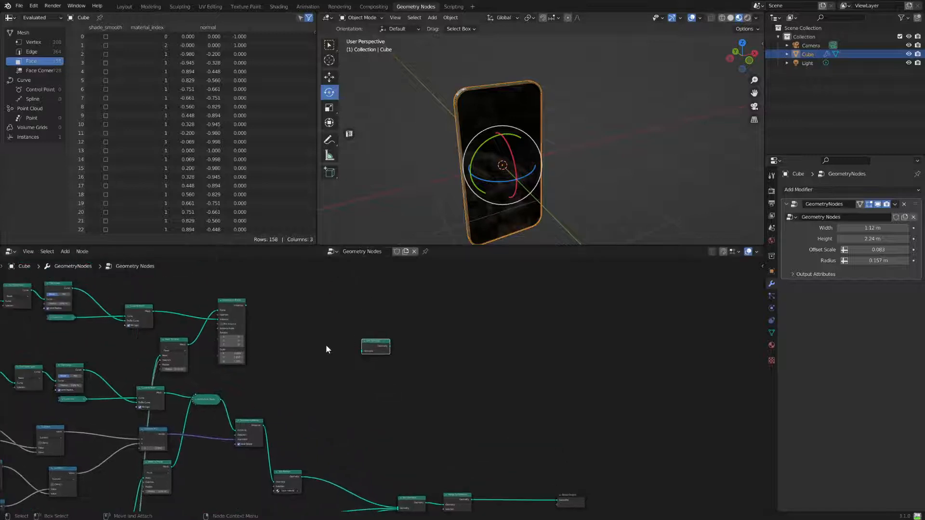
{"action": "left_click_drag", "start_coordinate": [246, 305], "coordinate": [398, 457]}
{"action": "left_click_drag", "start_coordinate": [434, 194], "coordinate": [478, 178], "text": "alt"}
{"action": "scroll", "coordinate": [478, 177], "scroll_direction": "up", "scroll_amount": 3}
{"action": "middle_click_drag", "start_coordinate": [265, 378], "coordinate": [370, 426], "text": "alt"}
{"action": "scroll", "coordinate": [400, 387], "scroll_direction": "up", "scroll_amount": 3}
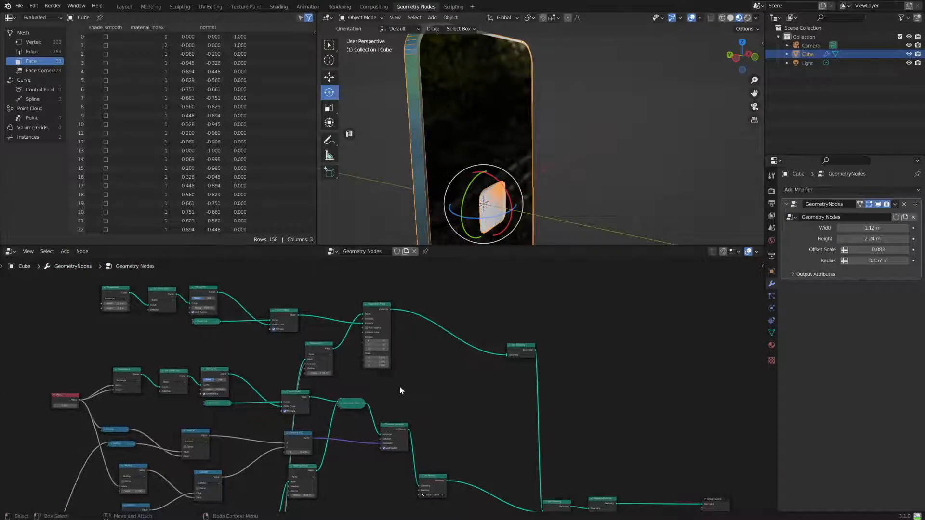
{"action": "middle_click_drag", "start_coordinate": [502, 212], "coordinate": [584, 229]}
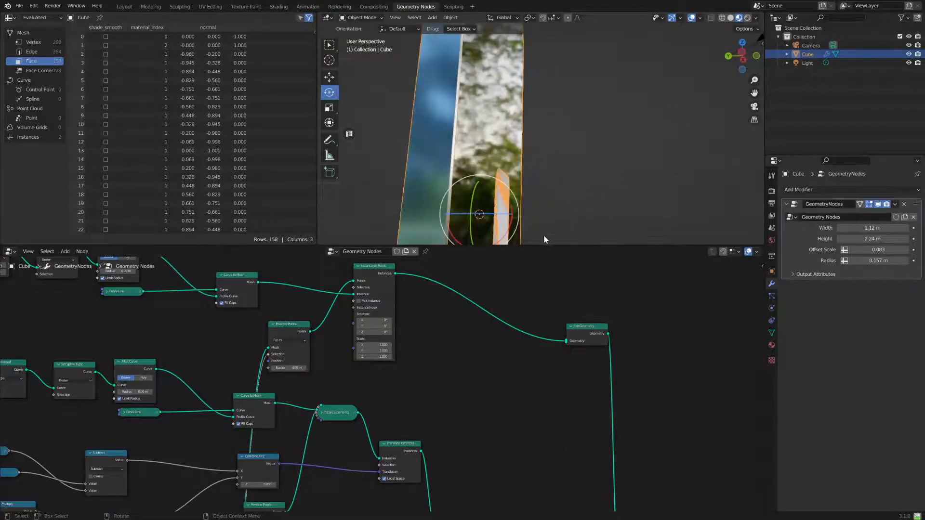
Expand the front element's Curve Line node and set its end Z to 1 m
{"action": "middle_click_drag", "start_coordinate": [519, 278], "coordinate": [522, 278]}
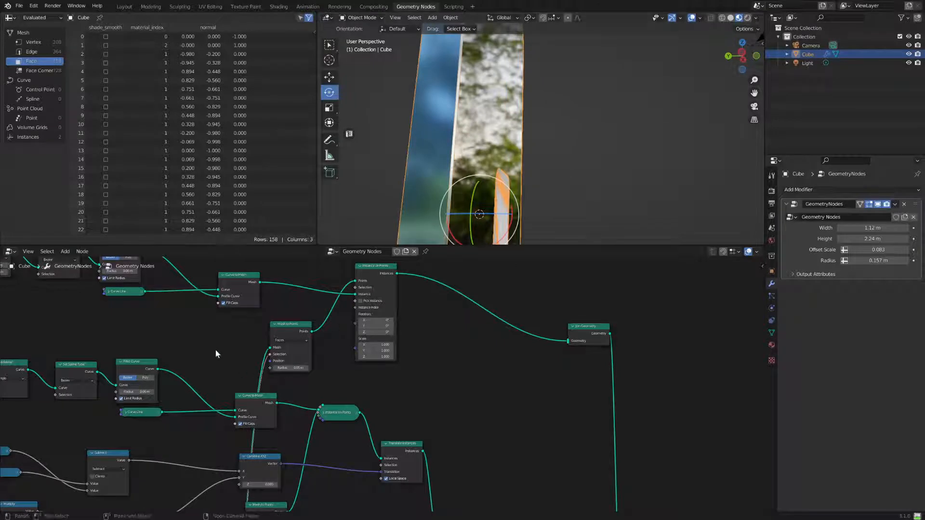
{"action": "middle_click_drag", "start_coordinate": [216, 354], "coordinate": [250, 419]}
{"action": "middle_click_drag", "start_coordinate": [88, 375], "coordinate": [129, 384]}
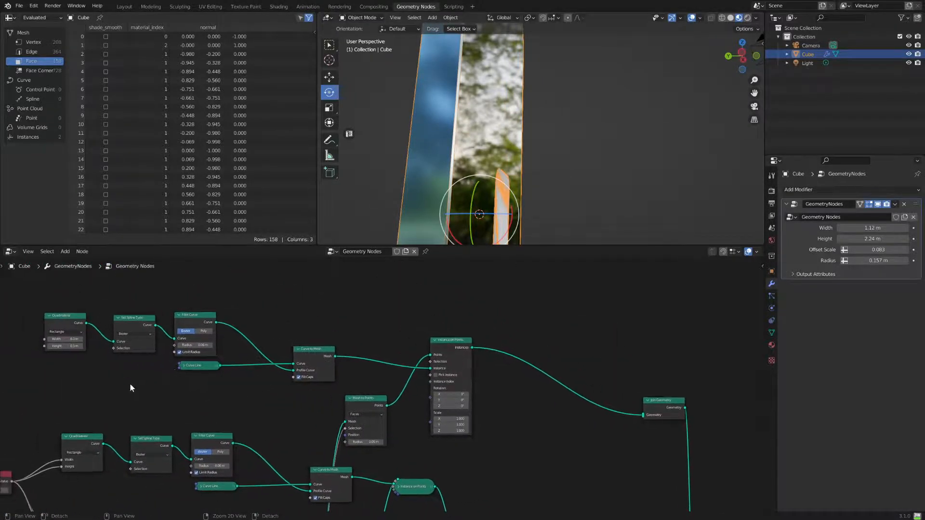
{"action": "left_click", "coordinate": [186, 365]}
{"action": "left_click", "coordinate": [215, 433]}
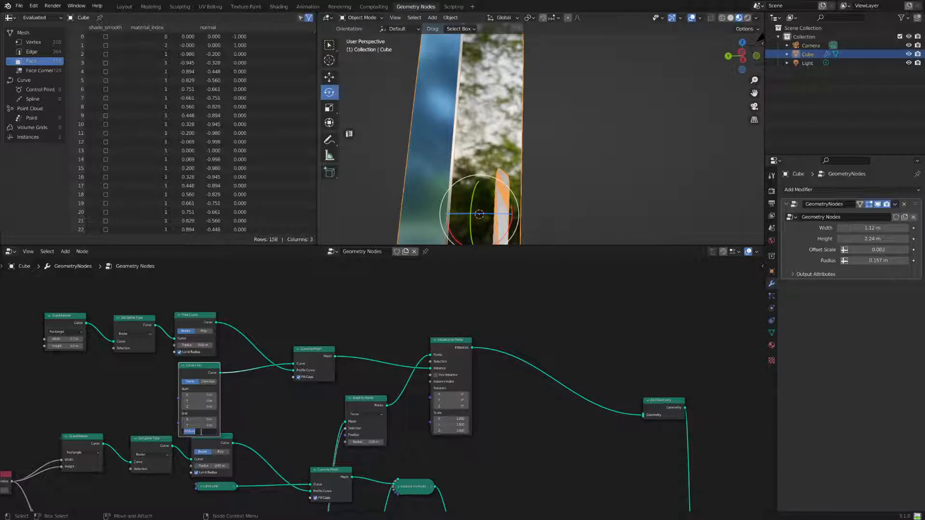
{"action": "type", "text": "1"}
{"action": "key", "text": "Return"}
{"action": "scroll", "coordinate": [571, 145], "scroll_direction": "down", "scroll_amount": 3}
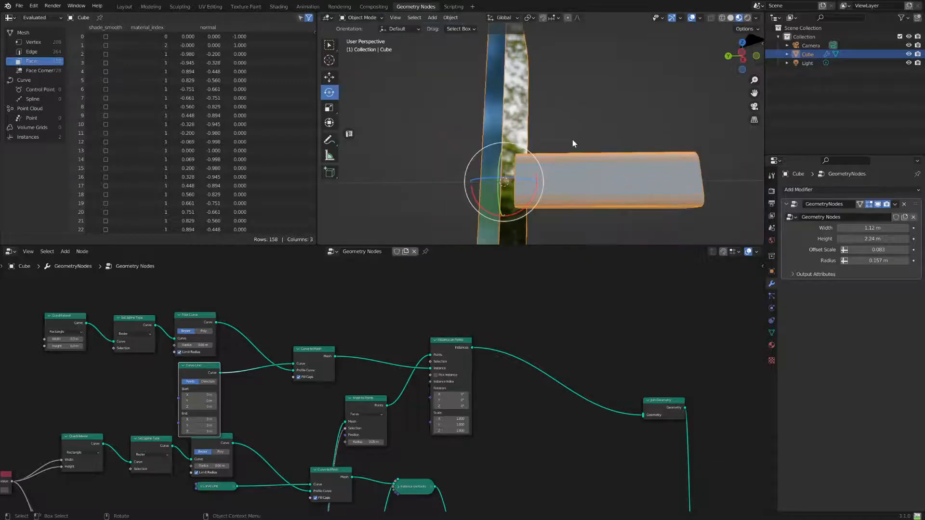
{"action": "middle_click_drag", "start_coordinate": [573, 140], "coordinate": [479, 186]}
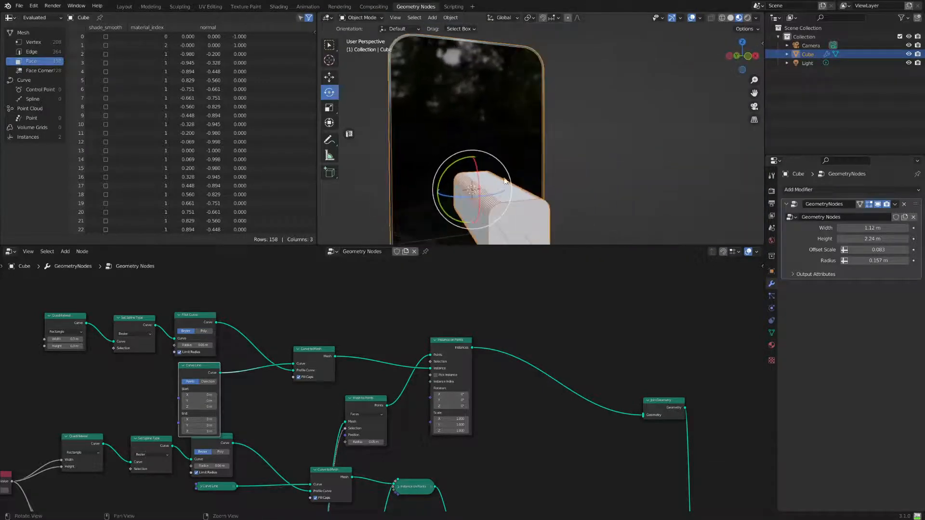
Turn off Fill Caps on the front element's Curve to Mesh node and enlarge the 3D view to inspect the hollow tube
{"action": "left_click", "coordinate": [298, 377]}
{"action": "middle_click_drag", "start_coordinate": [400, 203], "coordinate": [553, 173]}
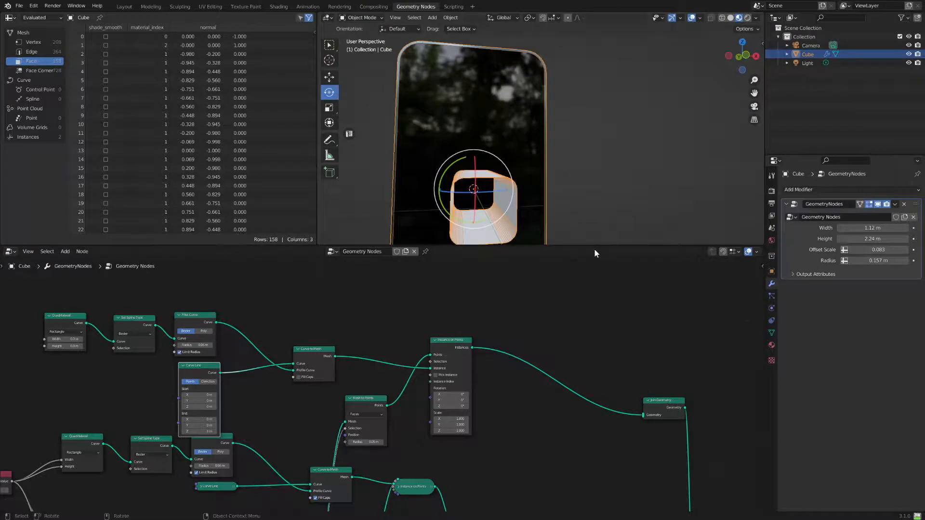
{"action": "left_click_drag", "start_coordinate": [594, 249], "coordinate": [594, 320]}
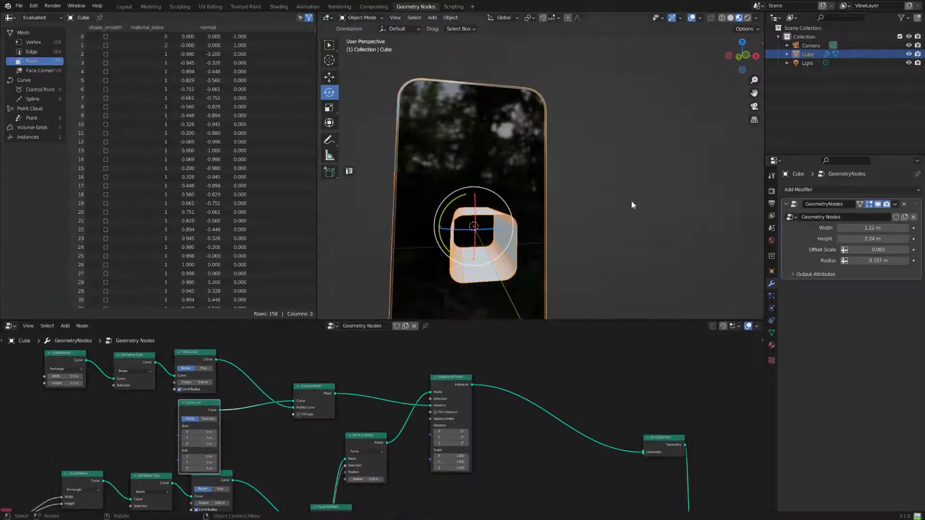
From the front view, resize the tube's rectangle profile to about 1 m by 2.1 m inside the screen's edge, with a 0.12 m fillet radius
{"action": "left_click", "coordinate": [746, 55]}
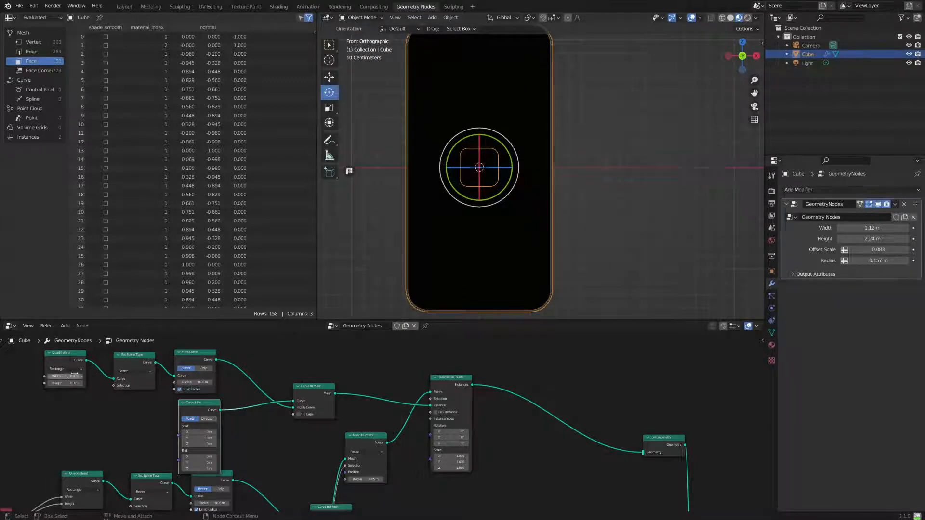
{"action": "left_click_drag", "start_coordinate": [65, 376], "coordinate": [82, 384]}
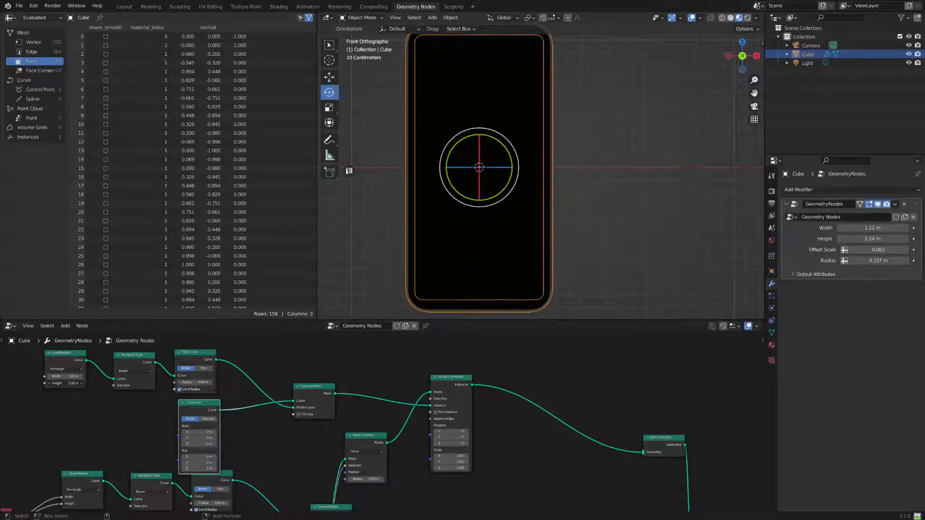
{"action": "left_click_drag", "start_coordinate": [202, 383], "coordinate": [204, 382]}
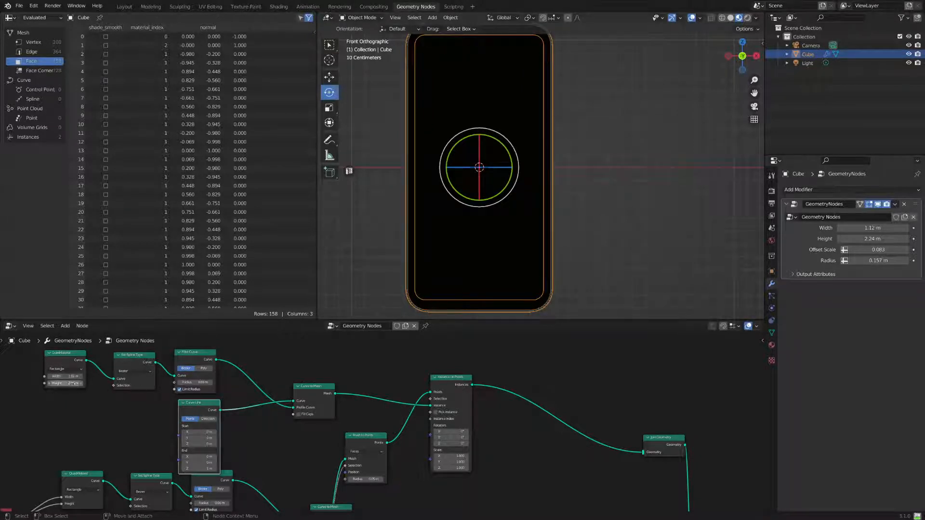
{"action": "left_click_drag", "start_coordinate": [73, 384], "coordinate": [76, 383]}
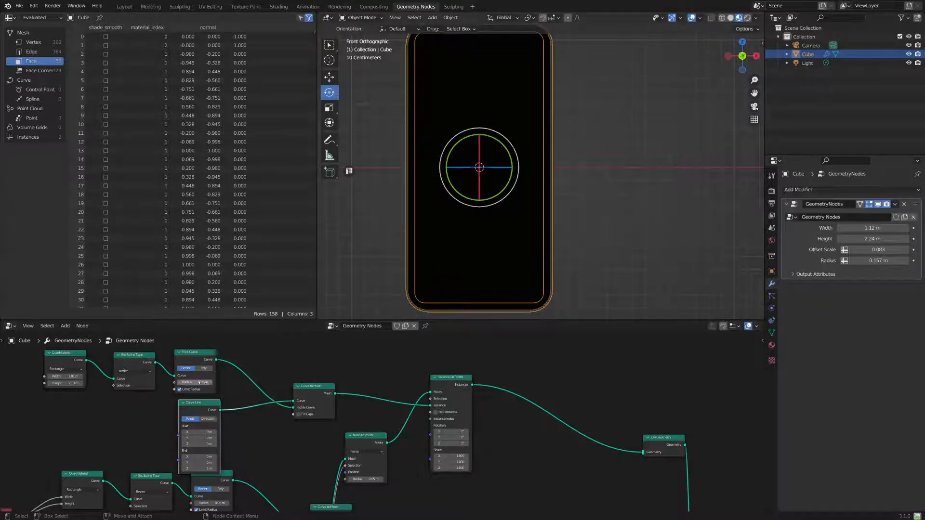
{"action": "left_click_drag", "start_coordinate": [200, 382], "coordinate": [206, 382]}
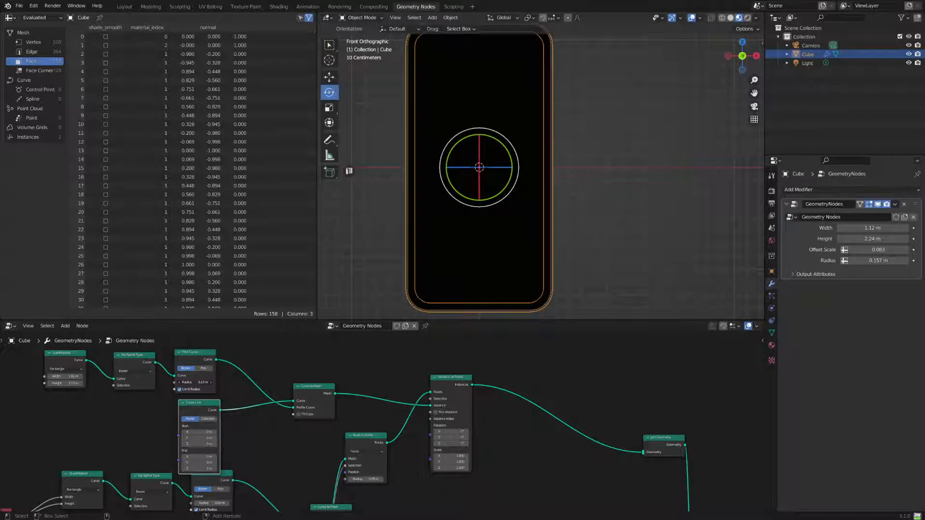
{"action": "middle_click_drag", "start_coordinate": [637, 186], "coordinate": [693, 256], "text": "shift"}
{"action": "middle_click_drag", "start_coordinate": [371, 374], "coordinate": [355, 411]}
{"action": "scroll", "coordinate": [388, 348], "scroll_direction": "down", "scroll_amount": 1}
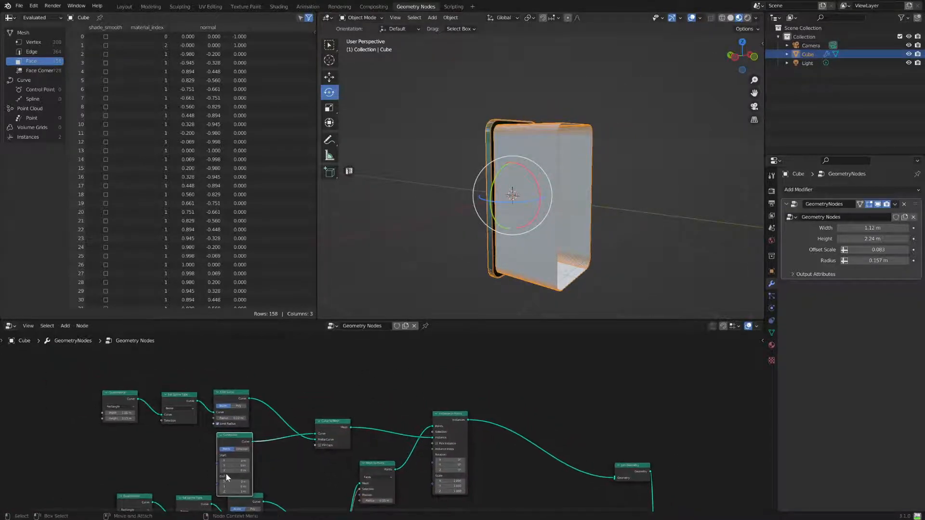
Duplicate the front element's Instance on Points node above the original and link the Mesh to Points output to its Points
{"action": "middle_click_drag", "start_coordinate": [497, 418], "coordinate": [386, 386]}
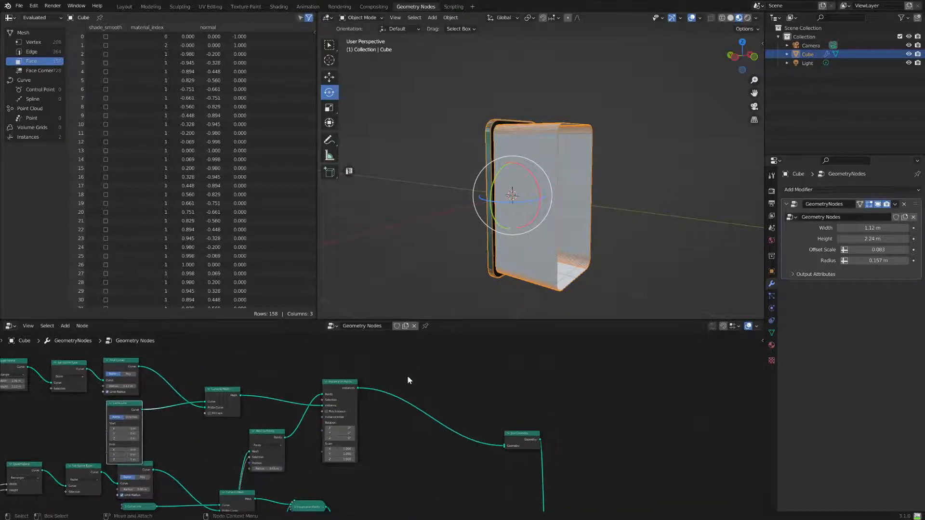
{"action": "scroll", "coordinate": [452, 370], "scroll_direction": "down", "scroll_amount": 3}
{"action": "middle_click_drag", "start_coordinate": [452, 370], "coordinate": [437, 400]}
{"action": "middle_click_drag", "start_coordinate": [454, 392], "coordinate": [407, 429]}
{"action": "middle_click_drag", "start_coordinate": [419, 398], "coordinate": [397, 432]}
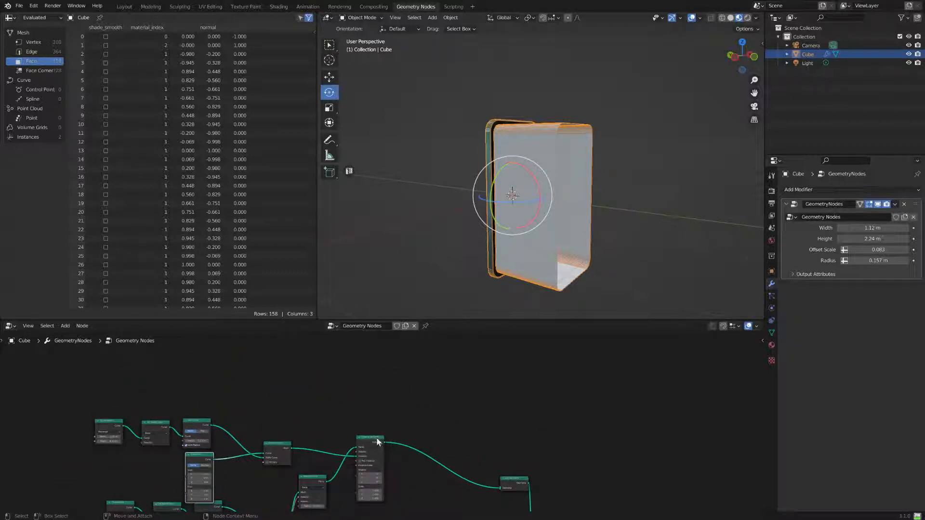
{"action": "left_click", "coordinate": [378, 441]}
{"action": "key", "text": "shift+d"}
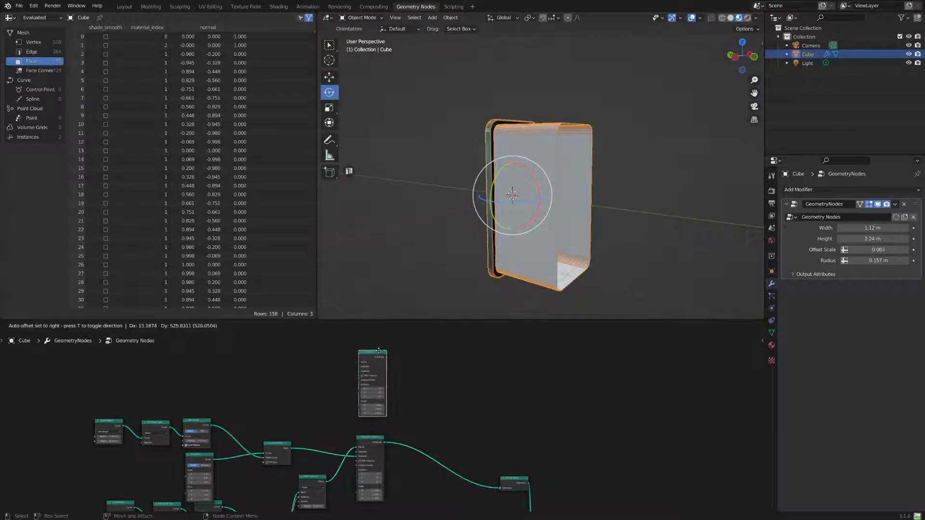
{"action": "left_click", "coordinate": [376, 350]}
{"action": "left_click_drag", "start_coordinate": [326, 486], "coordinate": [348, 351]}
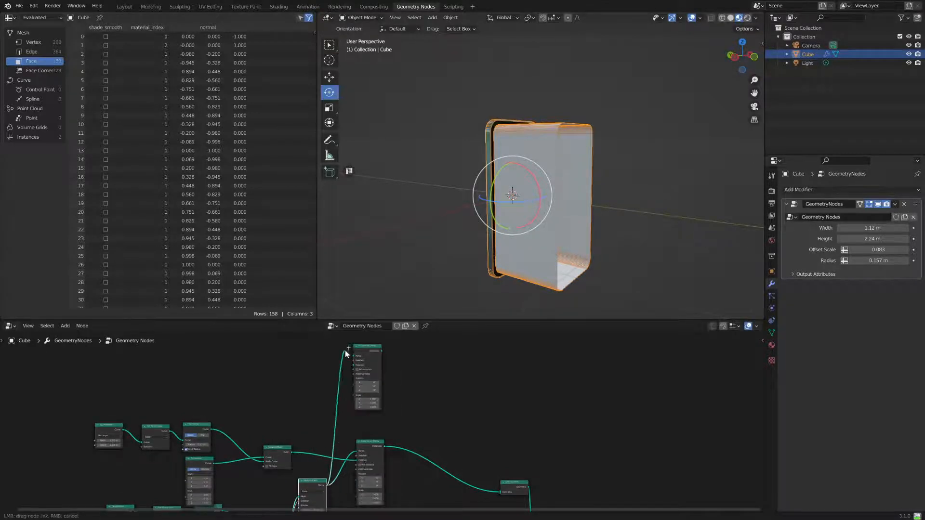
Duplicate the tube's rectangle, Set Spline Type, Fillet Curve, Curve Line and Curve to Mesh nodes, and link the mesh as the new Instance on Points' instance
{"action": "middle_click_drag", "start_coordinate": [286, 421], "coordinate": [349, 362]}
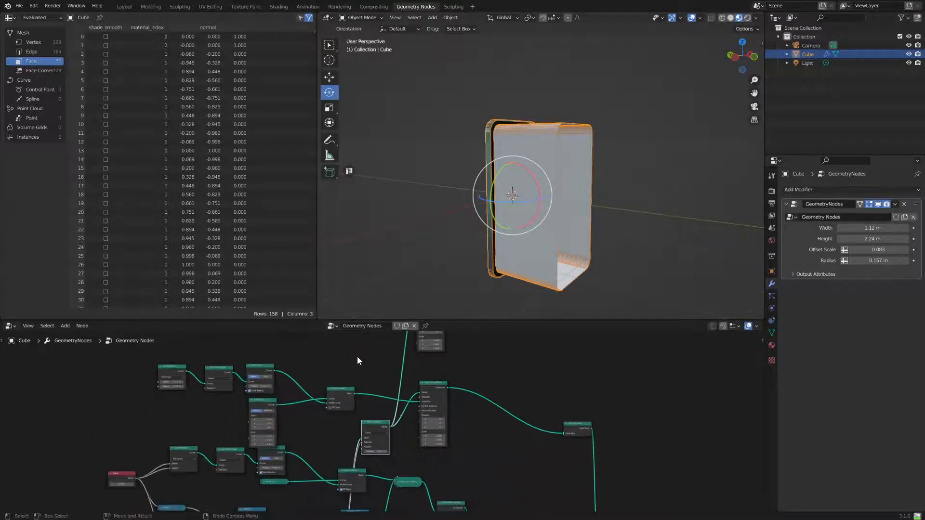
{"action": "left_click_drag", "start_coordinate": [357, 356], "coordinate": [146, 417]}
{"action": "key", "text": "shift+d"}
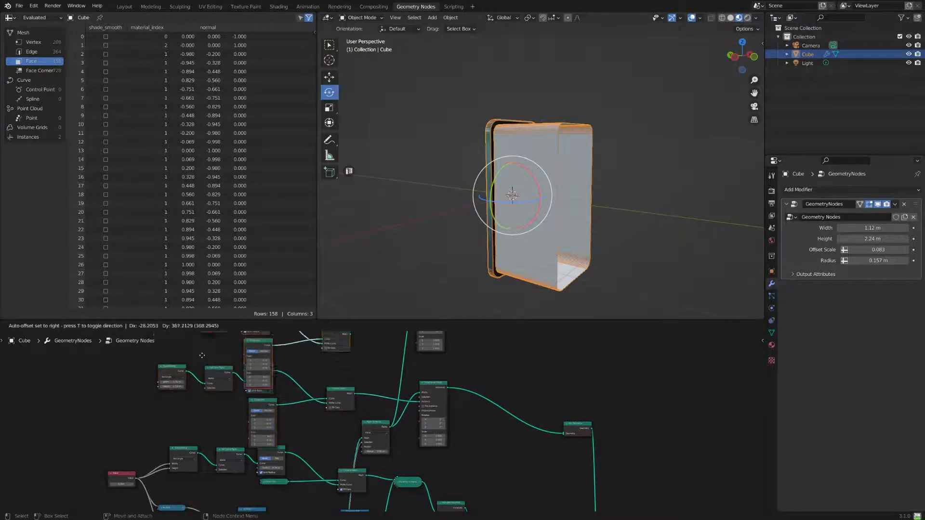
{"action": "left_click", "coordinate": [210, 382]}
{"action": "middle_click_drag", "start_coordinate": [387, 373], "coordinate": [337, 403]}
{"action": "left_click_drag", "start_coordinate": [307, 391], "coordinate": [366, 398]}
Link the duplicated Instance on Points into the front branch's Join Geometry
{"action": "middle_click_drag", "start_coordinate": [464, 438], "coordinate": [386, 418]}
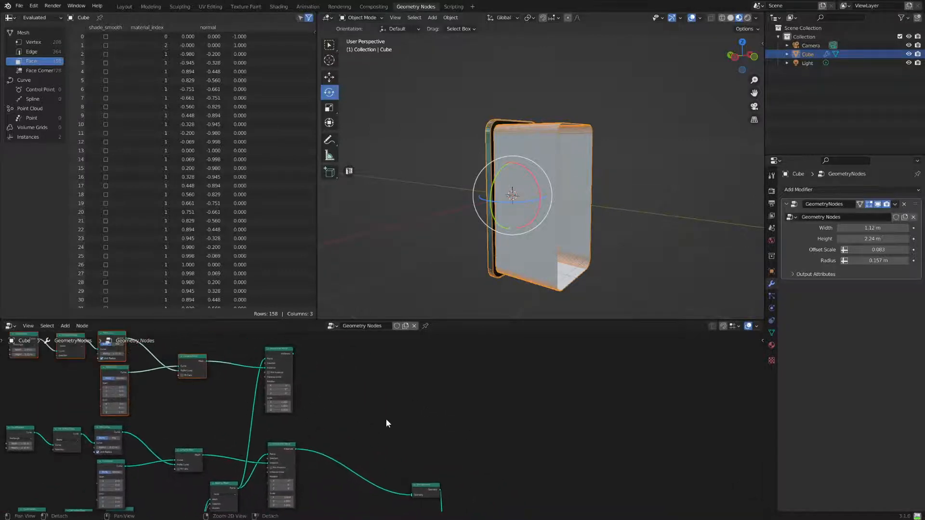
{"action": "left_click_drag", "start_coordinate": [292, 353], "coordinate": [412, 487]}
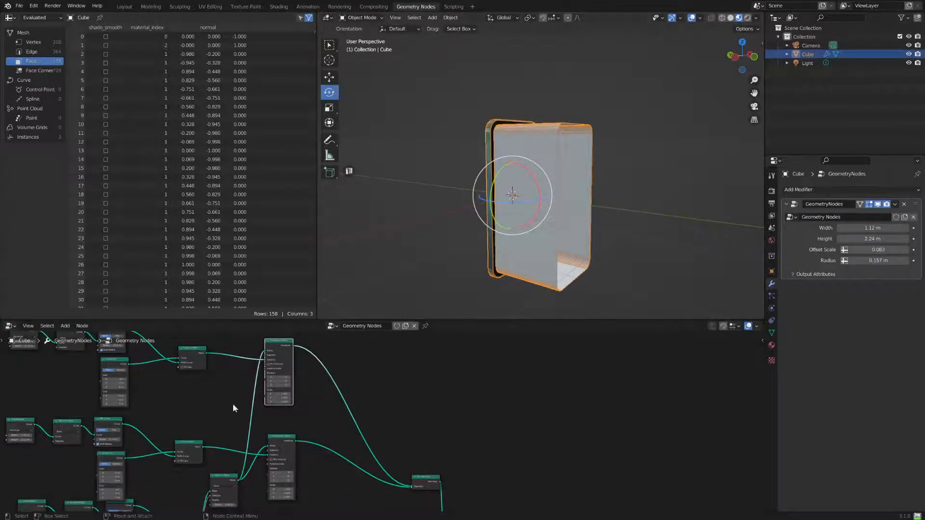
{"action": "middle_click_drag", "start_coordinate": [233, 404], "coordinate": [335, 422]}
{"action": "middle_click_drag", "start_coordinate": [559, 211], "coordinate": [533, 216]}
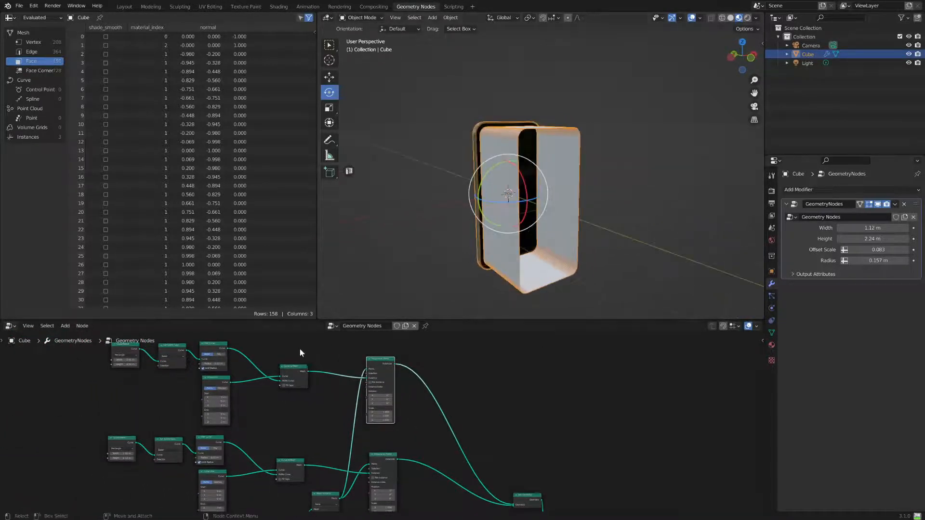
Shrink the duplicated rectangle profile to about 0.49 m wide and 0.53 m high
{"action": "middle_click_drag", "start_coordinate": [300, 350], "coordinate": [318, 365]}
{"action": "scroll", "coordinate": [213, 393], "scroll_direction": "up", "scroll_amount": 3}
{"action": "middle_click_drag", "start_coordinate": [213, 393], "coordinate": [258, 449]}
{"action": "scroll", "coordinate": [169, 385], "scroll_direction": "up", "scroll_amount": 1}
{"action": "scroll", "coordinate": [220, 418], "scroll_direction": "up", "scroll_amount": 3}
{"action": "middle_click_drag", "start_coordinate": [220, 417], "coordinate": [179, 417]}
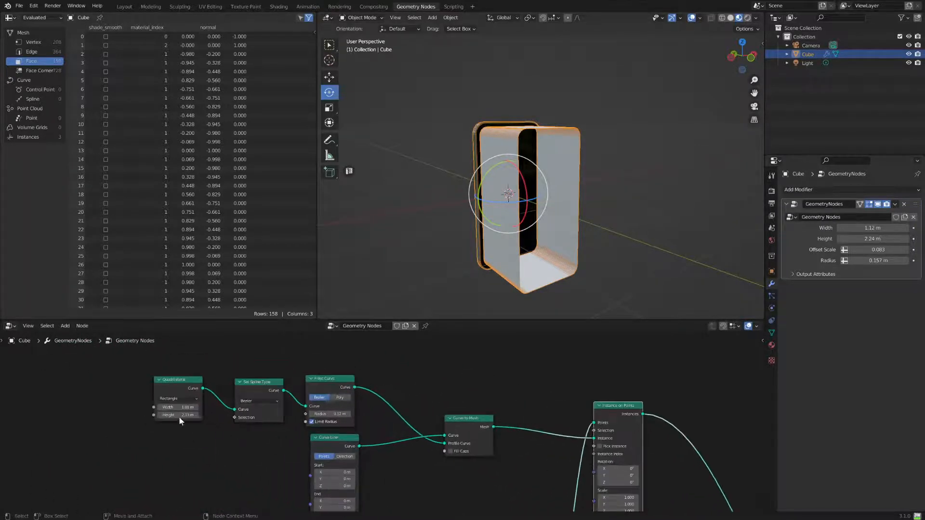
{"action": "left_click_drag", "start_coordinate": [179, 407], "coordinate": [116, 416]}
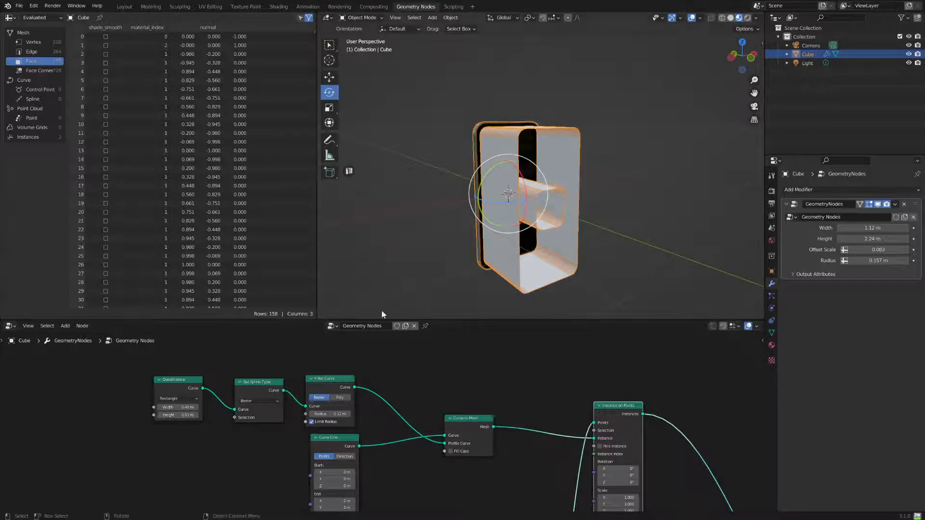
Reduce the inner tube's fillet radius to about 0.09 m and shorten the height of its rectangle profile
{"action": "middle_click_drag", "start_coordinate": [391, 311], "coordinate": [563, 250]}
{"action": "scroll", "coordinate": [527, 273], "scroll_direction": "up", "scroll_amount": 3}
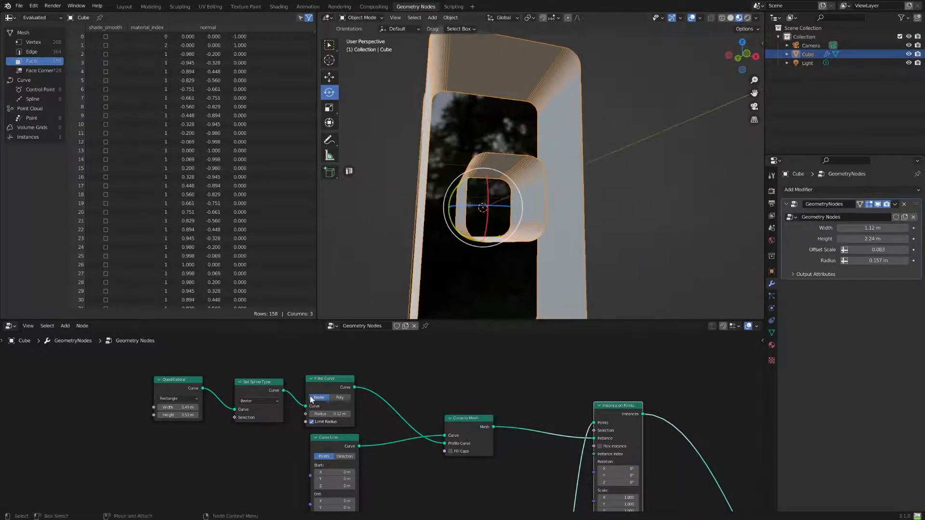
{"action": "left_click_drag", "start_coordinate": [331, 414], "coordinate": [322, 414]}
{"action": "left_click_drag", "start_coordinate": [183, 415], "coordinate": [181, 415]}
{"action": "middle_click_drag", "start_coordinate": [525, 258], "coordinate": [563, 255]}
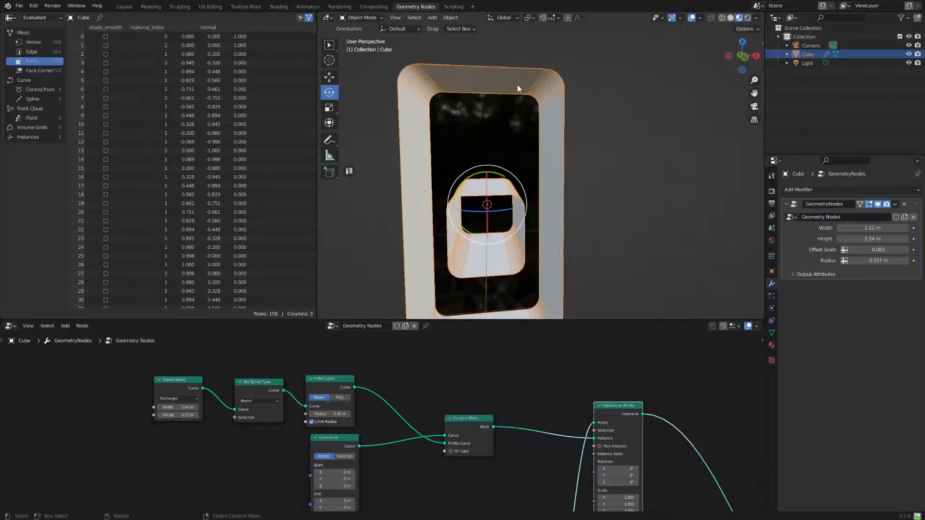
Examine the two nested tubes on the phone's front from several angles, along with the node chain that produces them
{"action": "middle_click_drag", "start_coordinate": [479, 60], "coordinate": [531, 240]}
{"action": "middle_click_drag", "start_coordinate": [519, 379], "coordinate": [340, 349]}
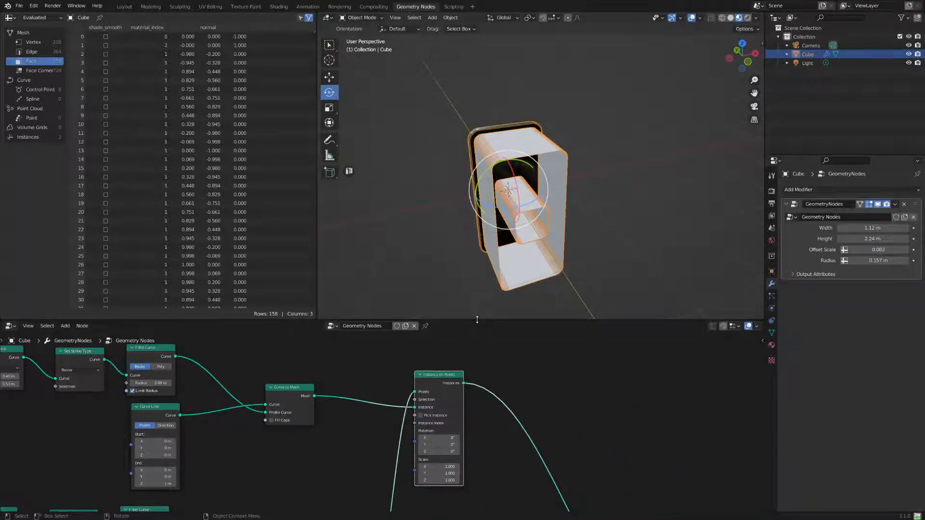
{"action": "left_click_drag", "start_coordinate": [477, 320], "coordinate": [477, 291]}
{"action": "middle_click_drag", "start_coordinate": [554, 144], "coordinate": [545, 215]}
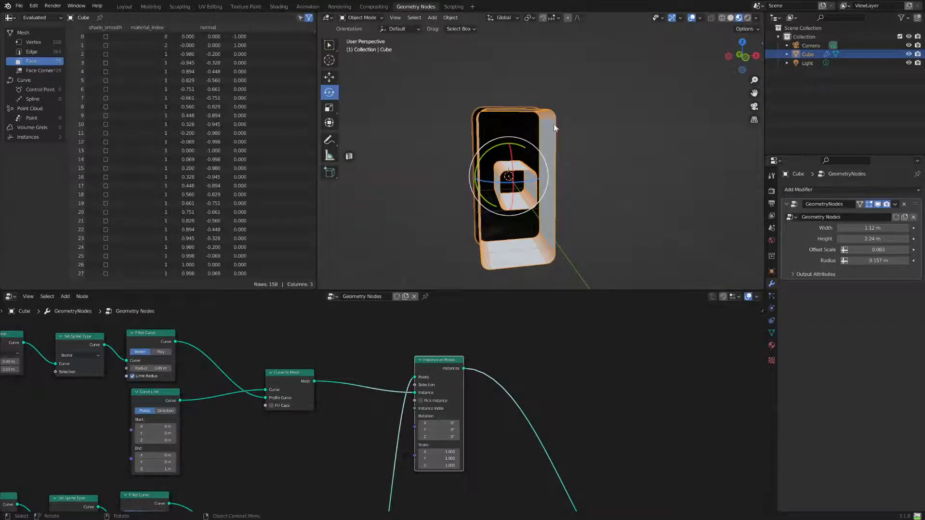
{"action": "middle_click_drag", "start_coordinate": [626, 195], "coordinate": [556, 153]}
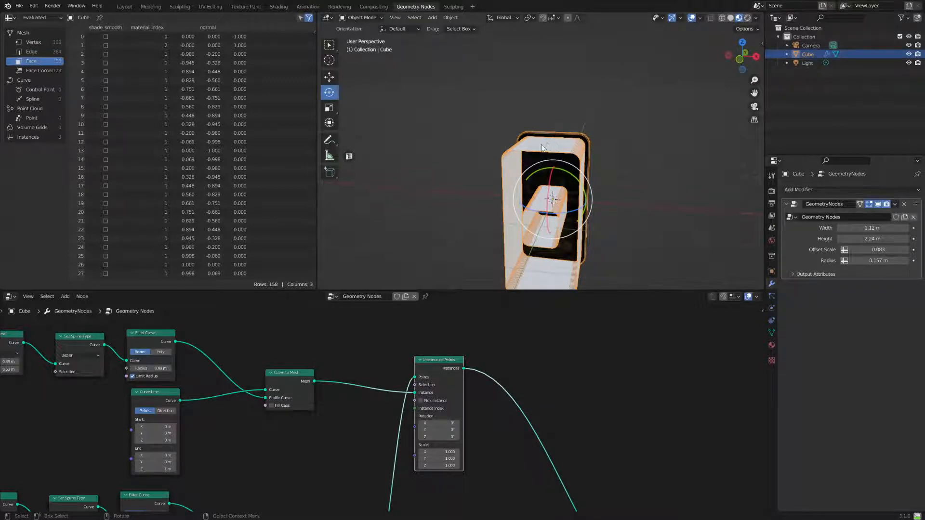
{"action": "middle_click_drag", "start_coordinate": [328, 343], "coordinate": [424, 335]}
{"action": "scroll", "coordinate": [424, 398], "scroll_direction": "down", "scroll_amount": 8}
{"action": "middle_click_drag", "start_coordinate": [388, 452], "coordinate": [361, 506]}
{"action": "scroll", "coordinate": [388, 391], "scroll_direction": "up", "scroll_amount": 1}
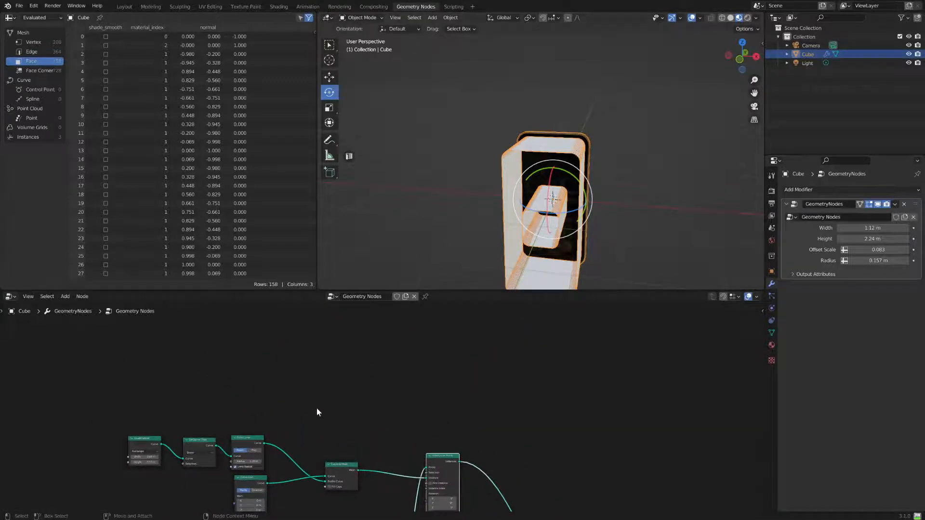
{"action": "middle_click_drag", "start_coordinate": [455, 435], "coordinate": [330, 396]}
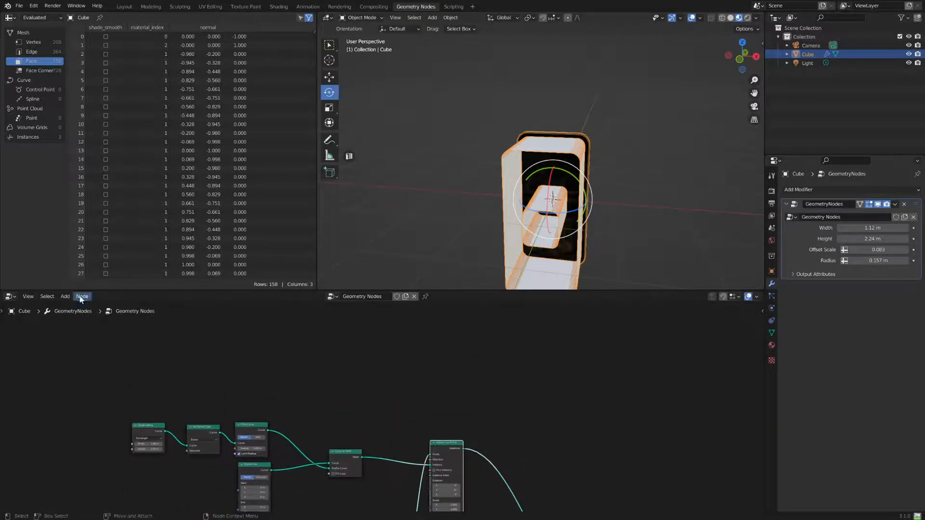
Add an Index node in the empty space above the inner tube's node chain
{"action": "left_click", "coordinate": [65, 296]}
{"action": "left_click", "coordinate": [72, 307]}
{"action": "type", "text": "inde"}
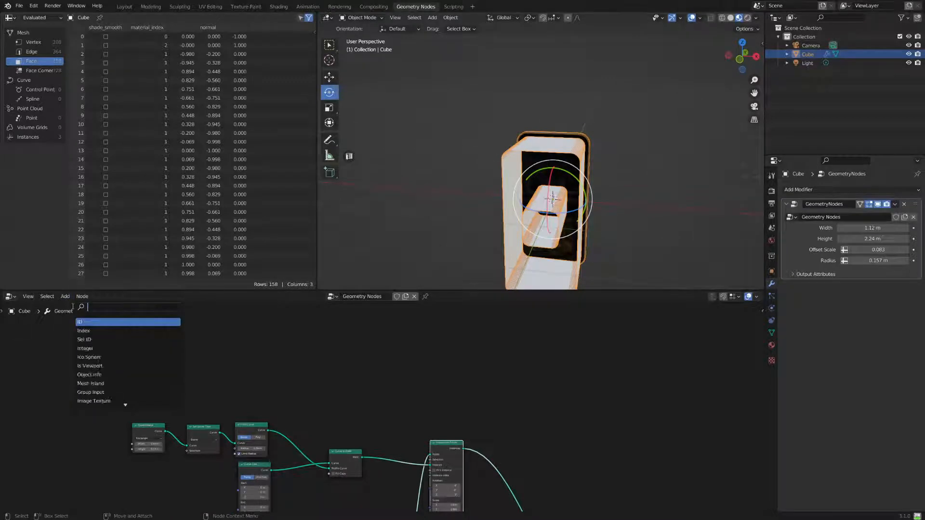
{"action": "type", "text": "x"}
{"action": "left_click", "coordinate": [110, 322]}
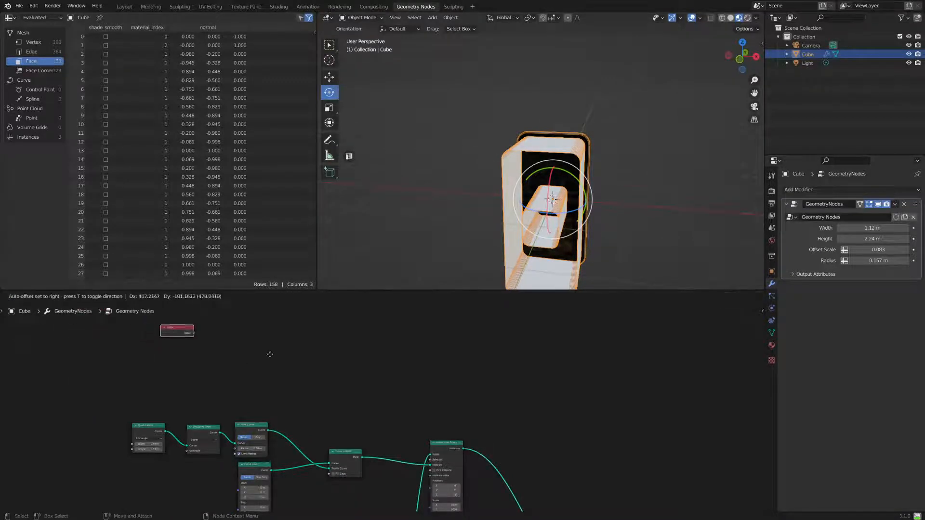
{"action": "left_click", "coordinate": [452, 394]}
Add a Compare node beside the Index node, above the inner tube's node chain
{"action": "left_click", "coordinate": [65, 297]}
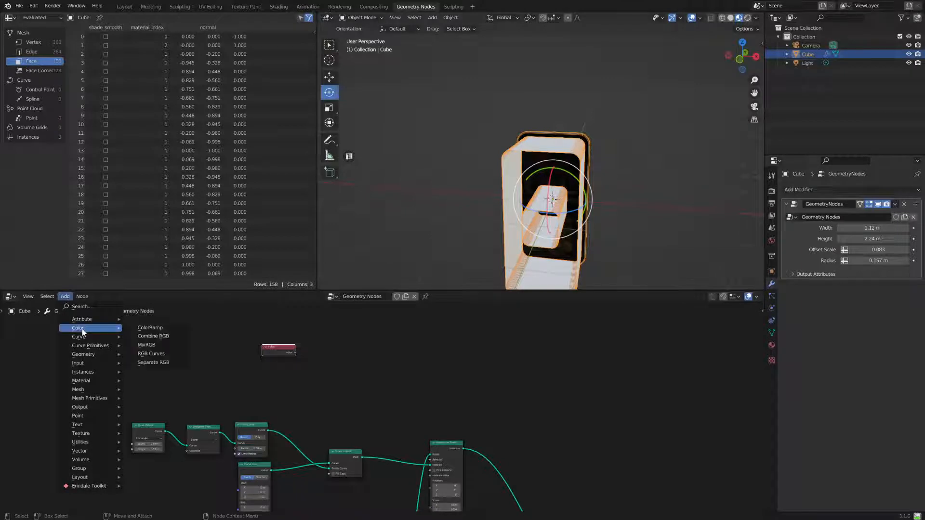
{"action": "left_click", "coordinate": [80, 307]}
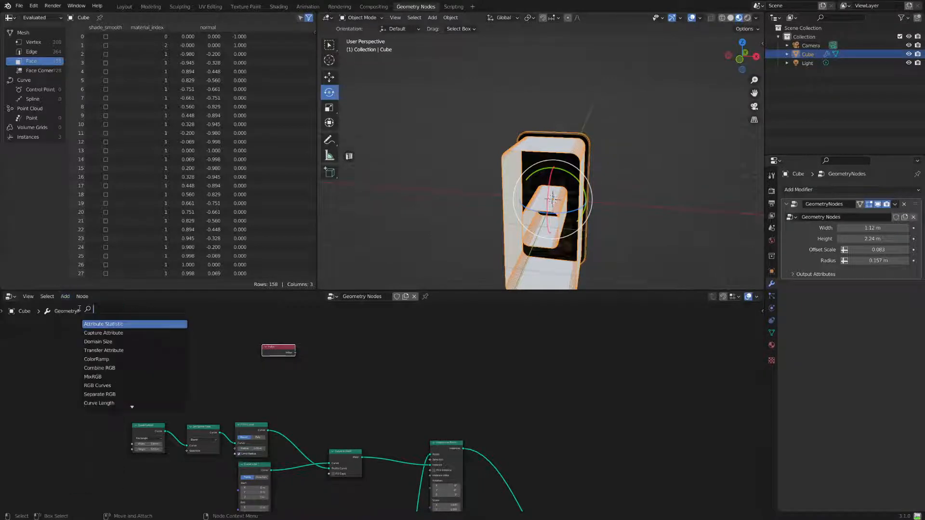
{"action": "type", "text": "comp"}
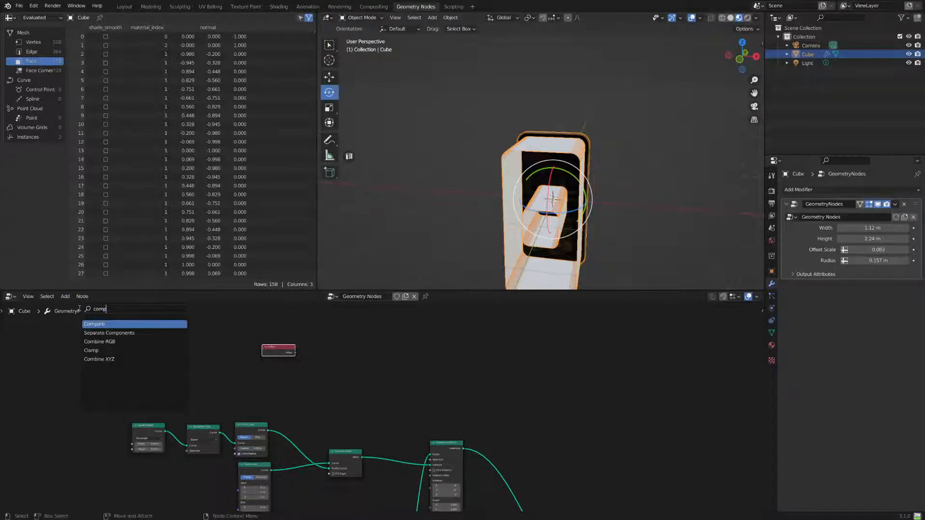
{"action": "left_click", "coordinate": [101, 325]}
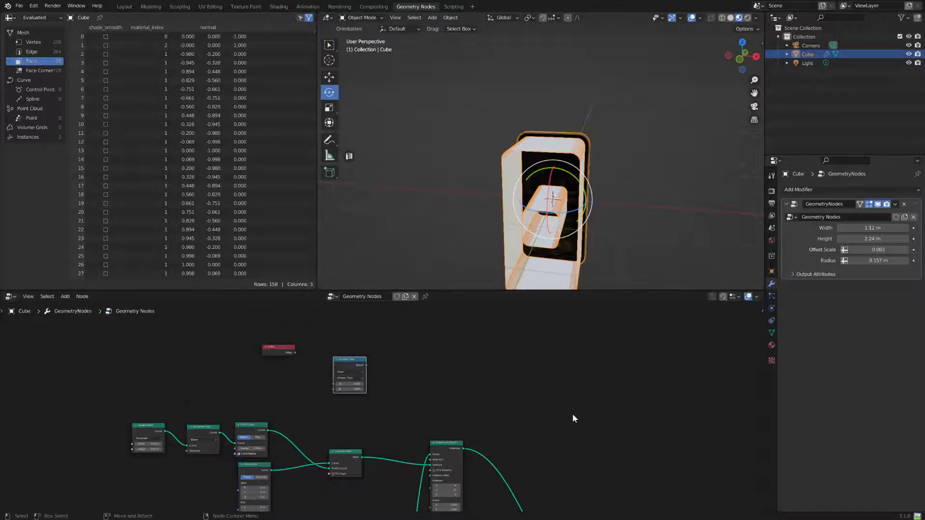
Set the Compare node's data type to Integer and connect the Index output to its A input
{"action": "left_click", "coordinate": [346, 372]}
{"action": "left_click", "coordinate": [346, 381]}
{"action": "left_click_drag", "start_coordinate": [283, 352], "coordinate": [334, 384]}
{"action": "left_click_drag", "start_coordinate": [283, 357], "coordinate": [334, 384]}
{"action": "mouse_move", "coordinate": [356, 385]}
{"action": "middle_mouse_down"}
{"action": "mouse_move", "coordinate": [368, 367]}
{"action": "mouse_move", "coordinate": [346, 393]}
{"action": "middle_mouse_up"}
Cut the link between the Mesh to Points node and the inner tube's Instance on Points node
{"action": "middle_click_drag", "start_coordinate": [442, 403], "coordinate": [471, 337]}
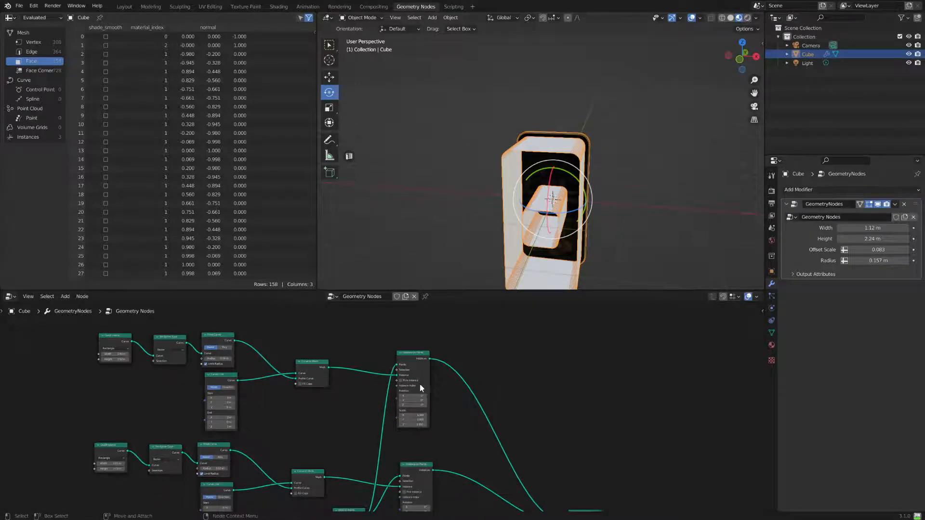
{"action": "middle_click_drag", "start_coordinate": [473, 426], "coordinate": [459, 349]}
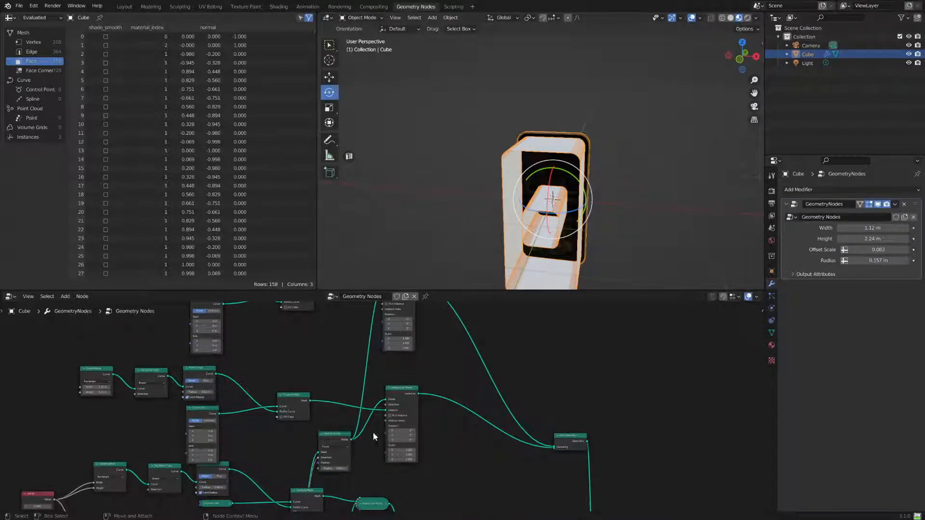
{"action": "left_click_drag", "start_coordinate": [331, 434], "coordinate": [332, 430]}
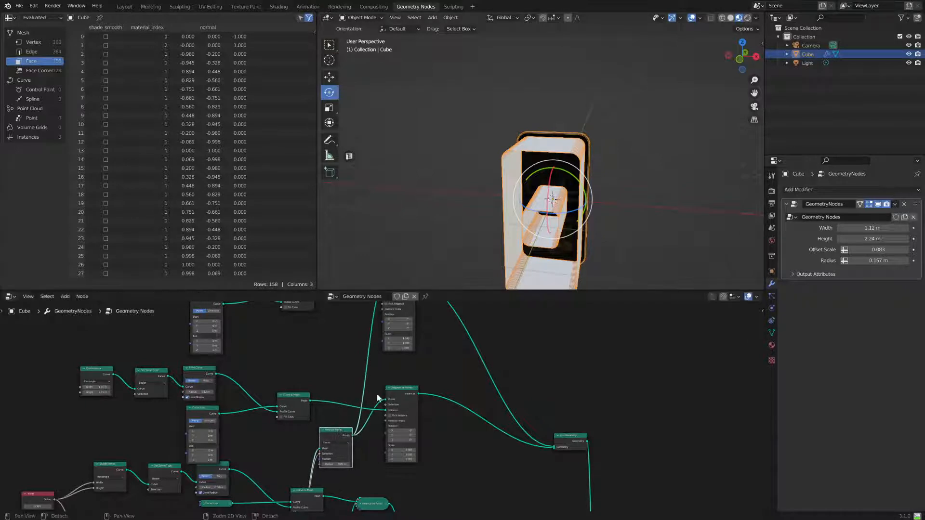
{"action": "middle_click_drag", "start_coordinate": [370, 368], "coordinate": [365, 407]}
{"action": "right_click_drag", "start_coordinate": [342, 386], "coordinate": [383, 405], "text": "ctrl"}
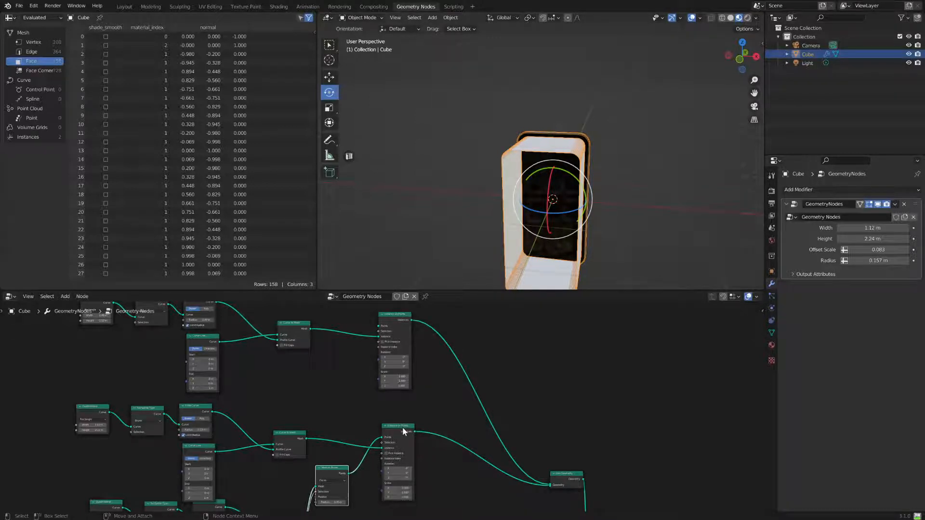
Connect the outer tube's Curve to Mesh output to the Points input of the inner tube's Instance on Points node
{"action": "left_click_drag", "start_coordinate": [403, 427], "coordinate": [397, 437]}
{"action": "left_click", "coordinate": [300, 437]}
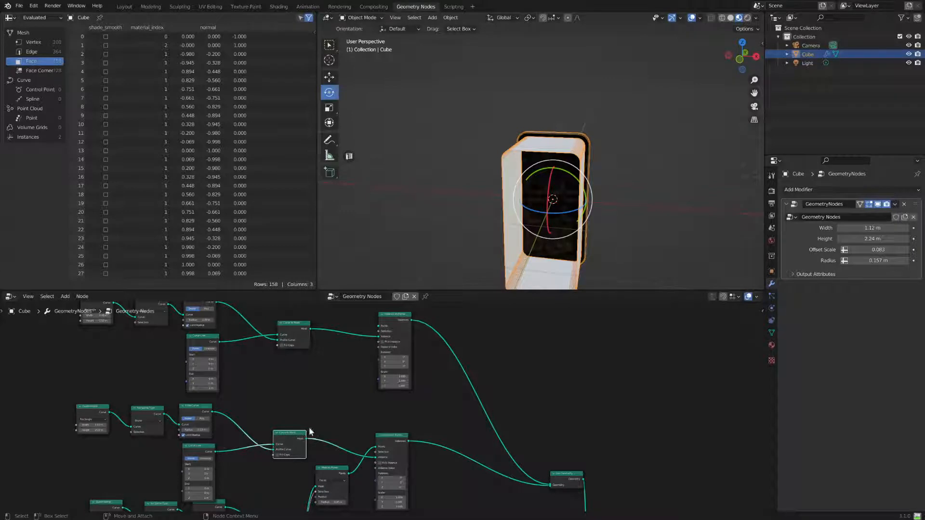
{"action": "left_click", "coordinate": [336, 471]}
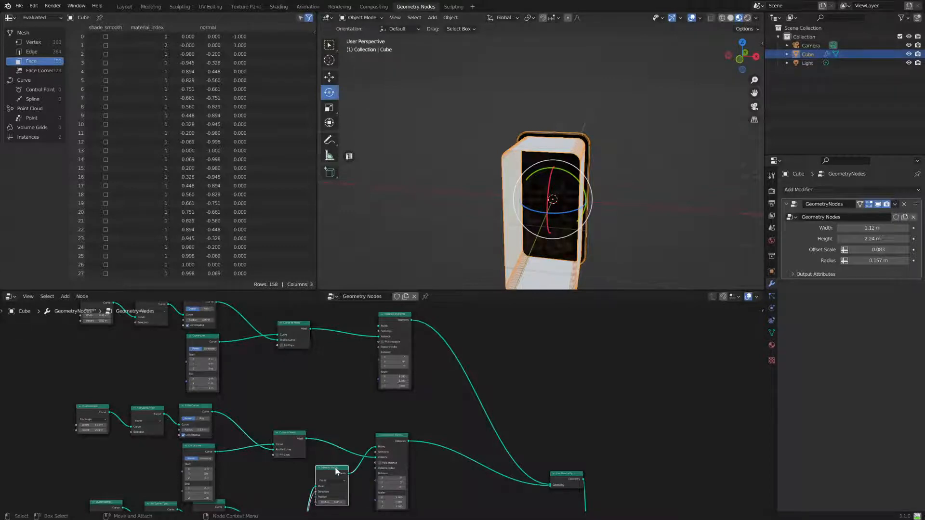
{"action": "left_click_drag", "start_coordinate": [307, 438], "coordinate": [377, 330]}
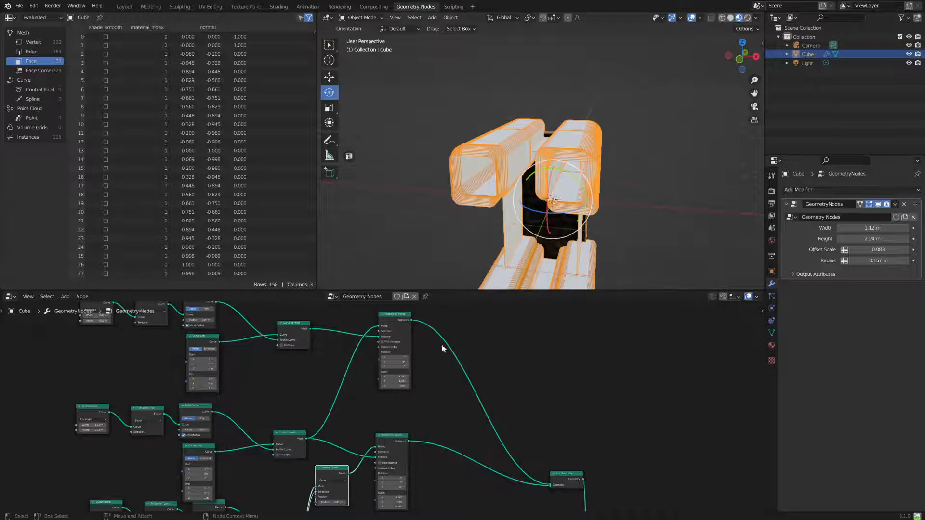
{"action": "middle_click_drag", "start_coordinate": [491, 351], "coordinate": [497, 400]}
{"action": "middle_click_drag", "start_coordinate": [405, 218], "coordinate": [455, 198]}
{"action": "mouse_move", "coordinate": [371, 365]}
{"action": "middle_mouse_down"}
{"action": "mouse_move", "coordinate": [398, 414]}
{"action": "mouse_move", "coordinate": [375, 357]}
{"action": "middle_mouse_up"}
{"action": "scroll", "coordinate": [366, 393], "scroll_direction": "up", "scroll_amount": 1}
{"action": "middle_click_drag", "start_coordinate": [370, 390], "coordinate": [374, 372]}
{"action": "middle_click_drag", "start_coordinate": [546, 236], "coordinate": [508, 226]}
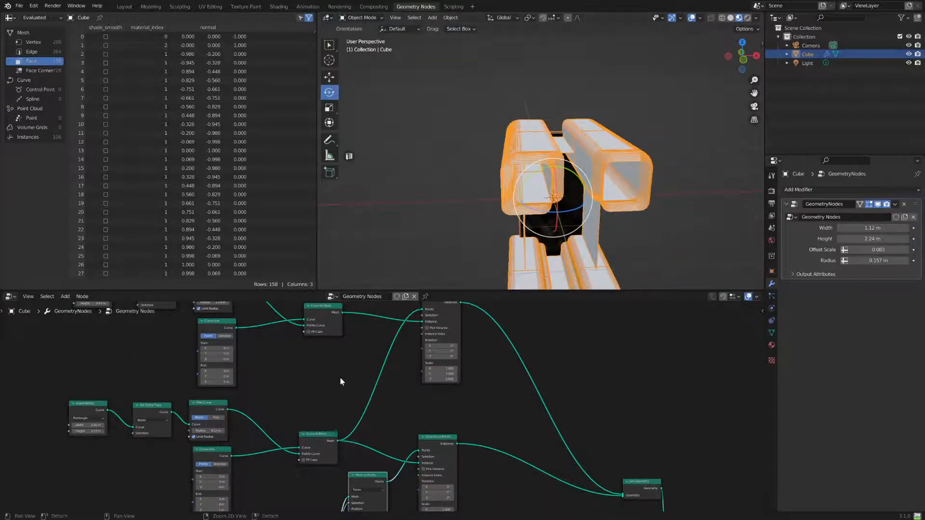
Connect the comparison's result to the Selection input of the inner tube's Instance on Points node
{"action": "middle_click_drag", "start_coordinate": [341, 378], "coordinate": [304, 471]}
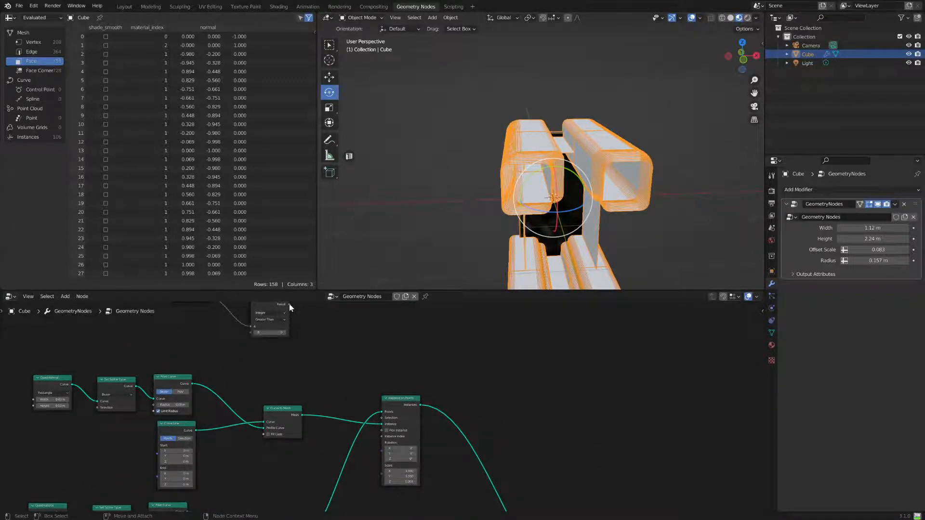
{"action": "left_click_drag", "start_coordinate": [289, 304], "coordinate": [380, 418]}
{"action": "middle_click_drag", "start_coordinate": [313, 338], "coordinate": [341, 395]}
{"action": "scroll", "coordinate": [306, 397], "scroll_direction": "up", "scroll_amount": 1}
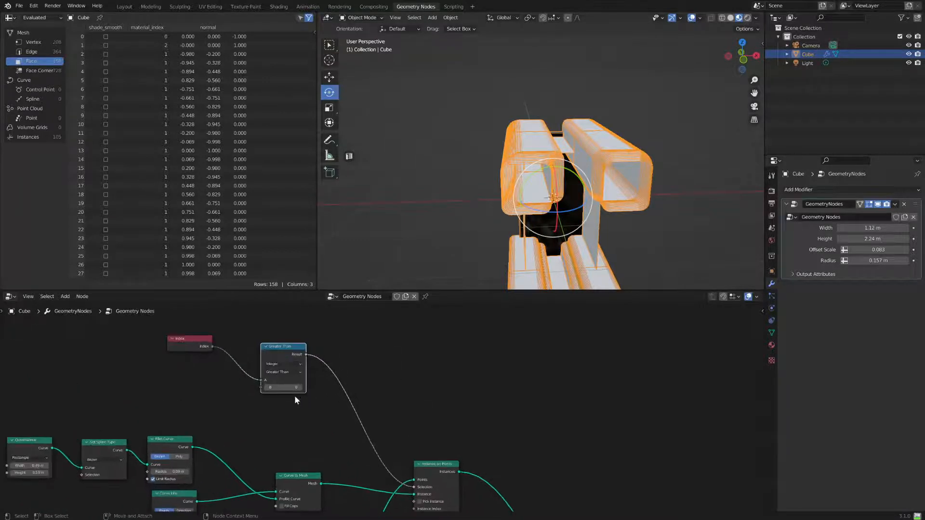
Raise the Greater Than comparison's B value to filter out inner tube instances
{"action": "left_click_drag", "start_coordinate": [294, 389], "coordinate": [335, 388]}
{"action": "middle_click_drag", "start_coordinate": [573, 212], "coordinate": [622, 194]}
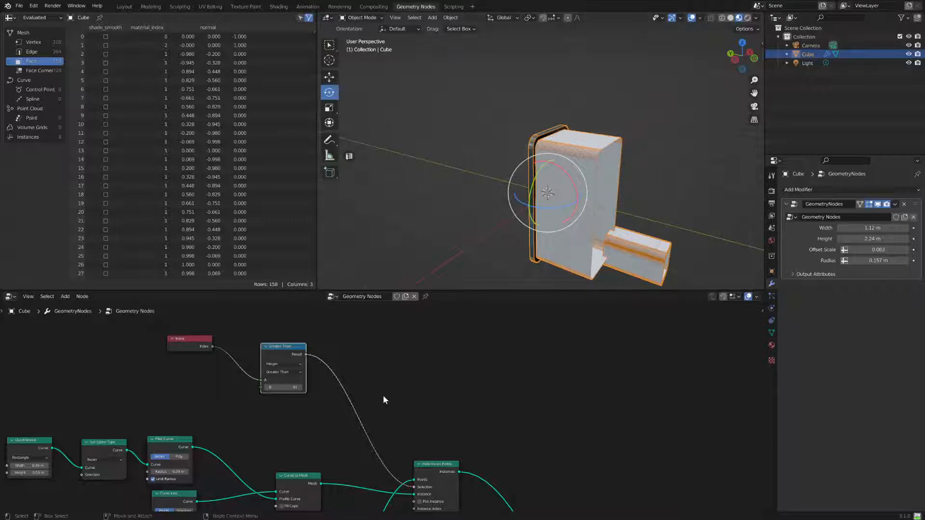
{"action": "middle_click_drag", "start_coordinate": [342, 422], "coordinate": [346, 408]}
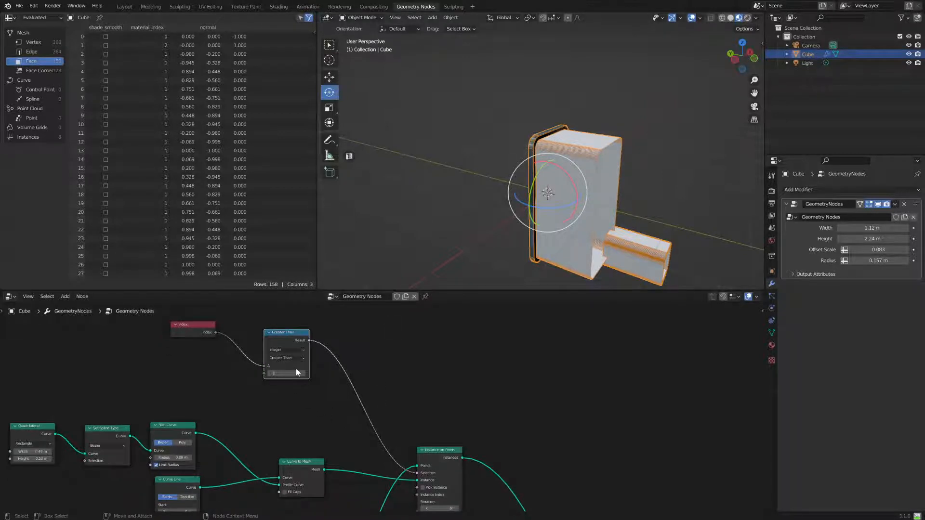
{"action": "mouse_move", "coordinate": [283, 374]}
{"action": "left_mouse_down"}
{"action": "mouse_move", "coordinate": [296, 373]}
{"action": "mouse_move", "coordinate": [287, 374]}
{"action": "left_mouse_up"}
Switch the comparison to Equal and lower its B value so that one inner tube instance is selected
{"action": "left_click", "coordinate": [288, 358]}
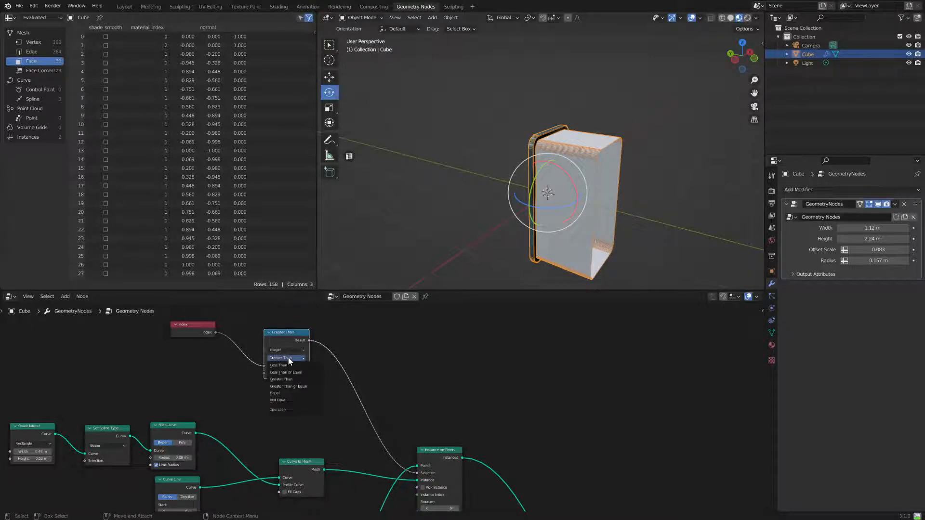
{"action": "left_click", "coordinate": [288, 392]}
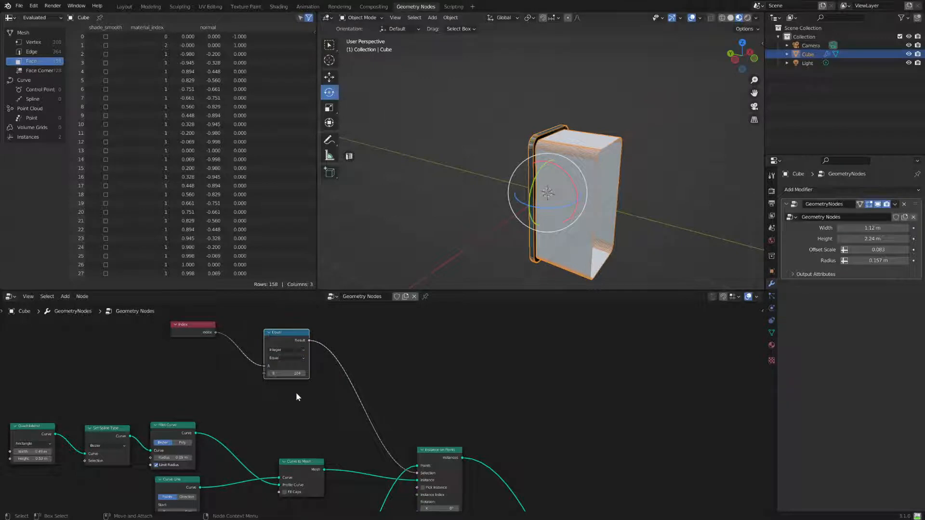
{"action": "left_click_drag", "start_coordinate": [296, 374], "coordinate": [260, 373]}
{"action": "middle_click_drag", "start_coordinate": [400, 378], "coordinate": [366, 370], "text": "alt"}
{"action": "scroll", "coordinate": [401, 392], "scroll_direction": "down", "scroll_amount": 4}
{"action": "middle_click_drag", "start_coordinate": [440, 420], "coordinate": [444, 379], "text": "alt"}
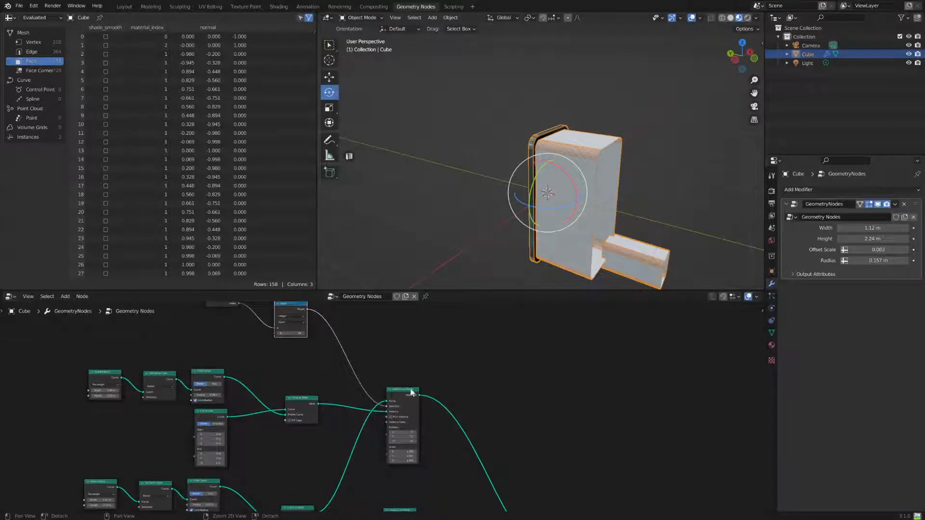
{"action": "scroll", "coordinate": [386, 378], "scroll_direction": "down", "scroll_amount": 1}
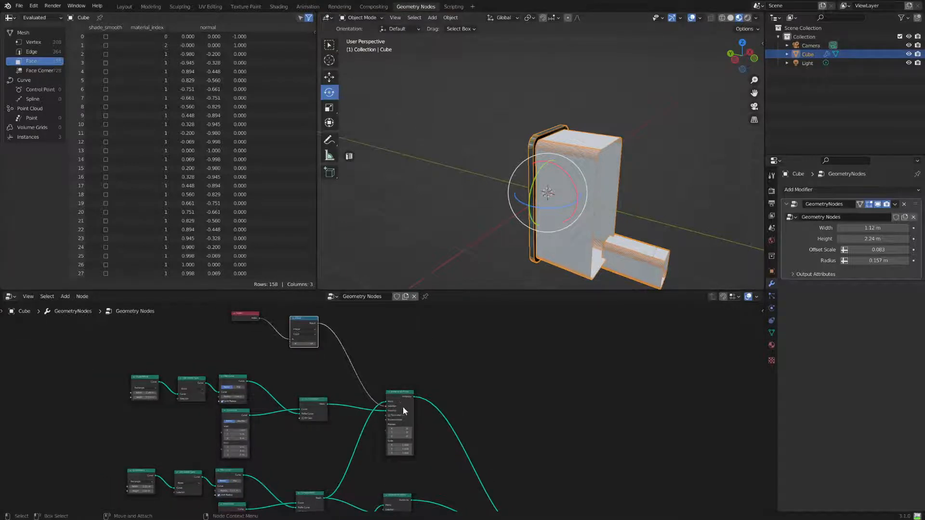
Space out the inner tube's Instance on Points and Curve to Mesh nodes to make room between them
{"action": "left_click_drag", "start_coordinate": [397, 395], "coordinate": [412, 392]}
{"action": "middle_click_drag", "start_coordinate": [367, 475], "coordinate": [374, 402]}
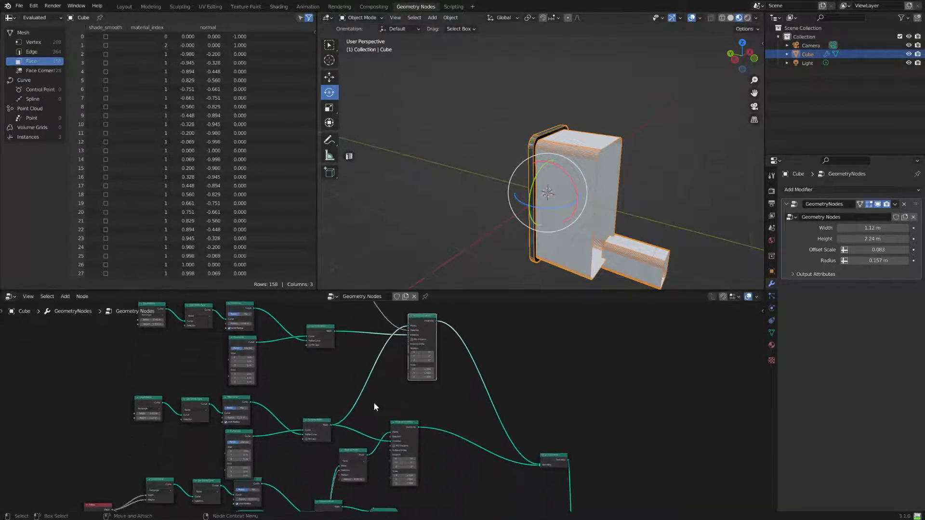
{"action": "scroll", "coordinate": [374, 404], "scroll_direction": "up", "scroll_amount": 2}
{"action": "left_click_drag", "start_coordinate": [289, 432], "coordinate": [287, 424]}
{"action": "scroll", "coordinate": [292, 404], "scroll_direction": "down", "scroll_amount": 4}
{"action": "left_click_drag", "start_coordinate": [324, 322], "coordinate": [313, 323]}
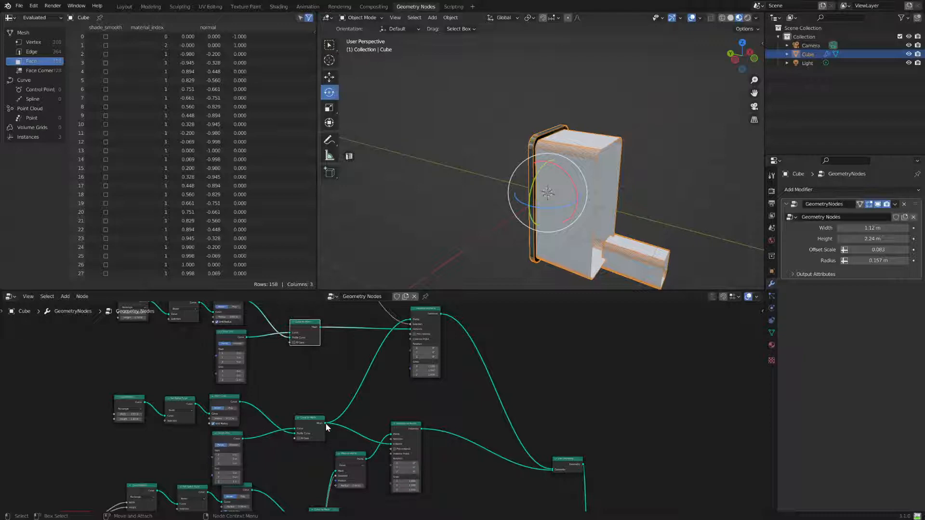
Duplicate the Mesh to Points node onto the link from the outer tube's Curve to Mesh to the inner tube's Instance on Points
{"action": "middle_click_drag", "start_coordinate": [380, 423], "coordinate": [386, 348]}
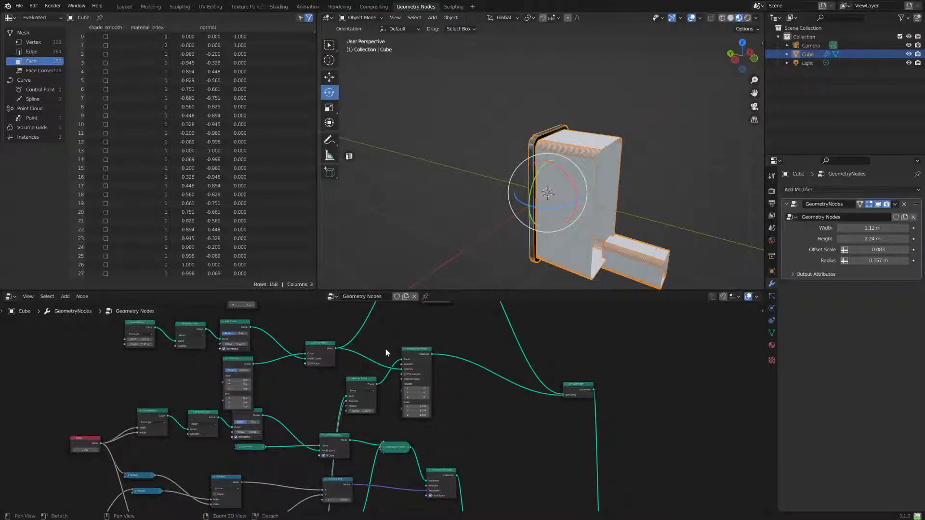
{"action": "scroll", "coordinate": [391, 381], "scroll_direction": "up", "scroll_amount": 3}
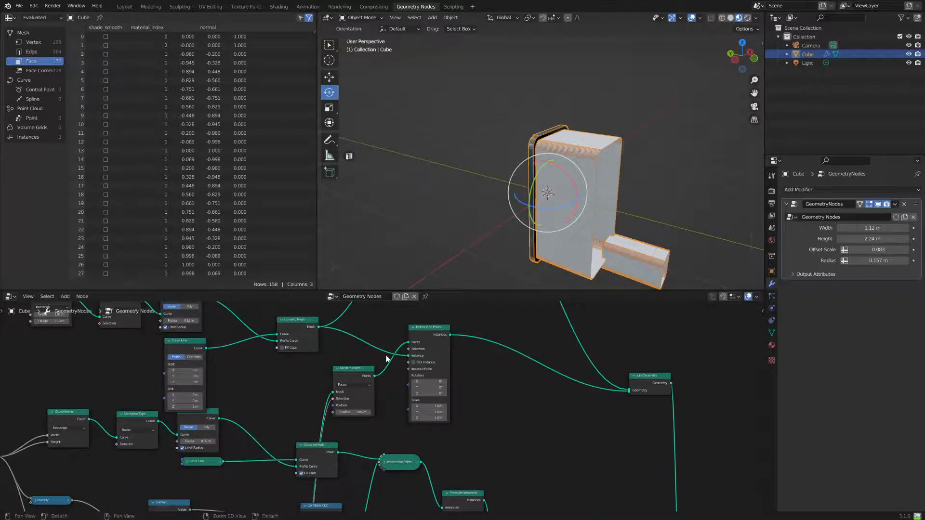
{"action": "middle_click_drag", "start_coordinate": [391, 381], "coordinate": [351, 443]}
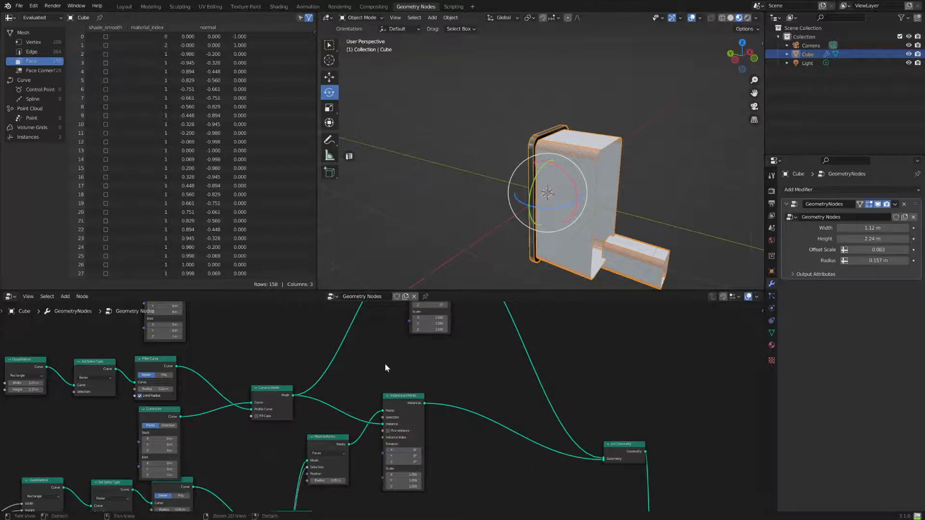
{"action": "mouse_move", "coordinate": [384, 363]}
{"action": "middle_mouse_down"}
{"action": "mouse_move", "coordinate": [381, 338]}
{"action": "mouse_move", "coordinate": [375, 353]}
{"action": "middle_mouse_up"}
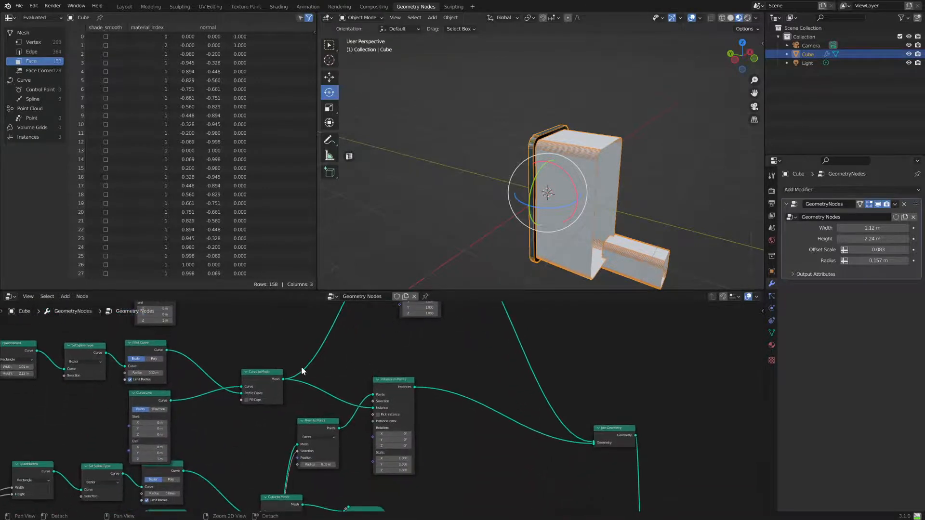
{"action": "left_click_drag", "start_coordinate": [270, 373], "coordinate": [264, 372]}
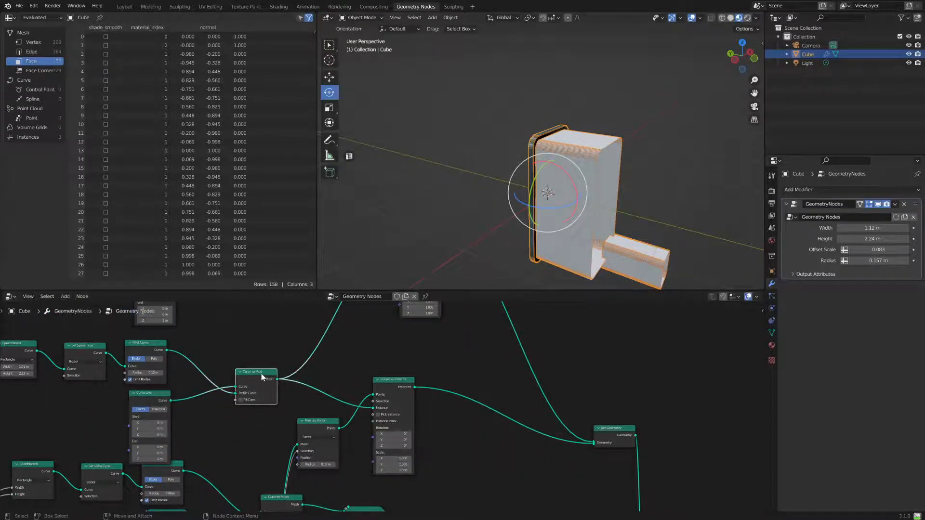
{"action": "left_click", "coordinate": [323, 422]}
{"action": "key", "text": "shift+d"}
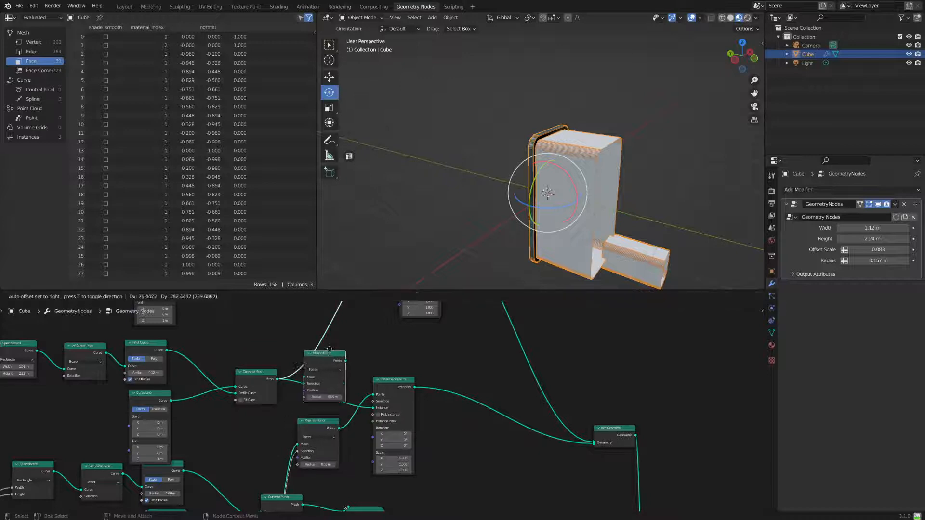
{"action": "middle_click_drag", "start_coordinate": [367, 356], "coordinate": [371, 412]}
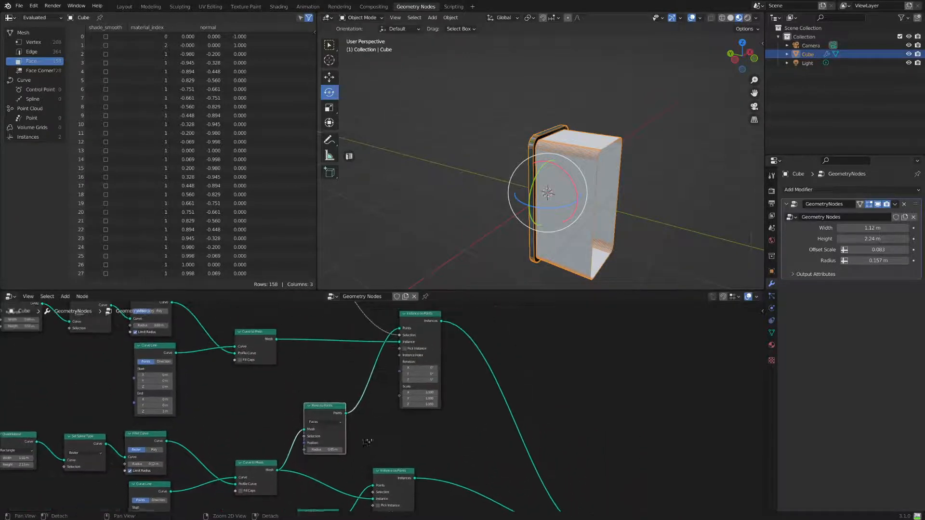
{"action": "scroll", "coordinate": [372, 413], "scroll_direction": "down", "scroll_amount": 3}
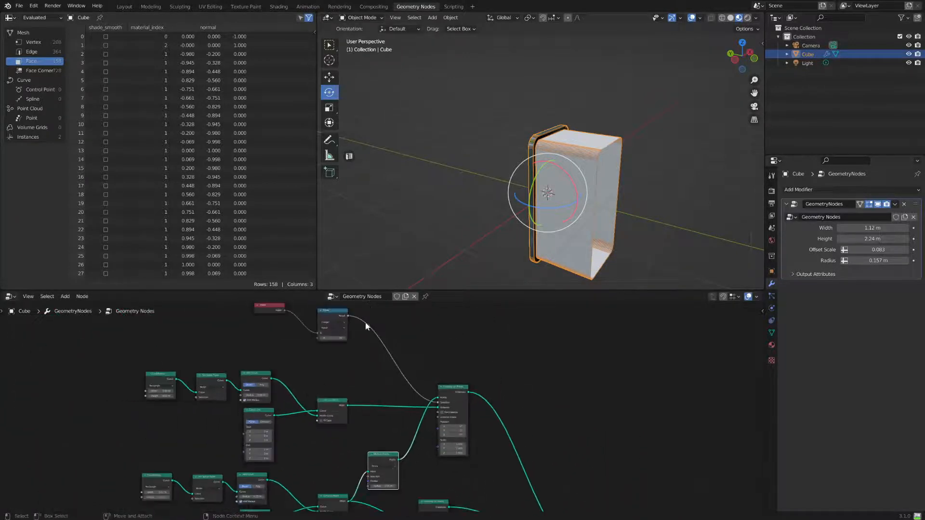
Reroute the Equal node's result from the inner tube's Instance on Points to the Selection input of the duplicated Mesh to Points node
{"action": "left_click_drag", "start_coordinate": [347, 316], "coordinate": [368, 477]}
{"action": "right_click_drag", "start_coordinate": [404, 386], "coordinate": [404, 387], "text": "ctrl"}
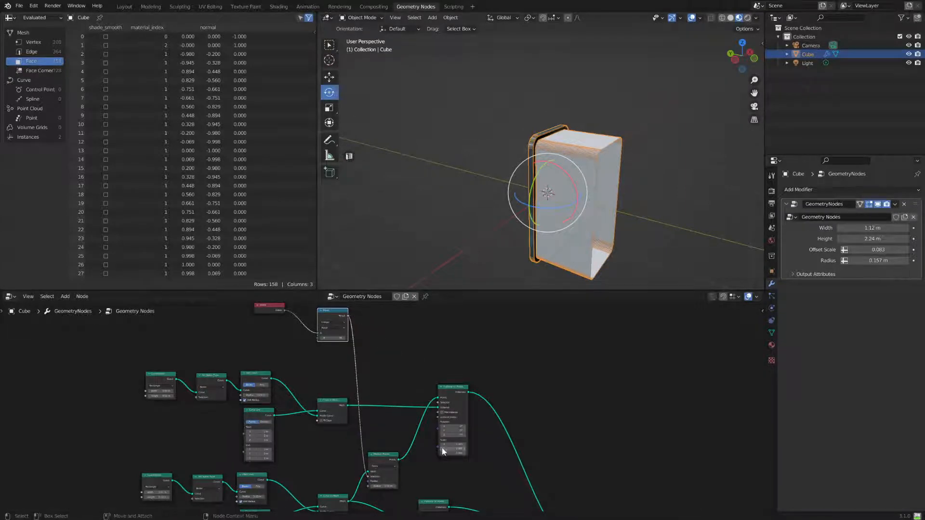
{"action": "scroll", "coordinate": [406, 395], "scroll_direction": "up", "scroll_amount": 3}
{"action": "left_click_drag", "start_coordinate": [343, 401], "coordinate": [356, 375]}
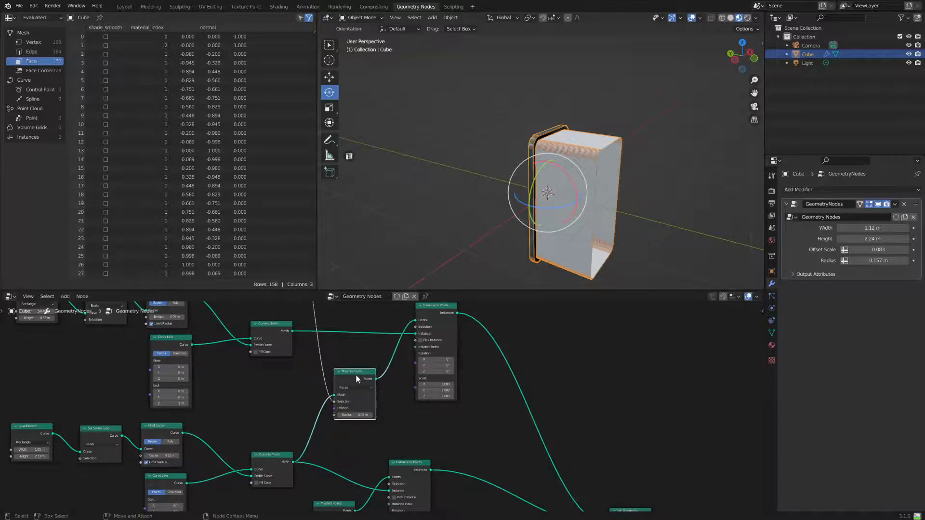
Set the duplicated Mesh to Points node's mode to Edges and inspect the inner tube's placement
{"action": "left_click", "coordinate": [355, 387]}
{"action": "left_click", "coordinate": [355, 401]}
{"action": "middle_click_drag", "start_coordinate": [645, 240], "coordinate": [558, 206]}
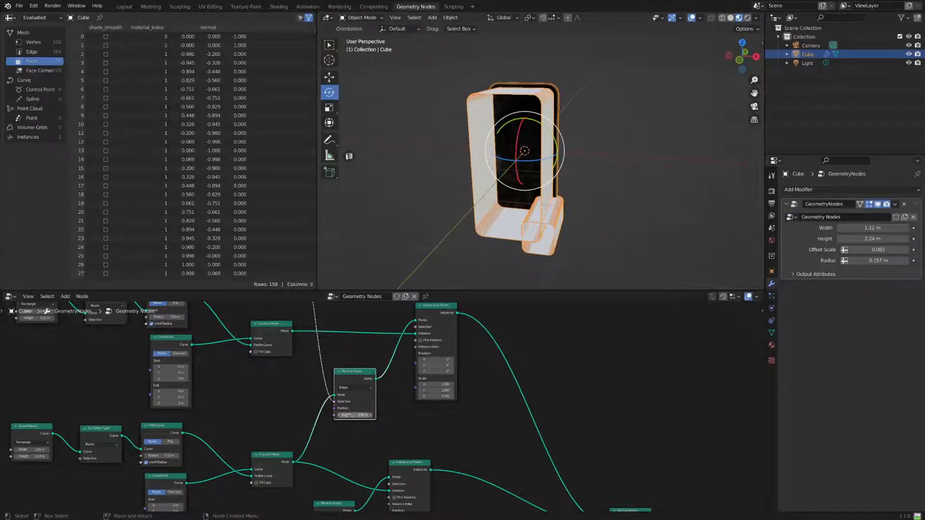
{"action": "middle_click_drag", "start_coordinate": [519, 253], "coordinate": [453, 290]}
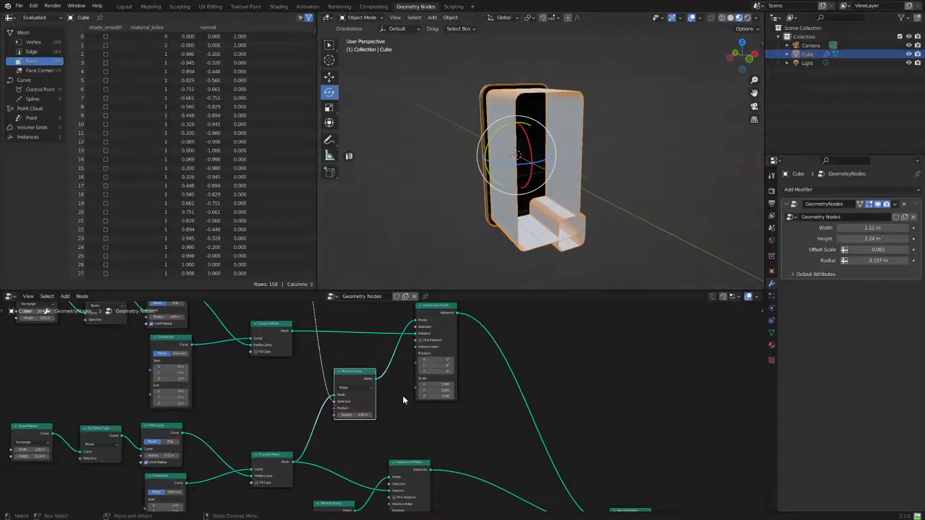
{"action": "middle_click_drag", "start_coordinate": [359, 359], "coordinate": [349, 401]}
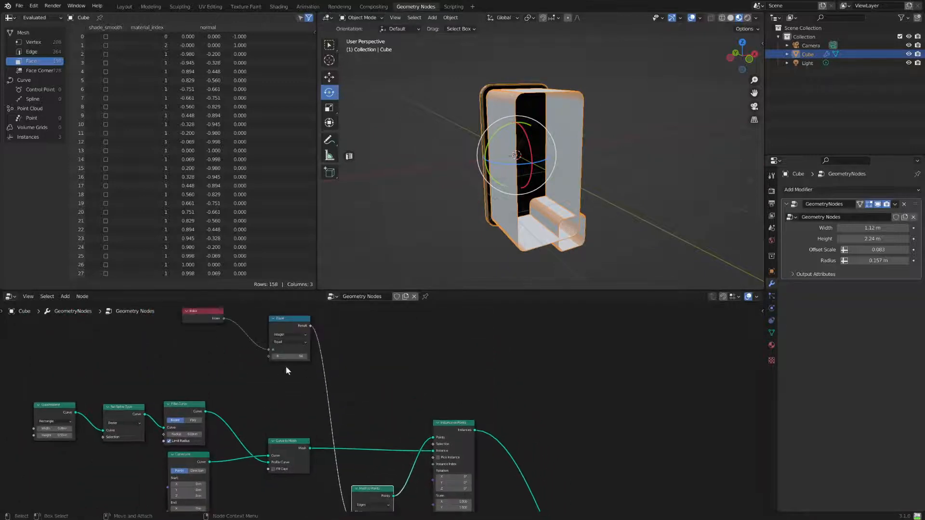
Change the Equal node's B value so the inner tube moves to the outer tube's top edge, and inspect its position
{"action": "left_click_drag", "start_coordinate": [291, 357], "coordinate": [273, 357]}
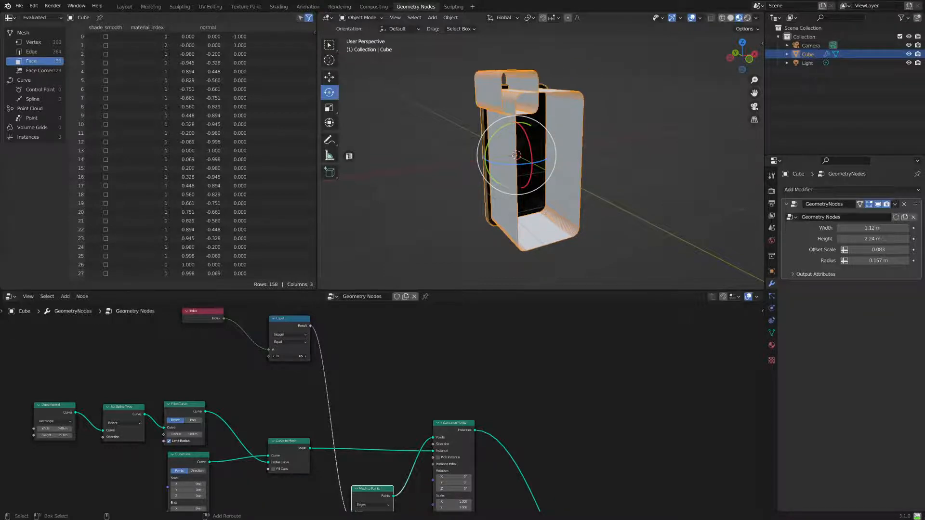
{"action": "left_click", "coordinate": [274, 357]}
{"action": "middle_click_drag", "start_coordinate": [577, 221], "coordinate": [543, 190]}
{"action": "scroll", "coordinate": [571, 168], "scroll_direction": "up", "scroll_amount": 3}
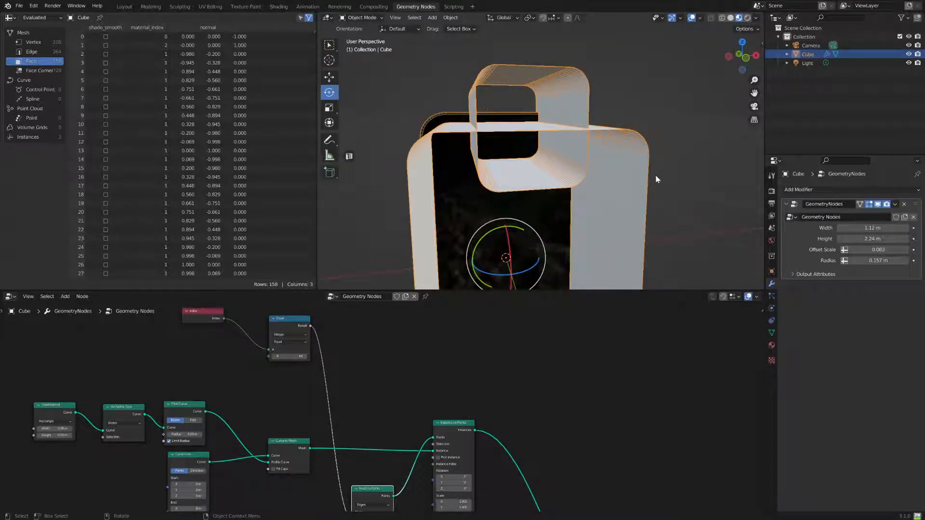
{"action": "middle_click_drag", "start_coordinate": [679, 201], "coordinate": [621, 174]}
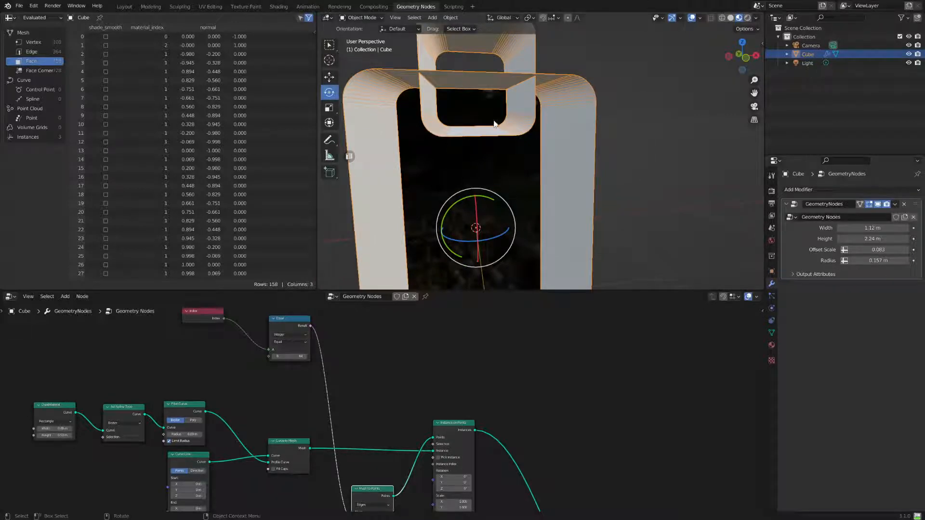
{"action": "scroll", "coordinate": [626, 179], "scroll_direction": "down", "scroll_amount": 5}
{"action": "middle_click_drag", "start_coordinate": [623, 179], "coordinate": [619, 215]}
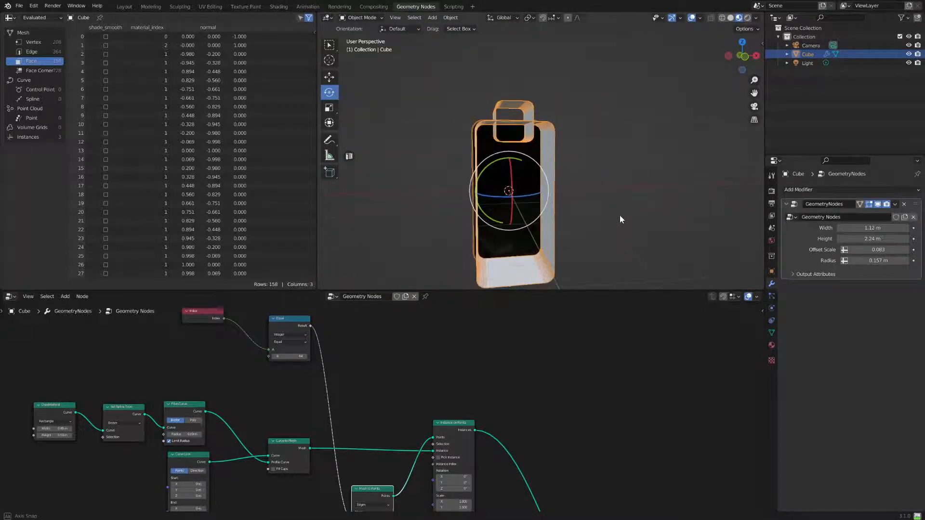
Insert a Translate Instances node on the output link of the inner tube's Instance on Points node
{"action": "middle_click_drag", "start_coordinate": [496, 414], "coordinate": [441, 343]}
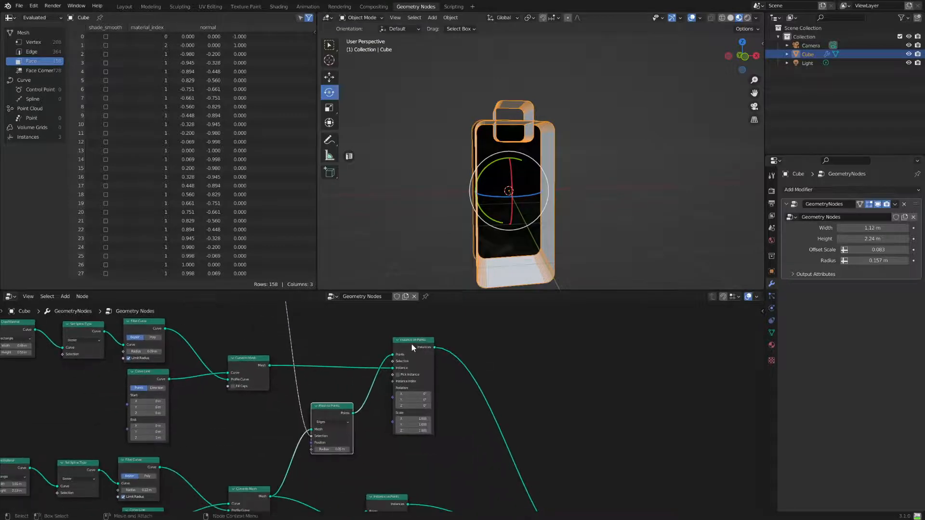
{"action": "left_click_drag", "start_coordinate": [412, 344], "coordinate": [403, 345]}
{"action": "middle_click_drag", "start_coordinate": [435, 452], "coordinate": [406, 460]}
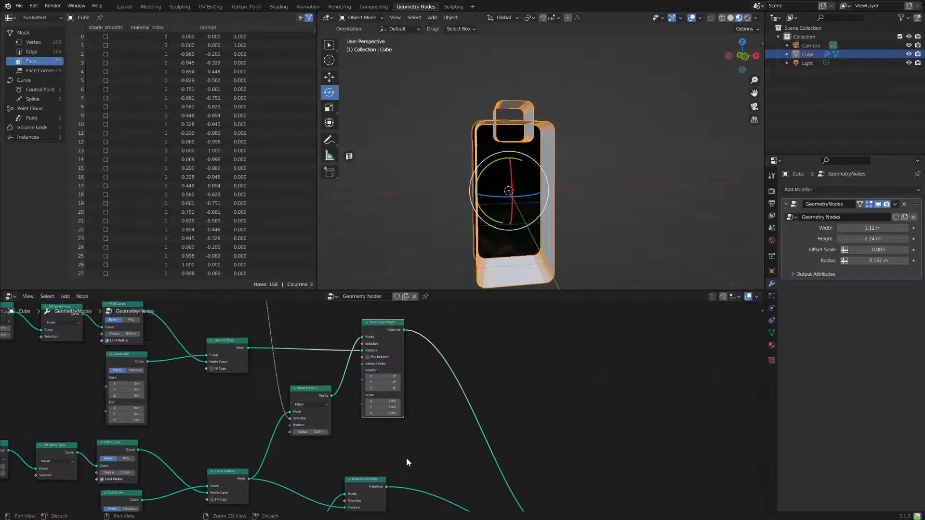
{"action": "left_click", "coordinate": [65, 296]}
{"action": "left_click", "coordinate": [78, 304]}
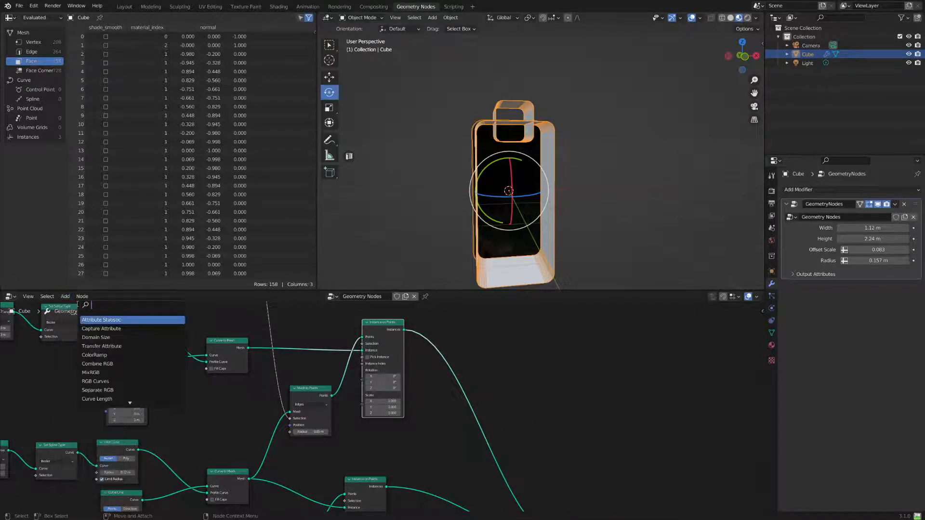
{"action": "type", "text": "tran"}
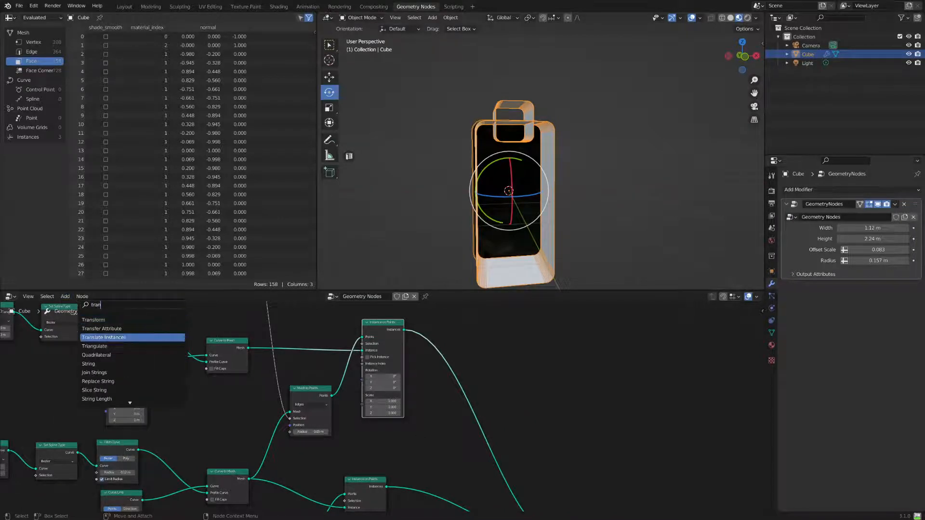
{"action": "left_click", "coordinate": [104, 337]}
{"action": "left_click", "coordinate": [632, 408]}
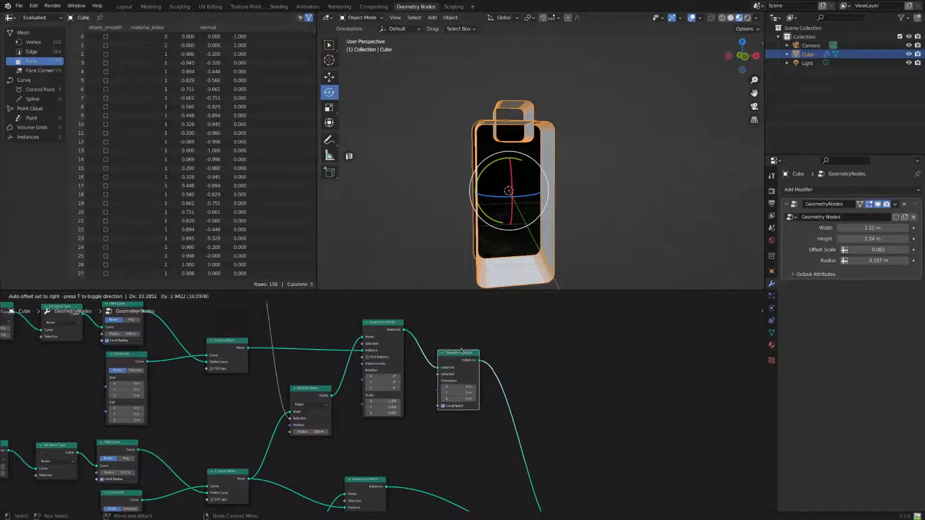
{"action": "scroll", "coordinate": [493, 370], "scroll_direction": "up", "scroll_amount": 2}
{"action": "middle_click_drag", "start_coordinate": [552, 349], "coordinate": [495, 388]}
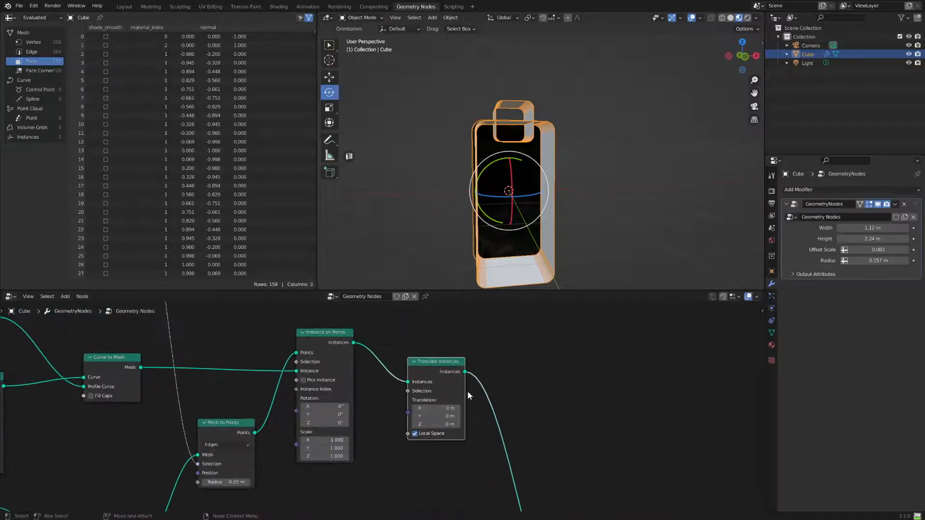
Set the Translate Instances node's Y translation to 0.12 m and examine the inner tube's offset from several angles
{"action": "left_click", "coordinate": [436, 417]}
{"action": "type", "text": "0.6"}
{"action": "key", "text": "Return"}
{"action": "left_click_drag", "start_coordinate": [414, 416], "coordinate": [444, 417]}
{"action": "middle_click_drag", "start_coordinate": [573, 270], "coordinate": [626, 185]}
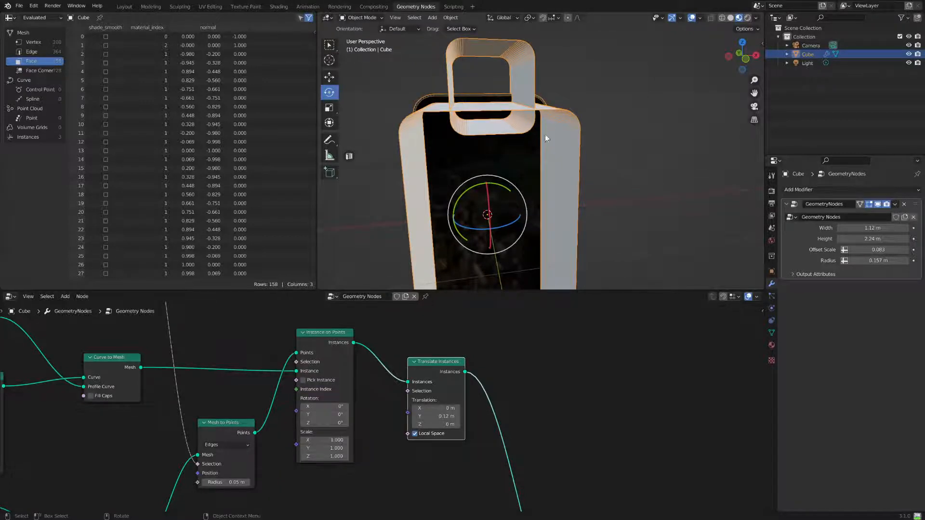
{"action": "scroll", "coordinate": [569, 135], "scroll_direction": "down", "scroll_amount": 4}
{"action": "middle_click_drag", "start_coordinate": [594, 138], "coordinate": [601, 169]}
{"action": "scroll", "coordinate": [602, 169], "scroll_direction": "up", "scroll_amount": 3}
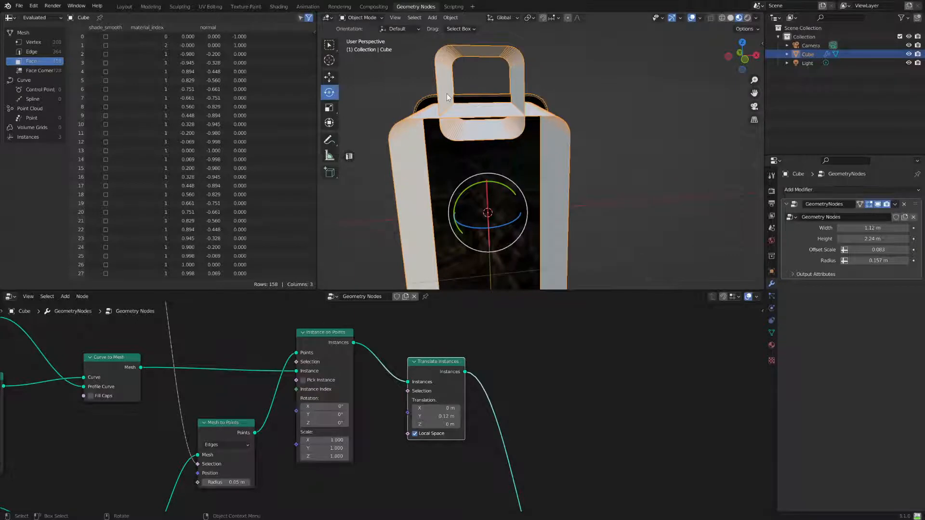
{"action": "middle_click_drag", "start_coordinate": [525, 119], "coordinate": [595, 188]}
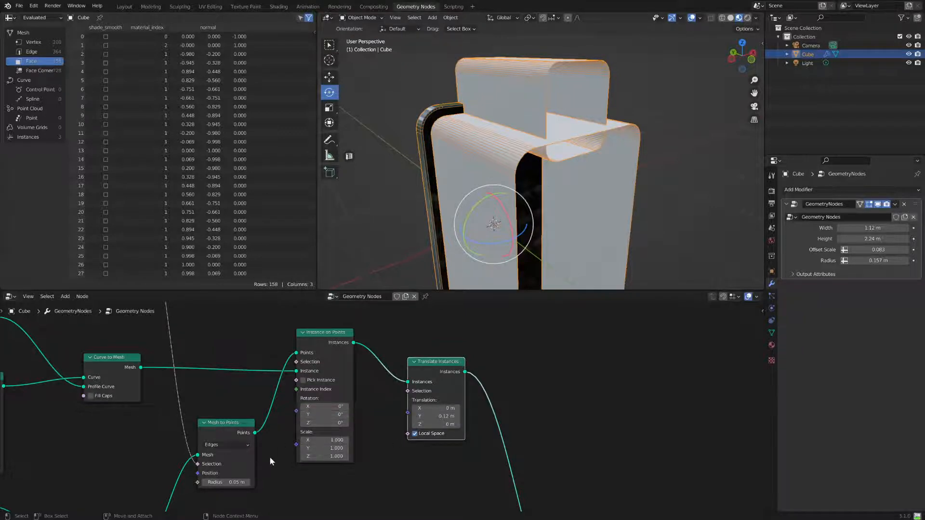
Switch the 3D viewport to wireframe shading to view the edges of both tubes
{"action": "mouse_move", "coordinate": [554, 231]}
{"action": "middle_mouse_down"}
{"action": "mouse_move", "coordinate": [611, 240]}
{"action": "mouse_move", "coordinate": [575, 240]}
{"action": "mouse_move", "coordinate": [542, 207]}
{"action": "mouse_move", "coordinate": [547, 245]}
{"action": "mouse_move", "coordinate": [559, 241]}
{"action": "middle_mouse_up"}
{"action": "left_click", "coordinate": [722, 17]}
{"action": "mouse_move", "coordinate": [638, 123]}
{"action": "middle_mouse_down"}
{"action": "mouse_move", "coordinate": [687, 101]}
{"action": "mouse_move", "coordinate": [659, 112]}
{"action": "mouse_move", "coordinate": [668, 115]}
{"action": "middle_mouse_up"}
Try a different B value in the Equal node and look through its comparison operations
{"action": "middle_click_drag", "start_coordinate": [227, 373], "coordinate": [369, 349]}
{"action": "scroll", "coordinate": [422, 382], "scroll_direction": "down", "scroll_amount": 4}
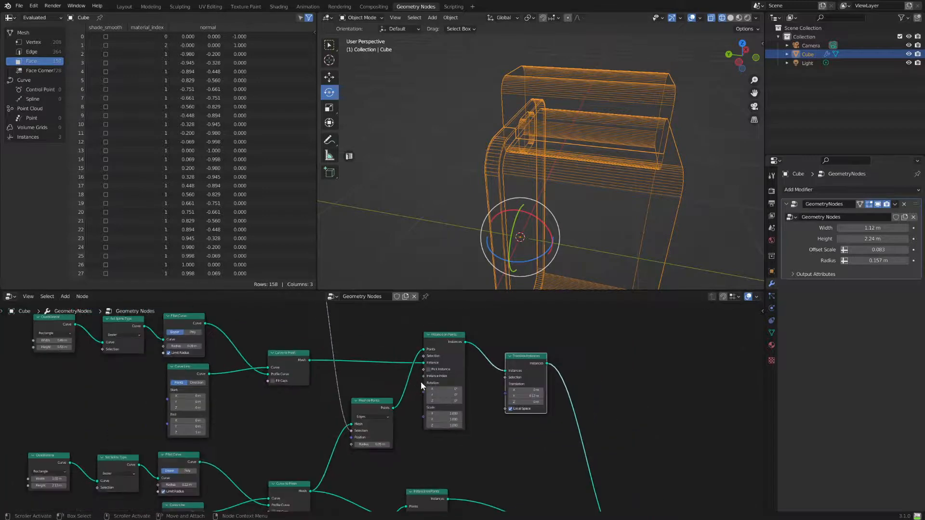
{"action": "mouse_move", "coordinate": [400, 435]}
{"action": "middle_mouse_down"}
{"action": "mouse_move", "coordinate": [403, 411]}
{"action": "mouse_move", "coordinate": [408, 421]}
{"action": "mouse_move", "coordinate": [382, 437]}
{"action": "middle_mouse_up"}
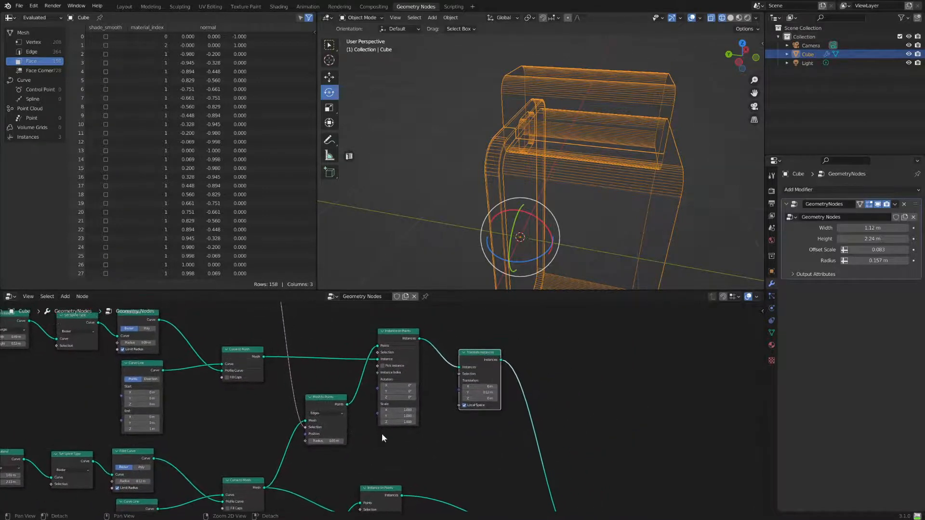
{"action": "middle_click_drag", "start_coordinate": [331, 370], "coordinate": [438, 464]}
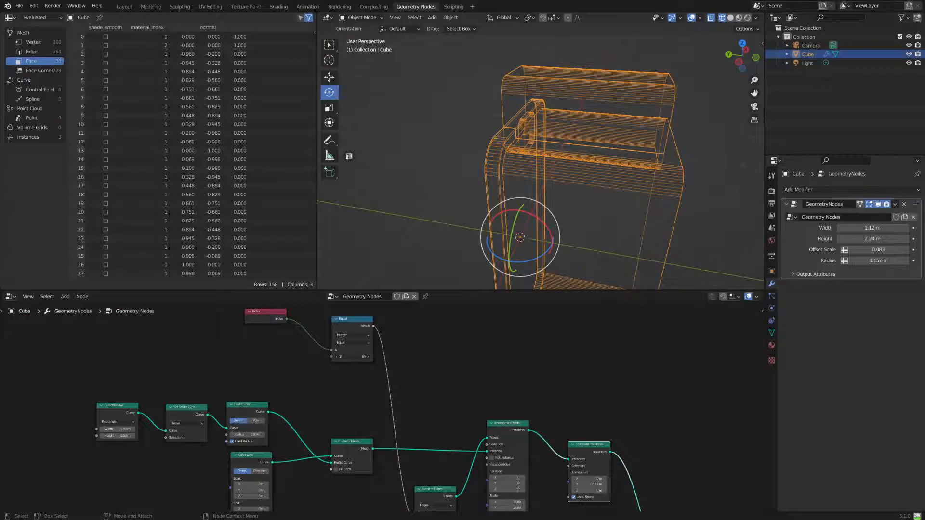
{"action": "left_click_drag", "start_coordinate": [352, 356], "coordinate": [361, 357]}
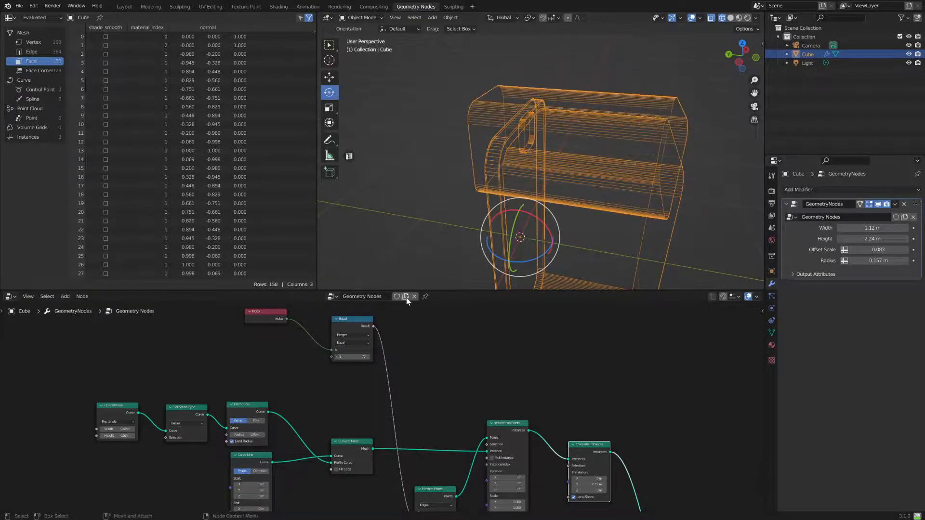
{"action": "left_click", "coordinate": [354, 343]}
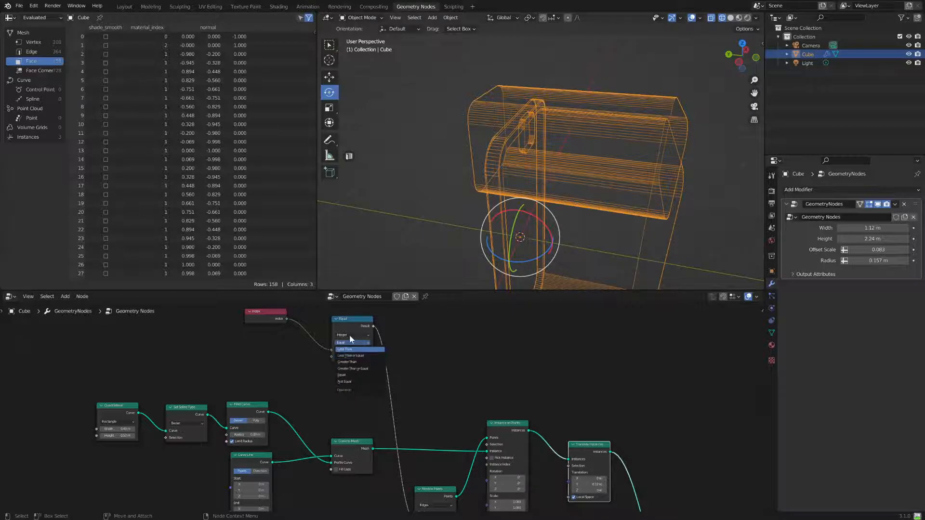
Set the mode of the inner tube's Mesh to Points node to Faces and check the whole model
{"action": "middle_click_drag", "start_coordinate": [398, 470], "coordinate": [354, 352]}
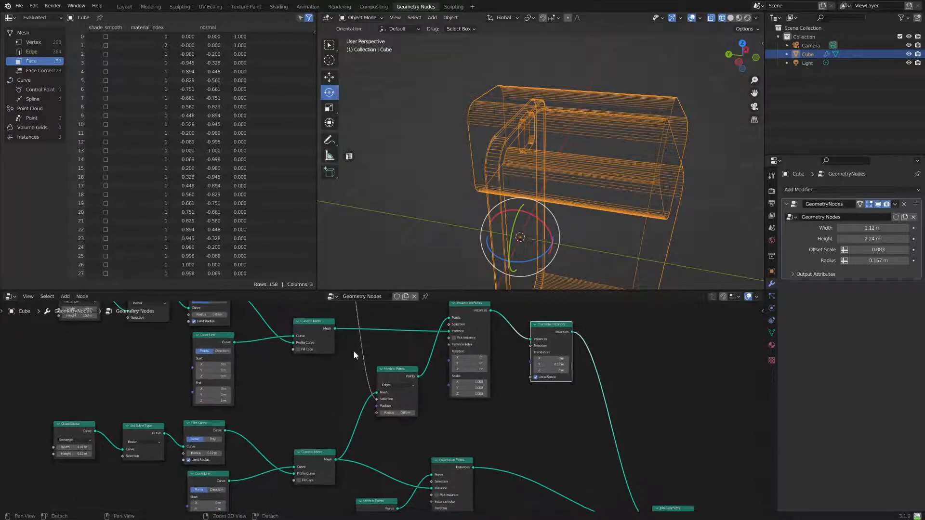
{"action": "left_click", "coordinate": [395, 386]}
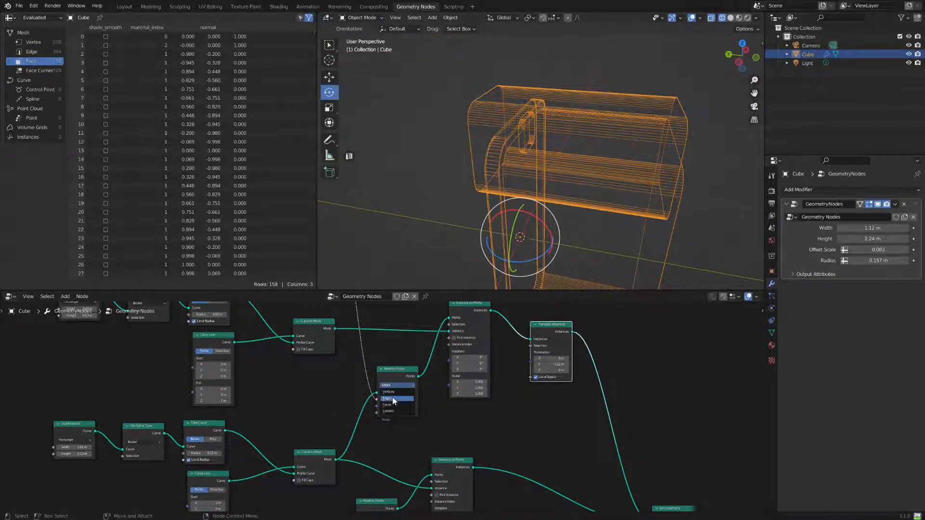
{"action": "left_click", "coordinate": [393, 406]}
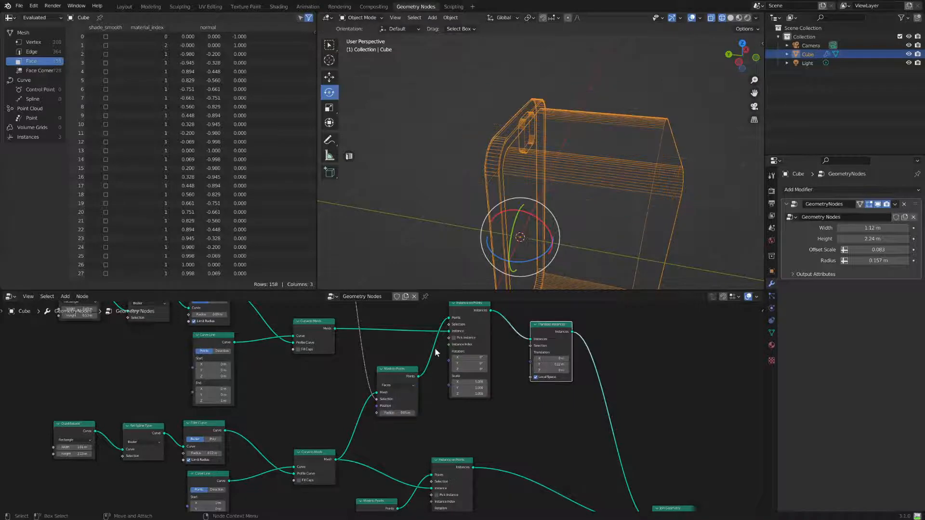
{"action": "middle_click_drag", "start_coordinate": [672, 217], "coordinate": [645, 227]}
{"action": "scroll", "coordinate": [606, 225], "scroll_direction": "down", "scroll_amount": 2}
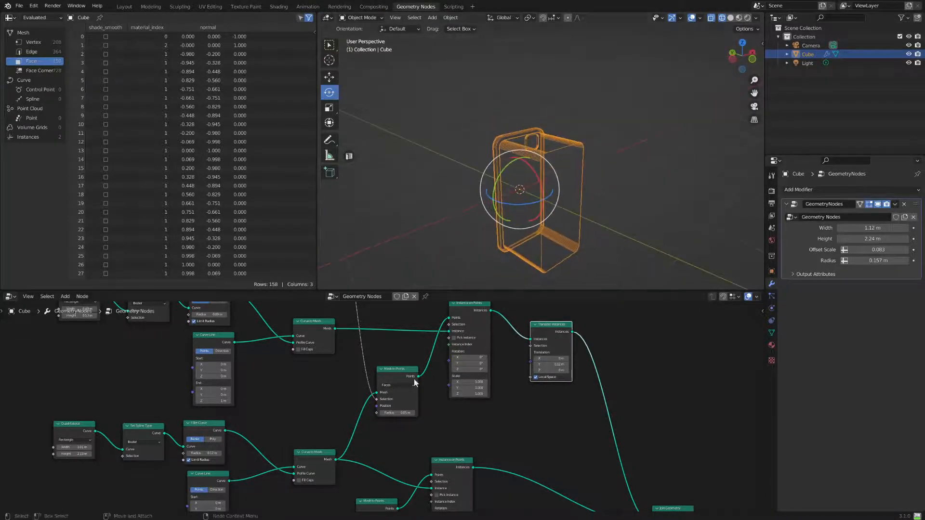
Adjust the Equal node's B value until the inner tube is centred on the outer tube's top face
{"action": "middle_click_drag", "start_coordinate": [322, 380], "coordinate": [316, 512]}
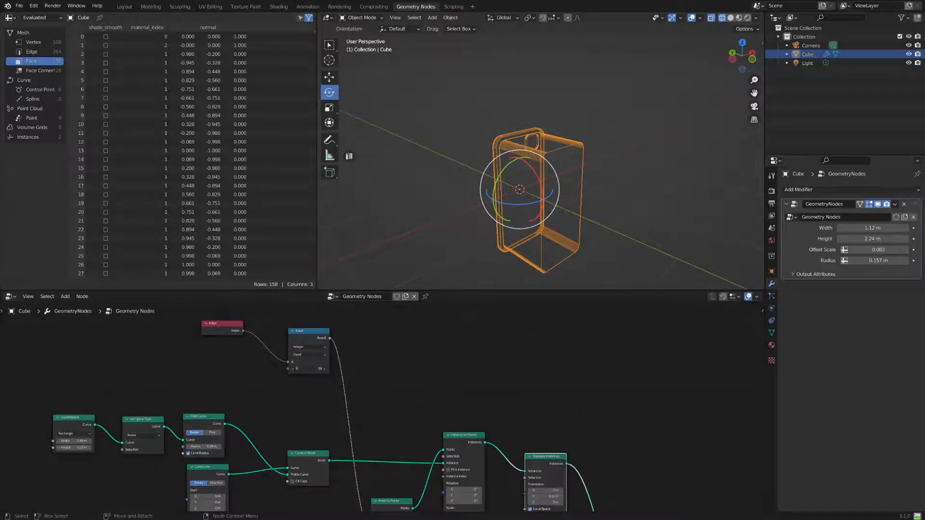
{"action": "left_click_drag", "start_coordinate": [316, 369], "coordinate": [308, 368]}
{"action": "middle_click_drag", "start_coordinate": [559, 245], "coordinate": [575, 201]}
{"action": "scroll", "coordinate": [574, 202], "scroll_direction": "up", "scroll_amount": 4}
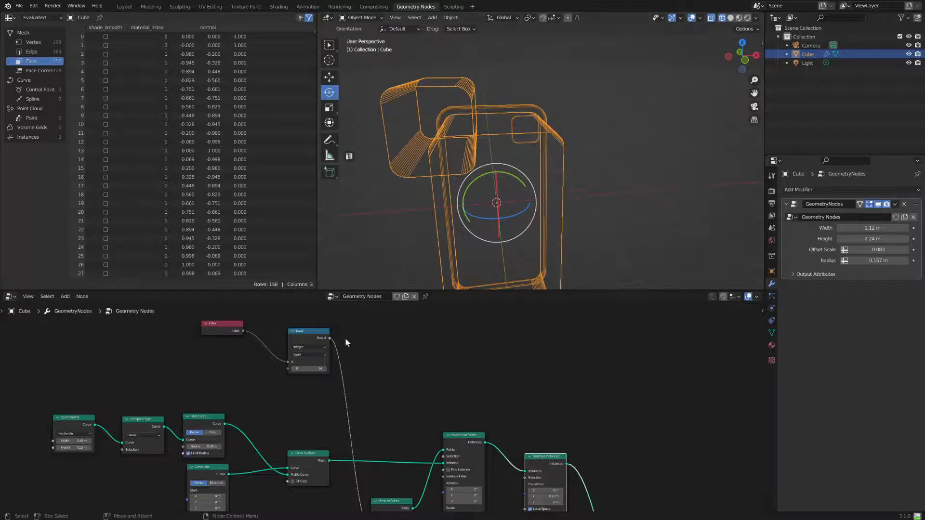
{"action": "left_click", "coordinate": [324, 369]}
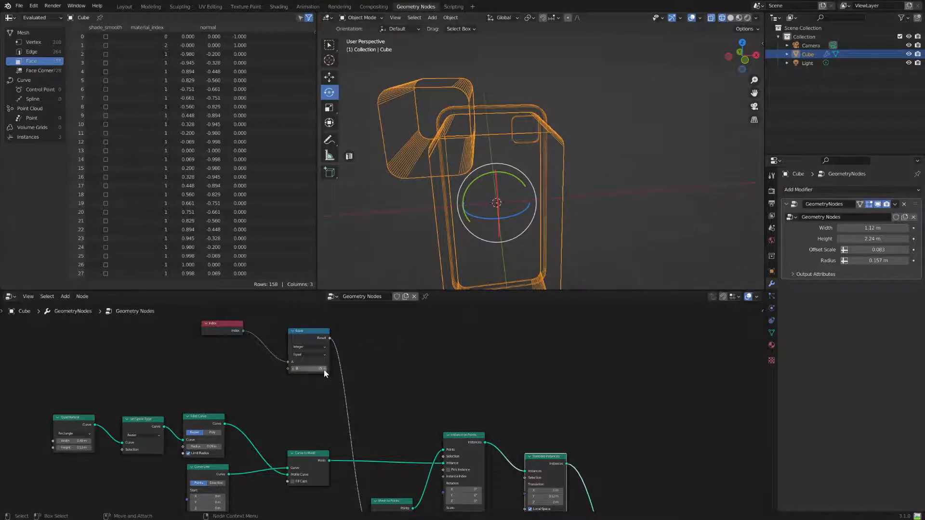
{"action": "left_click", "coordinate": [292, 369]}
{"action": "left_click", "coordinate": [292, 369]}
{"action": "left_click", "coordinate": [293, 369]}
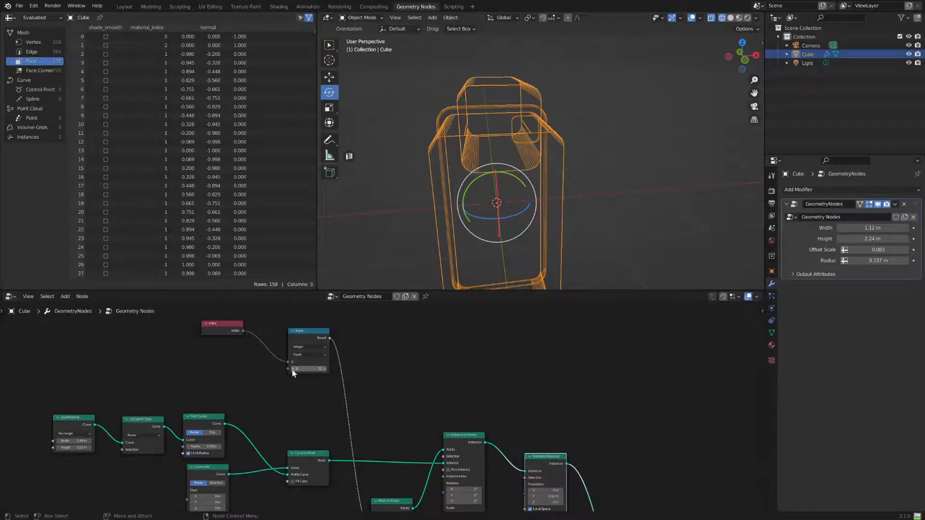
Set the mode of the Mesh to Points node that feeds the smaller box's instances to Edges
{"action": "middle_click_drag", "start_coordinate": [495, 217], "coordinate": [589, 219]}
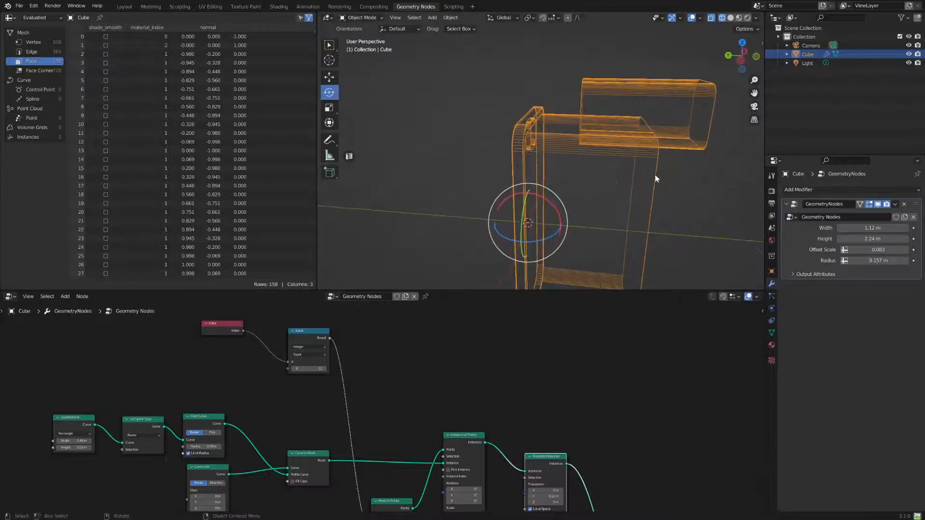
{"action": "middle_click_drag", "start_coordinate": [690, 153], "coordinate": [639, 214]}
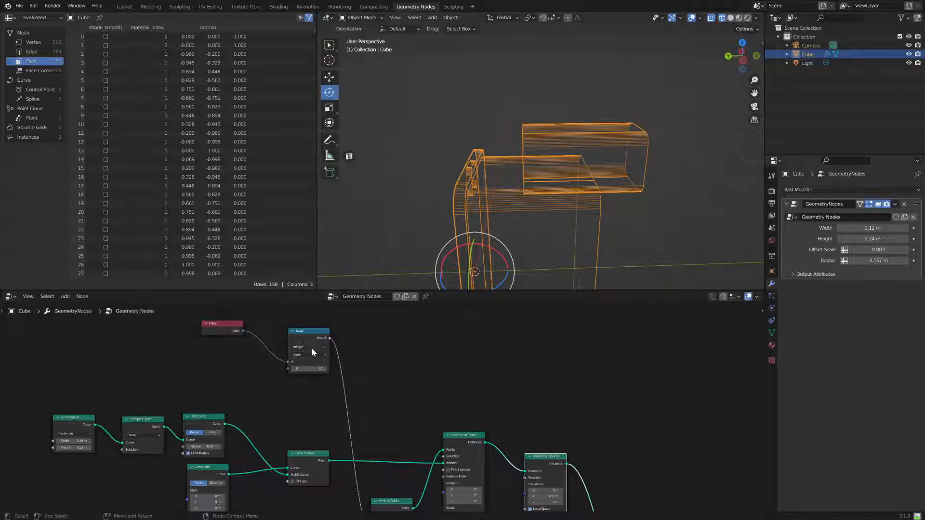
{"action": "middle_click_drag", "start_coordinate": [386, 465], "coordinate": [367, 363]}
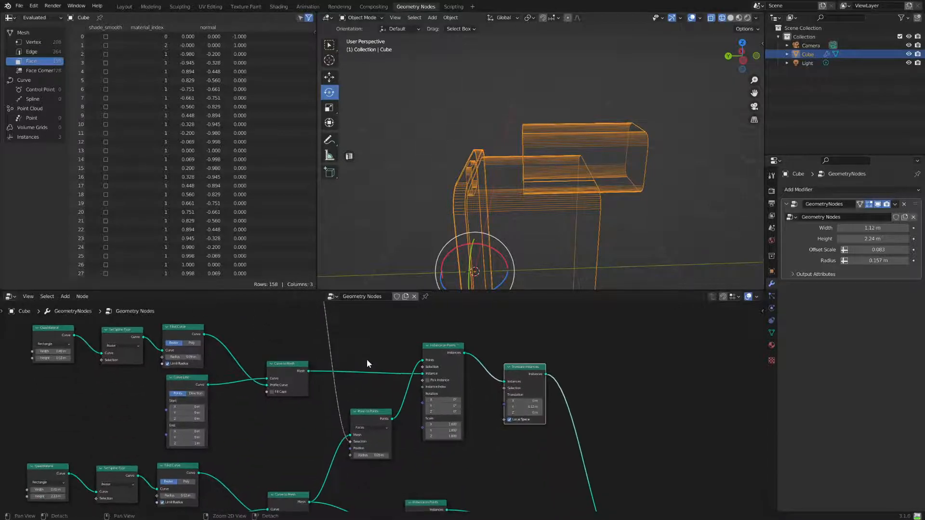
{"action": "middle_click_drag", "start_coordinate": [297, 511], "coordinate": [322, 438]}
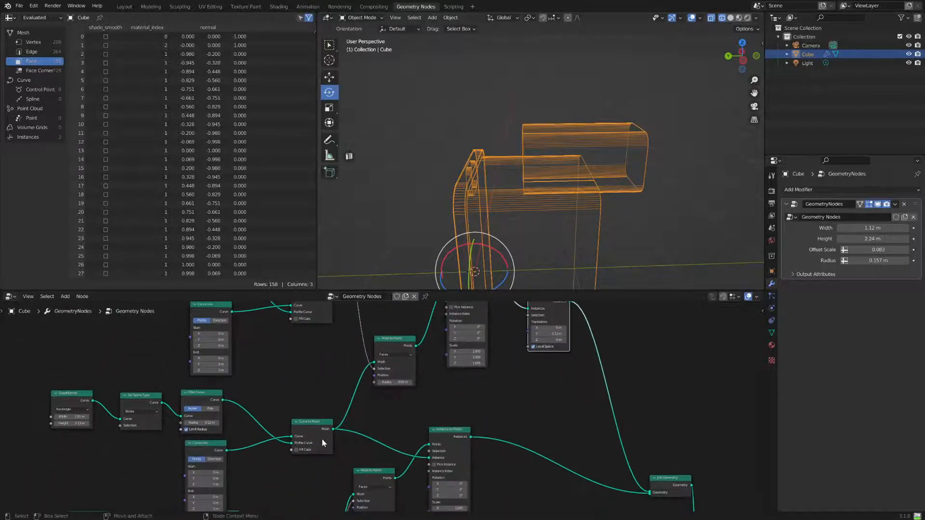
{"action": "left_click", "coordinate": [389, 355]}
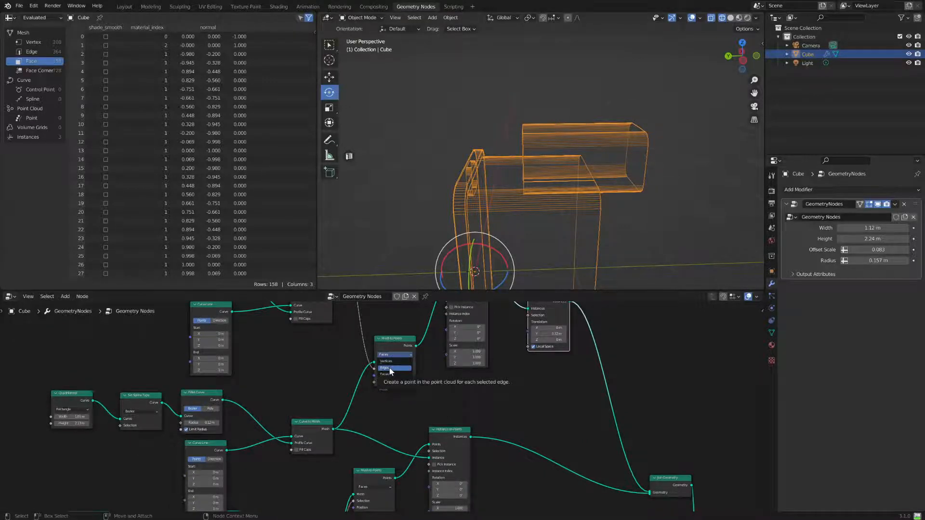
{"action": "left_click", "coordinate": [389, 368]}
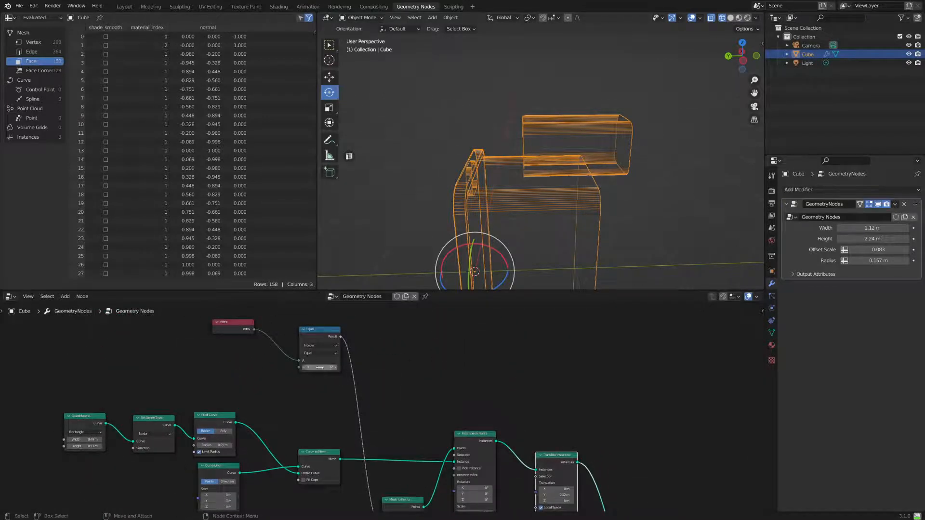
Adjust the B value of the integer Equal node until the smaller box sits on the larger box's upper edge
{"action": "left_click_drag", "start_coordinate": [320, 368], "coordinate": [352, 367]}
{"action": "middle_click_drag", "start_coordinate": [537, 220], "coordinate": [504, 230]}
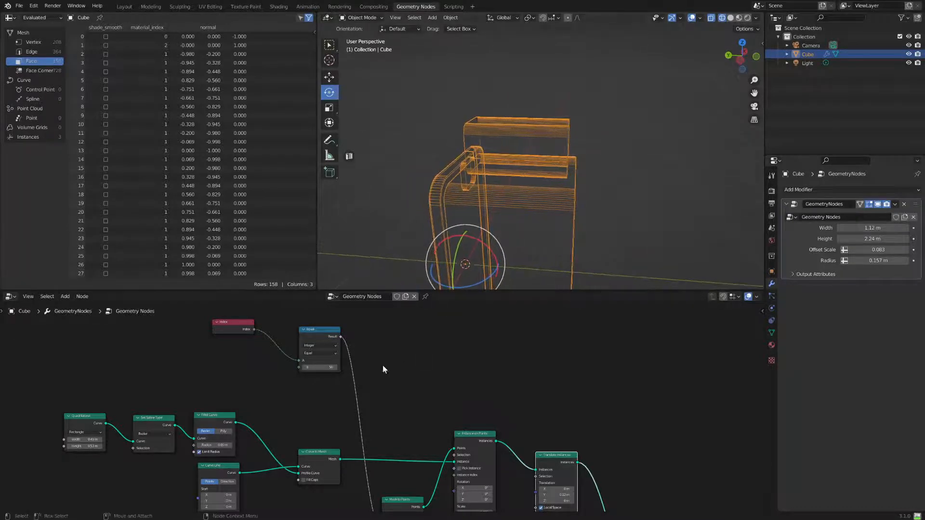
{"action": "mouse_move", "coordinate": [305, 368]}
{"action": "left_mouse_down"}
{"action": "mouse_move", "coordinate": [337, 367]}
{"action": "mouse_move", "coordinate": [313, 368]}
{"action": "left_mouse_up"}
{"action": "left_click", "coordinate": [304, 367]}
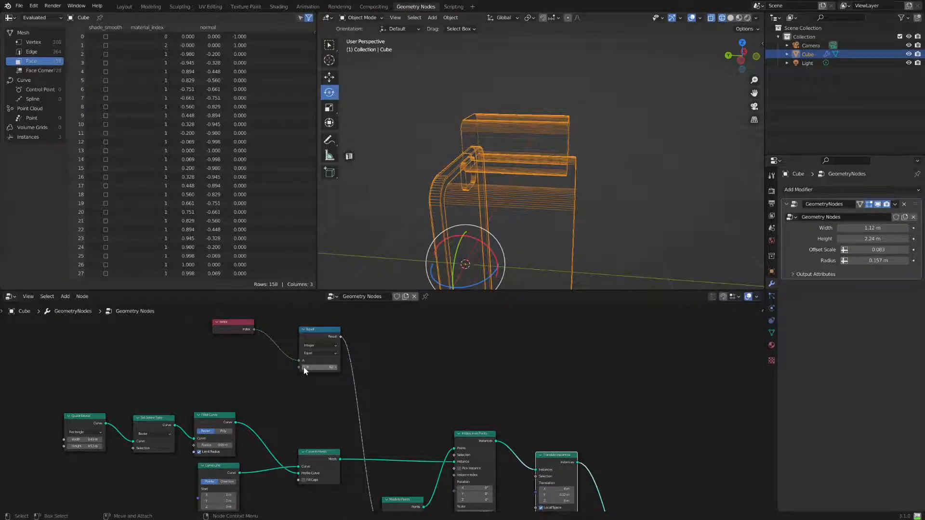
{"action": "left_click", "coordinate": [304, 367]}
{"action": "left_click", "coordinate": [335, 368]}
{"action": "left_click", "coordinate": [336, 367]}
{"action": "left_click", "coordinate": [336, 367]}
{"action": "left_click", "coordinate": [336, 367]}
Examine in the left orthographic view how the smaller box lines up with the larger one, and review its node chain
{"action": "mouse_move", "coordinate": [597, 246]}
{"action": "middle_mouse_down"}
{"action": "mouse_move", "coordinate": [531, 233]}
{"action": "mouse_move", "coordinate": [605, 235]}
{"action": "middle_mouse_up"}
{"action": "middle_click_drag", "start_coordinate": [215, 364], "coordinate": [245, 332]}
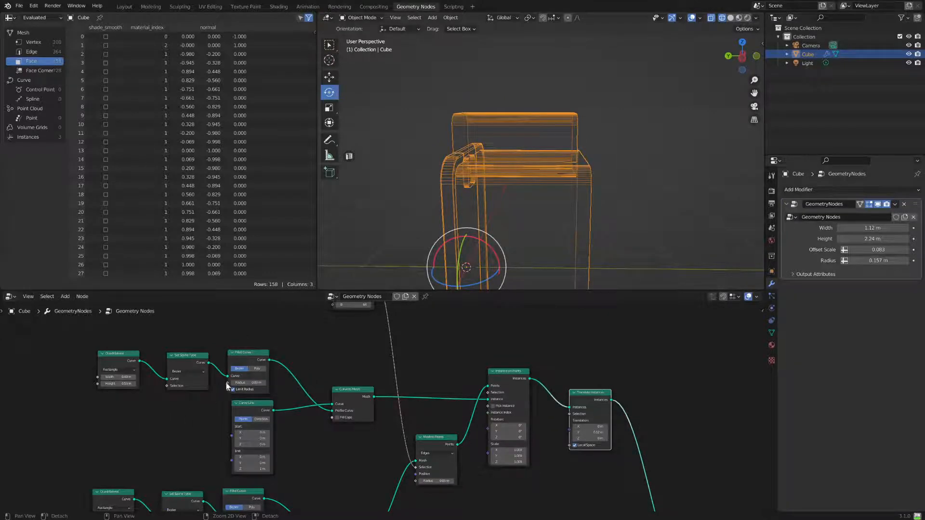
{"action": "middle_click_drag", "start_coordinate": [592, 219], "coordinate": [605, 215]}
{"action": "left_click", "coordinate": [745, 57]}
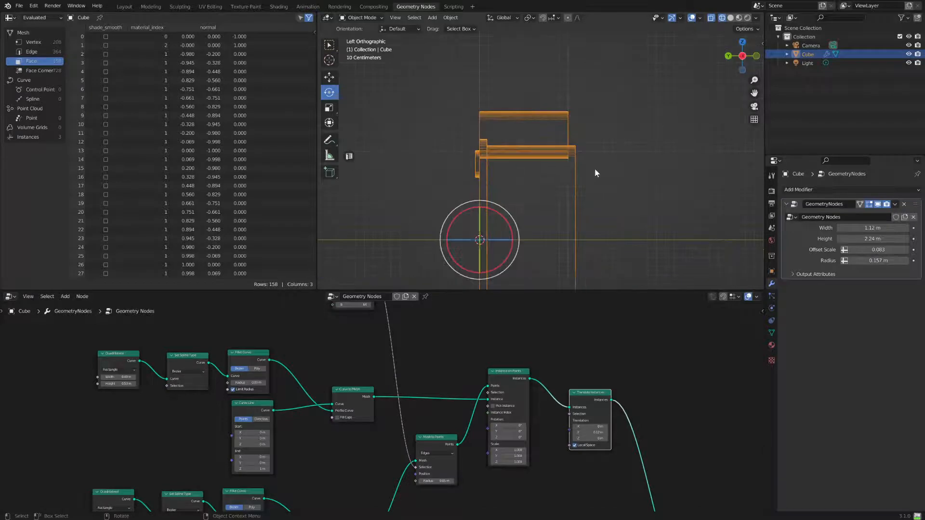
{"action": "scroll", "coordinate": [597, 200], "scroll_direction": "up", "scroll_amount": 2}
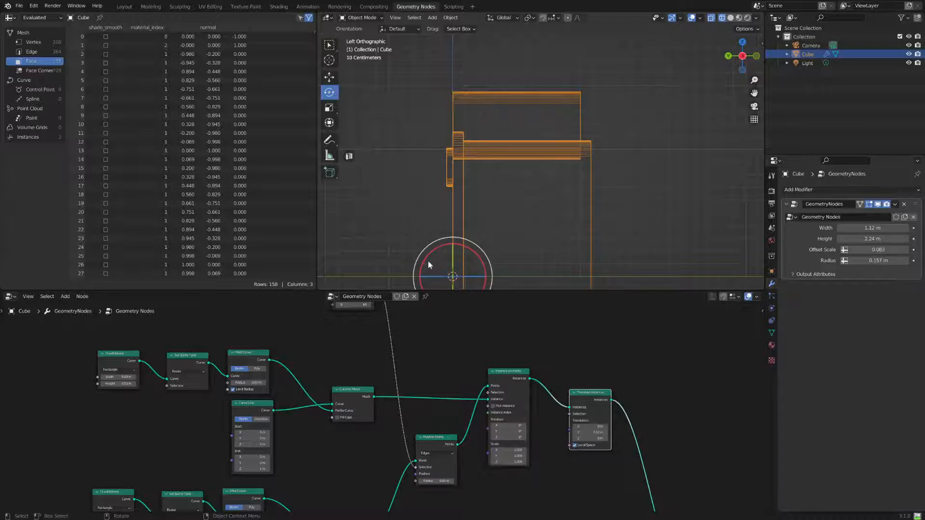
{"action": "scroll", "coordinate": [350, 359], "scroll_direction": "down", "scroll_amount": 2}
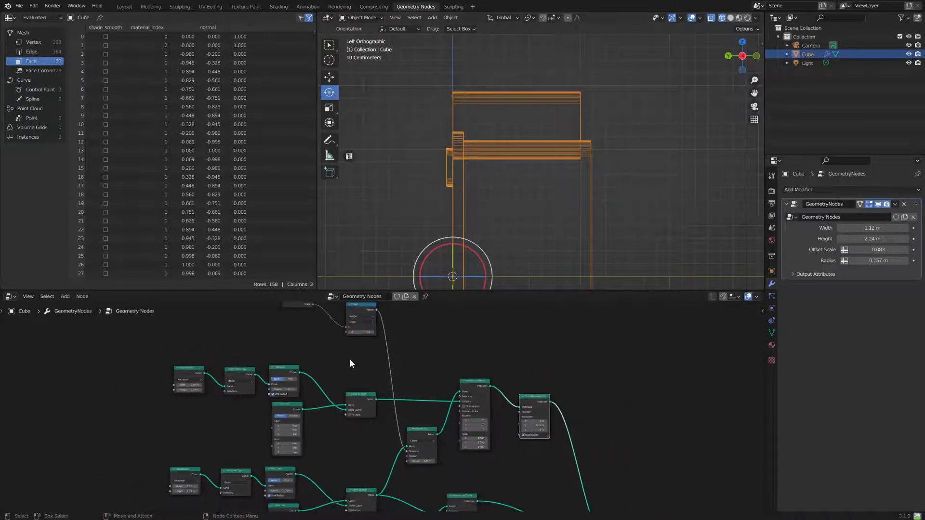
{"action": "middle_click_drag", "start_coordinate": [357, 370], "coordinate": [307, 358]}
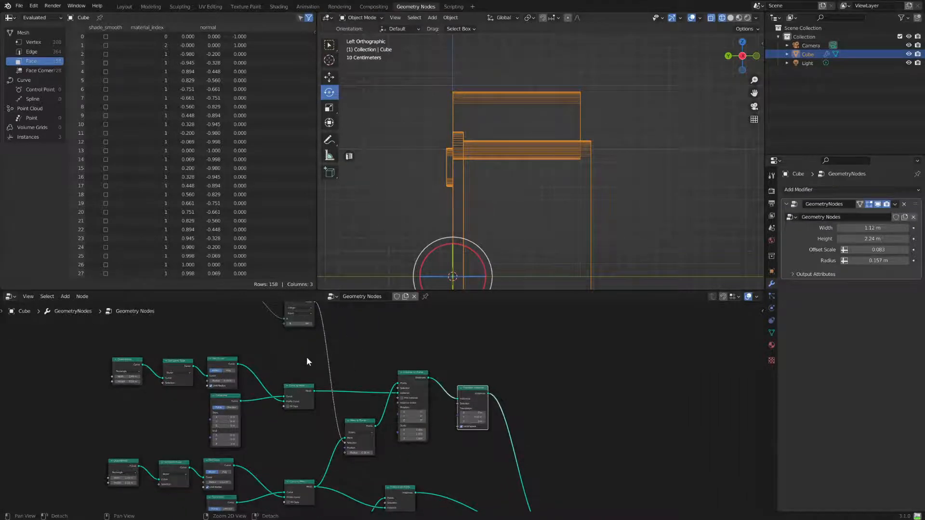
{"action": "middle_click_drag", "start_coordinate": [416, 320], "coordinate": [416, 336]}
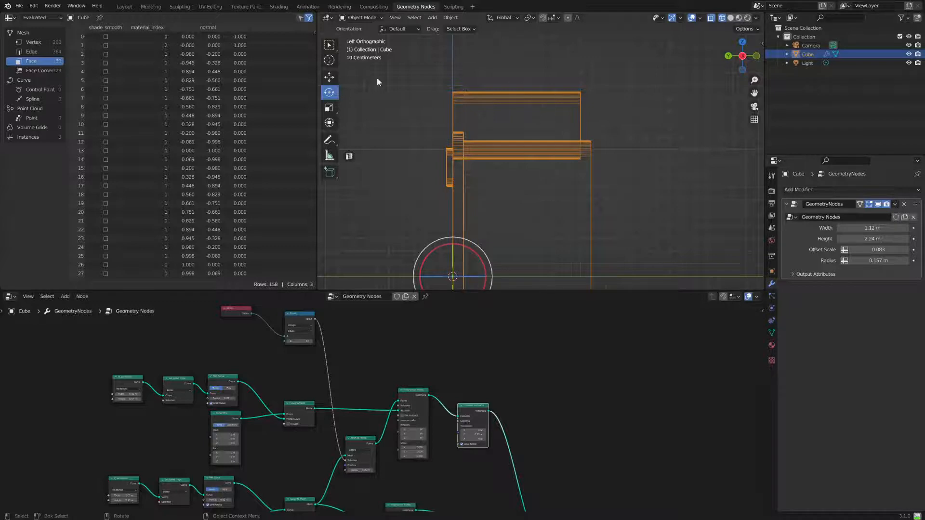
{"action": "middle_click_drag", "start_coordinate": [385, 351], "coordinate": [407, 341]}
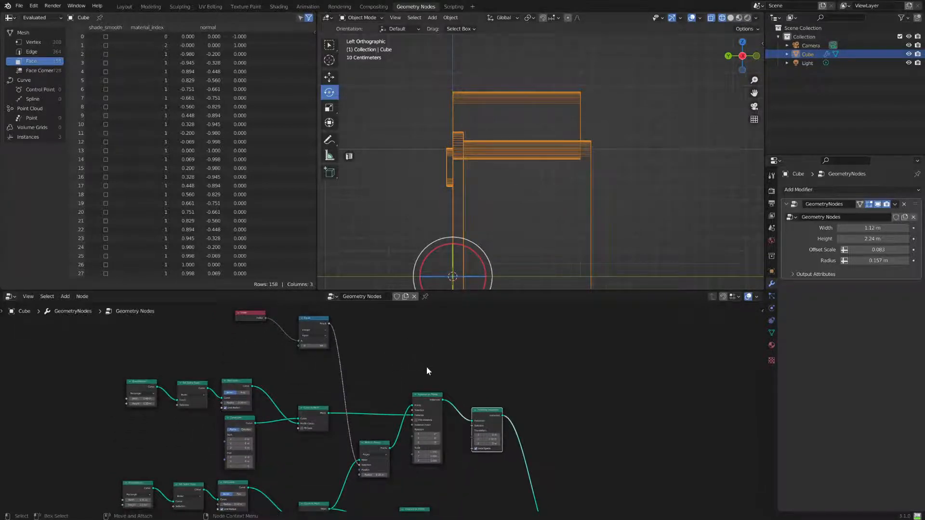
{"action": "middle_click_drag", "start_coordinate": [400, 362], "coordinate": [381, 347]}
{"action": "scroll", "coordinate": [404, 397], "scroll_direction": "up", "scroll_amount": 3}
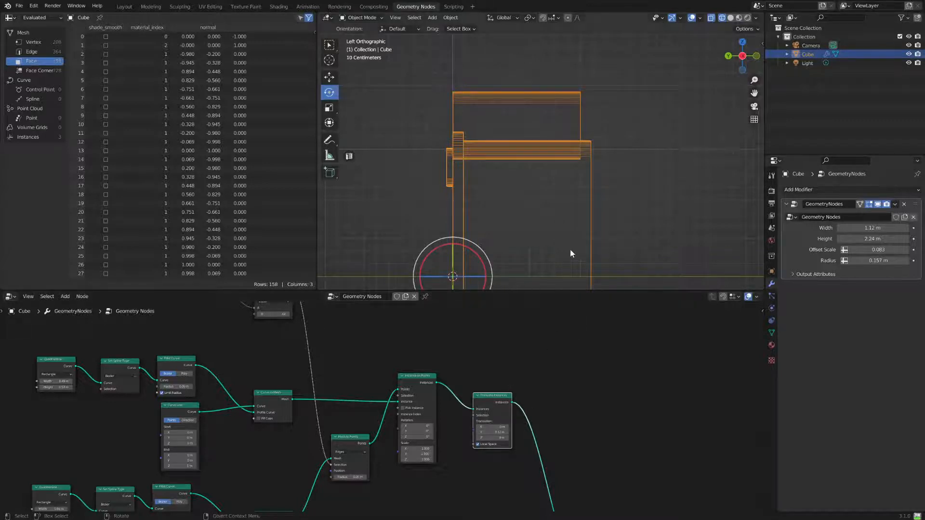
Try shifting the instances along X and Z in the Translate Instances node, and undo both changes
{"action": "left_click_drag", "start_coordinate": [496, 429], "coordinate": [506, 428]}
{"action": "key", "text": "ctrl+z"}
{"action": "mouse_move", "coordinate": [495, 438]}
{"action": "left_mouse_down"}
{"action": "mouse_move", "coordinate": [519, 438]}
{"action": "mouse_move", "coordinate": [461, 438]}
{"action": "mouse_move", "coordinate": [486, 438]}
{"action": "left_mouse_up"}
{"action": "key", "text": "ctrl+z"}
Add a Combine XYZ node linked to the Group Input's Offset Scale output and place it below the Translate Instances node
{"action": "middle_click_drag", "start_coordinate": [457, 405], "coordinate": [490, 349]}
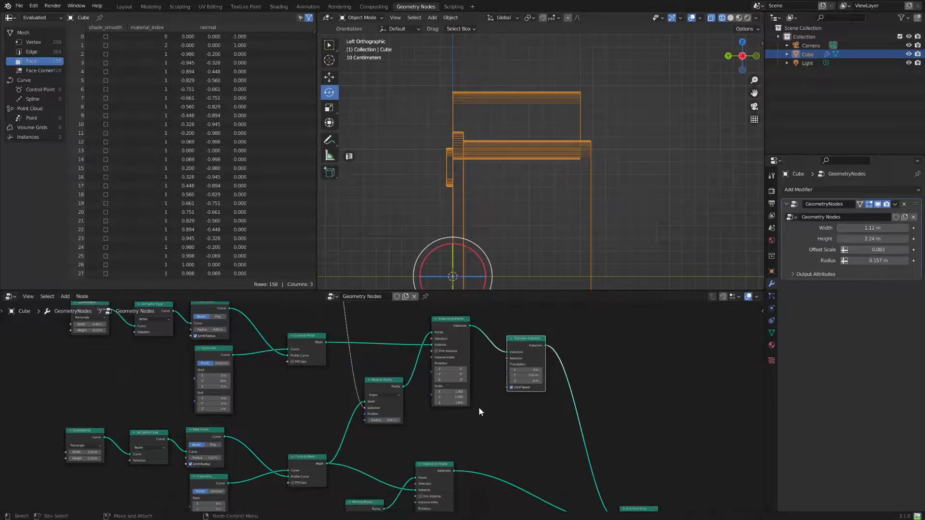
{"action": "scroll", "coordinate": [305, 406], "scroll_direction": "down", "scroll_amount": 5}
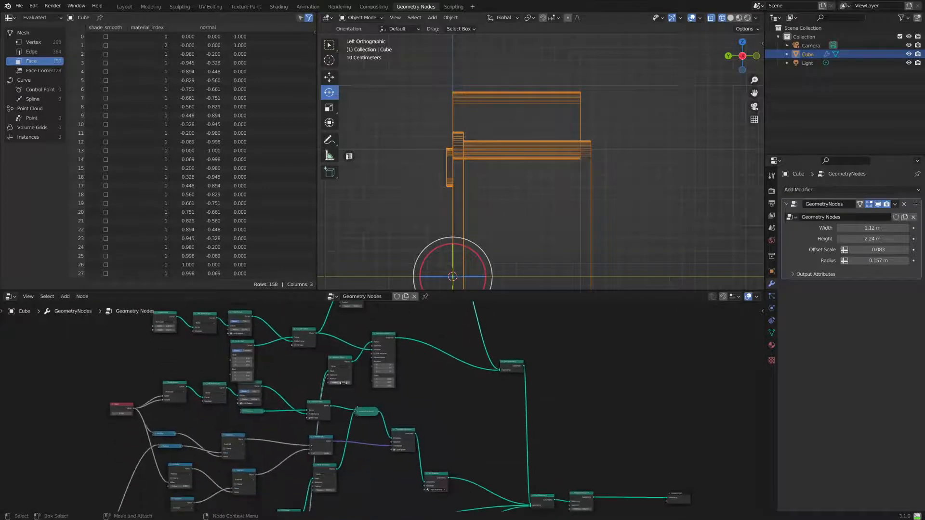
{"action": "scroll", "coordinate": [204, 416], "scroll_direction": "up", "scroll_amount": 4}
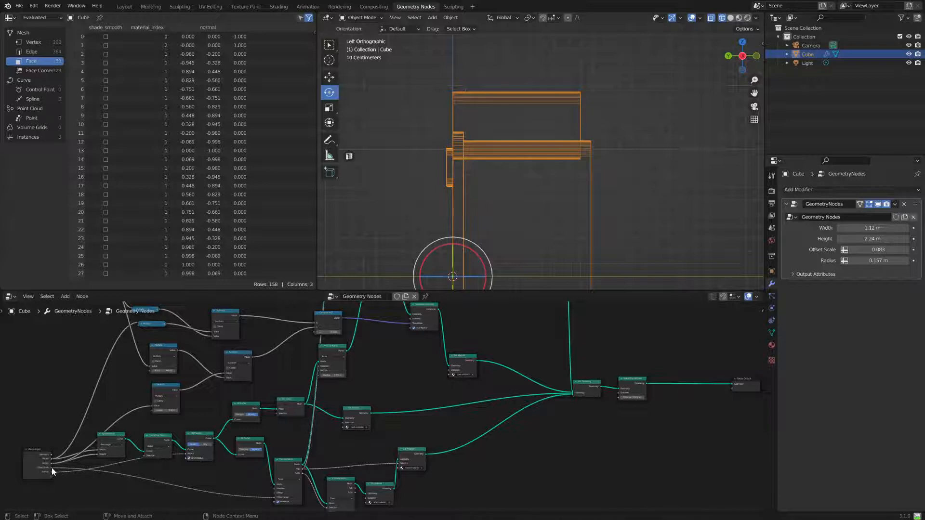
{"action": "left_click_drag", "start_coordinate": [51, 467], "coordinate": [432, 392]}
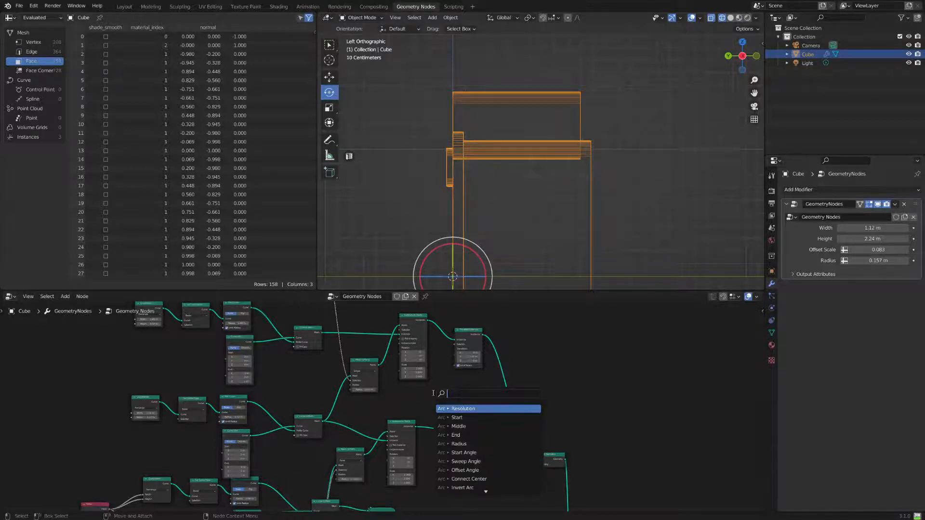
{"action": "type", "text": "x"}
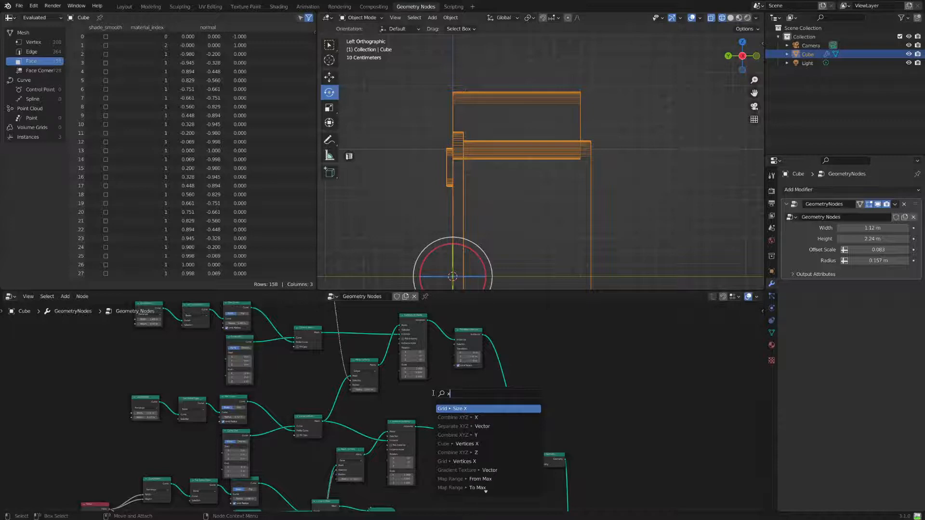
{"action": "type", "text": "y"}
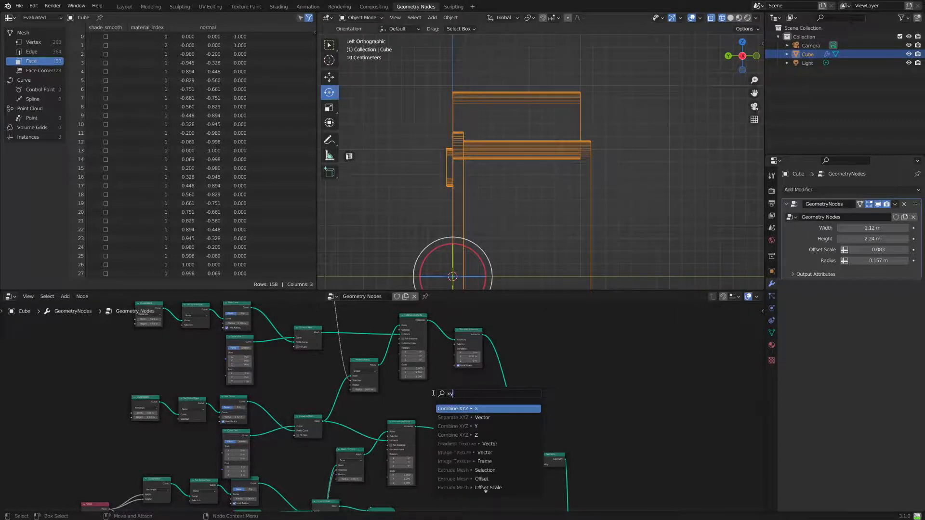
{"action": "left_click", "coordinate": [439, 409]}
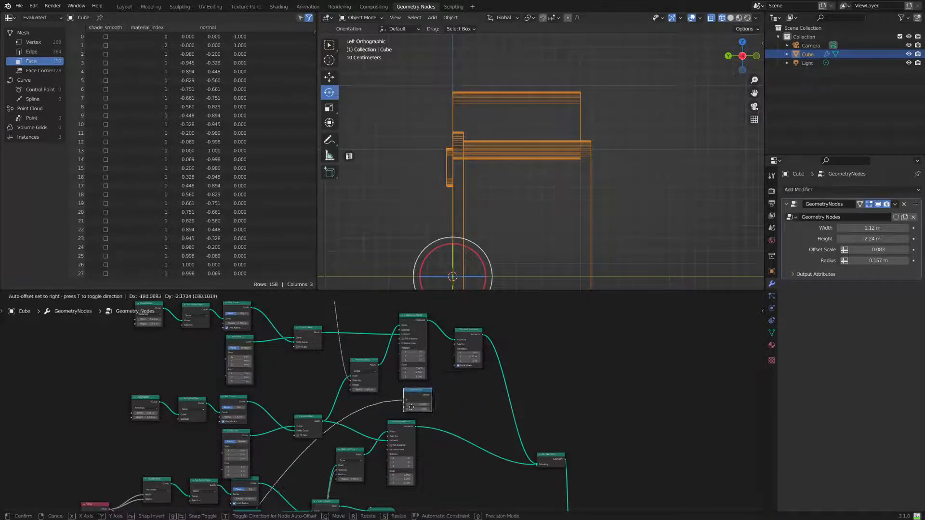
{"action": "left_click", "coordinate": [439, 407]}
Insert a reroute on the link entering Combine XYZ and reconnect that link to the Z input
{"action": "scroll", "coordinate": [467, 392], "scroll_direction": "up", "scroll_amount": 2}
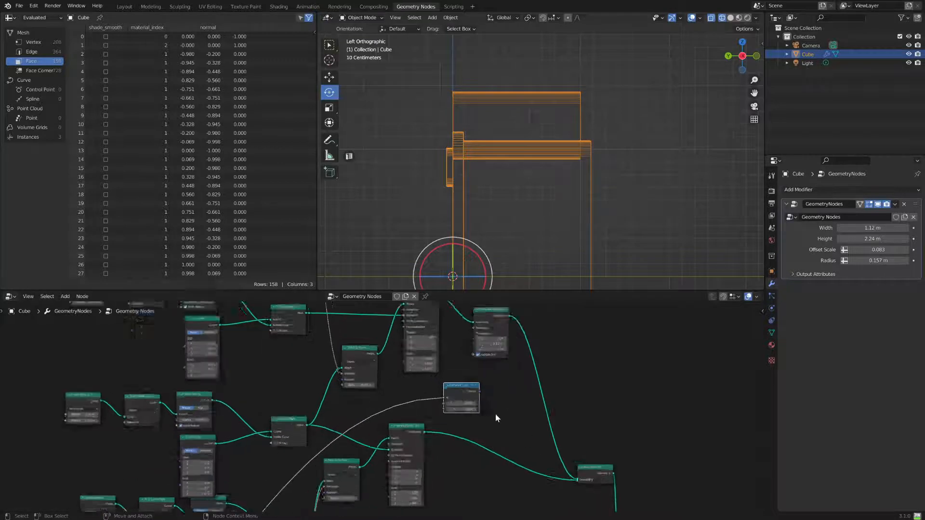
{"action": "middle_click_drag", "start_coordinate": [510, 379], "coordinate": [422, 420]}
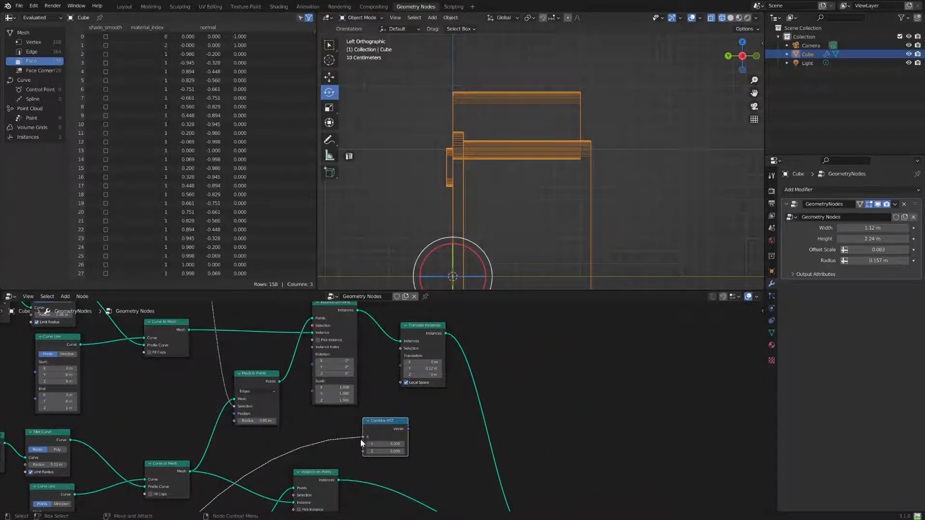
{"action": "right_click_drag", "start_coordinate": [323, 439], "coordinate": [328, 444], "text": "shift"}
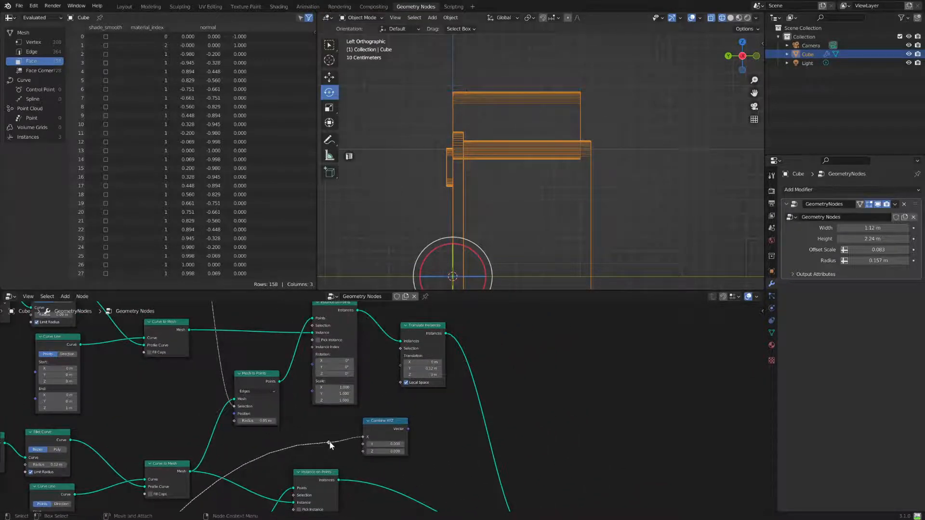
{"action": "left_click_drag", "start_coordinate": [363, 437], "coordinate": [363, 452]}
Try to copy the 0.12 m Y translation from Translate Instances into the Y value of Combine XYZ
{"action": "left_click", "coordinate": [429, 368]}
{"action": "key", "text": "ctrl+c"}
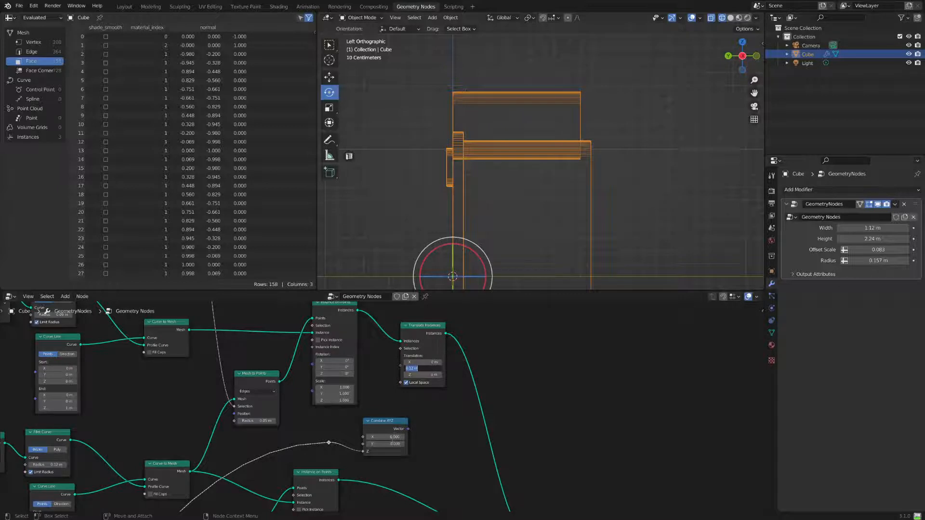
{"action": "left_click", "coordinate": [392, 445]}
{"action": "key", "text": "ctrl+v"}
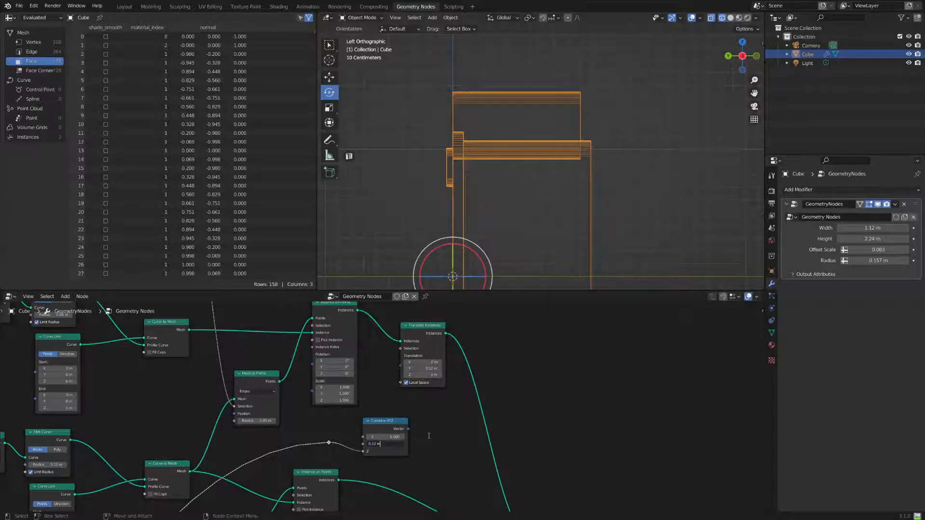
{"action": "key", "text": "Return"}
Feed the Combine XYZ vector into the Translation of Translate Instances, tidy the node's placement, and show the model in Material Preview shading
{"action": "left_click_drag", "start_coordinate": [409, 429], "coordinate": [401, 365]}
{"action": "mouse_move", "coordinate": [383, 425]}
{"action": "left_mouse_down"}
{"action": "mouse_move", "coordinate": [361, 419]}
{"action": "mouse_move", "coordinate": [369, 416]}
{"action": "left_mouse_up"}
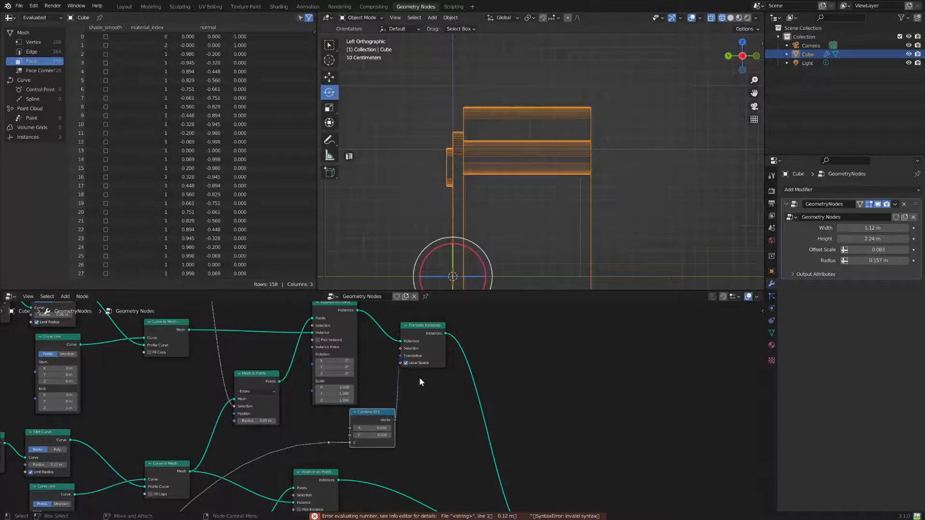
{"action": "middle_click_drag", "start_coordinate": [569, 212], "coordinate": [607, 193]}
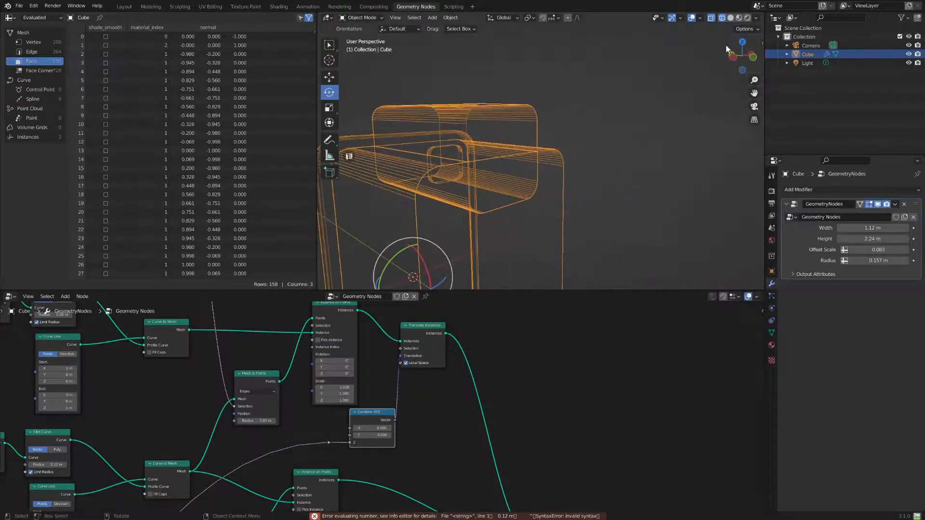
{"action": "left_click", "coordinate": [738, 18]}
{"action": "mouse_move", "coordinate": [658, 160]}
{"action": "middle_mouse_down"}
{"action": "mouse_move", "coordinate": [626, 205]}
{"action": "mouse_move", "coordinate": [580, 214]}
{"action": "mouse_move", "coordinate": [597, 205]}
{"action": "middle_mouse_up"}
{"action": "left_click_drag", "start_coordinate": [381, 411], "coordinate": [375, 413]}
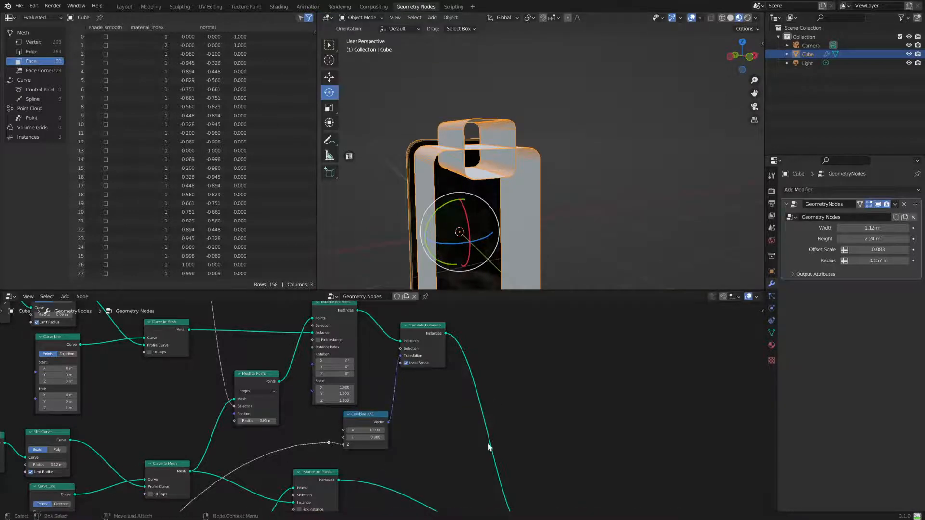
Reposition the Join Geometry node and move the reroute on its output link up beside it
{"action": "scroll", "coordinate": [505, 408], "scroll_direction": "down", "scroll_amount": 2}
{"action": "middle_click_drag", "start_coordinate": [505, 408], "coordinate": [482, 342]}
{"action": "left_click_drag", "start_coordinate": [481, 427], "coordinate": [475, 425]}
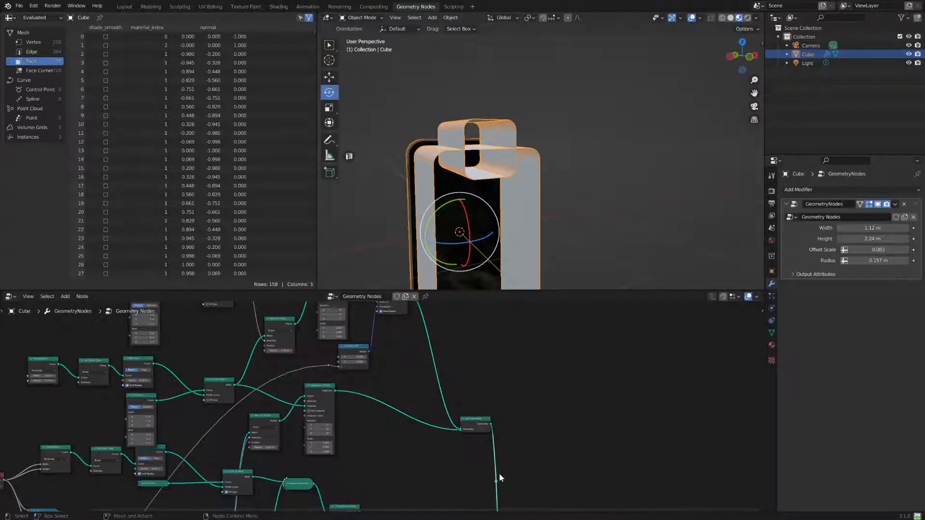
{"action": "left_click_drag", "start_coordinate": [499, 478], "coordinate": [551, 418]}
{"action": "middle_click_drag", "start_coordinate": [510, 369], "coordinate": [511, 450]}
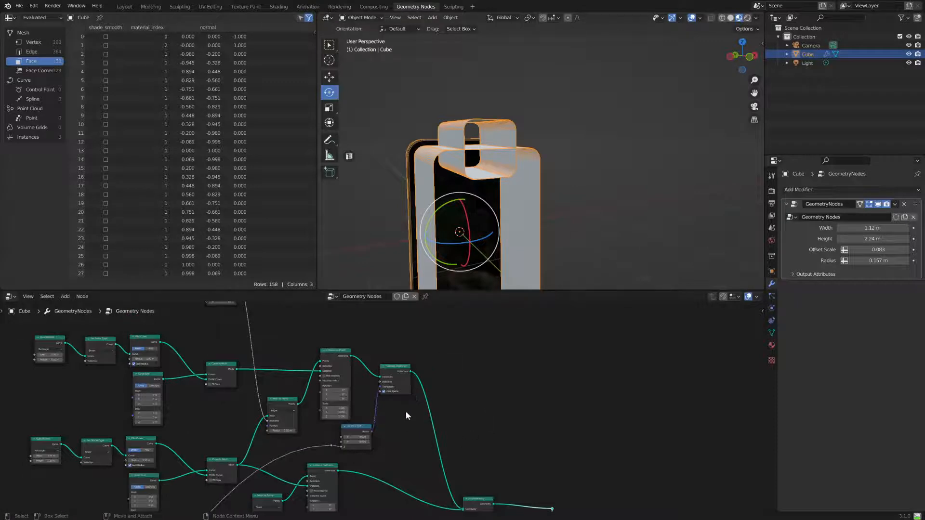
Add a Mesh Boolean node onto the link between Translate Instances and Join Geometry
{"action": "left_click", "coordinate": [64, 297]}
{"action": "left_click", "coordinate": [81, 311]}
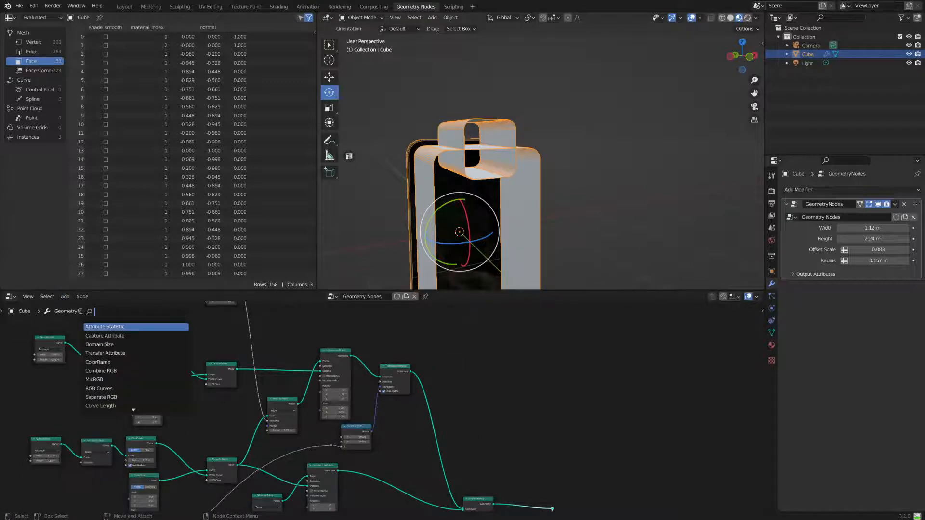
{"action": "type", "text": "me"}
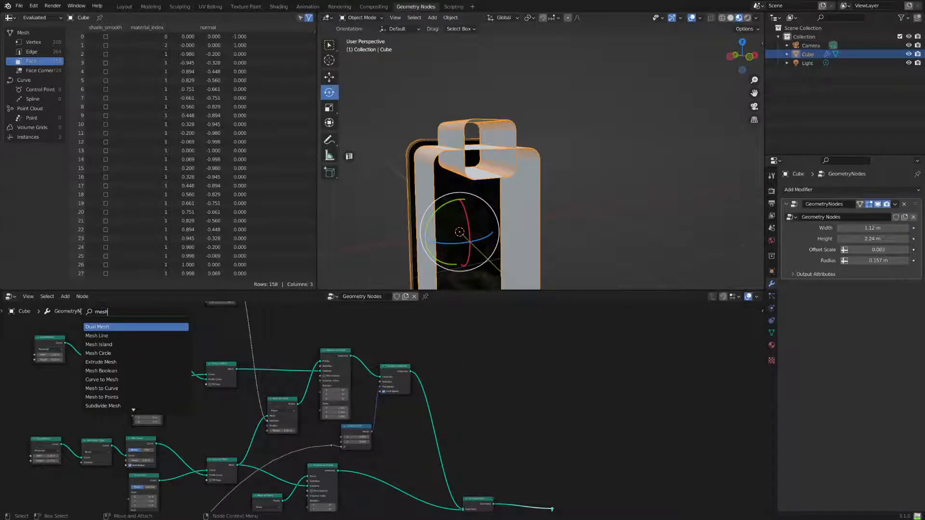
{"action": "type", "text": "sh"}
{"action": "key", "text": "Down"}
{"action": "key", "text": "Down"}
{"action": "key", "text": "Down"}
{"action": "key", "text": "Down"}
{"action": "key", "text": "Down"}
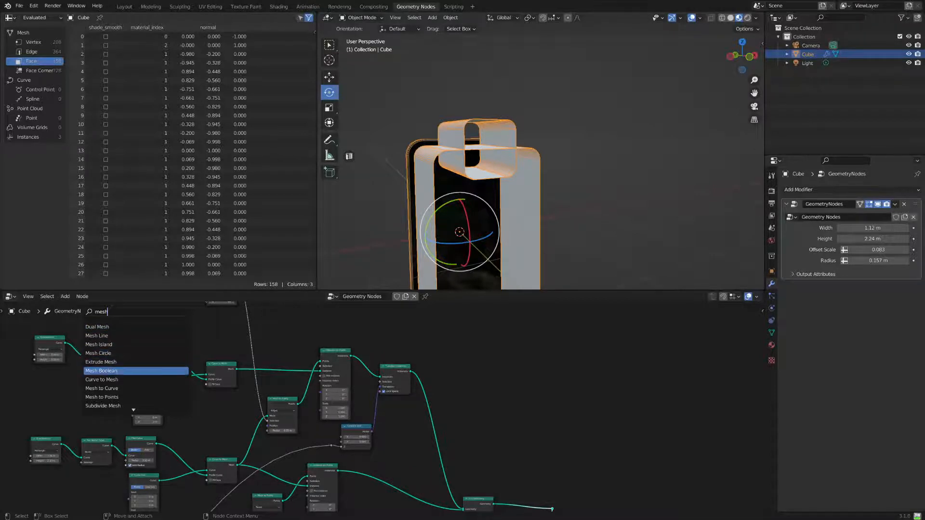
{"action": "key", "text": "Return"}
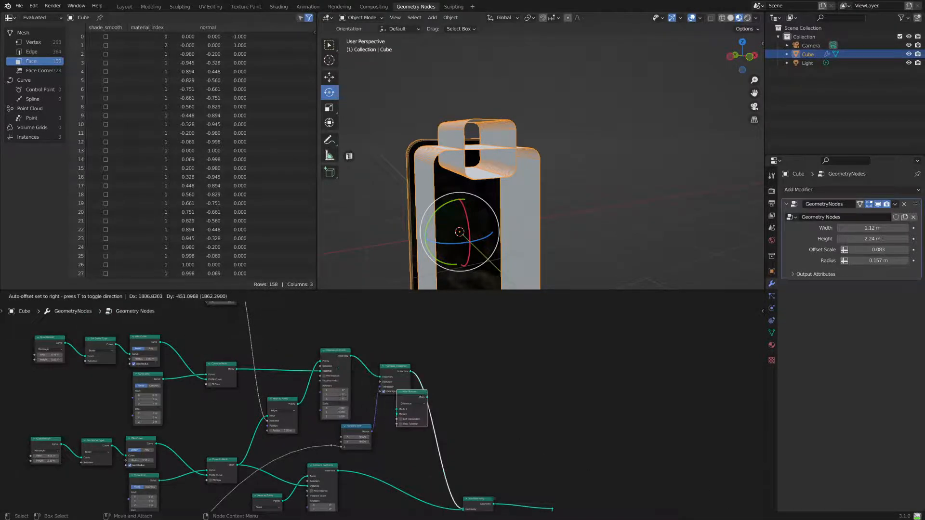
{"action": "left_click", "coordinate": [444, 411]}
{"action": "left_click_drag", "start_coordinate": [445, 380], "coordinate": [444, 406]}
Move Join Geometry and its output reroute farther away from the Mesh Boolean node
{"action": "scroll", "coordinate": [498, 418], "scroll_direction": "up", "scroll_amount": 4}
{"action": "middle_click_drag", "start_coordinate": [547, 445], "coordinate": [582, 461], "text": "alt"}
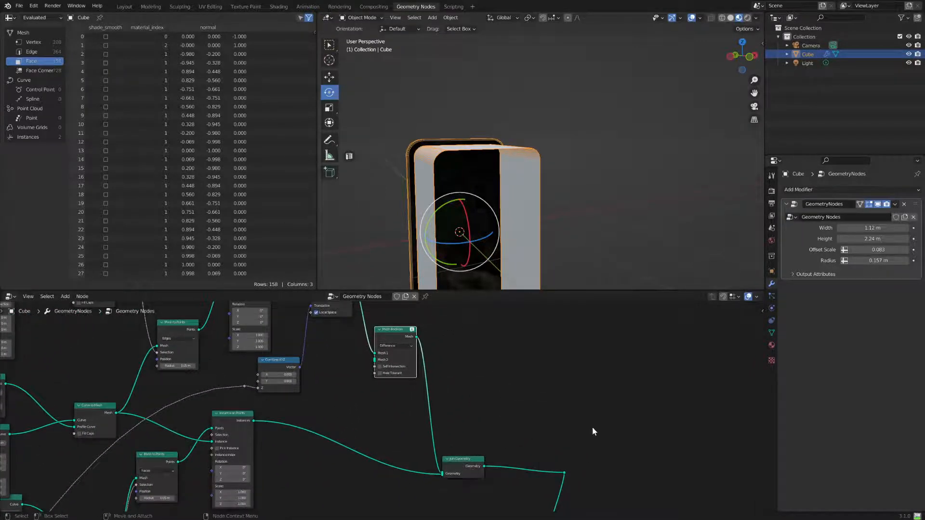
{"action": "left_click_drag", "start_coordinate": [592, 430], "coordinate": [445, 503]}
{"action": "left_click_drag", "start_coordinate": [480, 459], "coordinate": [559, 459]}
{"action": "middle_click_drag", "start_coordinate": [449, 368], "coordinate": [473, 416]}
Reconnect the Translate Instances link from Mesh 1 to Mesh 2 of Mesh Boolean and shift the Boolean node away from Translate Instances
{"action": "left_click_drag", "start_coordinate": [371, 334], "coordinate": [374, 335]}
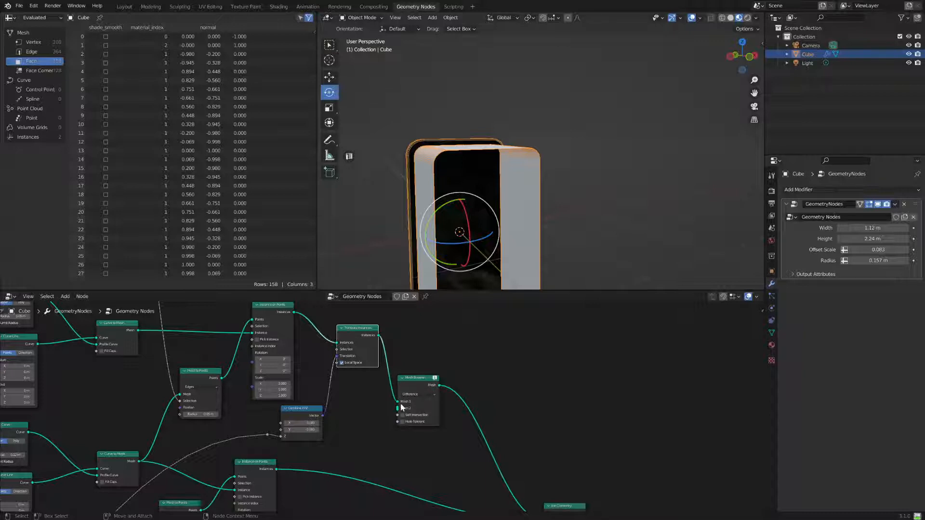
{"action": "left_click_drag", "start_coordinate": [398, 402], "coordinate": [395, 410]}
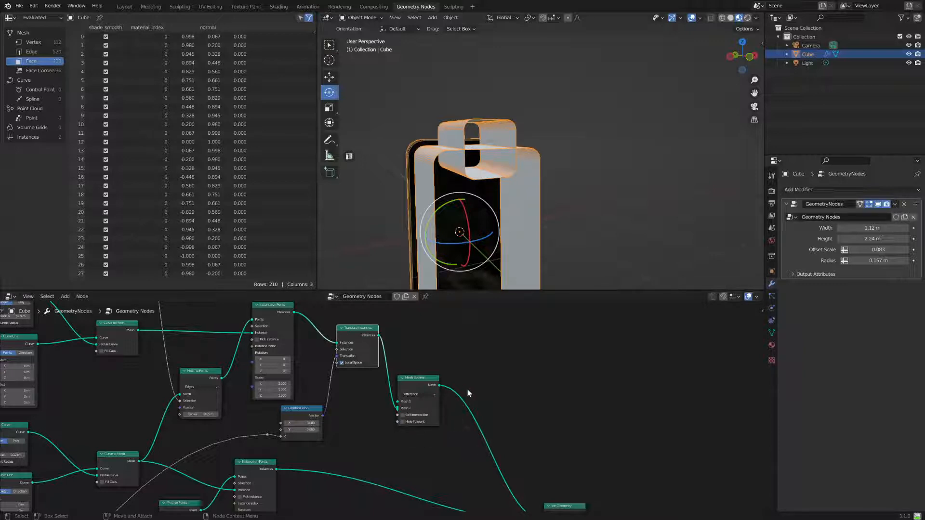
{"action": "left_click_drag", "start_coordinate": [426, 390], "coordinate": [453, 385]}
{"action": "scroll", "coordinate": [391, 423], "scroll_direction": "up", "scroll_amount": 3}
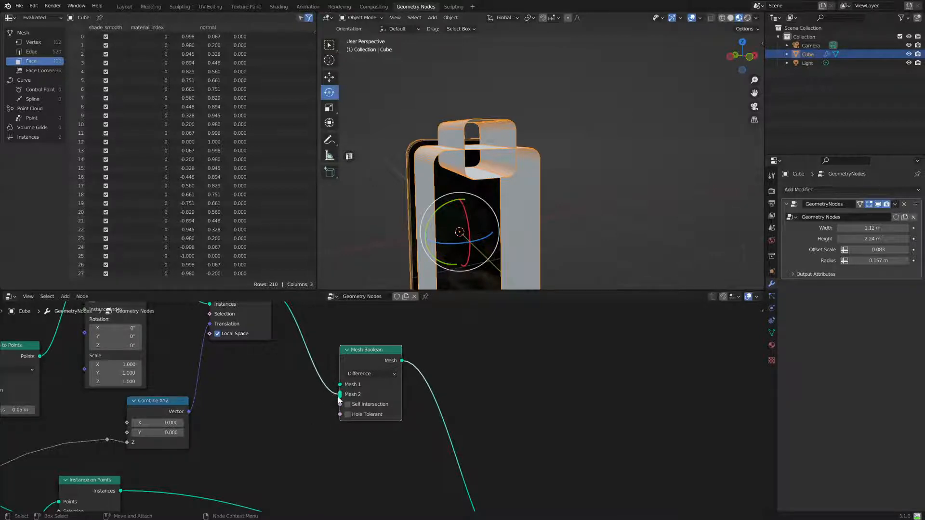
Feed the lower Instance on Points output into Mesh 2 of Mesh Boolean instead of Join Geometry
{"action": "scroll", "coordinate": [338, 393], "scroll_direction": "down", "scroll_amount": 2}
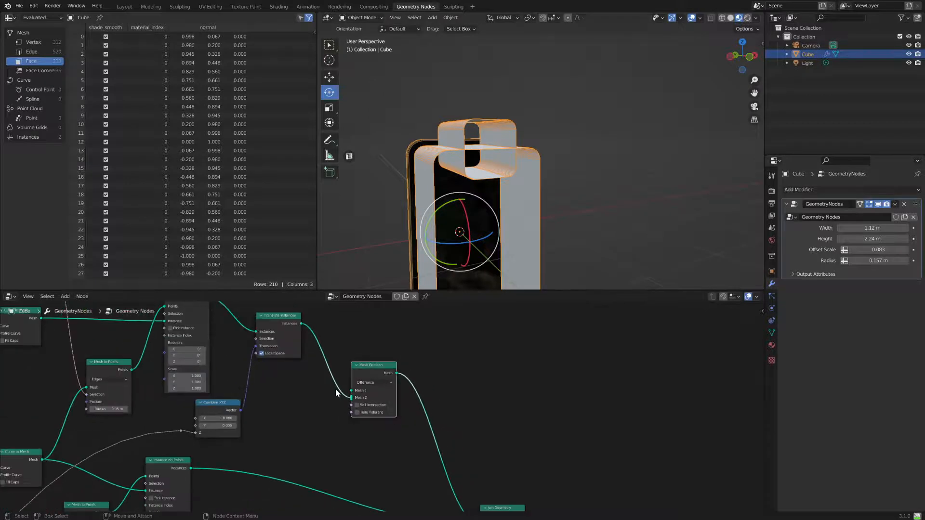
{"action": "scroll", "coordinate": [352, 390], "scroll_direction": "down", "scroll_amount": 1}
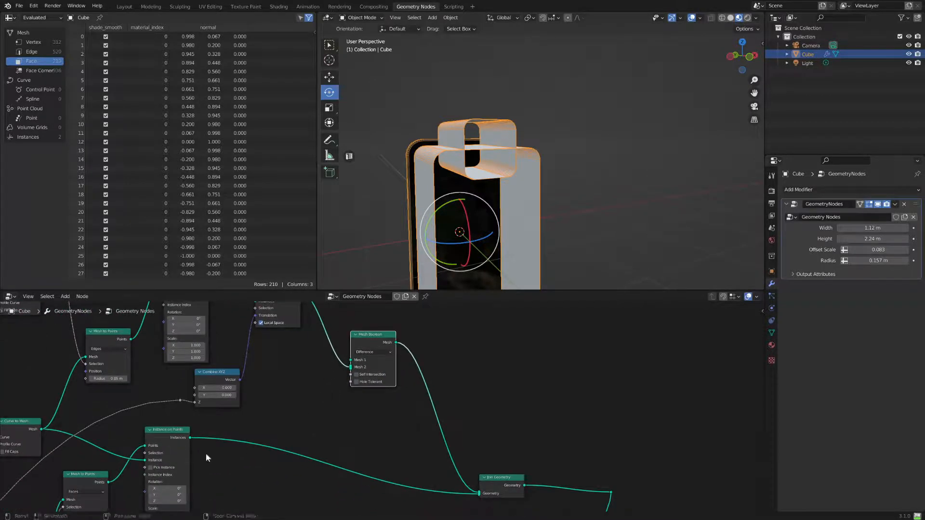
{"action": "scroll", "coordinate": [294, 410], "scroll_direction": "down", "scroll_amount": 2}
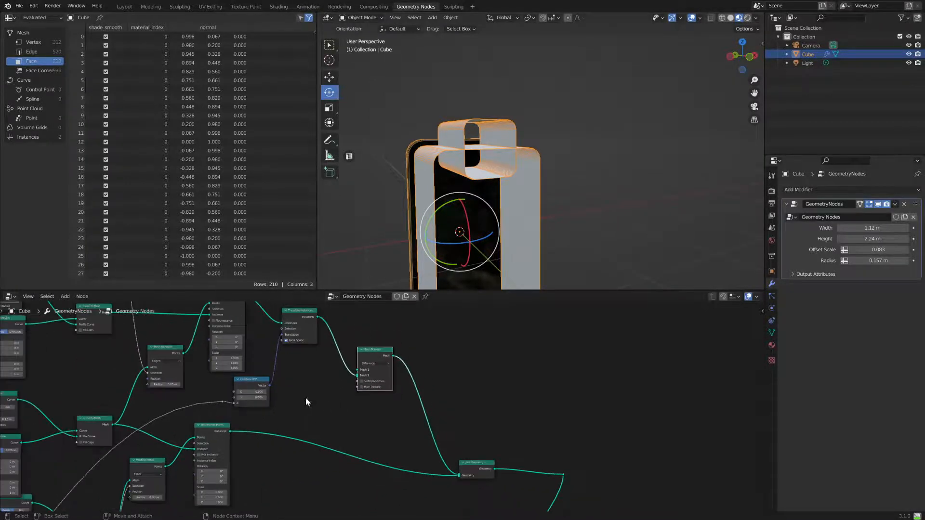
{"action": "middle_click_drag", "start_coordinate": [332, 392], "coordinate": [342, 407]}
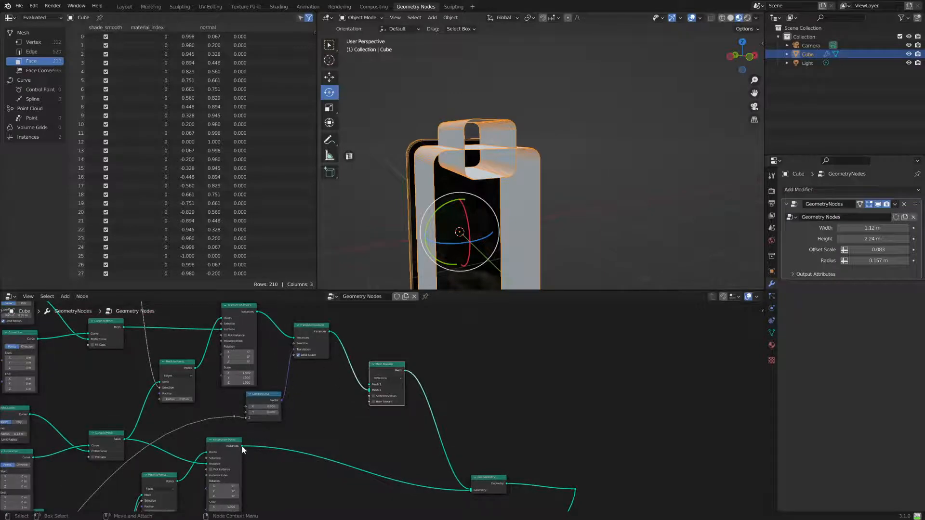
{"action": "left_click_drag", "start_coordinate": [242, 446], "coordinate": [369, 392]}
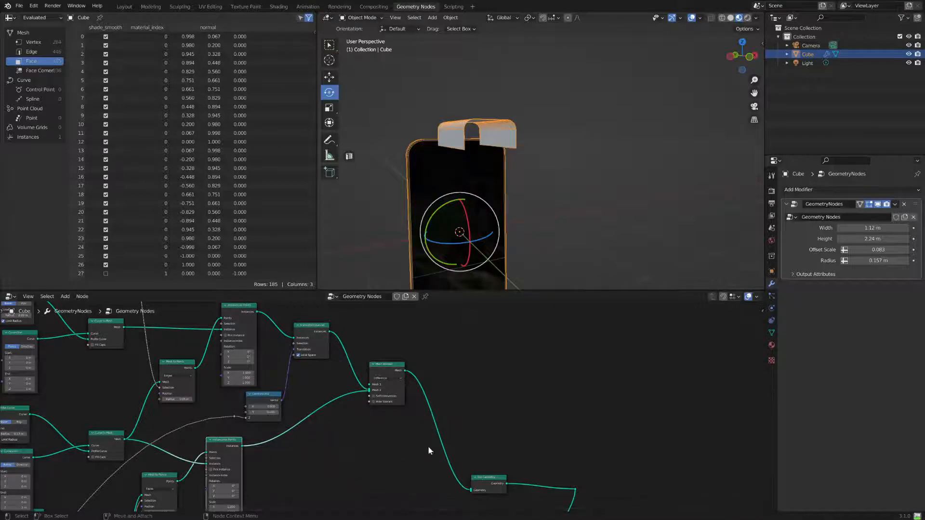
Swap the order of the two links entering Mesh 2 and inspect the resulting model from the front
{"action": "scroll", "coordinate": [381, 429], "scroll_direction": "up", "scroll_amount": 4}
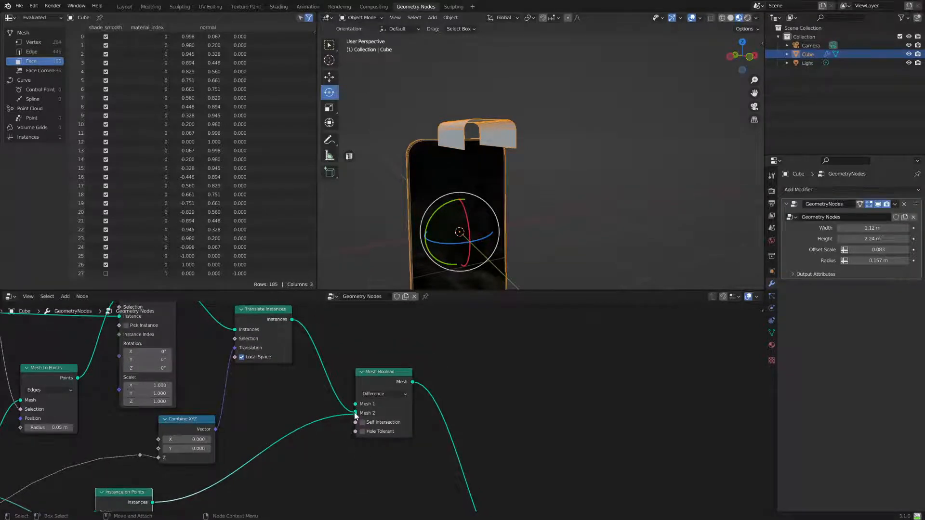
{"action": "mouse_move", "coordinate": [355, 414]}
{"action": "left_mouse_down"}
{"action": "mouse_move", "coordinate": [345, 415]}
{"action": "mouse_move", "coordinate": [355, 413]}
{"action": "left_mouse_up"}
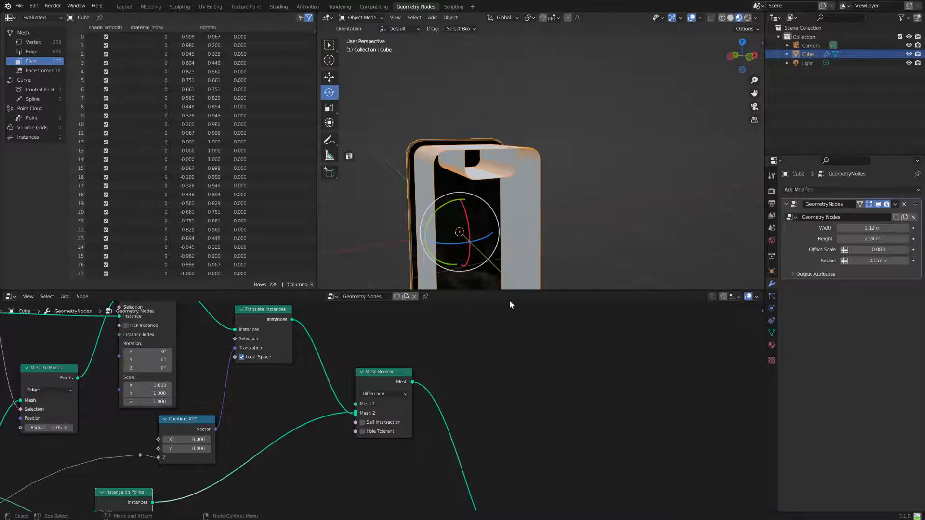
{"action": "middle_click_drag", "start_coordinate": [539, 241], "coordinate": [514, 282]}
{"action": "scroll", "coordinate": [478, 371], "scroll_direction": "down", "scroll_amount": 2}
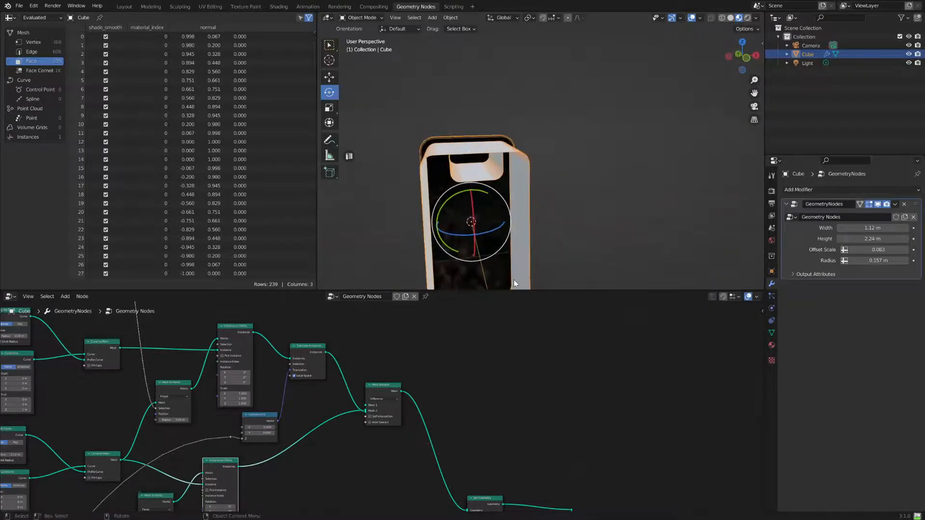
{"action": "scroll", "coordinate": [536, 238], "scroll_direction": "up", "scroll_amount": 2}
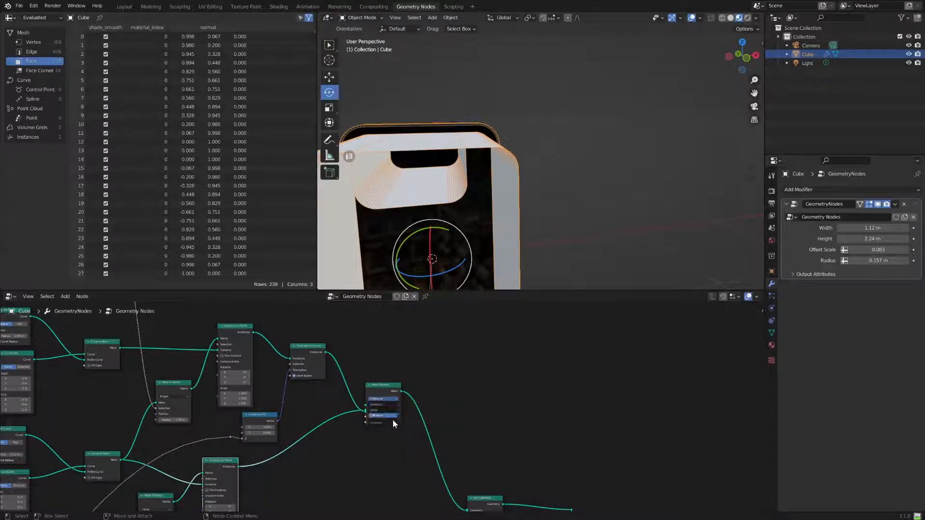
Try the Intersect operation on Mesh Boolean, swapping its input links and turning Hole Tolerant on and off
{"action": "left_click", "coordinate": [391, 405]}
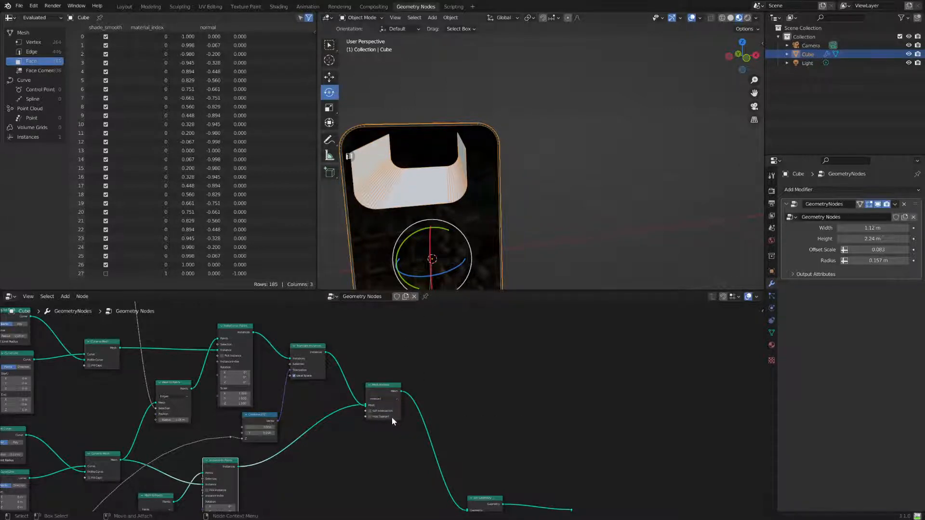
{"action": "scroll", "coordinate": [369, 408], "scroll_direction": "up", "scroll_amount": 2}
{"action": "left_click", "coordinate": [361, 411]}
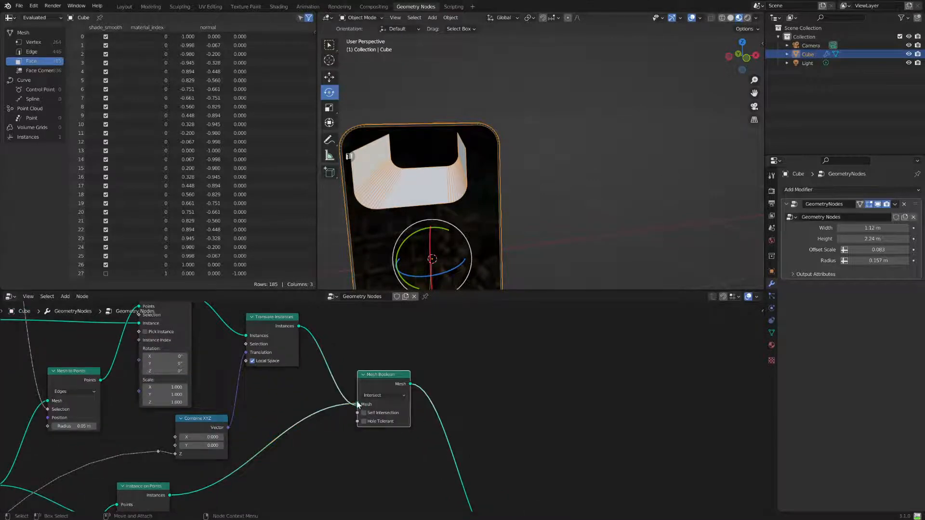
{"action": "mouse_move", "coordinate": [357, 404]}
{"action": "left_mouse_down"}
{"action": "mouse_move", "coordinate": [355, 412]}
{"action": "mouse_move", "coordinate": [358, 406]}
{"action": "left_mouse_up"}
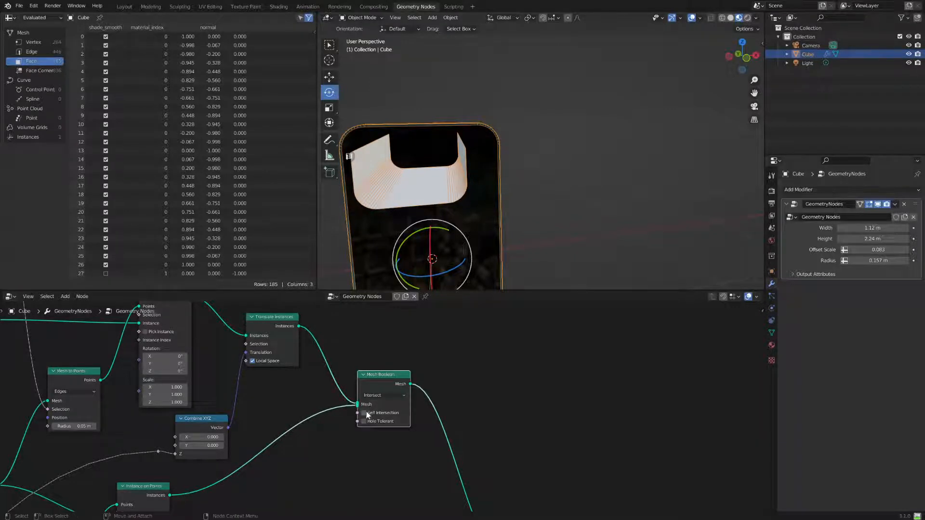
{"action": "left_click", "coordinate": [364, 422]}
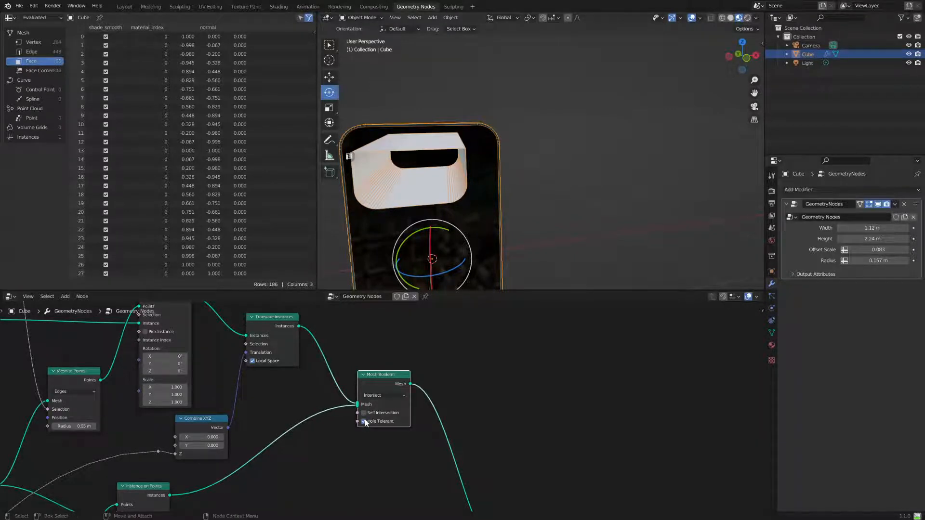
{"action": "left_click", "coordinate": [364, 422]}
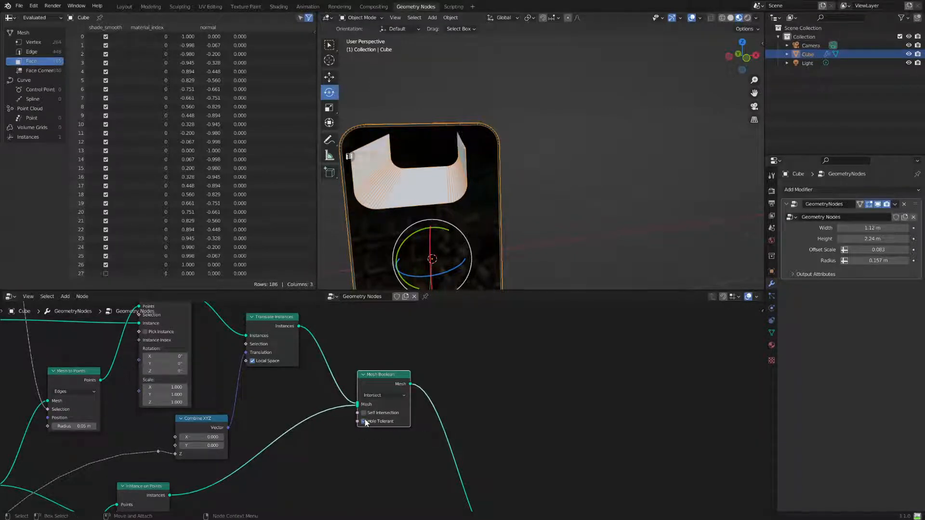
Switch Mesh Boolean back to Difference and swap the order of its two Mesh 2 links again
{"action": "left_click", "coordinate": [389, 395]}
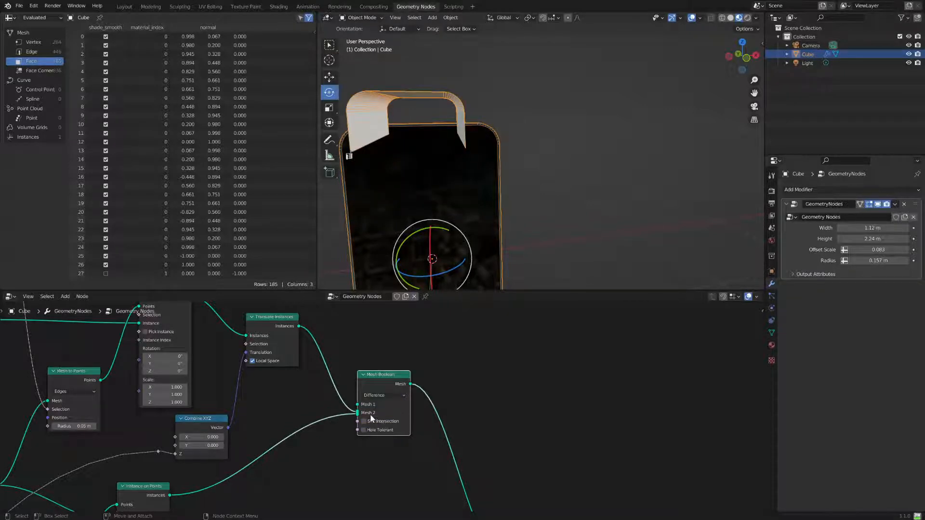
{"action": "left_click_drag", "start_coordinate": [357, 413], "coordinate": [358, 405]}
{"action": "scroll", "coordinate": [635, 209], "scroll_direction": "down", "scroll_amount": 5}
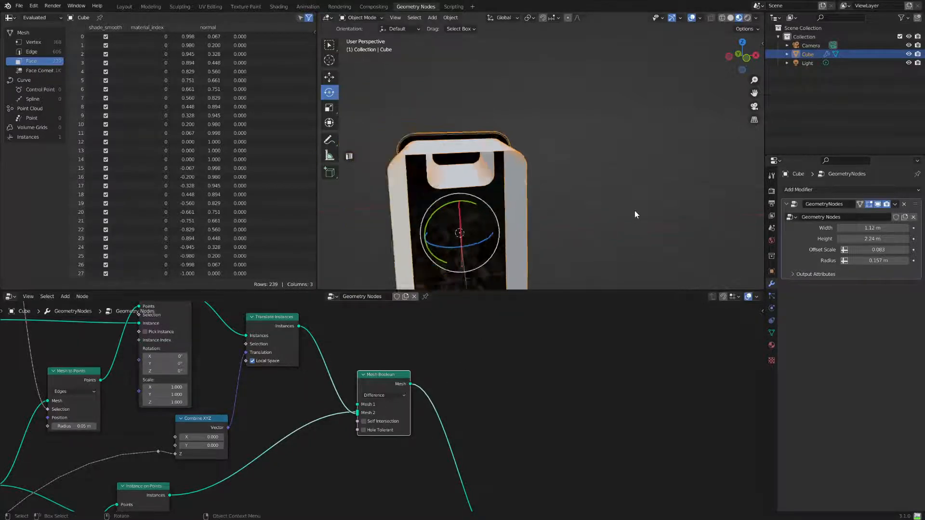
{"action": "middle_click_drag", "start_coordinate": [635, 209], "coordinate": [578, 234]}
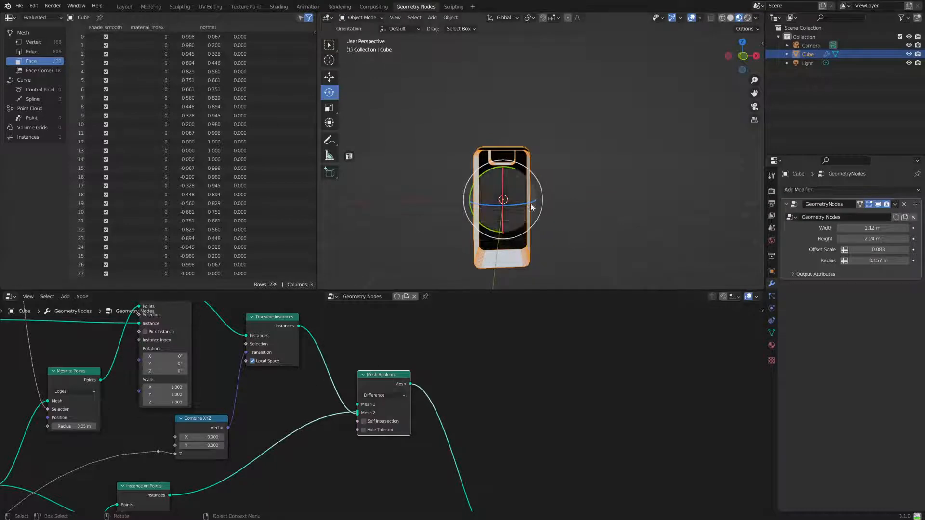
Set the Y value of Combine XYZ to 0.130 and check the offset of the box around the model
{"action": "middle_click_drag", "start_coordinate": [346, 336], "coordinate": [409, 361]}
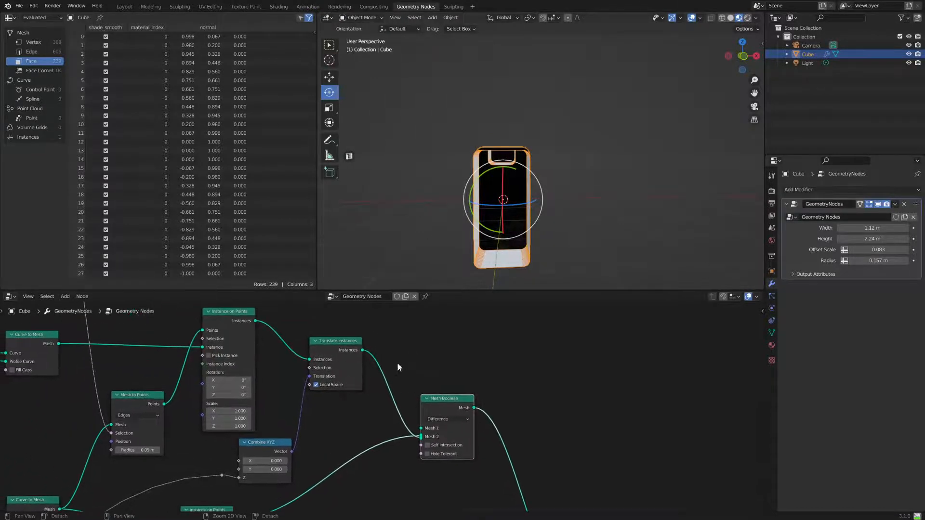
{"action": "middle_click_drag", "start_coordinate": [305, 462], "coordinate": [381, 425]}
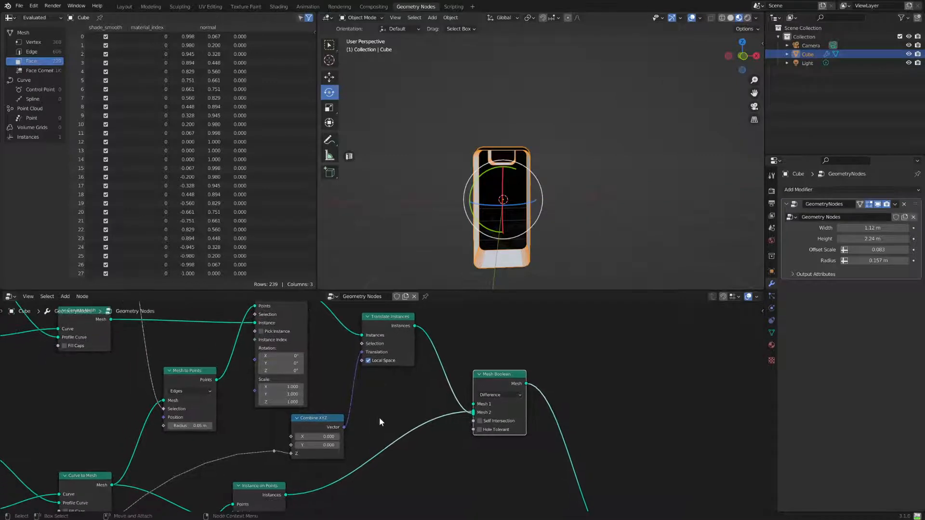
{"action": "left_click_drag", "start_coordinate": [318, 445], "coordinate": [342, 444]}
{"action": "mouse_move", "coordinate": [581, 225]}
{"action": "middle_mouse_down"}
{"action": "mouse_move", "coordinate": [596, 217]}
{"action": "mouse_move", "coordinate": [571, 231]}
{"action": "middle_mouse_up"}
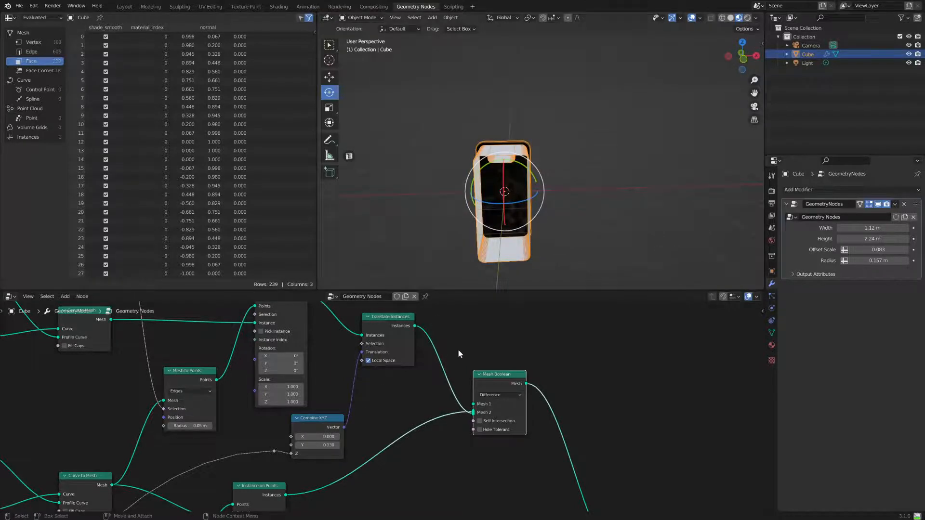
{"action": "scroll", "coordinate": [458, 350], "scroll_direction": "up", "scroll_amount": 3}
{"action": "middle_click_drag", "start_coordinate": [573, 224], "coordinate": [609, 224]}
{"action": "middle_click_drag", "start_coordinate": [551, 318], "coordinate": [462, 312]}
{"action": "middle_click_drag", "start_coordinate": [595, 236], "coordinate": [602, 209]}
{"action": "scroll", "coordinate": [547, 230], "scroll_direction": "up", "scroll_amount": 2}
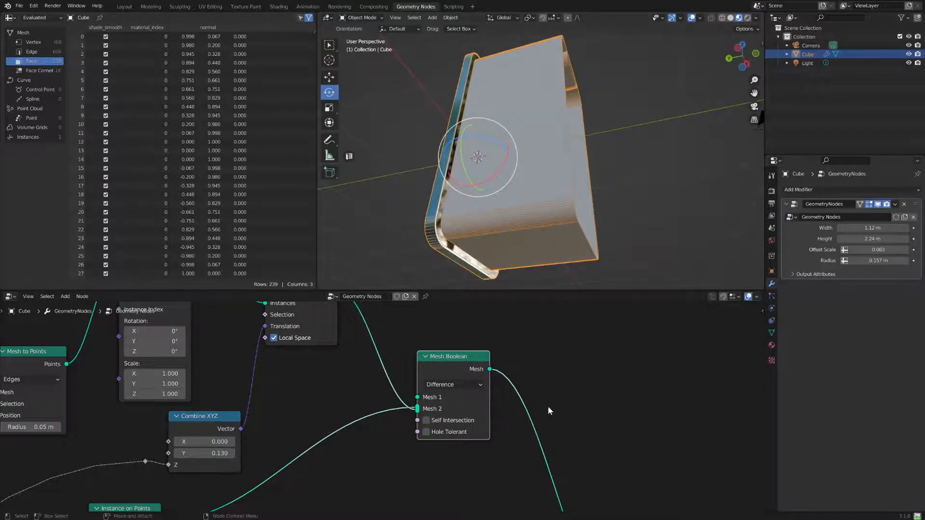
Insert a Transform node on the link between Mesh Boolean and Join Geometry
{"action": "scroll", "coordinate": [548, 409], "scroll_direction": "down", "scroll_amount": 3}
{"action": "middle_click_drag", "start_coordinate": [543, 393], "coordinate": [343, 433]}
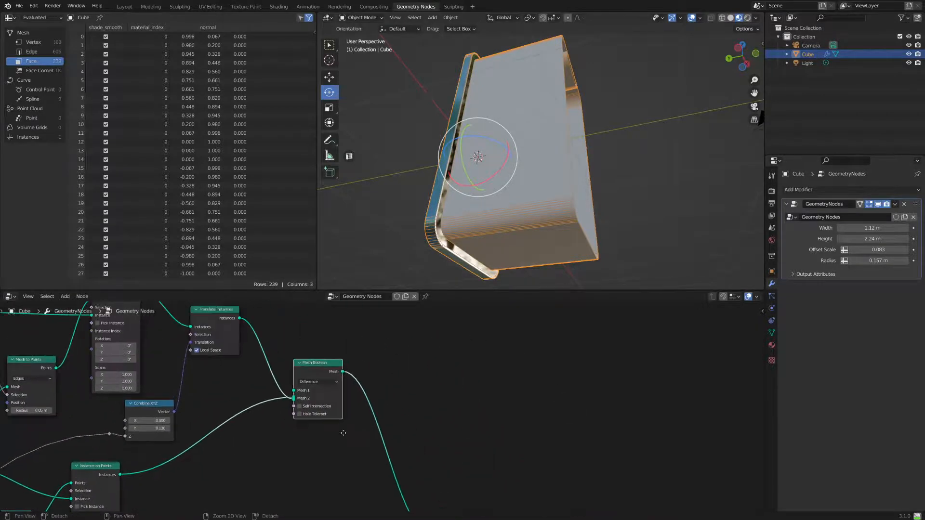
{"action": "left_click", "coordinate": [65, 298]}
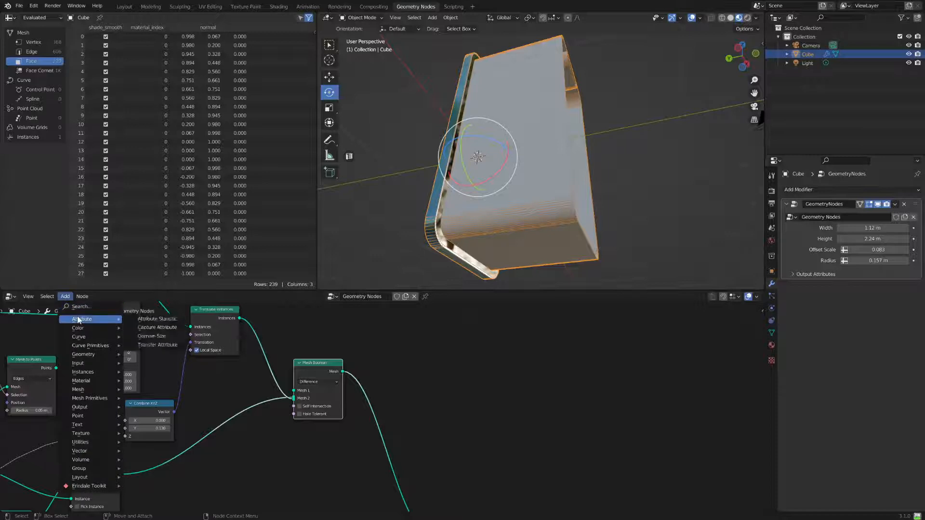
{"action": "mouse_move", "coordinate": [79, 319]}
{"action": "left_click", "coordinate": [79, 309]}
{"action": "type", "text": "tra"}
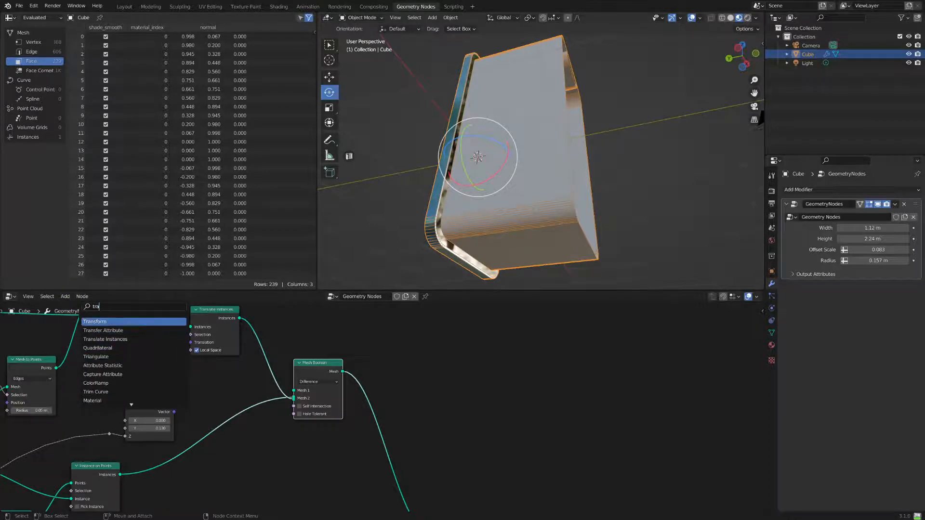
{"action": "left_click", "coordinate": [115, 322]}
{"action": "left_click", "coordinate": [457, 440]}
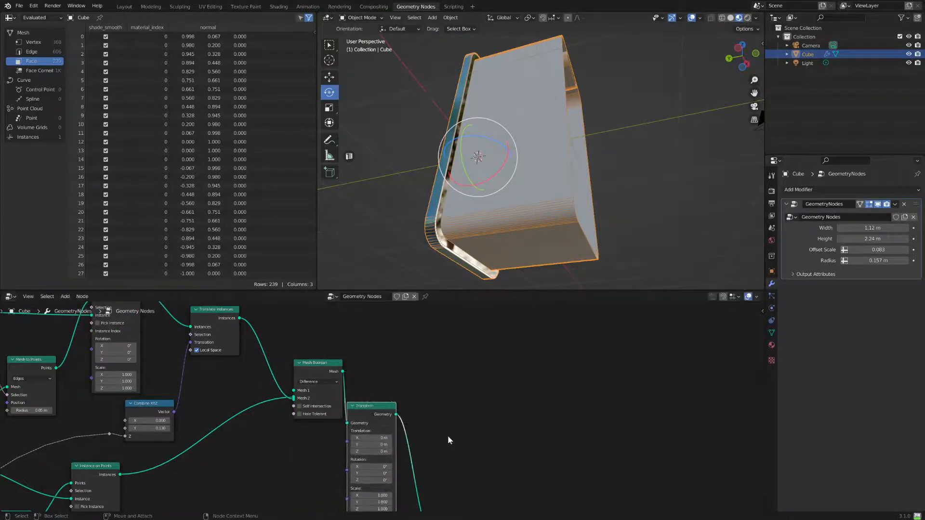
Set the Transform node's Z translation to -0.23 m and check the offset box in wireframe and solid shading
{"action": "middle_click_drag", "start_coordinate": [450, 435], "coordinate": [508, 391], "text": "alt"}
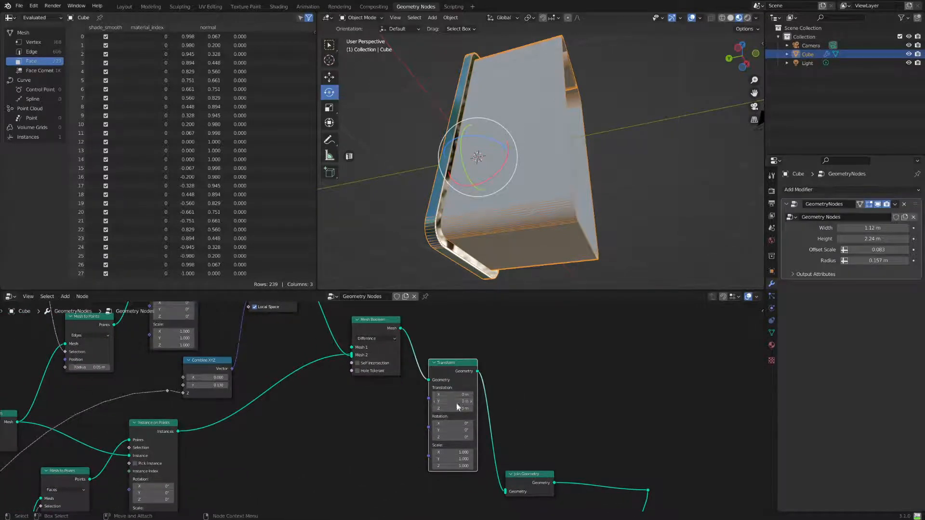
{"action": "mouse_move", "coordinate": [453, 408]}
{"action": "left_mouse_down"}
{"action": "mouse_move", "coordinate": [470, 408]}
{"action": "mouse_move", "coordinate": [459, 408]}
{"action": "left_mouse_up"}
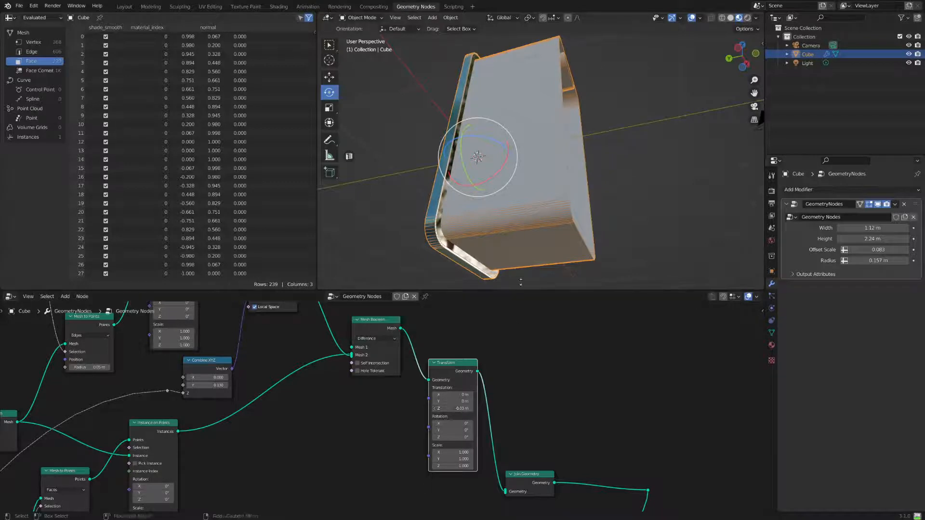
{"action": "left_click", "coordinate": [722, 17]}
{"action": "mouse_move", "coordinate": [617, 143]}
{"action": "middle_mouse_down"}
{"action": "mouse_move", "coordinate": [641, 135]}
{"action": "mouse_move", "coordinate": [649, 143]}
{"action": "mouse_move", "coordinate": [612, 159]}
{"action": "middle_mouse_up"}
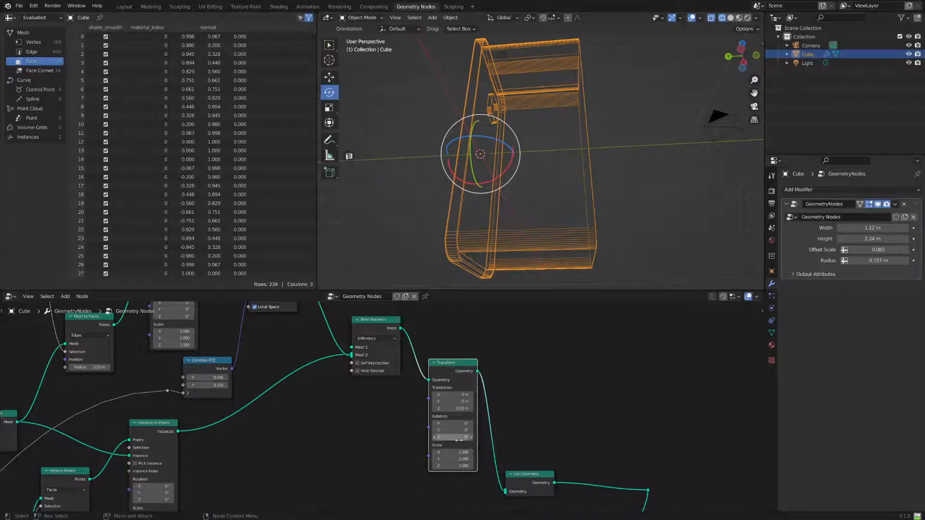
{"action": "left_click_drag", "start_coordinate": [459, 408], "coordinate": [449, 408]}
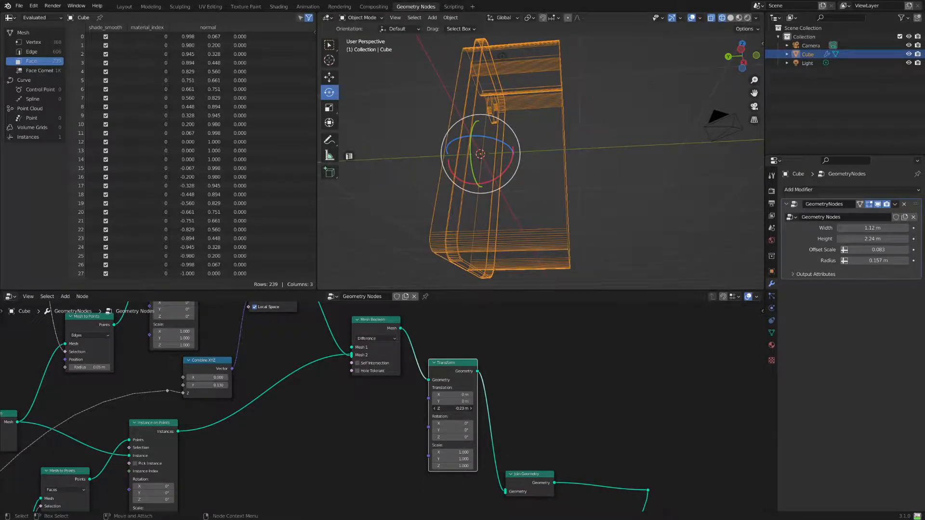
{"action": "left_click", "coordinate": [739, 17]}
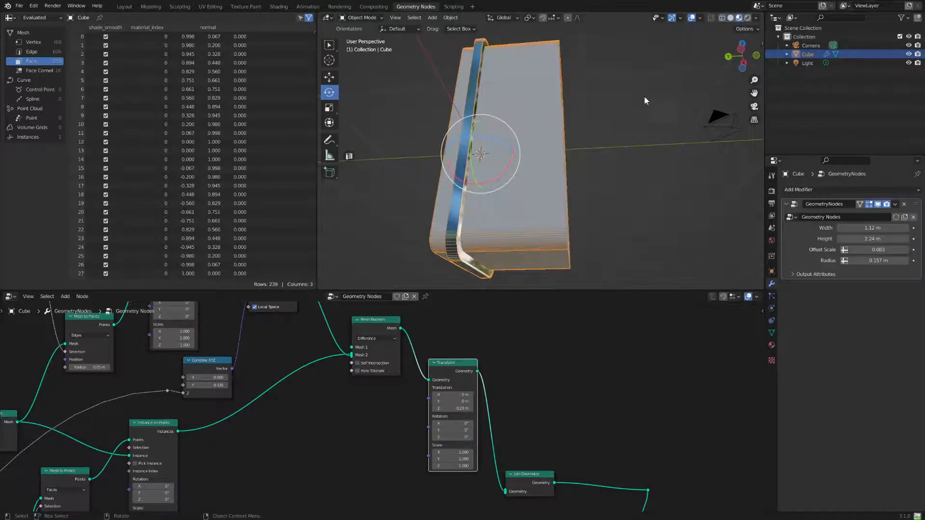
{"action": "middle_click_drag", "start_coordinate": [644, 97], "coordinate": [577, 201]}
{"action": "scroll", "coordinate": [576, 202], "scroll_direction": "down", "scroll_amount": 2}
Cut the link from the bezel material's Set Material node to the final Join Geometry node
{"action": "middle_click_drag", "start_coordinate": [595, 507], "coordinate": [530, 361]}
{"action": "scroll", "coordinate": [521, 387], "scroll_direction": "down", "scroll_amount": 5}
{"action": "scroll", "coordinate": [521, 387], "scroll_direction": "down", "scroll_amount": 2}
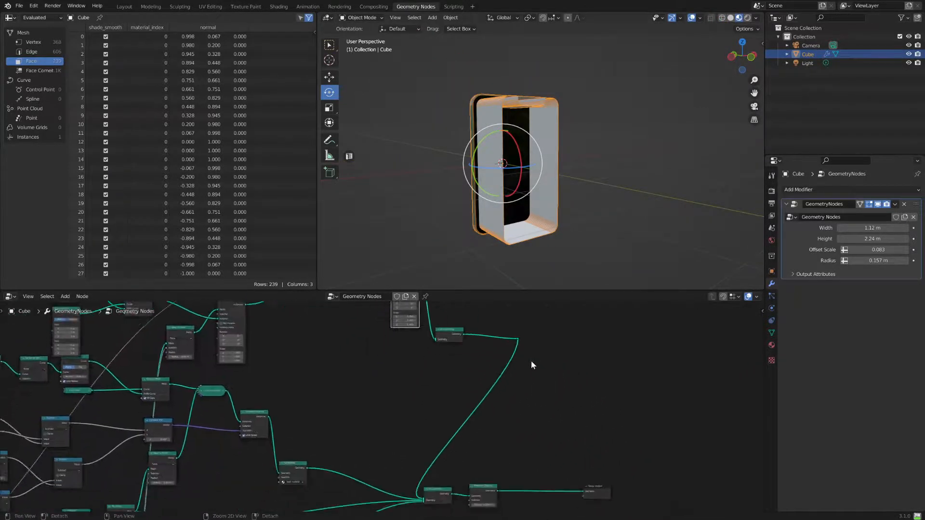
{"action": "left_click_drag", "start_coordinate": [554, 318], "coordinate": [501, 362]}
{"action": "middle_click_drag", "start_coordinate": [395, 432], "coordinate": [443, 357]}
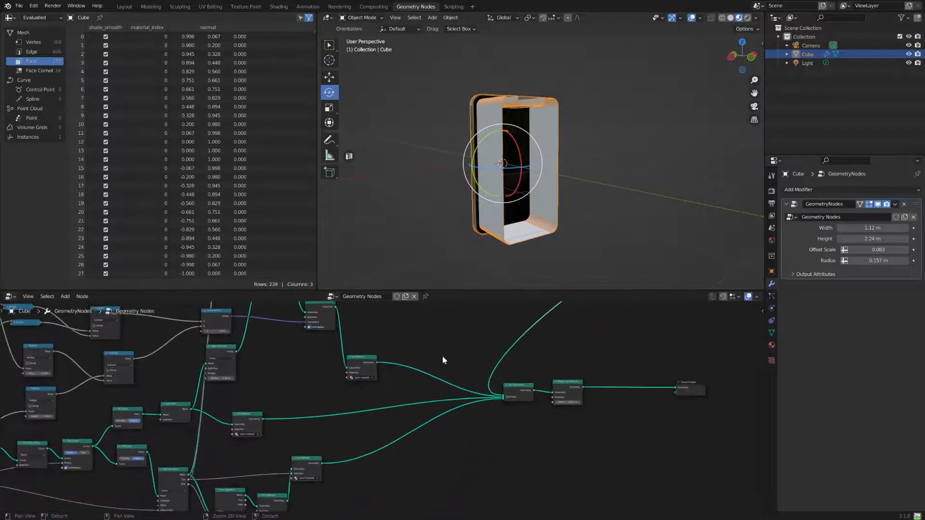
{"action": "scroll", "coordinate": [351, 420], "scroll_direction": "up", "scroll_amount": 3}
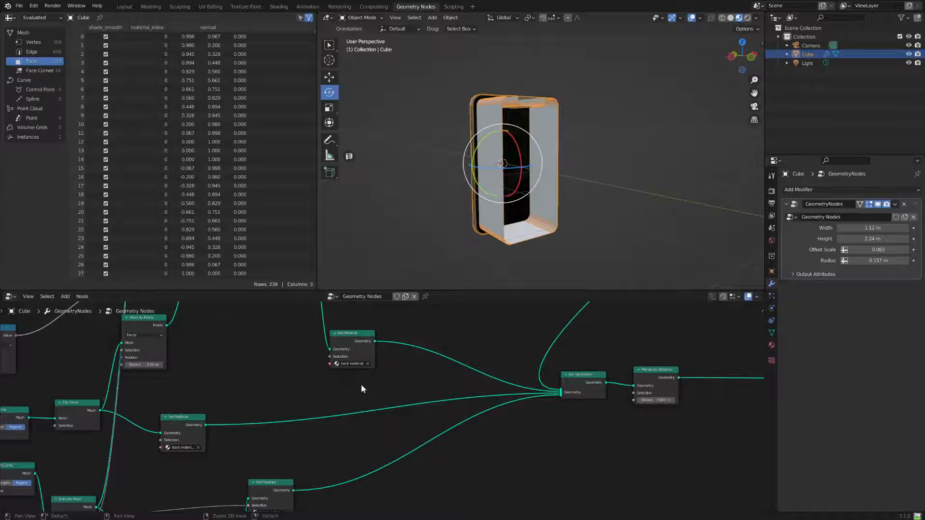
{"action": "middle_click_drag", "start_coordinate": [361, 383], "coordinate": [466, 301]}
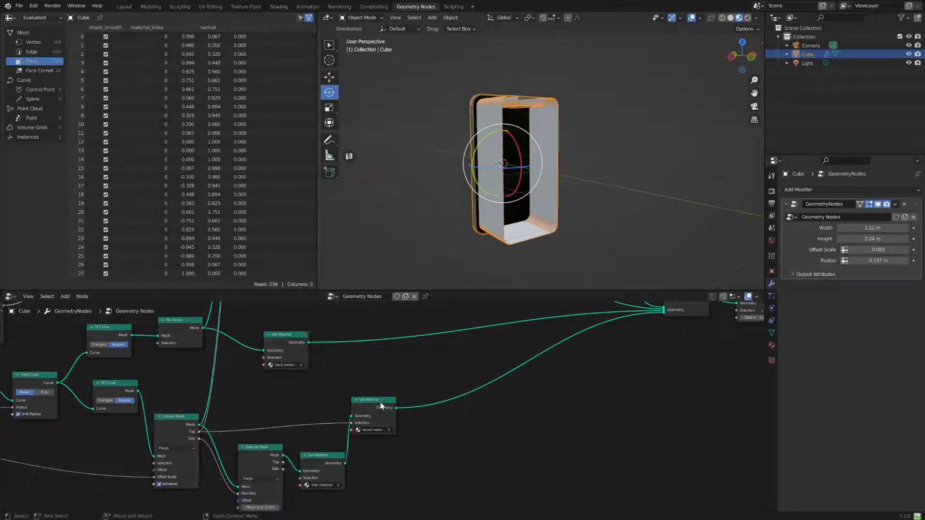
{"action": "left_click_drag", "start_coordinate": [380, 403], "coordinate": [423, 393]}
{"action": "middle_click_drag", "start_coordinate": [521, 397], "coordinate": [365, 443]}
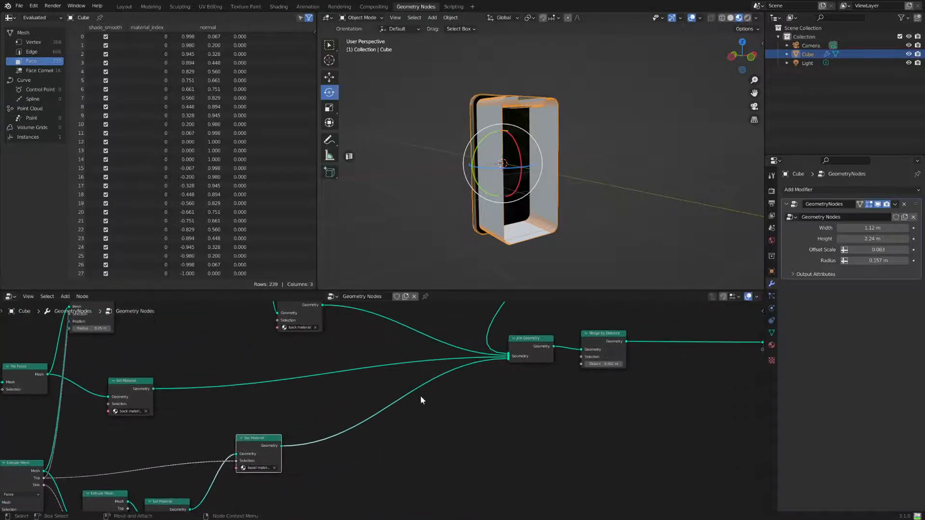
{"action": "left_click_drag", "start_coordinate": [541, 343], "coordinate": [544, 343]}
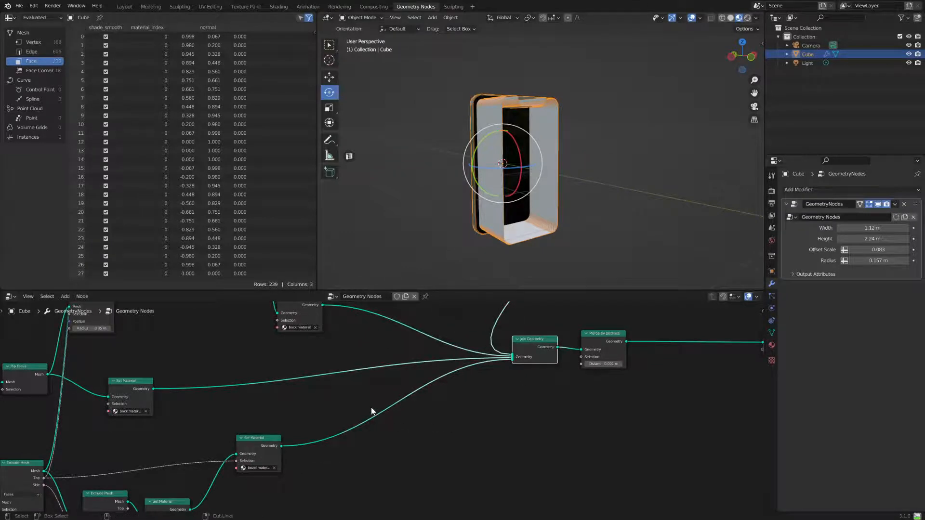
{"action": "right_click_drag", "start_coordinate": [371, 407], "coordinate": [395, 435], "text": "ctrl"}
Add a Mesh Boolean node with its Mesh 1 input fed by the bezel material's Set Material output
{"action": "scroll", "coordinate": [403, 433], "scroll_direction": "down", "scroll_amount": 2}
{"action": "middle_click_drag", "start_coordinate": [400, 435], "coordinate": [334, 461]}
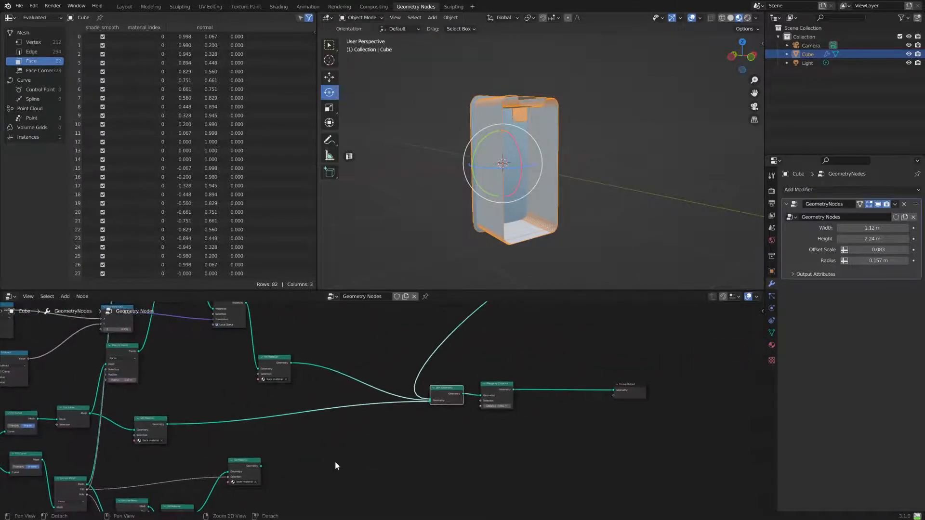
{"action": "left_click_drag", "start_coordinate": [261, 467], "coordinate": [437, 388]}
{"action": "type", "text": "mesh"}
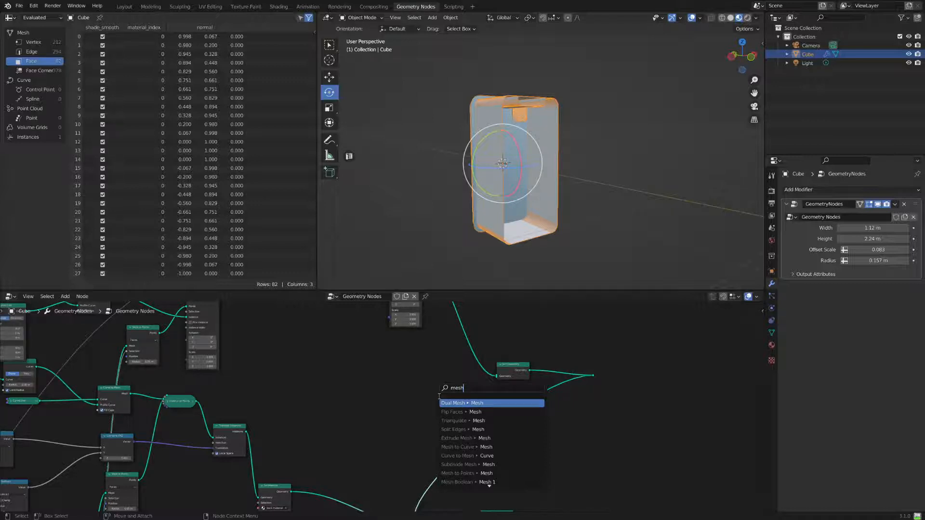
{"action": "left_click", "coordinate": [473, 483]}
{"action": "left_click", "coordinate": [501, 380]}
{"action": "scroll", "coordinate": [501, 380], "scroll_direction": "up", "scroll_amount": 1}
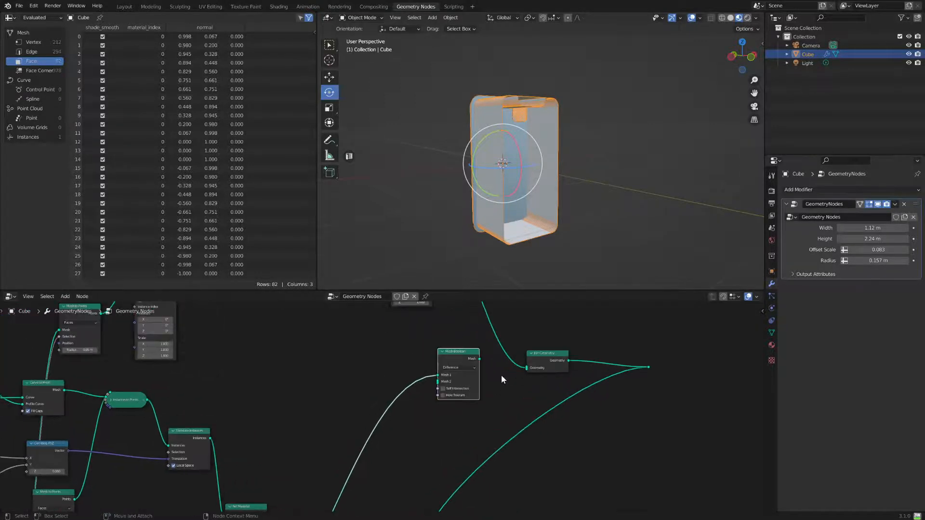
Place the new Mesh Boolean below the Transform node and link Transform's geometry to its Mesh 2 input
{"action": "middle_click_drag", "start_coordinate": [502, 376], "coordinate": [398, 447]}
{"action": "middle_click_drag", "start_coordinate": [442, 384], "coordinate": [486, 432]}
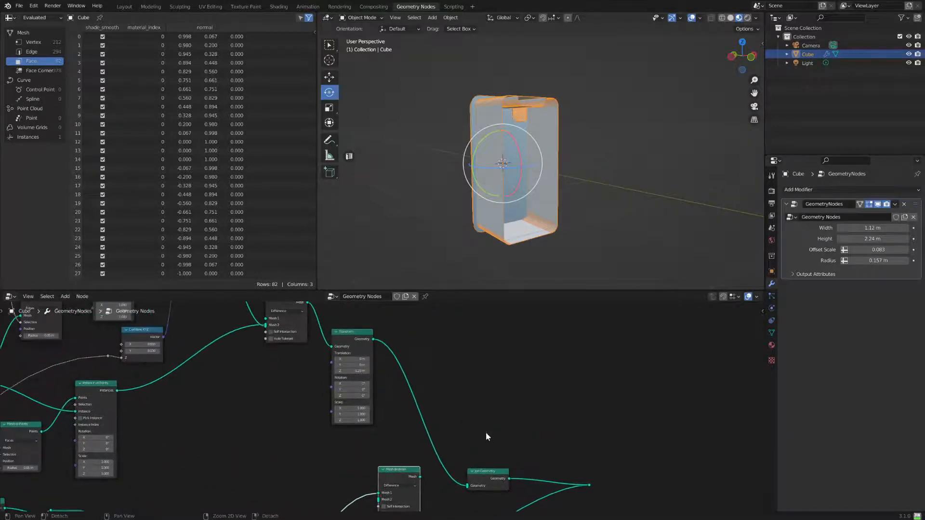
{"action": "left_click_drag", "start_coordinate": [399, 469], "coordinate": [411, 462]}
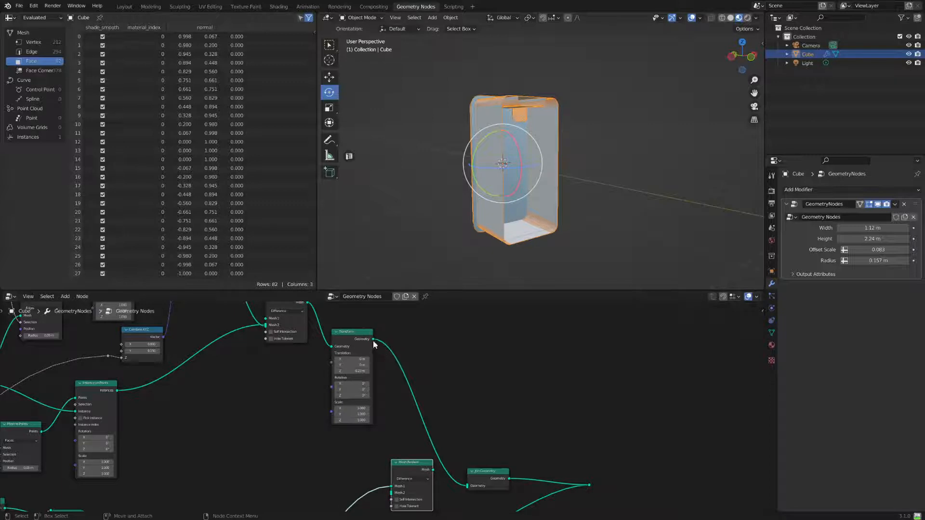
{"action": "left_click_drag", "start_coordinate": [373, 340], "coordinate": [410, 479]}
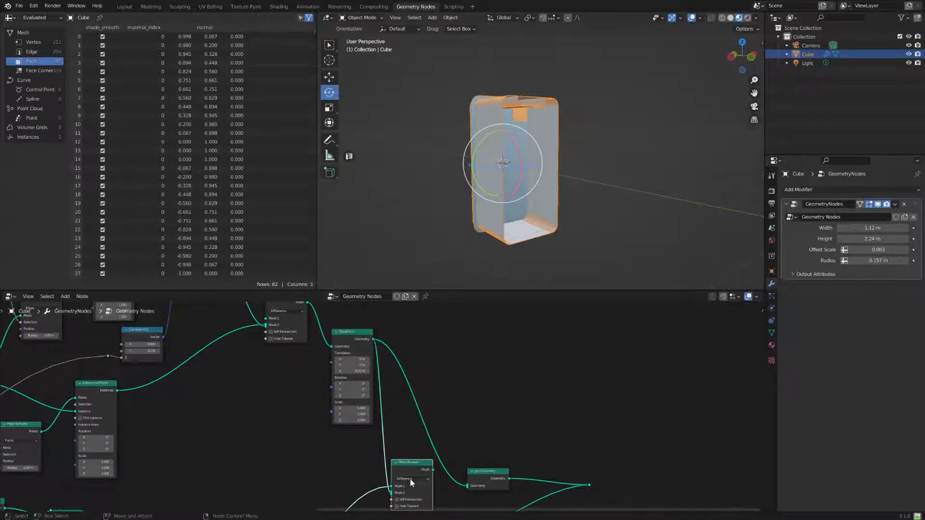
Replace Transform's link into Join Geometry with the new Mesh Boolean's output and inspect the cut body from several sides
{"action": "middle_click_drag", "start_coordinate": [573, 232], "coordinate": [623, 226]}
{"action": "scroll", "coordinate": [401, 472], "scroll_direction": "up", "scroll_amount": 2}
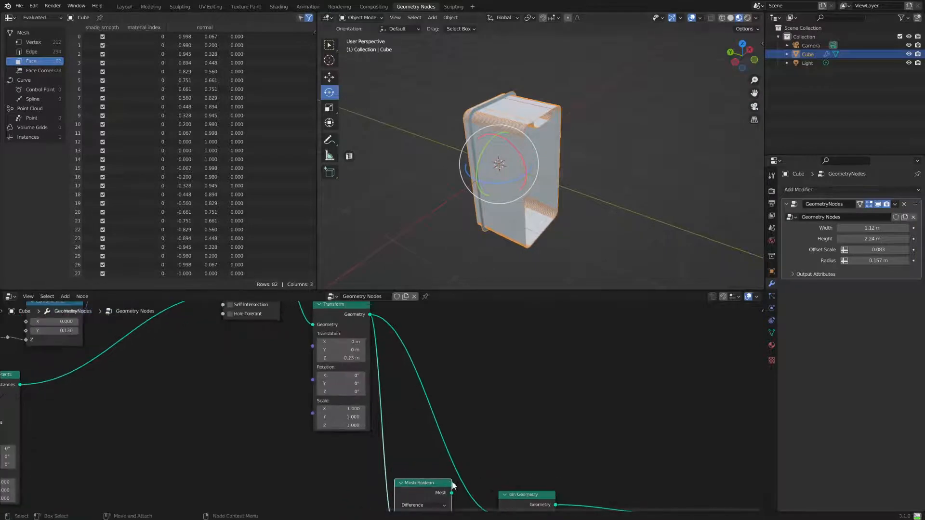
{"action": "scroll", "coordinate": [453, 485], "scroll_direction": "up", "scroll_amount": 1}
{"action": "middle_click_drag", "start_coordinate": [457, 463], "coordinate": [457, 371]}
{"action": "right_click_drag", "start_coordinate": [488, 410], "coordinate": [462, 405], "text": "ctrl"}
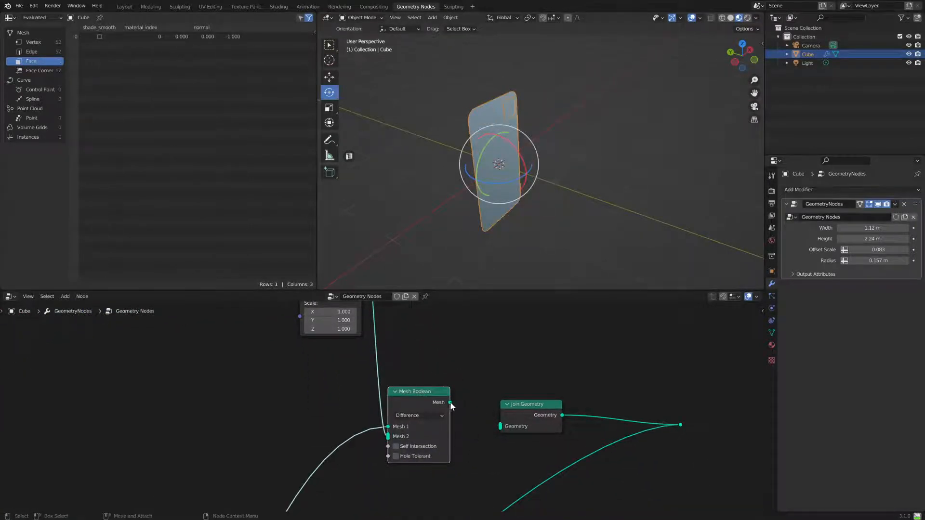
{"action": "left_click_drag", "start_coordinate": [451, 404], "coordinate": [500, 426]}
{"action": "middle_click_drag", "start_coordinate": [544, 276], "coordinate": [540, 193]}
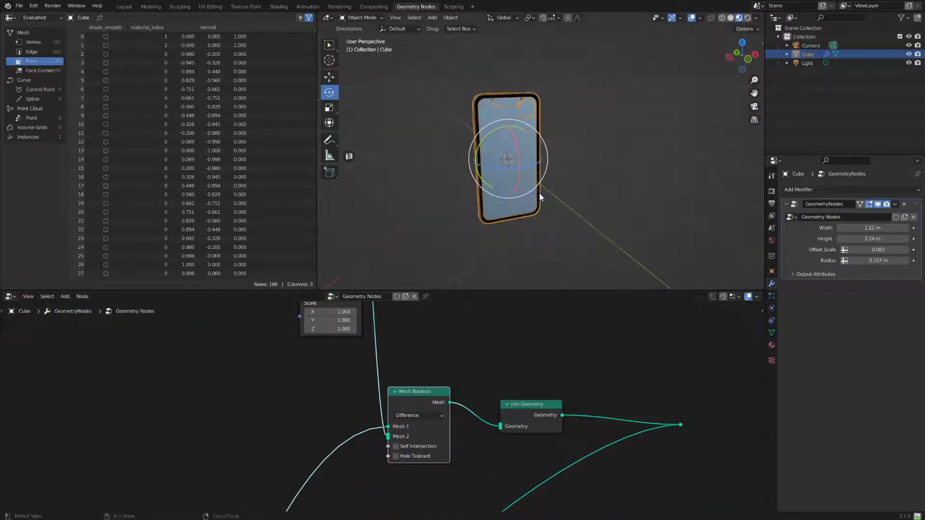
{"action": "middle_click_drag", "start_coordinate": [593, 155], "coordinate": [678, 198]}
{"action": "scroll", "coordinate": [579, 222], "scroll_direction": "up", "scroll_amount": 4}
{"action": "scroll", "coordinate": [360, 424], "scroll_direction": "down", "scroll_amount": 5}
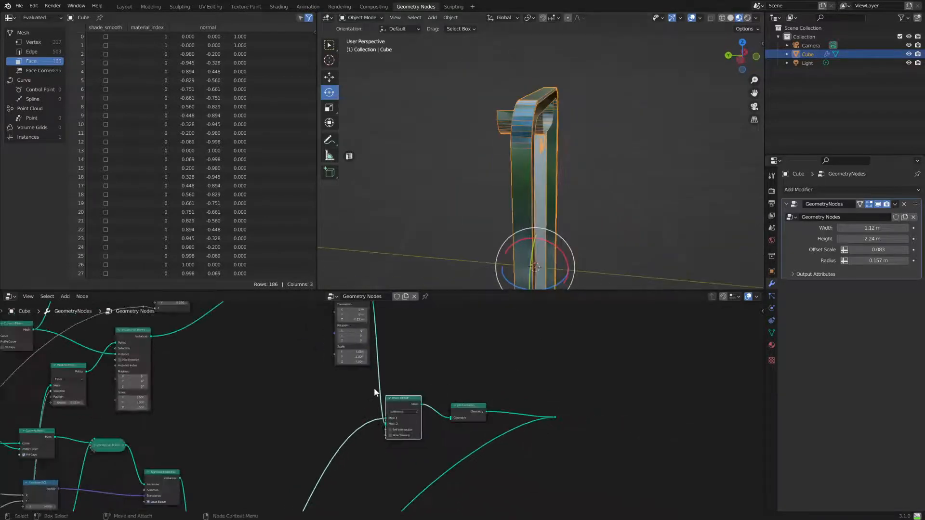
Shift the bezel and side Set Material nodes and the second Extrude Mesh node to space out the body branch
{"action": "middle_click_drag", "start_coordinate": [341, 500], "coordinate": [420, 367]}
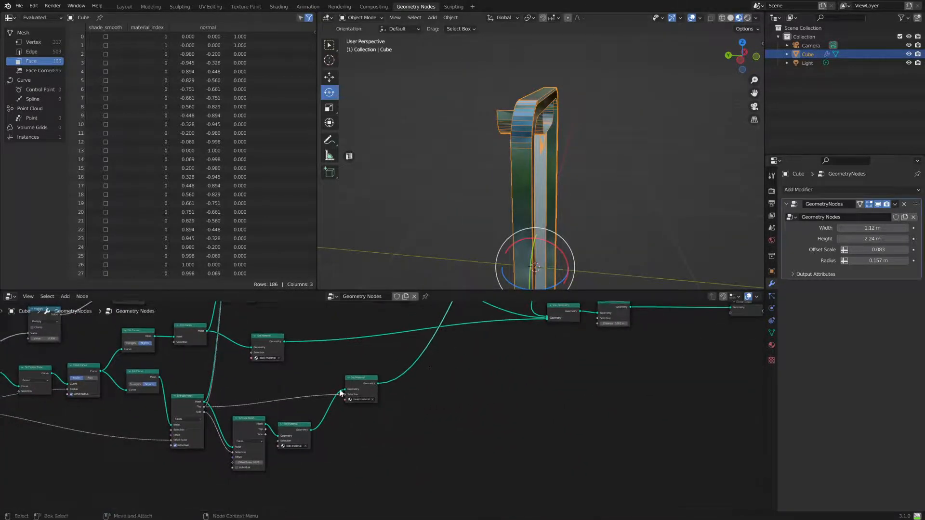
{"action": "scroll", "coordinate": [336, 393], "scroll_direction": "up", "scroll_amount": 2}
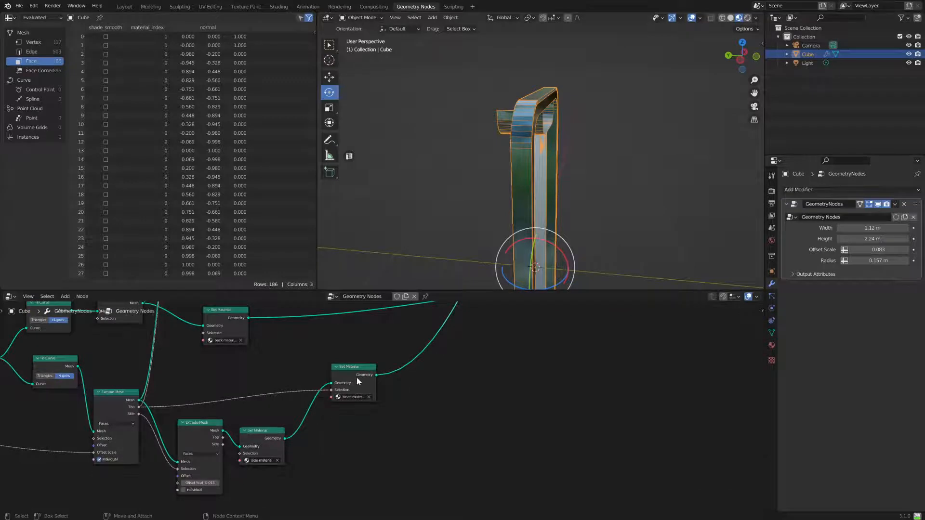
{"action": "left_click_drag", "start_coordinate": [351, 369], "coordinate": [363, 369]}
{"action": "left_click_drag", "start_coordinate": [264, 430], "coordinate": [275, 424]}
{"action": "left_click_drag", "start_coordinate": [198, 425], "coordinate": [204, 423]}
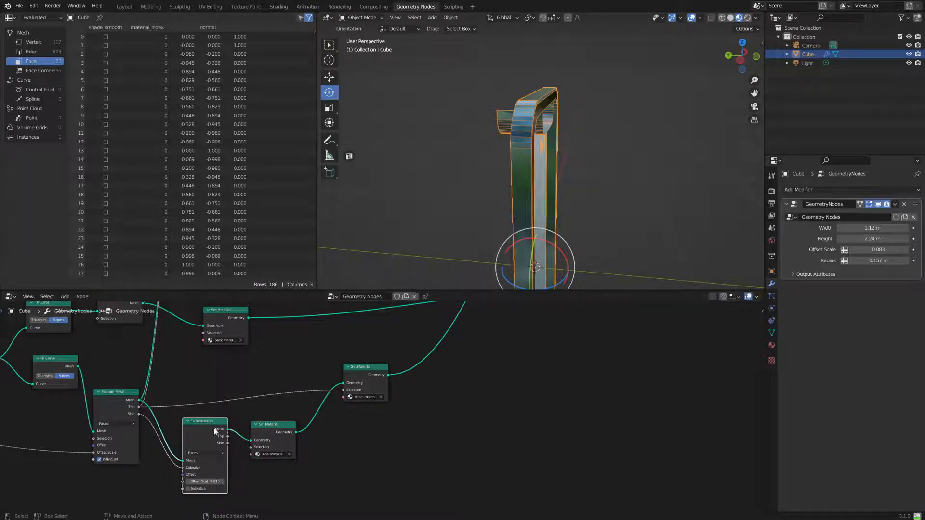
Widen the gap between the second Extrude Mesh node and the side material's Set Material node
{"action": "middle_click_drag", "start_coordinate": [455, 395], "coordinate": [336, 447]}
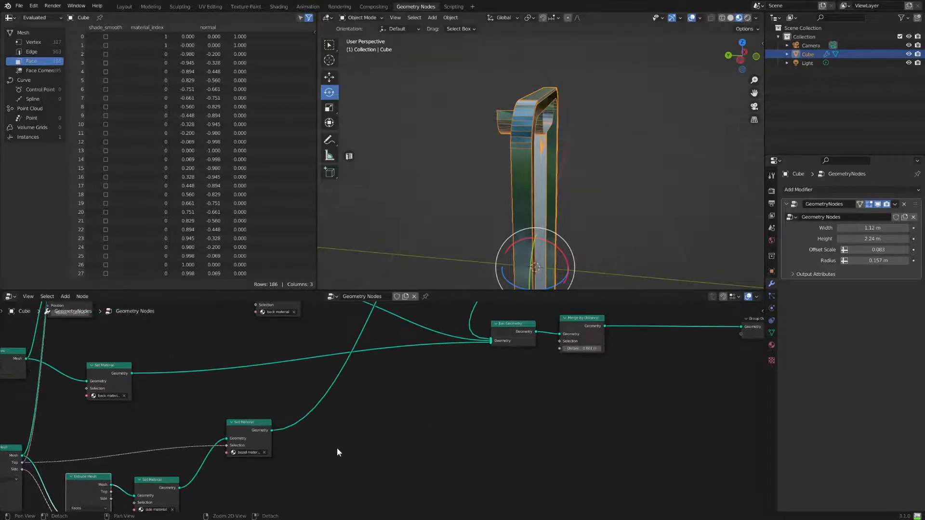
{"action": "scroll", "coordinate": [255, 427], "scroll_direction": "down", "scroll_amount": 2}
{"action": "middle_click_drag", "start_coordinate": [400, 422], "coordinate": [377, 436]}
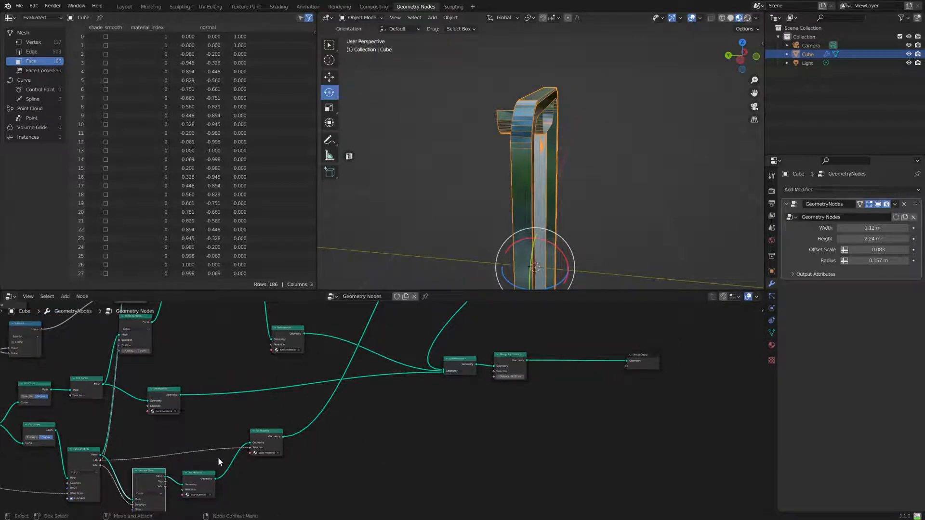
{"action": "middle_click_drag", "start_coordinate": [292, 446], "coordinate": [374, 402]}
{"action": "scroll", "coordinate": [374, 406], "scroll_direction": "up", "scroll_amount": 4}
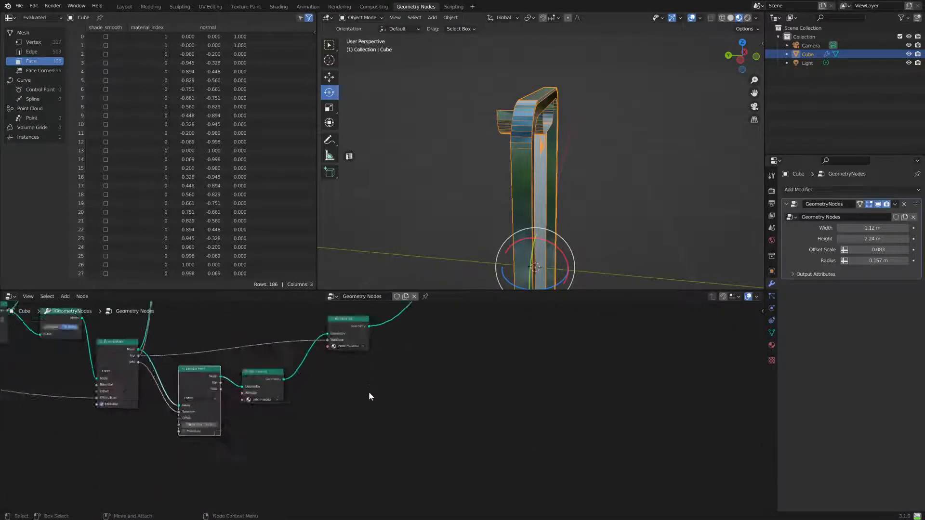
{"action": "middle_click_drag", "start_coordinate": [355, 392], "coordinate": [454, 414]}
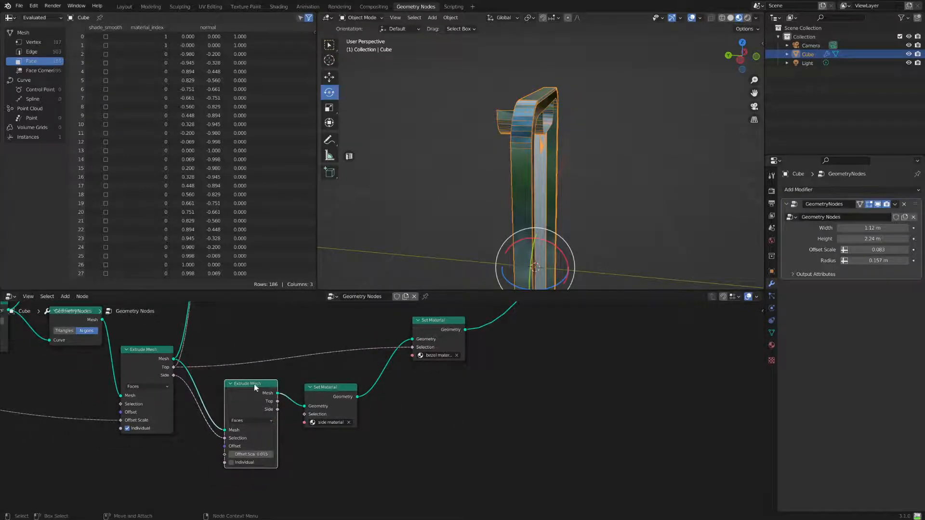
{"action": "left_click_drag", "start_coordinate": [319, 390], "coordinate": [344, 379]}
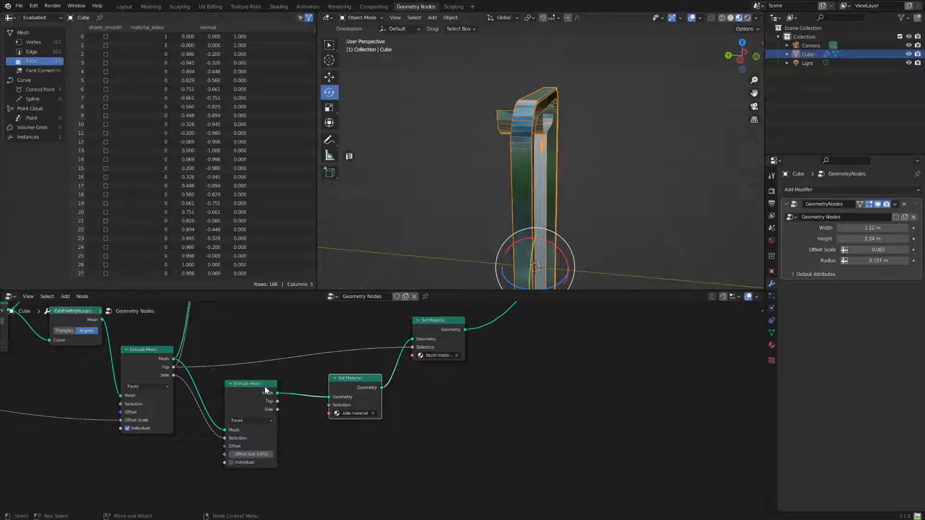
{"action": "left_click_drag", "start_coordinate": [264, 387], "coordinate": [259, 385]}
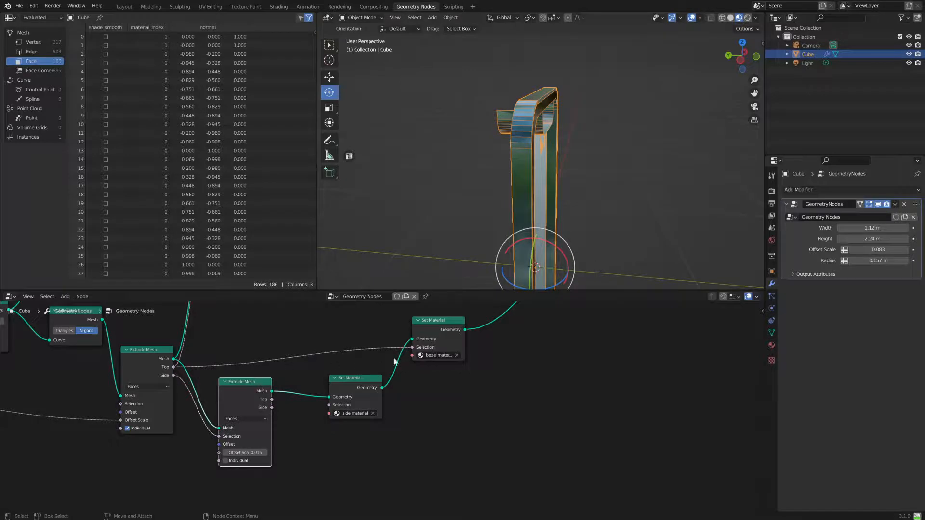
Add a Separate Geometry node below the bezel material's Set Material node and select the first Extrude Mesh node
{"action": "left_click", "coordinate": [58, 296]}
{"action": "type", "text": "se"}
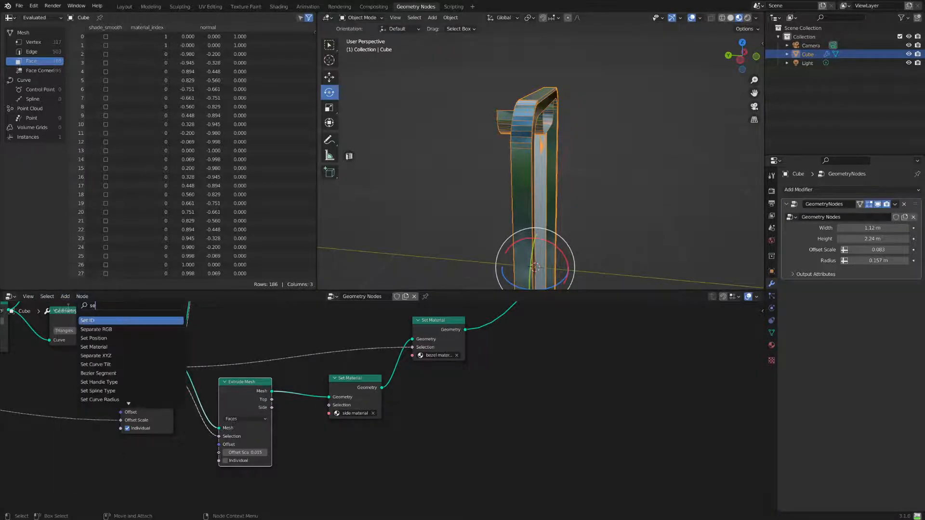
{"action": "type", "text": "p"}
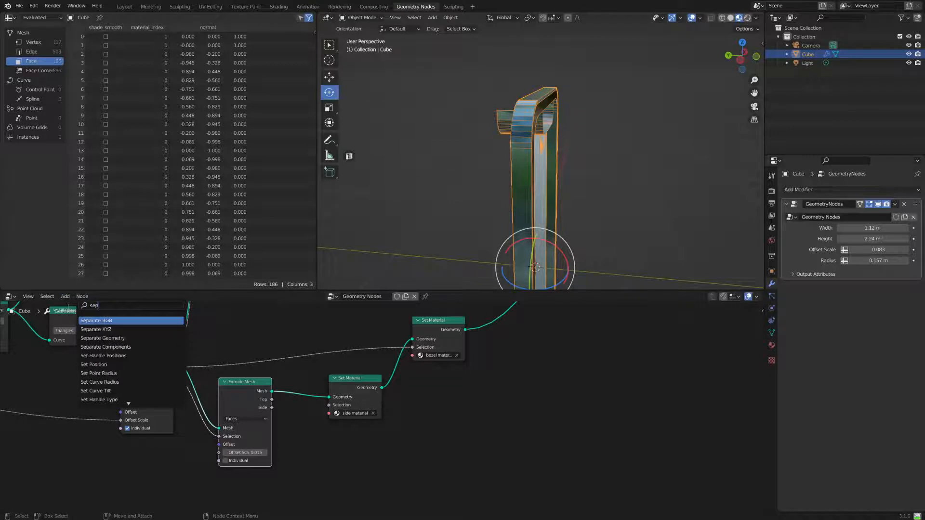
{"action": "left_click", "coordinate": [146, 339]}
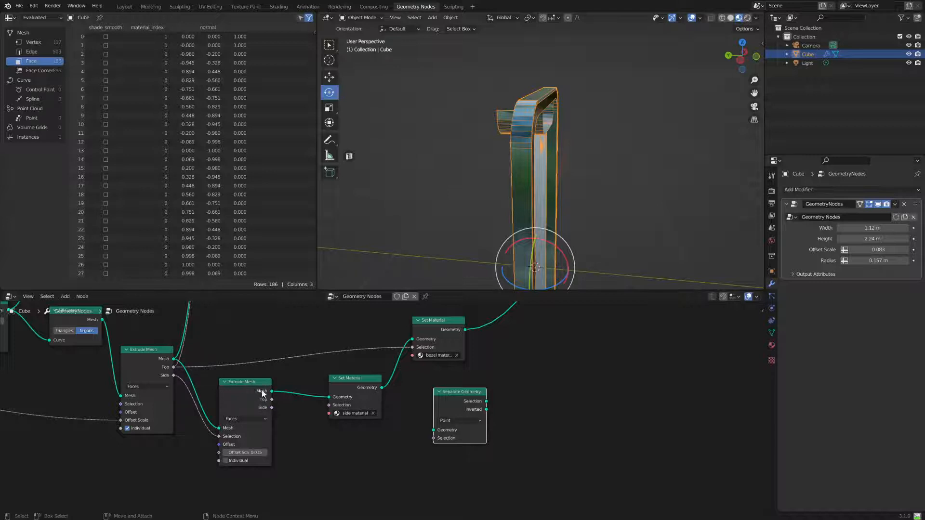
{"action": "left_click_drag", "start_coordinate": [243, 383], "coordinate": [245, 382]}
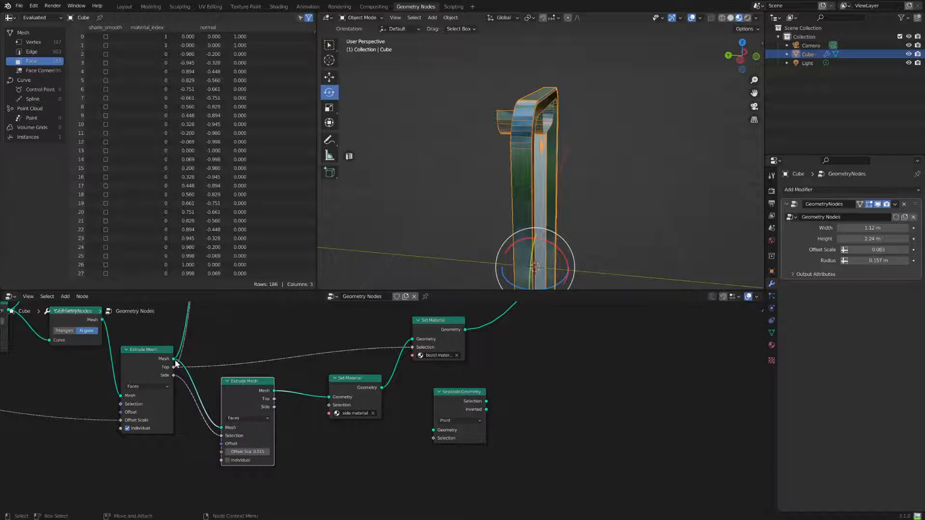
{"action": "left_click", "coordinate": [175, 362]}
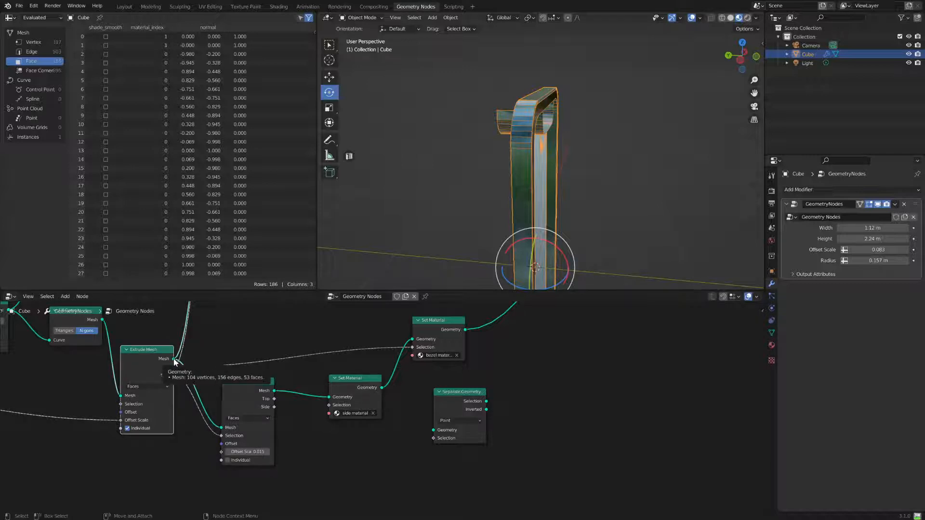
Feed the second Extrude Mesh into Separate Geometry's Geometry input and use the first Extrude Mesh's Top output as its Selection
{"action": "left_click", "coordinate": [274, 354]}
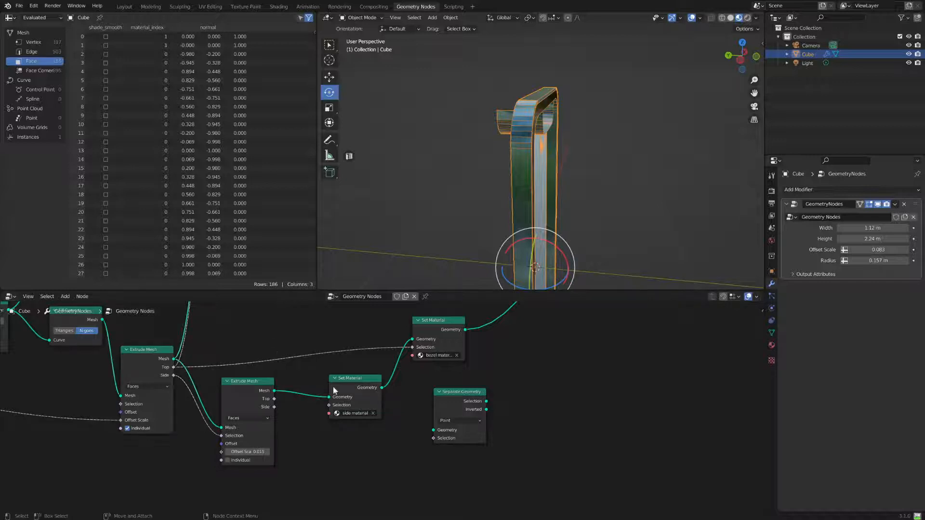
{"action": "mouse_move", "coordinate": [276, 394]}
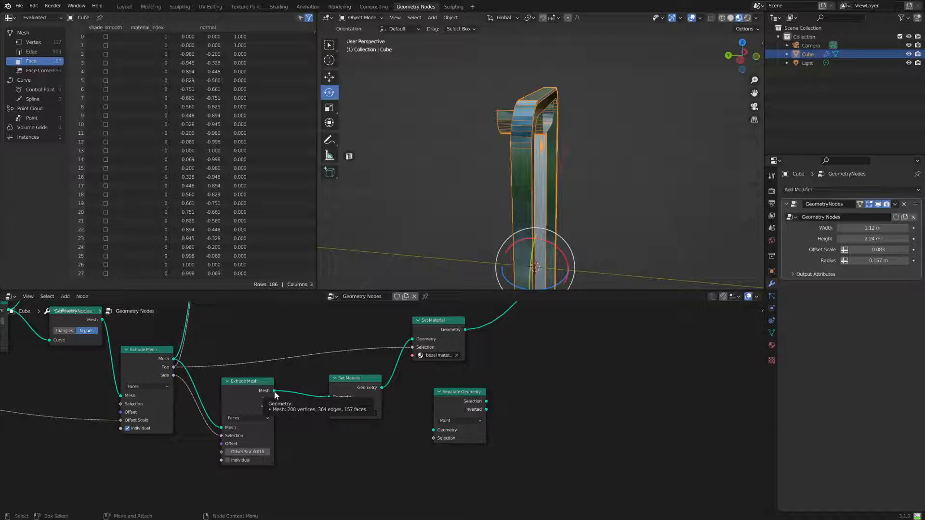
{"action": "left_click_drag", "start_coordinate": [275, 392], "coordinate": [435, 430]}
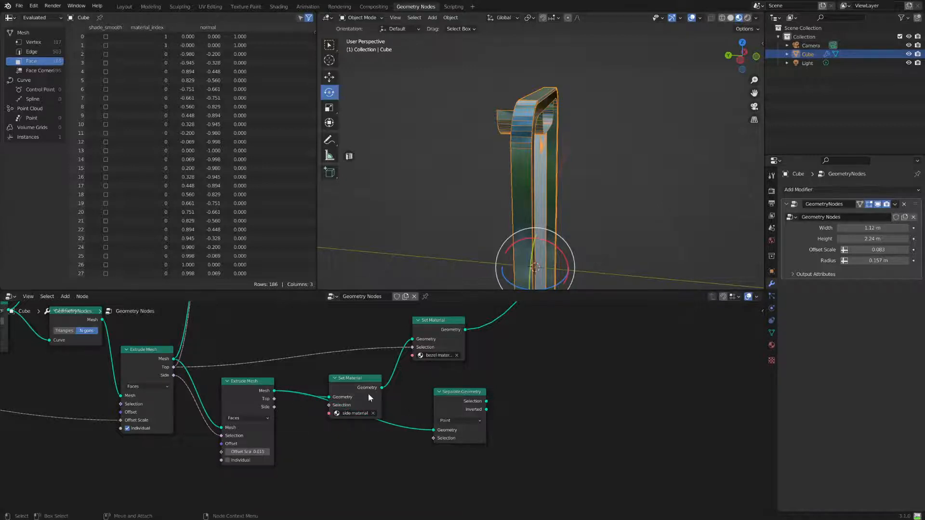
{"action": "left_click_drag", "start_coordinate": [377, 384], "coordinate": [396, 373]}
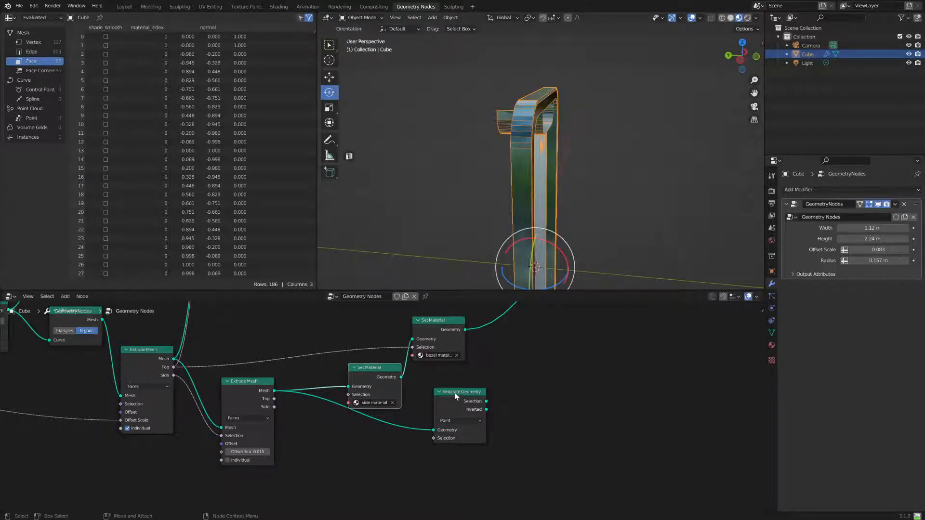
{"action": "left_click_drag", "start_coordinate": [455, 392], "coordinate": [426, 411]}
{"action": "middle_click_drag", "start_coordinate": [364, 444], "coordinate": [333, 432]}
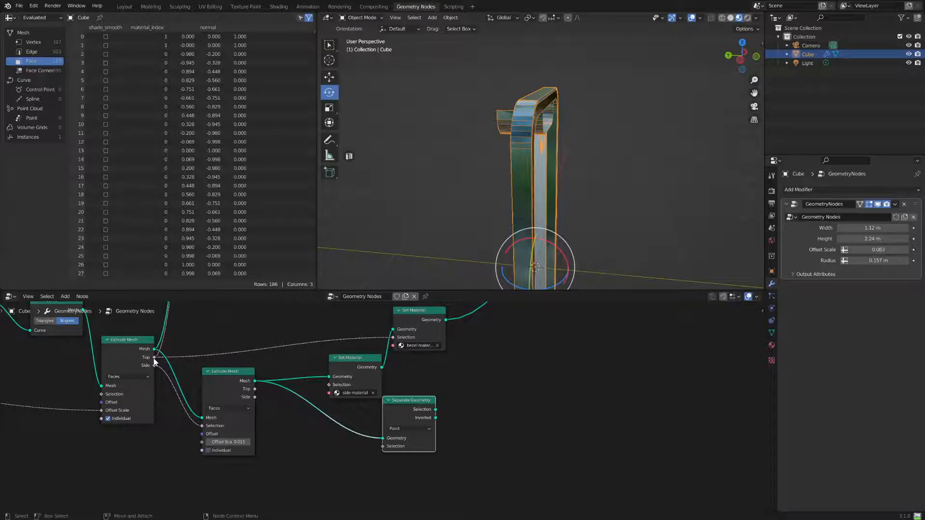
{"action": "left_click_drag", "start_coordinate": [154, 357], "coordinate": [382, 446]}
Move the Separate Geometry node above the side and bezel Set Material nodes and shift the bezel one slightly away
{"action": "middle_click_drag", "start_coordinate": [340, 451], "coordinate": [314, 498]}
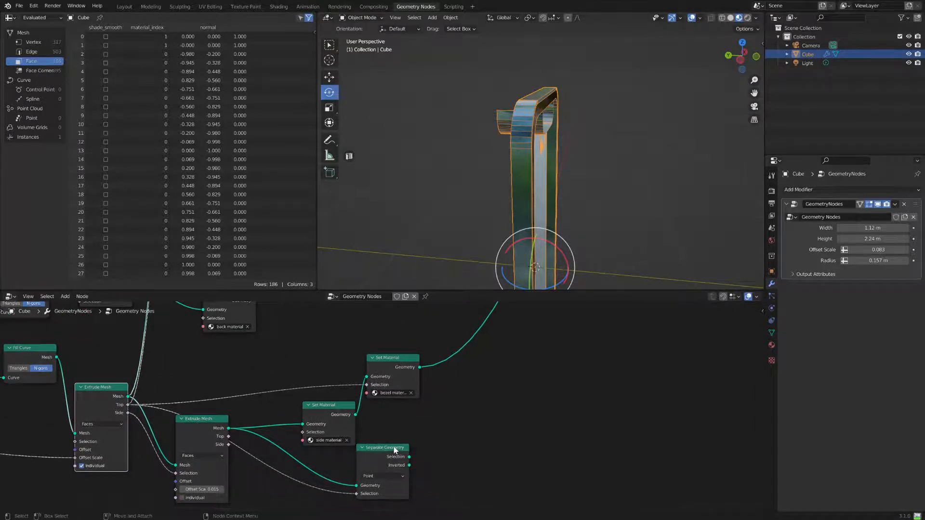
{"action": "left_click_drag", "start_coordinate": [395, 446], "coordinate": [355, 295]}
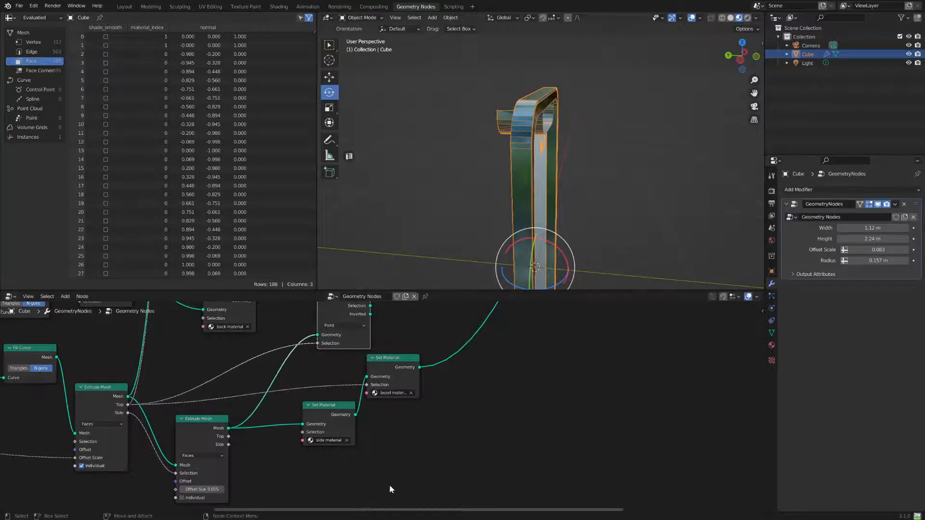
{"action": "middle_click_drag", "start_coordinate": [421, 362], "coordinate": [448, 402]}
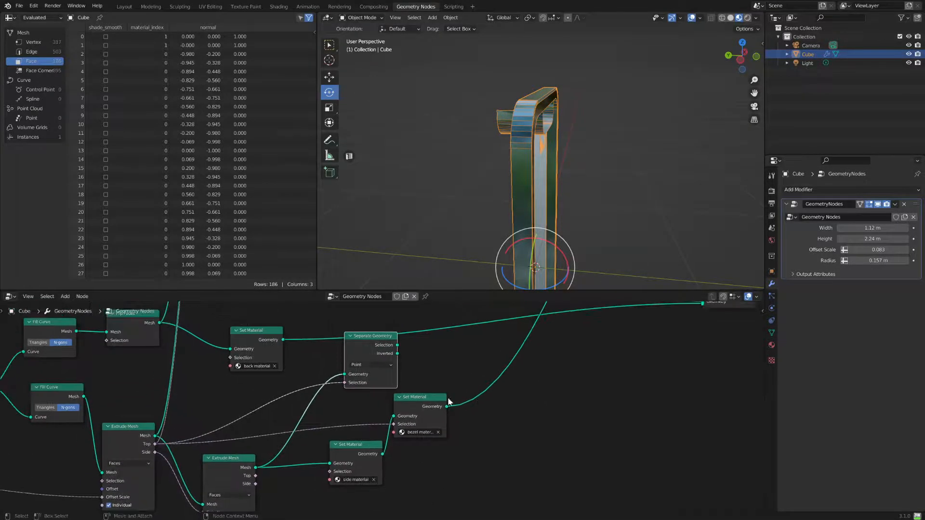
{"action": "left_click_drag", "start_coordinate": [440, 395], "coordinate": [459, 415]}
{"action": "left_click_drag", "start_coordinate": [376, 340], "coordinate": [408, 354]}
{"action": "middle_click_drag", "start_coordinate": [361, 386], "coordinate": [366, 375]}
{"action": "scroll", "coordinate": [366, 375], "scroll_direction": "up", "scroll_amount": 1}
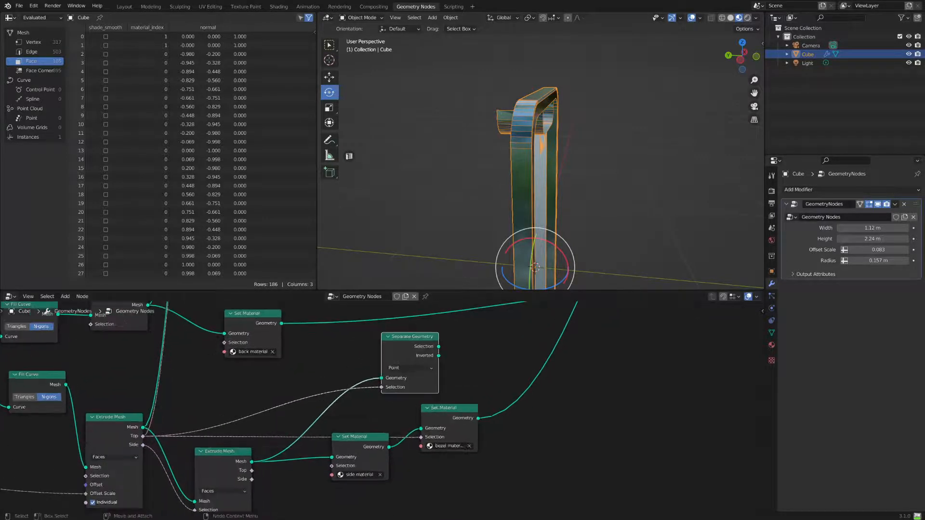
Add a Delete Geometry node beside the bezel material's Set Material node
{"action": "left_click", "coordinate": [66, 296]}
{"action": "left_click", "coordinate": [77, 307]}
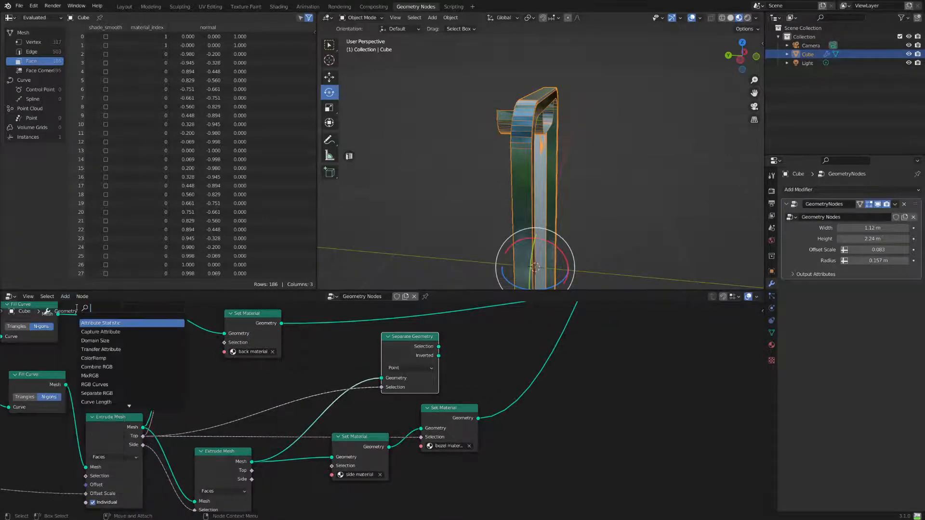
{"action": "type", "text": "dele"}
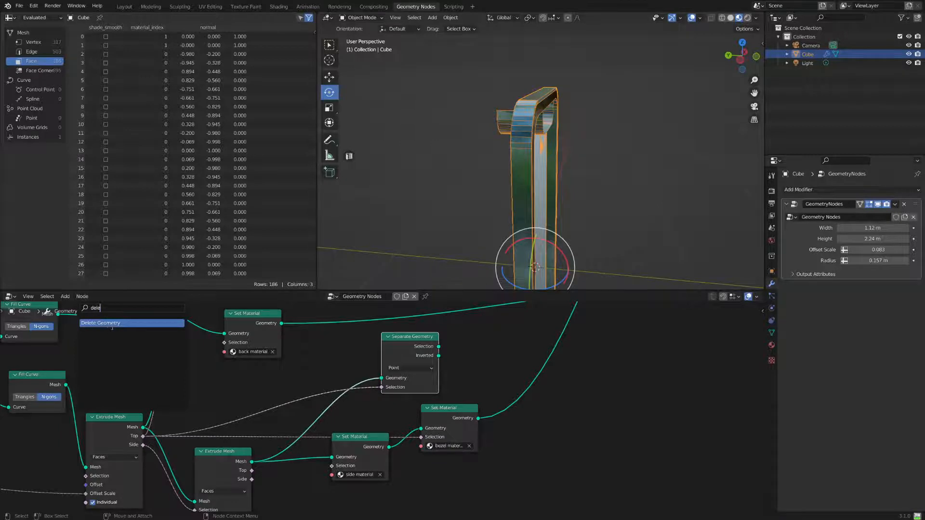
{"action": "left_click", "coordinate": [112, 324]}
{"action": "left_click", "coordinate": [550, 440]}
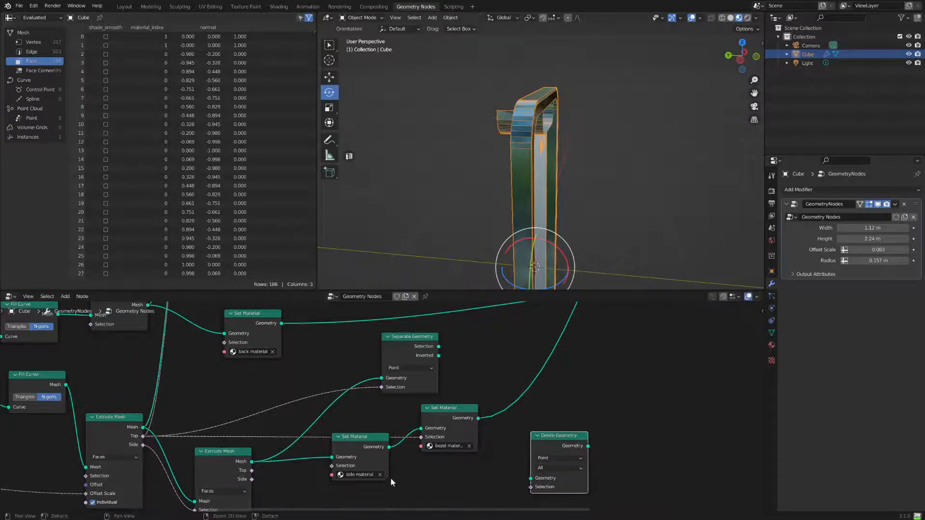
{"action": "middle_click_drag", "start_coordinate": [391, 479], "coordinate": [362, 459], "text": "alt"}
{"action": "right_click_drag", "start_coordinate": [280, 435], "coordinate": [284, 454], "text": "ctrl"}
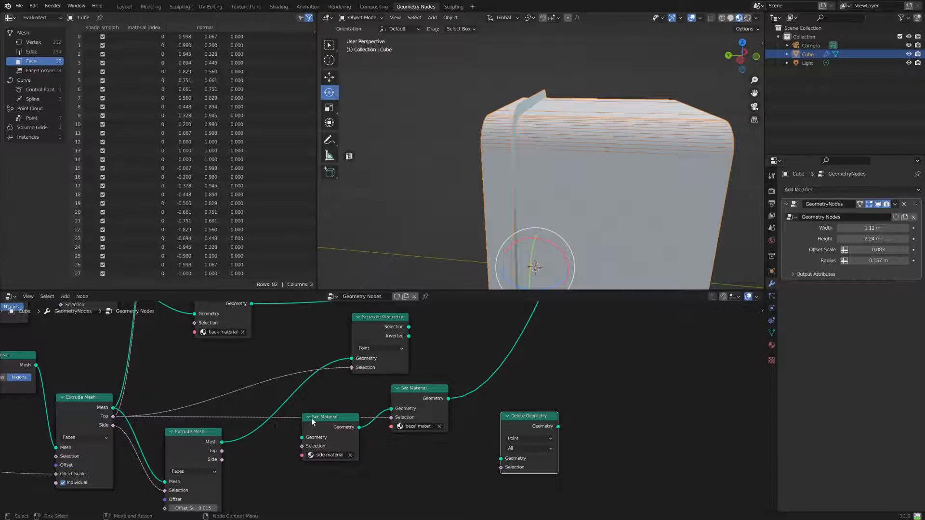
{"action": "left_click_drag", "start_coordinate": [313, 422], "coordinate": [311, 433]}
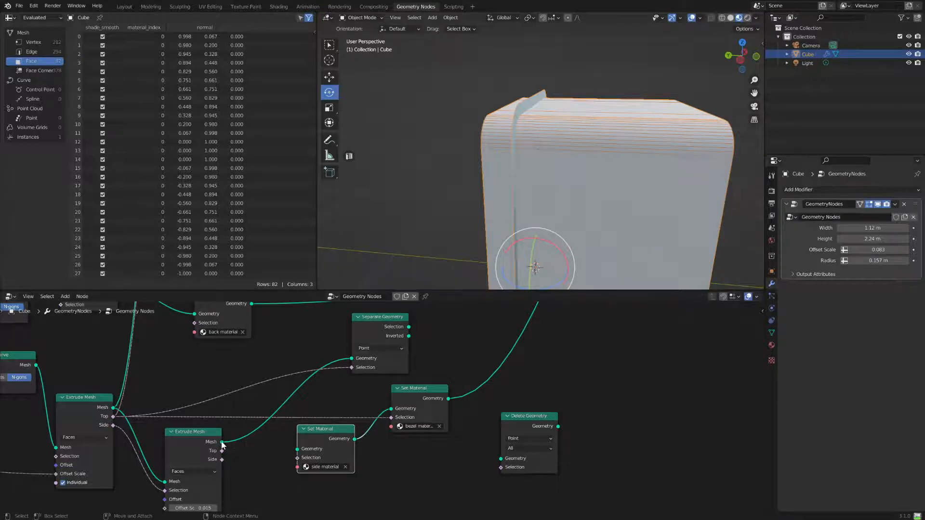
{"action": "left_click_drag", "start_coordinate": [222, 442], "coordinate": [301, 453]}
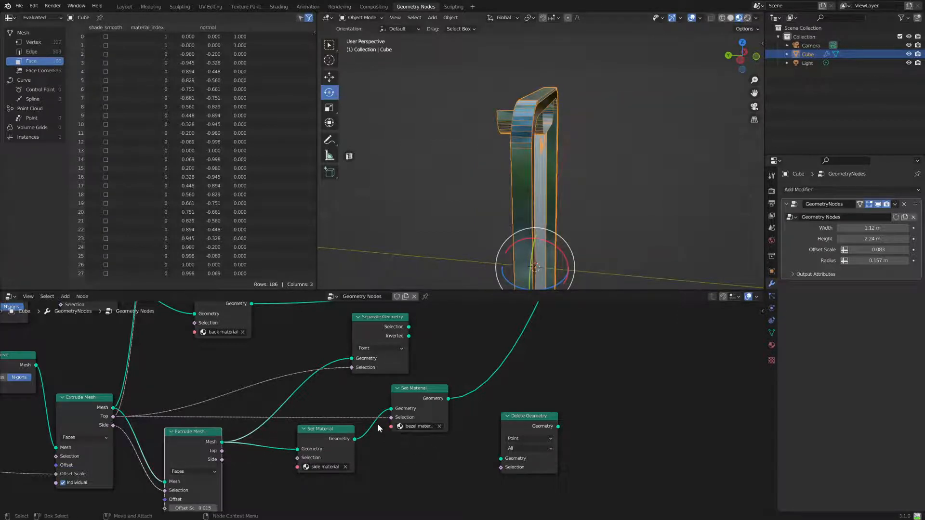
Disconnect the bezel Set Material's inputs, move it beside Separate Geometry and feed it from that node's Selection output
{"action": "mouse_move", "coordinate": [370, 430]}
{"action": "right_mouse_down", "text": "ctrl"}
{"action": "mouse_move", "coordinate": [413, 410]}
{"action": "mouse_move", "coordinate": [372, 423]}
{"action": "right_mouse_up", "text": "ctrl"}
{"action": "left_click_drag", "start_coordinate": [431, 389], "coordinate": [472, 327]}
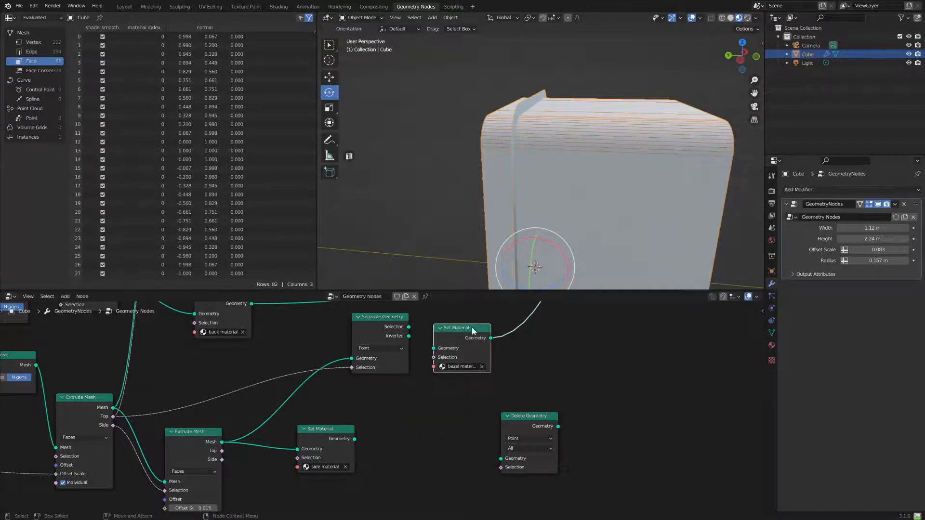
{"action": "middle_click_drag", "start_coordinate": [541, 360], "coordinate": [418, 382]}
{"action": "scroll", "coordinate": [393, 438], "scroll_direction": "down", "scroll_amount": 1}
{"action": "scroll", "coordinate": [393, 438], "scroll_direction": "down", "scroll_amount": 1}
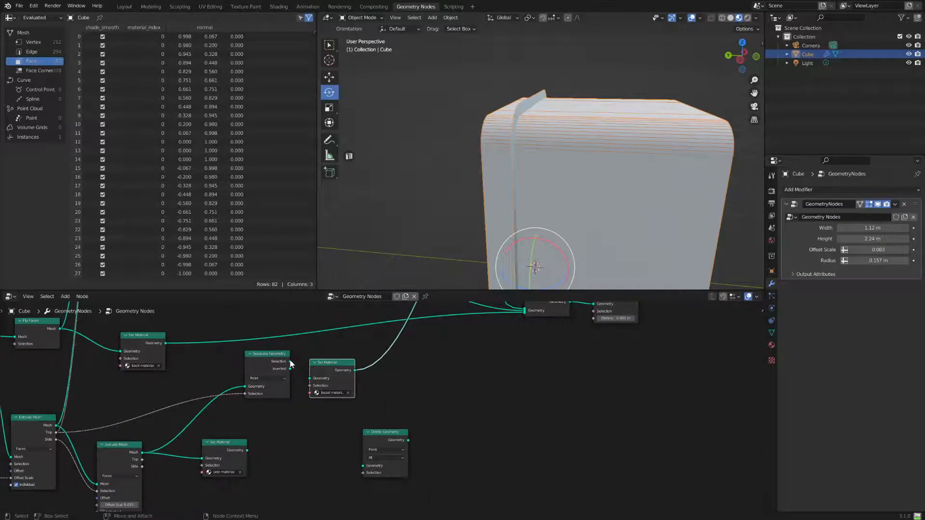
{"action": "left_click_drag", "start_coordinate": [290, 362], "coordinate": [309, 378]}
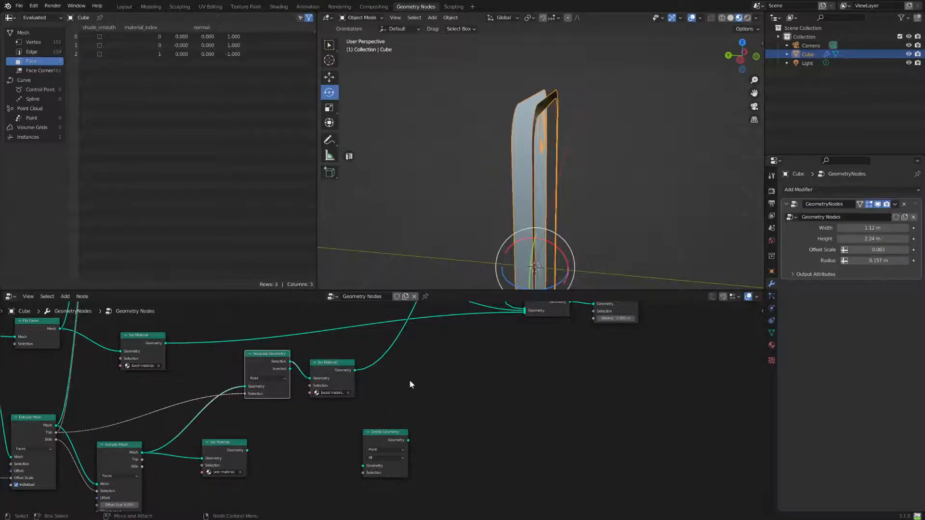
{"action": "middle_click_drag", "start_coordinate": [605, 219], "coordinate": [585, 216]}
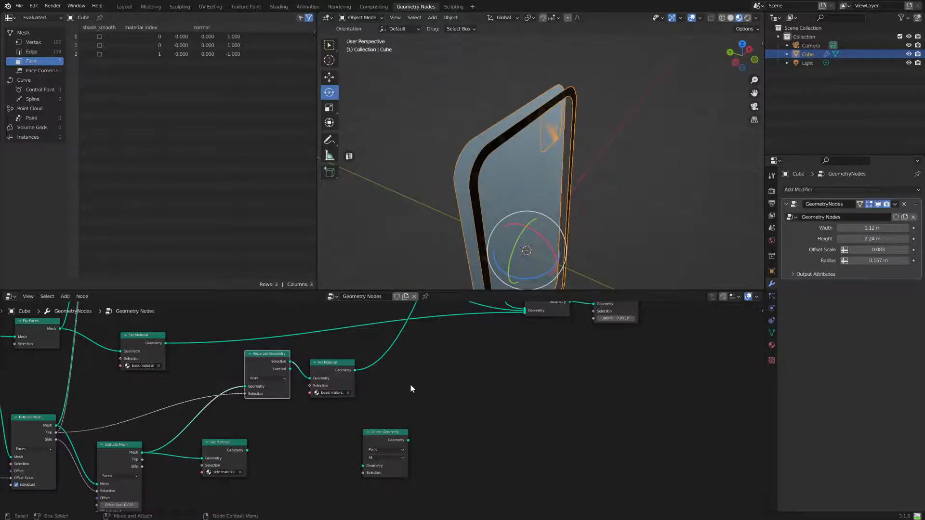
{"action": "mouse_move", "coordinate": [523, 377]}
{"action": "middle_mouse_down"}
{"action": "mouse_move", "coordinate": [502, 426]}
{"action": "mouse_move", "coordinate": [531, 367]}
{"action": "middle_mouse_up"}
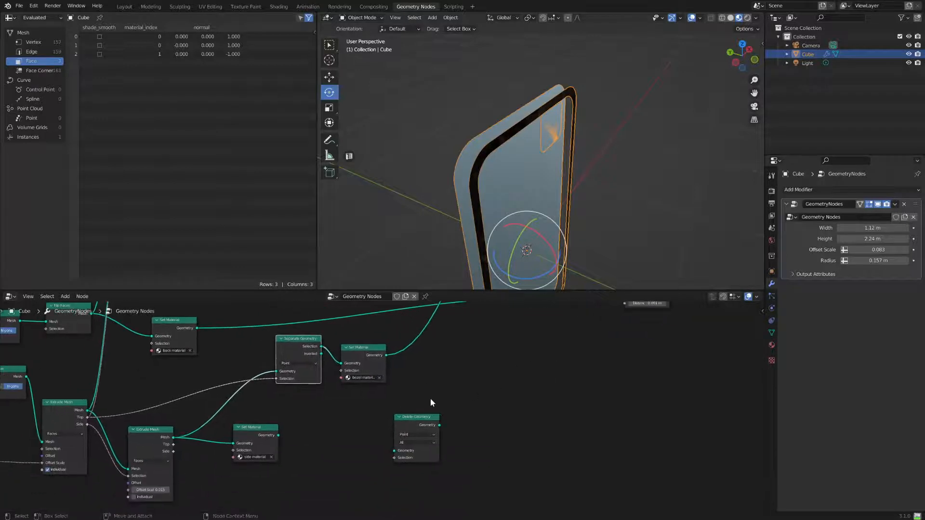
Set Delete Geometry to the Face domain, feed it the side material's output and select the first Extrude Mesh's Top
{"action": "left_click_drag", "start_coordinate": [425, 420], "coordinate": [394, 432]}
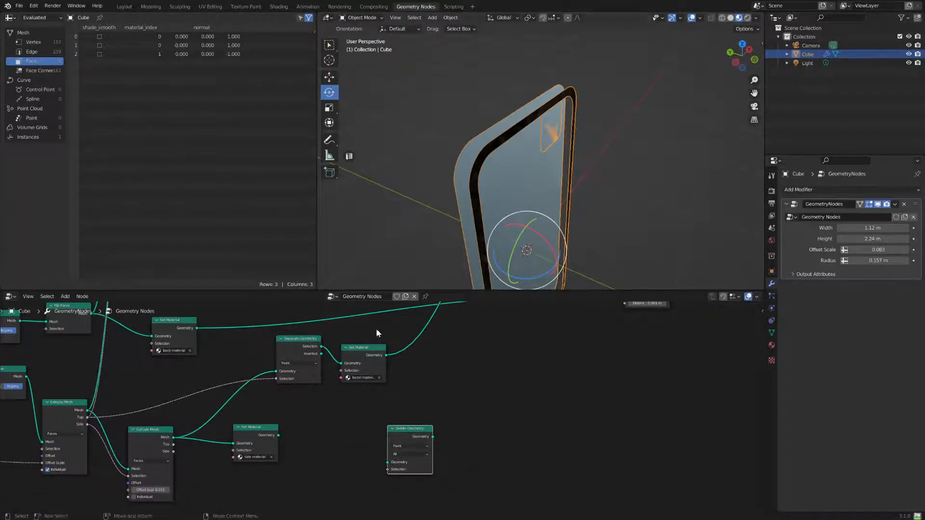
{"action": "middle_click_drag", "start_coordinate": [297, 443], "coordinate": [260, 404]}
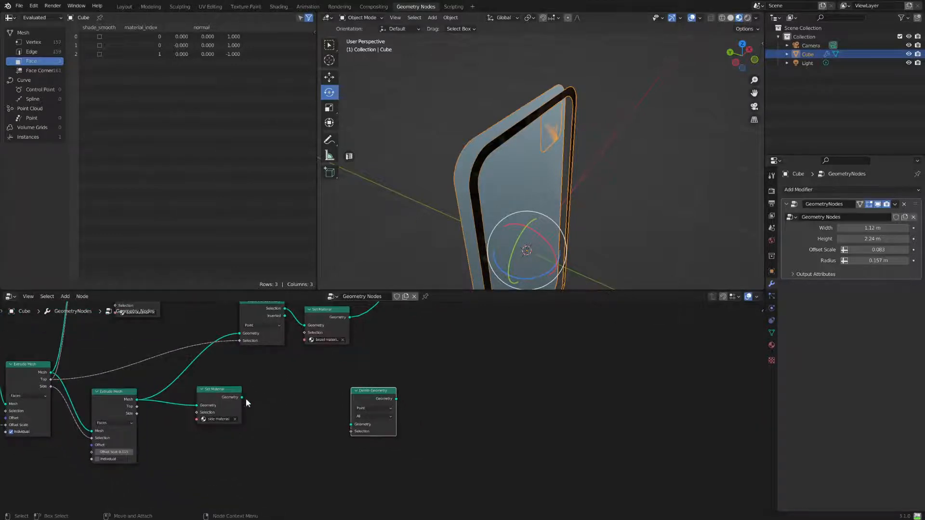
{"action": "left_click", "coordinate": [368, 409]}
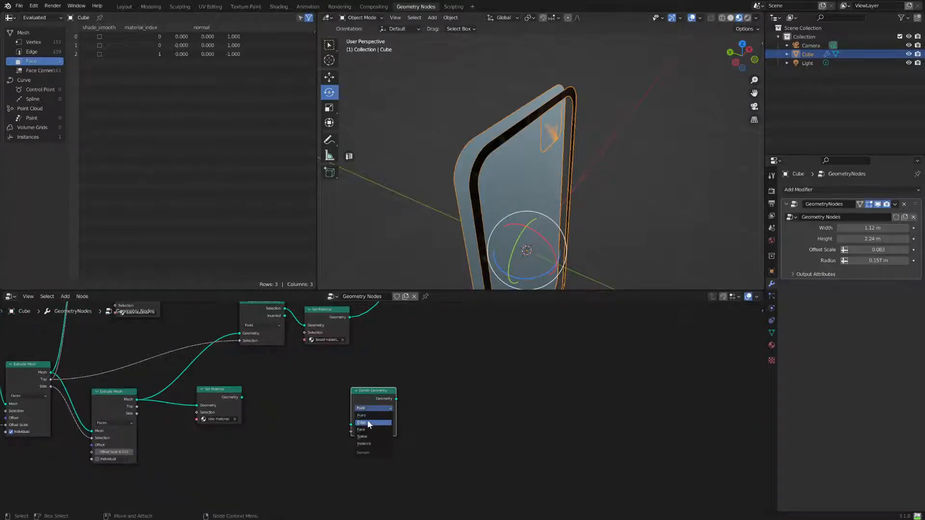
{"action": "left_click", "coordinate": [368, 429]}
{"action": "left_click_drag", "start_coordinate": [242, 398], "coordinate": [357, 427]}
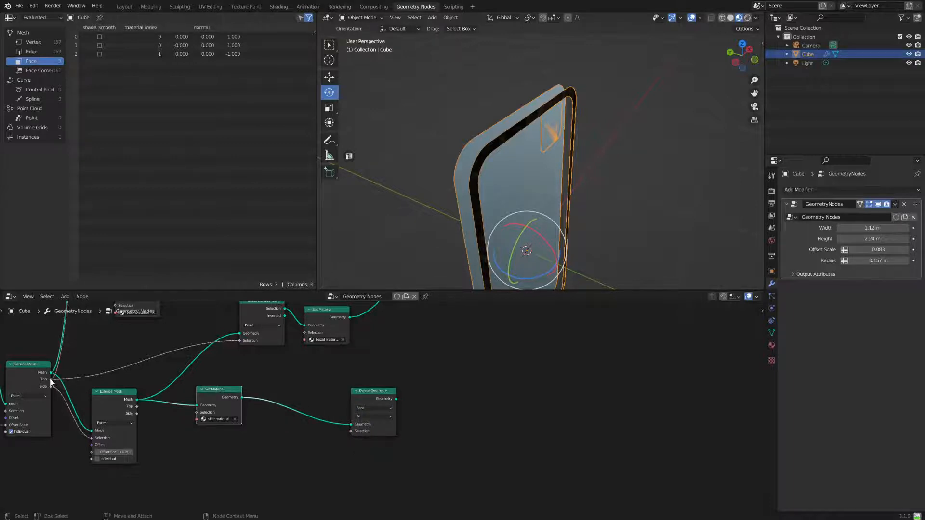
{"action": "left_click_drag", "start_coordinate": [51, 380], "coordinate": [352, 432]}
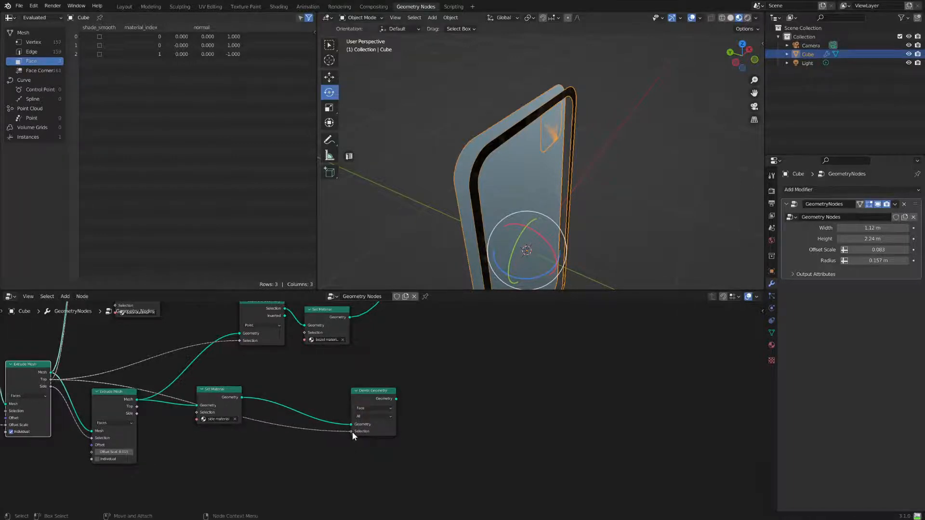
Link Delete Geometry's output into the final Join Geometry node and inspect the phone's sides and bezel
{"action": "middle_click_drag", "start_coordinate": [352, 432], "coordinate": [255, 484]}
{"action": "left_click_drag", "start_coordinate": [301, 451], "coordinate": [423, 338]}
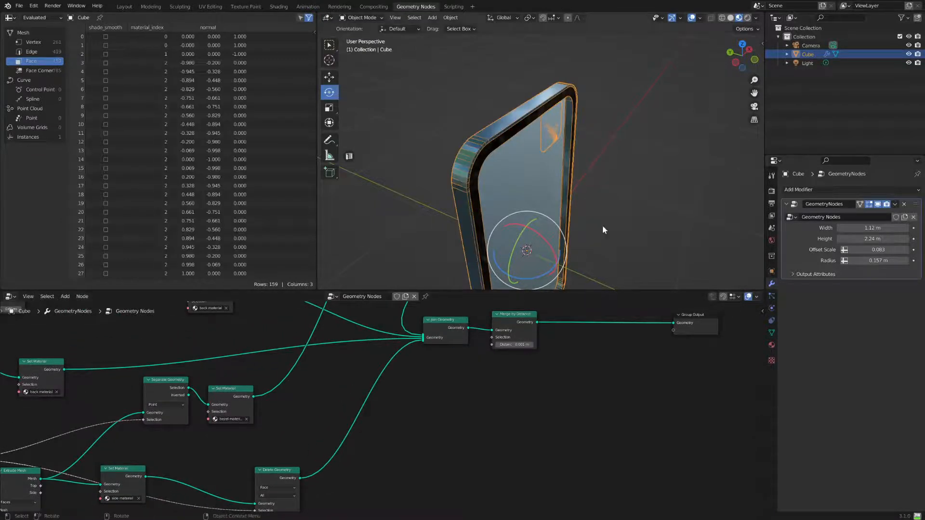
{"action": "middle_click_drag", "start_coordinate": [618, 212], "coordinate": [637, 177]}
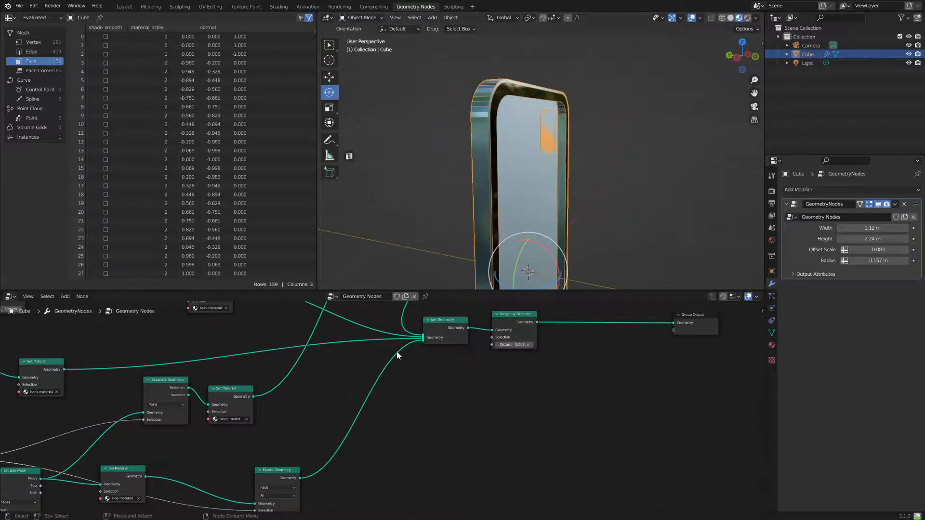
Space the bezel material's Set Material node farther from Separate Geometry and nudge Separate Geometry into place
{"action": "left_click_drag", "start_coordinate": [226, 391], "coordinate": [243, 379]}
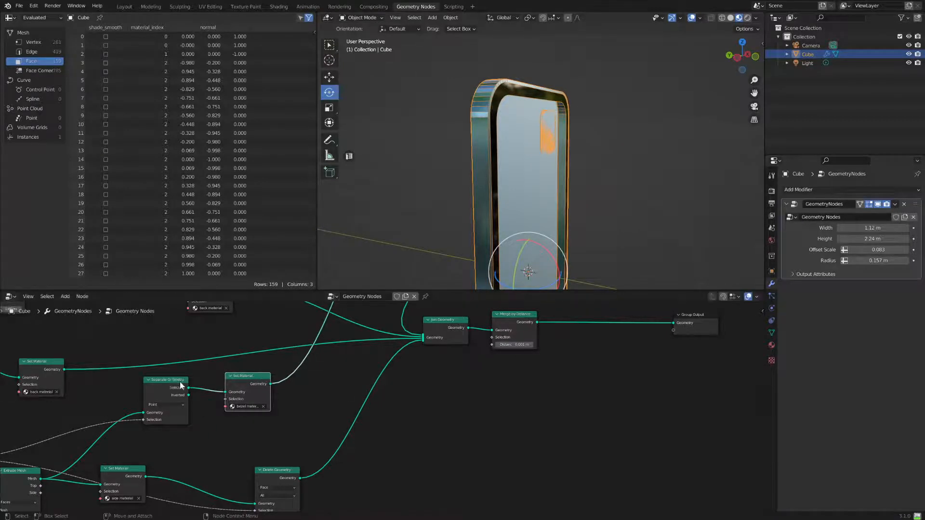
{"action": "left_click_drag", "start_coordinate": [177, 380], "coordinate": [180, 385]}
{"action": "scroll", "coordinate": [255, 477], "scroll_direction": "down", "scroll_amount": 3}
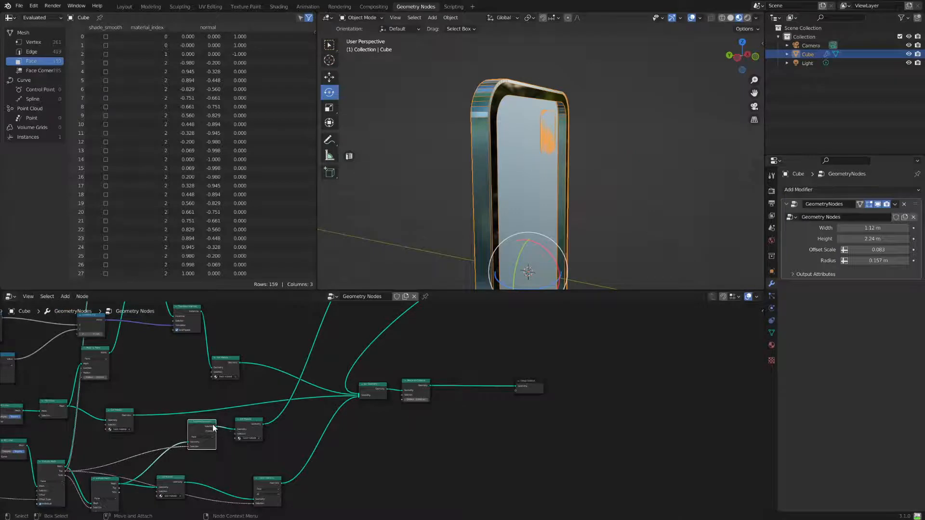
{"action": "left_click_drag", "start_coordinate": [213, 425], "coordinate": [217, 430]}
Reposition the Difference Mesh Boolean node and its adjoining Join Geometry node with more room between them
{"action": "middle_click_drag", "start_coordinate": [460, 399], "coordinate": [414, 470]}
{"action": "middle_click_drag", "start_coordinate": [392, 402], "coordinate": [382, 453]}
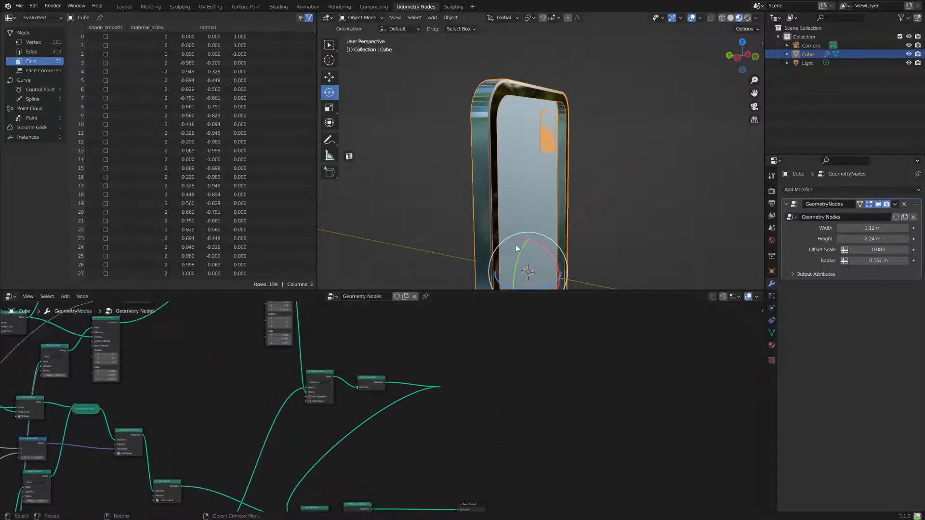
{"action": "scroll", "coordinate": [353, 362], "scroll_direction": "up", "scroll_amount": 5}
{"action": "middle_click_drag", "start_coordinate": [315, 361], "coordinate": [386, 406]}
{"action": "scroll", "coordinate": [384, 400], "scroll_direction": "up", "scroll_amount": 1}
{"action": "left_click_drag", "start_coordinate": [359, 402], "coordinate": [381, 381]}
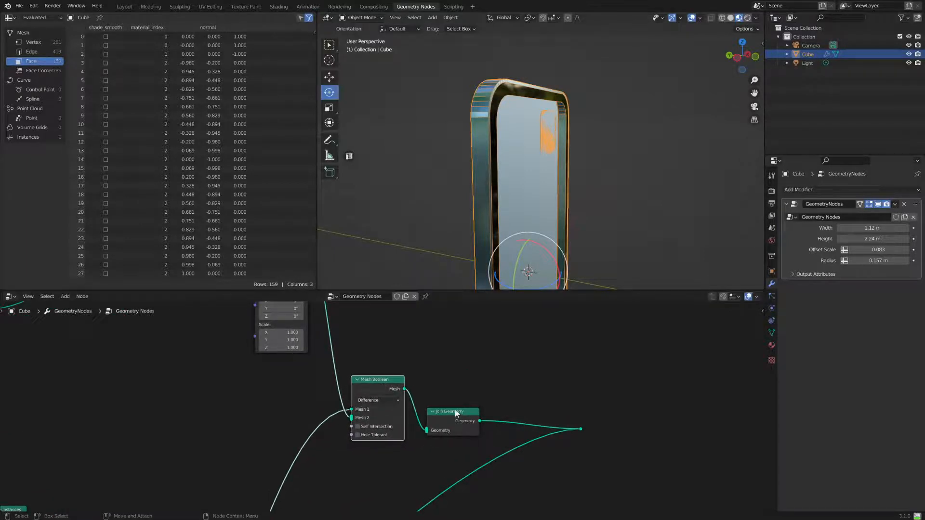
{"action": "left_click_drag", "start_coordinate": [454, 410], "coordinate": [472, 384]}
{"action": "scroll", "coordinate": [374, 410], "scroll_direction": "up", "scroll_amount": 1}
{"action": "scroll", "coordinate": [374, 412], "scroll_direction": "up", "scroll_amount": 1}
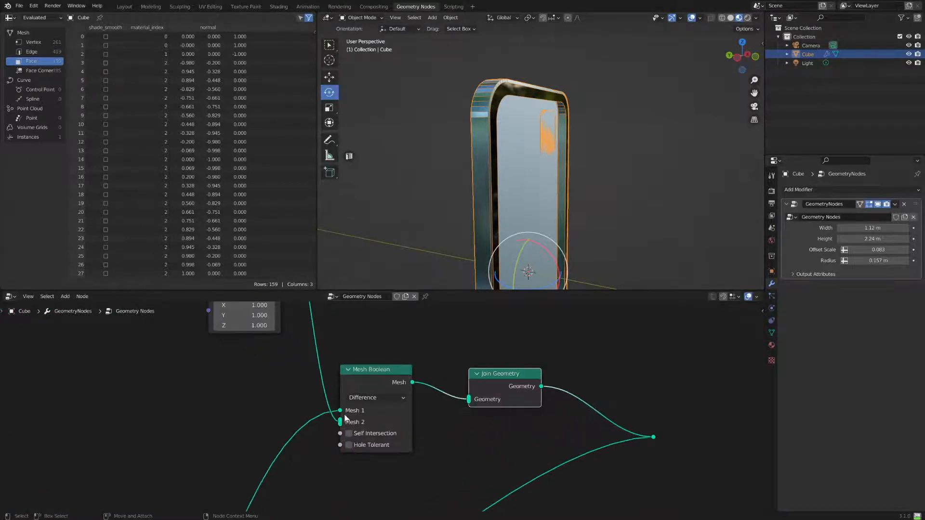
Swap the Mesh Boolean's inputs, routing the cutting box through a reroute into Mesh 1 and the bezel branch into Mesh 2
{"action": "left_click_drag", "start_coordinate": [340, 421], "coordinate": [338, 424]}
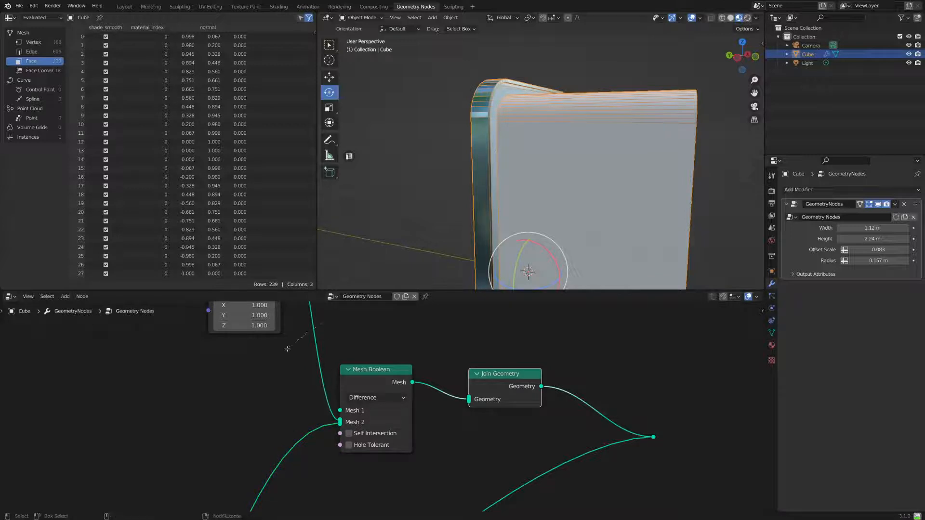
{"action": "right_click_drag", "start_coordinate": [287, 348], "coordinate": [314, 340], "text": "shift"}
{"action": "left_click_drag", "start_coordinate": [314, 330], "coordinate": [332, 419]}
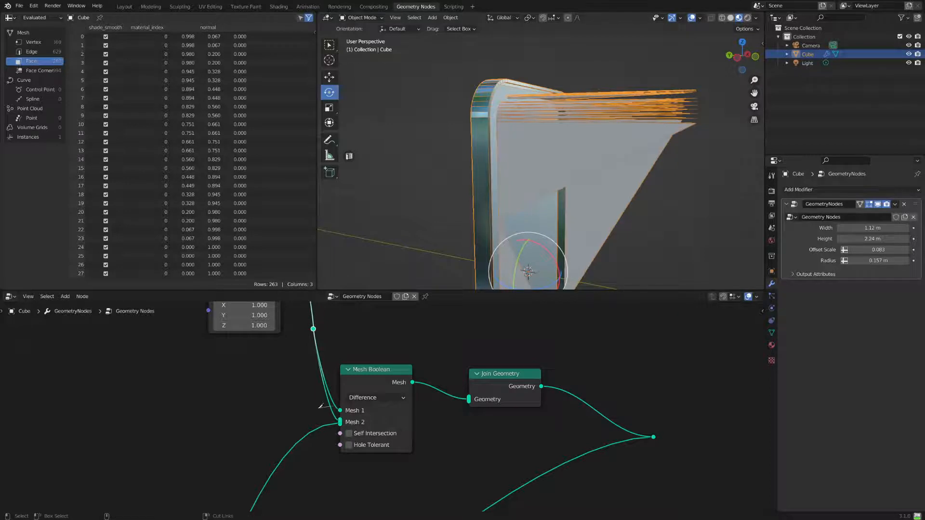
{"action": "right_click_drag", "start_coordinate": [321, 407], "coordinate": [338, 403], "text": "ctrl"}
{"action": "middle_click_drag", "start_coordinate": [636, 198], "coordinate": [612, 188]}
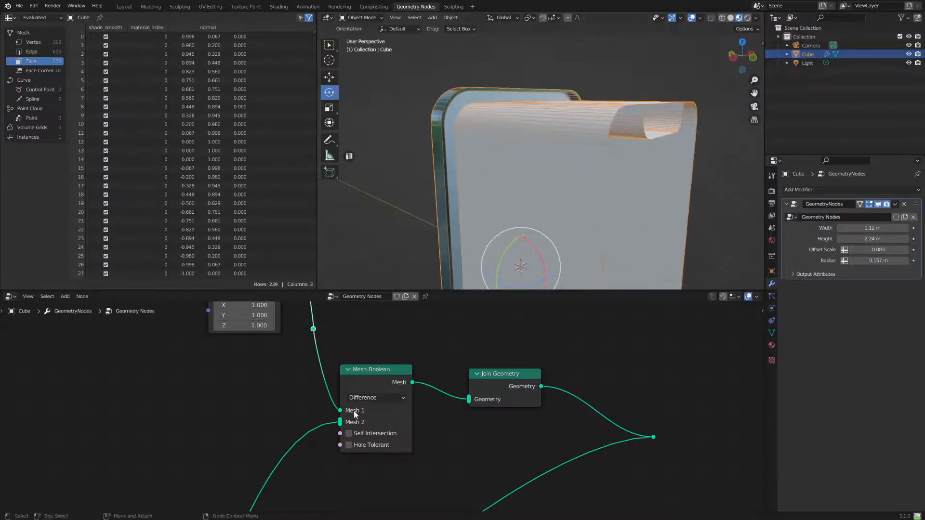
Move the cutting box's link to Mesh 2 of the Difference Mesh Boolean and connect the bezel's Set Material output to Mesh 1
{"action": "left_click_drag", "start_coordinate": [344, 414], "coordinate": [341, 423]}
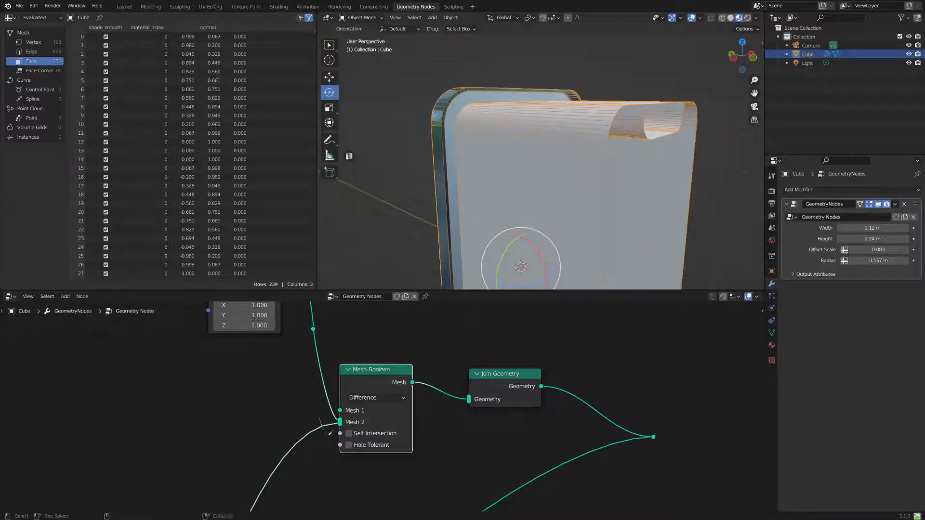
{"action": "scroll", "coordinate": [337, 431], "scroll_direction": "down", "scroll_amount": 3}
{"action": "middle_click_drag", "start_coordinate": [363, 445], "coordinate": [386, 312]}
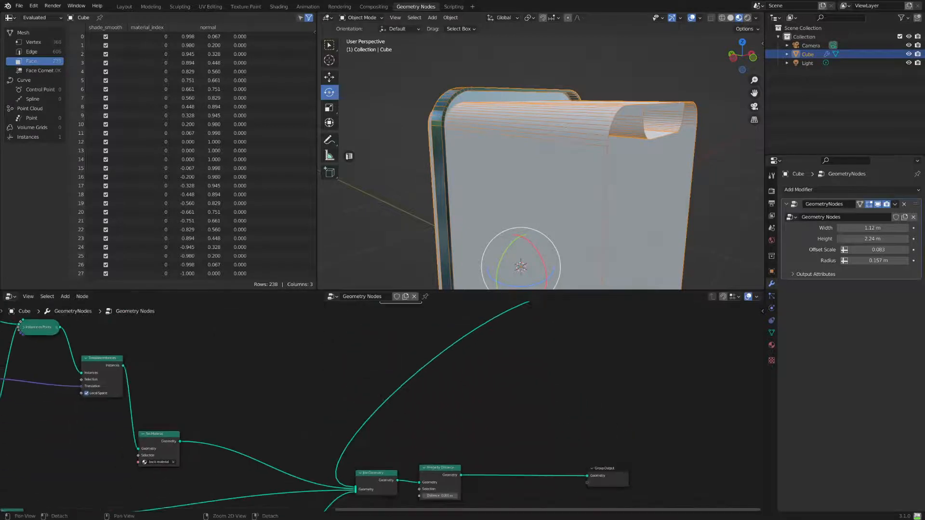
{"action": "scroll", "coordinate": [382, 424], "scroll_direction": "down", "scroll_amount": 7}
{"action": "middle_click_drag", "start_coordinate": [396, 399], "coordinate": [411, 364]}
{"action": "scroll", "coordinate": [360, 415], "scroll_direction": "up", "scroll_amount": 1}
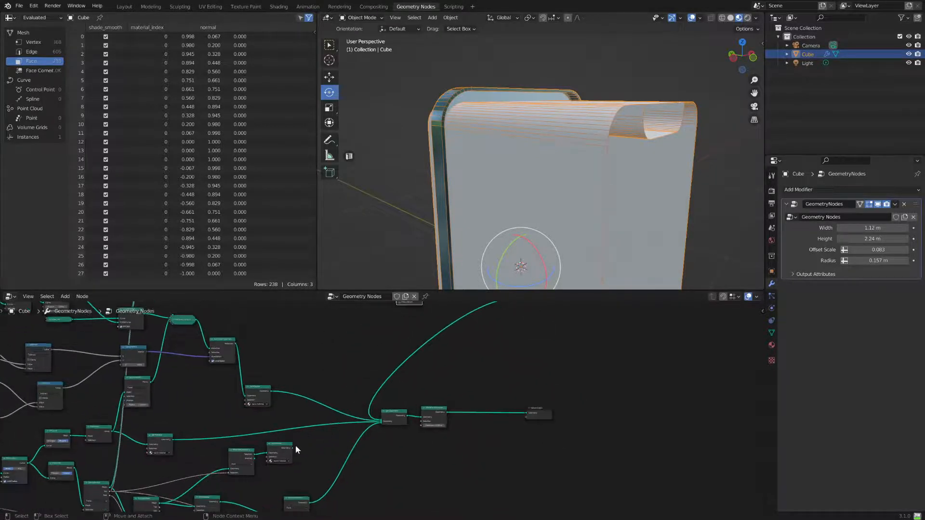
{"action": "left_click_drag", "start_coordinate": [291, 449], "coordinate": [398, 378]}
{"action": "scroll", "coordinate": [482, 415], "scroll_direction": "up", "scroll_amount": 4}
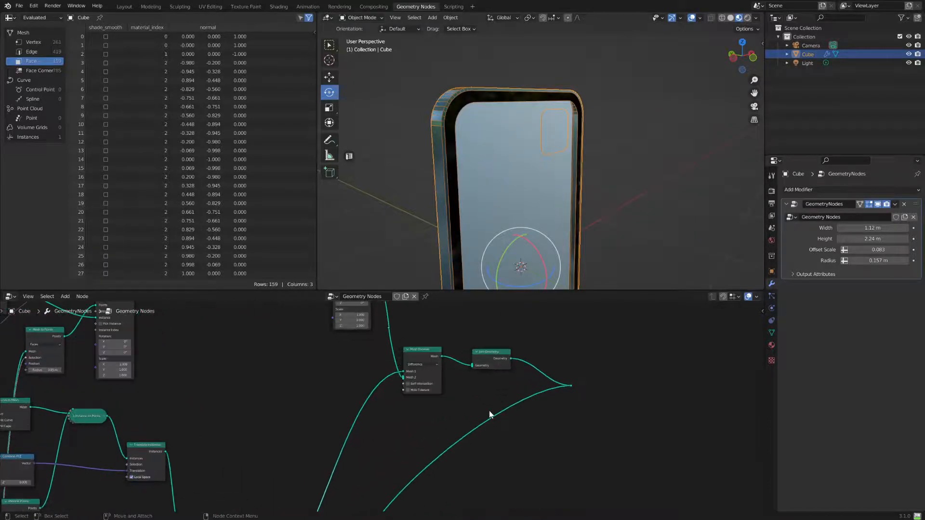
Move the Join Geometry node up and closer to the Difference Mesh Boolean feeding it
{"action": "middle_click_drag", "start_coordinate": [465, 405], "coordinate": [376, 443]}
{"action": "scroll", "coordinate": [401, 424], "scroll_direction": "up", "scroll_amount": 3}
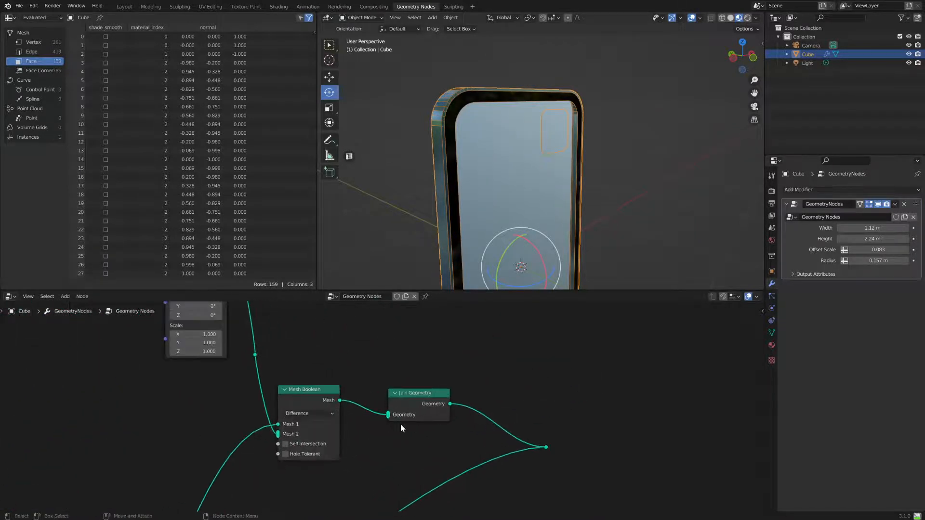
{"action": "left_click_drag", "start_coordinate": [418, 390], "coordinate": [405, 370]}
{"action": "scroll", "coordinate": [452, 434], "scroll_direction": "down", "scroll_amount": 1}
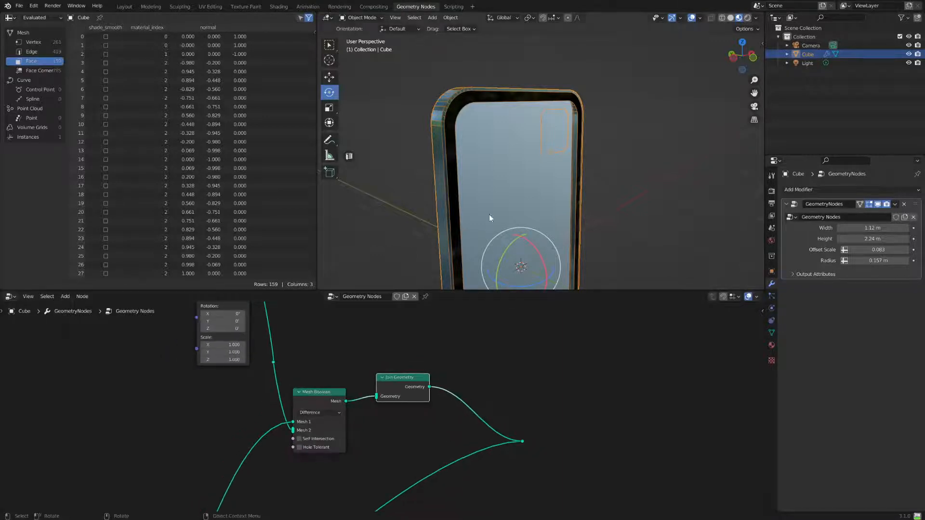
Examine the phone's front and the upstream Mesh Boolean and Transform nodes that shape the cutting box
{"action": "middle_click_drag", "start_coordinate": [310, 340], "coordinate": [352, 420]}
{"action": "middle_click_drag", "start_coordinate": [330, 389], "coordinate": [366, 400]}
{"action": "middle_click_drag", "start_coordinate": [490, 188], "coordinate": [512, 188]}
{"action": "middle_click_drag", "start_coordinate": [216, 382], "coordinate": [366, 421]}
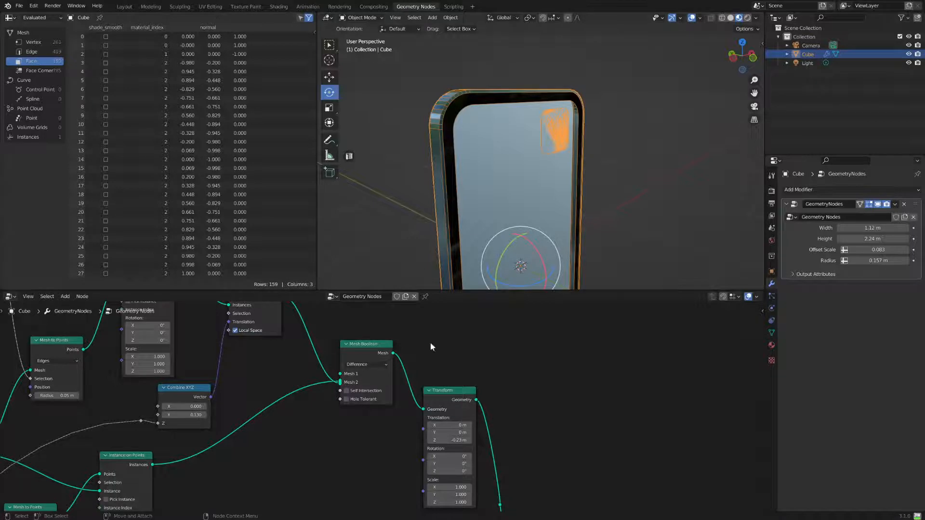
{"action": "mouse_move", "coordinate": [596, 164]}
{"action": "middle_mouse_down"}
{"action": "mouse_move", "coordinate": [603, 198]}
{"action": "mouse_move", "coordinate": [652, 175]}
{"action": "mouse_move", "coordinate": [638, 167]}
{"action": "mouse_move", "coordinate": [585, 226]}
{"action": "mouse_move", "coordinate": [589, 171]}
{"action": "middle_mouse_up"}
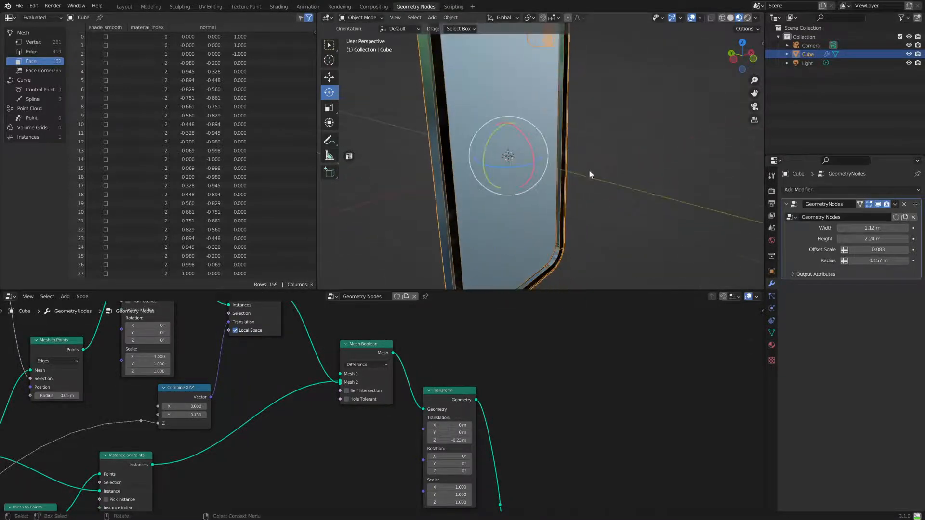
{"action": "scroll", "coordinate": [551, 249], "scroll_direction": "down", "scroll_amount": 4}
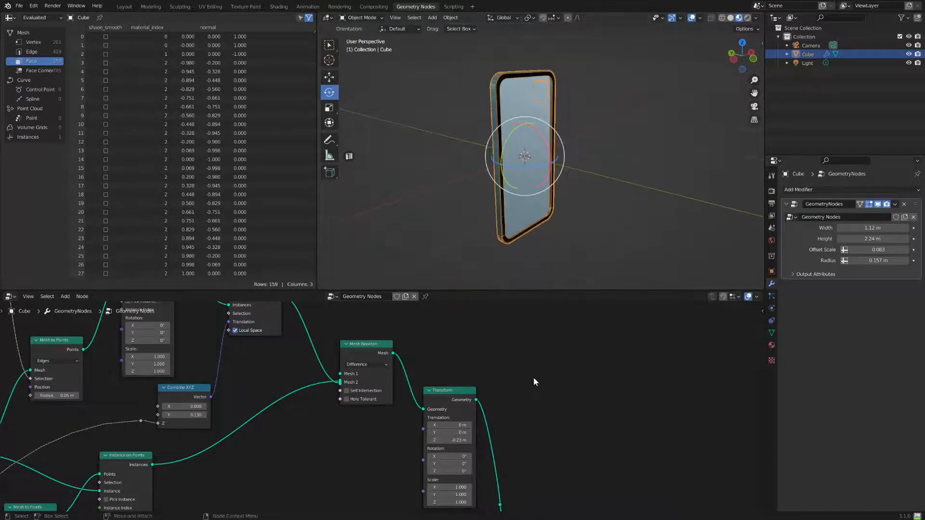
Space the Join Geometry node farther from the Difference Mesh Boolean and lower it level with that node
{"action": "middle_click_drag", "start_coordinate": [534, 382], "coordinate": [481, 330]}
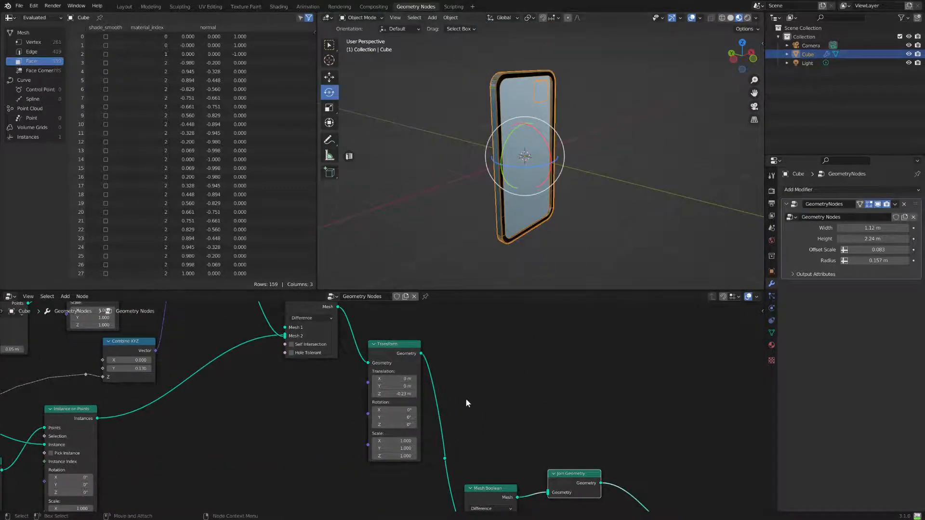
{"action": "scroll", "coordinate": [462, 386], "scroll_direction": "down", "scroll_amount": 4}
{"action": "middle_click_drag", "start_coordinate": [464, 398], "coordinate": [433, 361]}
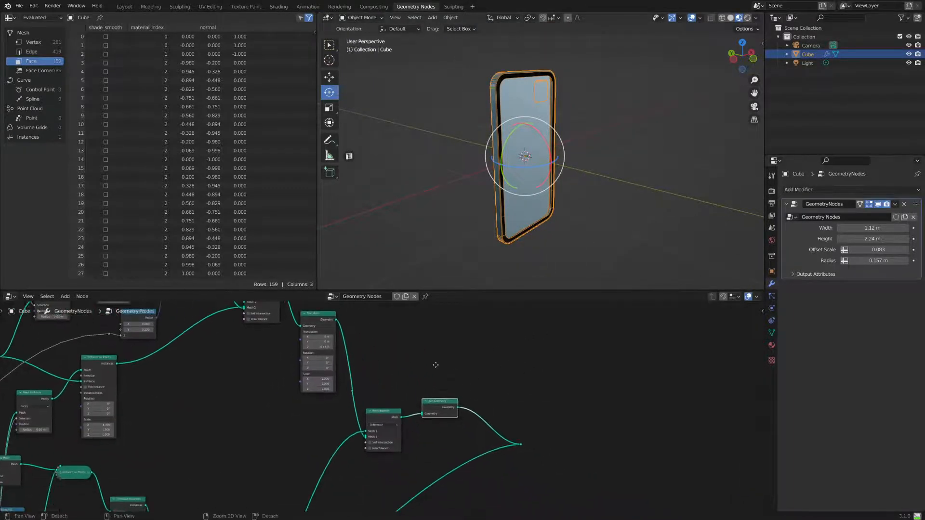
{"action": "scroll", "coordinate": [386, 359], "scroll_direction": "down", "scroll_amount": 1}
{"action": "scroll", "coordinate": [376, 386], "scroll_direction": "up", "scroll_amount": 3}
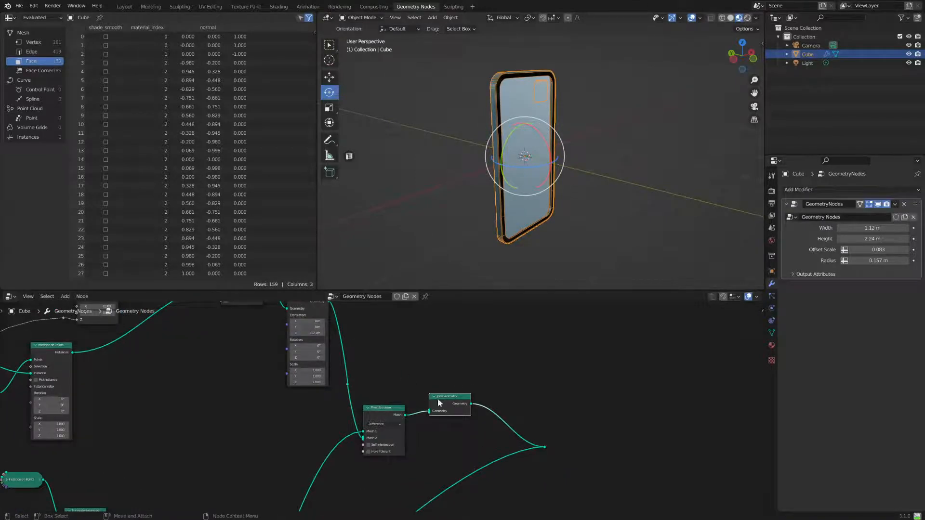
{"action": "left_click_drag", "start_coordinate": [446, 401], "coordinate": [461, 413]}
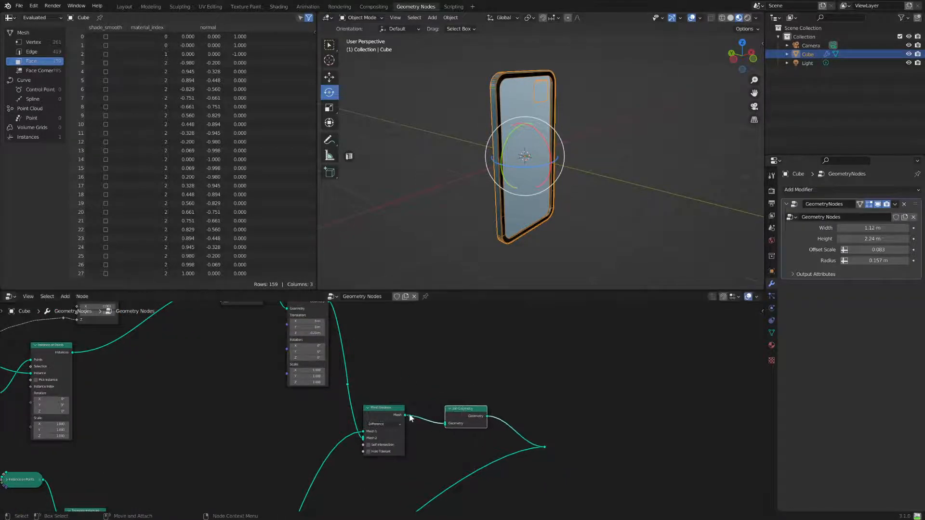
Duplicate the bezel's Difference Mesh Boolean and place the copy just above the original
{"action": "middle_click_drag", "start_coordinate": [425, 385], "coordinate": [433, 422]}
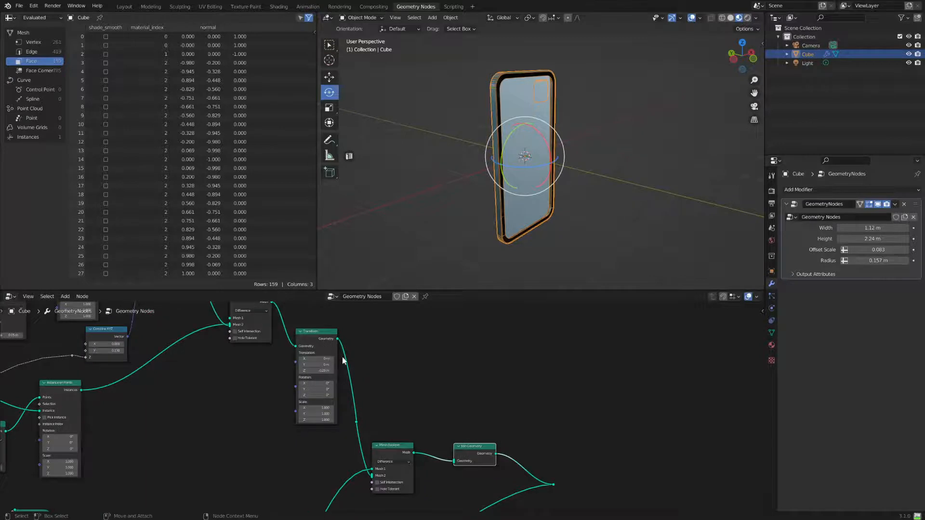
{"action": "scroll", "coordinate": [354, 378], "scroll_direction": "down", "scroll_amount": 2}
{"action": "left_click", "coordinate": [391, 437]}
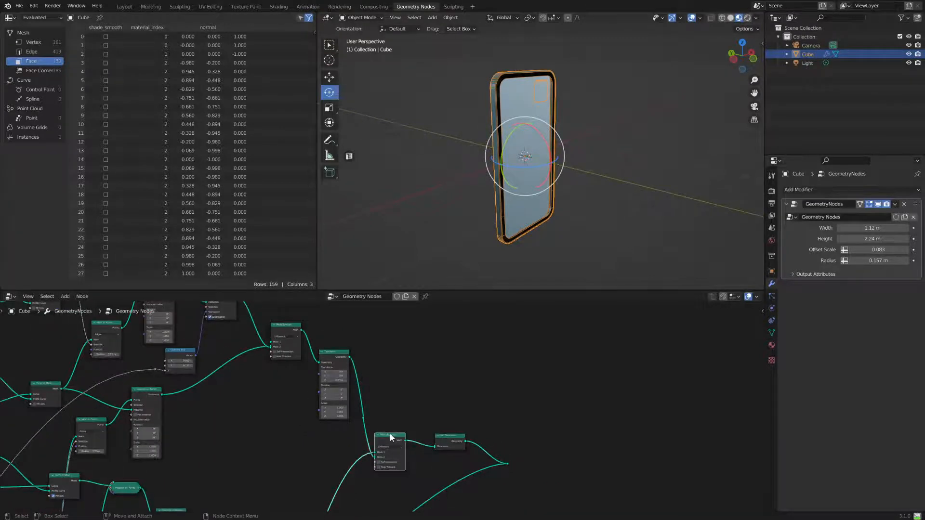
{"action": "key", "text": "shift+d"}
{"action": "left_click", "coordinate": [394, 373]}
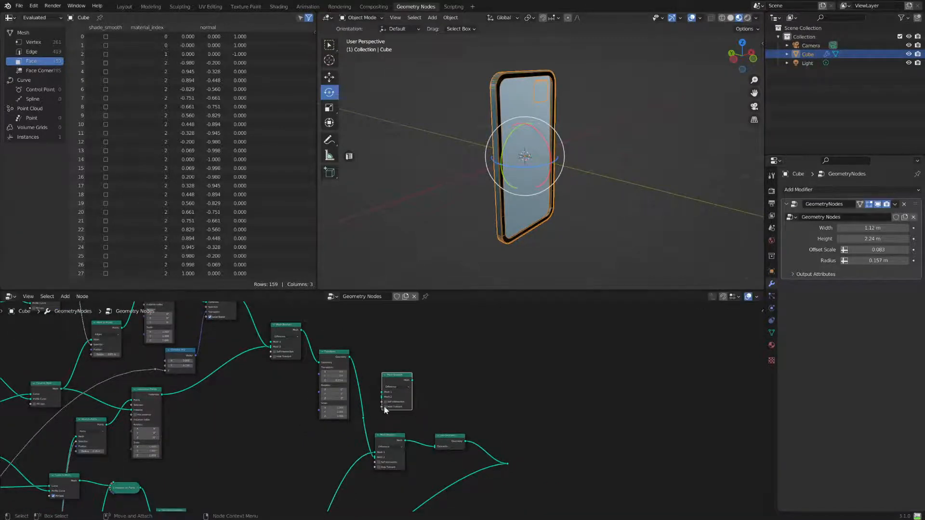
Link the cutting box's reroute and a new reroute on the bezel branch into Mesh 2 of the duplicated Mesh Boolean
{"action": "middle_click_drag", "start_coordinate": [378, 414], "coordinate": [370, 386]}
{"action": "scroll", "coordinate": [372, 382], "scroll_direction": "up", "scroll_amount": 2}
{"action": "middle_click_drag", "start_coordinate": [363, 352], "coordinate": [374, 398]}
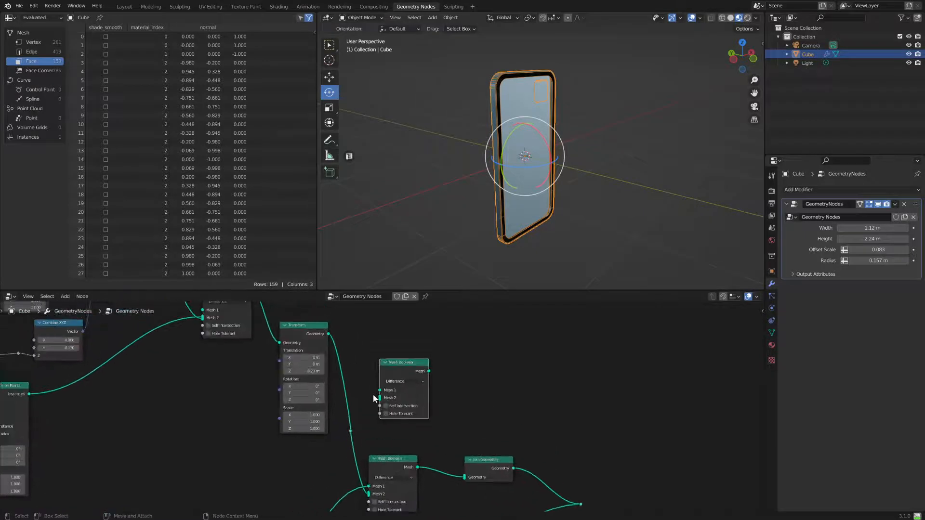
{"action": "left_click_drag", "start_coordinate": [350, 431], "coordinate": [378, 399]}
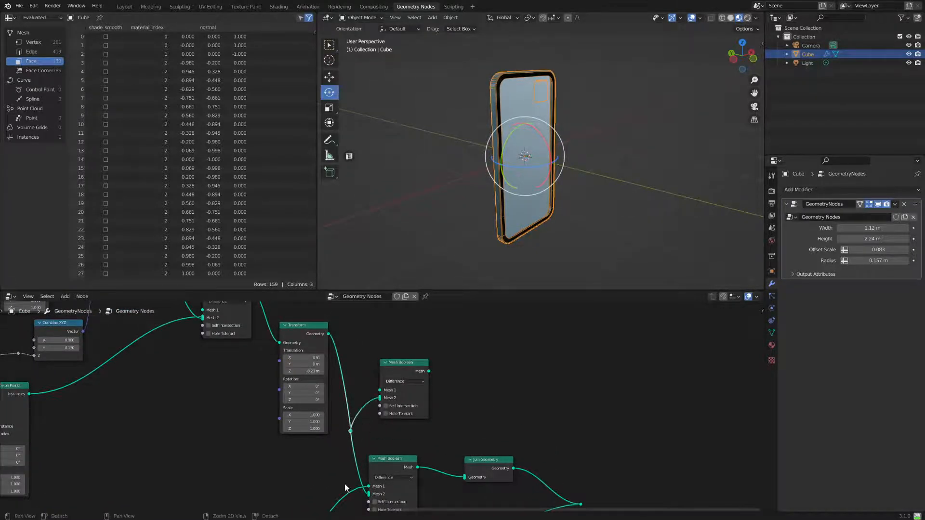
{"action": "middle_click_drag", "start_coordinate": [342, 492], "coordinate": [346, 427]}
{"action": "right_click_drag", "start_coordinate": [341, 424], "coordinate": [350, 455], "text": "shift"}
{"action": "left_click_drag", "start_coordinate": [343, 436], "coordinate": [386, 337]}
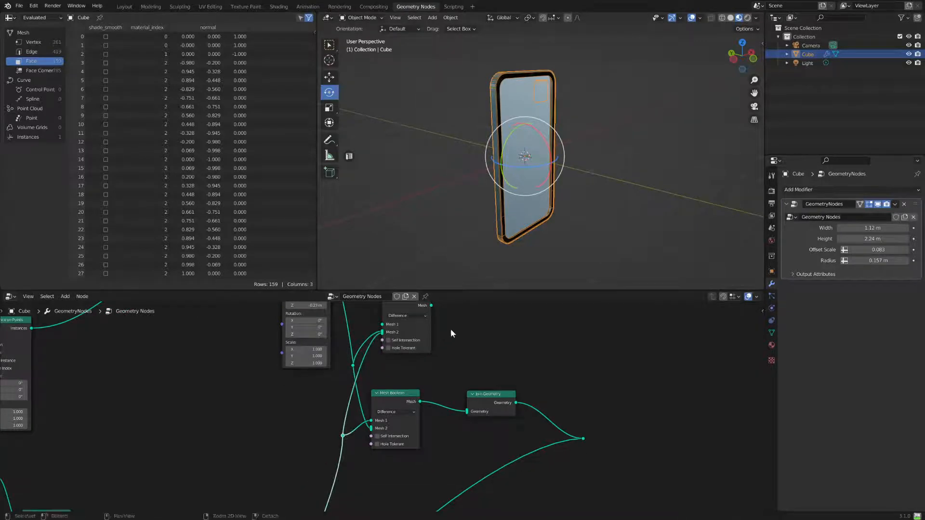
Connect the duplicated Mesh Boolean's output to the adjoining Join Geometry and set its operation to Intersect
{"action": "middle_click_drag", "start_coordinate": [450, 328], "coordinate": [418, 345]}
{"action": "left_click_drag", "start_coordinate": [397, 324], "coordinate": [433, 431]}
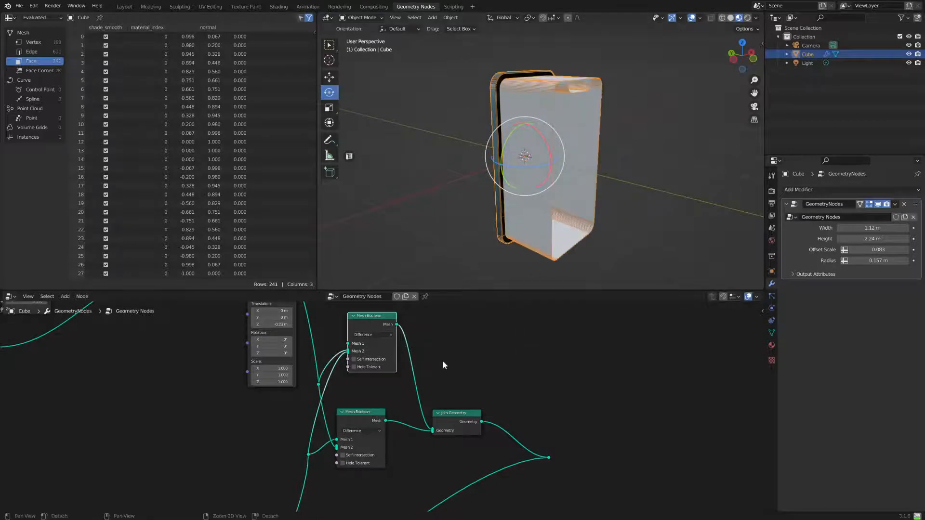
{"action": "scroll", "coordinate": [442, 361], "scroll_direction": "up", "scroll_amount": 3}
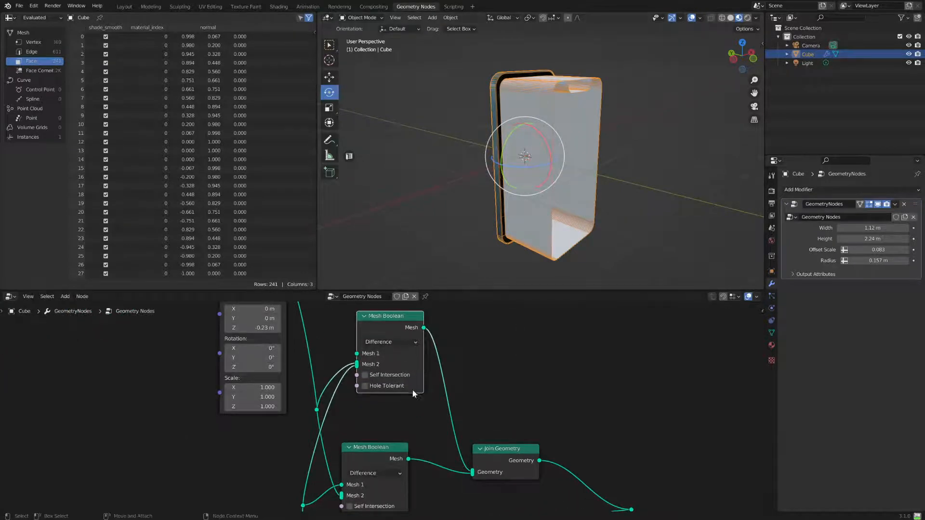
{"action": "scroll", "coordinate": [416, 356], "scroll_direction": "up", "scroll_amount": 3}
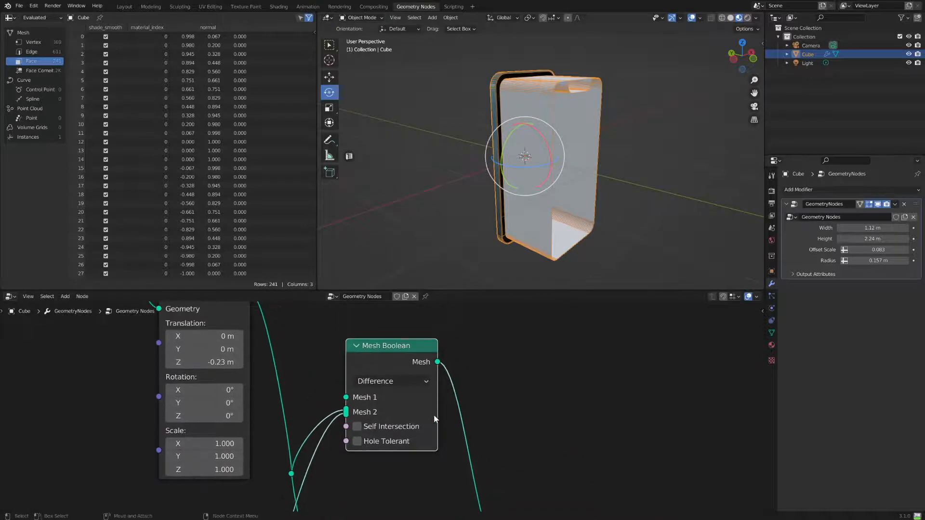
{"action": "left_click", "coordinate": [397, 381]}
{"action": "left_click", "coordinate": [386, 394]}
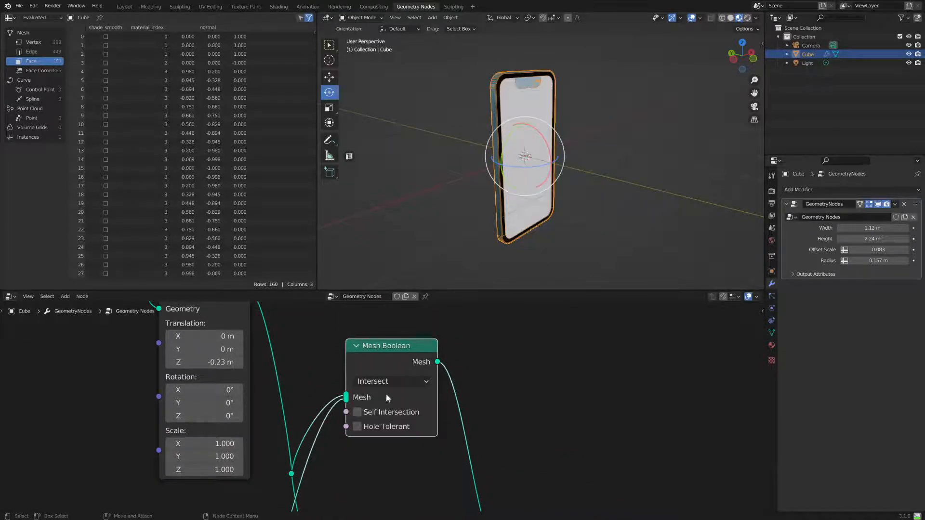
Examine the phone's screen and notch area up close, along with the upstream Difference Mesh Boolean's inputs
{"action": "middle_click_drag", "start_coordinate": [627, 230], "coordinate": [608, 219]}
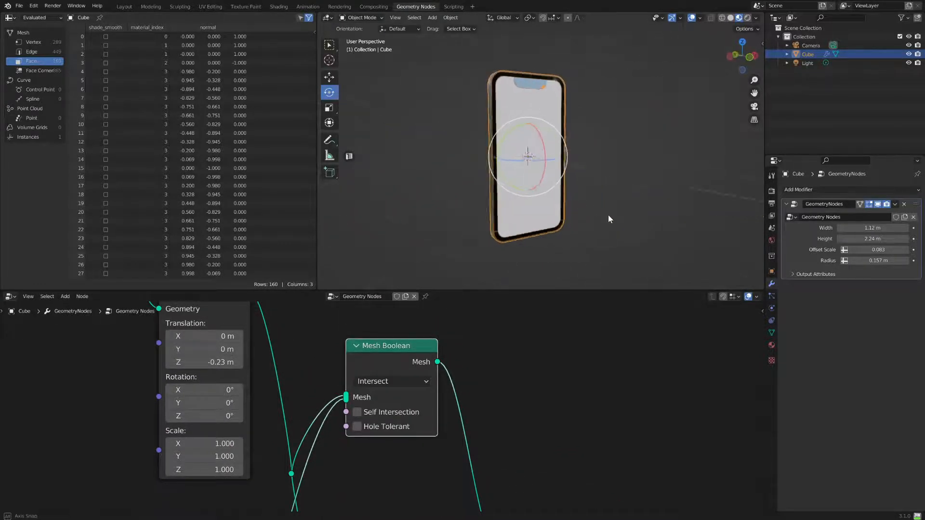
{"action": "left_click_drag", "start_coordinate": [608, 216], "coordinate": [632, 230], "text": "alt"}
{"action": "right_click_drag", "start_coordinate": [625, 225], "coordinate": [610, 186], "text": "alt"}
{"action": "middle_click_drag", "start_coordinate": [610, 186], "coordinate": [628, 19], "text": "alt"}
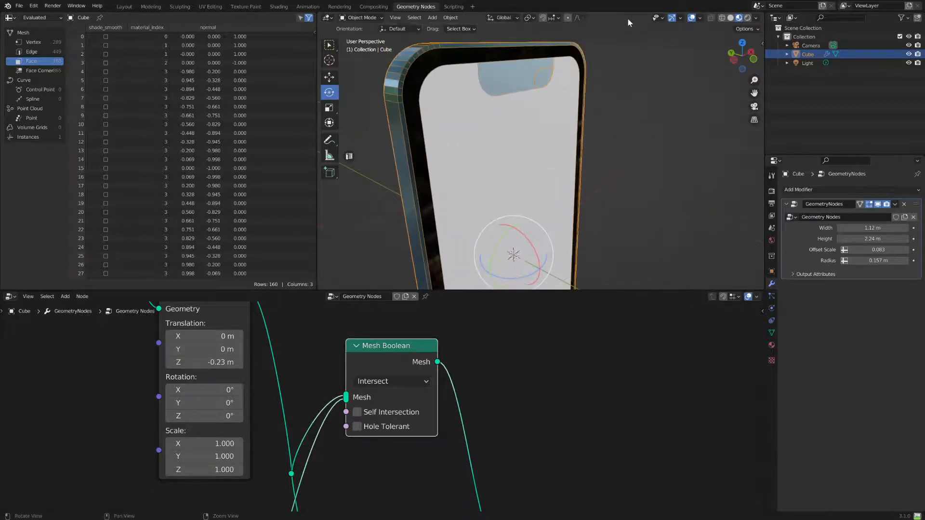
{"action": "middle_click_drag", "start_coordinate": [623, 82], "coordinate": [594, 78]}
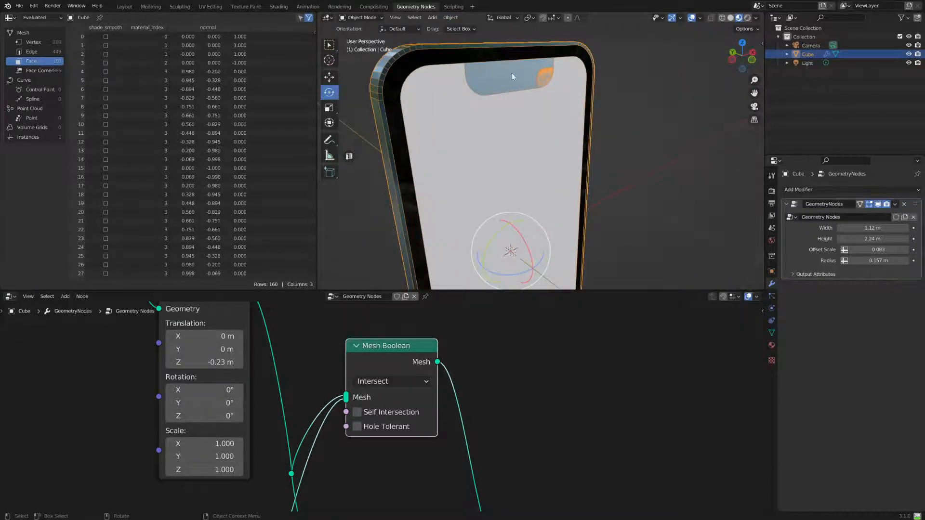
{"action": "middle_click_drag", "start_coordinate": [279, 320], "coordinate": [399, 409]}
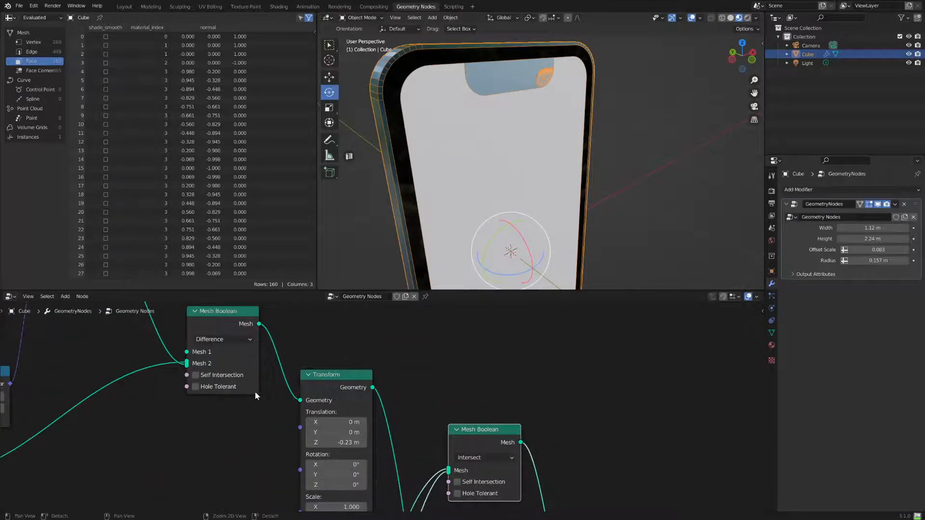
{"action": "middle_click_drag", "start_coordinate": [251, 388], "coordinate": [329, 426]}
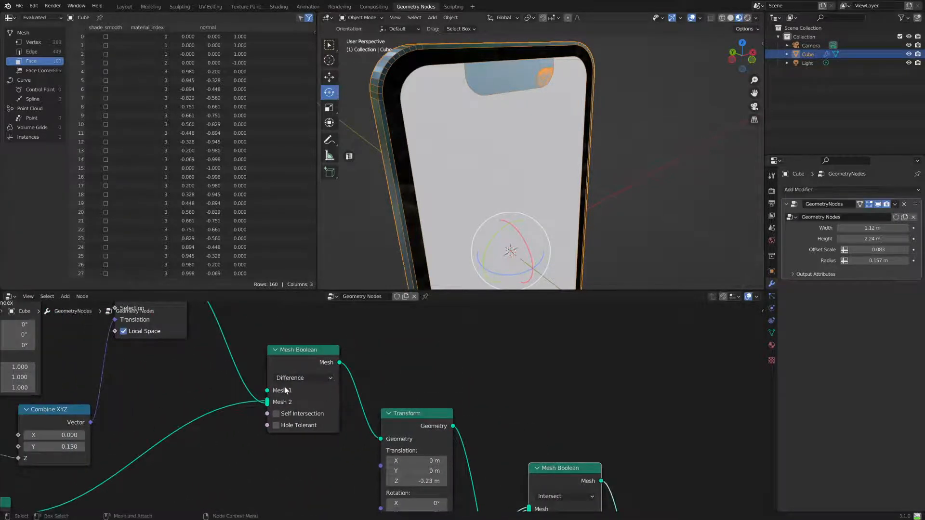
Move the Translate Instances link to Mesh 1 of the upstream Difference Mesh Boolean and inspect the phone's front
{"action": "left_click_drag", "start_coordinate": [312, 353], "coordinate": [308, 351]}
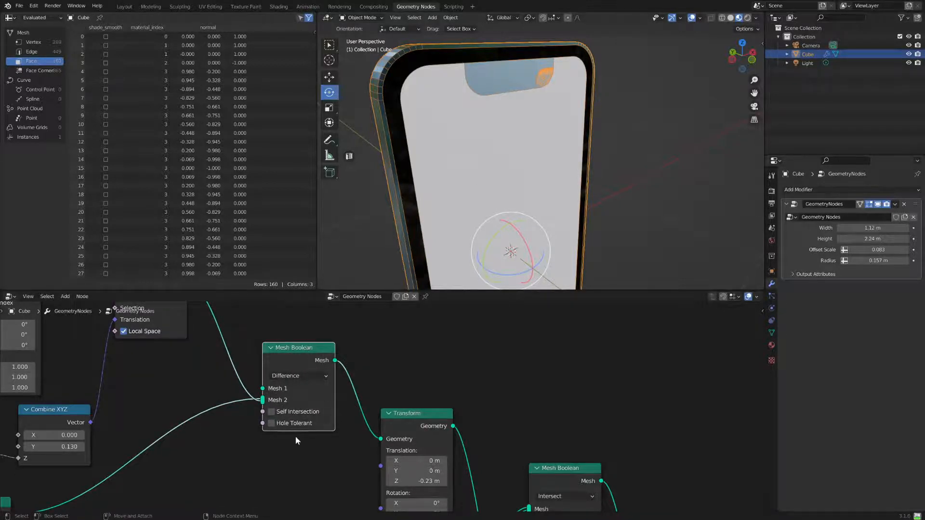
{"action": "middle_click_drag", "start_coordinate": [266, 433], "coordinate": [363, 470]}
{"action": "scroll", "coordinate": [258, 409], "scroll_direction": "down", "scroll_amount": 2}
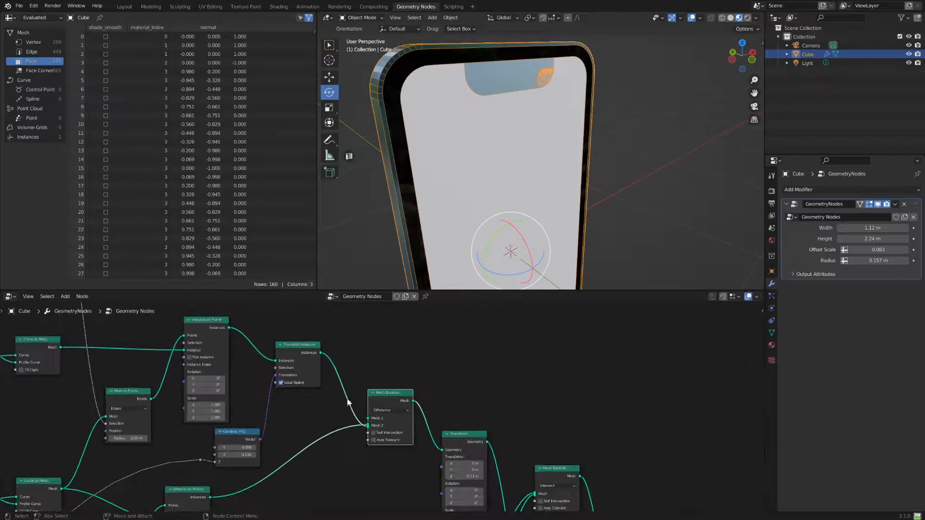
{"action": "middle_click_drag", "start_coordinate": [394, 417], "coordinate": [356, 346]}
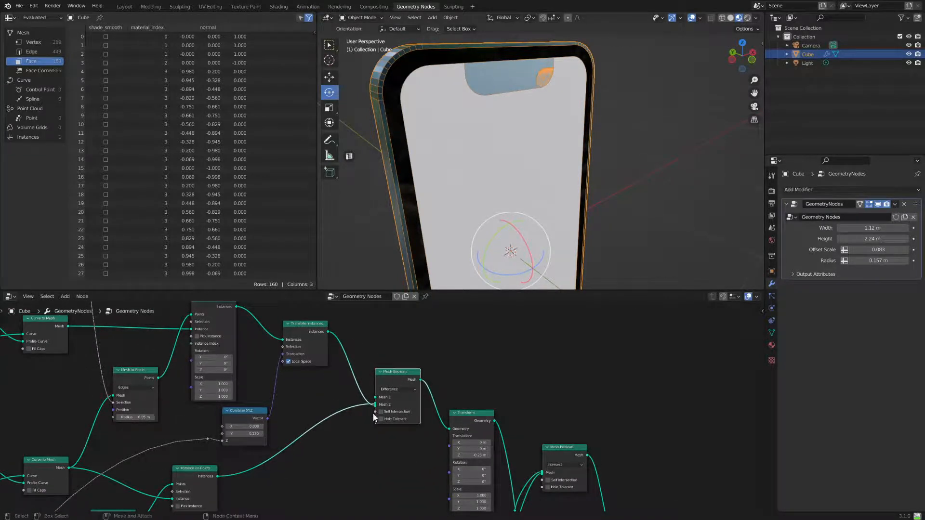
{"action": "scroll", "coordinate": [373, 407], "scroll_direction": "up", "scroll_amount": 2}
{"action": "left_click_drag", "start_coordinate": [370, 406], "coordinate": [372, 393]}
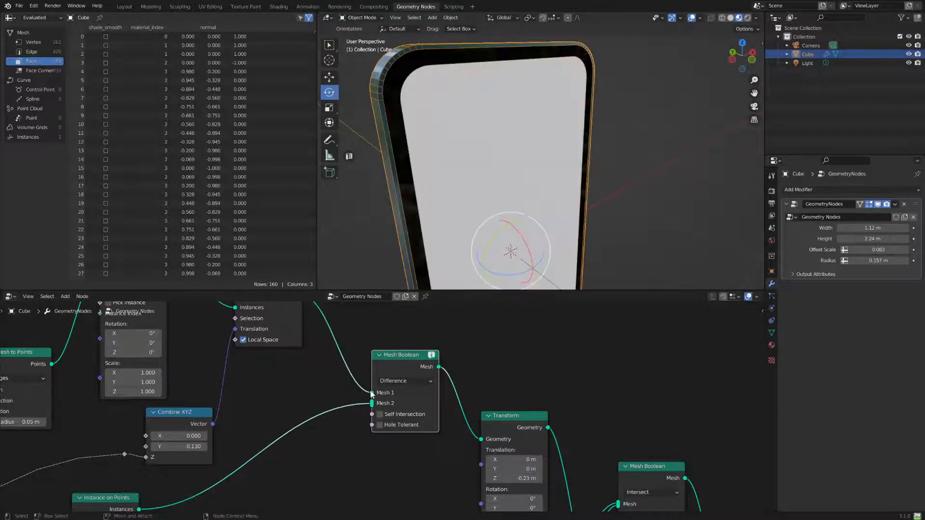
{"action": "scroll", "coordinate": [600, 181], "scroll_direction": "down", "scroll_amount": 5}
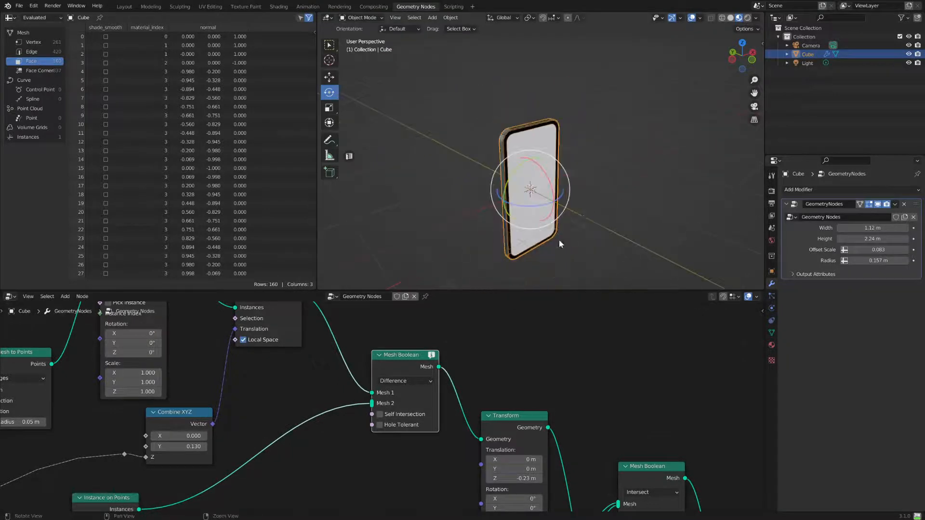
{"action": "middle_click_drag", "start_coordinate": [559, 240], "coordinate": [585, 211]}
{"action": "scroll", "coordinate": [597, 248], "scroll_direction": "up", "scroll_amount": 4}
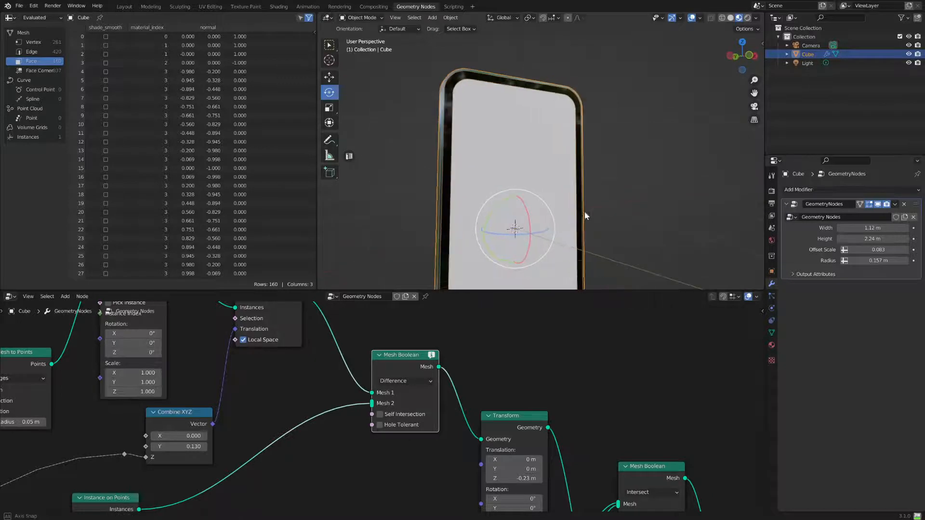
{"action": "middle_click_drag", "start_coordinate": [533, 261], "coordinate": [501, 288]}
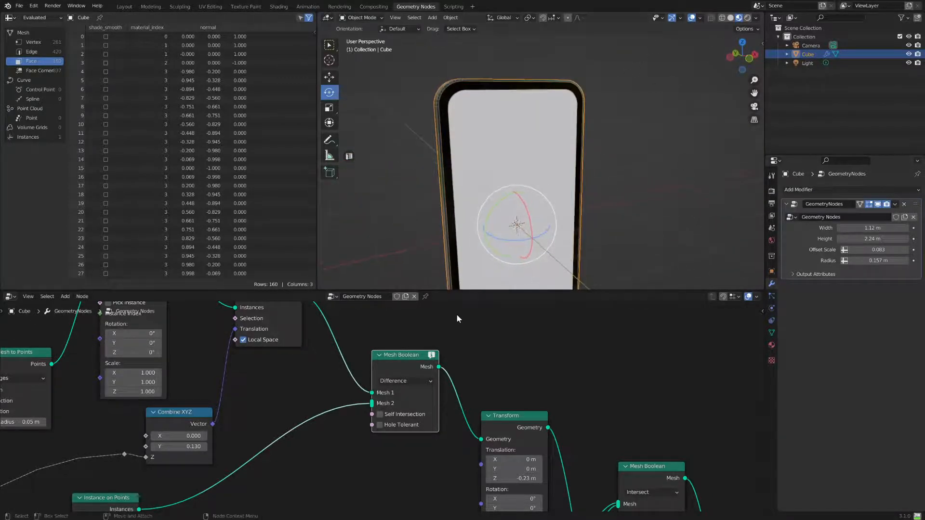
Insert reroutes on both input links of the upstream Difference Mesh Boolean and reconnect them swapped between Mesh 1 and Mesh 2
{"action": "right_click_drag", "start_coordinate": [333, 399], "coordinate": [333, 431], "text": "shift"}
{"action": "right_click_drag", "start_coordinate": [329, 369], "coordinate": [330, 371], "text": "shift"}
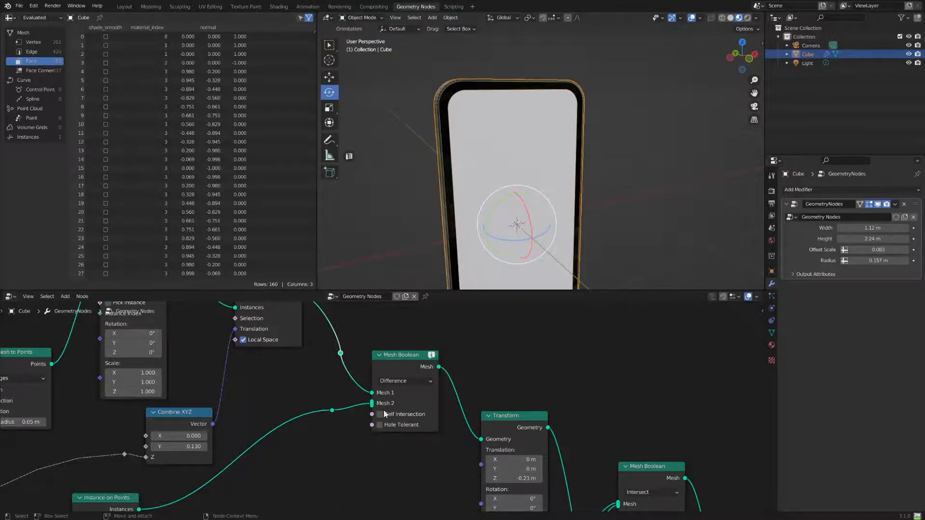
{"action": "mouse_move", "coordinate": [351, 414]}
{"action": "right_mouse_down", "text": "ctrl"}
{"action": "mouse_move", "coordinate": [359, 381]}
{"action": "mouse_move", "coordinate": [358, 414]}
{"action": "right_mouse_up", "text": "ctrl"}
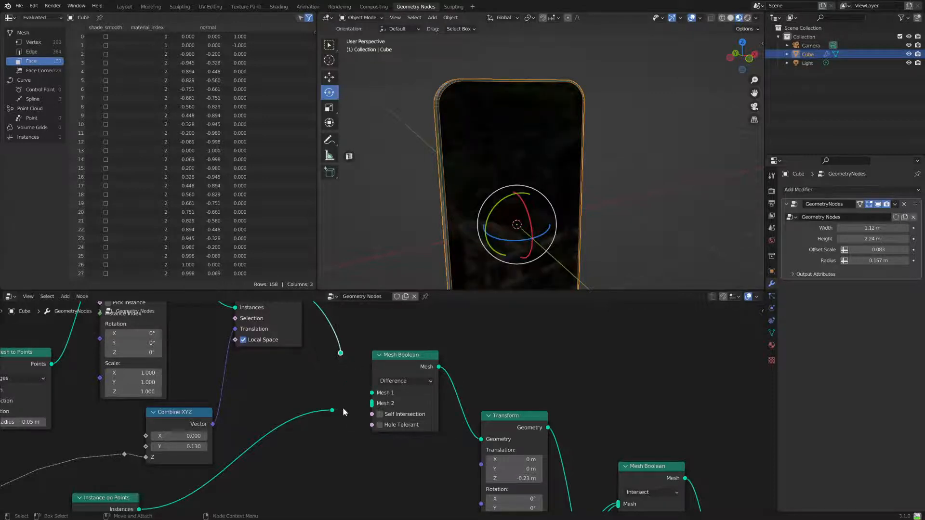
{"action": "left_click_drag", "start_coordinate": [341, 353], "coordinate": [372, 394]}
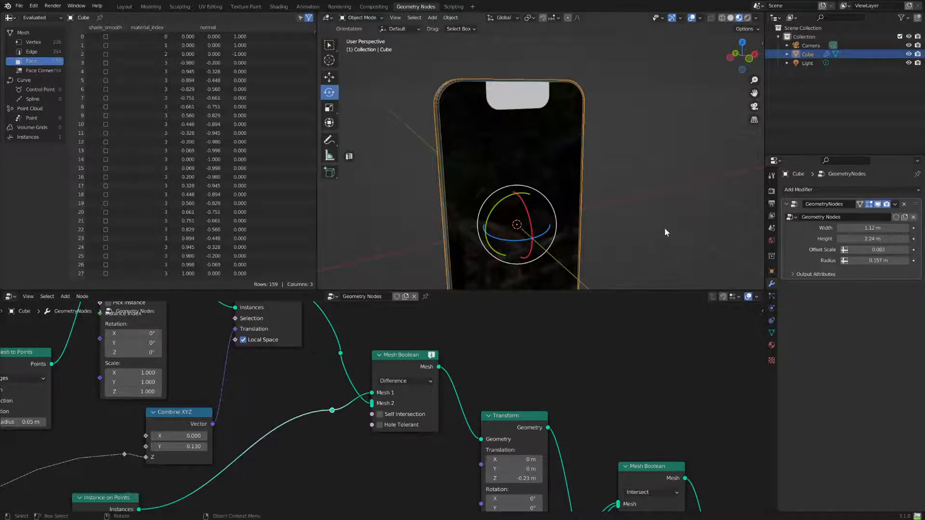
{"action": "middle_click_drag", "start_coordinate": [611, 254], "coordinate": [621, 270]}
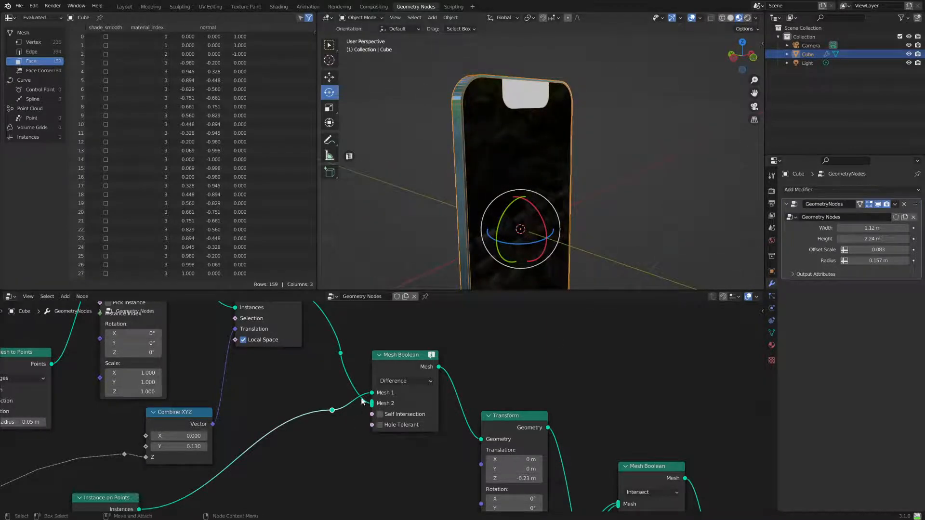
Move the Instance on Points link from Mesh 1 to Mesh 2 of the upstream Difference Mesh Boolean
{"action": "left_click_drag", "start_coordinate": [415, 364], "coordinate": [413, 363]}
{"action": "left_click_drag", "start_coordinate": [367, 403], "coordinate": [367, 408]}
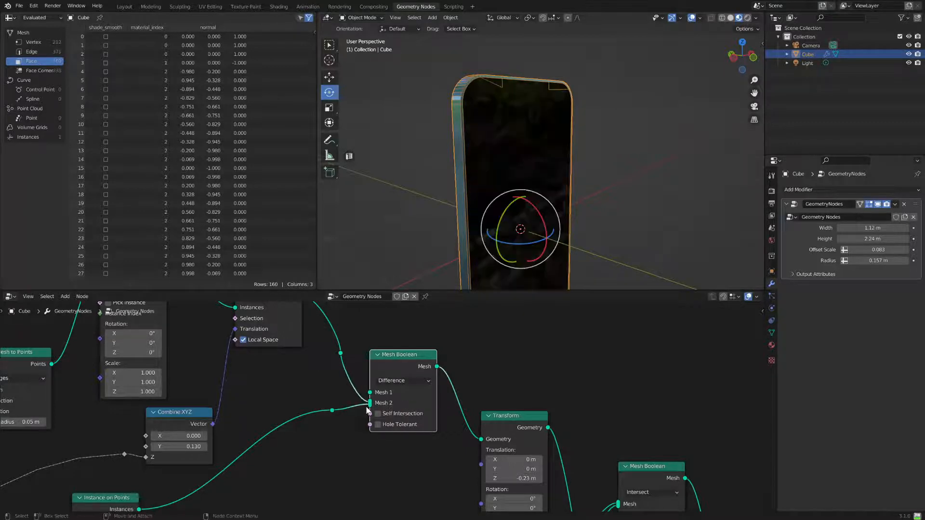
Try the Intersect operation on the upstream Mesh Boolean, with the order of its two input links swapped
{"action": "left_click", "coordinate": [394, 383]}
{"action": "left_click", "coordinate": [402, 392]}
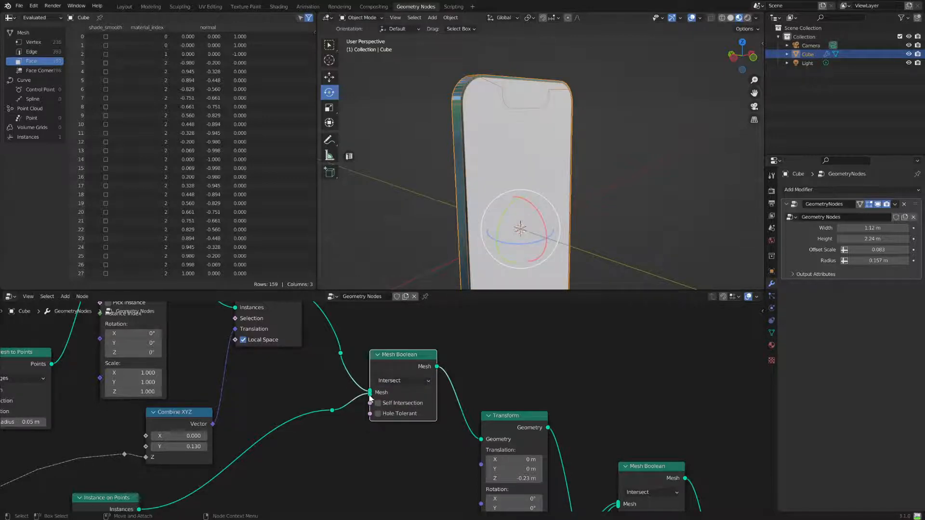
{"action": "mouse_move", "coordinate": [369, 395]}
{"action": "left_mouse_down"}
{"action": "mouse_move", "coordinate": [361, 389]}
{"action": "mouse_move", "coordinate": [366, 396]}
{"action": "left_mouse_up"}
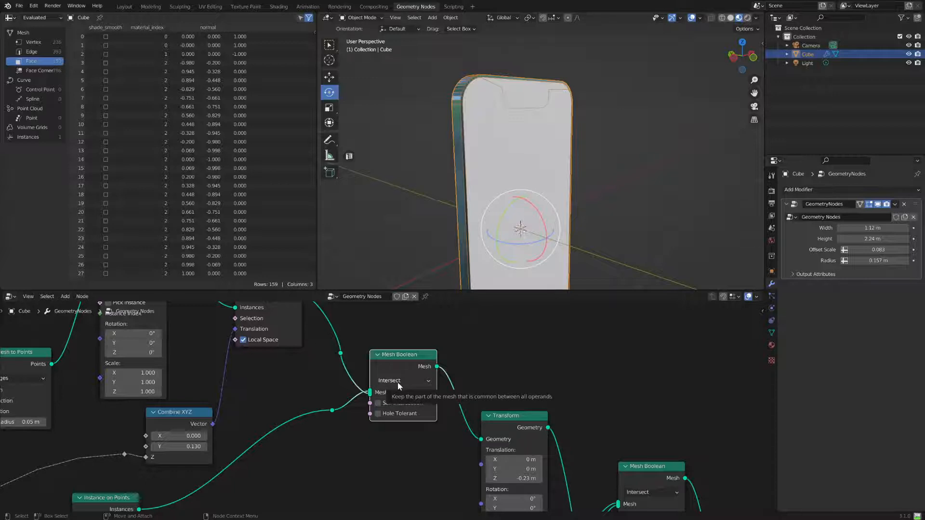
{"action": "middle_click_drag", "start_coordinate": [296, 320], "coordinate": [333, 389]}
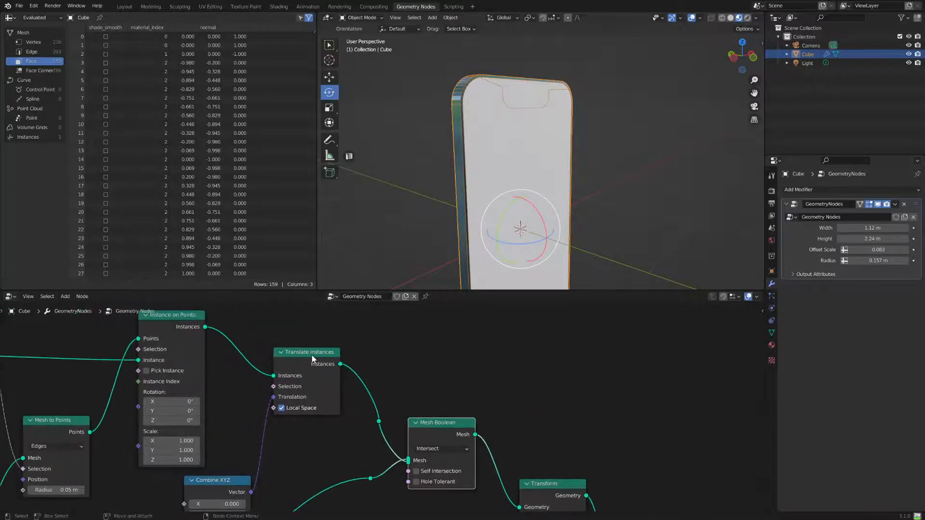
{"action": "left_click_drag", "start_coordinate": [170, 320], "coordinate": [167, 319]}
{"action": "mouse_move", "coordinate": [310, 356]}
{"action": "left_mouse_down"}
{"action": "mouse_move", "coordinate": [302, 353]}
{"action": "mouse_move", "coordinate": [312, 357]}
{"action": "left_mouse_up"}
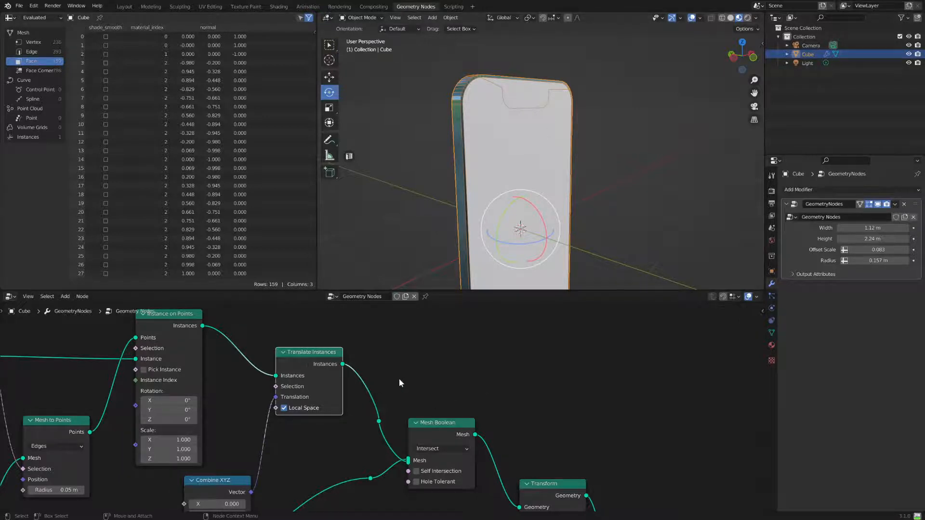
{"action": "scroll", "coordinate": [390, 433], "scroll_direction": "down", "scroll_amount": 3}
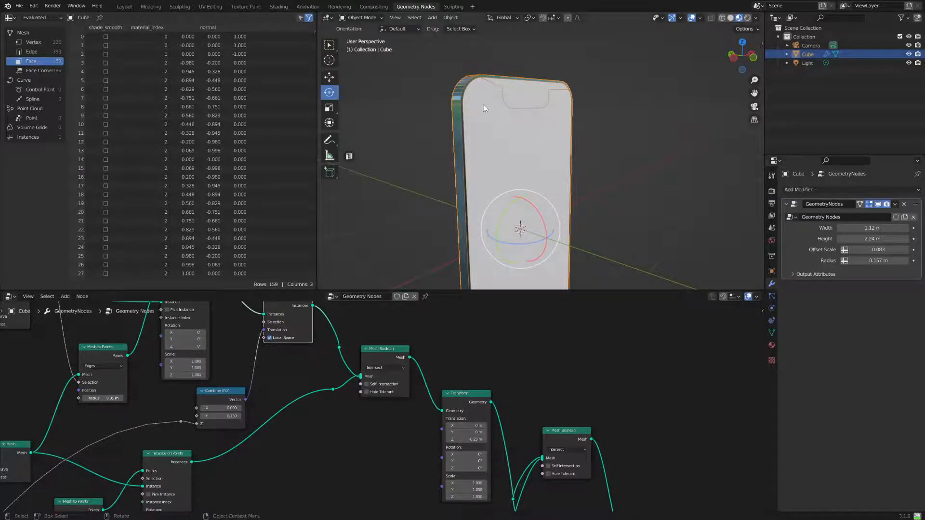
{"action": "left_click_drag", "start_coordinate": [384, 348], "coordinate": [378, 350]}
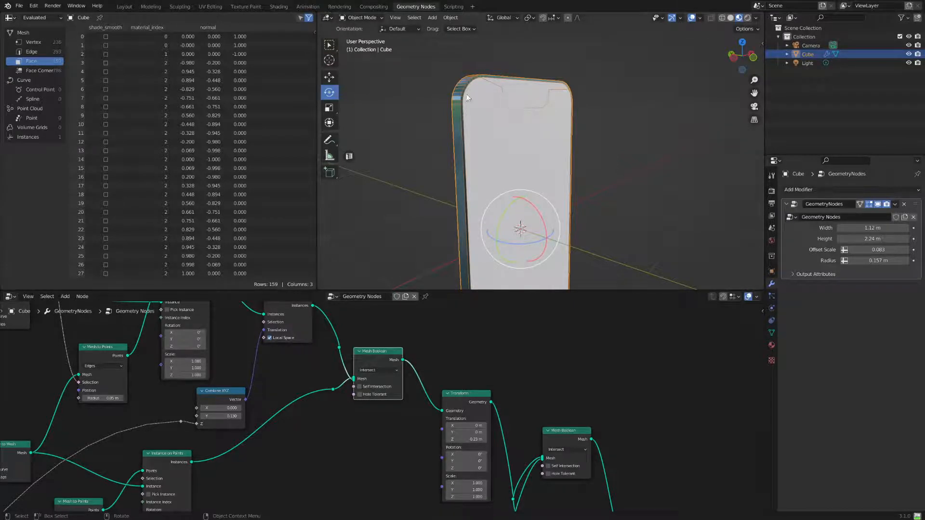
Swap the upstream Mesh Boolean's input links back and return its operation to Difference
{"action": "scroll", "coordinate": [429, 397], "scroll_direction": "up", "scroll_amount": 3}
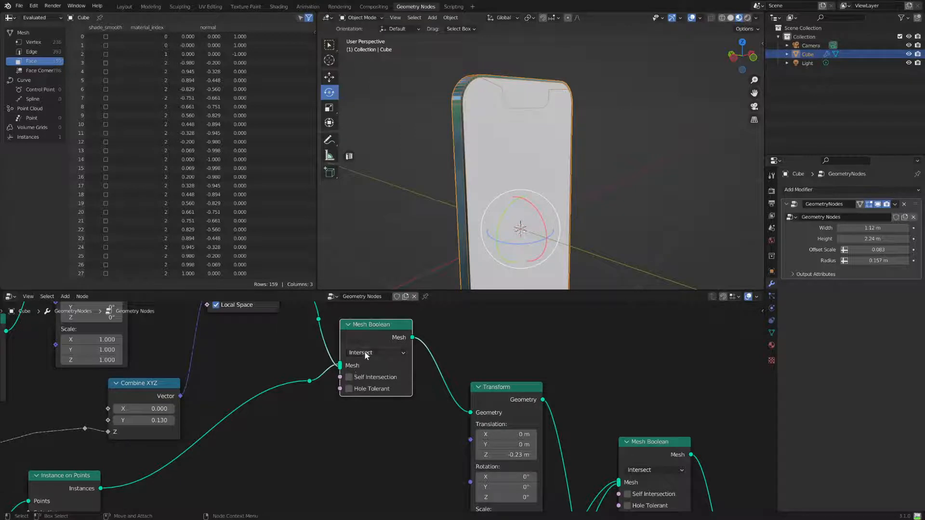
{"action": "mouse_move", "coordinate": [341, 366]}
{"action": "left_mouse_down"}
{"action": "mouse_move", "coordinate": [330, 376]}
{"action": "mouse_move", "coordinate": [341, 367]}
{"action": "left_mouse_up"}
{"action": "middle_click_drag", "start_coordinate": [397, 367], "coordinate": [449, 399]}
{"action": "left_click", "coordinate": [430, 387]}
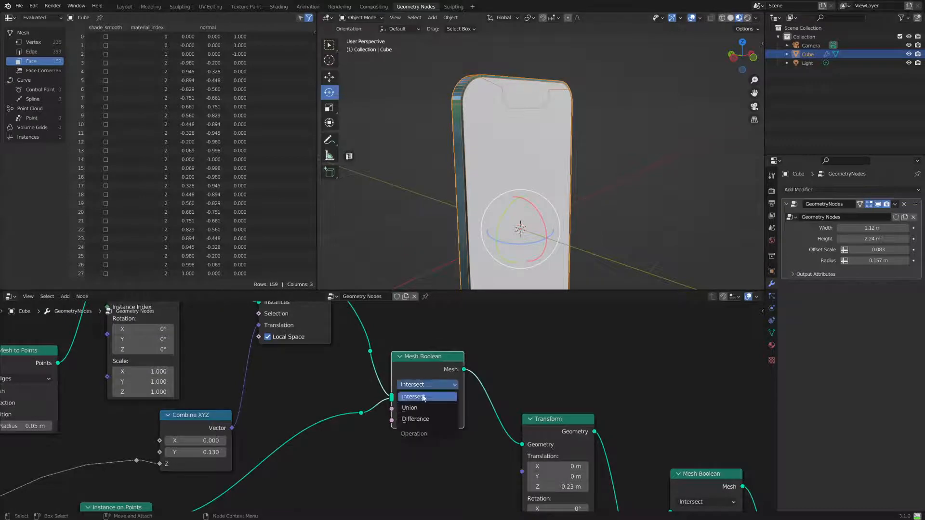
{"action": "left_click", "coordinate": [436, 419]}
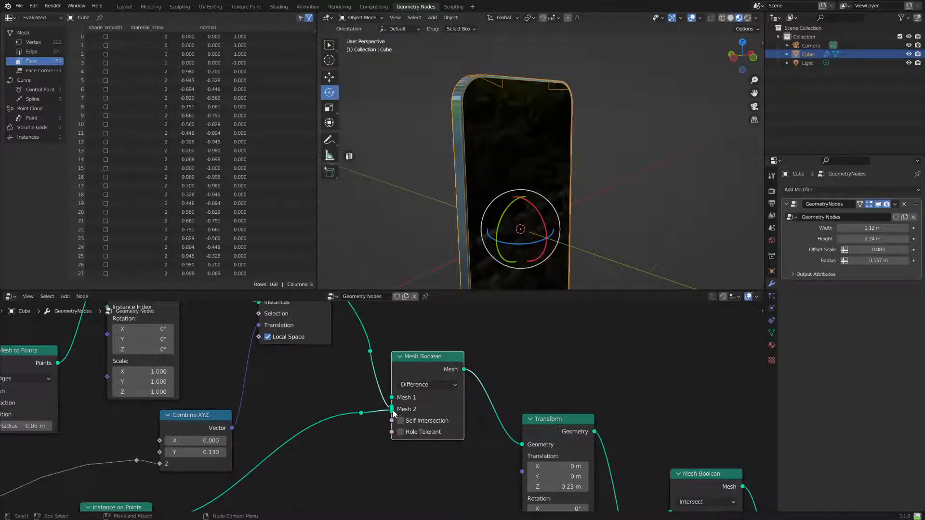
Swap the order of the two links in the upstream Difference Mesh Boolean's Mesh 2 and inspect the notch up close
{"action": "left_click_drag", "start_coordinate": [392, 412], "coordinate": [390, 408]}
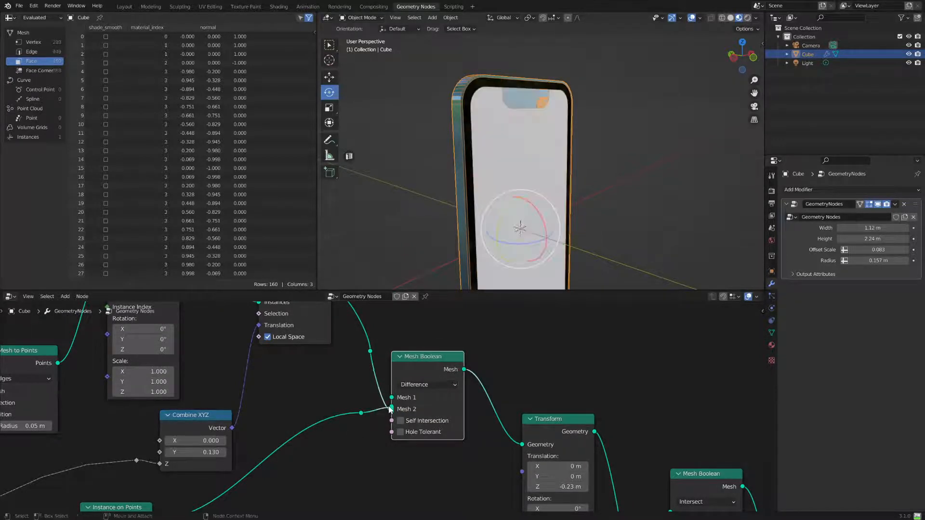
{"action": "middle_click_drag", "start_coordinate": [599, 167], "coordinate": [554, 116]}
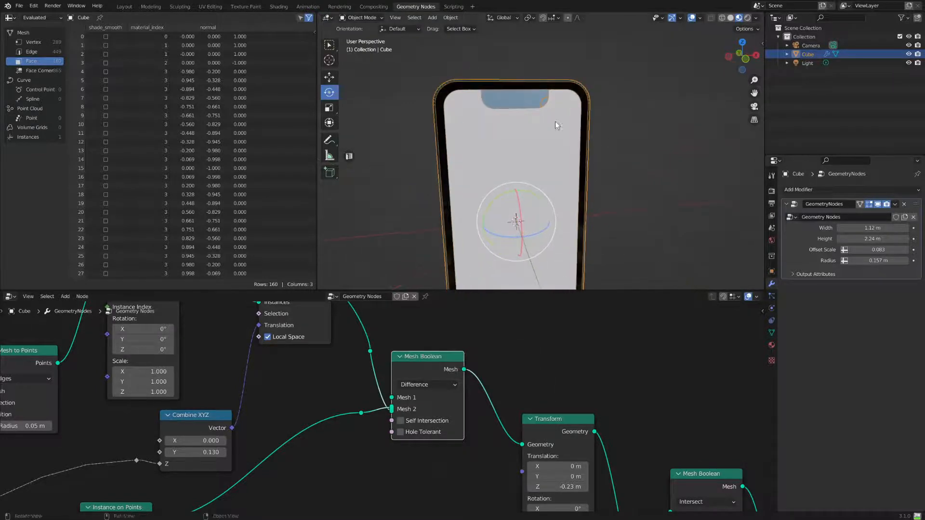
{"action": "middle_click_drag", "start_coordinate": [542, 147], "coordinate": [569, 197]}
{"action": "scroll", "coordinate": [580, 187], "scroll_direction": "up", "scroll_amount": 6}
{"action": "scroll", "coordinate": [457, 349], "scroll_direction": "down", "scroll_amount": 3}
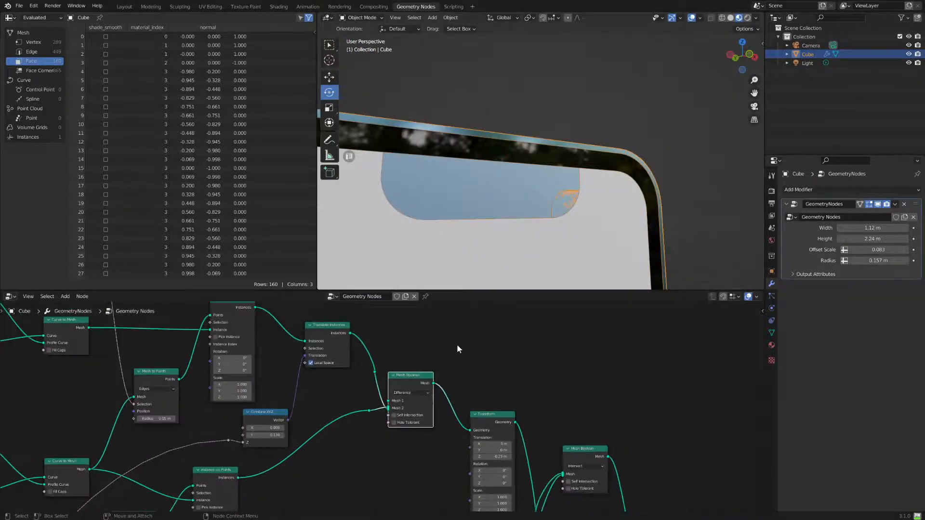
Duplicate the upstream Difference Mesh Boolean, place the copy above it, and link both reroutes into the copy's Mesh 2
{"action": "mouse_move", "coordinate": [465, 370]}
{"action": "middle_mouse_down"}
{"action": "mouse_move", "coordinate": [499, 332]}
{"action": "mouse_move", "coordinate": [463, 386]}
{"action": "middle_mouse_up"}
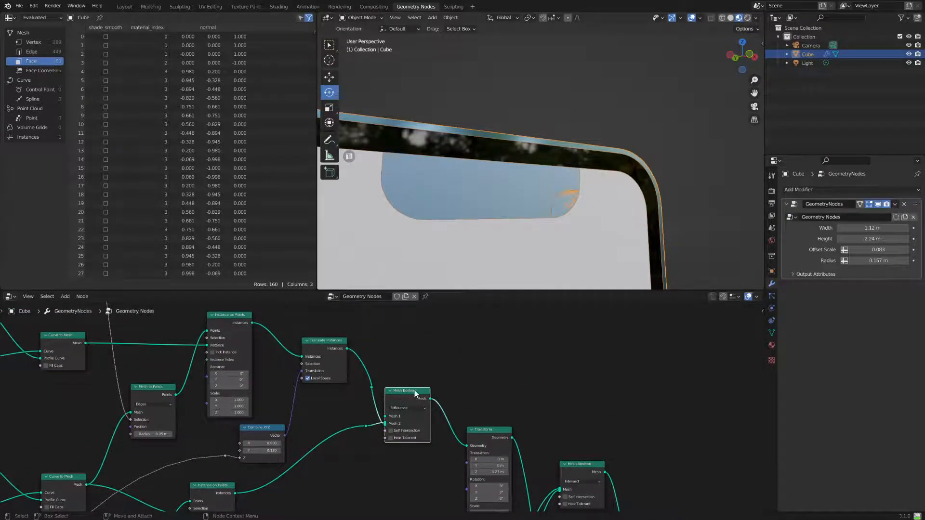
{"action": "middle_click_drag", "start_coordinate": [541, 428], "coordinate": [556, 441]}
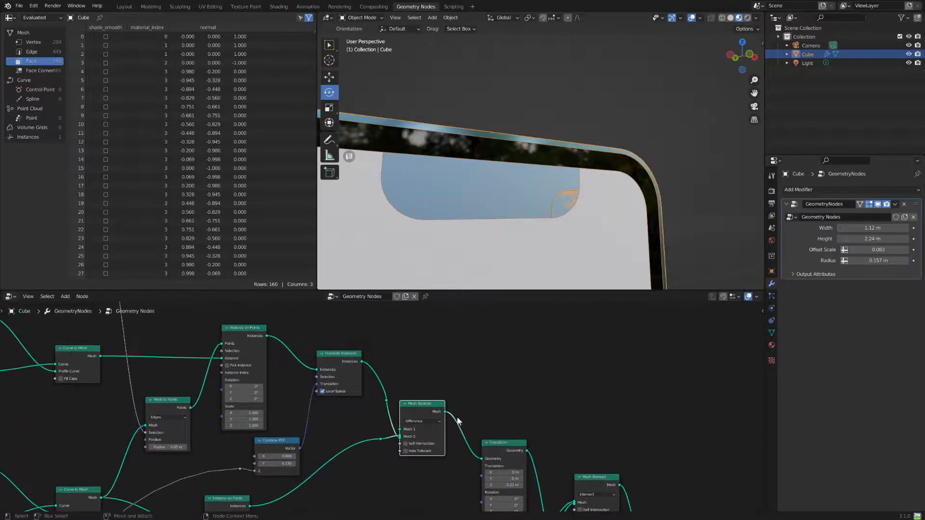
{"action": "key", "text": "shift+d"}
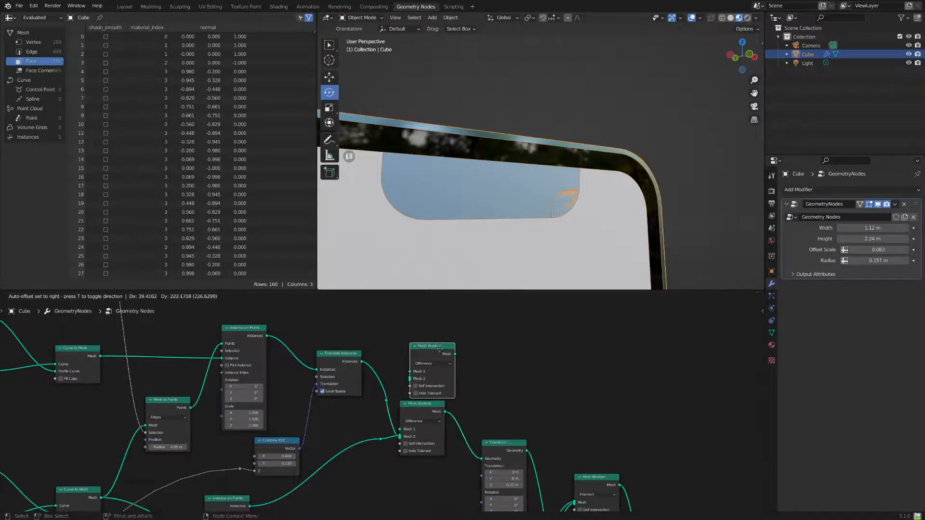
{"action": "left_click", "coordinate": [409, 377]}
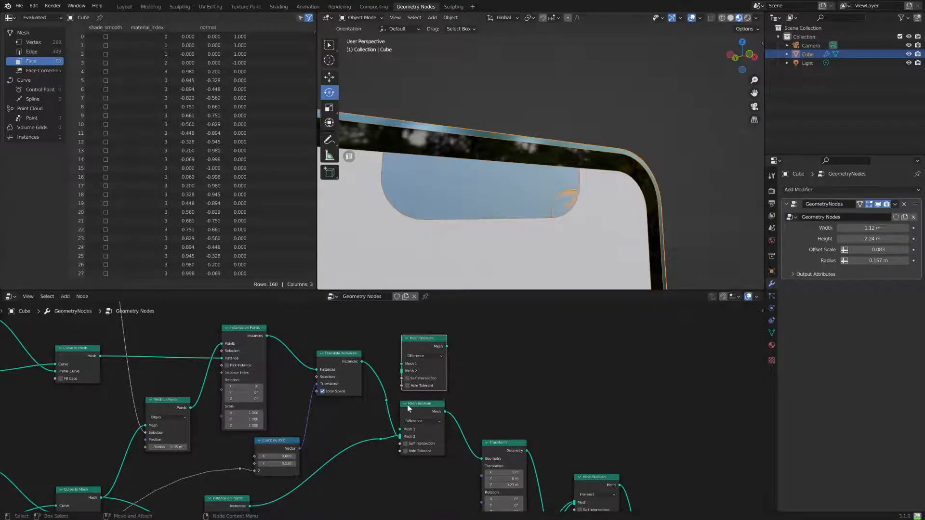
{"action": "left_click_drag", "start_coordinate": [382, 438], "coordinate": [401, 372]}
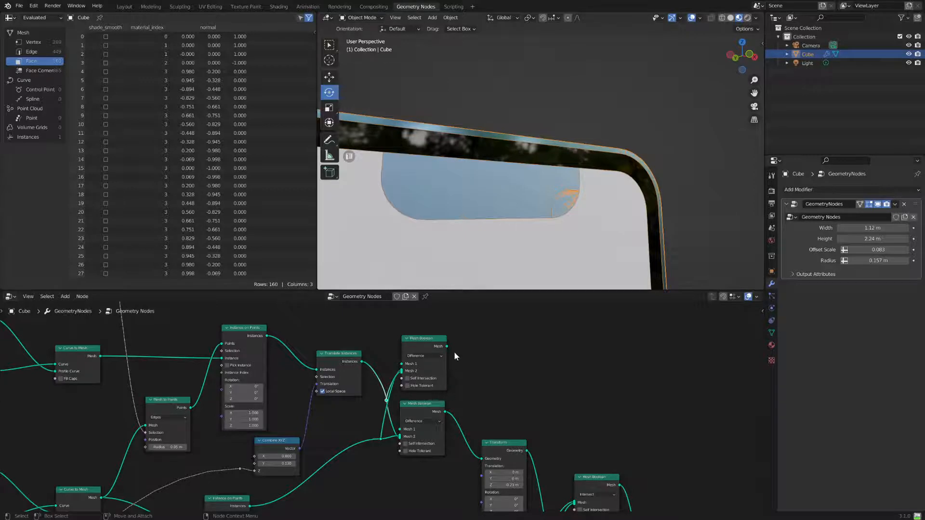
Connect the duplicated Mesh Boolean's output to the downstream Join Geometry node that combines the bezel and screen
{"action": "middle_click_drag", "start_coordinate": [574, 404], "coordinate": [502, 355]}
{"action": "scroll", "coordinate": [515, 379], "scroll_direction": "down", "scroll_amount": 6}
{"action": "middle_click_drag", "start_coordinate": [574, 412], "coordinate": [545, 379]}
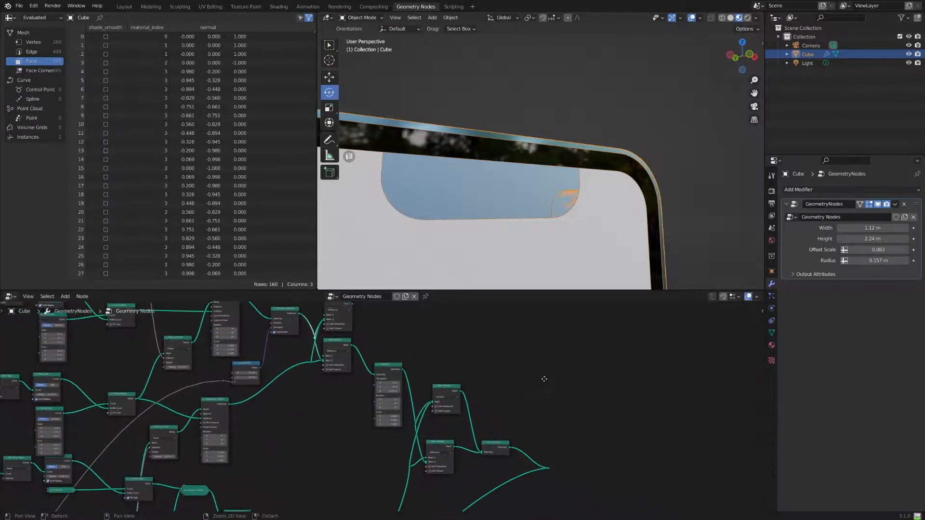
{"action": "middle_click_drag", "start_coordinate": [437, 344], "coordinate": [411, 375]}
{"action": "scroll", "coordinate": [409, 376], "scroll_direction": "up", "scroll_amount": 1}
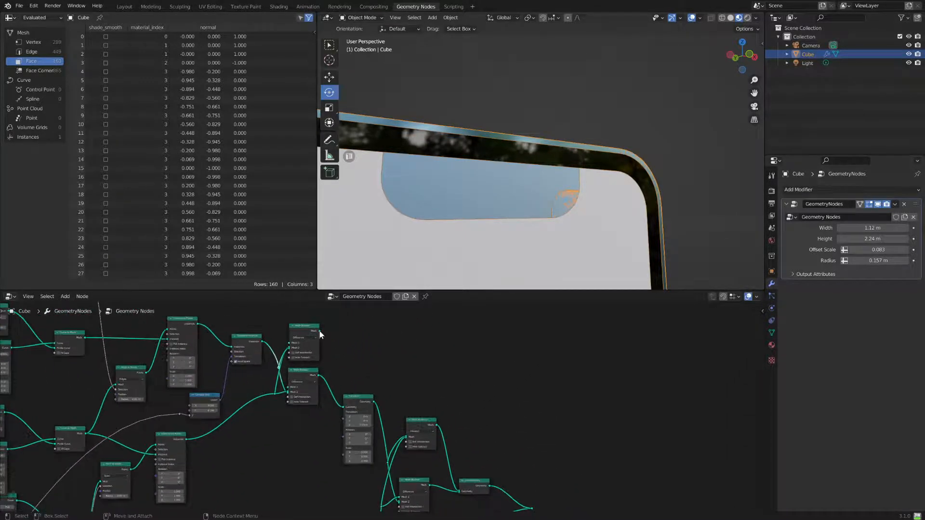
{"action": "left_click_drag", "start_coordinate": [319, 332], "coordinate": [458, 492]}
Try the Intersect operation on the duplicated upper Mesh Boolean
{"action": "scroll", "coordinate": [435, 241], "scroll_direction": "down", "scroll_amount": 4}
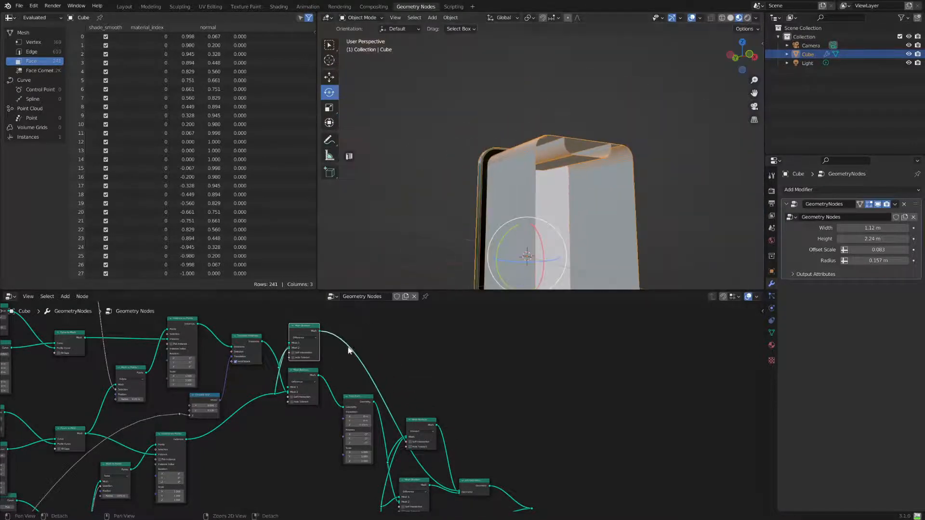
{"action": "scroll", "coordinate": [328, 357], "scroll_direction": "up", "scroll_amount": 4}
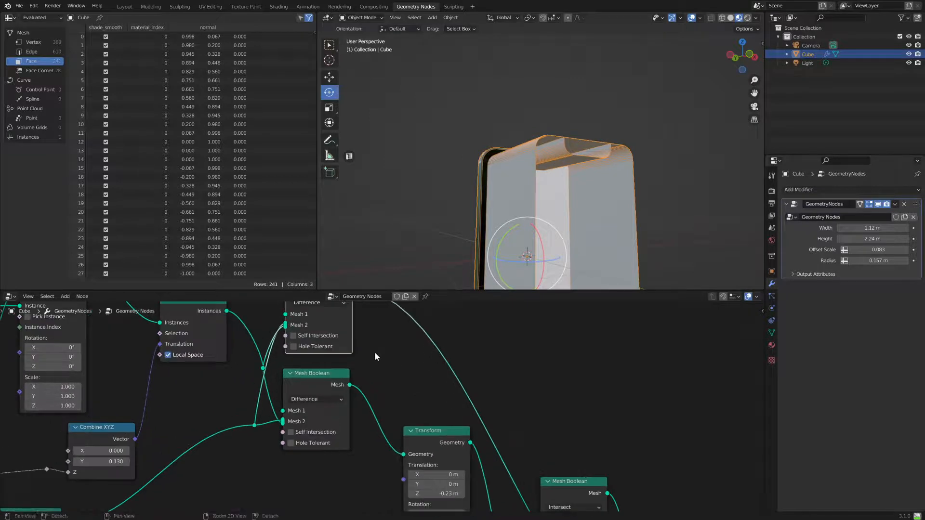
{"action": "middle_click_drag", "start_coordinate": [375, 352], "coordinate": [484, 406]}
{"action": "scroll", "coordinate": [398, 389], "scroll_direction": "up", "scroll_amount": 3}
{"action": "left_click", "coordinate": [441, 348]}
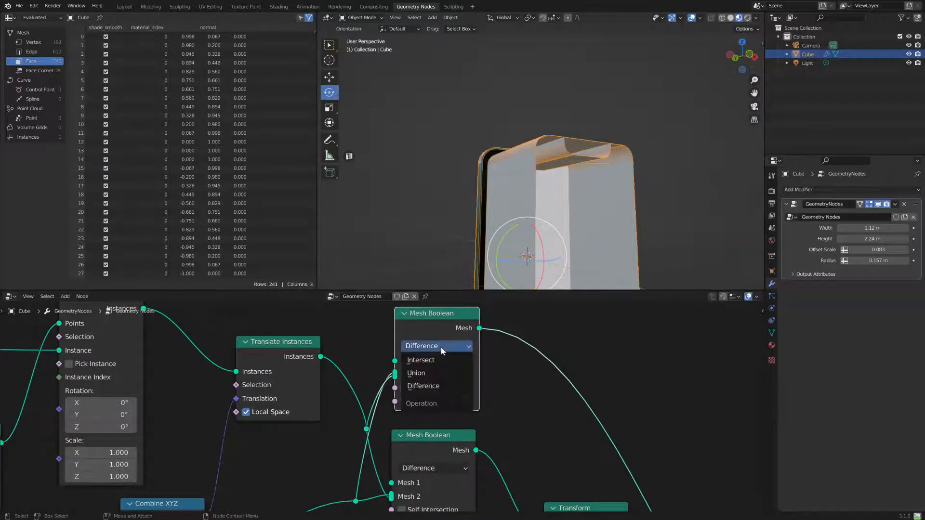
{"action": "left_click", "coordinate": [432, 360]}
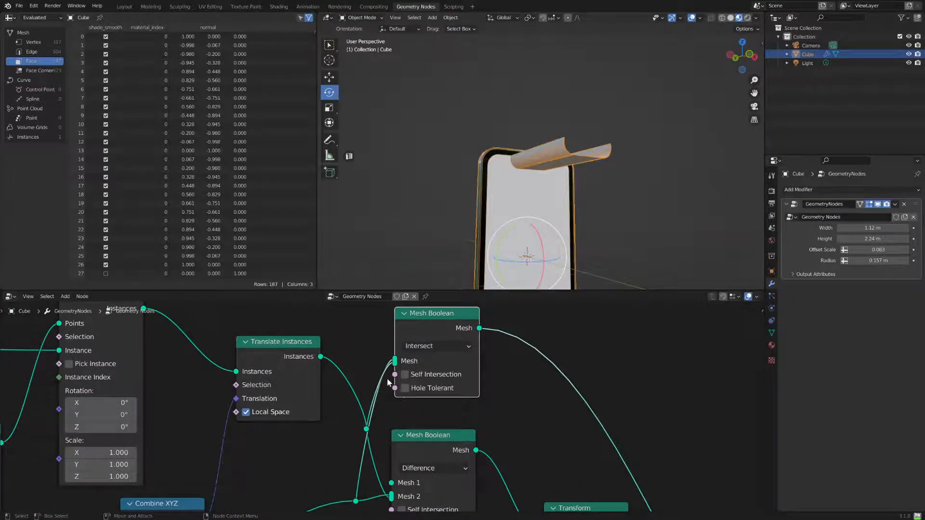
Shift the Translate Instances reroute, swap the upper Mesh Boolean's input link order, and set its operation back to Difference
{"action": "left_click", "coordinate": [366, 431]}
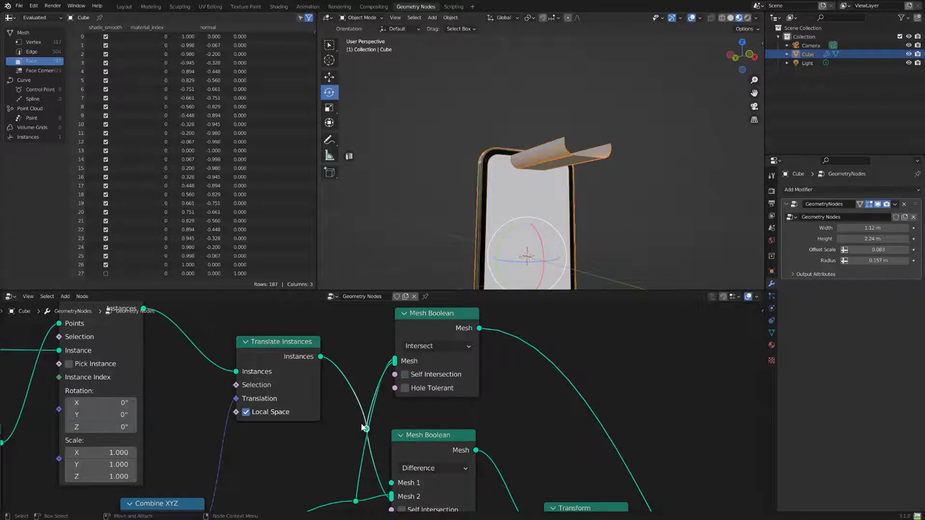
{"action": "left_click_drag", "start_coordinate": [363, 425], "coordinate": [349, 404]}
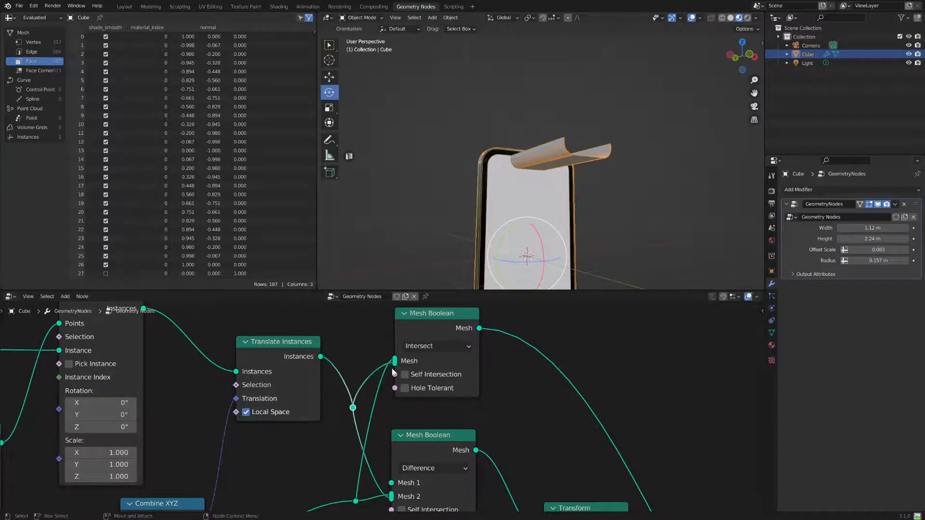
{"action": "mouse_move", "coordinate": [395, 363]}
{"action": "left_mouse_down"}
{"action": "mouse_move", "coordinate": [387, 364]}
{"action": "mouse_move", "coordinate": [394, 361]}
{"action": "left_mouse_up"}
{"action": "left_click", "coordinate": [433, 346]}
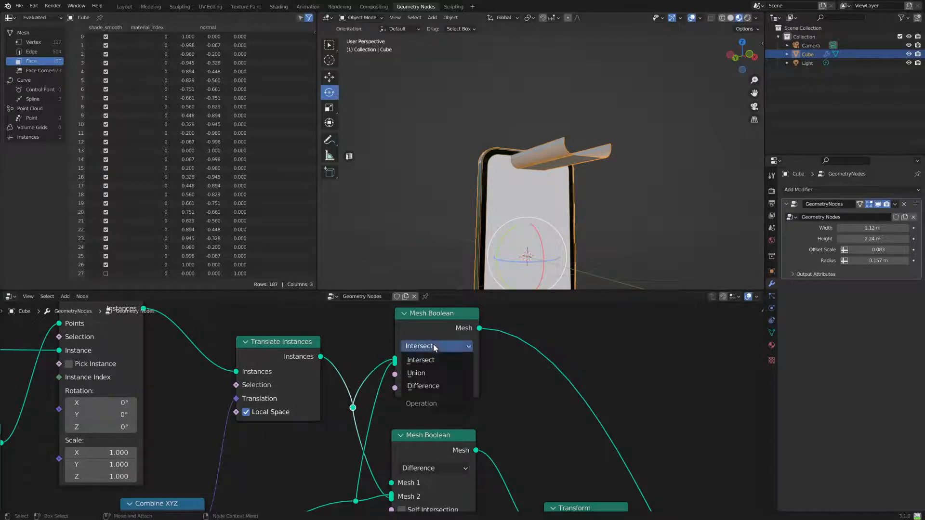
{"action": "left_click", "coordinate": [424, 386]}
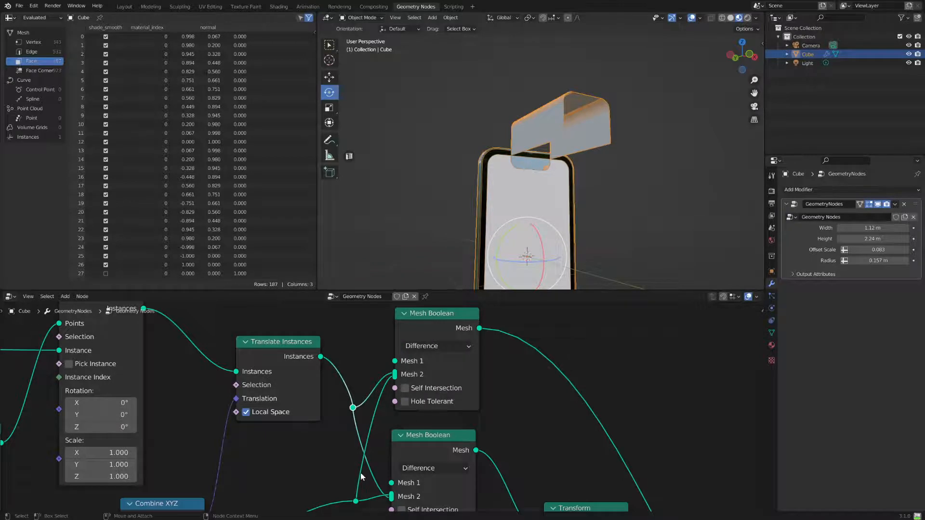
Reverse the order of the two links in the upper Difference Mesh Boolean's Mesh 2
{"action": "middle_click_drag", "start_coordinate": [353, 466], "coordinate": [367, 427]}
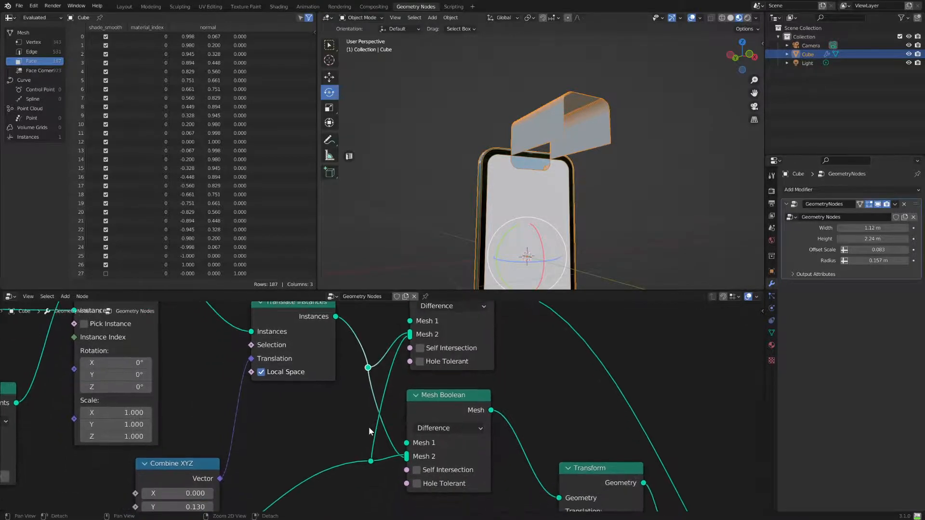
{"action": "scroll", "coordinate": [429, 373], "scroll_direction": "up", "scroll_amount": 1}
{"action": "left_click_drag", "start_coordinate": [398, 348], "coordinate": [394, 355]}
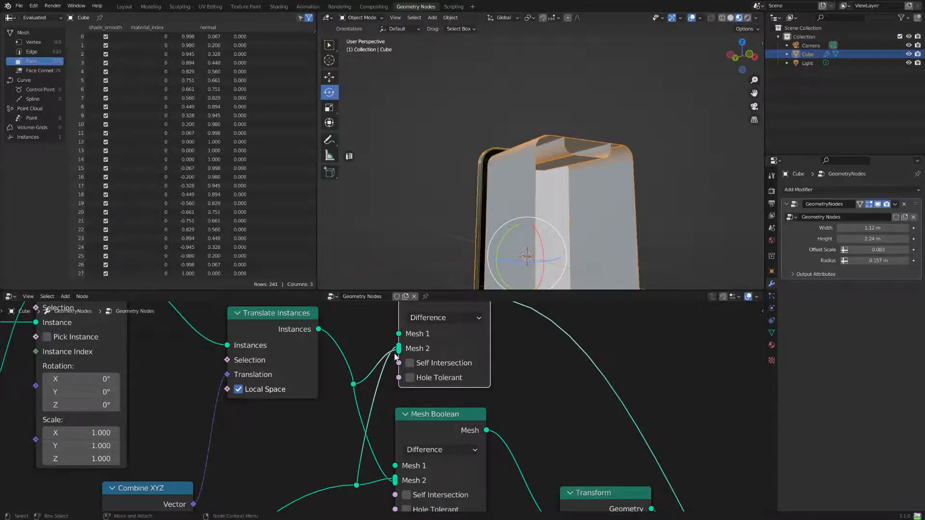
{"action": "scroll", "coordinate": [521, 406], "scroll_direction": "down", "scroll_amount": 6}
{"action": "middle_click_drag", "start_coordinate": [554, 414], "coordinate": [492, 271], "text": "alt"}
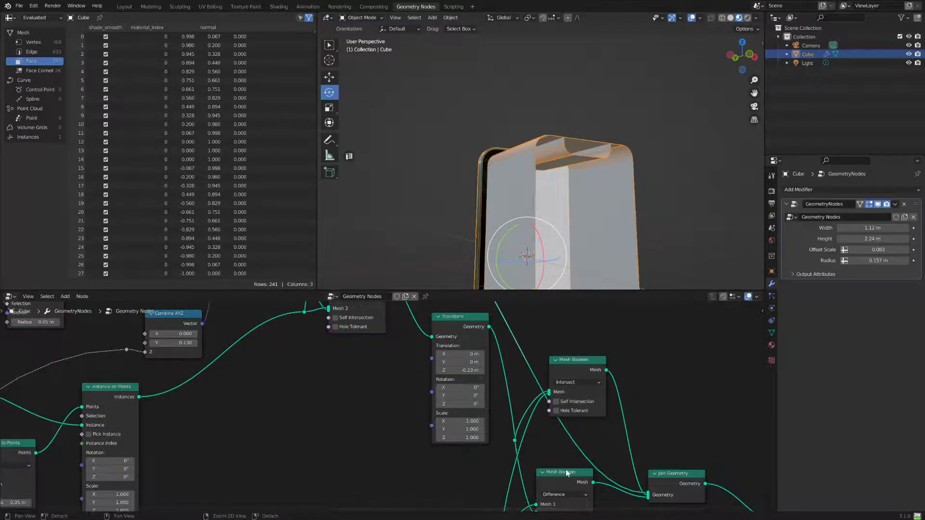
Swap the two links feeding Mesh 2 of the upper Difference Mesh Boolean once more
{"action": "middle_click_drag", "start_coordinate": [538, 511], "coordinate": [569, 460], "text": "alt"}
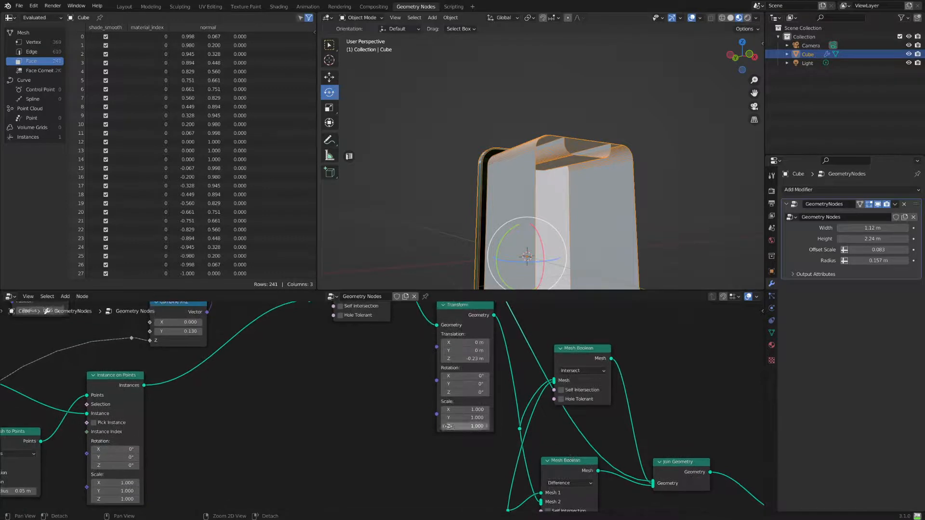
{"action": "middle_click_drag", "start_coordinate": [417, 411], "coordinate": [380, 452], "text": "alt"}
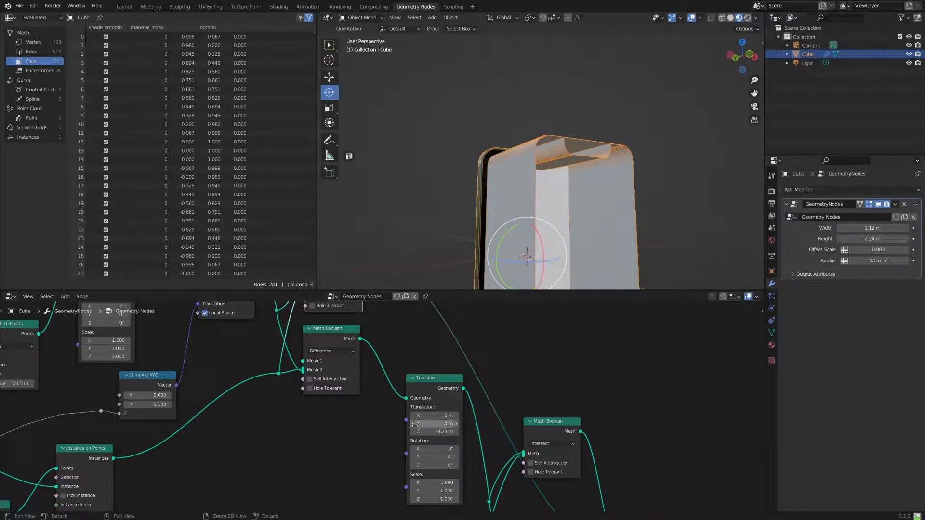
{"action": "middle_click_drag", "start_coordinate": [436, 426], "coordinate": [415, 458], "text": "alt"}
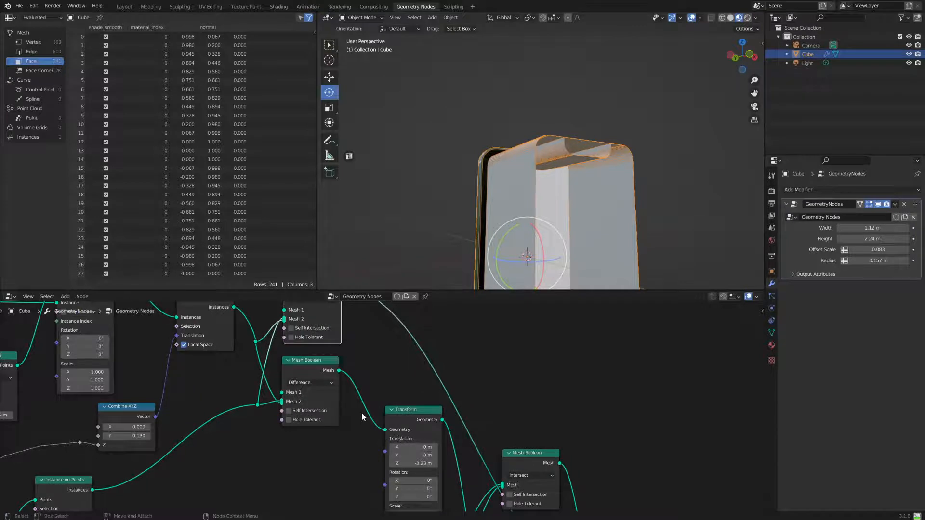
{"action": "scroll", "coordinate": [243, 416], "scroll_direction": "up", "scroll_amount": 3}
{"action": "middle_click_drag", "start_coordinate": [248, 415], "coordinate": [348, 466], "text": "alt"}
{"action": "scroll", "coordinate": [348, 466], "scroll_direction": "up", "scroll_amount": 1}
{"action": "scroll", "coordinate": [348, 466], "scroll_direction": "up", "scroll_amount": 1}
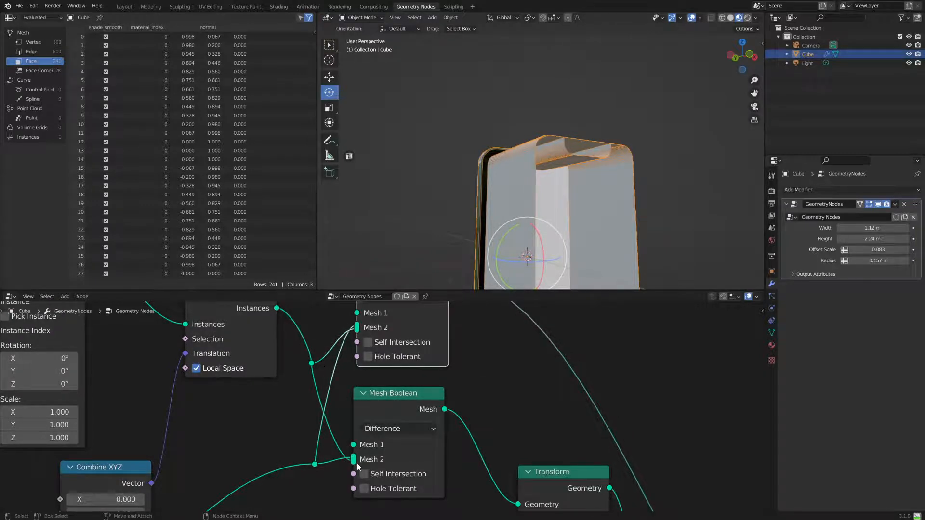
{"action": "left_click_drag", "start_coordinate": [355, 333], "coordinate": [357, 328]}
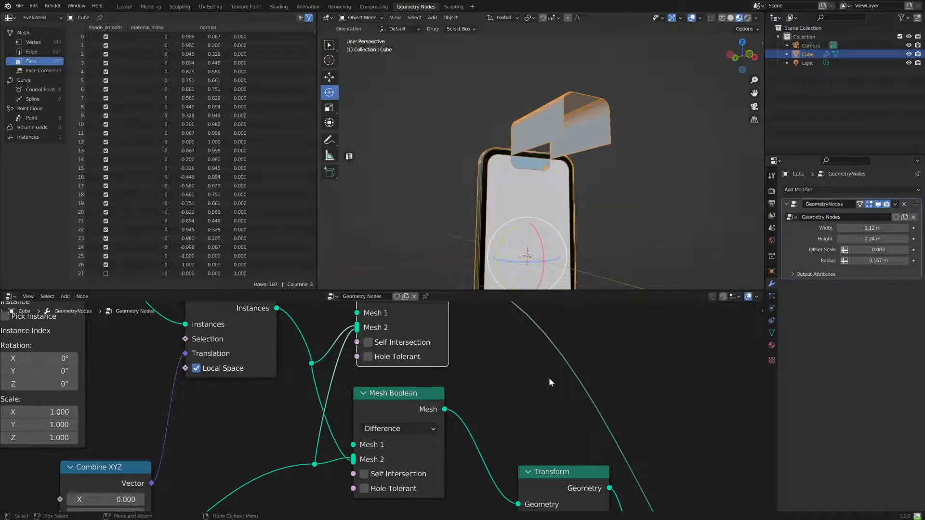
Duplicate the Intersect Mesh Boolean and place the copy above the original
{"action": "scroll", "coordinate": [548, 377], "scroll_direction": "down", "scroll_amount": 2}
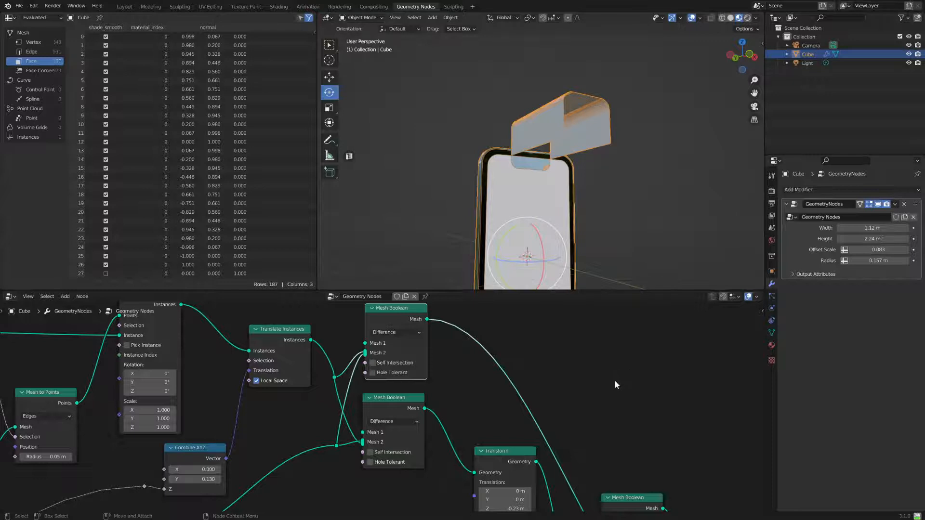
{"action": "scroll", "coordinate": [615, 381], "scroll_direction": "down", "scroll_amount": 3}
{"action": "middle_click_drag", "start_coordinate": [559, 421], "coordinate": [534, 363]}
{"action": "middle_click_drag", "start_coordinate": [466, 377], "coordinate": [479, 396]}
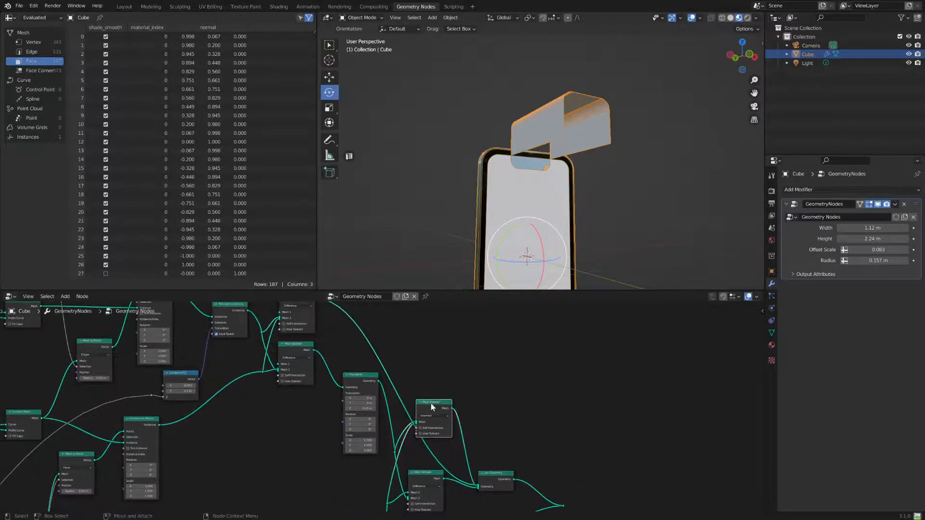
{"action": "key", "text": "shift+d"}
{"action": "left_click", "coordinate": [435, 344]}
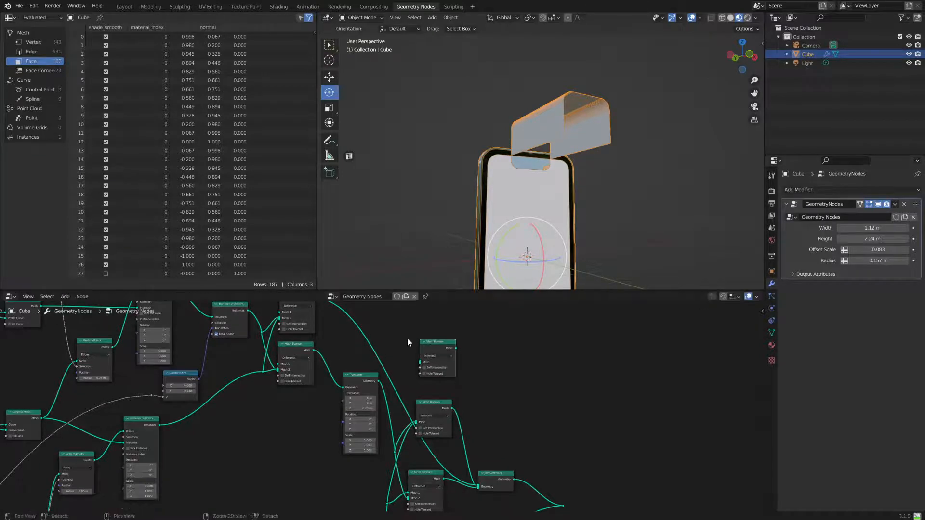
Wire the upper Difference output and the lower reroute into the duplicated Intersect, and its output into the nearby Join Geometry
{"action": "scroll", "coordinate": [394, 383], "scroll_direction": "up", "scroll_amount": 3}
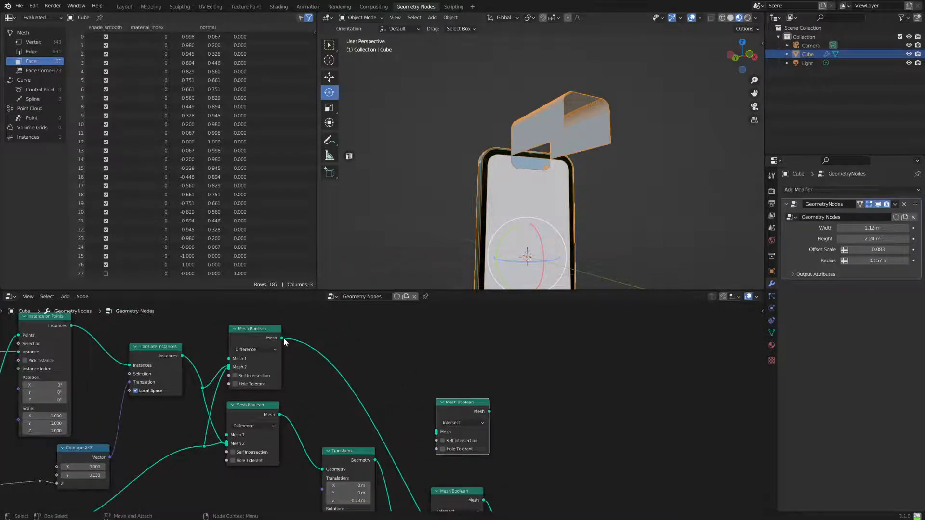
{"action": "left_click_drag", "start_coordinate": [282, 338], "coordinate": [436, 432]}
{"action": "middle_click_drag", "start_coordinate": [517, 475], "coordinate": [527, 369]}
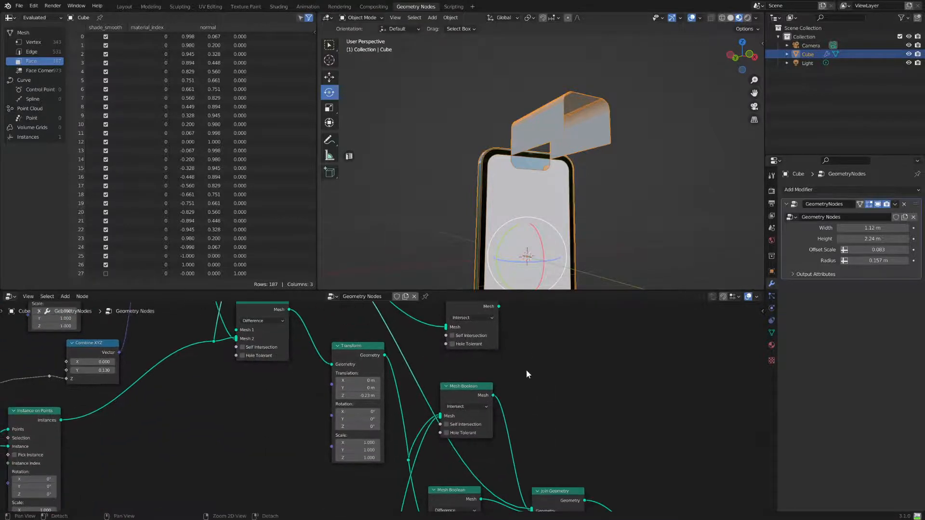
{"action": "scroll", "coordinate": [478, 432], "scroll_direction": "down", "scroll_amount": 2}
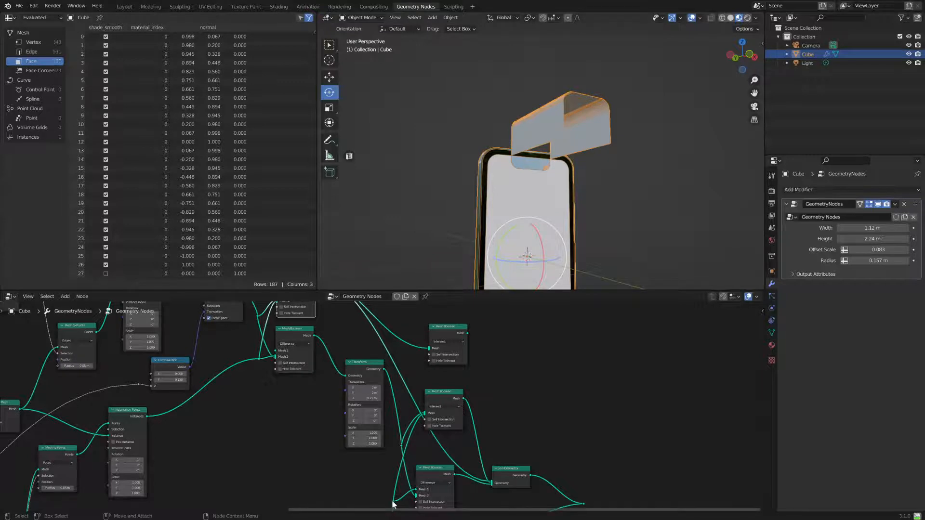
{"action": "left_click_drag", "start_coordinate": [393, 504], "coordinate": [492, 483]}
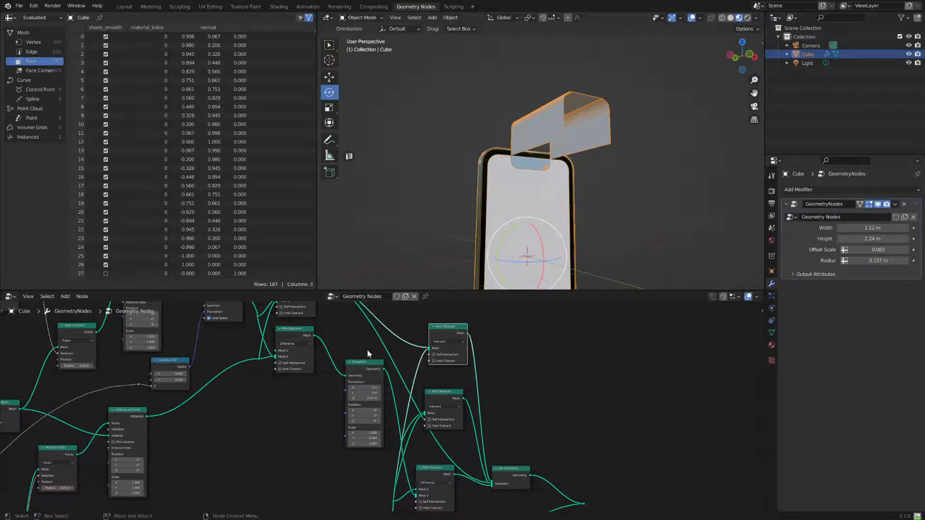
Reorder the upper Difference's Mesh 2 links with the new Intersect connected, and check the phone from the front
{"action": "middle_click_drag", "start_coordinate": [367, 350], "coordinate": [368, 403]}
{"action": "scroll", "coordinate": [368, 405], "scroll_direction": "up", "scroll_amount": 3}
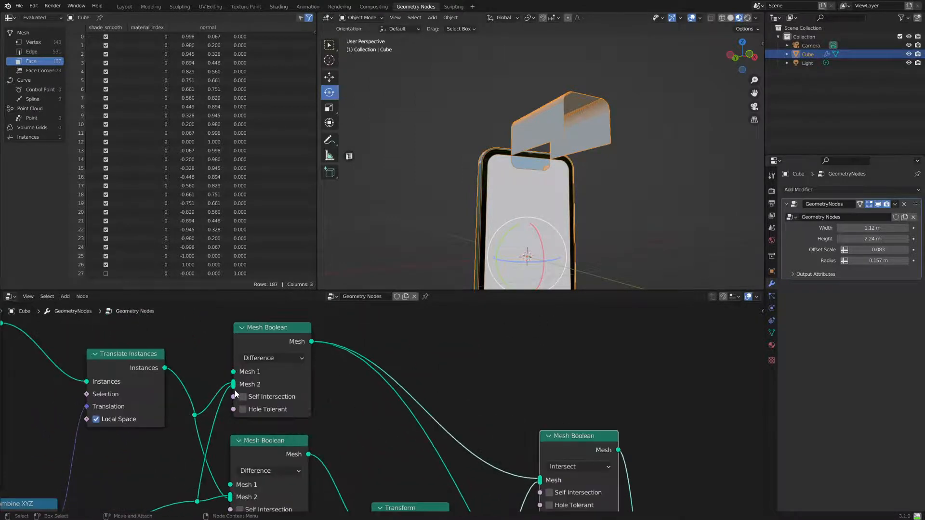
{"action": "mouse_move", "coordinate": [235, 389]}
{"action": "left_mouse_down"}
{"action": "mouse_move", "coordinate": [225, 385]}
{"action": "mouse_move", "coordinate": [233, 389]}
{"action": "left_mouse_up"}
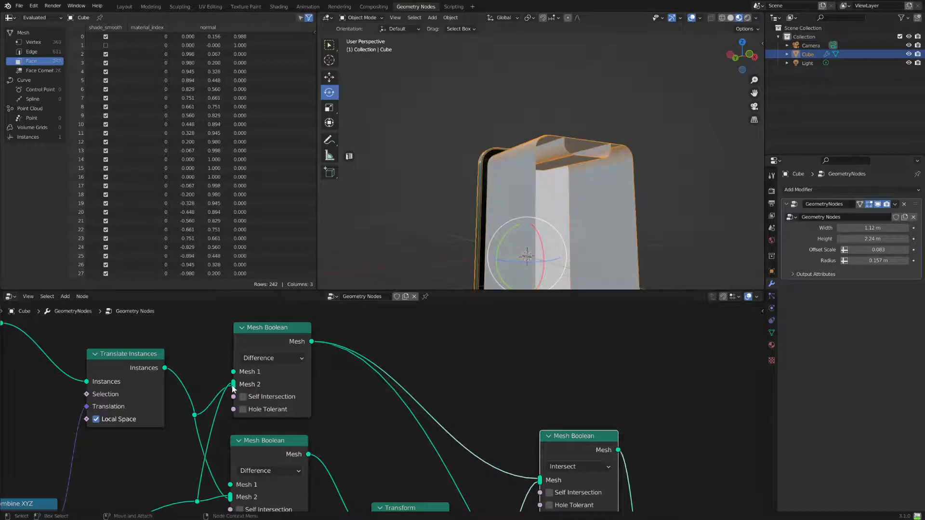
{"action": "middle_click_drag", "start_coordinate": [576, 269], "coordinate": [599, 252]}
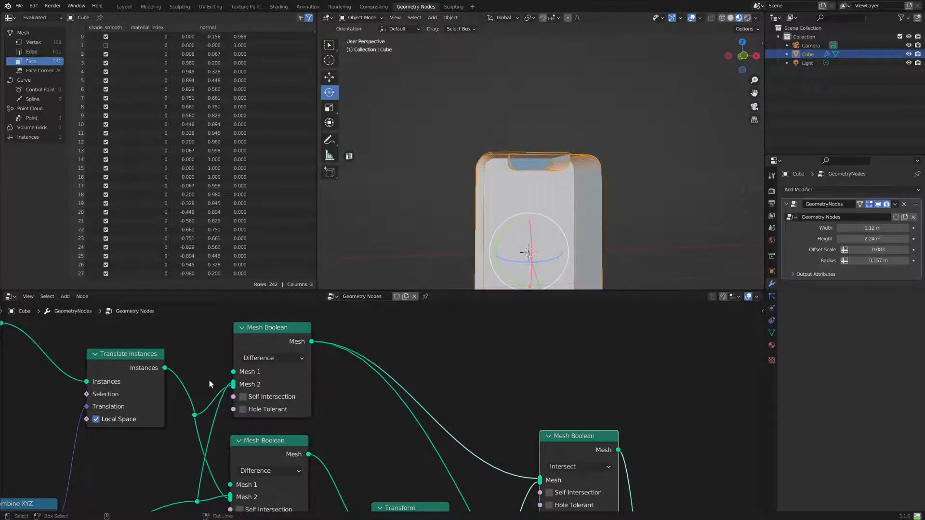
Cut the links of the upper Difference and the duplicated Intersect Mesh Booleans, and delete the Intersect copy
{"action": "right_click_drag", "start_coordinate": [209, 381], "coordinate": [250, 416], "text": "ctrl"}
{"action": "right_click_drag", "start_coordinate": [429, 399], "coordinate": [403, 431], "text": "ctrl"}
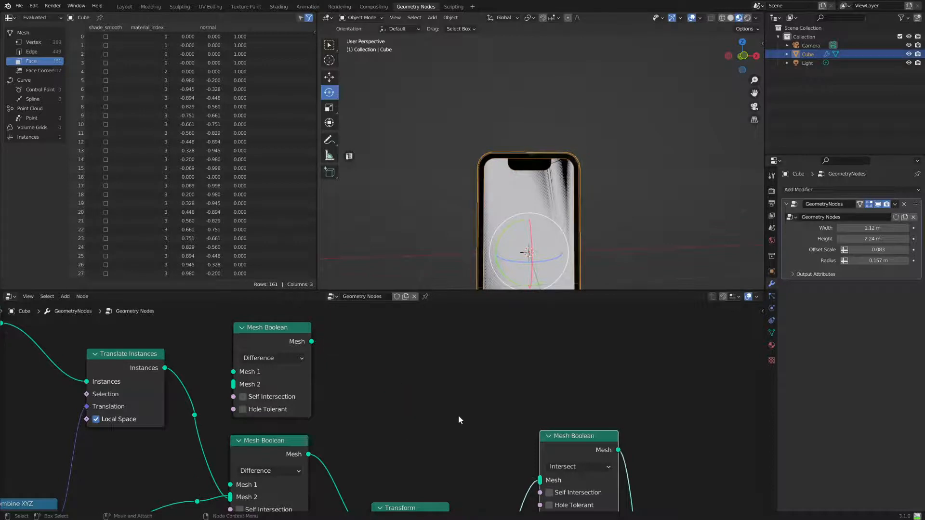
{"action": "middle_click_drag", "start_coordinate": [621, 502], "coordinate": [590, 381]}
{"action": "right_click_drag", "start_coordinate": [636, 400], "coordinate": [487, 403], "text": "ctrl"}
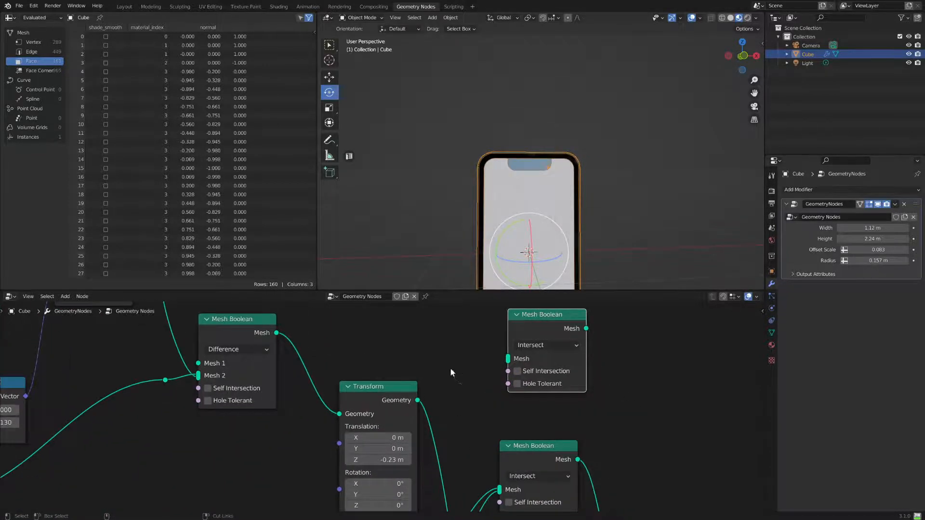
{"action": "scroll", "coordinate": [562, 400], "scroll_direction": "down", "scroll_amount": 2}
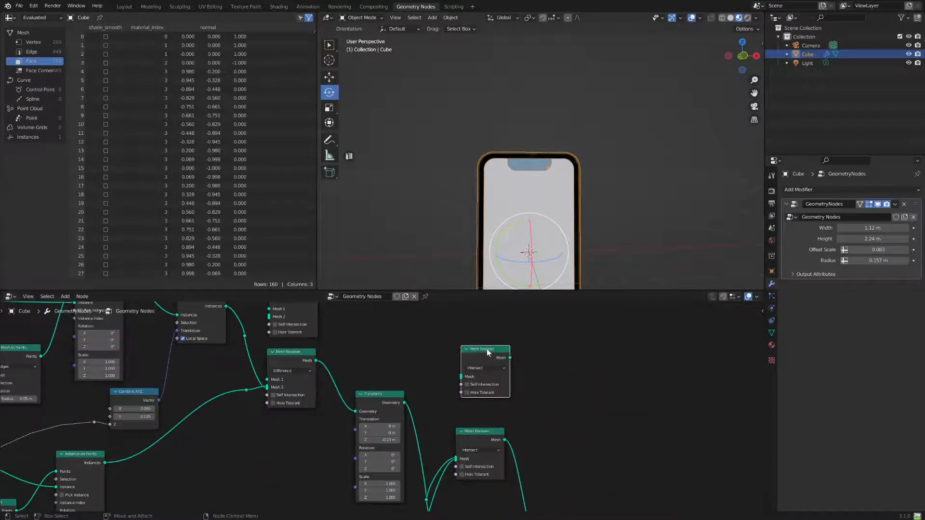
{"action": "key", "text": "x"}
Move the remaining Intersect Mesh Boolean closer to the Difference node below it and inspect the notch's rounded corner
{"action": "middle_click_drag", "start_coordinate": [430, 396], "coordinate": [472, 401]}
{"action": "middle_click_drag", "start_coordinate": [533, 422], "coordinate": [484, 294]}
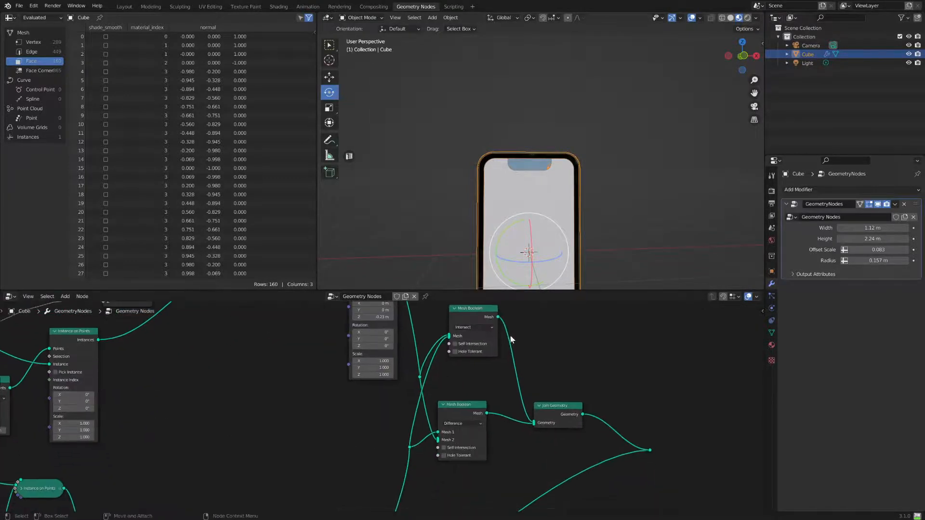
{"action": "left_click_drag", "start_coordinate": [459, 317], "coordinate": [451, 335]}
{"action": "middle_click_drag", "start_coordinate": [555, 234], "coordinate": [578, 196]}
{"action": "scroll", "coordinate": [623, 225], "scroll_direction": "up", "scroll_amount": 8}
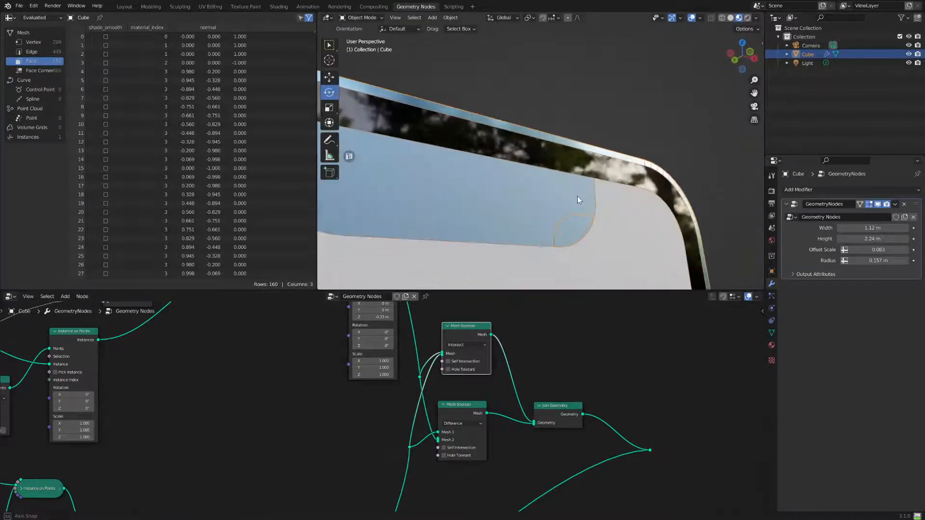
{"action": "middle_click_drag", "start_coordinate": [602, 231], "coordinate": [624, 250]}
{"action": "scroll", "coordinate": [624, 250], "scroll_direction": "down", "scroll_amount": 2}
Add a reroute on the link running from the bezel and screen Join Geometry's reroute and move it slightly lower
{"action": "middle_click_drag", "start_coordinate": [611, 443], "coordinate": [504, 343]}
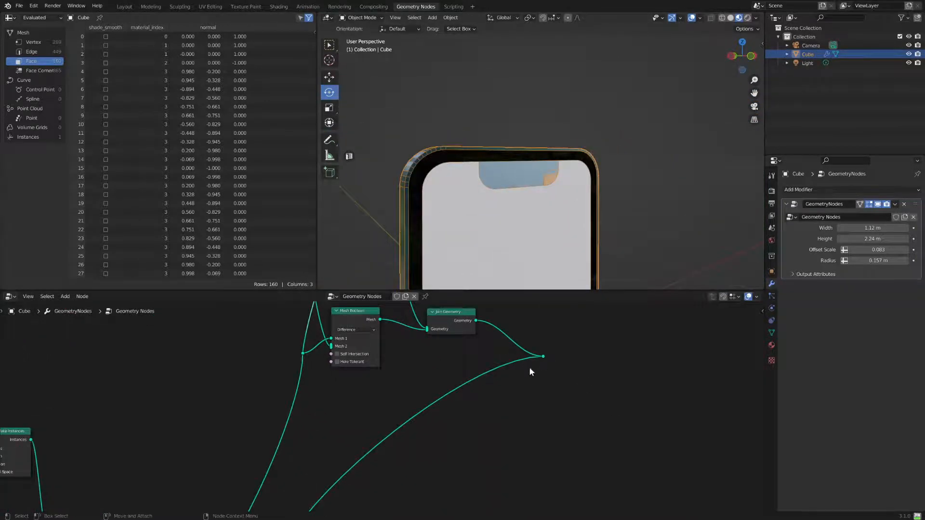
{"action": "right_click_drag", "start_coordinate": [438, 406], "coordinate": [470, 452], "text": "shift"}
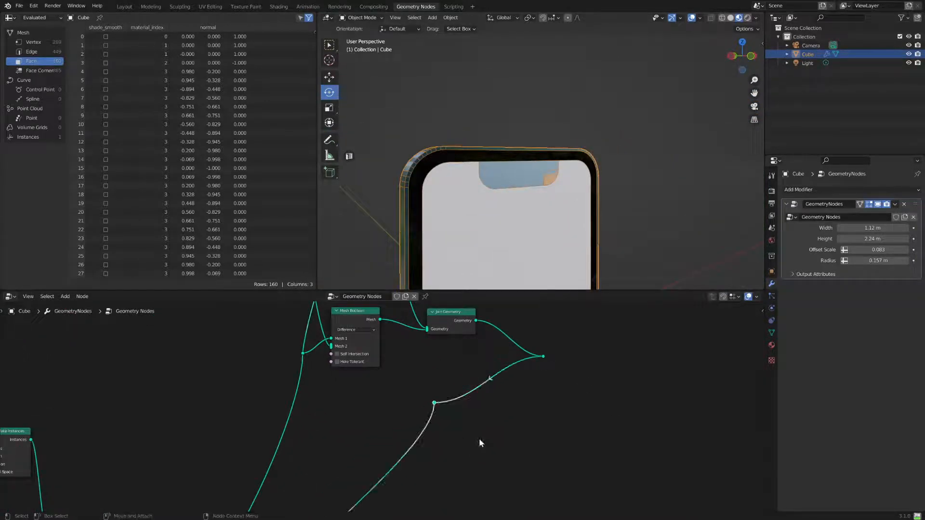
{"action": "left_click_drag", "start_coordinate": [434, 402], "coordinate": [445, 436]}
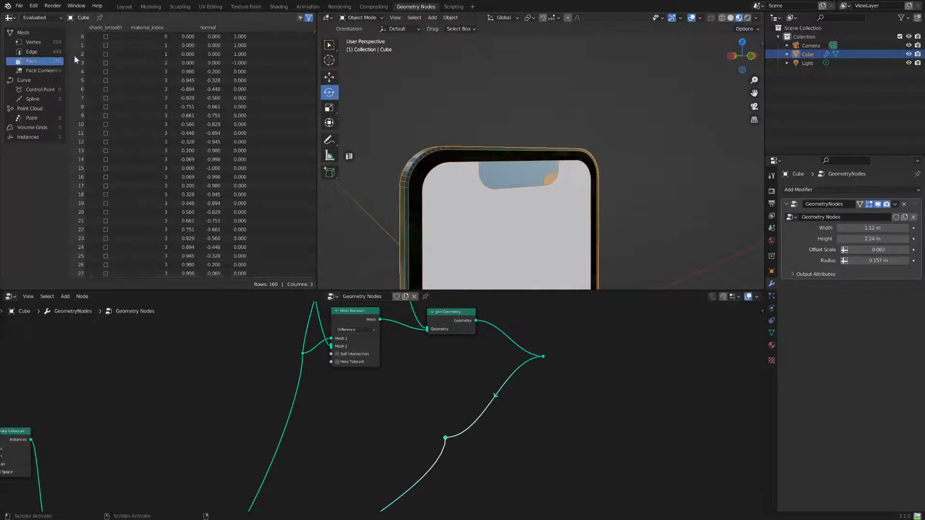
Duplicate the back material's Set Material node and insert the copy between the new reroute and the final Join Geometry
{"action": "scroll", "coordinate": [390, 361], "scroll_direction": "down", "scroll_amount": 6}
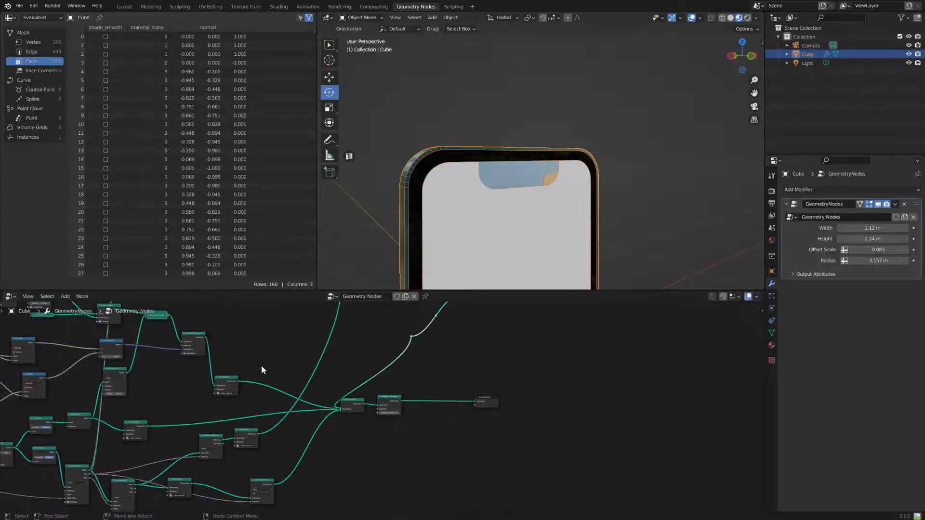
{"action": "scroll", "coordinate": [261, 365], "scroll_direction": "up", "scroll_amount": 2}
{"action": "left_click", "coordinate": [174, 368]}
{"action": "key", "text": "shift+d"}
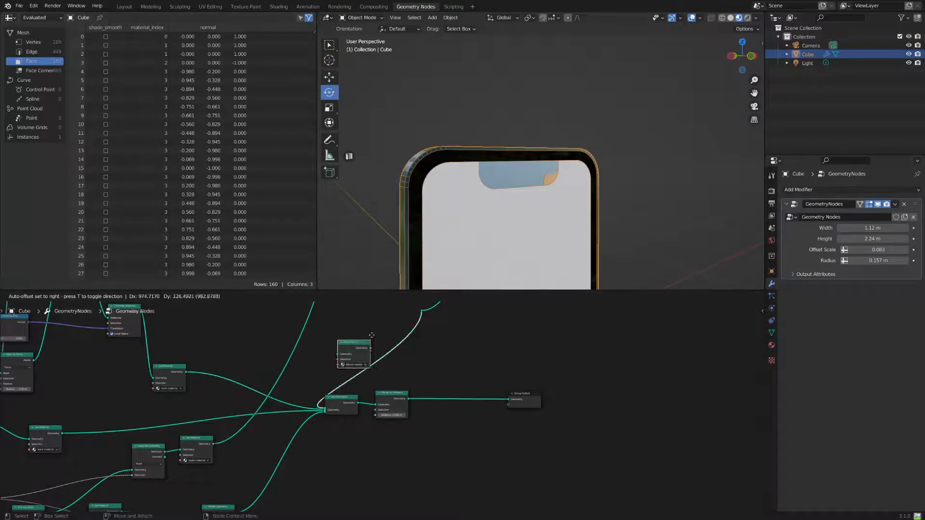
{"action": "left_click", "coordinate": [464, 328]}
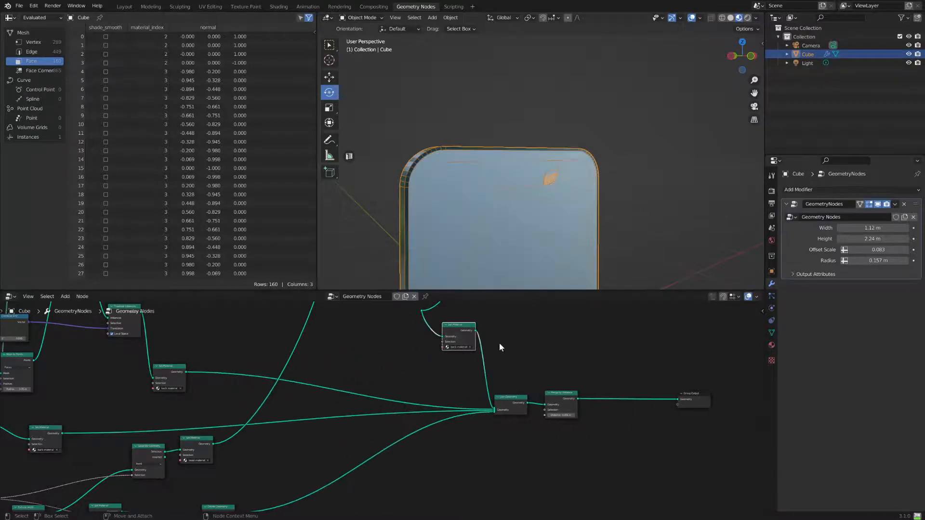
Assign screen material in the duplicated Set Material node
{"action": "scroll", "coordinate": [501, 347], "scroll_direction": "up", "scroll_amount": 2}
{"action": "left_click", "coordinate": [517, 305]}
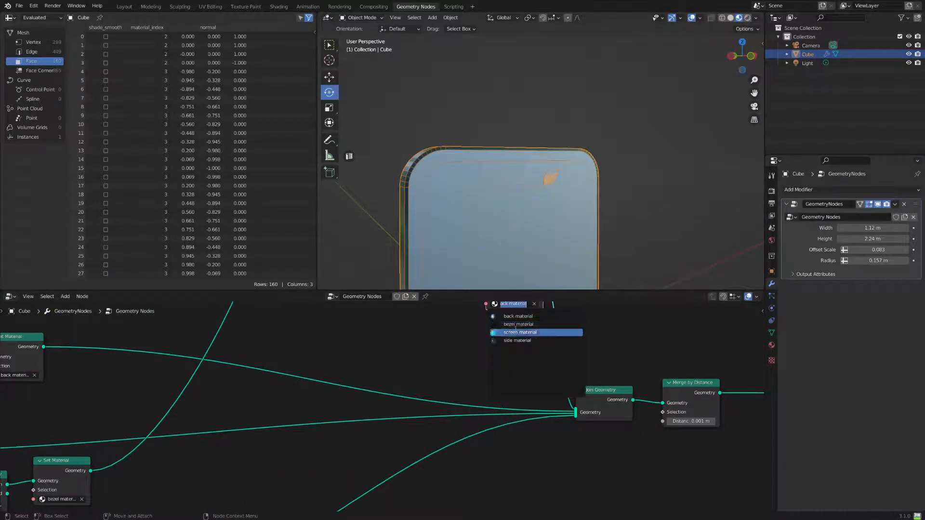
{"action": "left_click", "coordinate": [520, 332]}
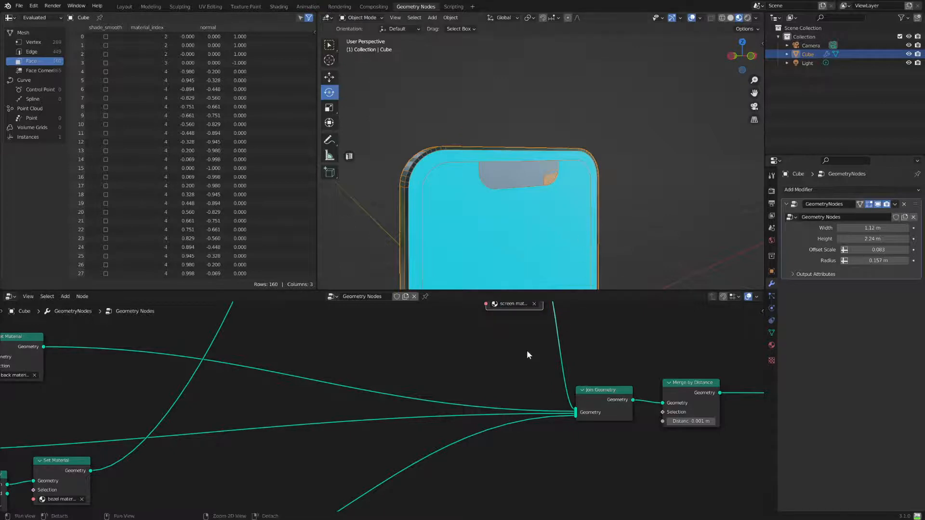
{"action": "middle_click_drag", "start_coordinate": [528, 350], "coordinate": [486, 404]}
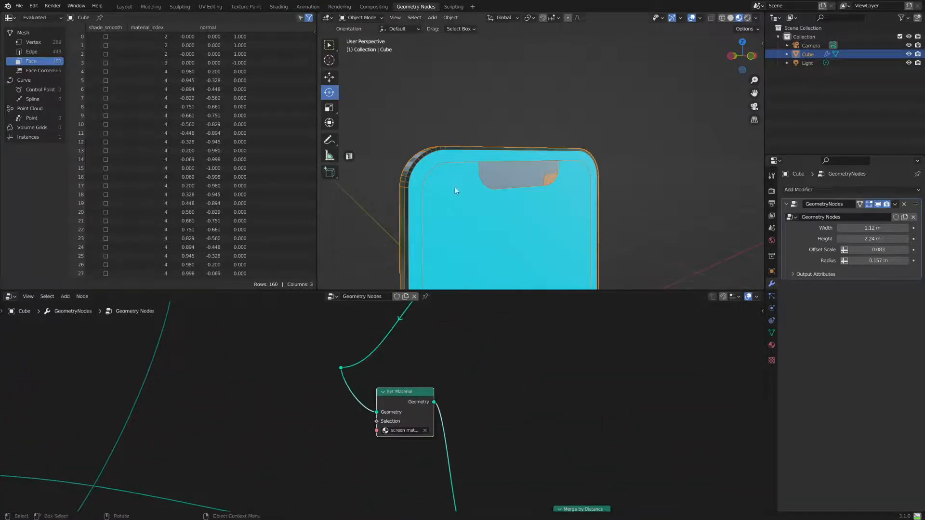
Shift the Difference Mesh Boolean that feeds the bezel and screen Join Geometry slightly lower in the node tree
{"action": "scroll", "coordinate": [346, 362], "scroll_direction": "down", "scroll_amount": 5}
{"action": "middle_click_drag", "start_coordinate": [270, 397], "coordinate": [291, 424]}
{"action": "scroll", "coordinate": [333, 391], "scroll_direction": "down", "scroll_amount": 5}
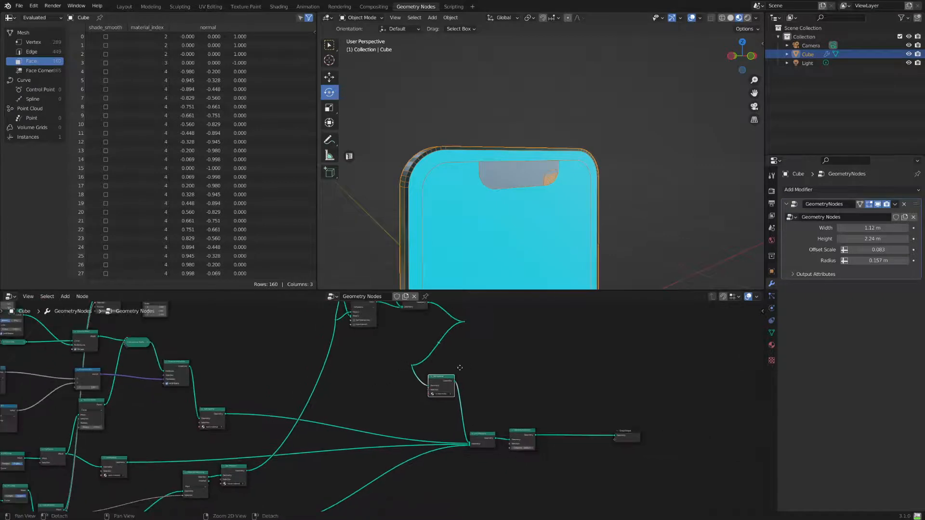
{"action": "middle_click_drag", "start_coordinate": [457, 359], "coordinate": [433, 405]}
{"action": "left_click_drag", "start_coordinate": [350, 351], "coordinate": [351, 364]}
{"action": "scroll", "coordinate": [377, 388], "scroll_direction": "up", "scroll_amount": 5}
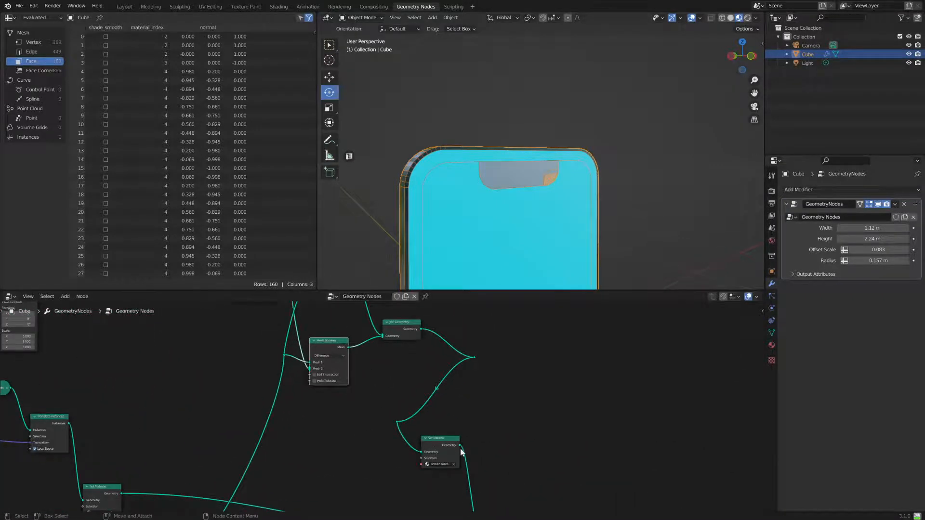
{"action": "middle_click_drag", "start_coordinate": [451, 407], "coordinate": [419, 371]}
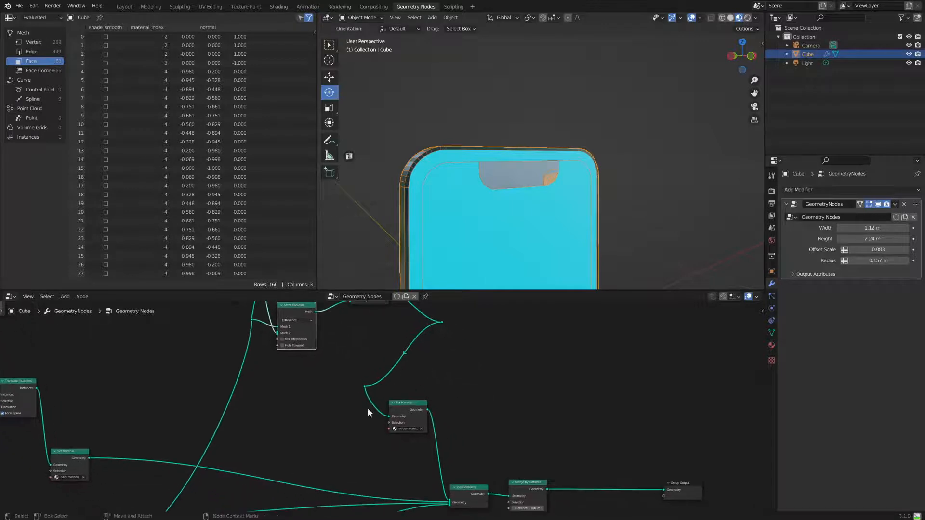
Connect the reroute directly to the final Join Geometry and disconnect the screen material's Set Material node from it
{"action": "left_click_drag", "start_coordinate": [365, 386], "coordinate": [452, 434]}
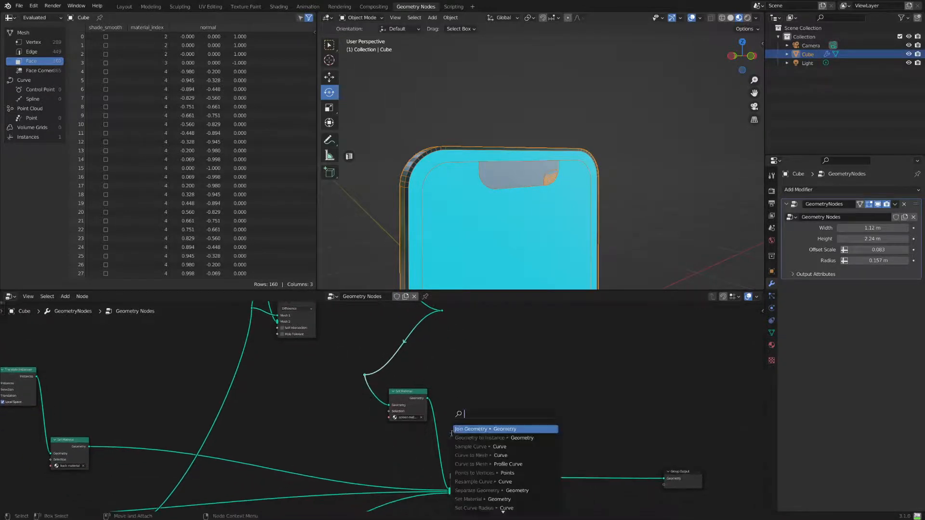
{"action": "left_click", "coordinate": [418, 448]}
{"action": "left_click_drag", "start_coordinate": [364, 378], "coordinate": [450, 491]}
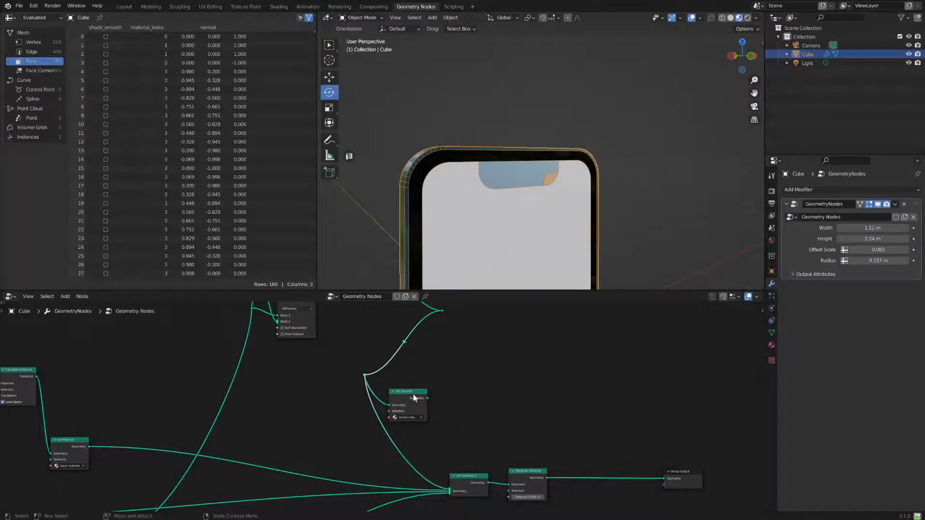
{"action": "left_click_drag", "start_coordinate": [389, 406], "coordinate": [377, 389]}
{"action": "middle_click_drag", "start_coordinate": [438, 385], "coordinate": [458, 447]}
{"action": "scroll", "coordinate": [453, 451], "scroll_direction": "up", "scroll_amount": 2}
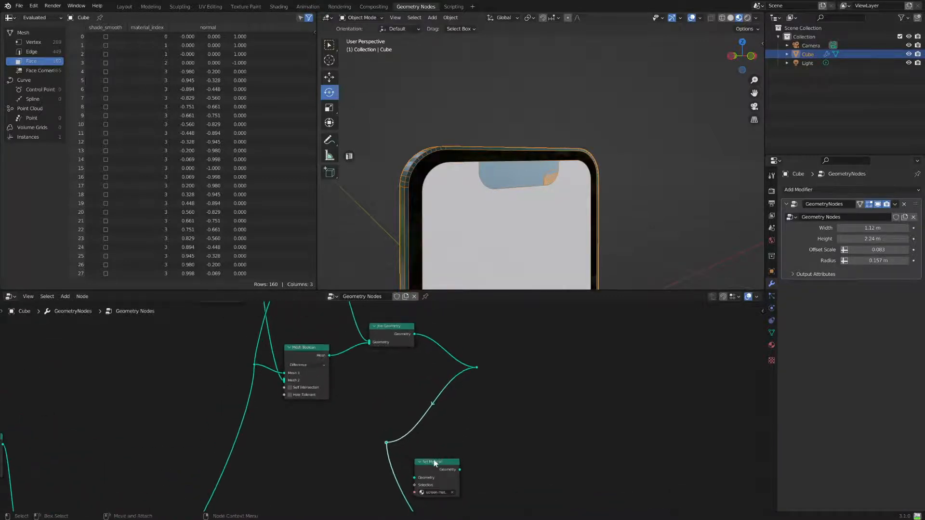
Insert the screen material's Set Material node between the Intersect Mesh Boolean and the Join Geometry node
{"action": "left_click_drag", "start_coordinate": [434, 461], "coordinate": [374, 343]}
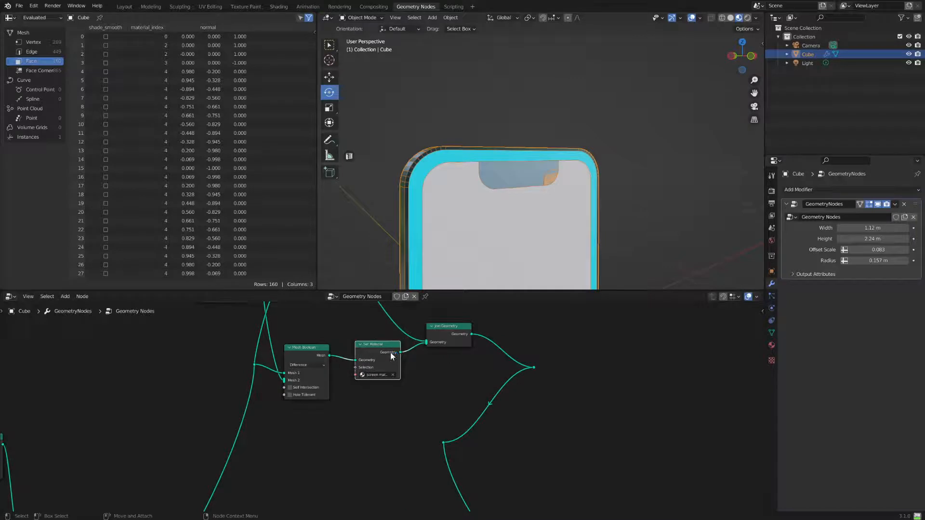
{"action": "middle_click_drag", "start_coordinate": [446, 356], "coordinate": [414, 403]}
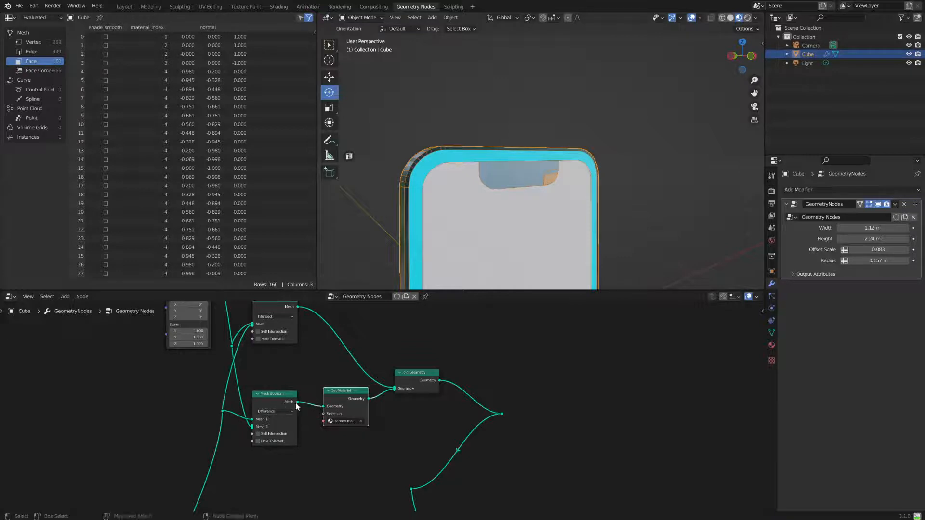
{"action": "left_click_drag", "start_coordinate": [297, 402], "coordinate": [343, 322]}
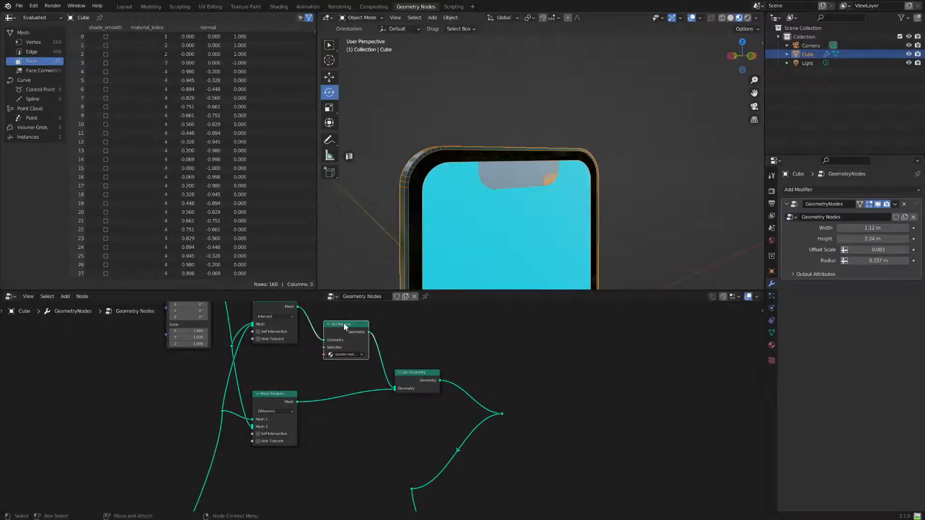
Inspect the phone's screen, notch and back, along with the nodes upstream of the Intersect Mesh Boolean
{"action": "middle_click_drag", "start_coordinate": [571, 211], "coordinate": [563, 169]}
{"action": "scroll", "coordinate": [563, 183], "scroll_direction": "down", "scroll_amount": 4}
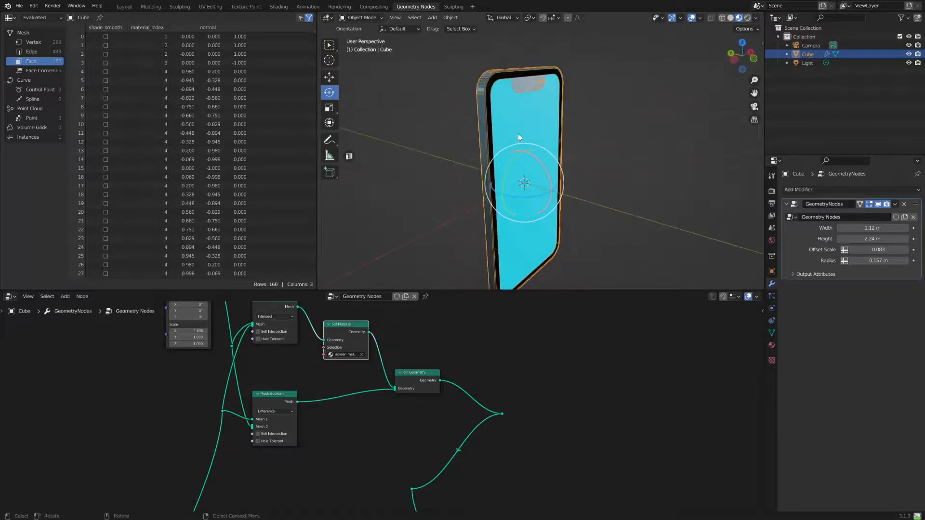
{"action": "middle_click_drag", "start_coordinate": [518, 137], "coordinate": [596, 179]}
{"action": "middle_click_drag", "start_coordinate": [231, 294], "coordinate": [385, 402]}
{"action": "middle_click_drag", "start_coordinate": [642, 179], "coordinate": [598, 188]}
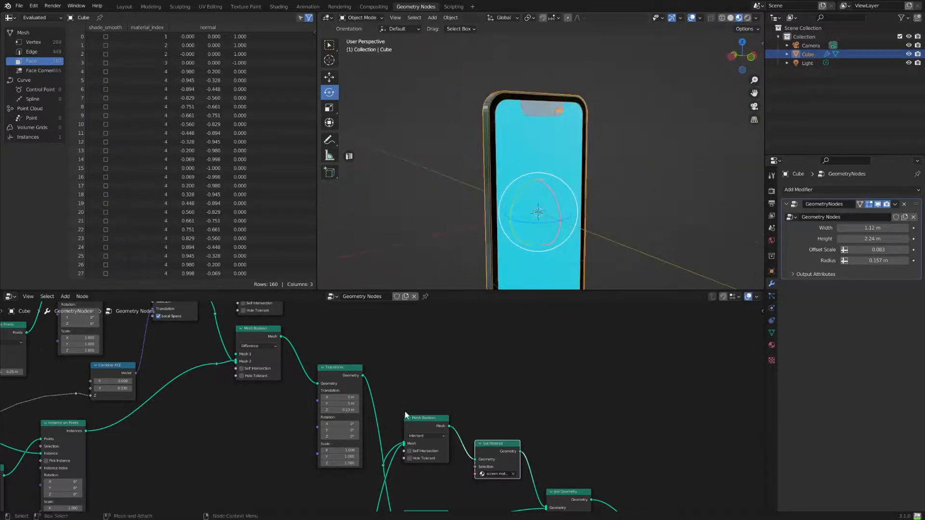
{"action": "scroll", "coordinate": [391, 400], "scroll_direction": "down", "scroll_amount": 4}
{"action": "middle_click_drag", "start_coordinate": [228, 411], "coordinate": [403, 443]}
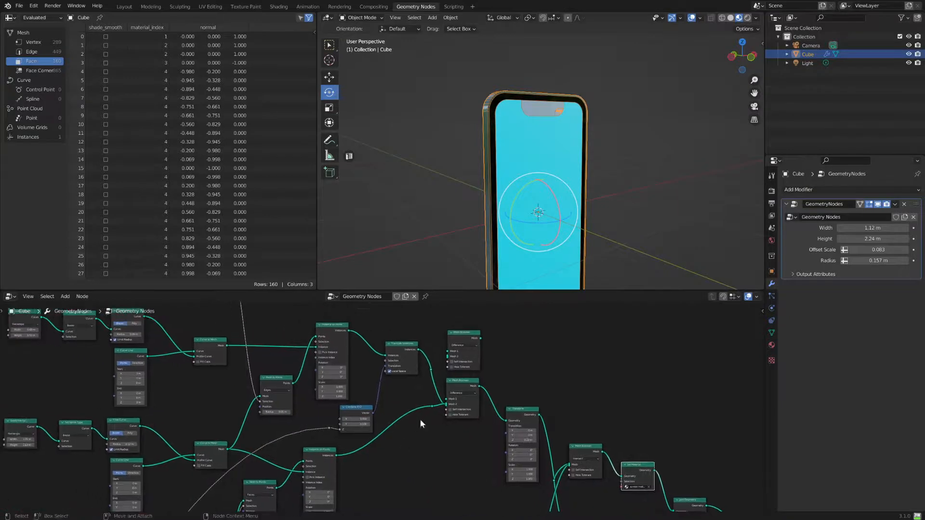
{"action": "middle_click_drag", "start_coordinate": [568, 109], "coordinate": [434, 188]}
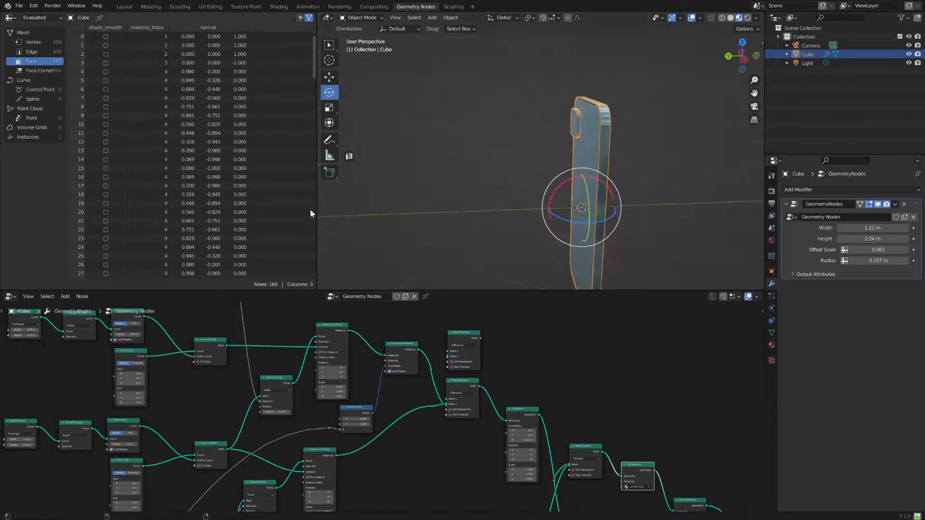
Open the recent file SlugPhones.blend without saving the current changes
{"action": "left_click", "coordinate": [19, 6]}
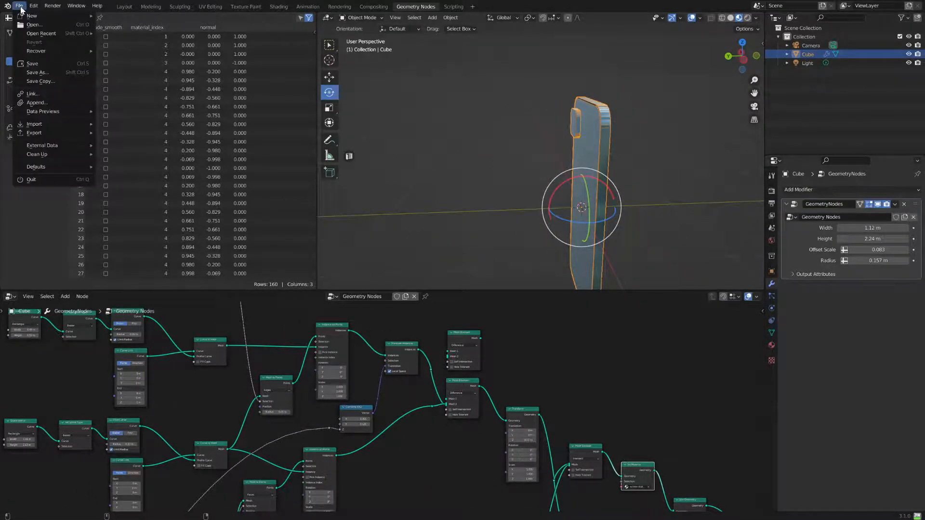
{"action": "mouse_move", "coordinate": [36, 35]}
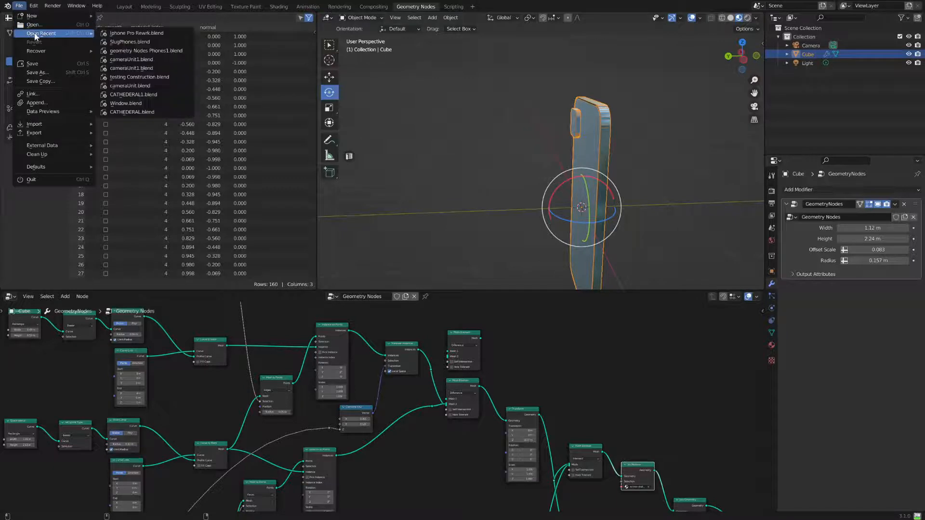
{"action": "left_click", "coordinate": [132, 43]}
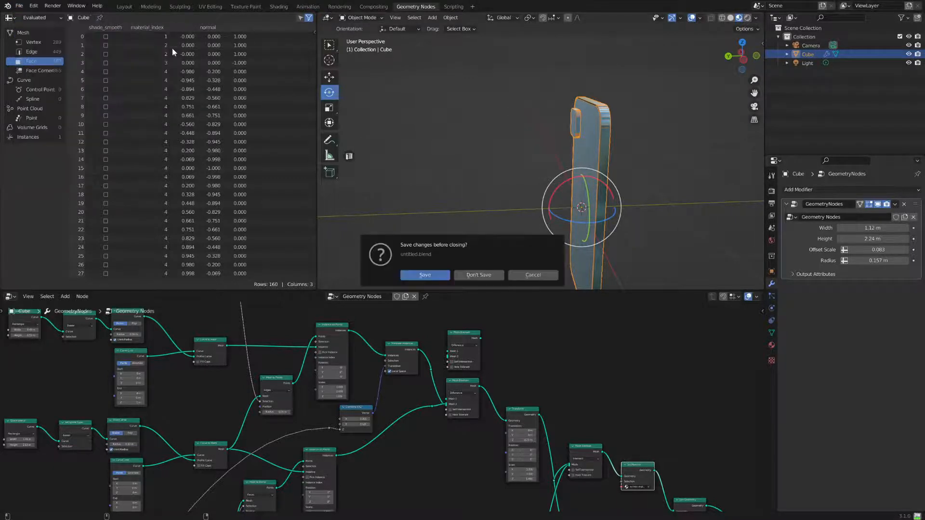
{"action": "left_click", "coordinate": [474, 275]}
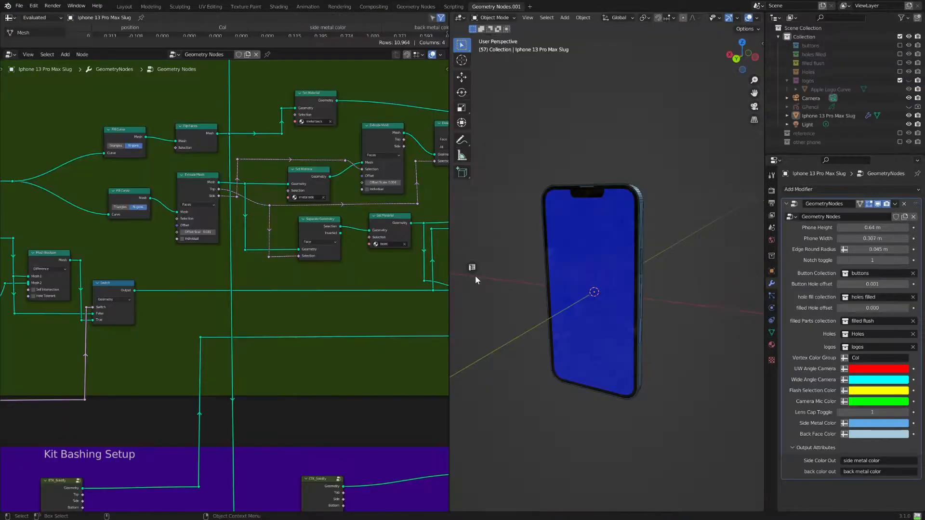
Select the iPhone 13 Pro Max model and examine the notch on its screen up close
{"action": "middle_click_drag", "start_coordinate": [513, 270], "coordinate": [570, 235]}
{"action": "scroll", "coordinate": [596, 278], "scroll_direction": "up", "scroll_amount": 6}
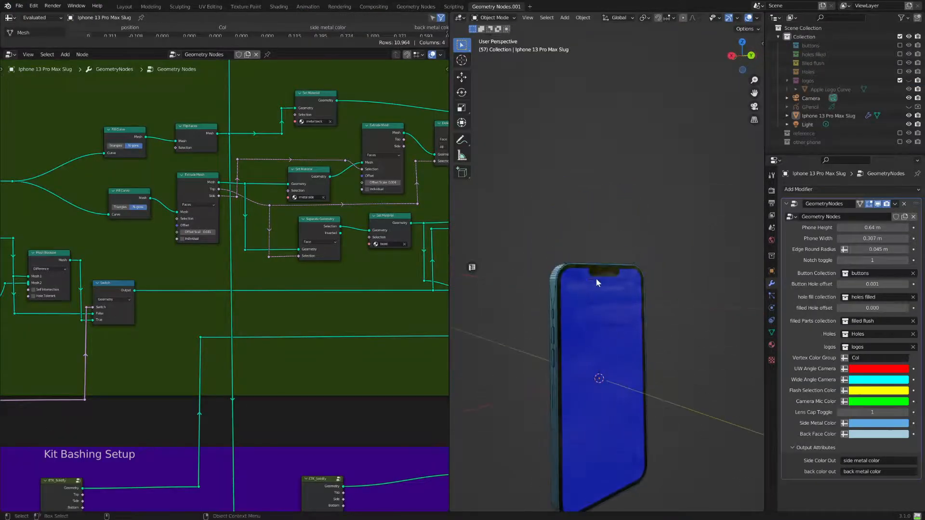
{"action": "middle_click_drag", "start_coordinate": [597, 278], "coordinate": [559, 227]}
{"action": "left_click", "coordinate": [663, 317]}
{"action": "middle_click_drag", "start_coordinate": [681, 330], "coordinate": [634, 324]}
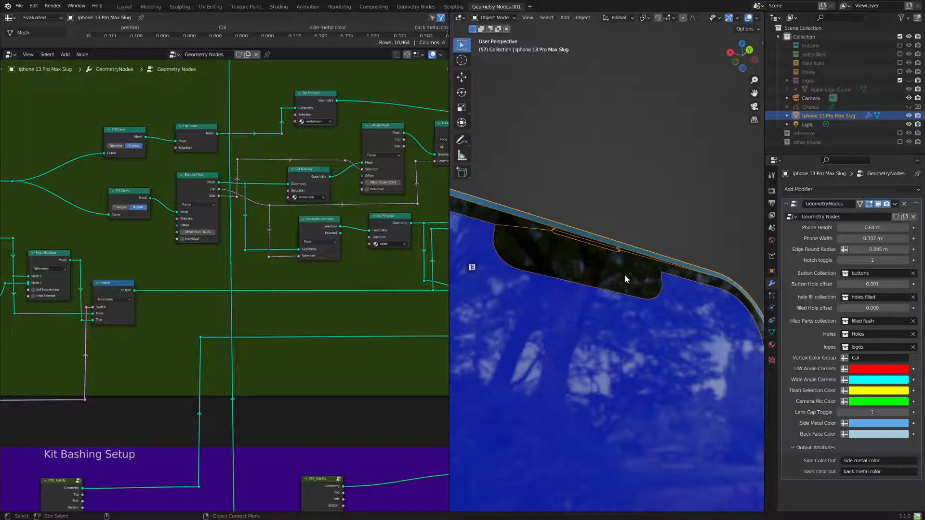
Examine the Quadrilateral nodes and the Multiply nodes that drive their width and height at the start of the phone body setup
{"action": "scroll", "coordinate": [336, 341], "scroll_direction": "down", "scroll_amount": 6}
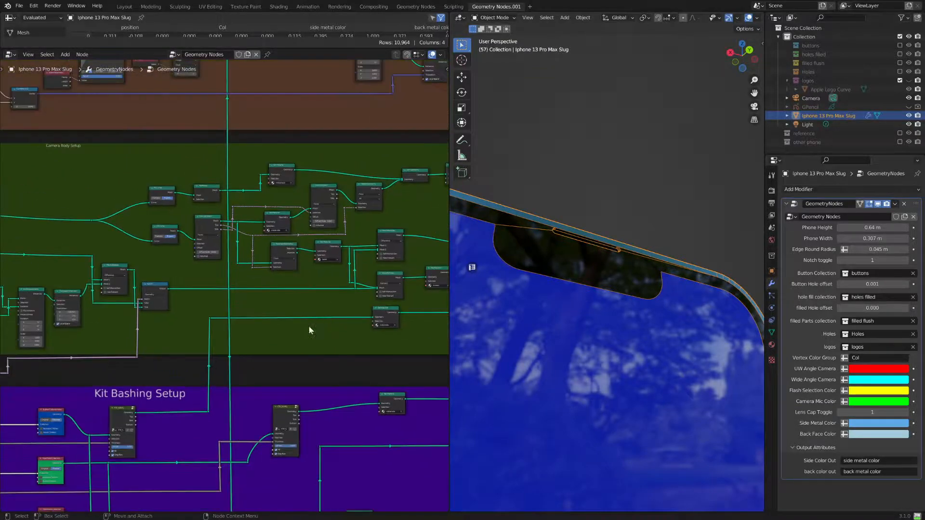
{"action": "middle_click_drag", "start_coordinate": [261, 300], "coordinate": [342, 292]}
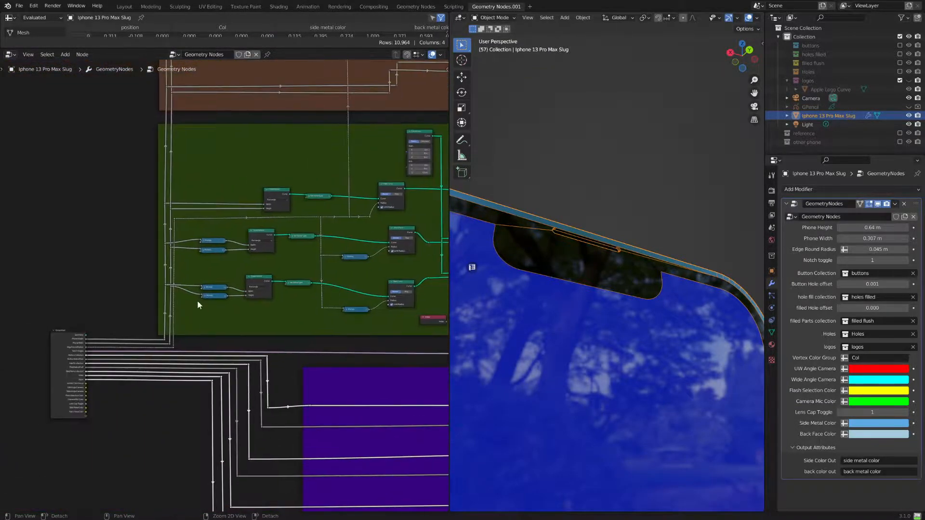
{"action": "scroll", "coordinate": [199, 305], "scroll_direction": "up", "scroll_amount": 7}
{"action": "middle_click_drag", "start_coordinate": [310, 231], "coordinate": [227, 252]}
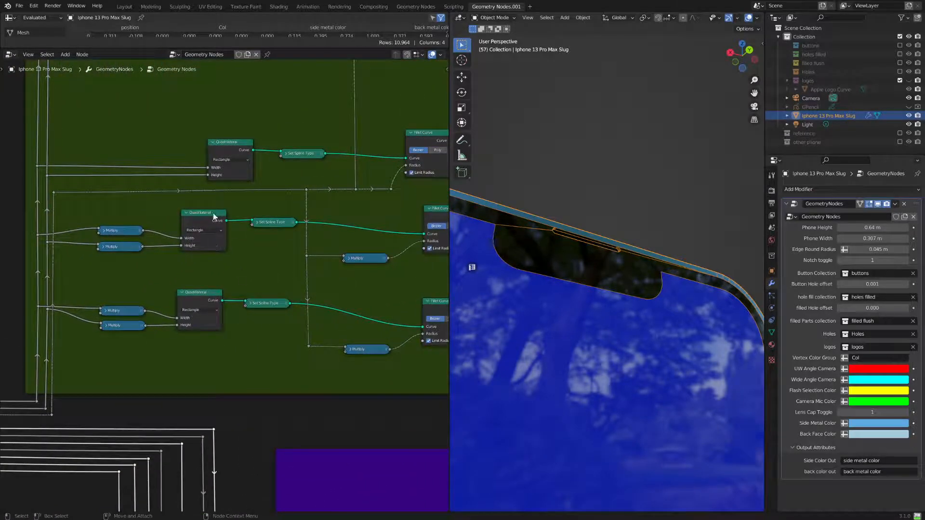
{"action": "left_click", "coordinate": [200, 248]}
{"action": "left_click", "coordinate": [195, 294]}
{"action": "middle_click_drag", "start_coordinate": [290, 276], "coordinate": [221, 303]}
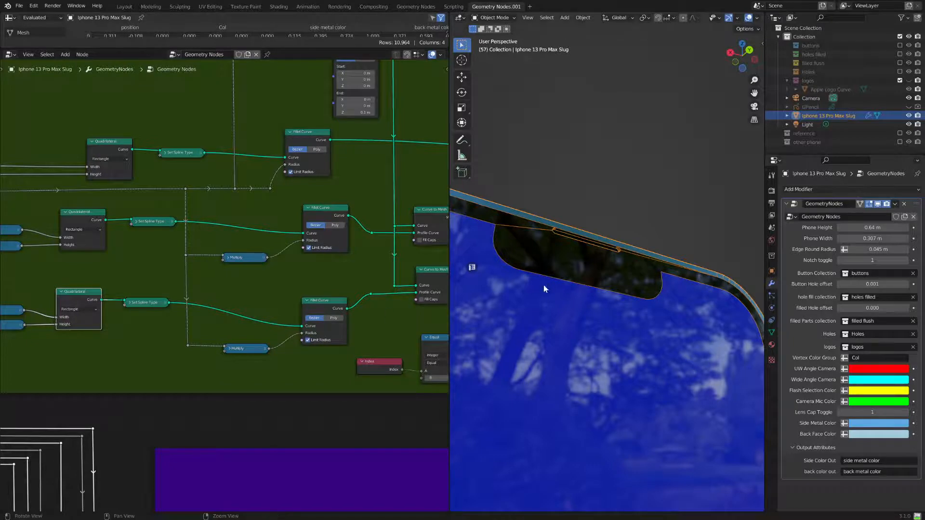
{"action": "middle_click_drag", "start_coordinate": [68, 319], "coordinate": [178, 313]}
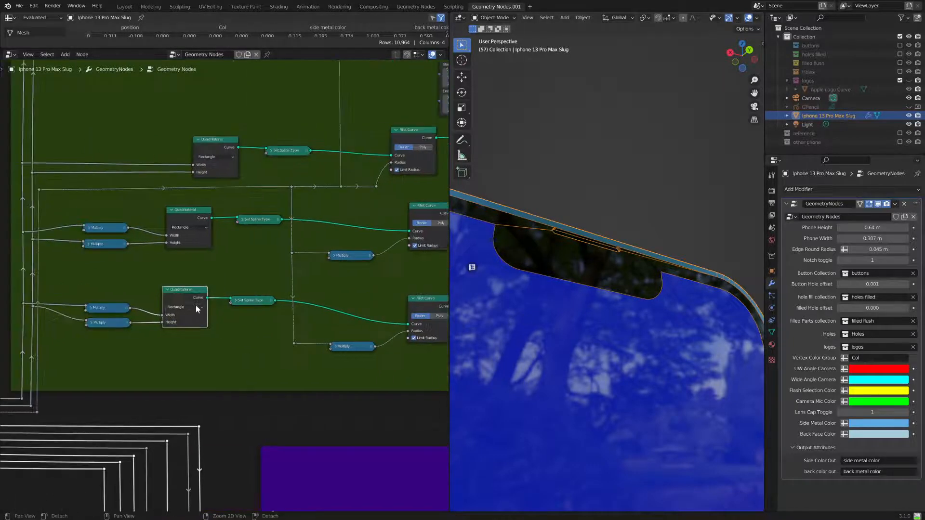
{"action": "left_click", "coordinate": [91, 308]}
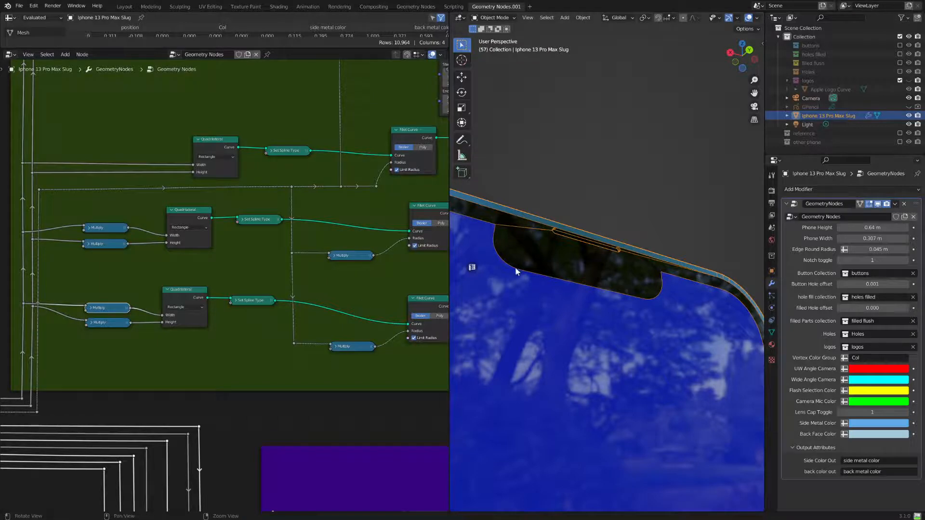
Follow the notch chain through the Fillet Curve, Curve to Mesh, Instance on Points and Translate Instances nodes to the Difference Mesh Boolean
{"action": "middle_click_drag", "start_coordinate": [306, 320], "coordinate": [53, 319]}
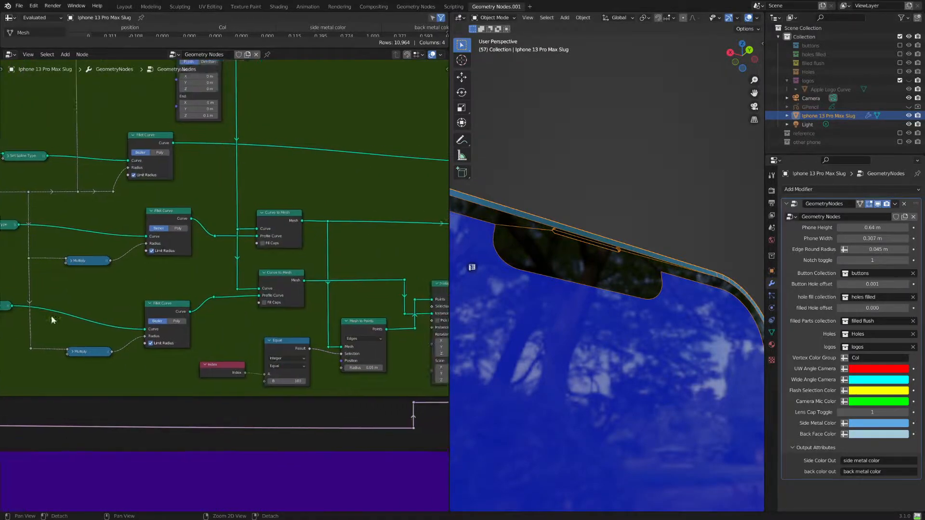
{"action": "left_click", "coordinate": [166, 220]}
{"action": "left_click", "coordinate": [166, 306]}
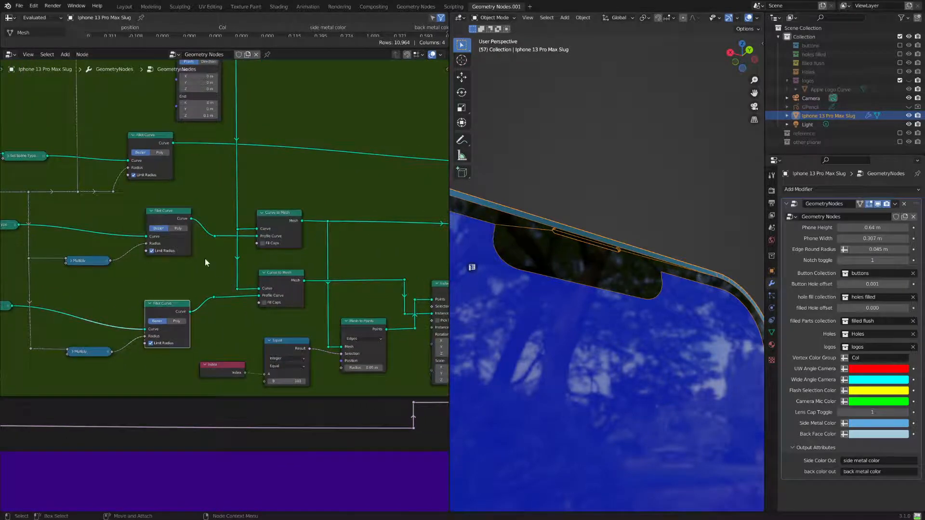
{"action": "left_click", "coordinate": [273, 219]}
{"action": "middle_click_drag", "start_coordinate": [334, 286], "coordinate": [175, 288]}
{"action": "left_click", "coordinate": [306, 288]}
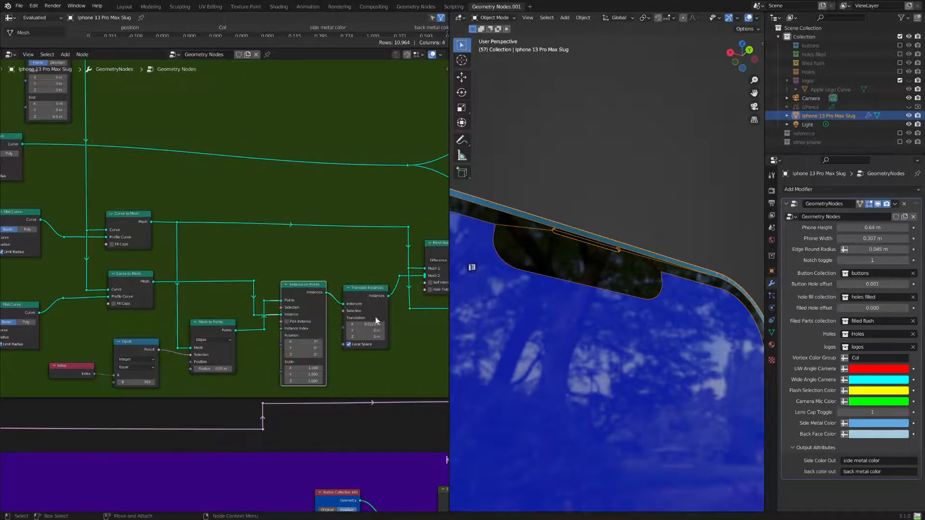
{"action": "middle_click_drag", "start_coordinate": [376, 321], "coordinate": [283, 322]}
{"action": "left_click", "coordinate": [348, 243]}
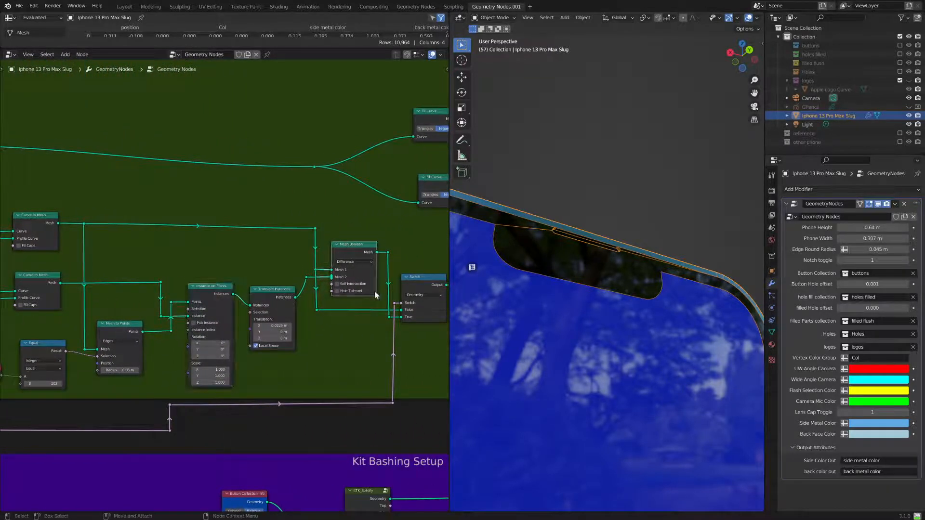
{"action": "middle_click_drag", "start_coordinate": [361, 324], "coordinate": [289, 325]}
Select the notch's Switch node, set Notch toggle to 0, and restore it to 1 to compare both states
{"action": "left_click", "coordinate": [359, 279]}
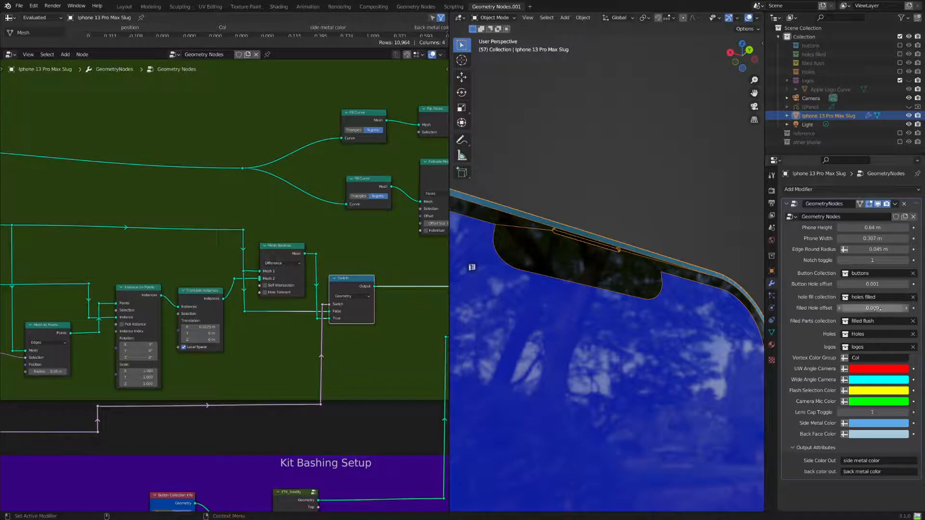
{"action": "left_click", "coordinate": [841, 261]}
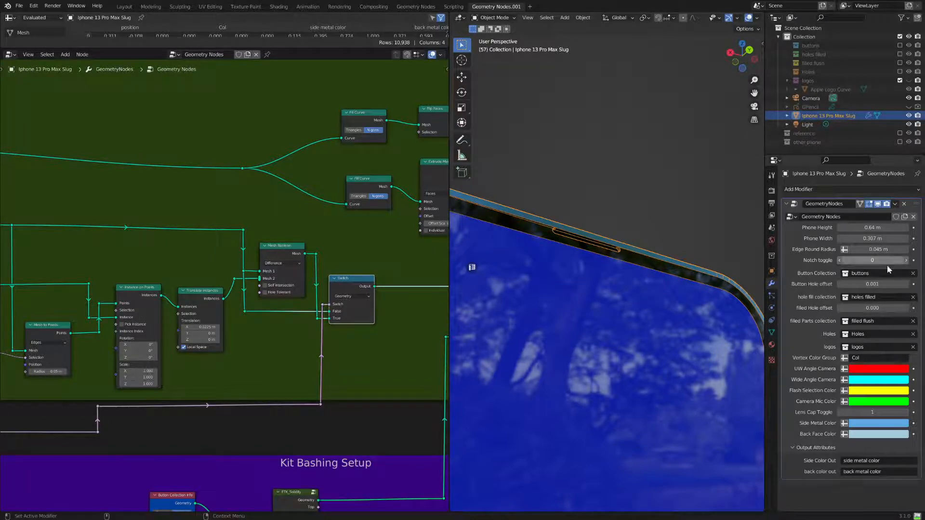
{"action": "left_click", "coordinate": [906, 261]}
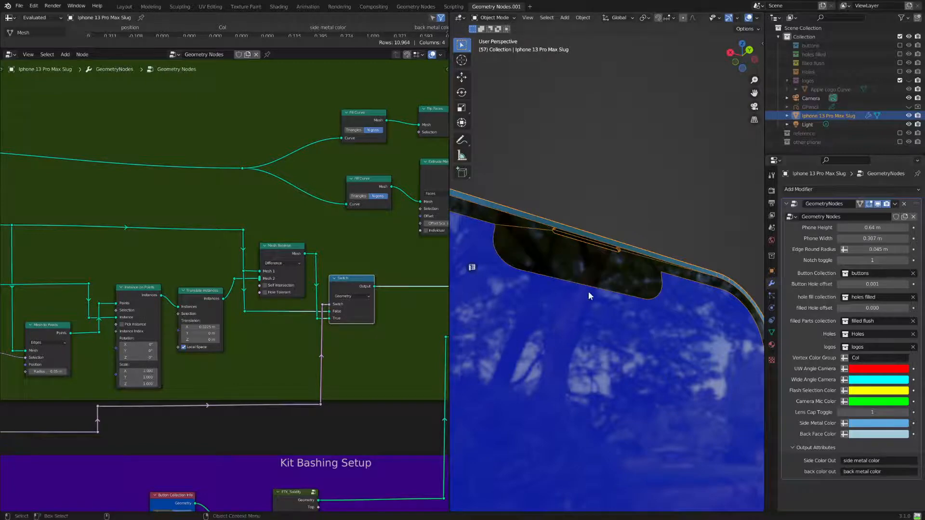
{"action": "middle_click_drag", "start_coordinate": [324, 347], "coordinate": [256, 341]}
{"action": "scroll", "coordinate": [265, 337], "scroll_direction": "down", "scroll_amount": 2}
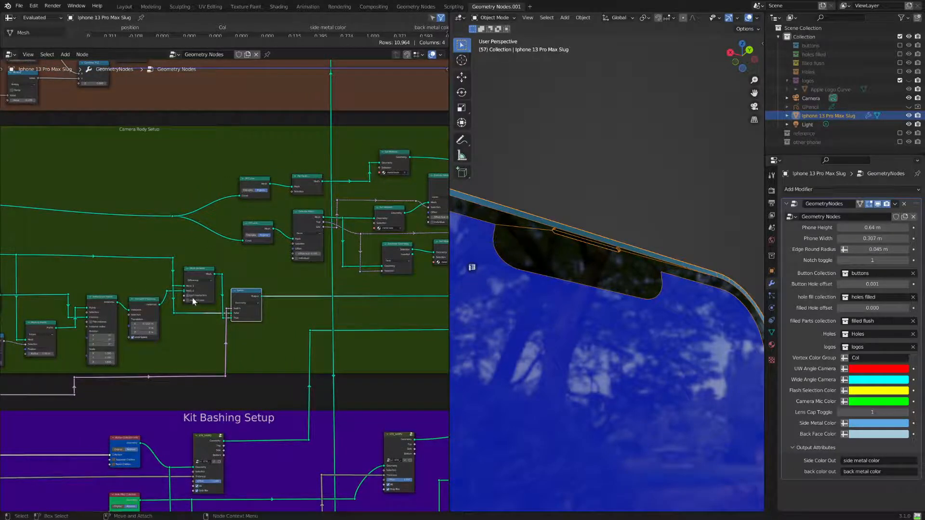
{"action": "scroll", "coordinate": [202, 297], "scroll_direction": "up", "scroll_amount": 2}
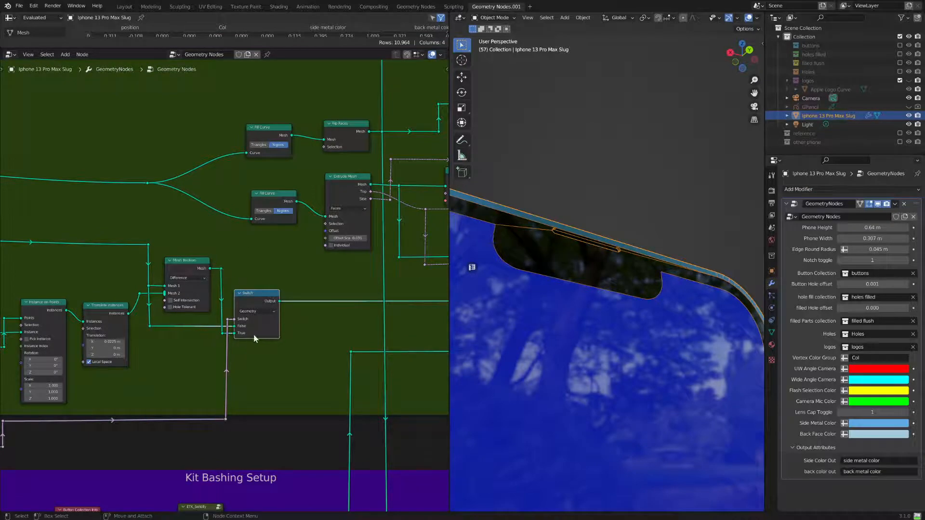
{"action": "scroll", "coordinate": [232, 279], "scroll_direction": "down", "scroll_amount": 4}
{"action": "middle_click_drag", "start_coordinate": [258, 314], "coordinate": [135, 357]}
{"action": "scroll", "coordinate": [138, 320], "scroll_direction": "down", "scroll_amount": 4}
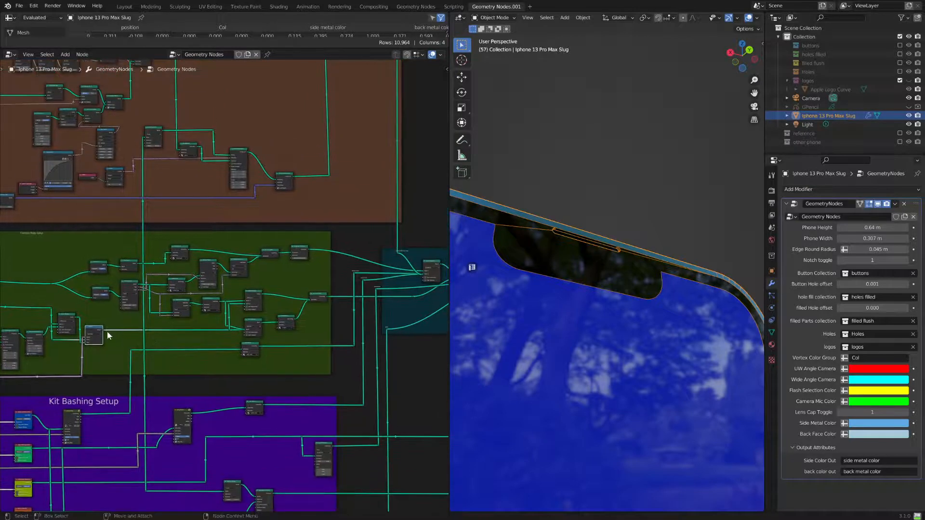
{"action": "left_click_drag", "start_coordinate": [81, 321], "coordinate": [117, 320]}
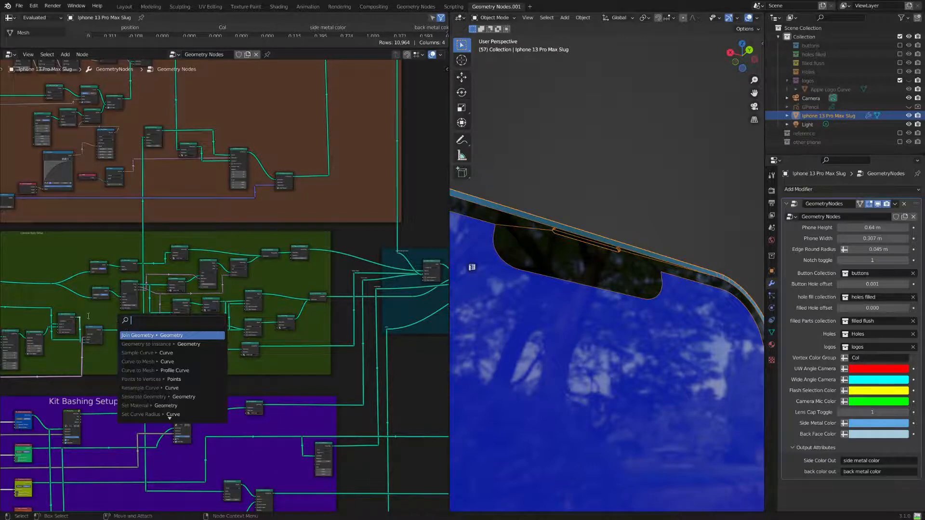
{"action": "key", "text": "Escape"}
Connect the reroute after the notch's Difference Mesh Boolean to the bezel and screen Join Geometry in the Camera Body Setup frame
{"action": "scroll", "coordinate": [256, 345], "scroll_direction": "up", "scroll_amount": 5}
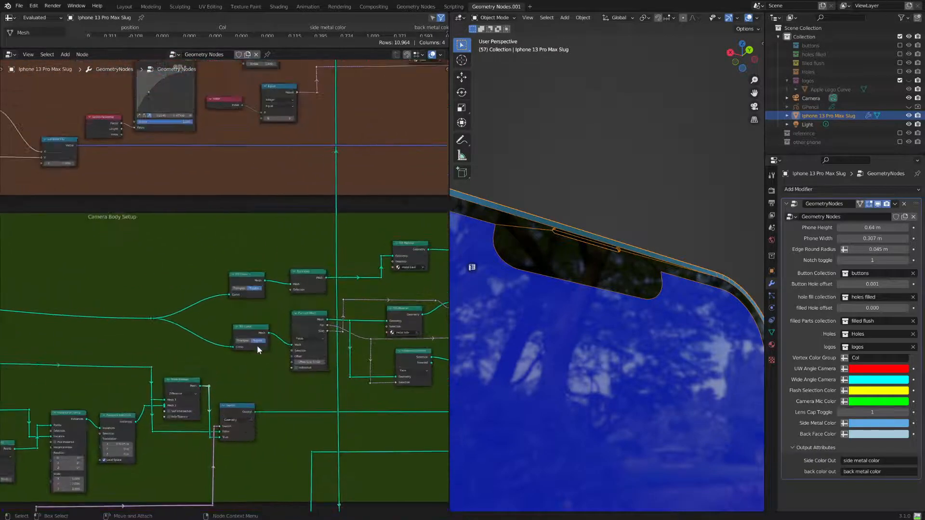
{"action": "middle_click_drag", "start_coordinate": [178, 391], "coordinate": [236, 377]}
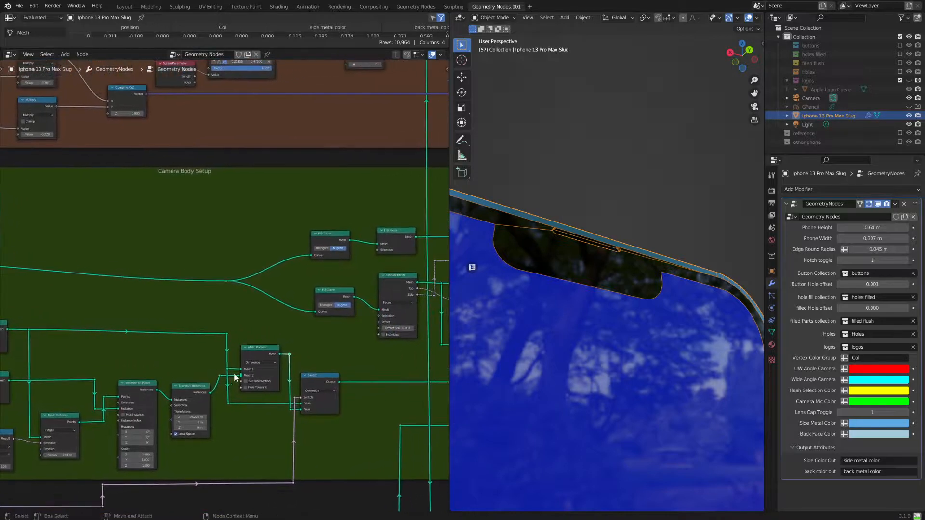
{"action": "scroll", "coordinate": [271, 388], "scroll_direction": "down", "scroll_amount": 1}
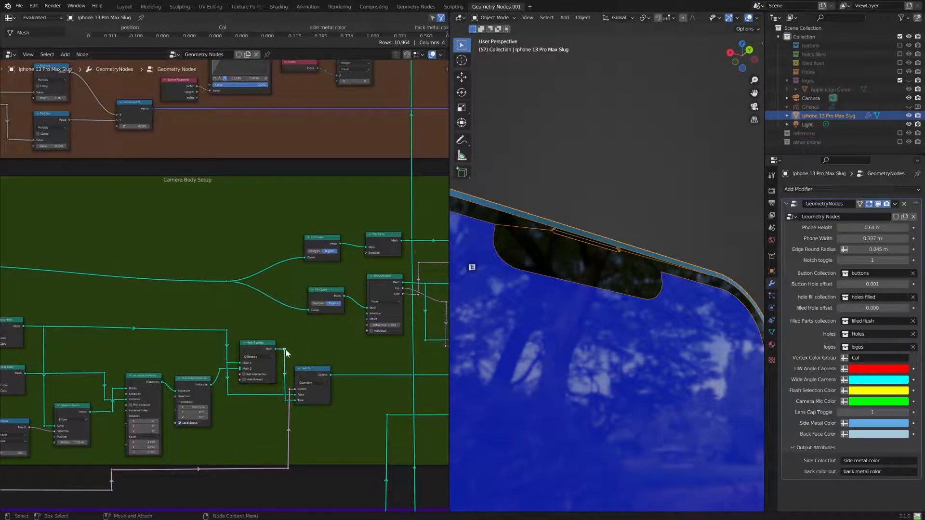
{"action": "middle_click_drag", "start_coordinate": [333, 375], "coordinate": [188, 379]}
{"action": "scroll", "coordinate": [222, 377], "scroll_direction": "down", "scroll_amount": 4}
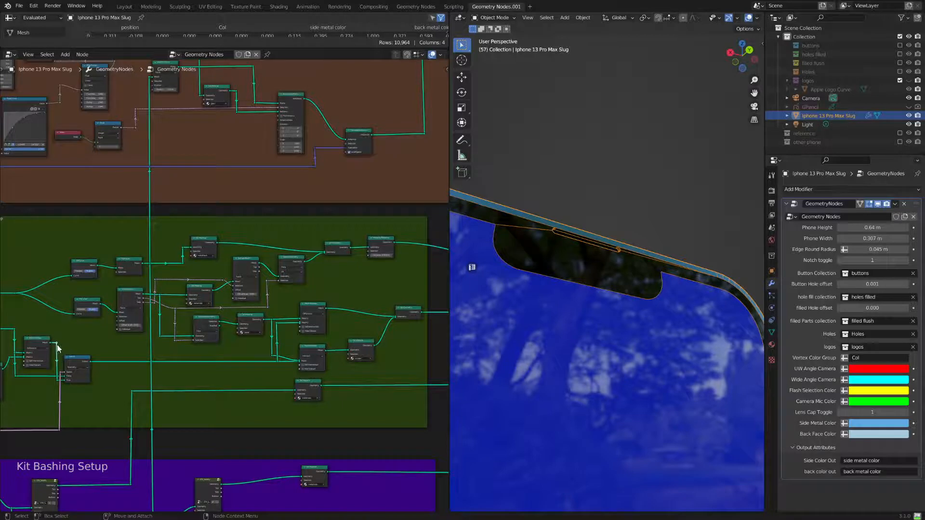
{"action": "left_click_drag", "start_coordinate": [57, 343], "coordinate": [399, 318]}
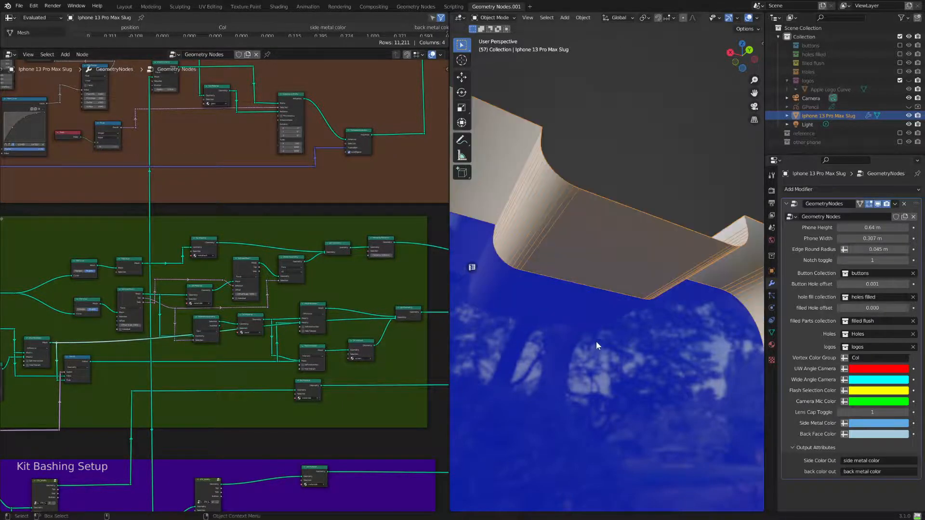
Examine the notch cutout on the phone's front and select the Difference Mesh Boolean that produces it
{"action": "scroll", "coordinate": [612, 314], "scroll_direction": "down", "scroll_amount": 8}
{"action": "middle_click_drag", "start_coordinate": [612, 314], "coordinate": [597, 384]}
{"action": "scroll", "coordinate": [620, 316], "scroll_direction": "up", "scroll_amount": 3}
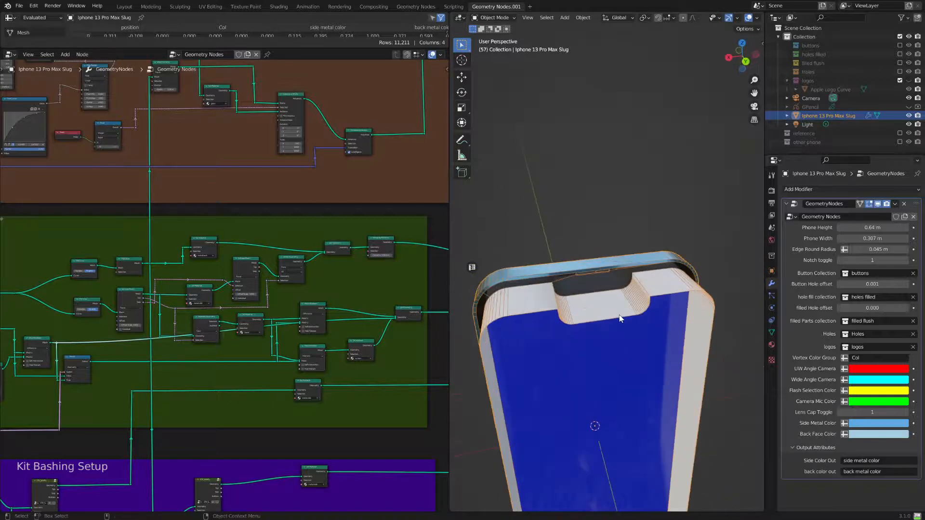
{"action": "middle_click_drag", "start_coordinate": [620, 318], "coordinate": [624, 270]}
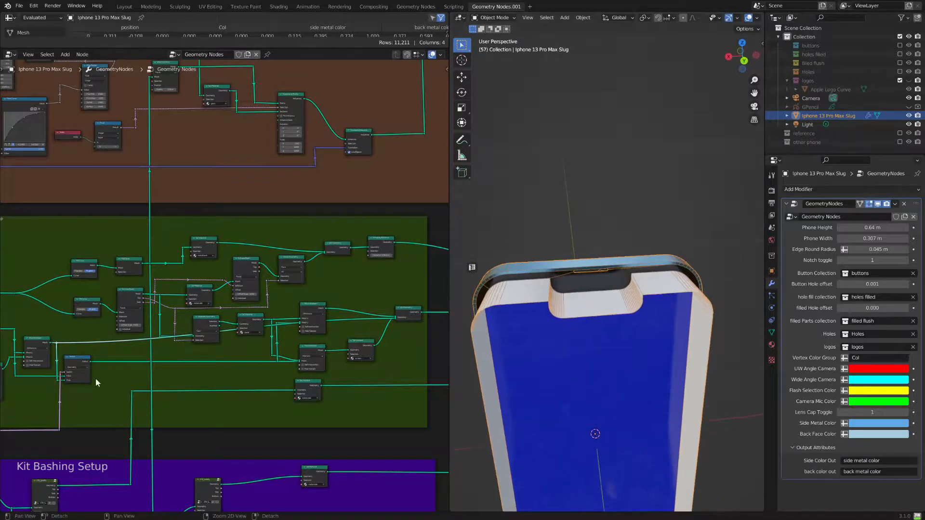
{"action": "scroll", "coordinate": [317, 366], "scroll_direction": "up", "scroll_amount": 3}
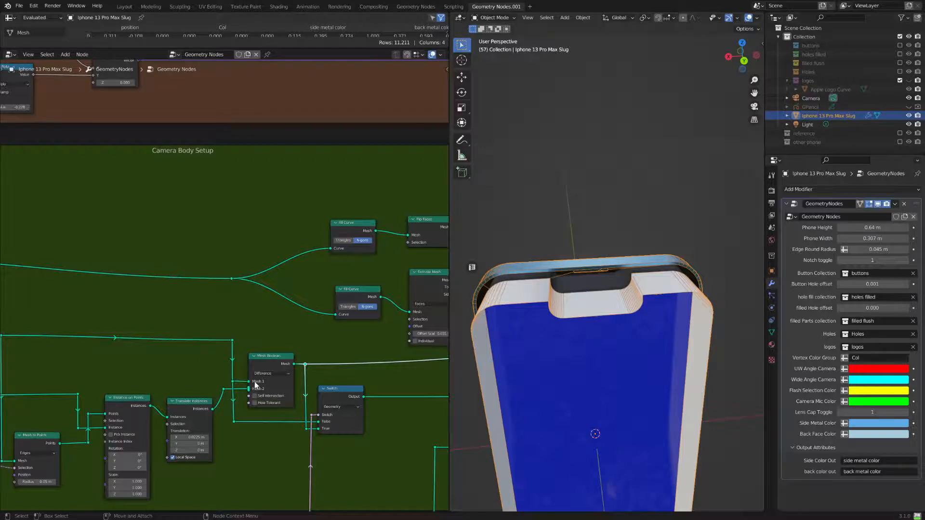
{"action": "left_click", "coordinate": [269, 355]}
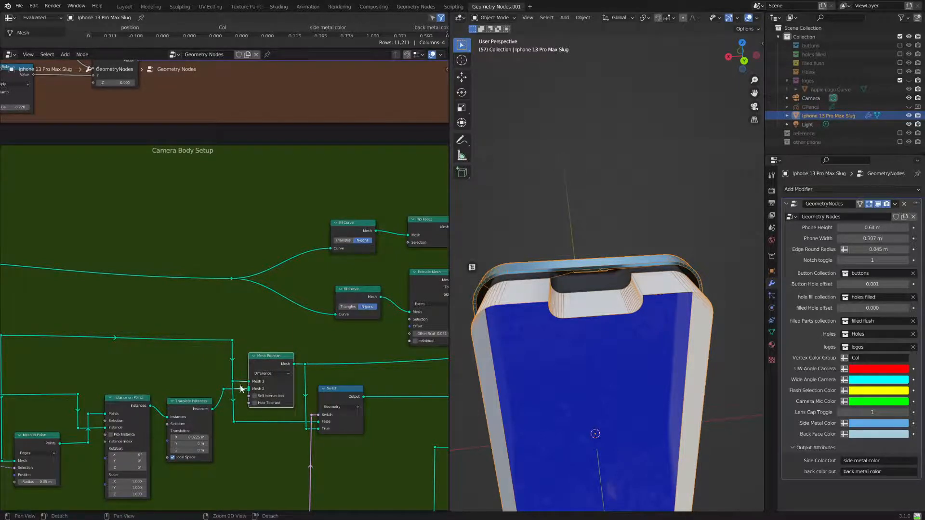
{"action": "middle_click_drag", "start_coordinate": [557, 372], "coordinate": [571, 347]}
{"action": "scroll", "coordinate": [611, 346], "scroll_direction": "up", "scroll_amount": 3}
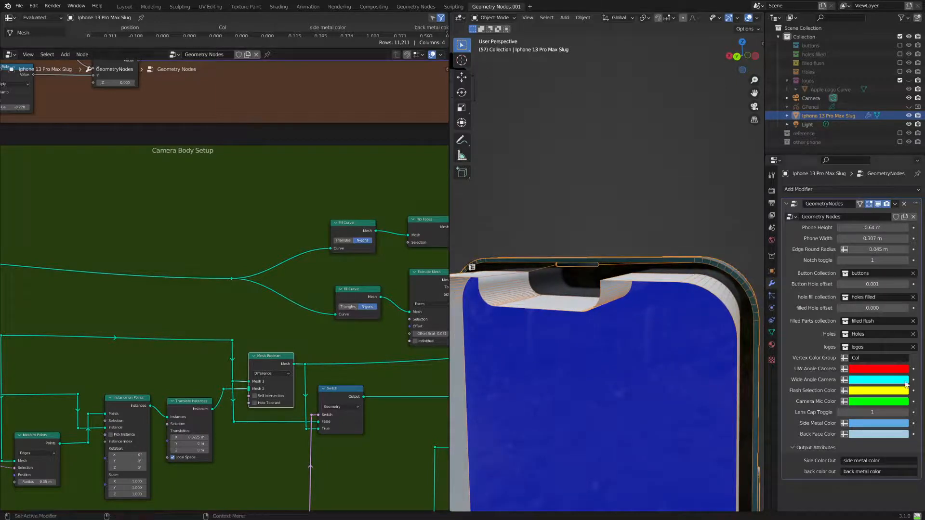
Set Notch toggle to 0 and restore it to 1 to compare the phone front with the extra boolean link connected
{"action": "left_click", "coordinate": [839, 259]}
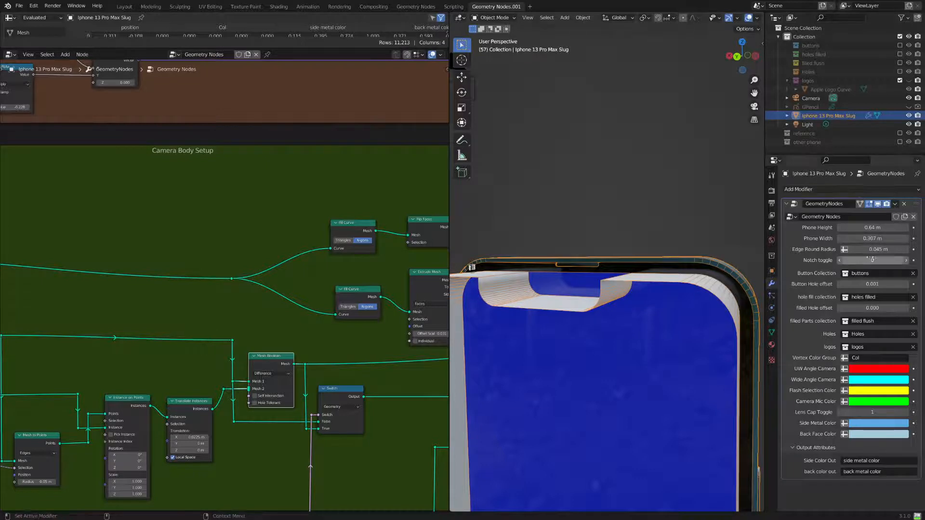
{"action": "left_click", "coordinate": [909, 263]}
{"action": "mouse_move", "coordinate": [674, 342]}
{"action": "middle_mouse_down"}
{"action": "mouse_move", "coordinate": [684, 349]}
{"action": "mouse_move", "coordinate": [674, 351]}
{"action": "middle_mouse_up"}
Cut the direct link running from the notch's Difference Mesh Boolean to the bezel and screen Join Geometry
{"action": "middle_click_drag", "start_coordinate": [357, 432], "coordinate": [196, 376]}
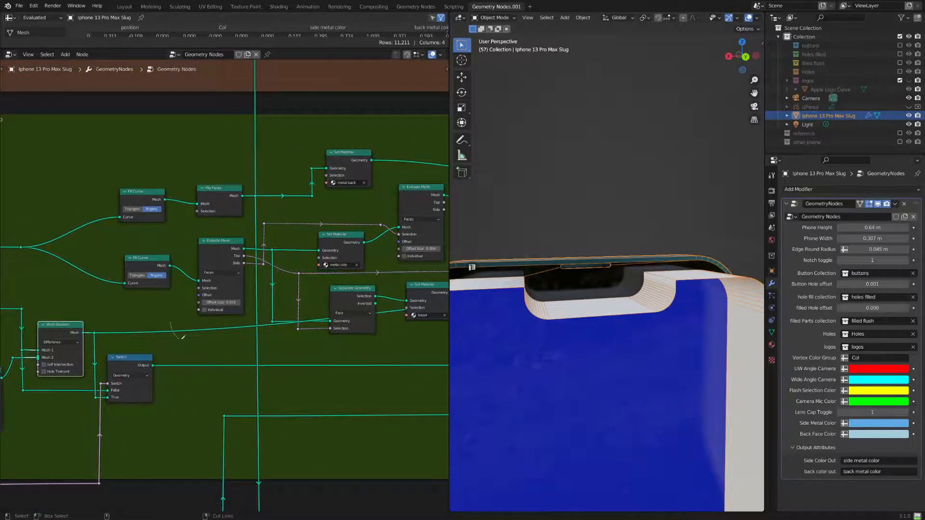
{"action": "scroll", "coordinate": [571, 298], "scroll_direction": "down", "scroll_amount": 8}
{"action": "middle_click_drag", "start_coordinate": [603, 333], "coordinate": [433, 369]}
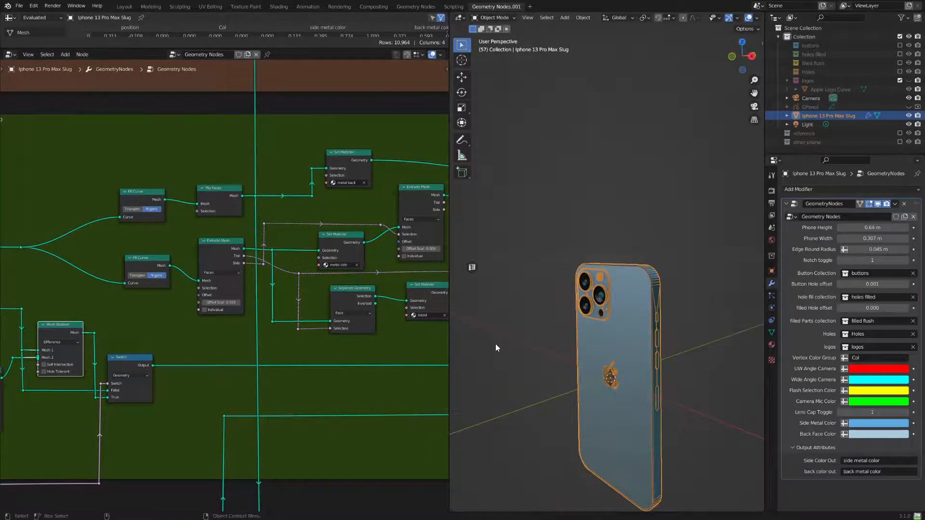
Examine the phone's back, front and side buttons together with the Kit Bashing Setup frame in the node tree
{"action": "middle_click_drag", "start_coordinate": [554, 331], "coordinate": [560, 314]}
{"action": "scroll", "coordinate": [246, 416], "scroll_direction": "down", "scroll_amount": 8}
{"action": "middle_click_drag", "start_coordinate": [254, 398], "coordinate": [320, 287]}
{"action": "middle_click_drag", "start_coordinate": [565, 294], "coordinate": [599, 258], "text": "shift"}
{"action": "middle_click_drag", "start_coordinate": [599, 258], "coordinate": [588, 335], "text": "shift"}
{"action": "scroll", "coordinate": [612, 320], "scroll_direction": "up", "scroll_amount": 4}
{"action": "scroll", "coordinate": [215, 332], "scroll_direction": "down", "scroll_amount": 2}
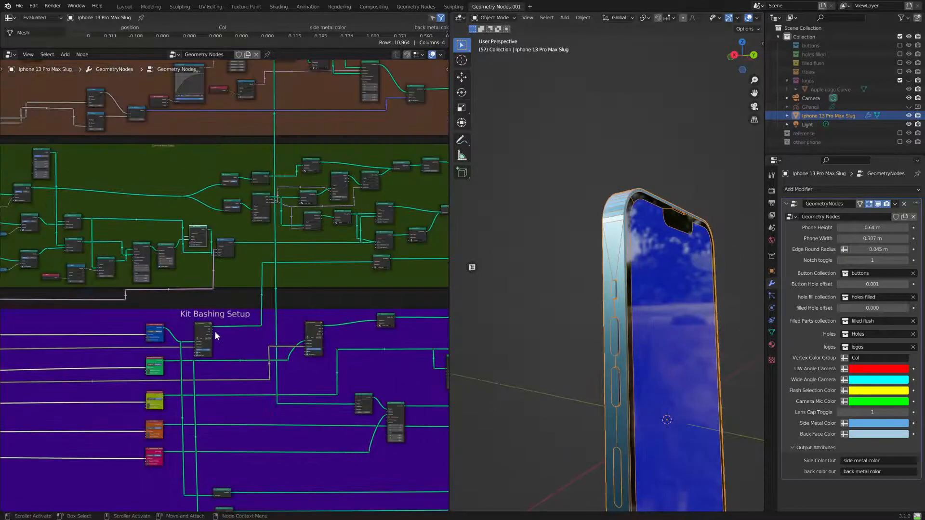
{"action": "middle_click_drag", "start_coordinate": [215, 332], "coordinate": [329, 316]}
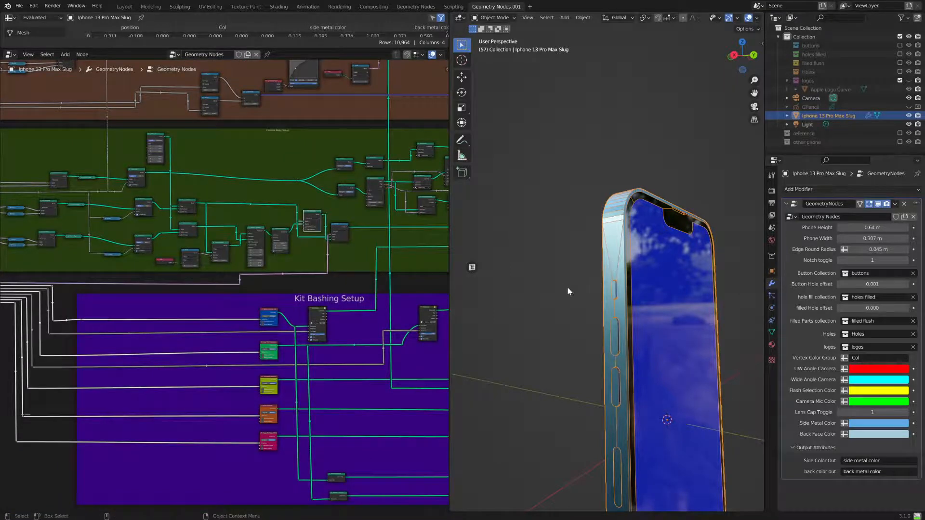
{"action": "middle_click_drag", "start_coordinate": [557, 284], "coordinate": [622, 270]}
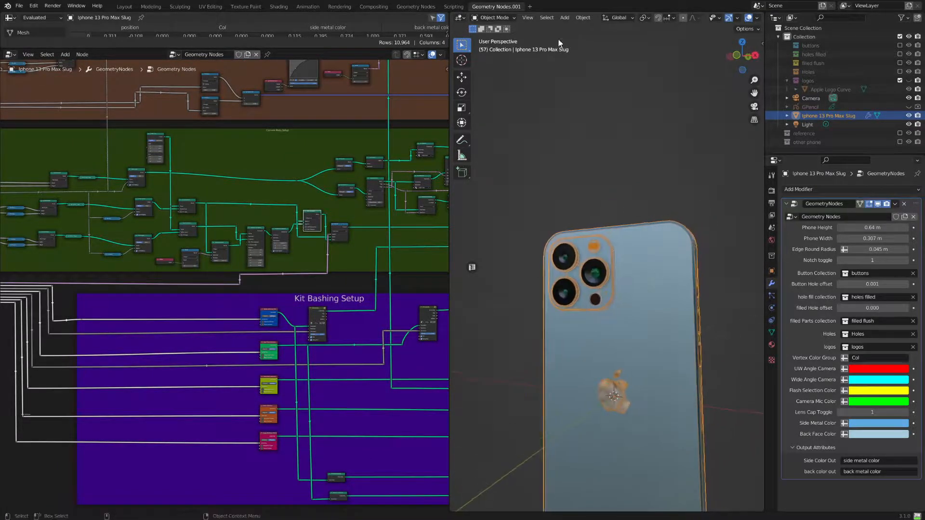
Enter Edit Mode on the phone and turn off the GeometryNodes modifier's viewport display
{"action": "left_click", "coordinate": [482, 18]}
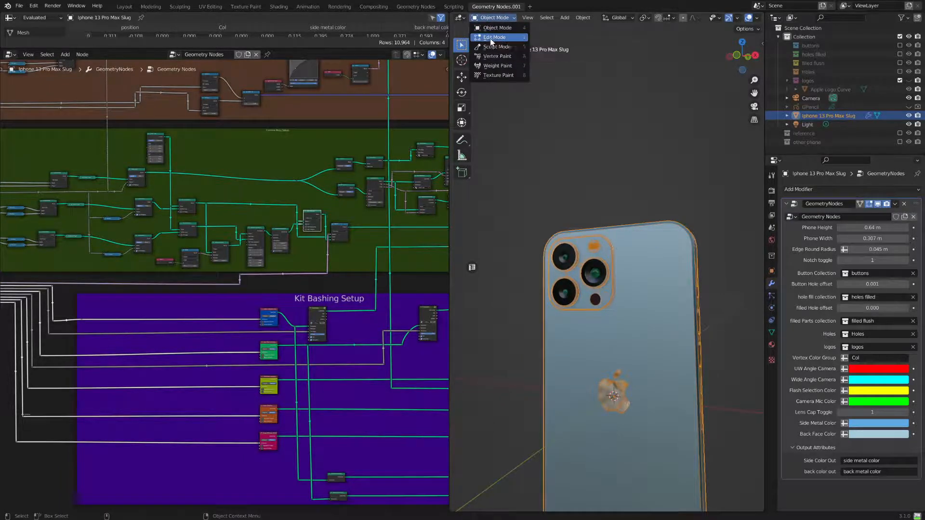
{"action": "left_click", "coordinate": [490, 39]}
{"action": "middle_click_drag", "start_coordinate": [622, 251], "coordinate": [689, 289]}
{"action": "left_click", "coordinate": [869, 204]}
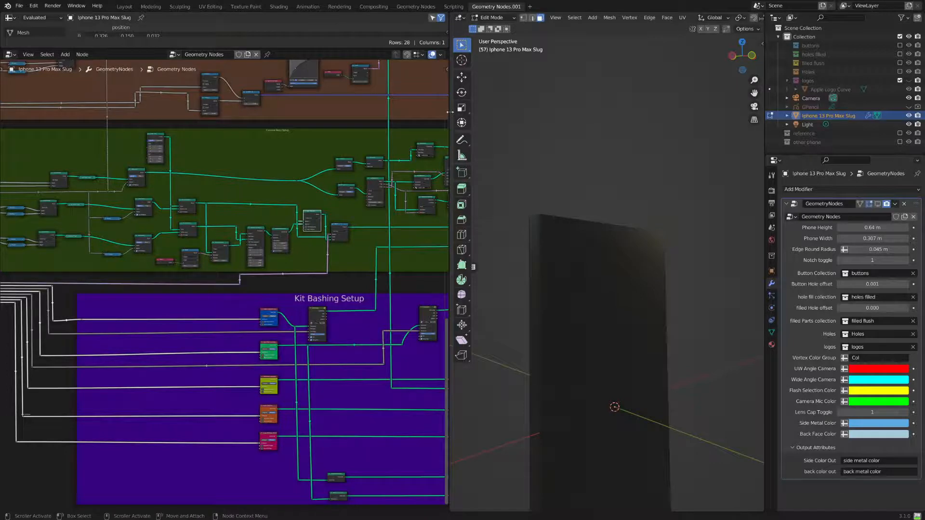
Widen the 3D viewport and switch it to Solid shading to show the square camera faces on the base mesh
{"action": "left_click_drag", "start_coordinate": [449, 112], "coordinate": [257, 112]}
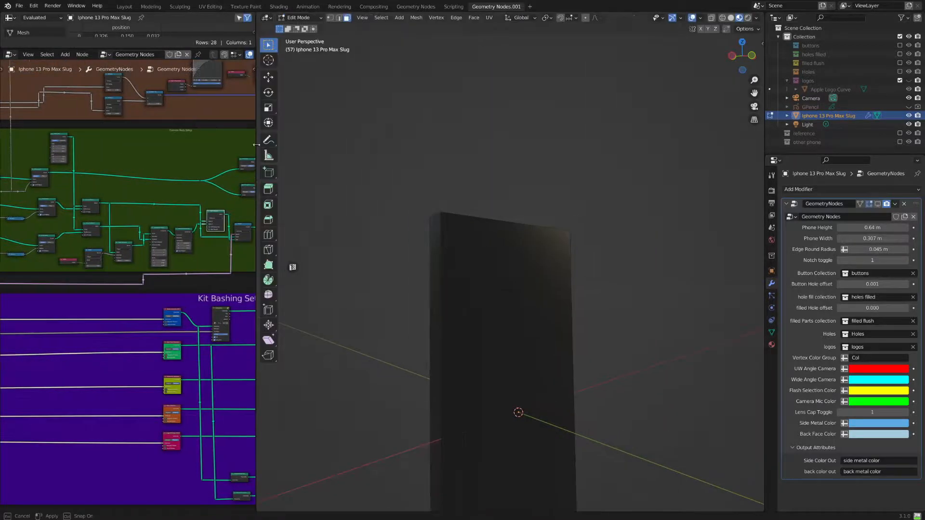
{"action": "left_click", "coordinate": [731, 19]}
{"action": "middle_click_drag", "start_coordinate": [522, 288], "coordinate": [491, 260]}
{"action": "scroll", "coordinate": [491, 259], "scroll_direction": "up", "scroll_amount": 4}
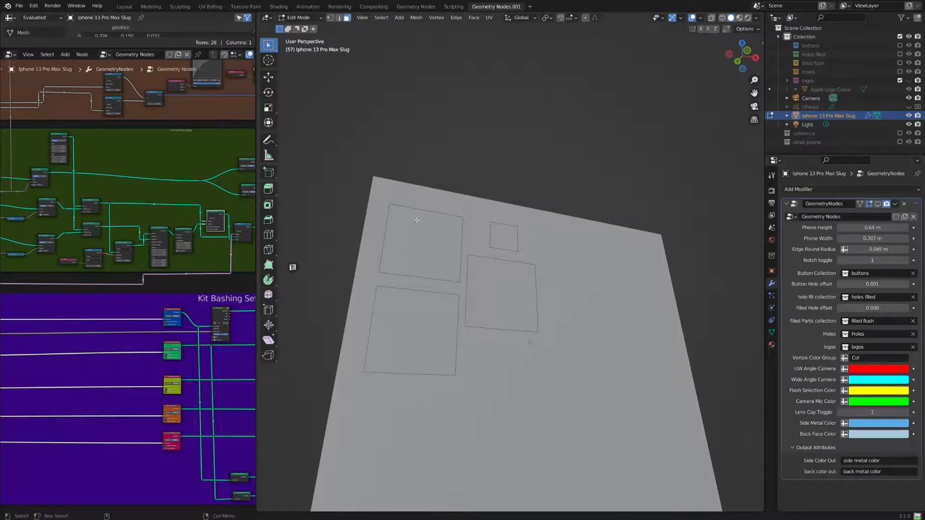
Switch to Vertex Paint mode and inspect the colors painted on the camera faces of the base mesh
{"action": "left_click", "coordinate": [299, 17]}
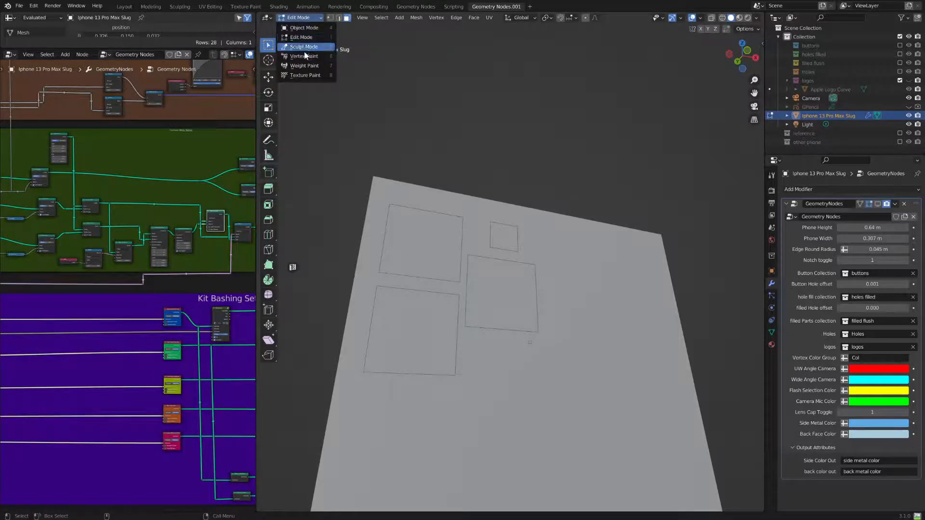
{"action": "left_click", "coordinate": [305, 56]}
{"action": "mouse_move", "coordinate": [562, 304]}
{"action": "middle_mouse_down"}
{"action": "mouse_move", "coordinate": [547, 334]}
{"action": "mouse_move", "coordinate": [578, 299]}
{"action": "mouse_move", "coordinate": [486, 333]}
{"action": "middle_mouse_up"}
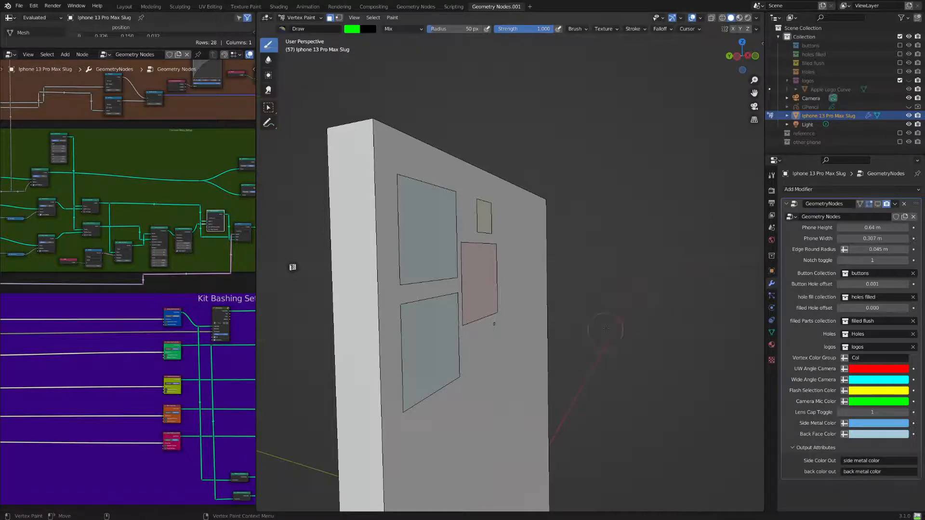
{"action": "scroll", "coordinate": [628, 332], "scroll_direction": "down", "scroll_amount": 4}
{"action": "middle_click_drag", "start_coordinate": [627, 332], "coordinate": [648, 390]}
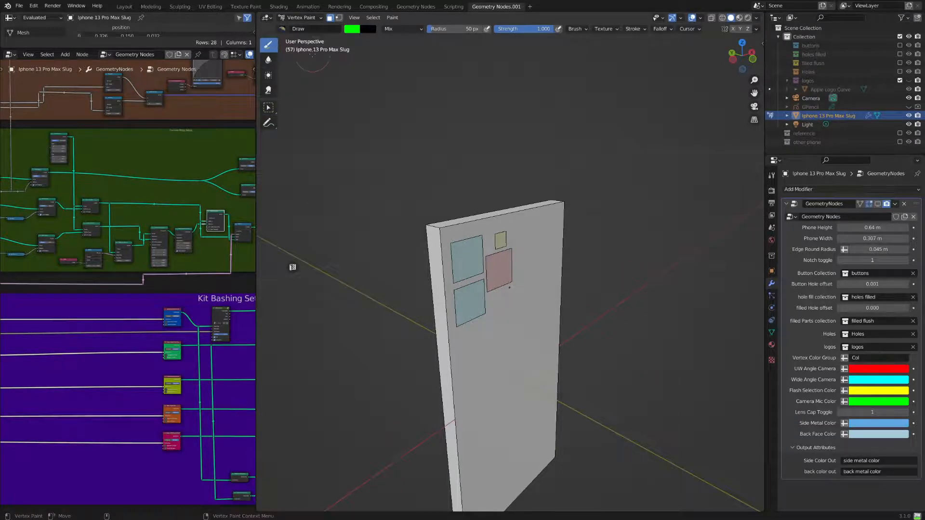
Return to Object Mode, then show the GeometryNodes modifier in the viewport with Material Preview shading
{"action": "left_click", "coordinate": [301, 17]}
{"action": "left_click", "coordinate": [300, 29]}
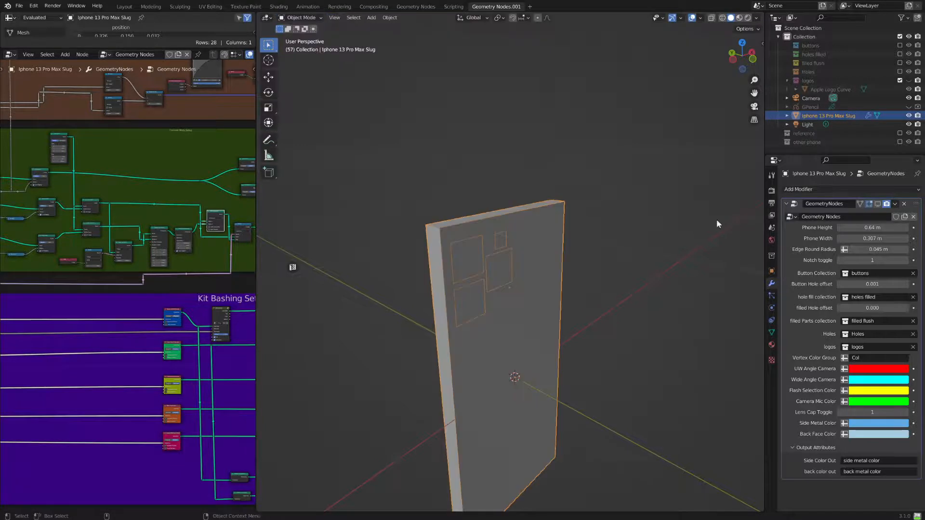
{"action": "left_click", "coordinate": [878, 204]}
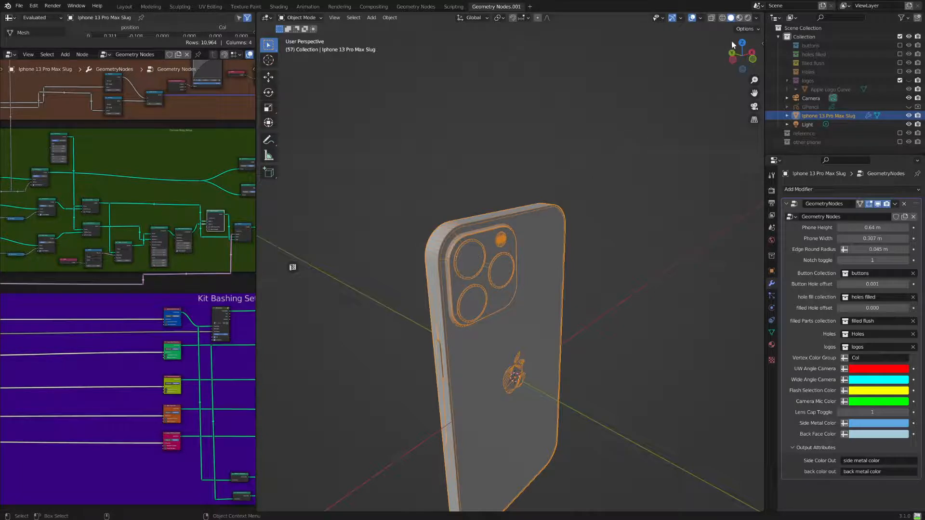
{"action": "left_click", "coordinate": [739, 18]}
Inspect the generated lenses and flash on the camera module up close, and enter Edit Mode on the phone
{"action": "scroll", "coordinate": [554, 275], "scroll_direction": "up", "scroll_amount": 4}
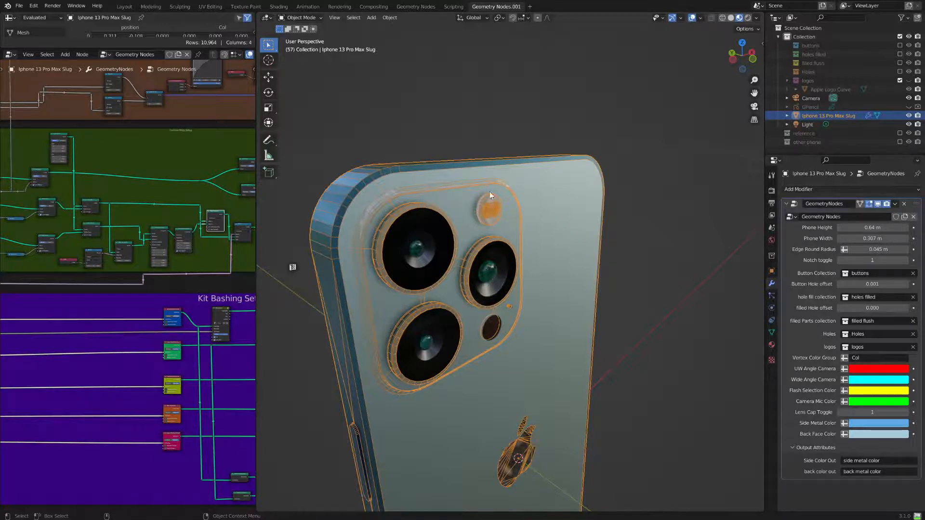
{"action": "middle_click_drag", "start_coordinate": [506, 222], "coordinate": [501, 189]}
{"action": "scroll", "coordinate": [483, 236], "scroll_direction": "up", "scroll_amount": 4}
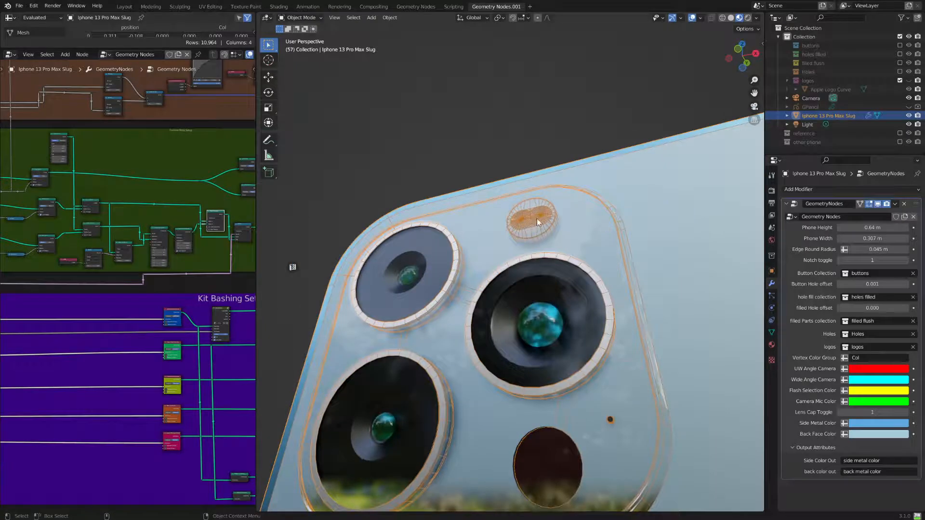
{"action": "middle_click_drag", "start_coordinate": [497, 364], "coordinate": [639, 327]}
{"action": "scroll", "coordinate": [641, 324], "scroll_direction": "down", "scroll_amount": 4}
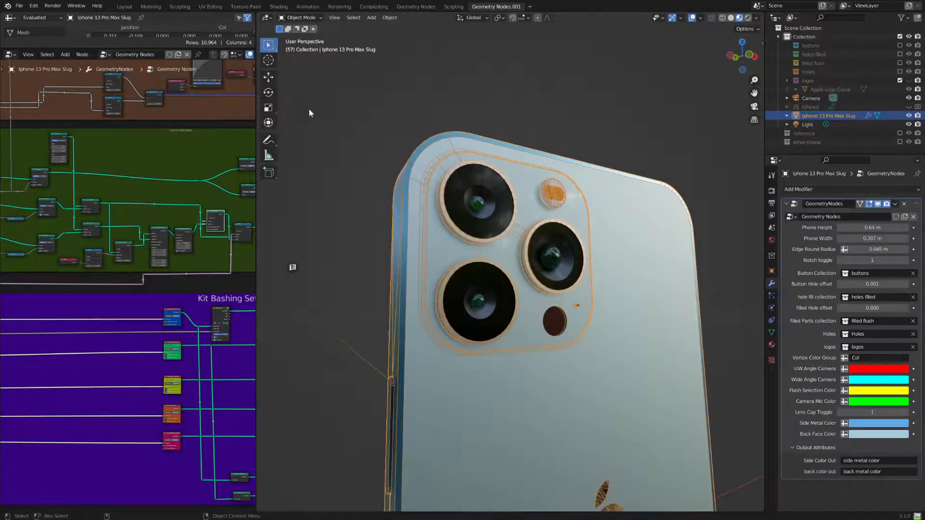
{"action": "left_click", "coordinate": [287, 19]}
{"action": "left_click", "coordinate": [295, 38]}
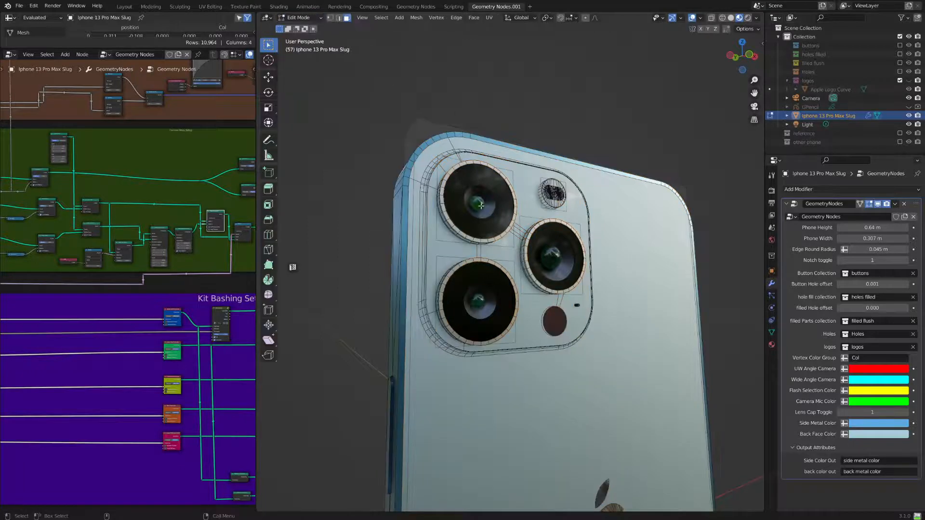
Select the base face of the upper outer camera lens, try scaling it, and undo the resize
{"action": "left_click", "coordinate": [501, 233]}
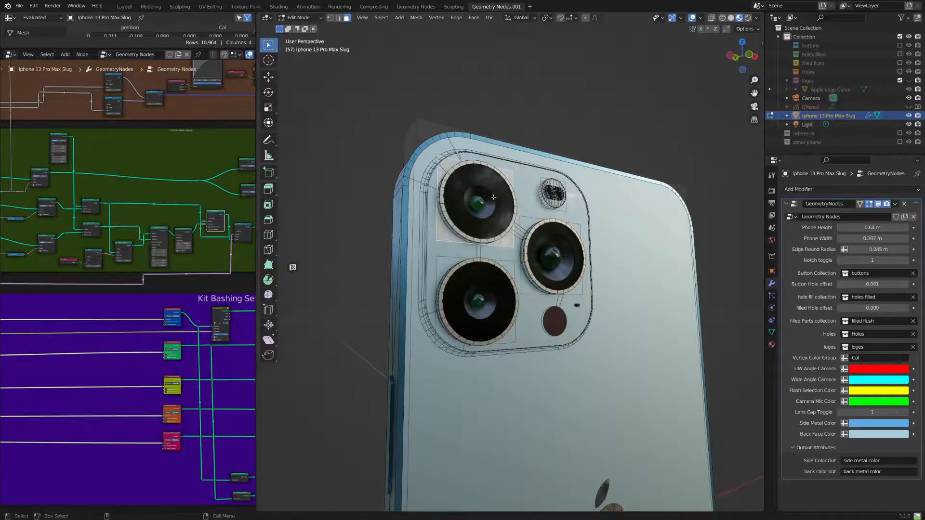
{"action": "key", "text": "r"}
{"action": "key", "text": "s"}
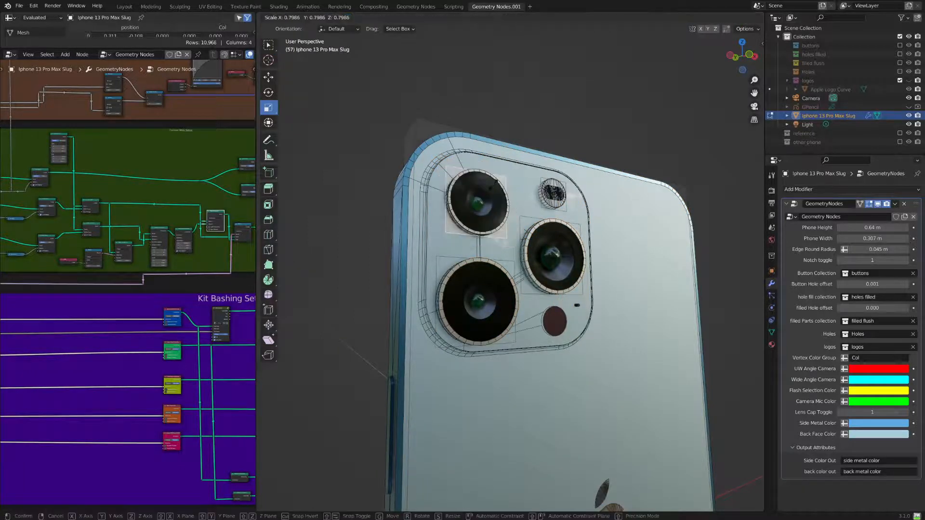
{"action": "left_click", "coordinate": [508, 242]}
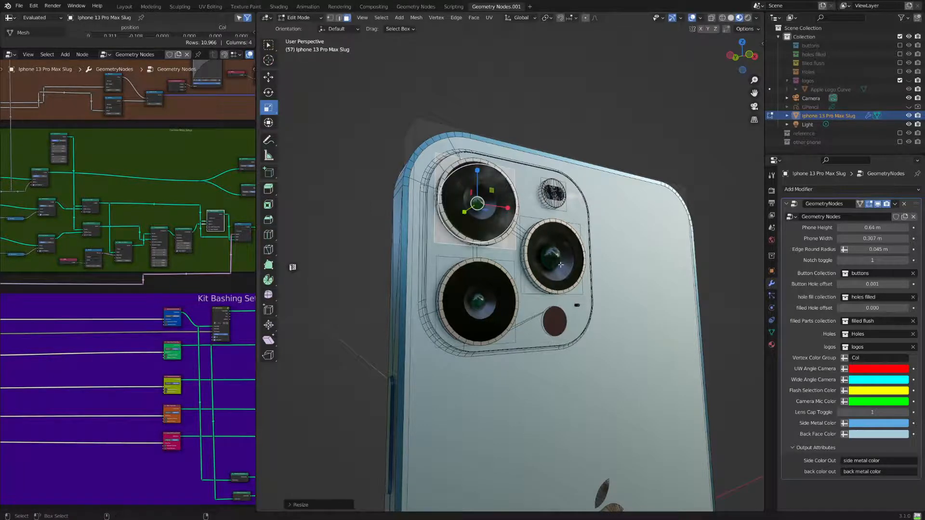
{"action": "key", "text": "ctrl+z"}
Duplicate the selected camera face to a spot below the camera module, and delete the duplicated face
{"action": "key", "text": "shift+d"}
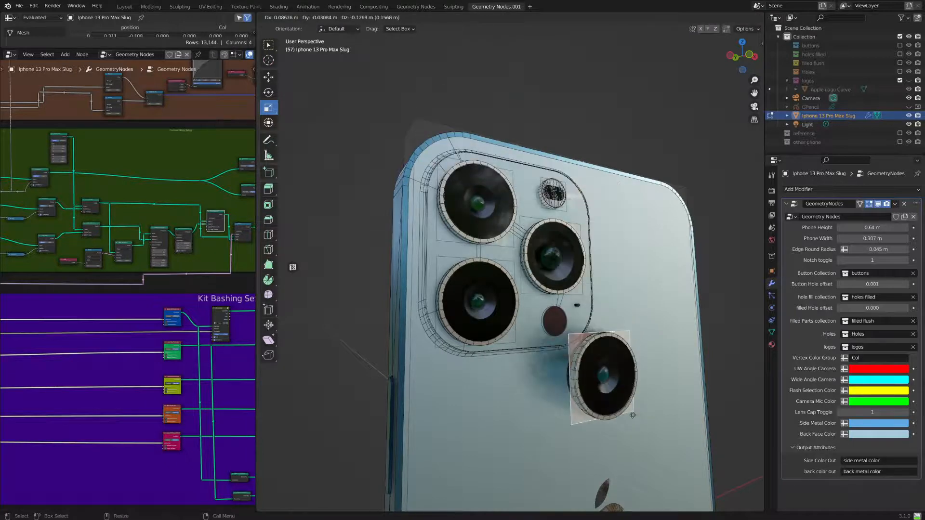
{"action": "left_click", "coordinate": [658, 367]}
{"action": "key", "text": "x"}
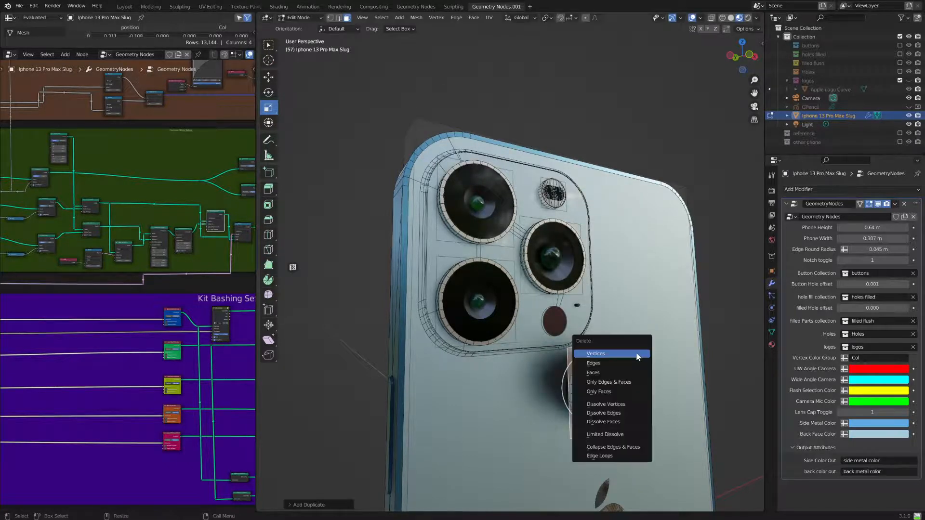
{"action": "left_click", "coordinate": [603, 372]}
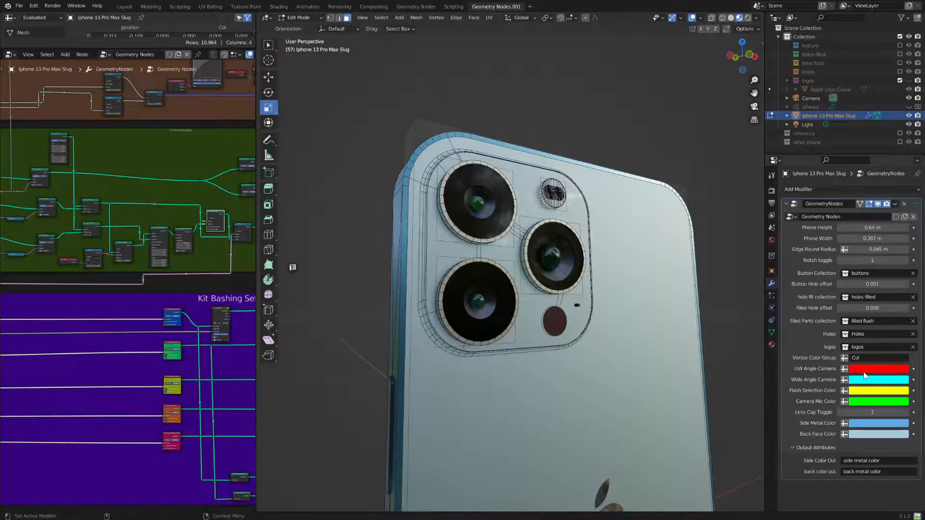
Examine the phone's side buttons and back, then the overall layout of the node tree's frames
{"action": "middle_click_drag", "start_coordinate": [646, 277], "coordinate": [680, 279]}
{"action": "middle_click_drag", "start_coordinate": [655, 280], "coordinate": [515, 210]}
{"action": "scroll", "coordinate": [635, 289], "scroll_direction": "down", "scroll_amount": 4}
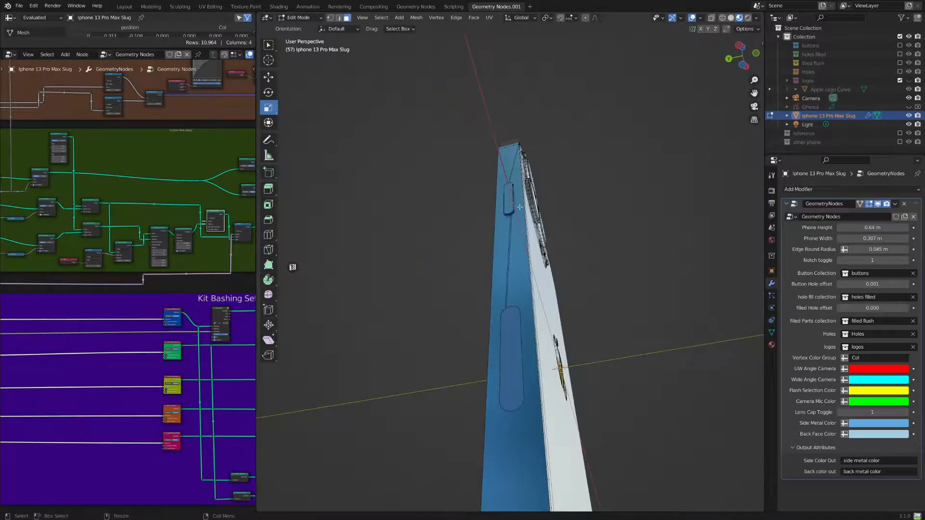
{"action": "middle_click_drag", "start_coordinate": [583, 265], "coordinate": [506, 189]}
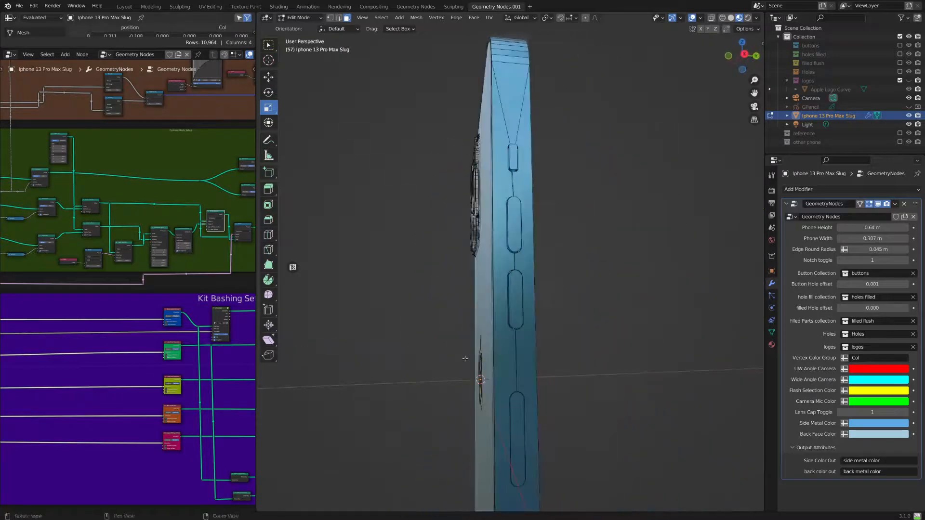
{"action": "middle_click_drag", "start_coordinate": [584, 378], "coordinate": [576, 342]}
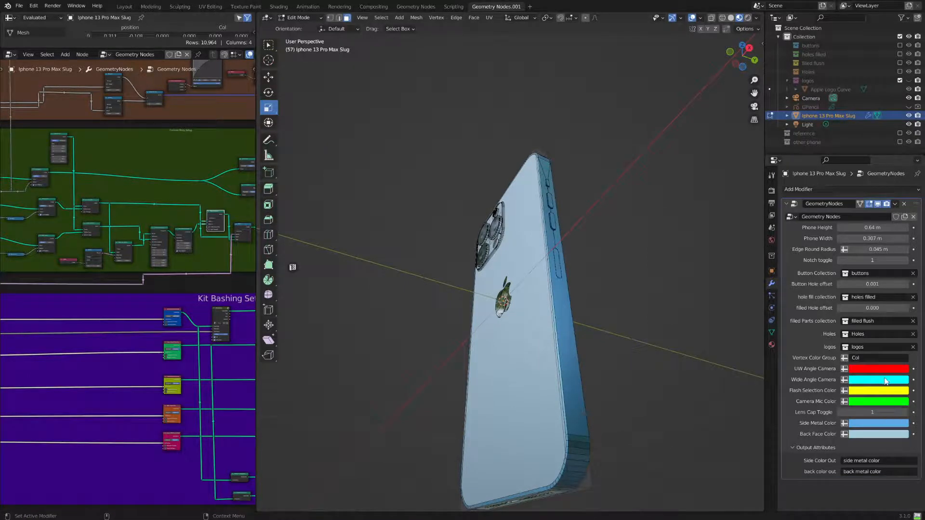
{"action": "scroll", "coordinate": [102, 170], "scroll_direction": "down", "scroll_amount": 1}
{"action": "scroll", "coordinate": [103, 170], "scroll_direction": "down", "scroll_amount": 4}
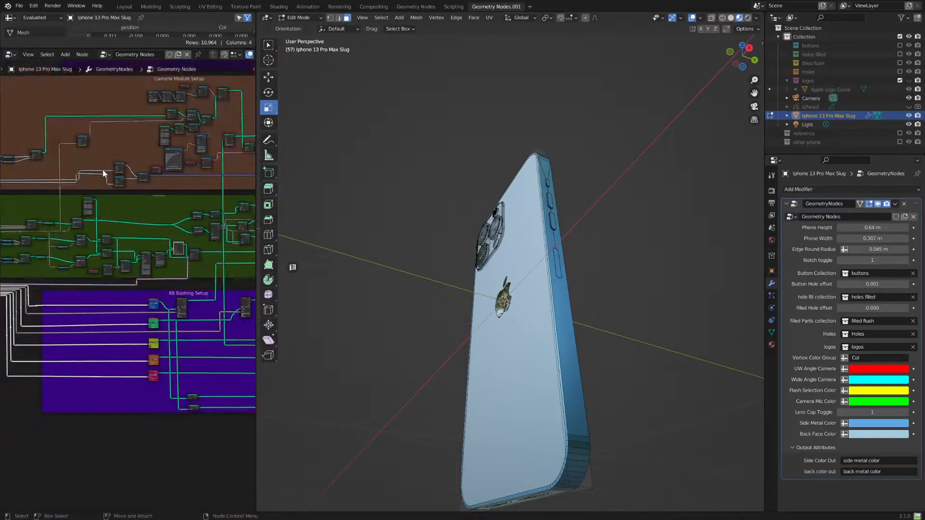
{"action": "middle_click_drag", "start_coordinate": [102, 170], "coordinate": [151, 262]}
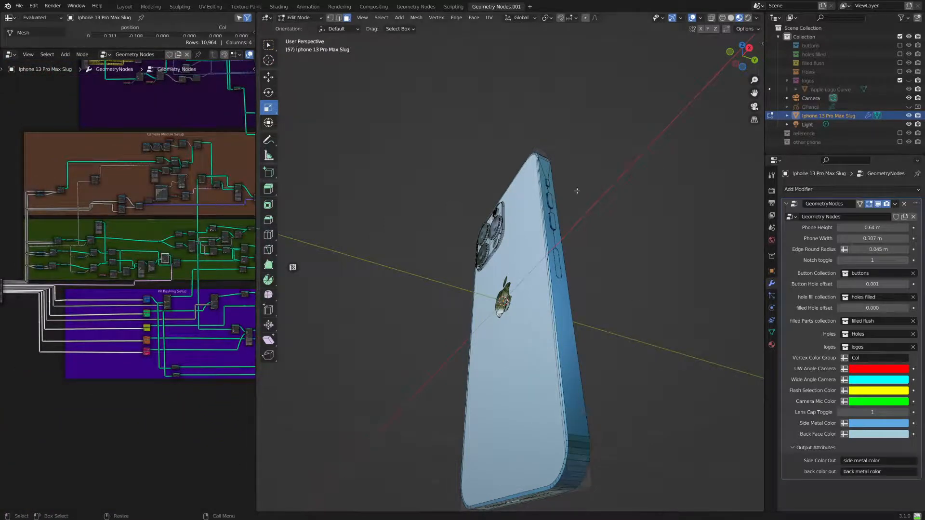
Look over the phone's side buttons and back, and widen the node editor around the Kit Bashing Setup frame
{"action": "scroll", "coordinate": [605, 281], "scroll_direction": "up", "scroll_amount": 3}
{"action": "middle_click_drag", "start_coordinate": [604, 281], "coordinate": [539, 250]}
{"action": "middle_click_drag", "start_coordinate": [606, 222], "coordinate": [622, 235]}
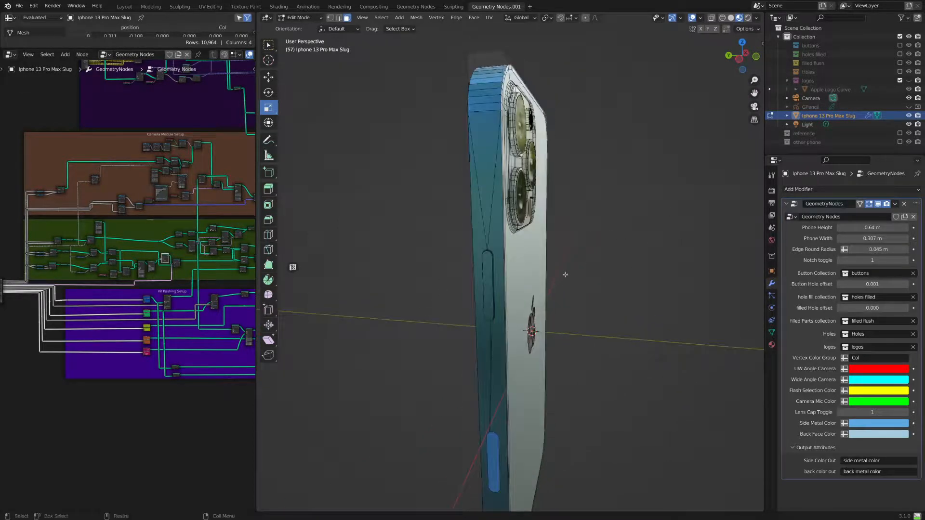
{"action": "middle_click_drag", "start_coordinate": [564, 274], "coordinate": [593, 306]}
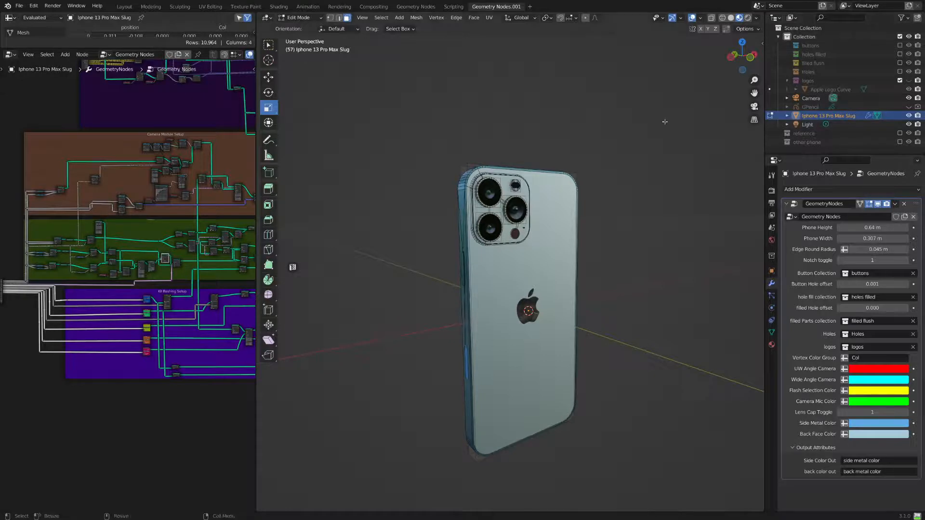
{"action": "scroll", "coordinate": [151, 382], "scroll_direction": "up", "scroll_amount": 4}
{"action": "middle_click_drag", "start_coordinate": [248, 291], "coordinate": [200, 266]}
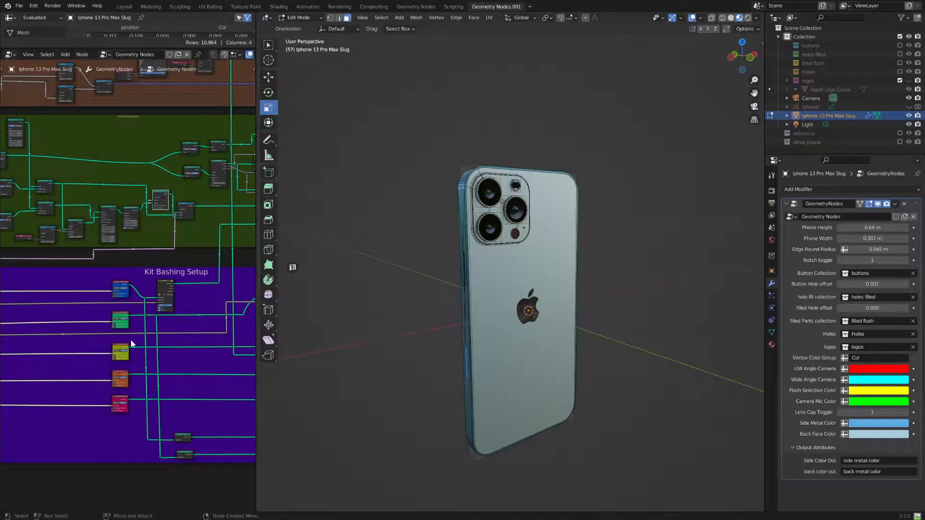
{"action": "left_click_drag", "start_coordinate": [256, 397], "coordinate": [385, 394]}
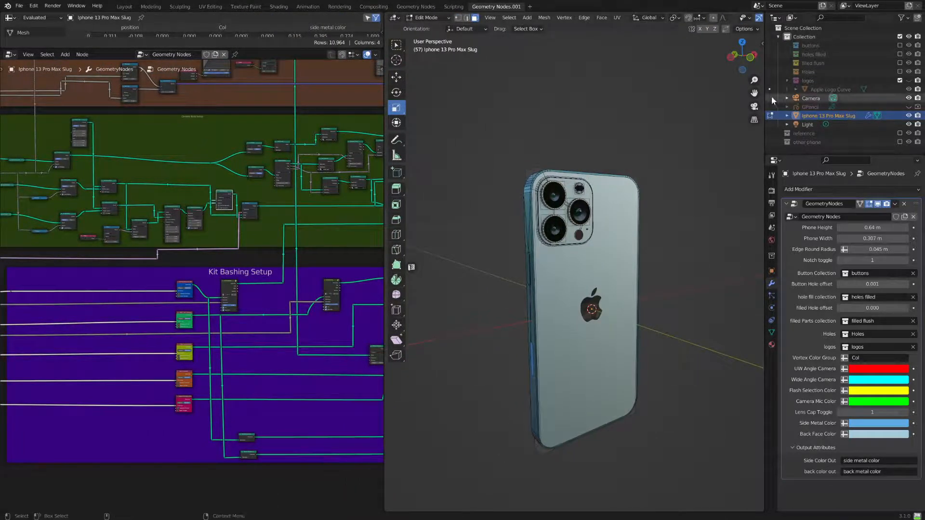
Include the buttons collection in the view layer, select button Plane, and view the phone's side
{"action": "left_click", "coordinate": [804, 45]}
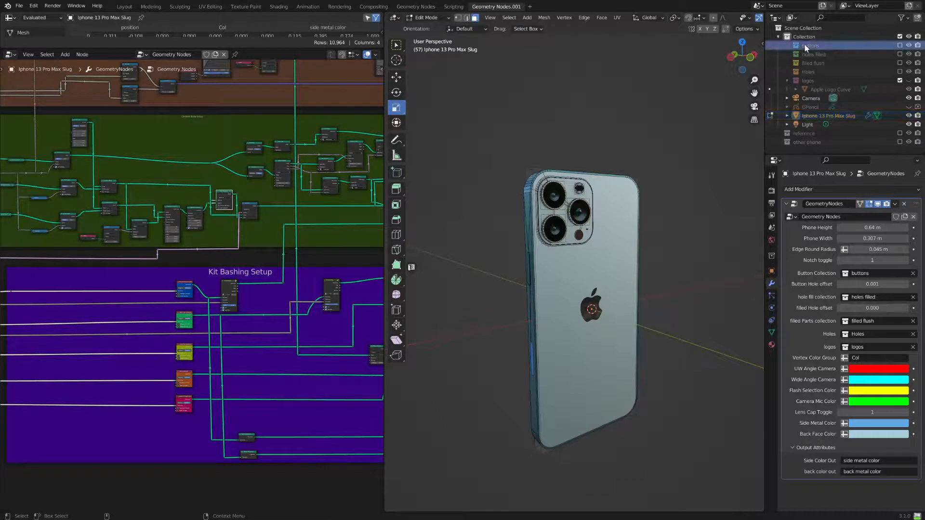
{"action": "left_click", "coordinate": [899, 45]}
{"action": "left_click", "coordinate": [840, 55]}
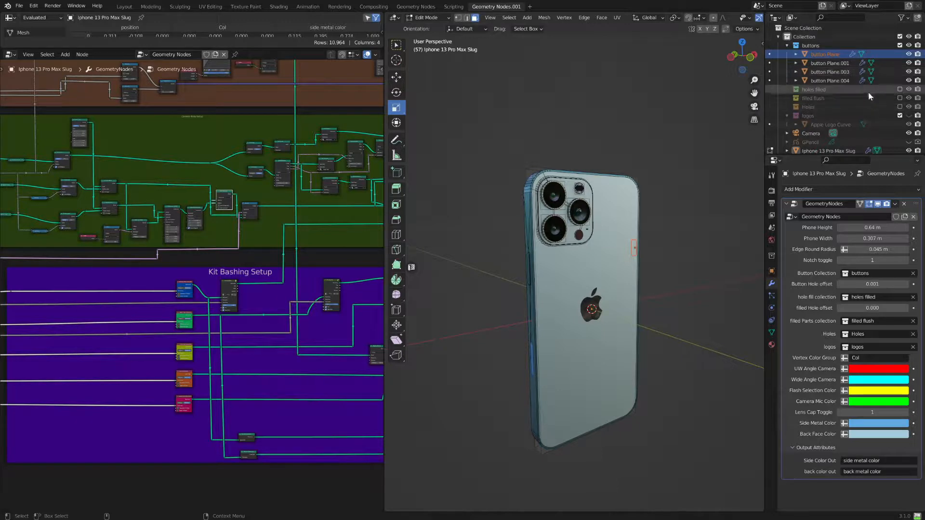
{"action": "scroll", "coordinate": [599, 283], "scroll_direction": "up", "scroll_amount": 3}
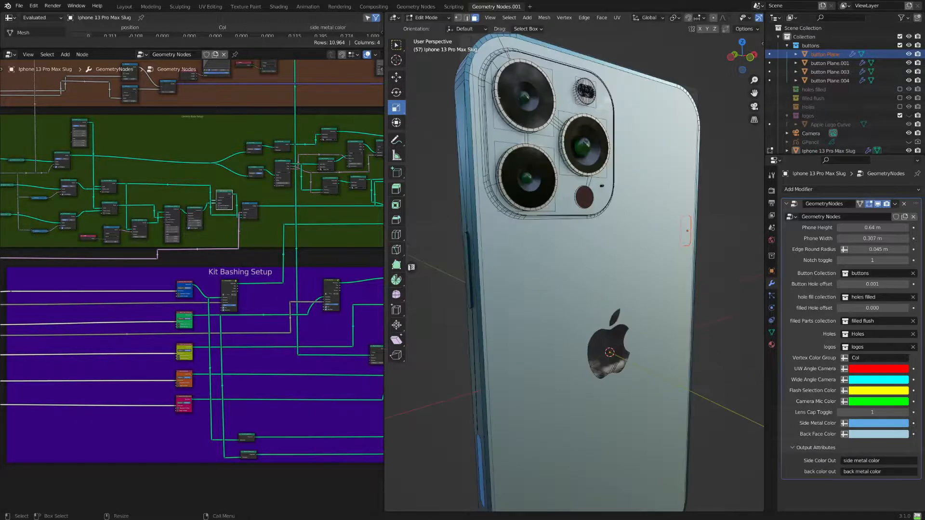
{"action": "middle_click_drag", "start_coordinate": [455, 242], "coordinate": [527, 230]}
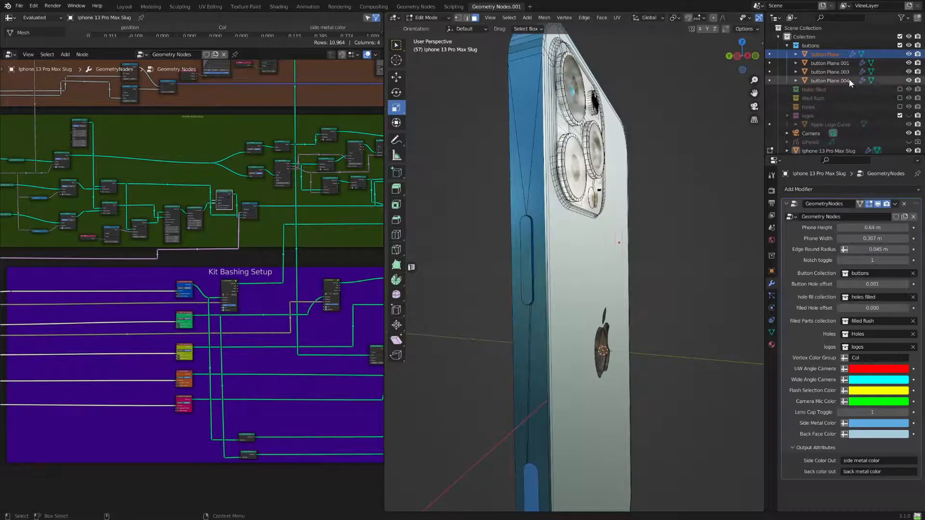
Hide the buttons collection and examine the long side button generated on the phone
{"action": "left_click", "coordinate": [908, 45]}
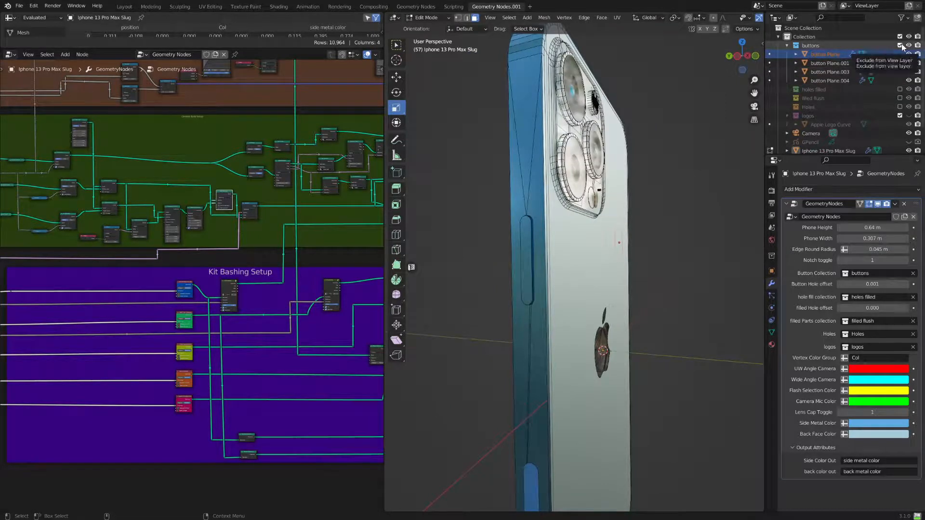
{"action": "middle_click_drag", "start_coordinate": [528, 276], "coordinate": [569, 273]}
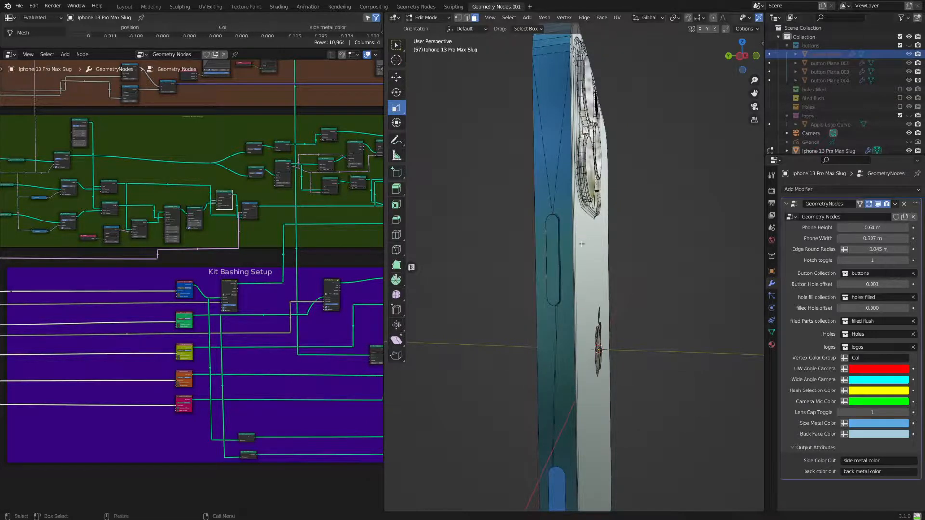
{"action": "scroll", "coordinate": [564, 244], "scroll_direction": "down", "scroll_amount": 4}
{"action": "mouse_move", "coordinate": [635, 294]}
{"action": "middle_mouse_down"}
{"action": "mouse_move", "coordinate": [569, 297]}
{"action": "mouse_move", "coordinate": [629, 298]}
{"action": "middle_mouse_up"}
{"action": "scroll", "coordinate": [629, 298], "scroll_direction": "up", "scroll_amount": 5}
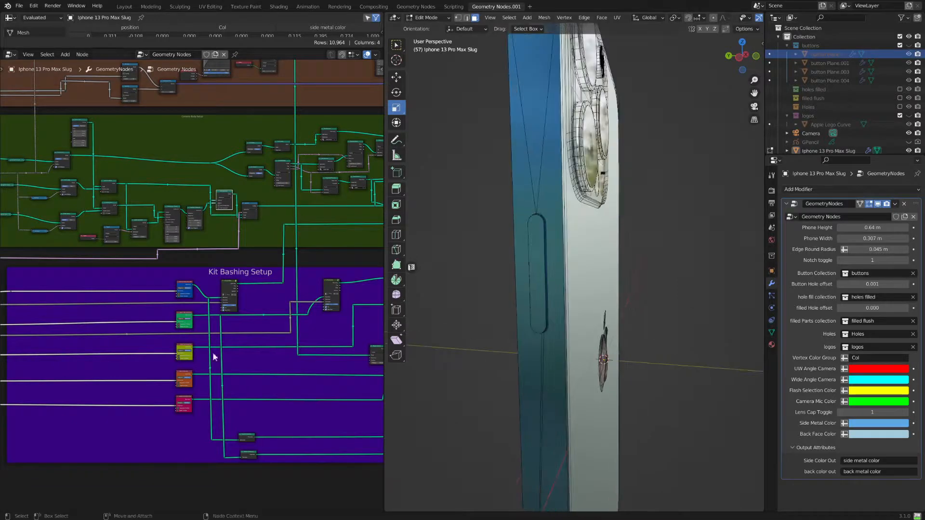
Trace the button collection through its Solidify node and across the Kit Bashing Setup to the Set Material nodes
{"action": "middle_click_drag", "start_coordinate": [225, 327], "coordinate": [215, 330]}
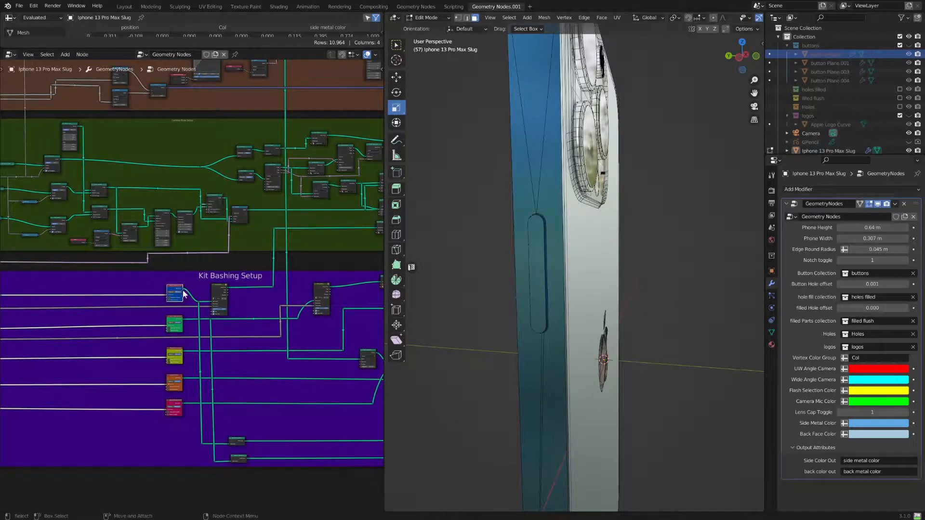
{"action": "scroll", "coordinate": [183, 290], "scroll_direction": "up", "scroll_amount": 4}
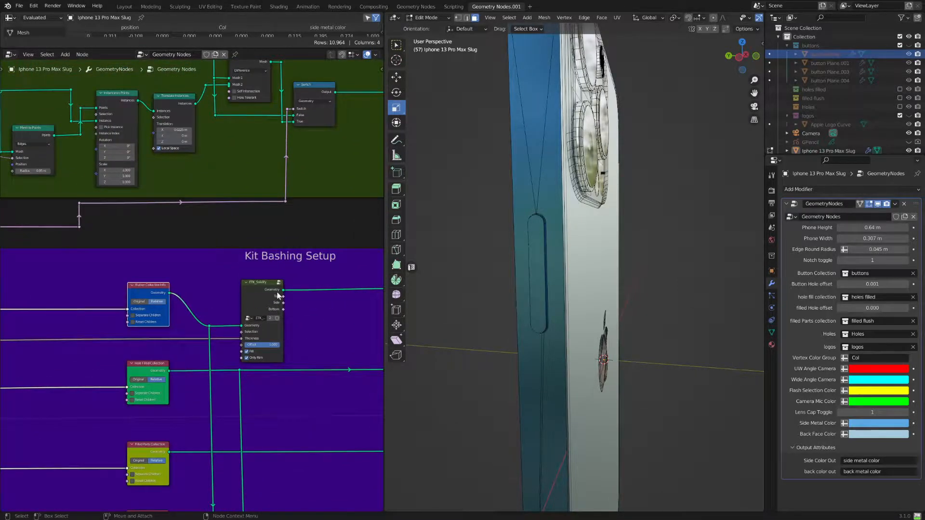
{"action": "left_click", "coordinate": [251, 285]}
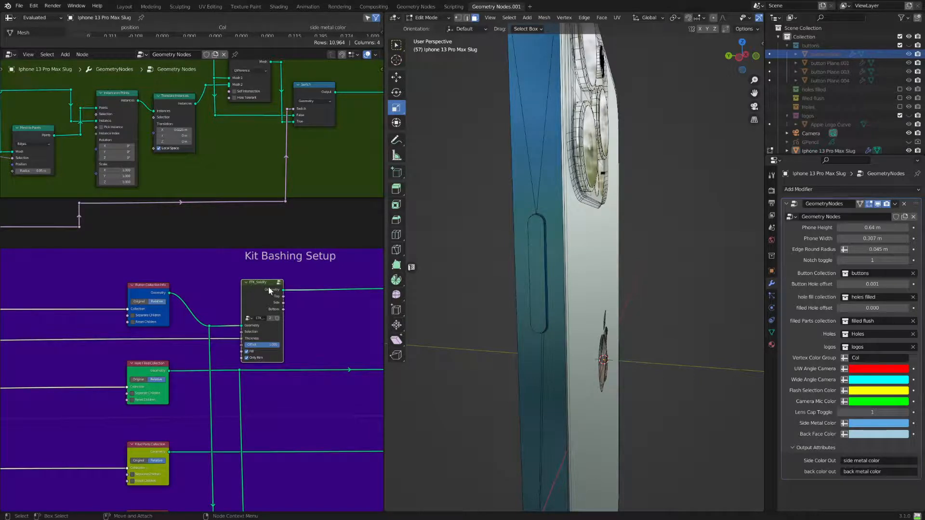
{"action": "middle_click_drag", "start_coordinate": [312, 325], "coordinate": [92, 358]}
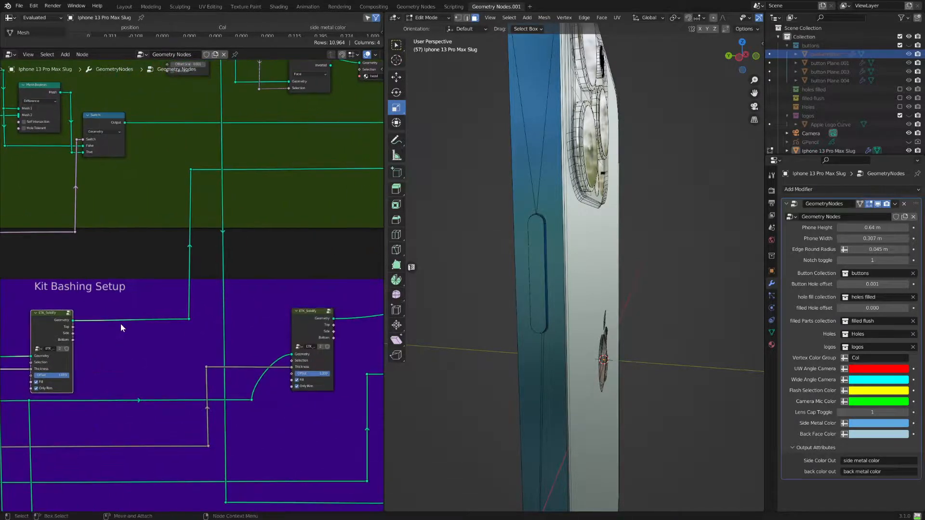
{"action": "middle_click_drag", "start_coordinate": [265, 337], "coordinate": [119, 365]}
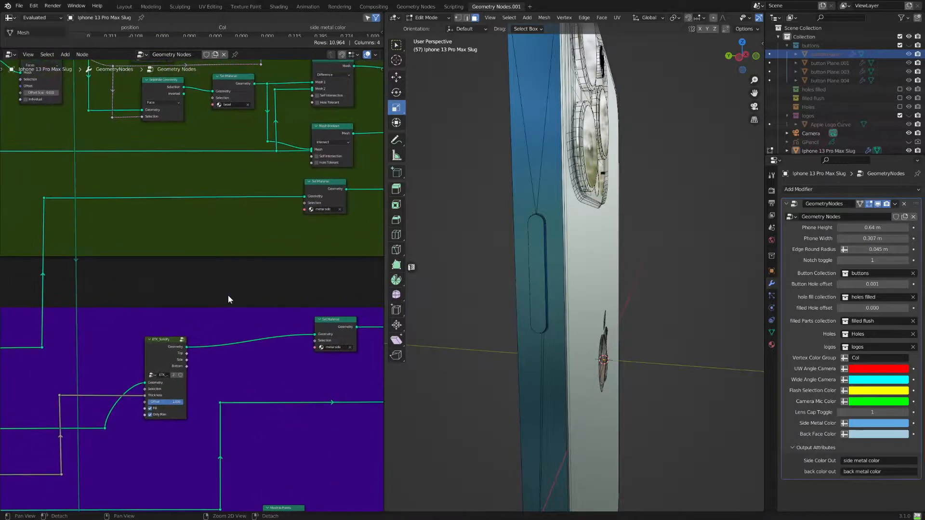
Examine the gap around the long side button up close from several angles
{"action": "scroll", "coordinate": [522, 277], "scroll_direction": "up", "scroll_amount": 5}
{"action": "scroll", "coordinate": [522, 276], "scroll_direction": "down", "scroll_amount": 1}
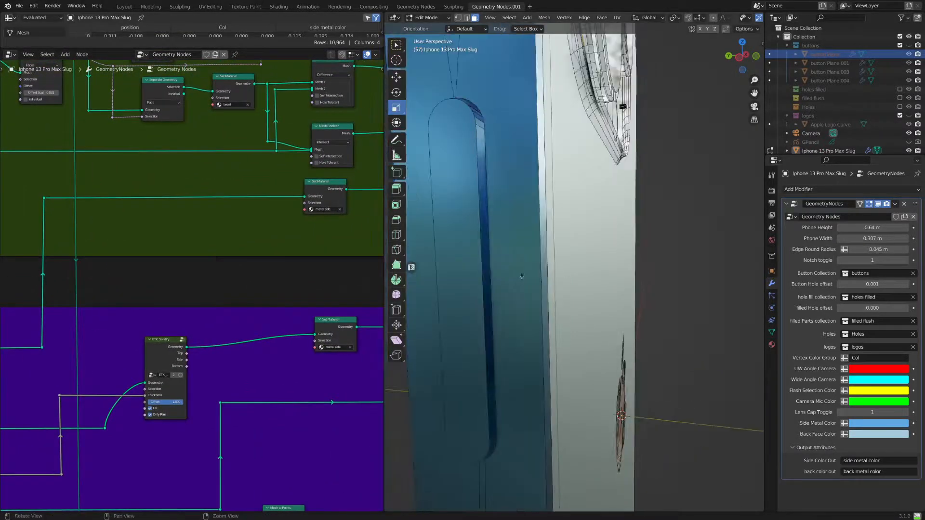
{"action": "middle_click_drag", "start_coordinate": [523, 277], "coordinate": [547, 268]}
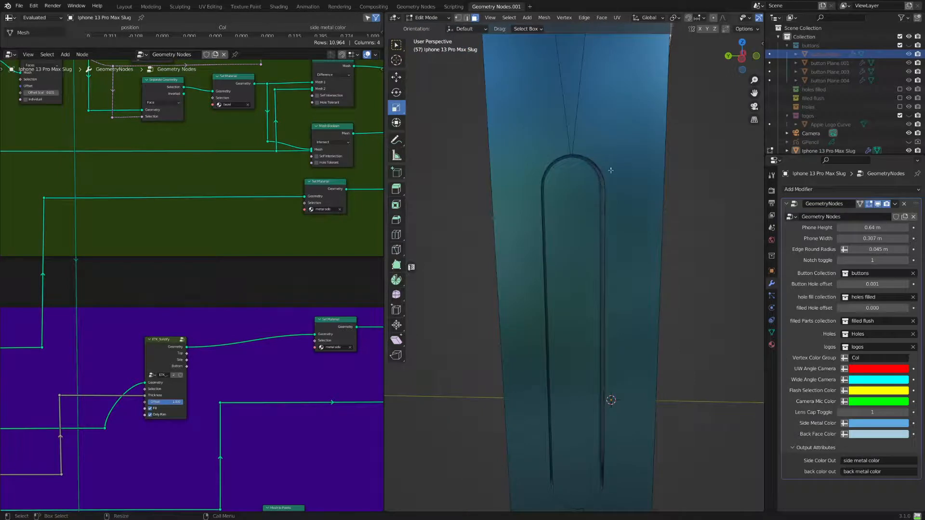
{"action": "scroll", "coordinate": [611, 286], "scroll_direction": "down", "scroll_amount": 1}
{"action": "middle_click_drag", "start_coordinate": [611, 286], "coordinate": [641, 288]}
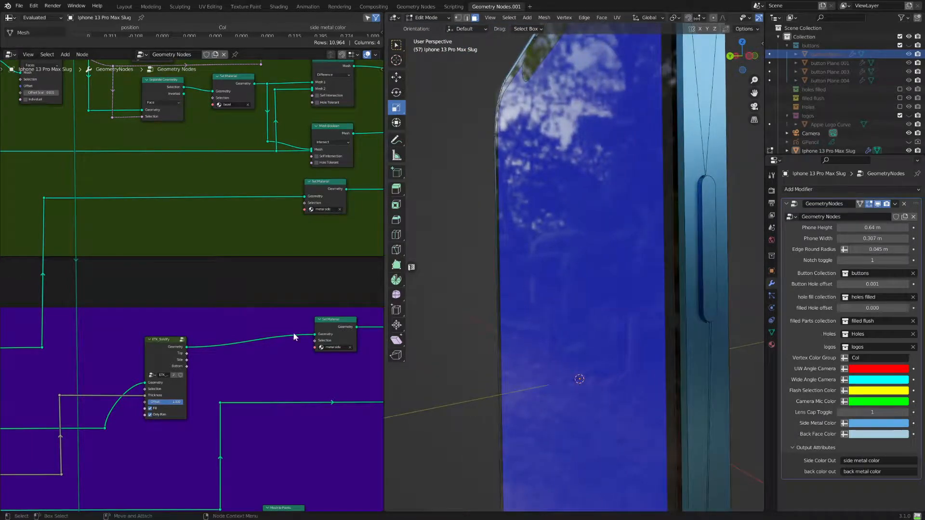
Follow the kit bashing links to the Booleans to Body frame and compare them with the side button's cutout
{"action": "scroll", "coordinate": [216, 395], "scroll_direction": "down", "scroll_amount": 1}
{"action": "middle_click_drag", "start_coordinate": [215, 406], "coordinate": [246, 306]}
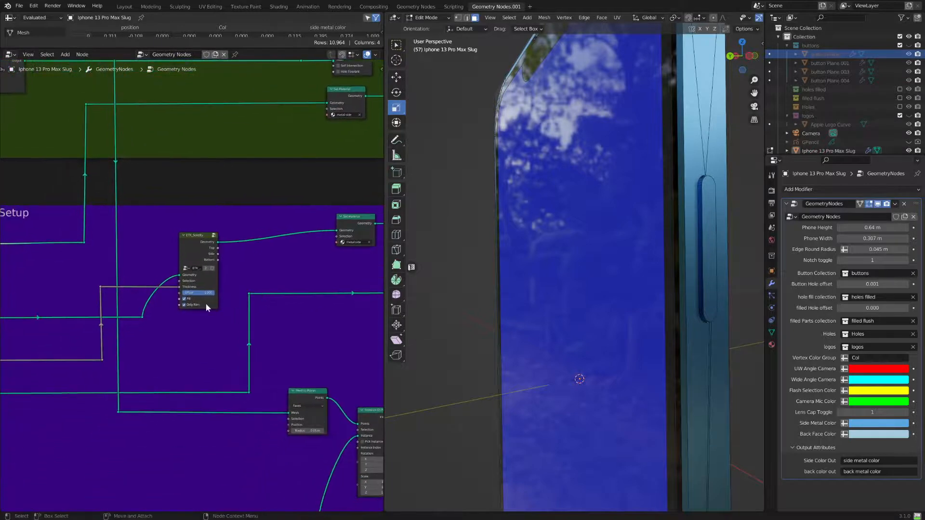
{"action": "scroll", "coordinate": [220, 379], "scroll_direction": "down", "scroll_amount": 7}
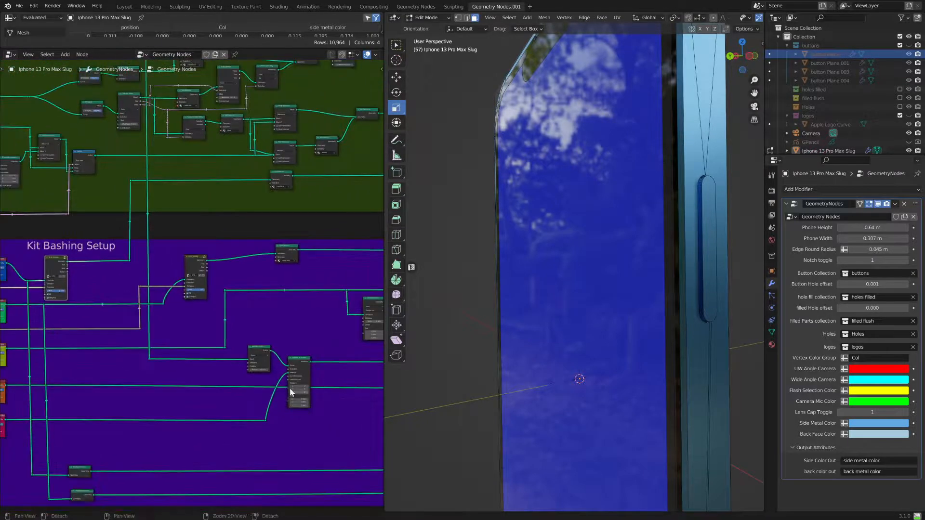
{"action": "middle_click_drag", "start_coordinate": [290, 389], "coordinate": [4, 426]}
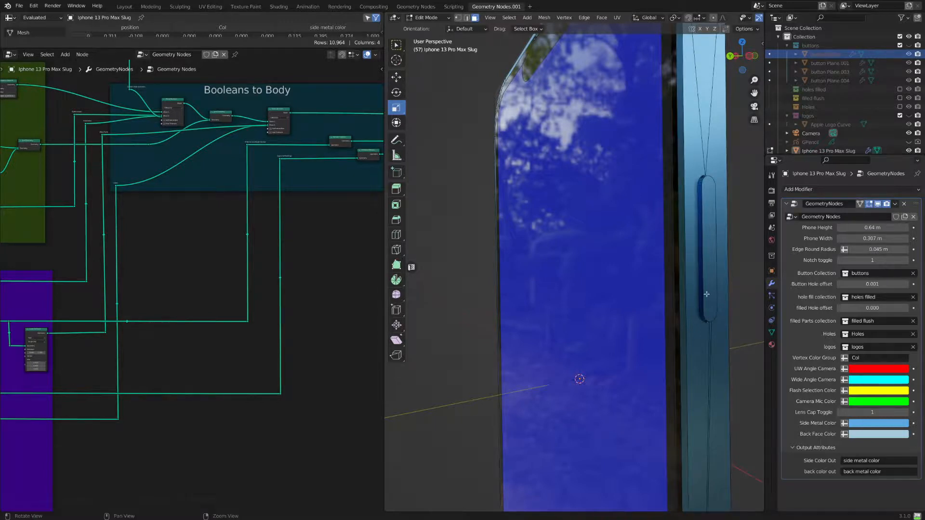
{"action": "middle_click_drag", "start_coordinate": [707, 294], "coordinate": [641, 130]}
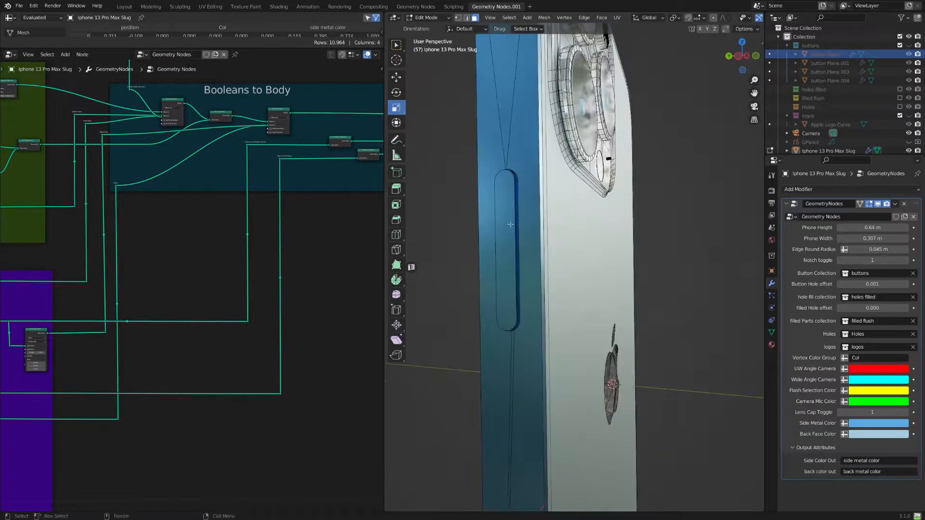
Show the buttons collection again and examine the row of buttons on the phone's opposite side
{"action": "left_click", "coordinate": [900, 45]}
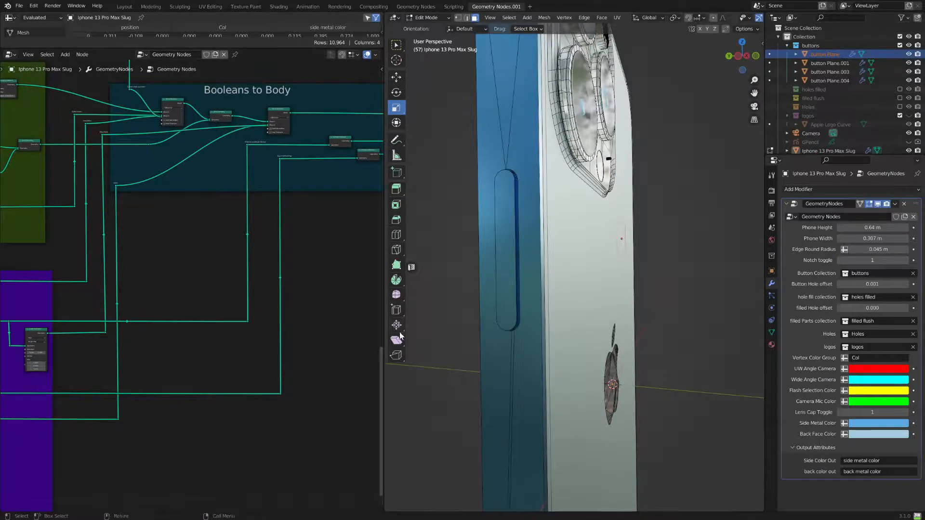
{"action": "key", "text": "w"}
{"action": "scroll", "coordinate": [579, 289], "scroll_direction": "down", "scroll_amount": 6}
{"action": "left_click_drag", "start_coordinate": [613, 272], "coordinate": [519, 287], "text": "alt"}
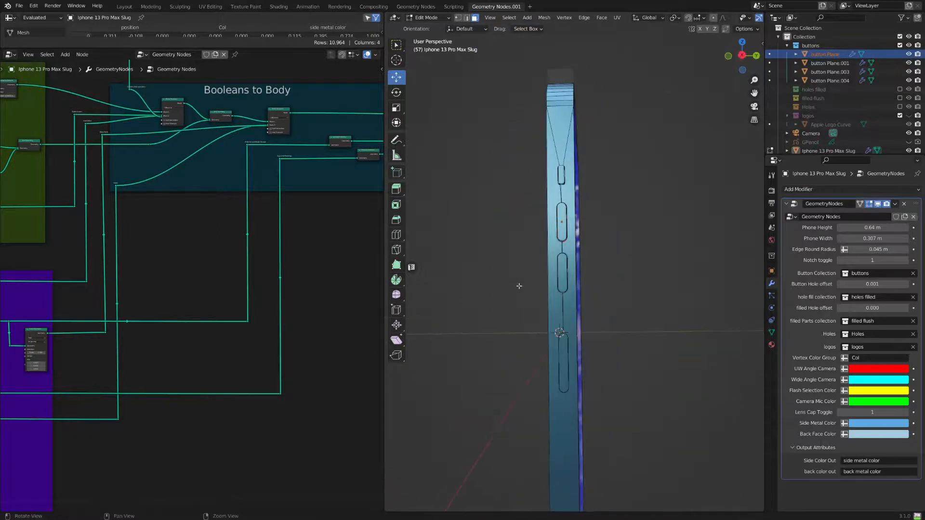
{"action": "scroll", "coordinate": [519, 286], "scroll_direction": "up", "scroll_amount": 3}
{"action": "left_click_drag", "start_coordinate": [582, 244], "coordinate": [596, 264], "text": "alt"}
{"action": "key", "text": "e"}
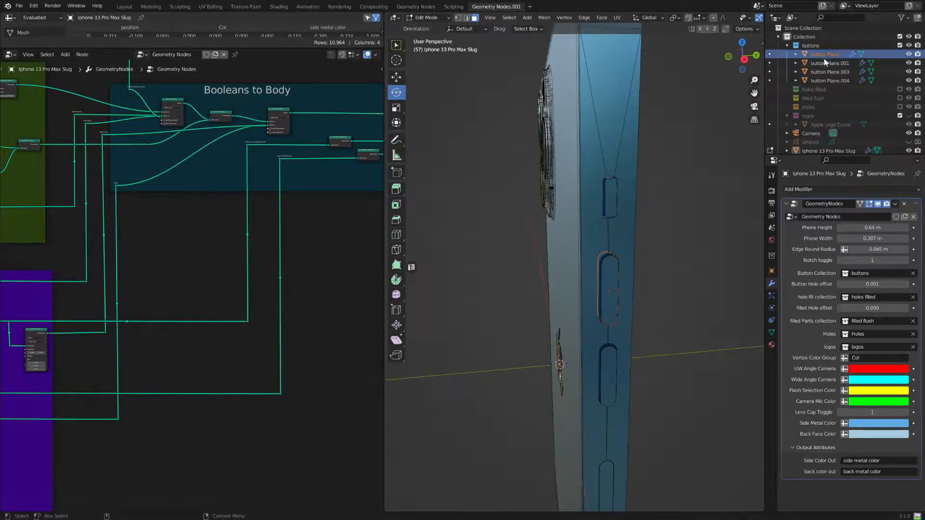
{"action": "middle_click_drag", "start_coordinate": [643, 295], "coordinate": [685, 297]}
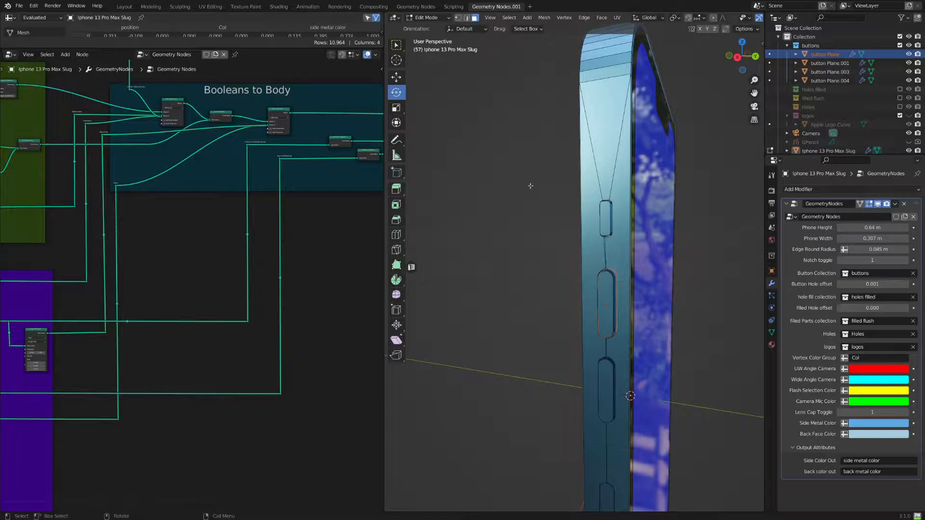
Switch to Object Mode and select the button Plane object in the buttons collection
{"action": "left_click", "coordinate": [440, 18]}
{"action": "left_click", "coordinate": [439, 18]}
{"action": "left_click", "coordinate": [436, 28]}
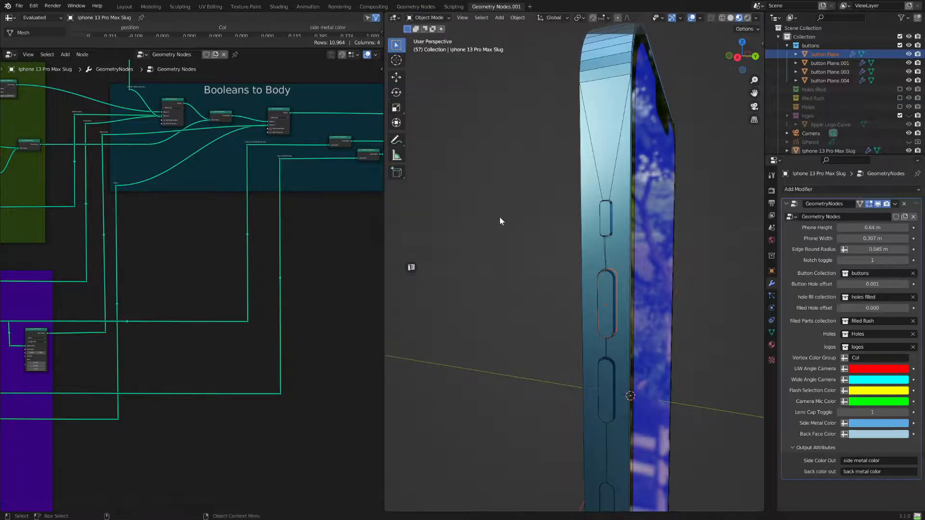
{"action": "left_click", "coordinate": [831, 56]}
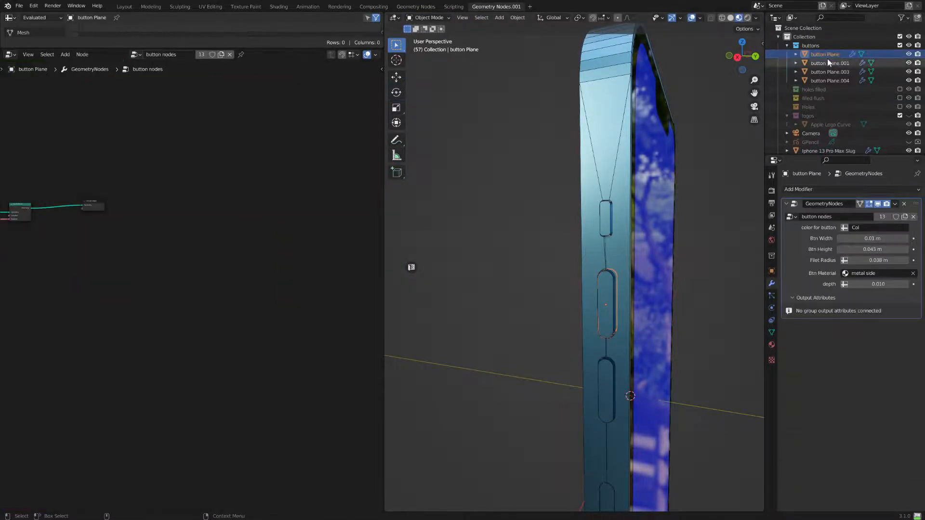
Try rotating button Plane in the phone's side, and undo the rotation
{"action": "key", "text": "e"}
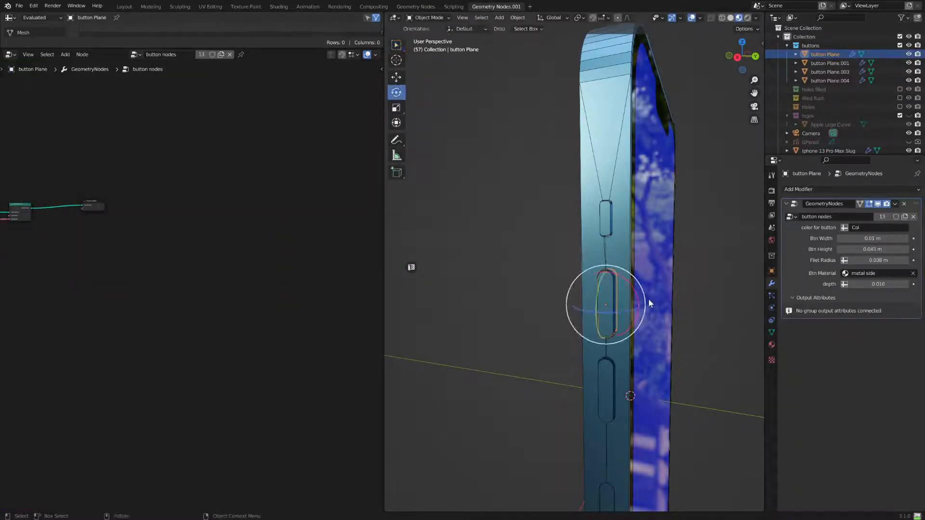
{"action": "left_click_drag", "start_coordinate": [634, 292], "coordinate": [756, 312]}
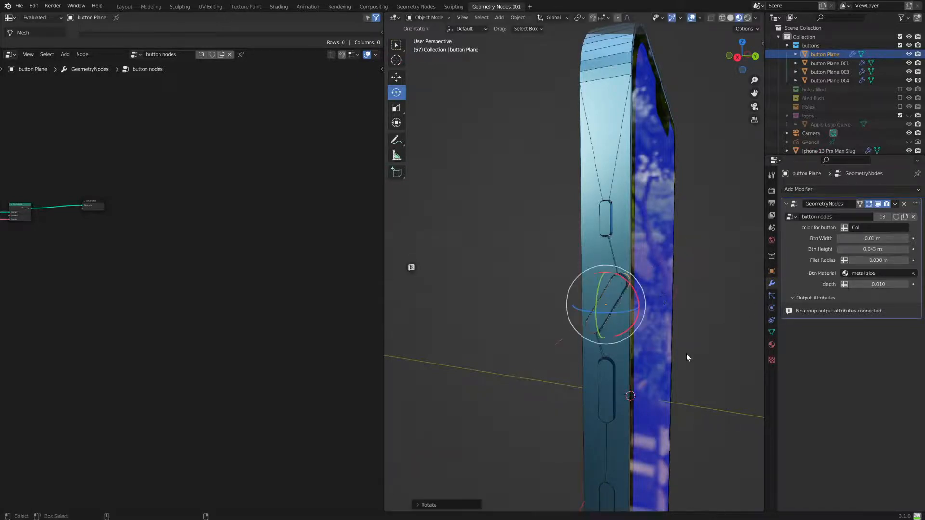
{"action": "key", "text": "ctrl+z"}
Examine the side buttons and their cutouts up close from a low angle
{"action": "middle_click_drag", "start_coordinate": [583, 306], "coordinate": [558, 279]}
{"action": "middle_click_drag", "start_coordinate": [596, 320], "coordinate": [562, 293]}
{"action": "middle_click_drag", "start_coordinate": [715, 250], "coordinate": [609, 245]}
{"action": "scroll", "coordinate": [611, 244], "scroll_direction": "up", "scroll_amount": 3}
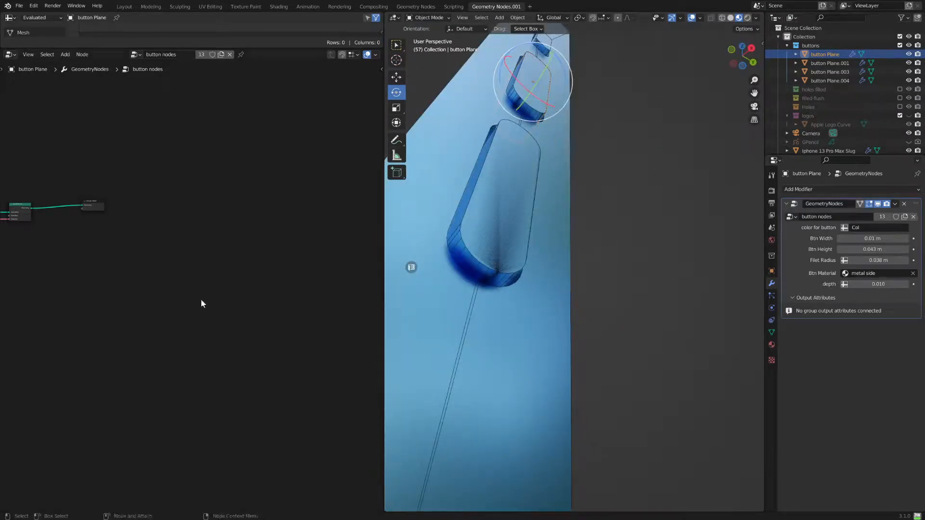
Select the Iphone 13 Pro Max Slug object and hide the buttons collection
{"action": "left_click", "coordinate": [486, 407]}
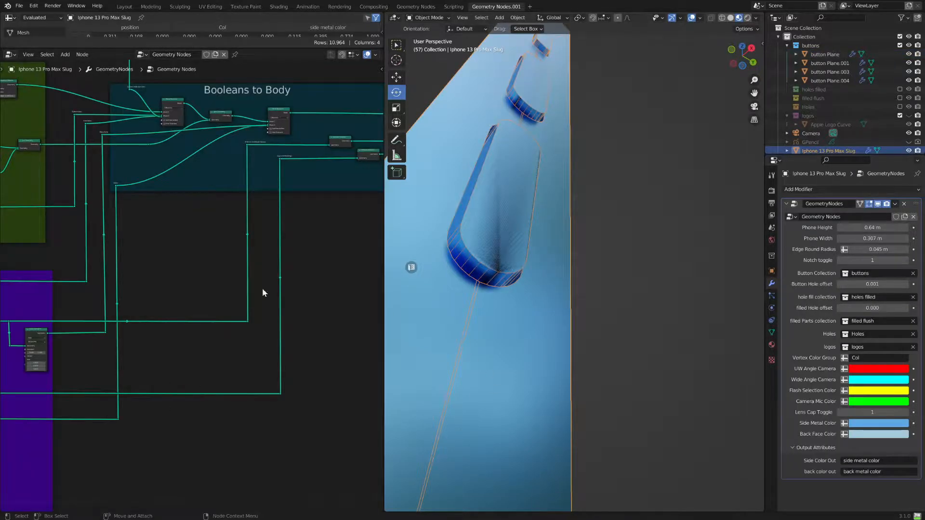
{"action": "left_click", "coordinate": [909, 46]}
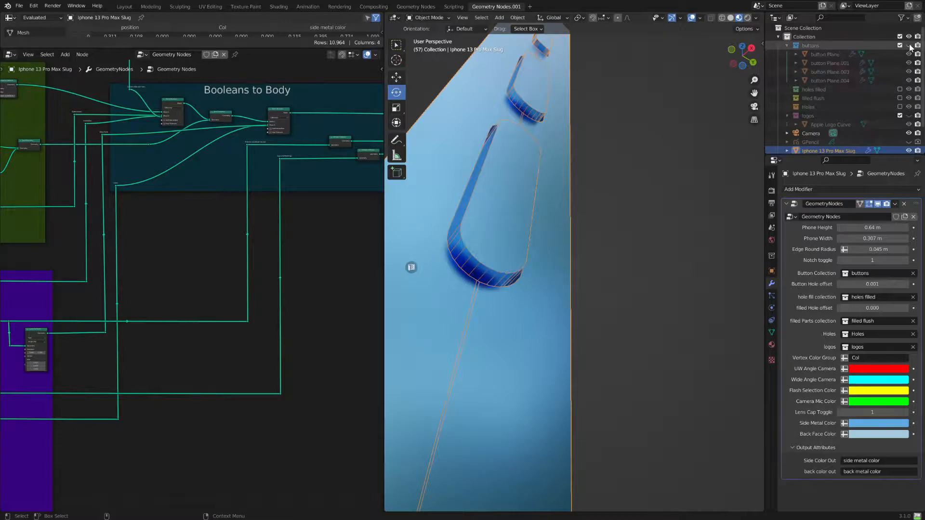
{"action": "scroll", "coordinate": [603, 222], "scroll_direction": "down", "scroll_amount": 5}
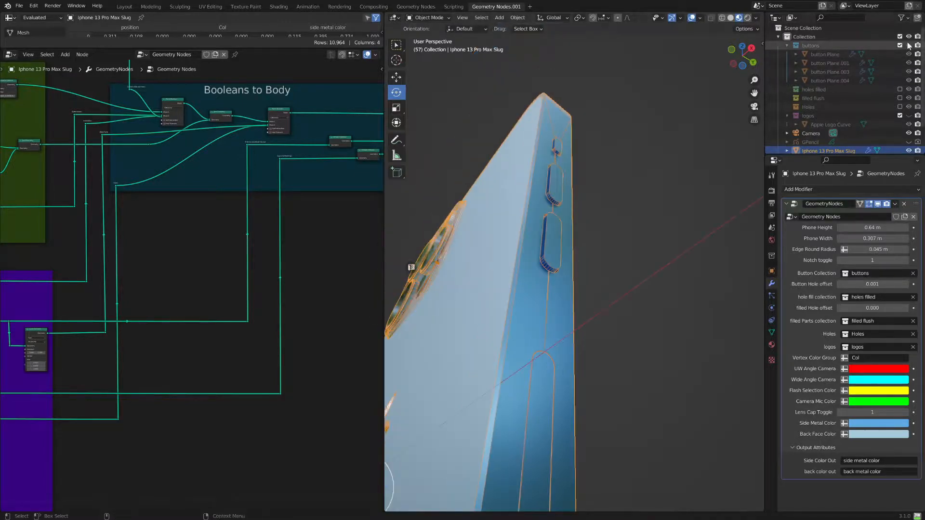
Try rotating the Iphone 13 Pro Max Slug object, inspect its buttons and cameras from several angles, and undo the rotation
{"action": "middle_click_drag", "start_coordinate": [678, 308], "coordinate": [681, 264]}
{"action": "left_click_drag", "start_coordinate": [572, 229], "coordinate": [495, 314]}
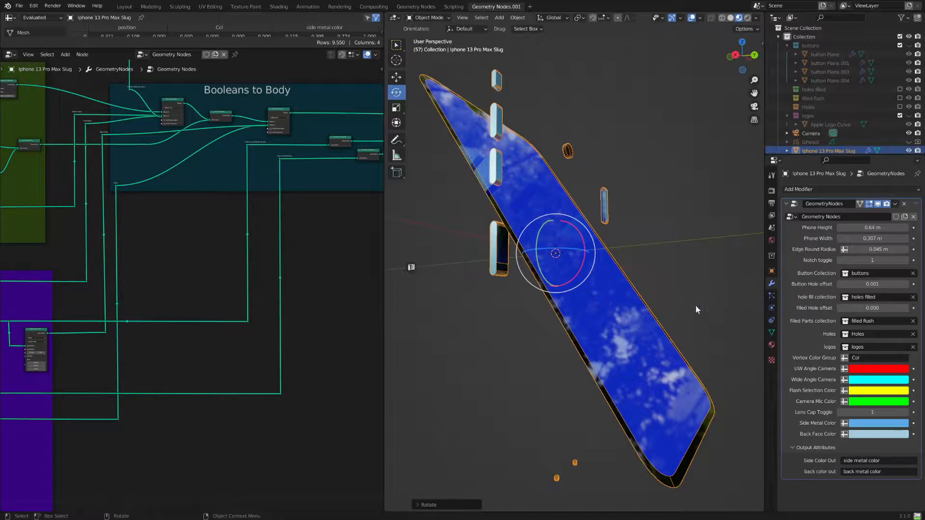
{"action": "middle_click_drag", "start_coordinate": [607, 279], "coordinate": [566, 315]}
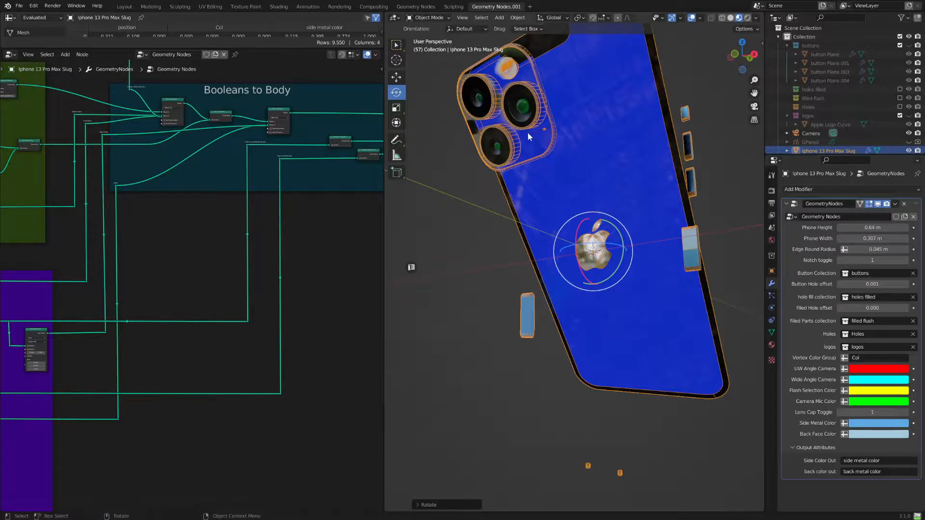
{"action": "middle_click_drag", "start_coordinate": [528, 137], "coordinate": [600, 242]}
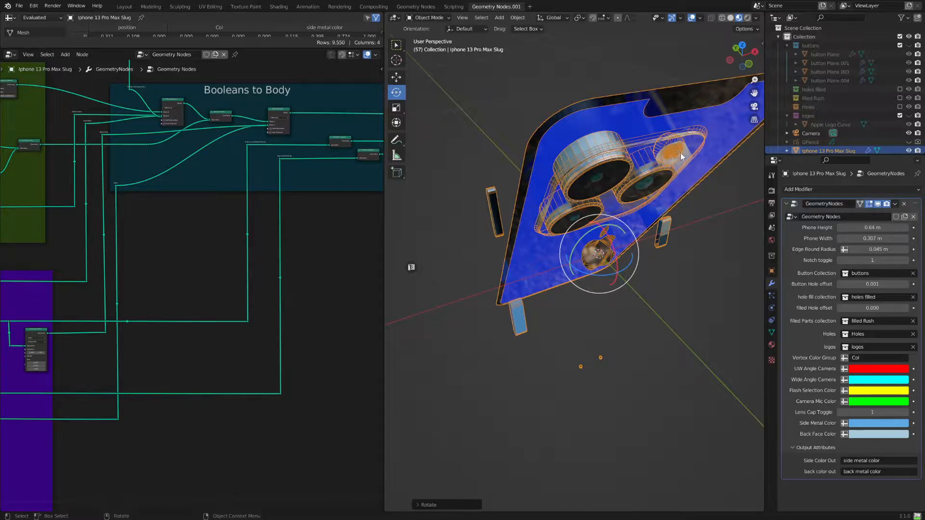
{"action": "middle_click_drag", "start_coordinate": [675, 305], "coordinate": [565, 342]}
{"action": "left_click", "coordinate": [497, 217]}
{"action": "mouse_move", "coordinate": [490, 299]}
{"action": "middle_mouse_down"}
{"action": "mouse_move", "coordinate": [634, 304]}
{"action": "mouse_move", "coordinate": [501, 307]}
{"action": "middle_mouse_up"}
{"action": "left_click", "coordinate": [582, 247]}
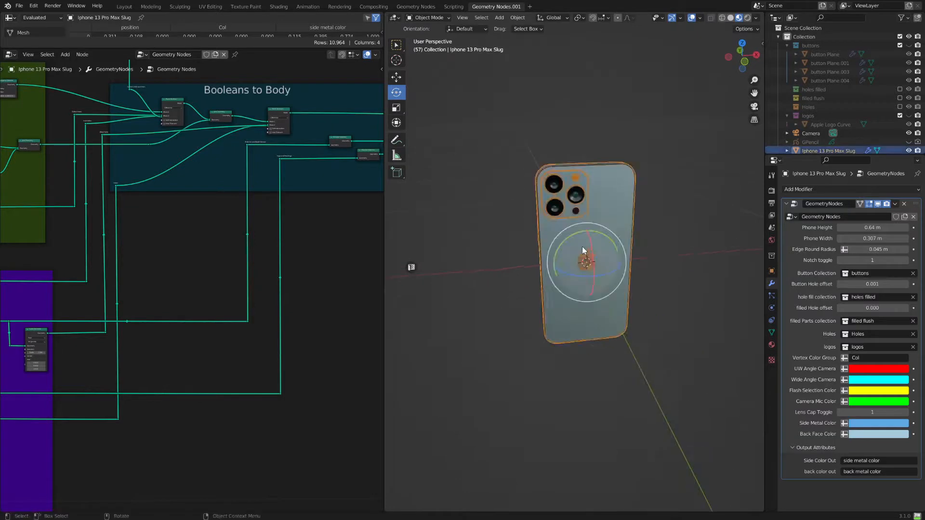
Duplicate the Iphone 13 Pro Max Slug object in place and apply the copy's GeometryNodes modifier
{"action": "key", "text": "shift+space"}
{"action": "key", "text": "g"}
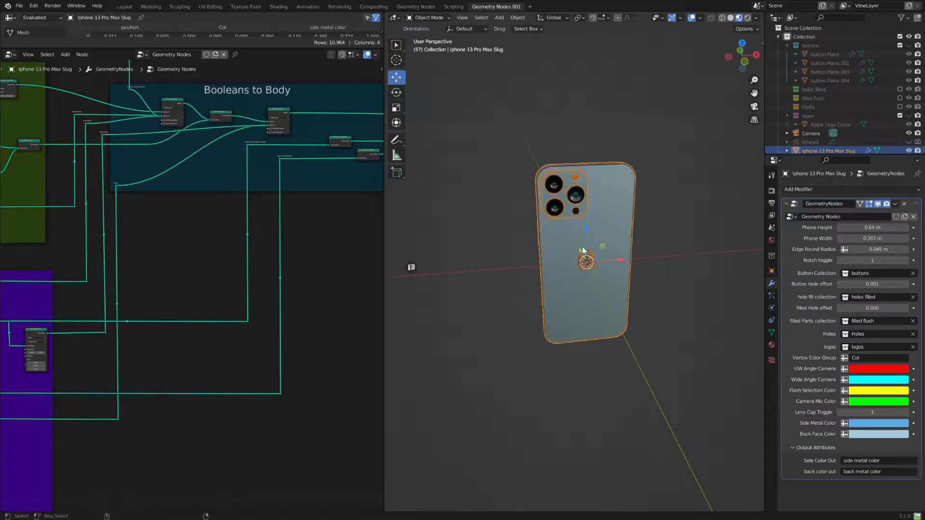
{"action": "key", "text": "shift+d"}
{"action": "right_click", "coordinate": [582, 247]}
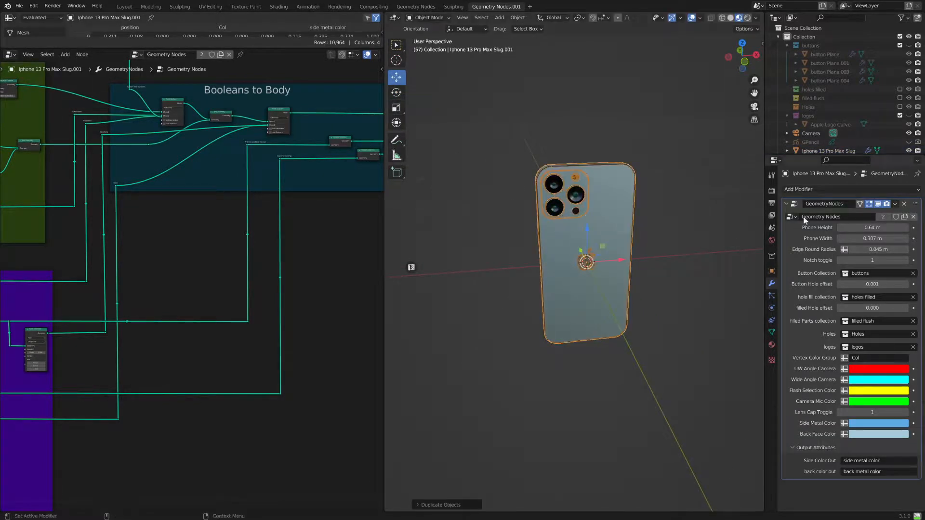
{"action": "scroll", "coordinate": [825, 104], "scroll_direction": "down", "scroll_amount": 2}
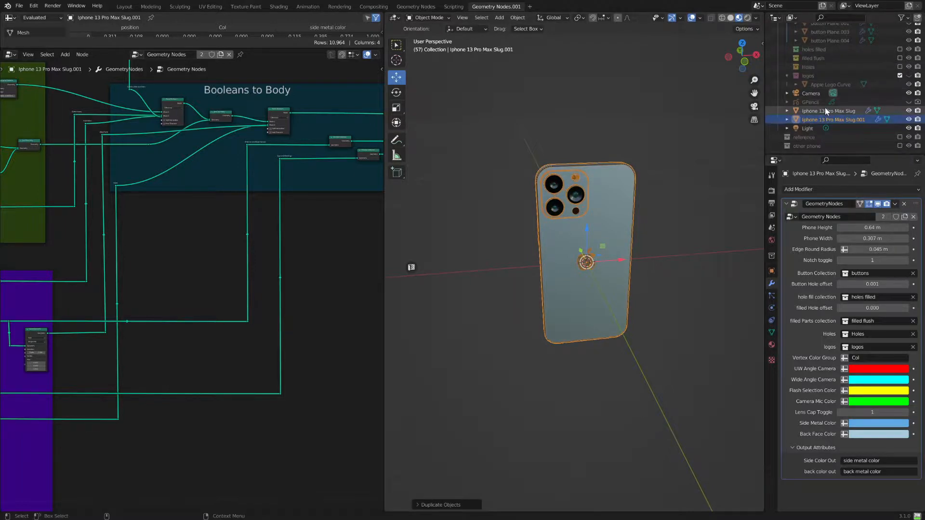
{"action": "left_click", "coordinate": [850, 121]}
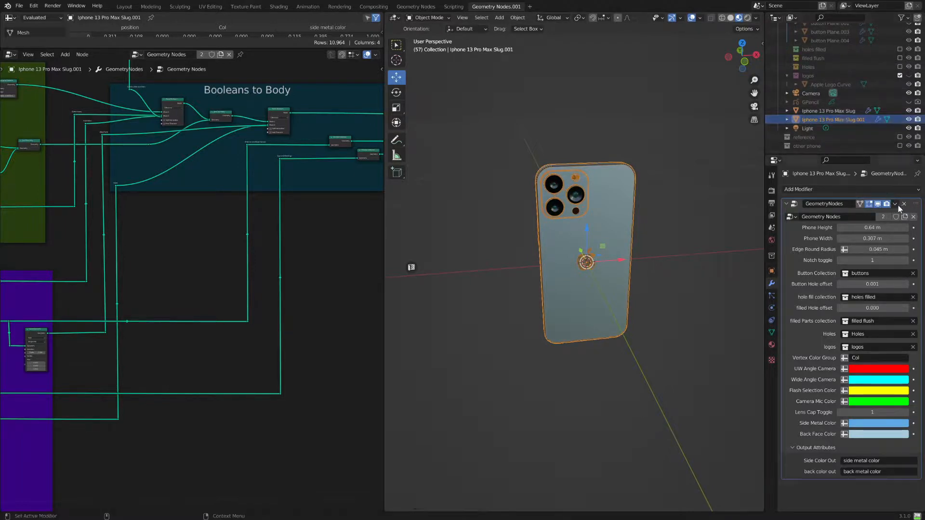
{"action": "left_click", "coordinate": [896, 204]}
{"action": "left_click", "coordinate": [861, 216]}
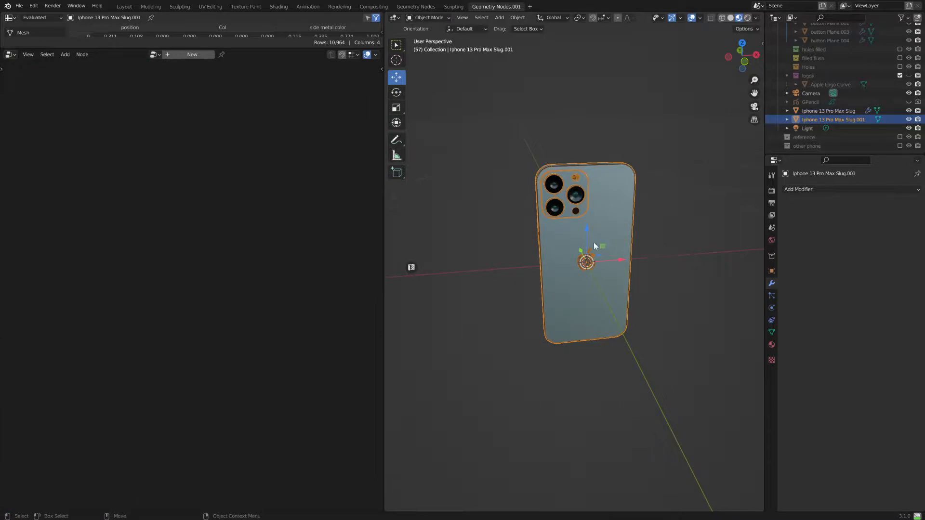
Move the phone copy along the X axis clear of the original, inspect it, and delete it
{"action": "left_click_drag", "start_coordinate": [620, 261], "coordinate": [504, 267]}
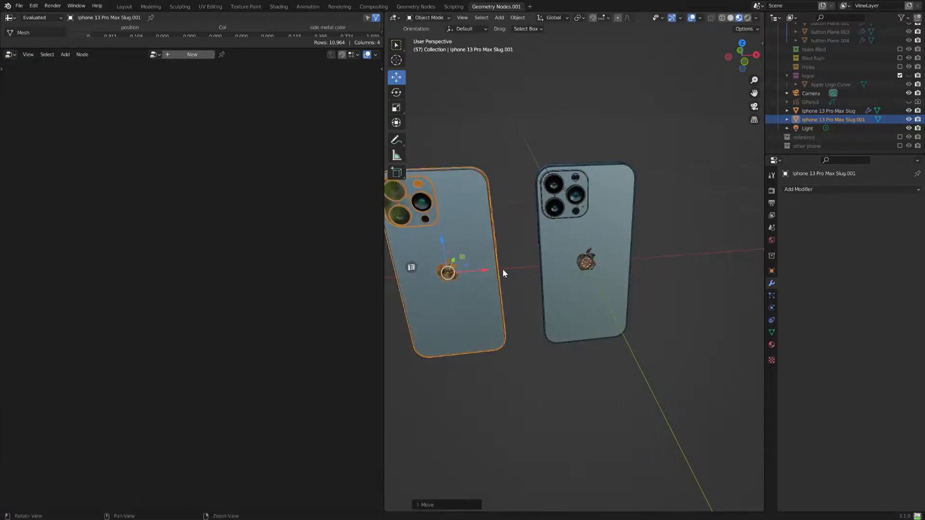
{"action": "middle_click_drag", "start_coordinate": [502, 269], "coordinate": [602, 275]}
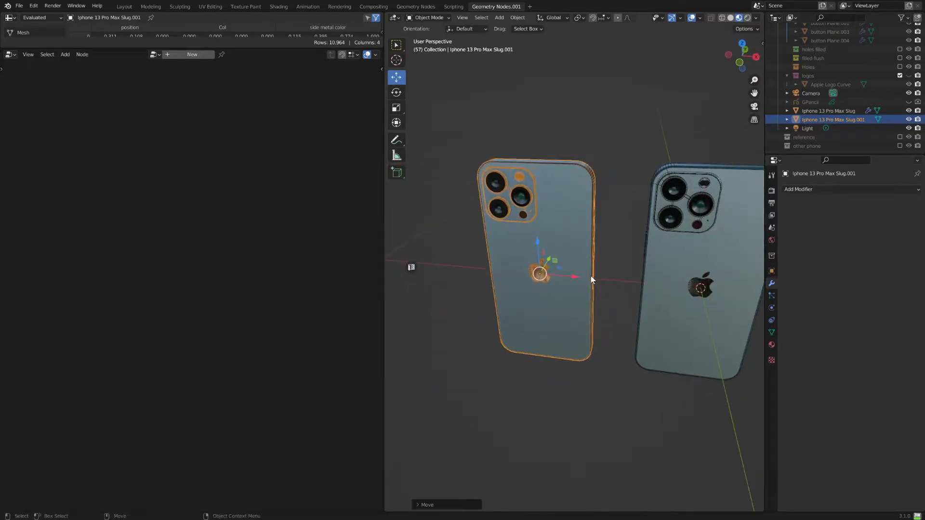
{"action": "key", "text": "Delete"}
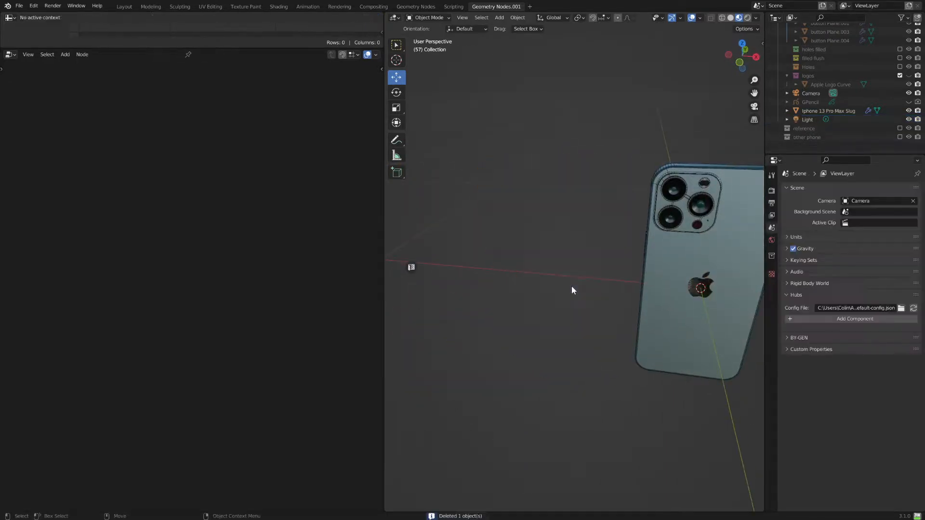
Select the remaining Iphone 13 Pro Max Slug object and examine its back, camera module and side edges
{"action": "middle_click_drag", "start_coordinate": [572, 286], "coordinate": [585, 252]}
{"action": "scroll", "coordinate": [589, 248], "scroll_direction": "up", "scroll_amount": 3}
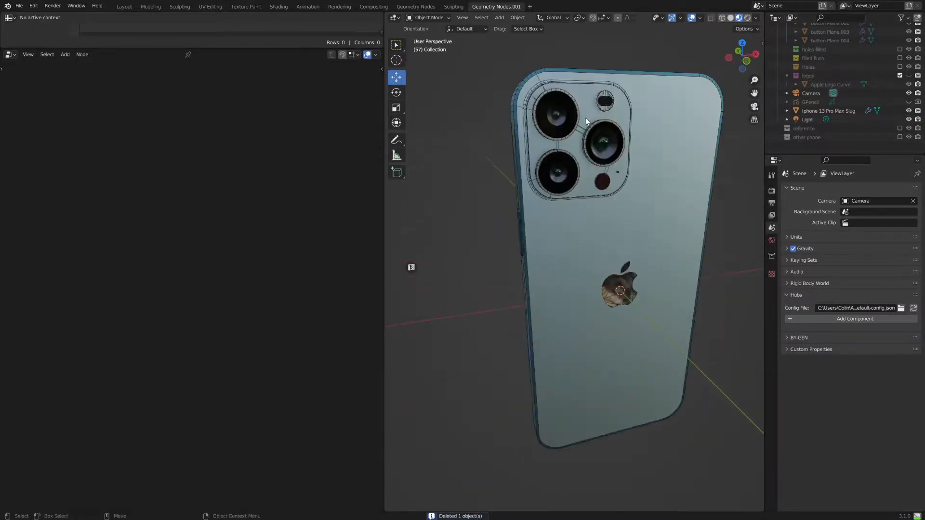
{"action": "left_click", "coordinate": [614, 186]}
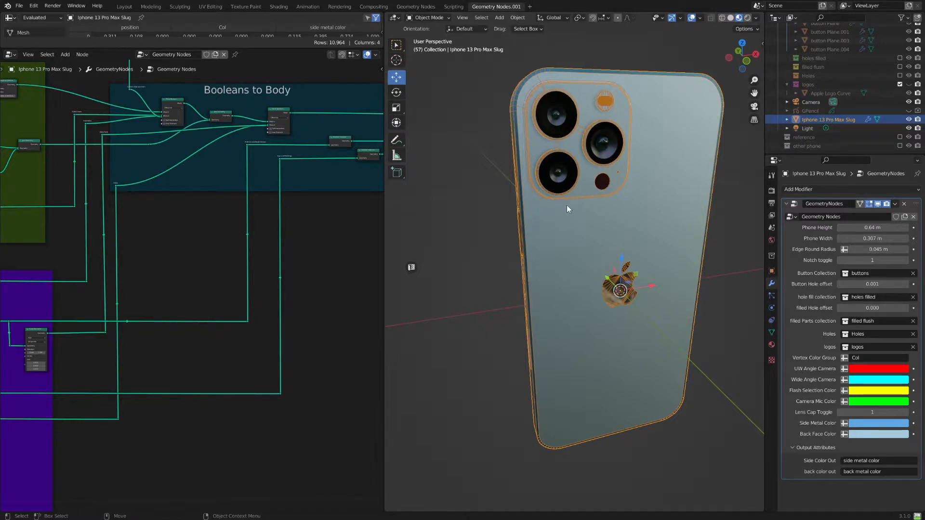
{"action": "middle_click_drag", "start_coordinate": [562, 247], "coordinate": [585, 241]}
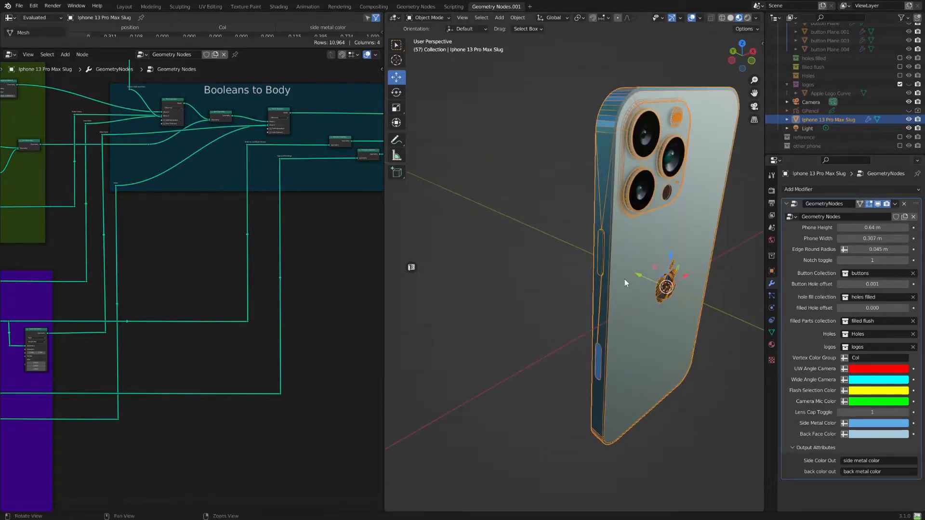
{"action": "middle_click_drag", "start_coordinate": [624, 279], "coordinate": [546, 244]}
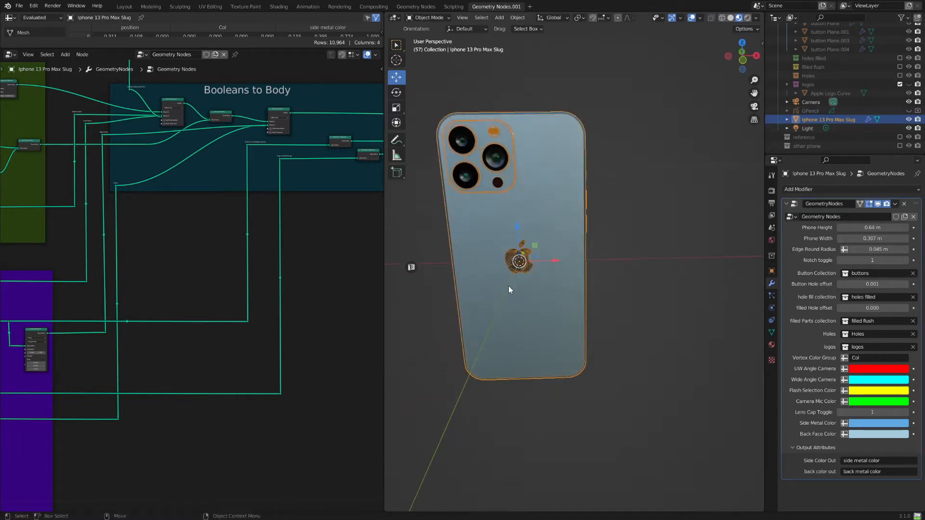
{"action": "middle_click_drag", "start_coordinate": [541, 221], "coordinate": [640, 208]}
{"action": "scroll", "coordinate": [600, 245], "scroll_direction": "up", "scroll_amount": 3}
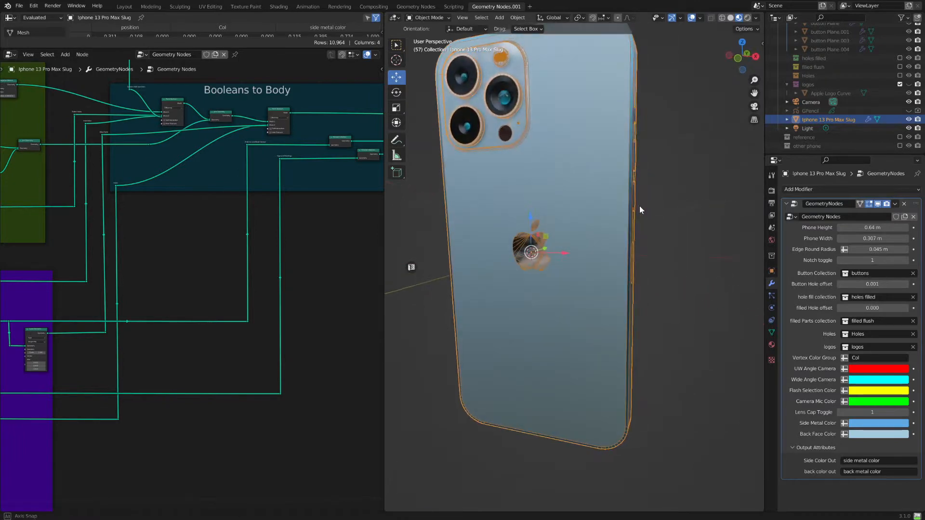
{"action": "scroll", "coordinate": [648, 118], "scroll_direction": "down", "scroll_amount": 2}
{"action": "scroll", "coordinate": [647, 118], "scroll_direction": "down", "scroll_amount": 1}
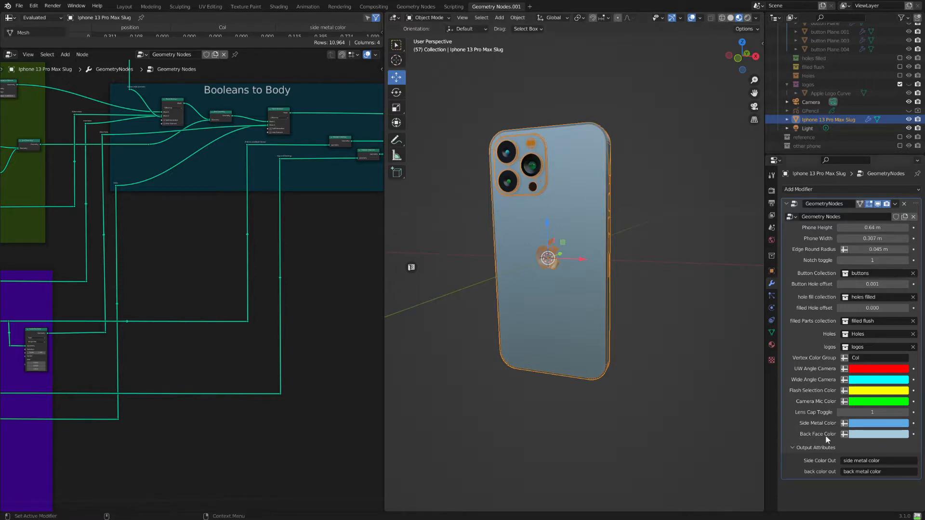
Set the phone's Side Metal Color to pink, deselect the phone, and check its sides and front
{"action": "left_click", "coordinate": [899, 424]}
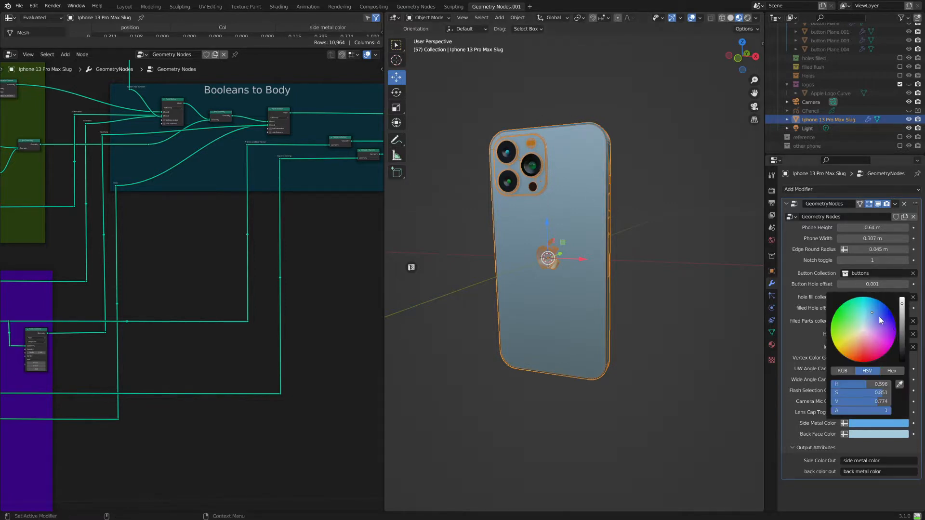
{"action": "left_click", "coordinate": [876, 342]}
{"action": "middle_click_drag", "start_coordinate": [724, 340], "coordinate": [633, 328]}
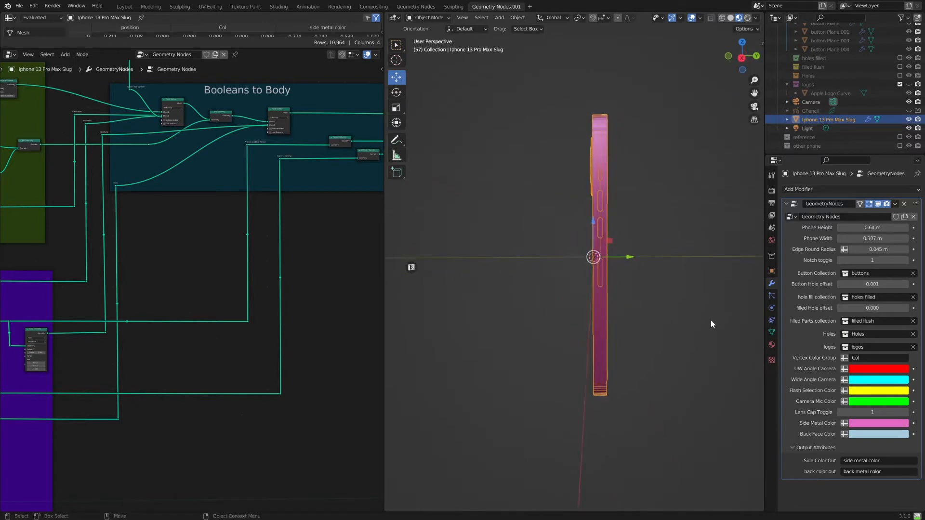
{"action": "left_click", "coordinate": [710, 322]}
{"action": "middle_click_drag", "start_coordinate": [700, 358], "coordinate": [594, 409]}
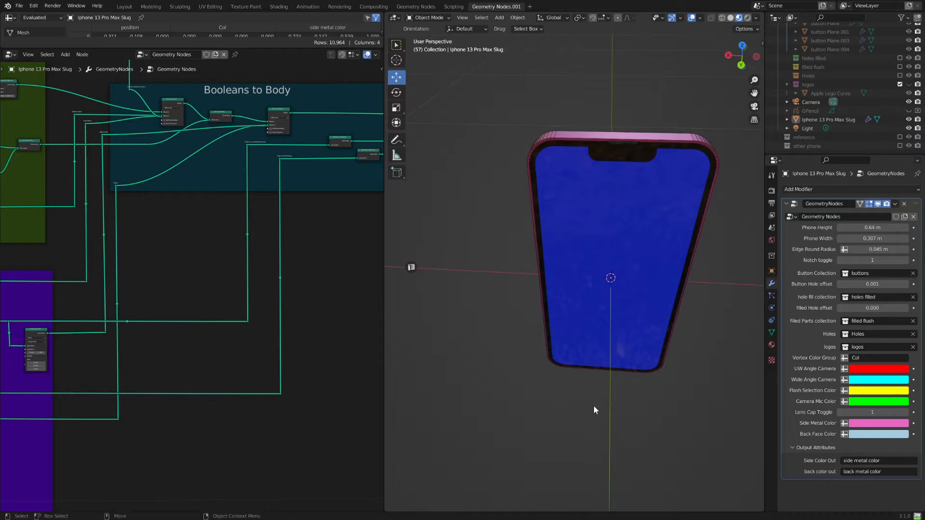
{"action": "middle_click_drag", "start_coordinate": [576, 258], "coordinate": [690, 256]}
{"action": "middle_click_drag", "start_coordinate": [448, 321], "coordinate": [602, 315]}
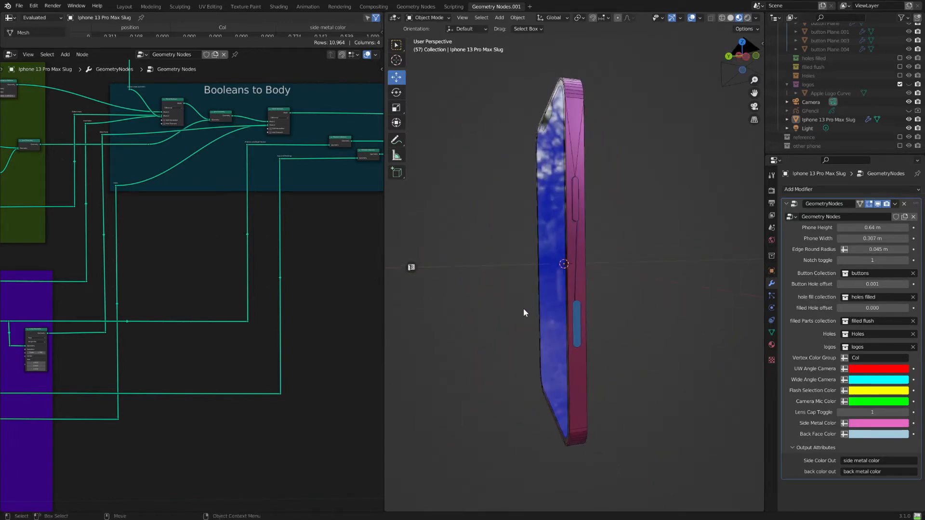
Review the overall node tree, from Booleans to Body out to the camera and Kit Bashing Setup frames, alongside the phone's front
{"action": "scroll", "coordinate": [319, 342], "scroll_direction": "down", "scroll_amount": 3}
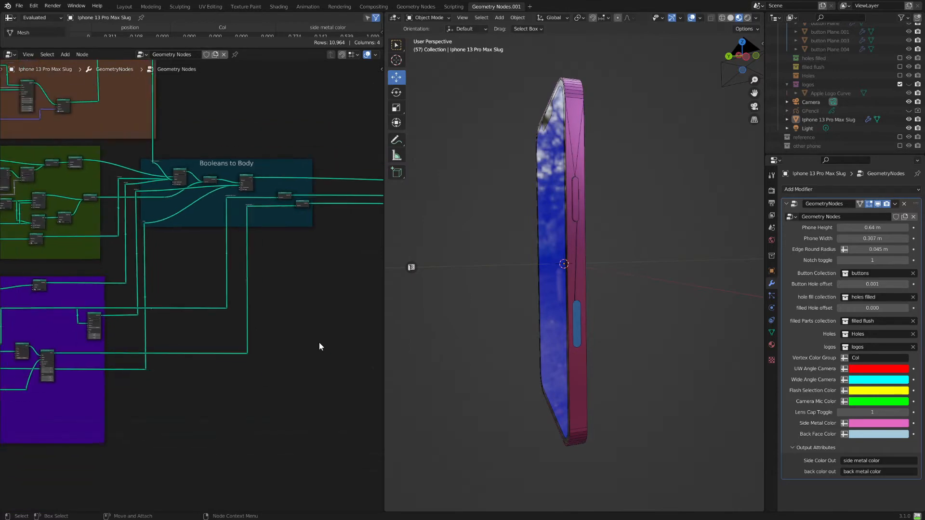
{"action": "scroll", "coordinate": [319, 343], "scroll_direction": "down", "scroll_amount": 5}
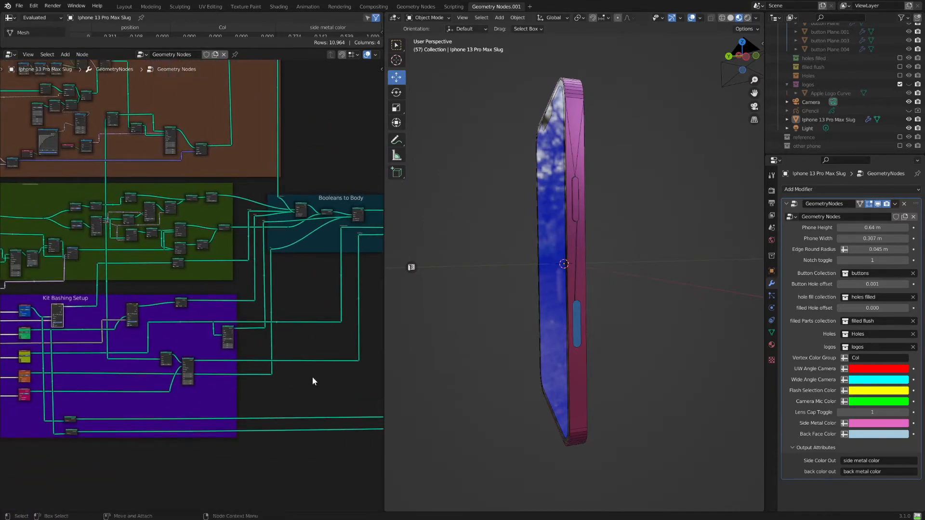
{"action": "scroll", "coordinate": [313, 379], "scroll_direction": "down", "scroll_amount": 5}
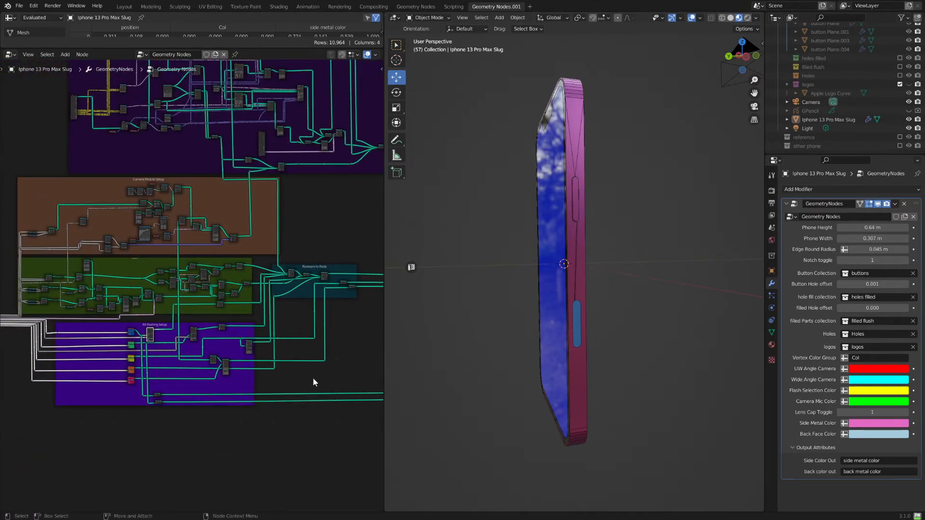
{"action": "mouse_move", "coordinate": [491, 337]}
{"action": "middle_mouse_down"}
{"action": "mouse_move", "coordinate": [548, 337]}
{"action": "mouse_move", "coordinate": [481, 345]}
{"action": "middle_mouse_up"}
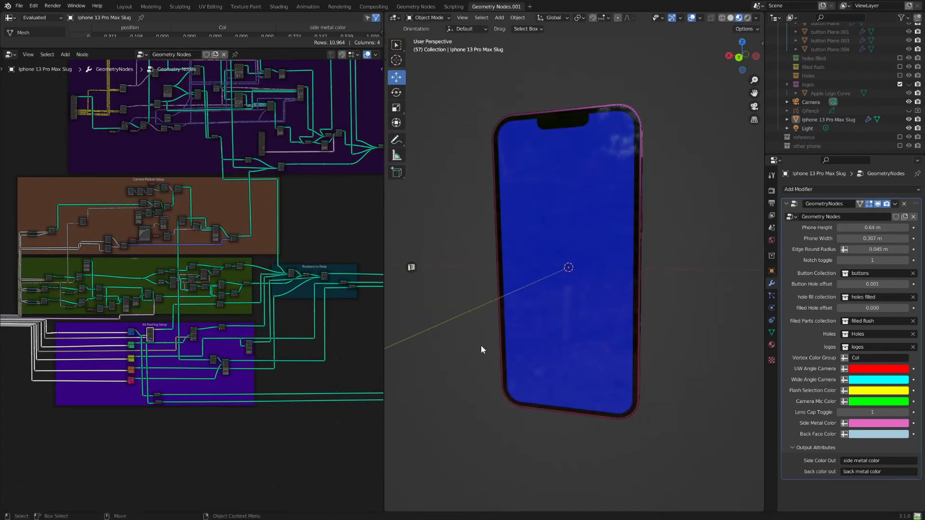